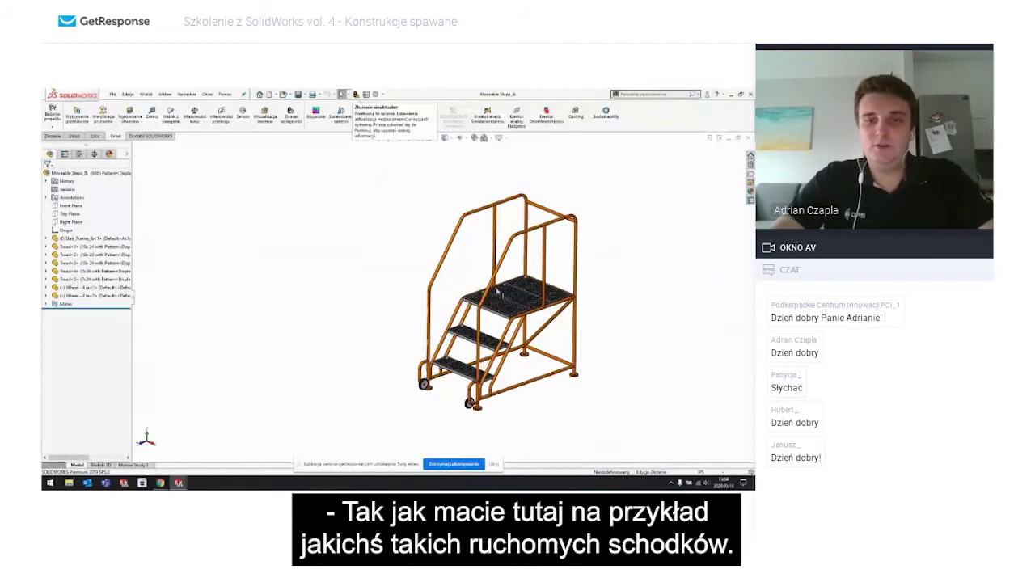
Step: Reposition and zoom the stair assembly view, then switch to the Stair_Frame weldment part window
{"action": "left_click_drag", "start_coordinate": [538, 349], "coordinate": [443, 253]}
{"action": "scroll", "coordinate": [444, 253], "scroll_direction": "down", "scroll_amount": 2}
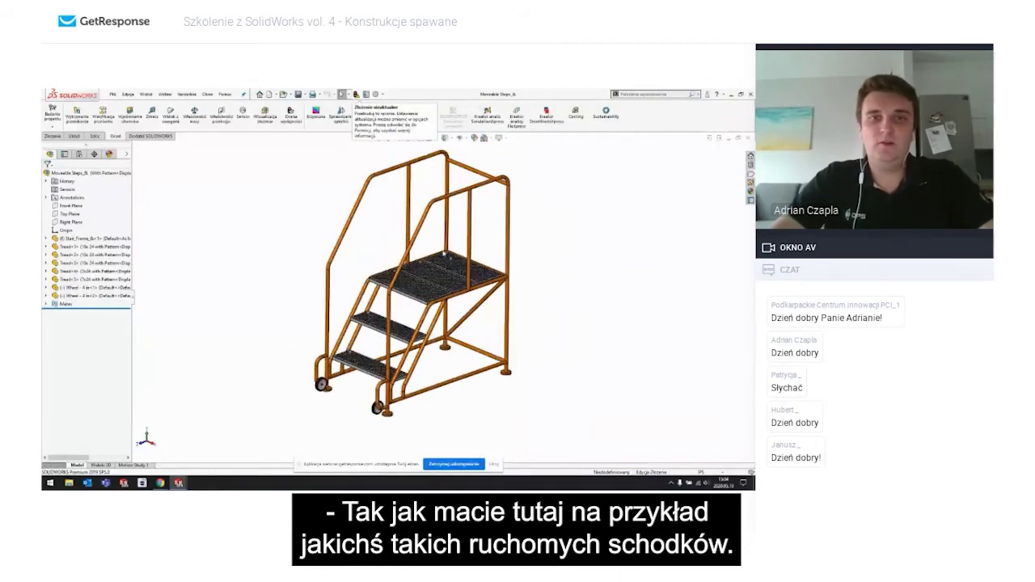
{"action": "scroll", "coordinate": [444, 253], "scroll_direction": "down", "scroll_amount": 2}
{"action": "mouse_move", "coordinate": [178, 483]}
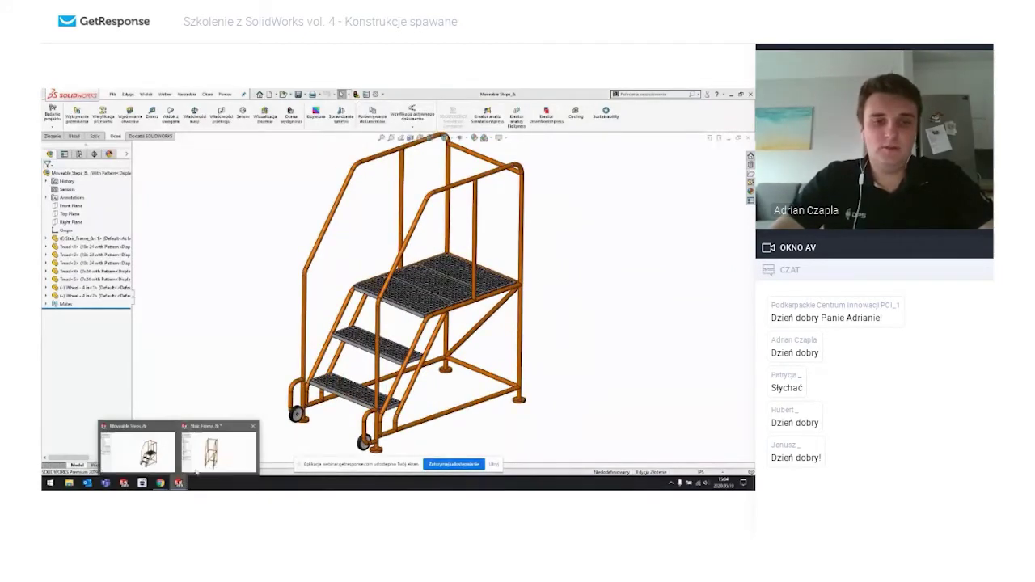
{"action": "left_click", "coordinate": [228, 452]}
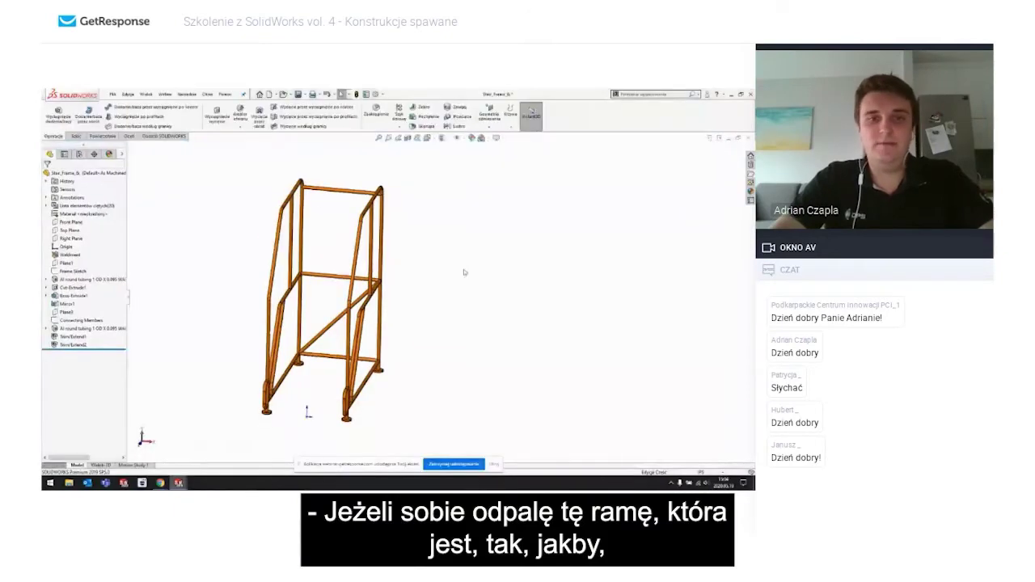
{"action": "middle_click_drag", "start_coordinate": [462, 272], "coordinate": [329, 291]}
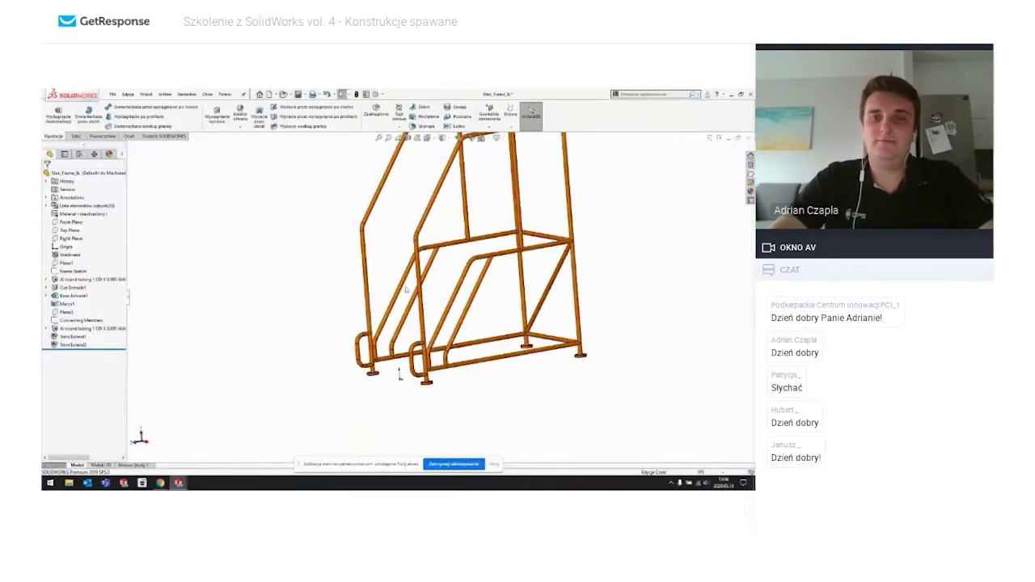
{"action": "scroll", "coordinate": [401, 374], "scroll_direction": "up", "scroll_amount": 3}
{"action": "middle_click_drag", "start_coordinate": [408, 242], "coordinate": [463, 258]}
{"action": "scroll", "coordinate": [464, 260], "scroll_direction": "down", "scroll_amount": 2}
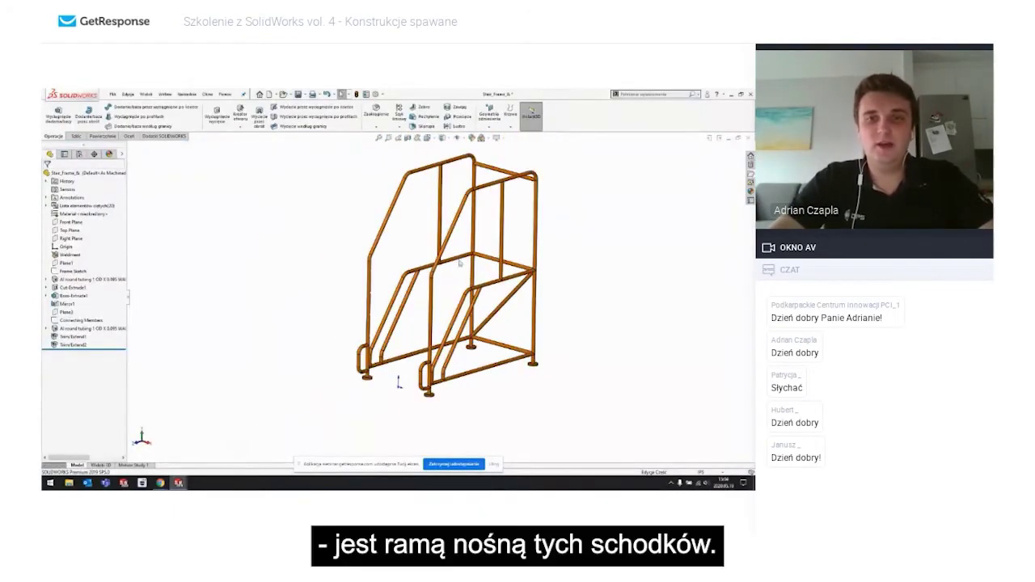
{"action": "scroll", "coordinate": [463, 178], "scroll_direction": "down", "scroll_amount": 2}
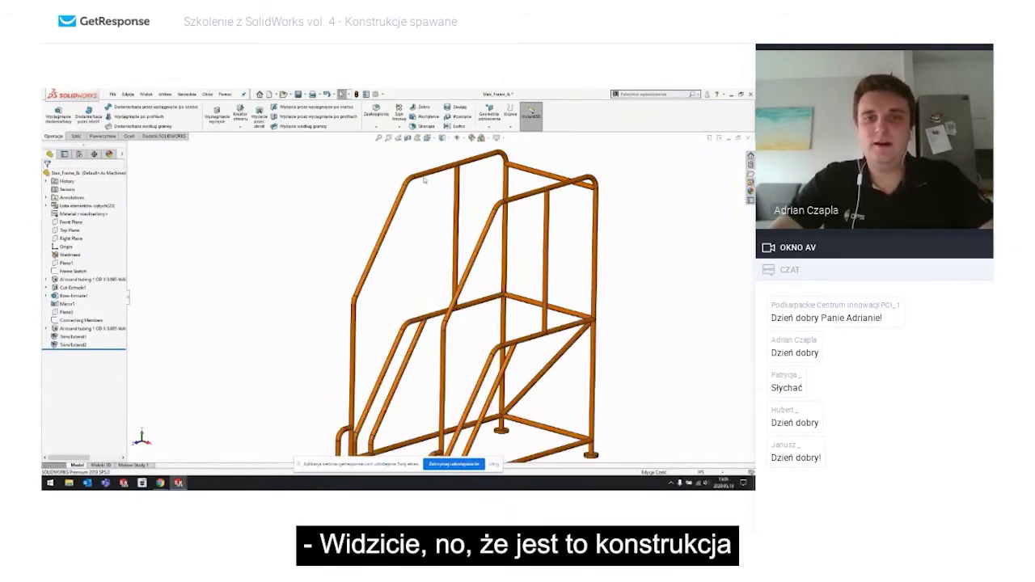
{"action": "left_click", "coordinate": [407, 137]}
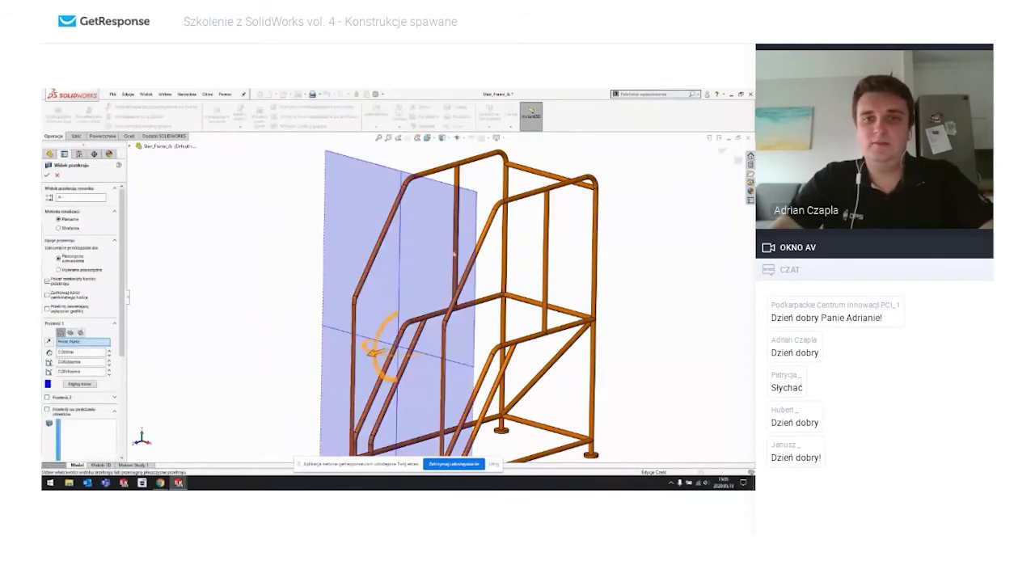
{"action": "left_click_drag", "start_coordinate": [368, 353], "coordinate": [450, 331]}
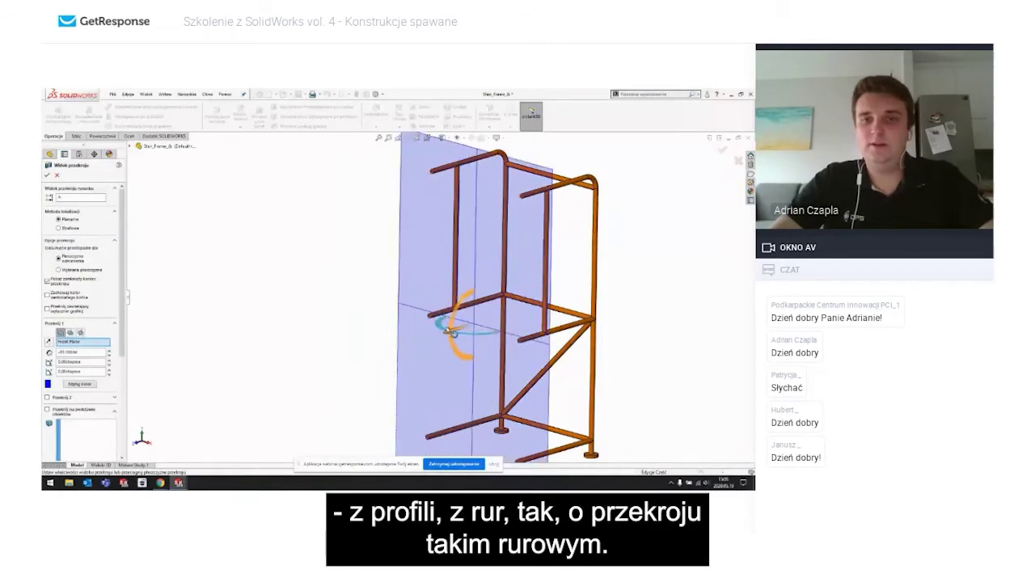
{"action": "left_click", "coordinate": [737, 161]}
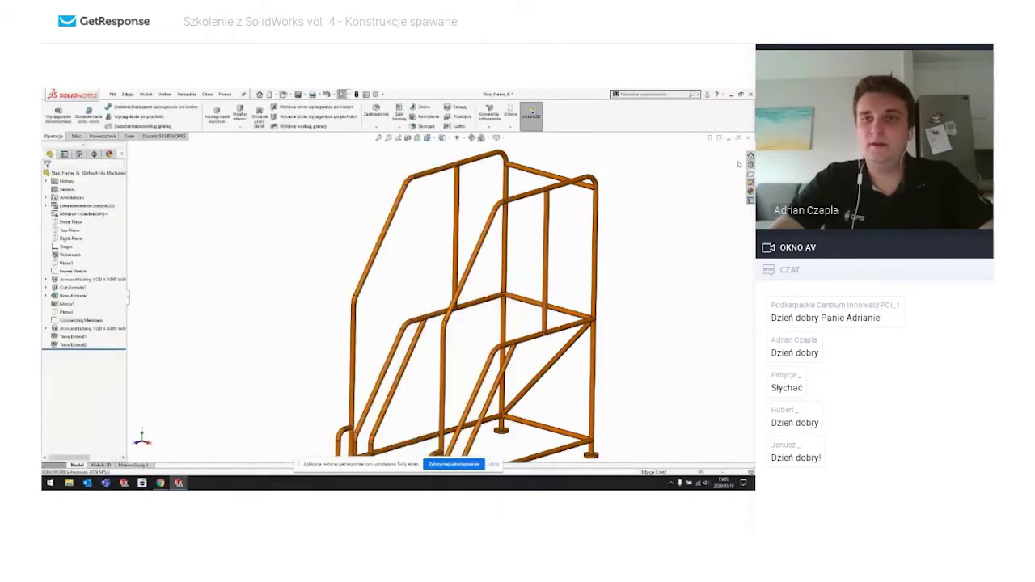
{"action": "scroll", "coordinate": [561, 249], "scroll_direction": "up", "scroll_amount": 3}
{"action": "mouse_move", "coordinate": [559, 259]}
{"action": "middle_mouse_down"}
{"action": "mouse_move", "coordinate": [525, 251]}
{"action": "mouse_move", "coordinate": [549, 286]}
{"action": "mouse_move", "coordinate": [498, 283]}
{"action": "mouse_move", "coordinate": [515, 277]}
{"action": "middle_mouse_up"}
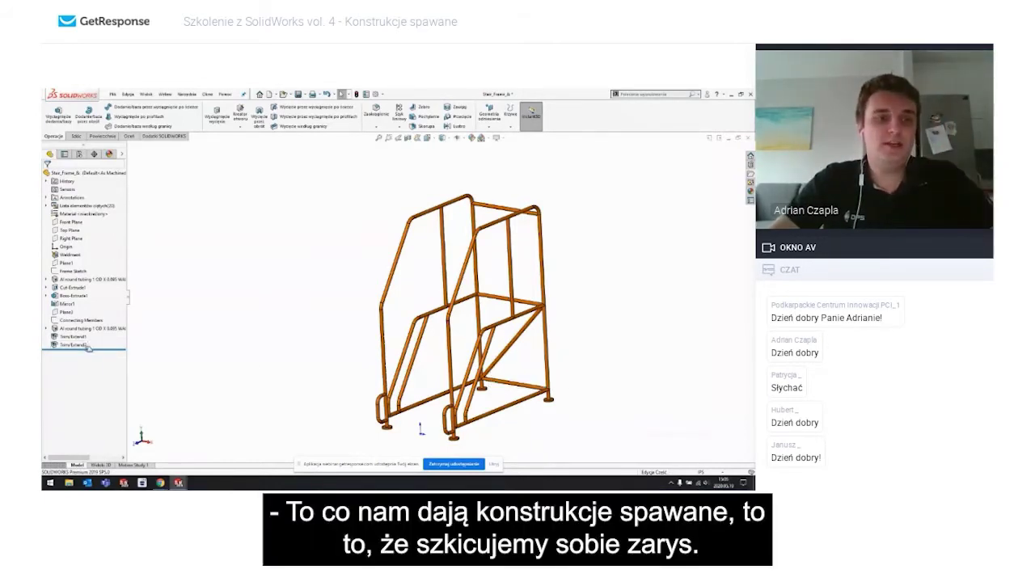
{"action": "left_click_drag", "start_coordinate": [89, 348], "coordinate": [68, 266]}
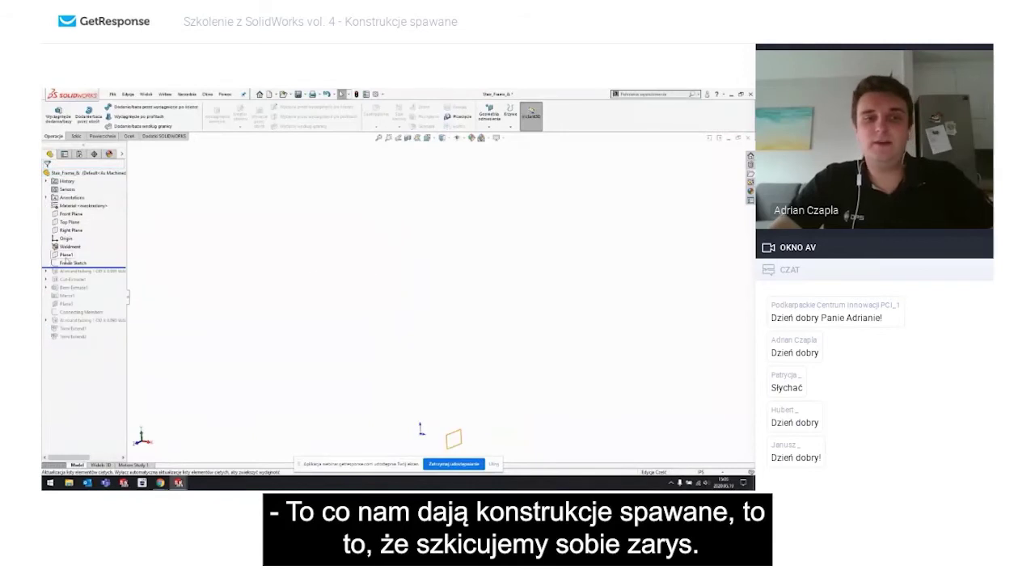
{"action": "key", "text": "f"}
{"action": "double_click", "coordinate": [73, 263]}
{"action": "left_click", "coordinate": [271, 254]}
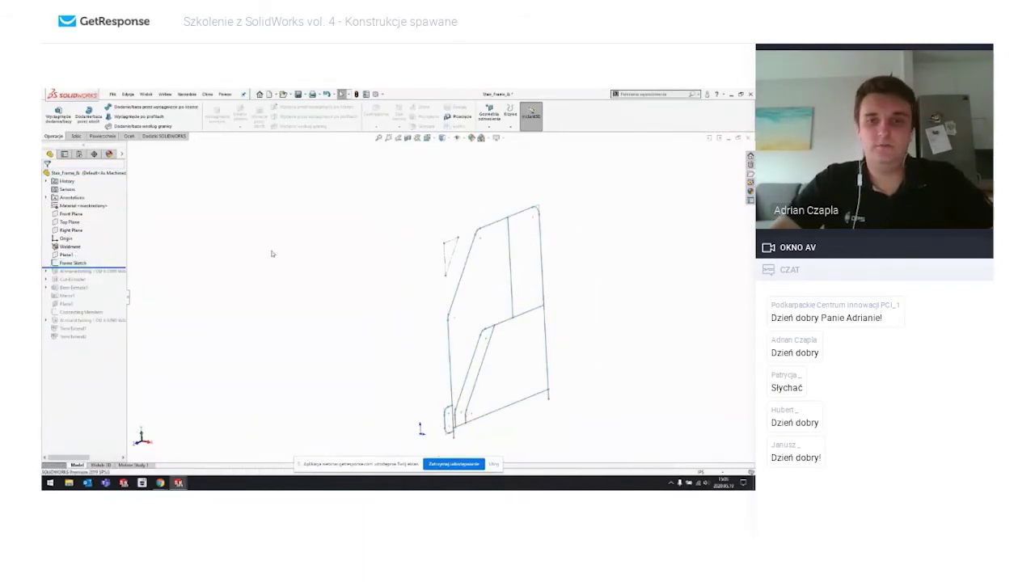
{"action": "mouse_move", "coordinate": [271, 254]}
{"action": "middle_mouse_down"}
{"action": "mouse_move", "coordinate": [289, 233]}
{"action": "mouse_move", "coordinate": [286, 254]}
{"action": "mouse_move", "coordinate": [306, 272]}
{"action": "middle_mouse_up"}
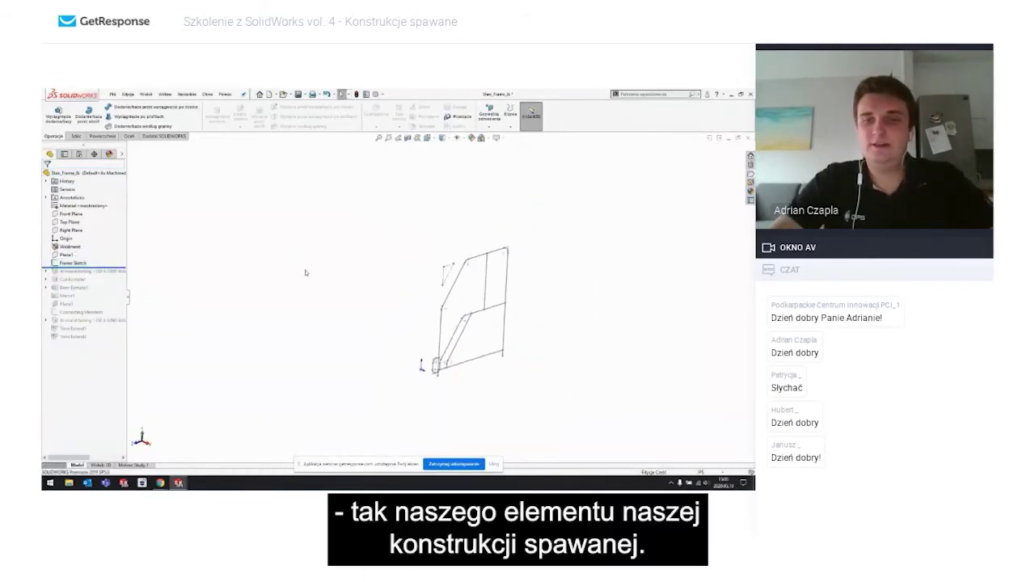
{"action": "scroll", "coordinate": [449, 311], "scroll_direction": "down", "scroll_amount": 3}
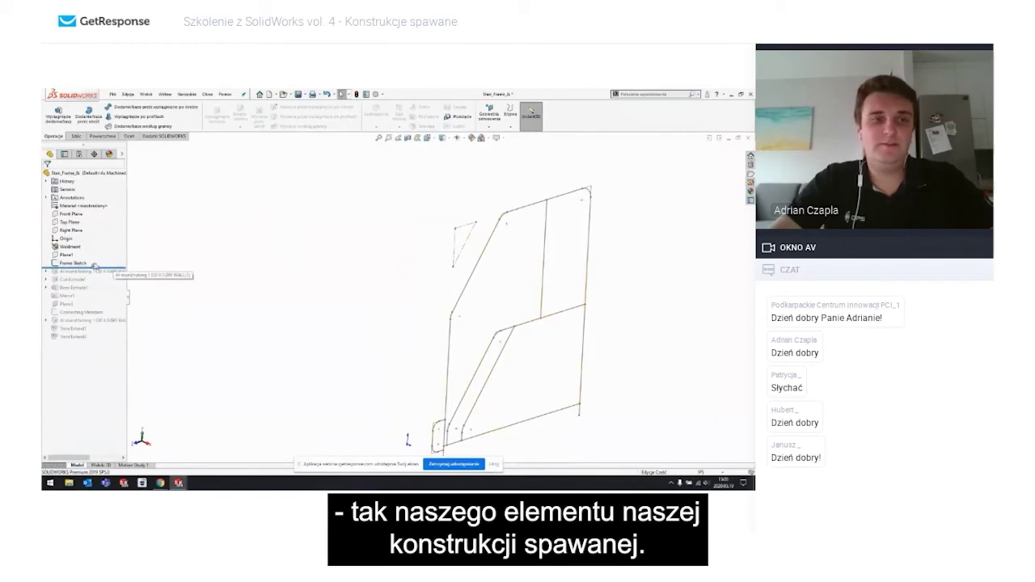
{"action": "left_click_drag", "start_coordinate": [90, 269], "coordinate": [91, 273]}
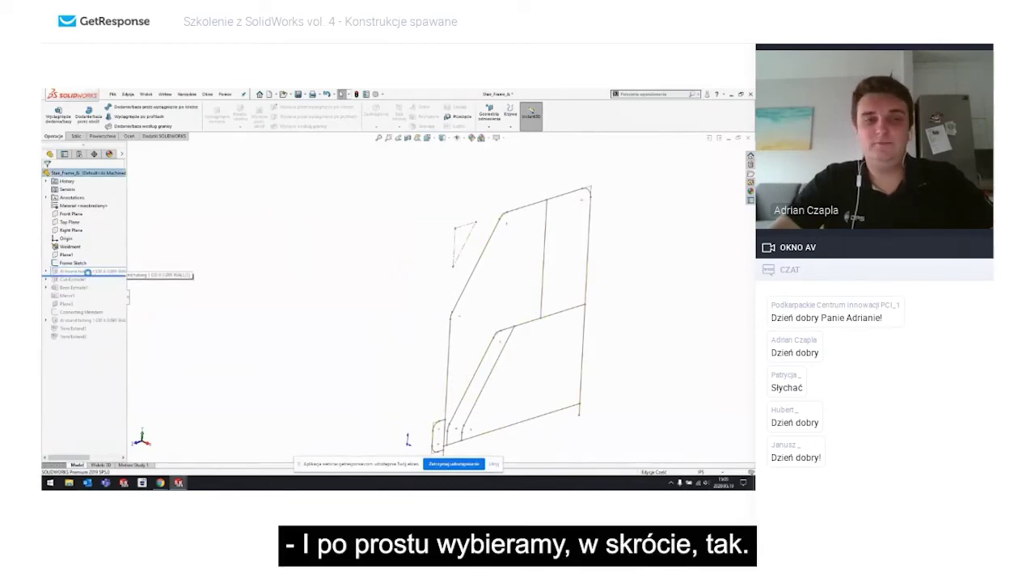
{"action": "left_click", "coordinate": [87, 279]}
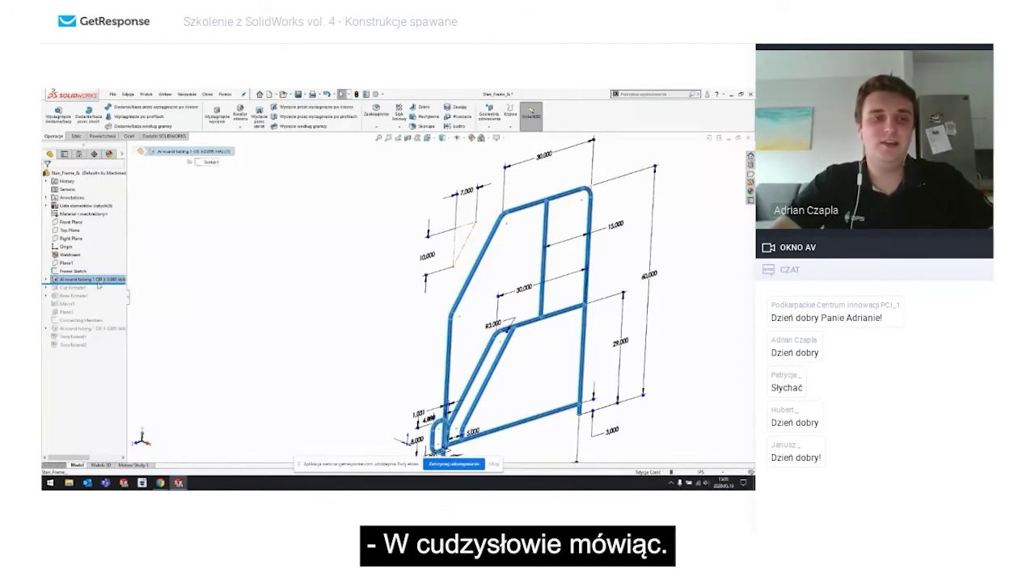
{"action": "left_click_drag", "start_coordinate": [99, 284], "coordinate": [82, 350]}
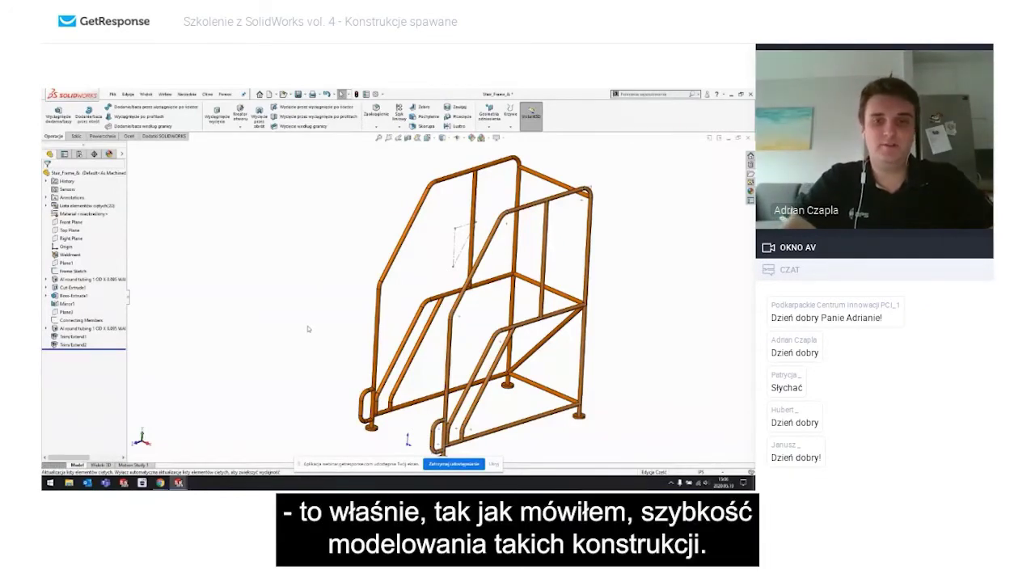
Step: Create a new blank Część (Part) document, then return to the Moveable Steps assembly
{"action": "key", "text": "ctrl+n"}
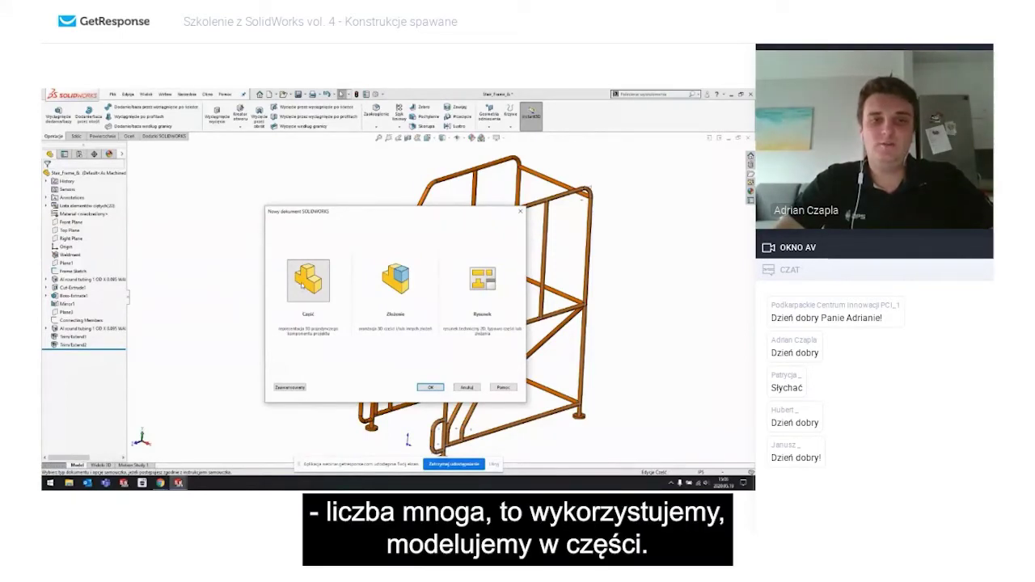
{"action": "double_click", "coordinate": [289, 288]}
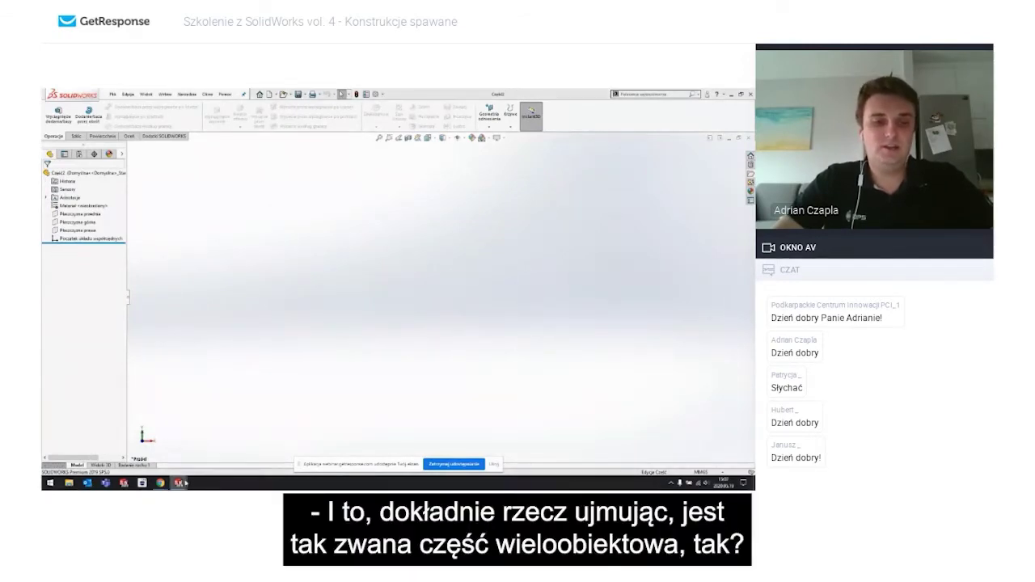
{"action": "mouse_move", "coordinate": [179, 483]}
{"action": "left_click", "coordinate": [120, 458]}
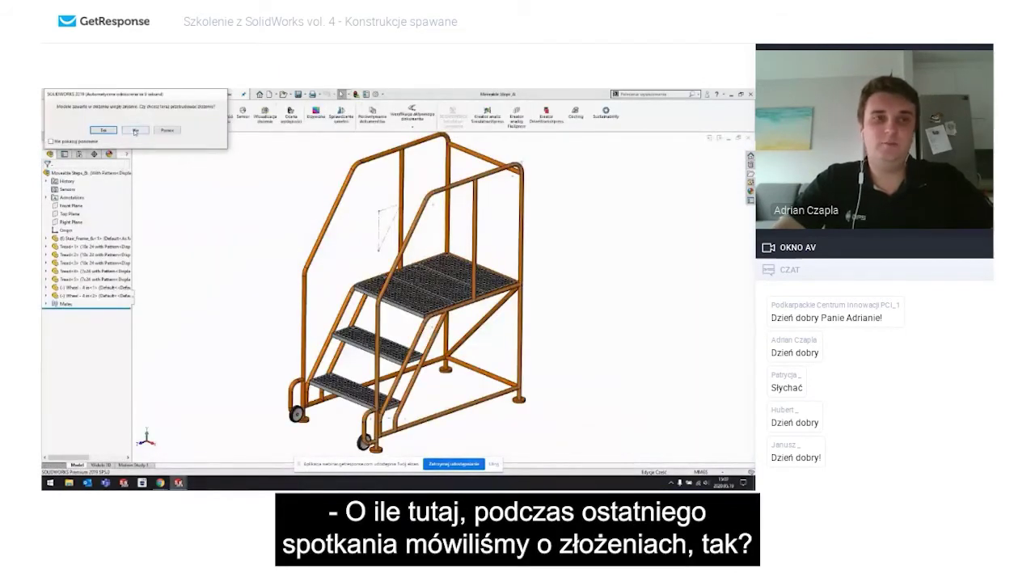
Step: Dismiss the rebuild prompt, inspect the Stair_Frame and Pattern1 treads, then return to Część2
{"action": "left_click", "coordinate": [135, 131]}
{"action": "left_click", "coordinate": [120, 240]}
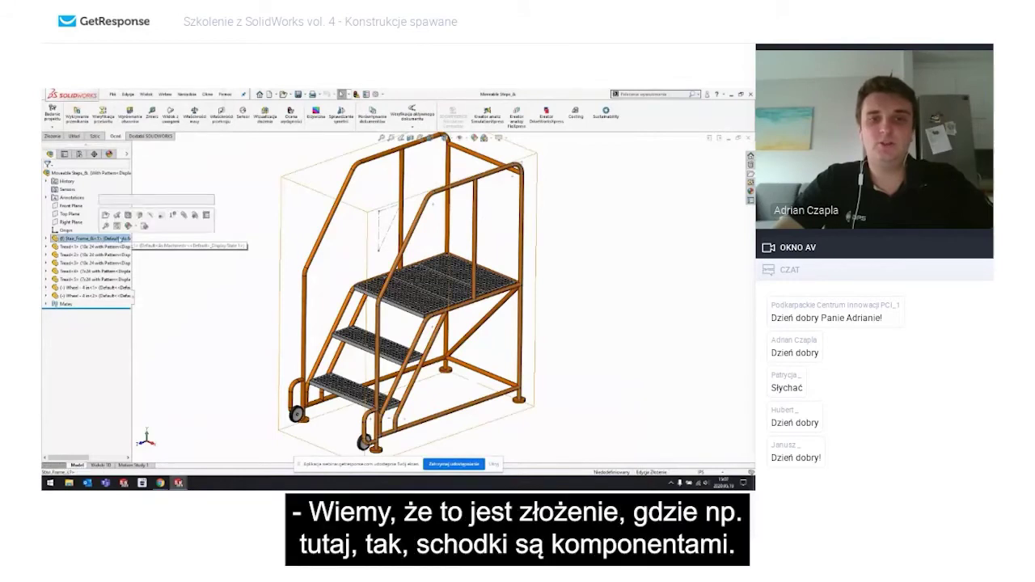
{"action": "left_click", "coordinate": [350, 219]}
{"action": "left_click", "coordinate": [405, 309]}
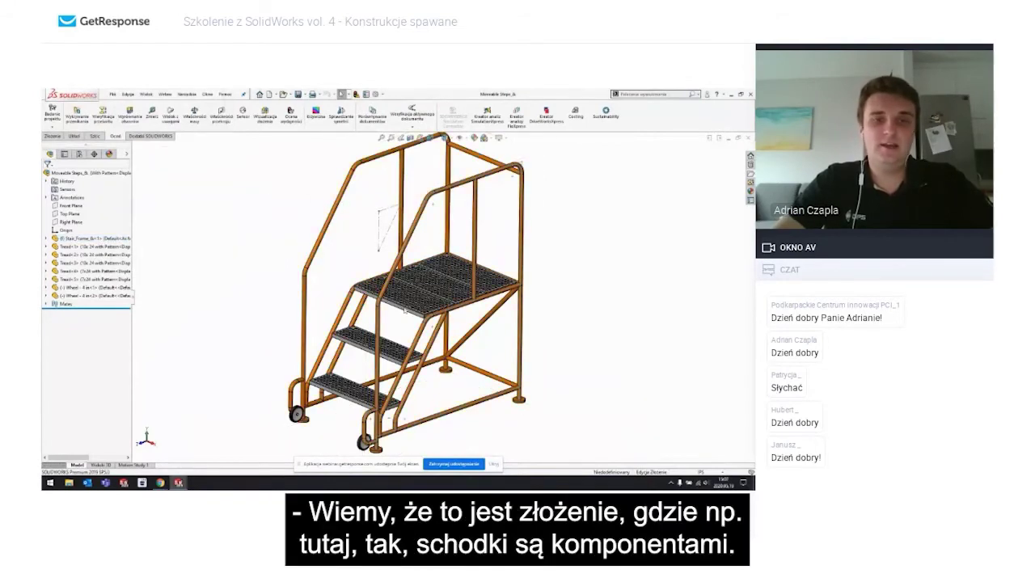
{"action": "left_click", "coordinate": [451, 288]}
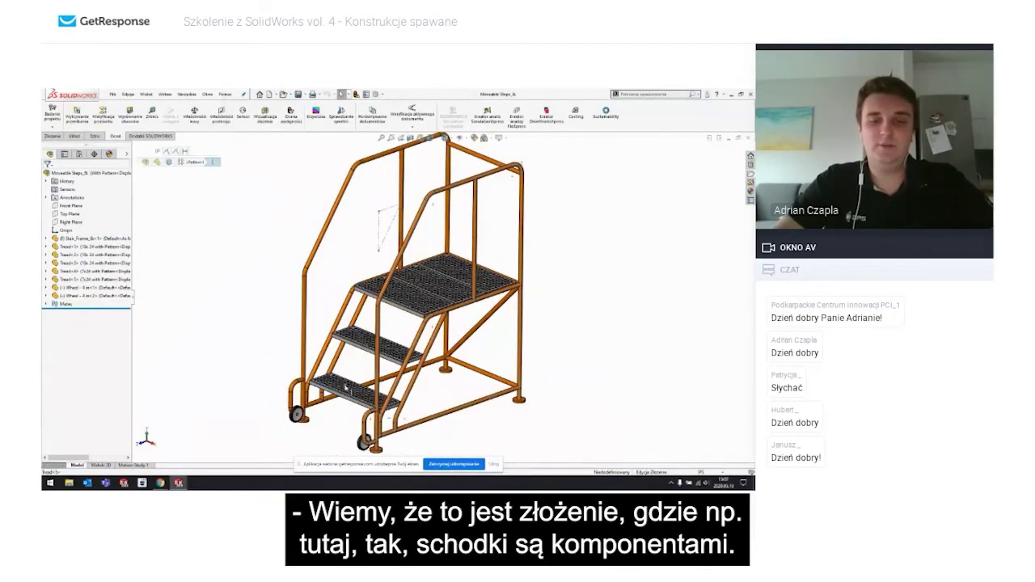
{"action": "left_click", "coordinate": [354, 373]}
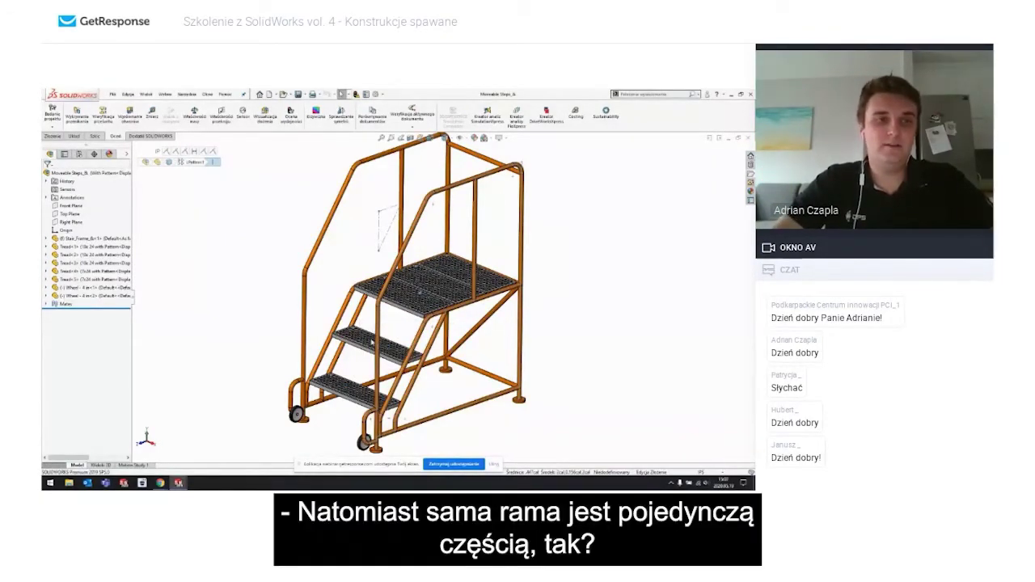
{"action": "left_click", "coordinate": [372, 344]}
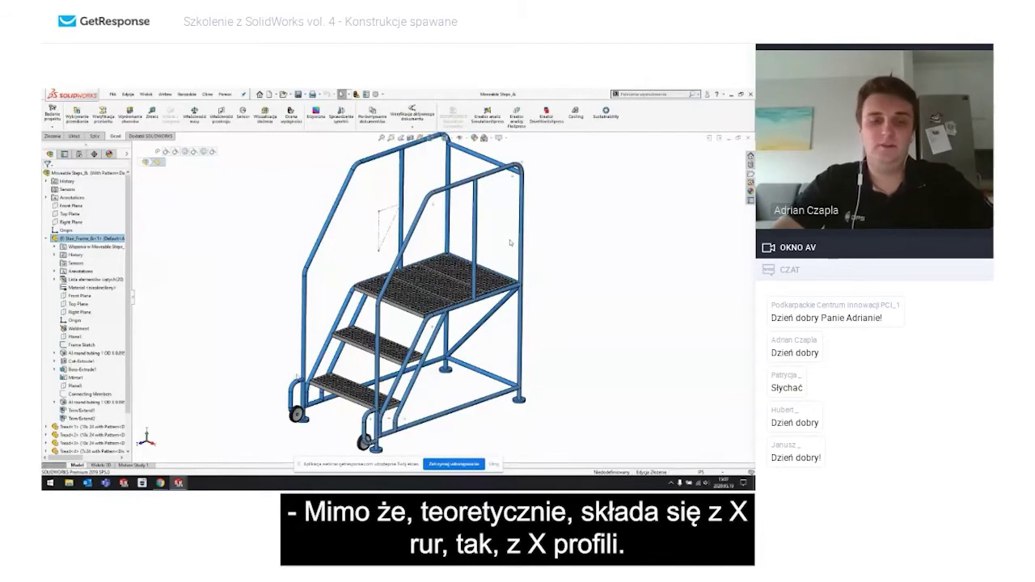
{"action": "left_click", "coordinate": [242, 463]}
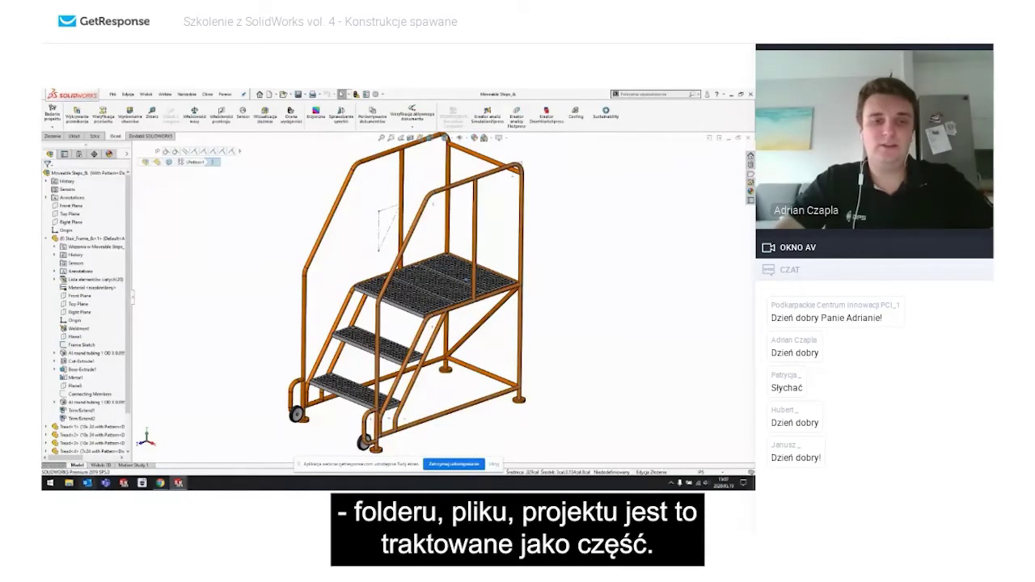
{"action": "mouse_move", "coordinate": [179, 483]}
{"action": "left_click", "coordinate": [224, 452]}
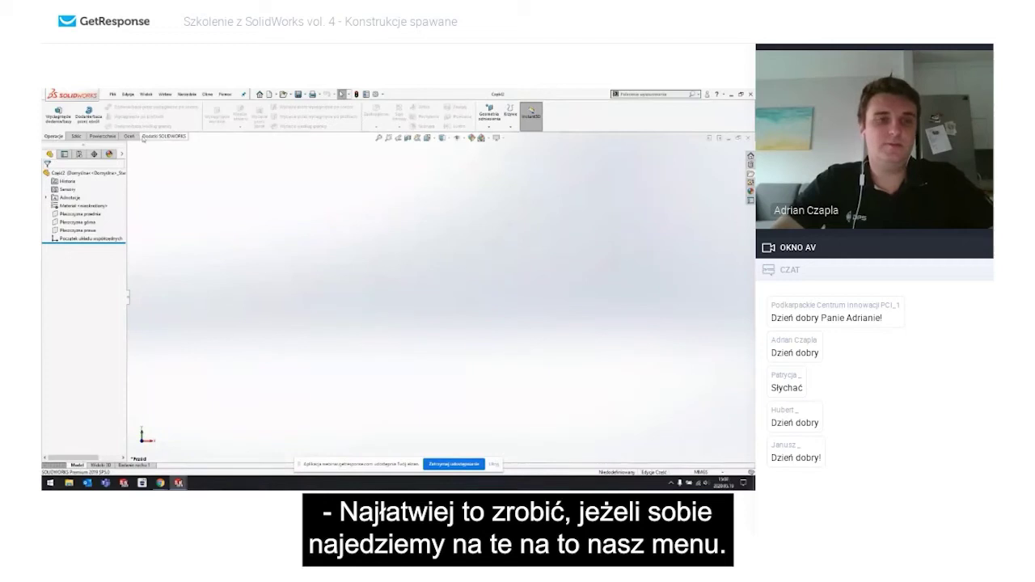
Step: Enable the weldment tools on the CommandManager and show the Konstrukcje spawane tab
{"action": "right_click", "coordinate": [146, 137]}
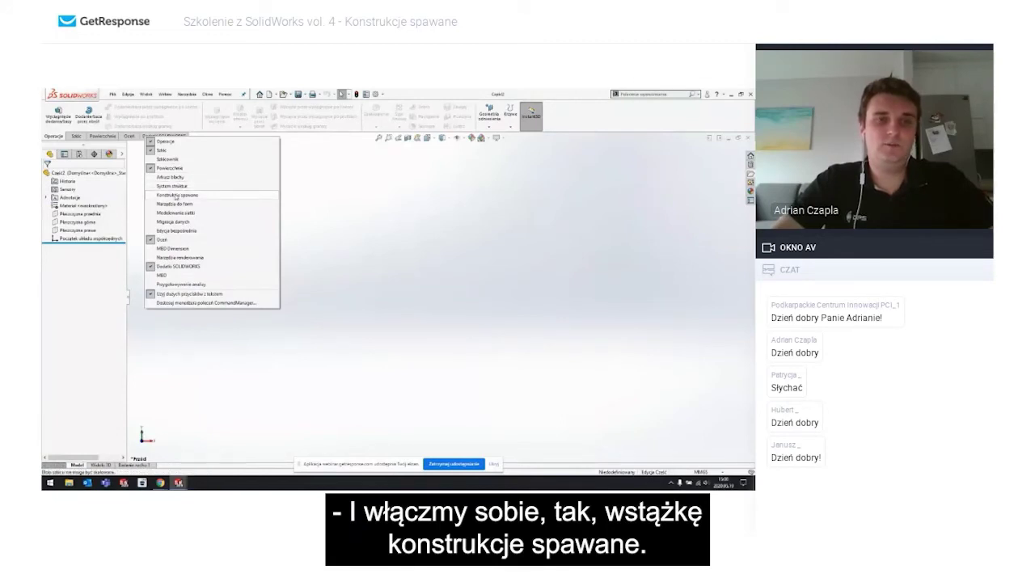
{"action": "left_click", "coordinate": [175, 196]}
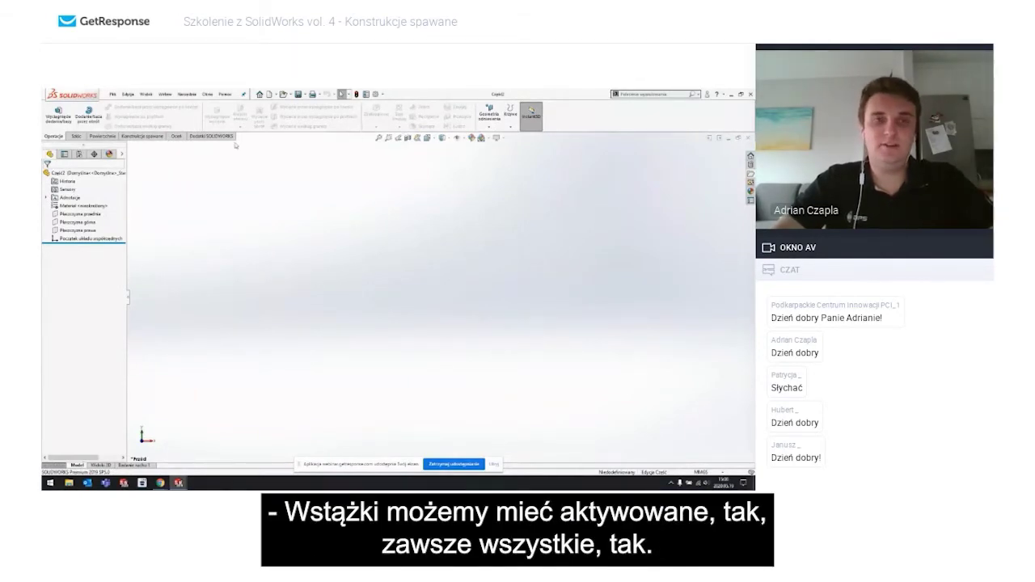
{"action": "right_click", "coordinate": [213, 140]}
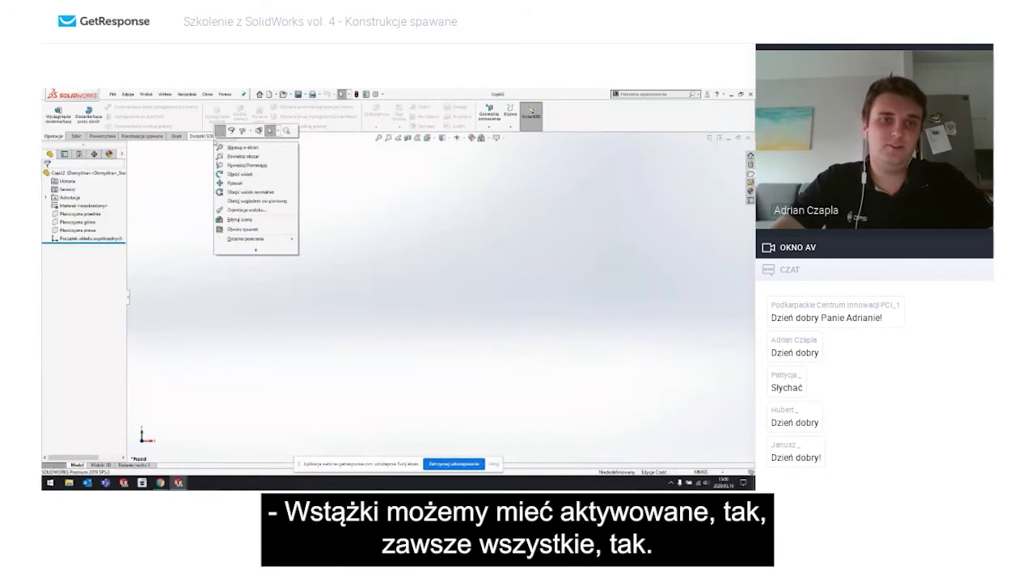
{"action": "left_click", "coordinate": [152, 141]}
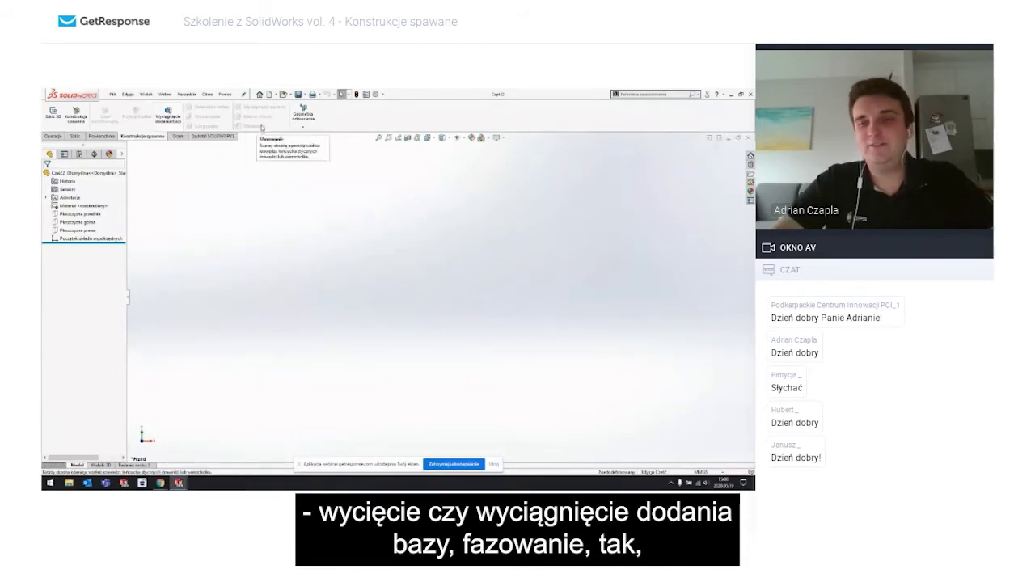
{"action": "left_click", "coordinate": [53, 136]}
{"action": "left_click", "coordinate": [137, 136]}
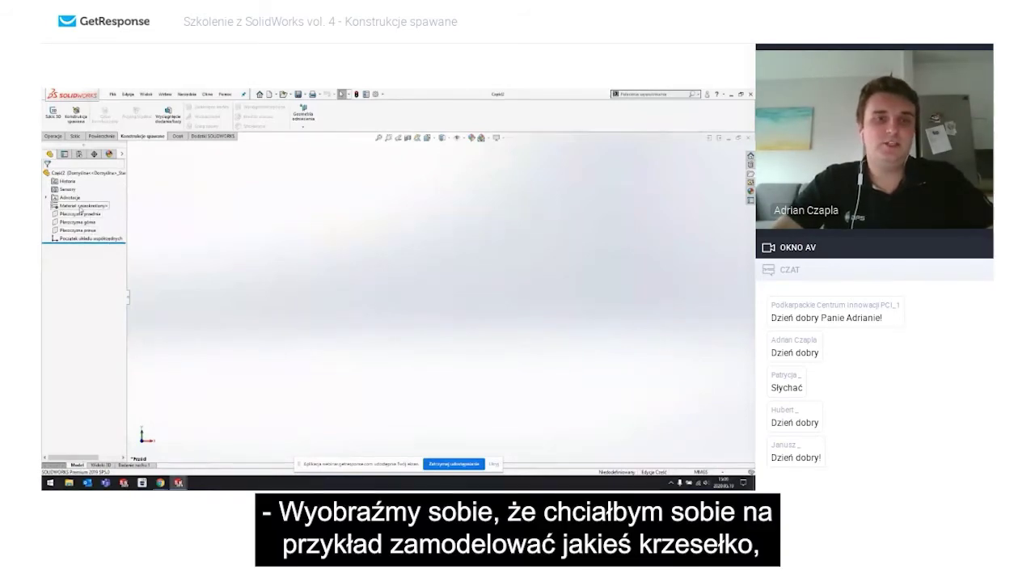
{"action": "left_click", "coordinate": [79, 215]}
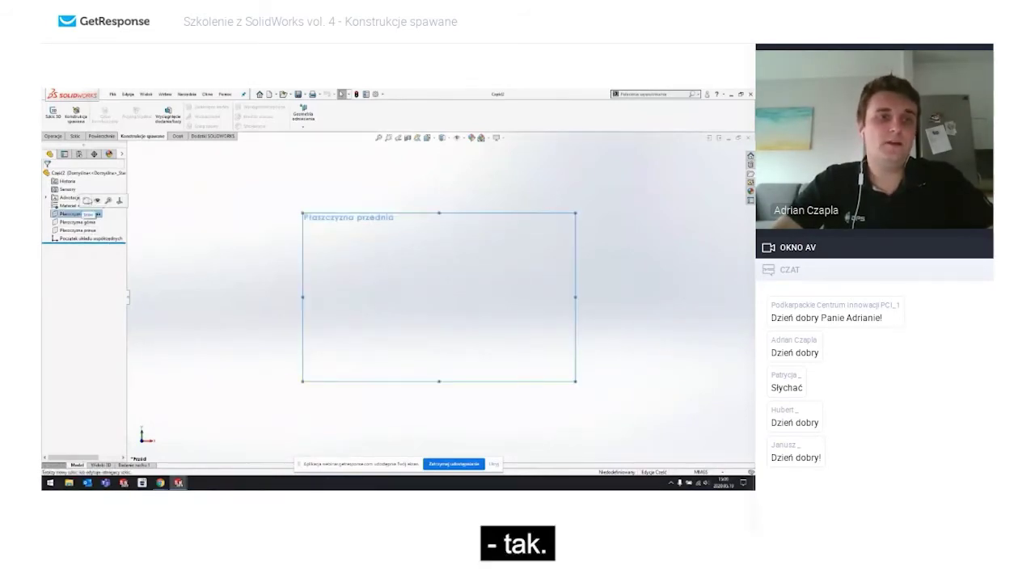
{"action": "left_click", "coordinate": [87, 201]}
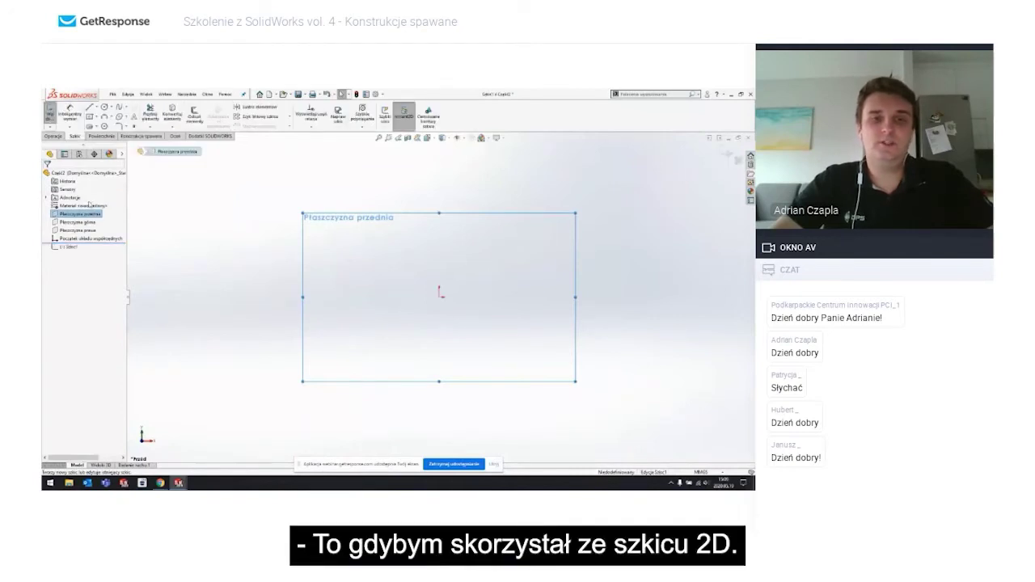
{"action": "left_click", "coordinate": [89, 116]}
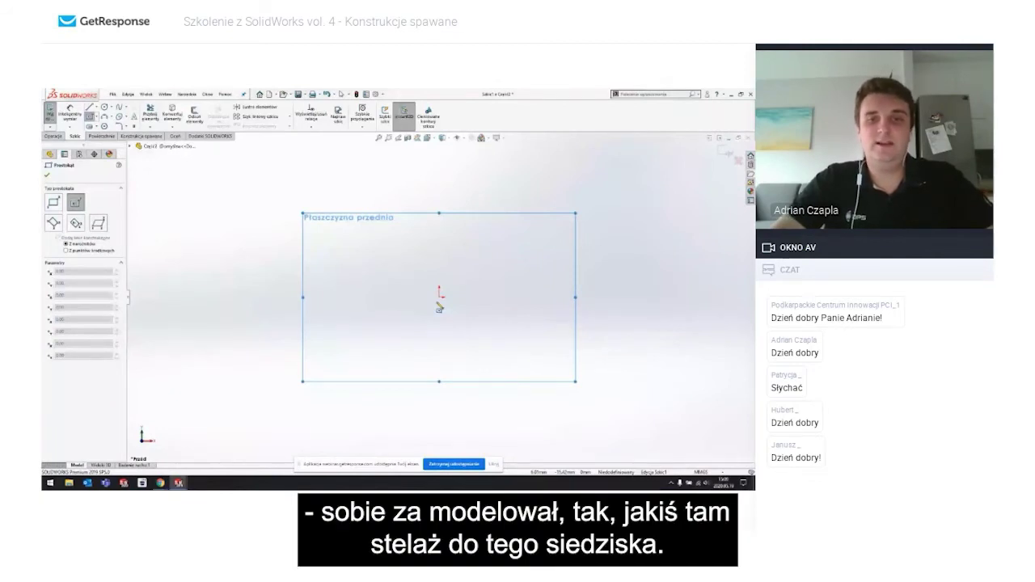
{"action": "key", "text": "Escape"}
{"action": "mouse_move", "coordinate": [351, 317]}
{"action": "middle_mouse_down"}
{"action": "mouse_move", "coordinate": [347, 224]}
{"action": "mouse_move", "coordinate": [356, 298]}
{"action": "mouse_move", "coordinate": [412, 319]}
{"action": "middle_mouse_up"}
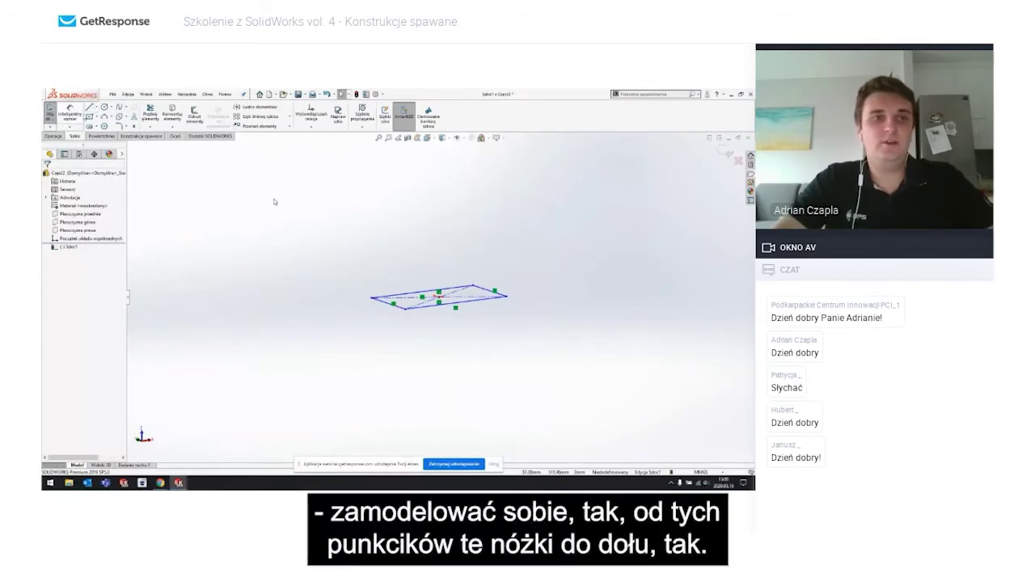
{"action": "left_click", "coordinate": [90, 106]}
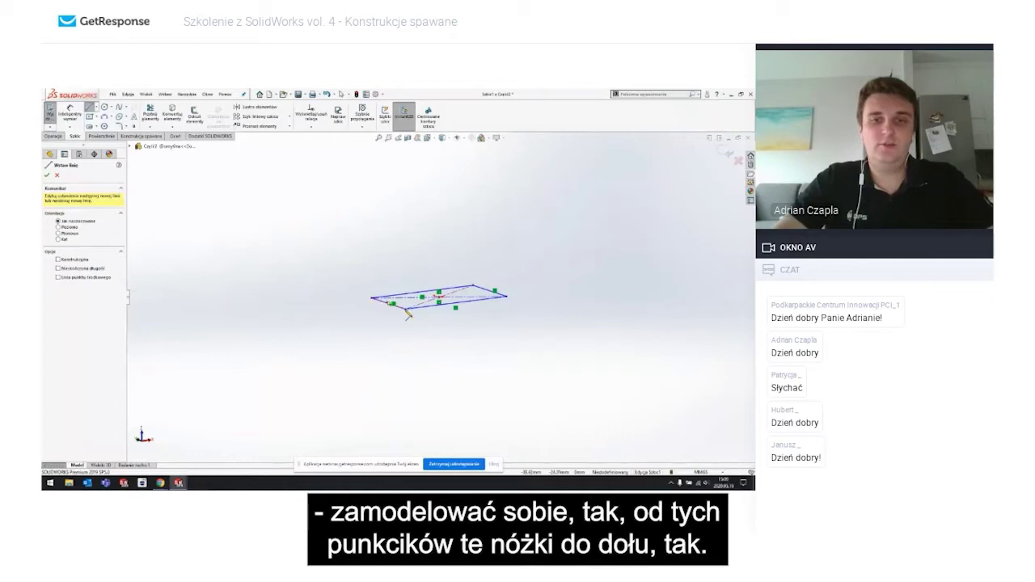
{"action": "left_click", "coordinate": [737, 162]}
{"action": "left_click", "coordinate": [427, 288]}
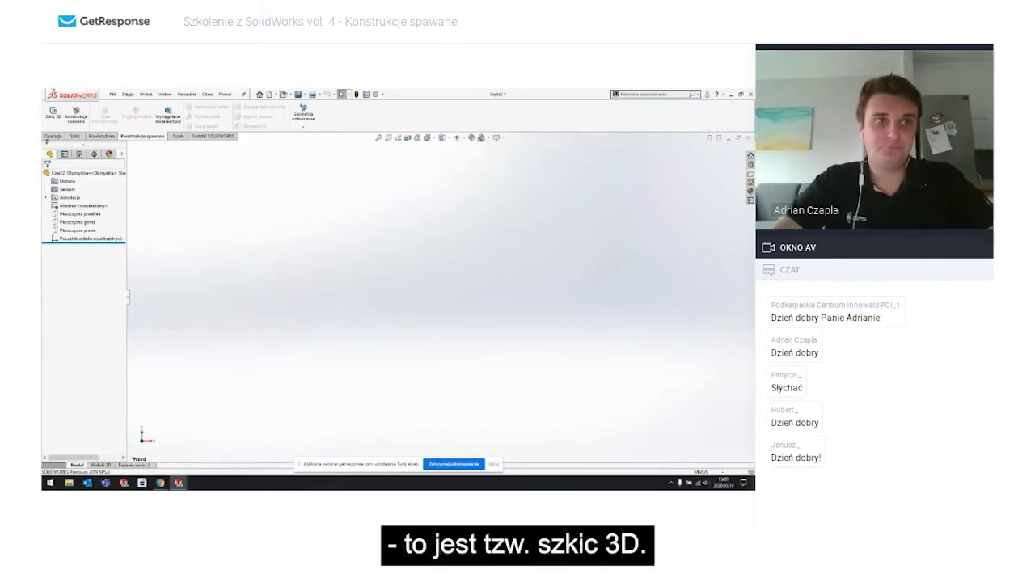
Step: Start a new 3D sketch from the Szkic tab's Szkic 3D option
{"action": "left_click", "coordinate": [74, 136]}
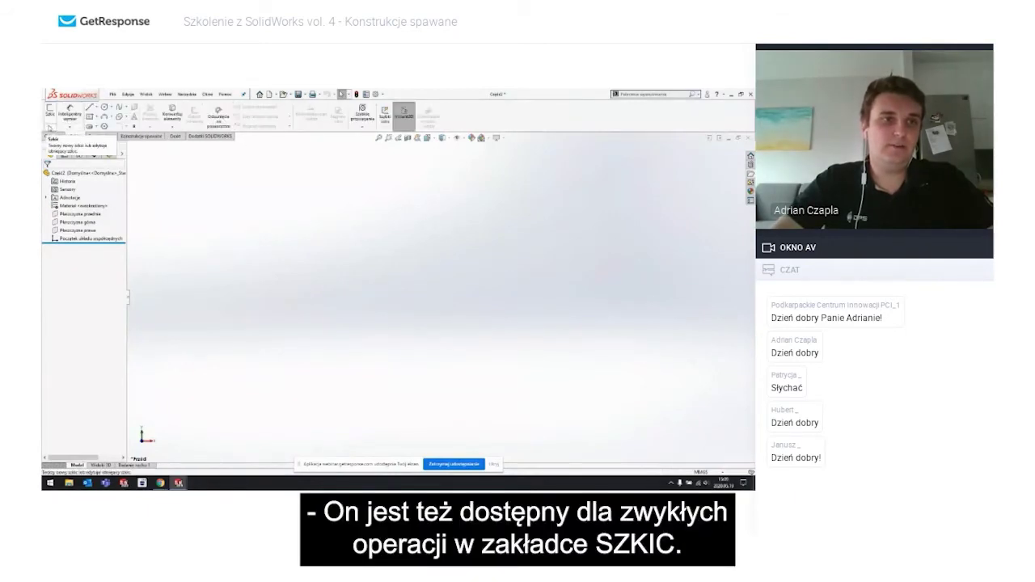
{"action": "left_click", "coordinate": [50, 127]}
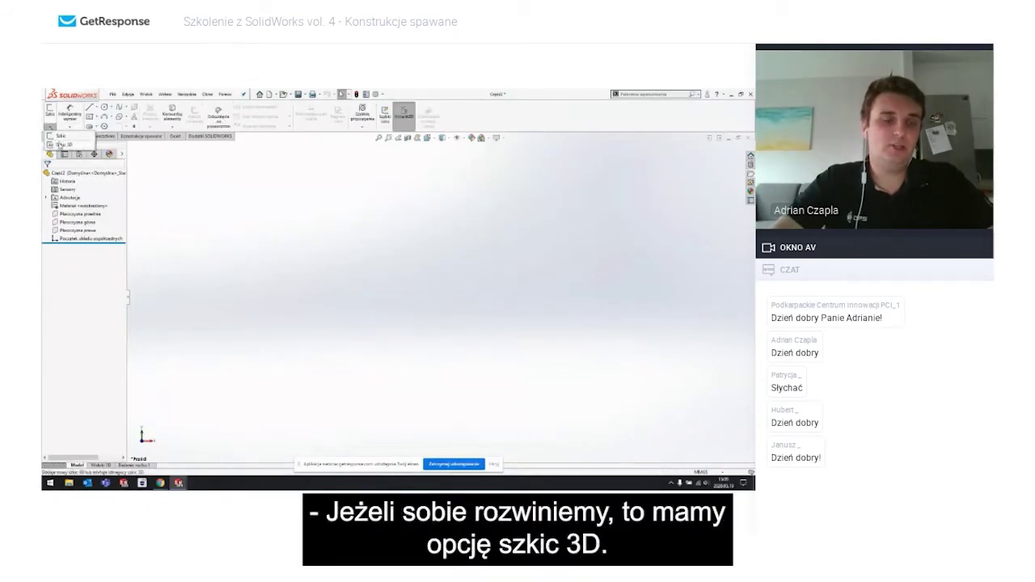
{"action": "left_click", "coordinate": [91, 145]}
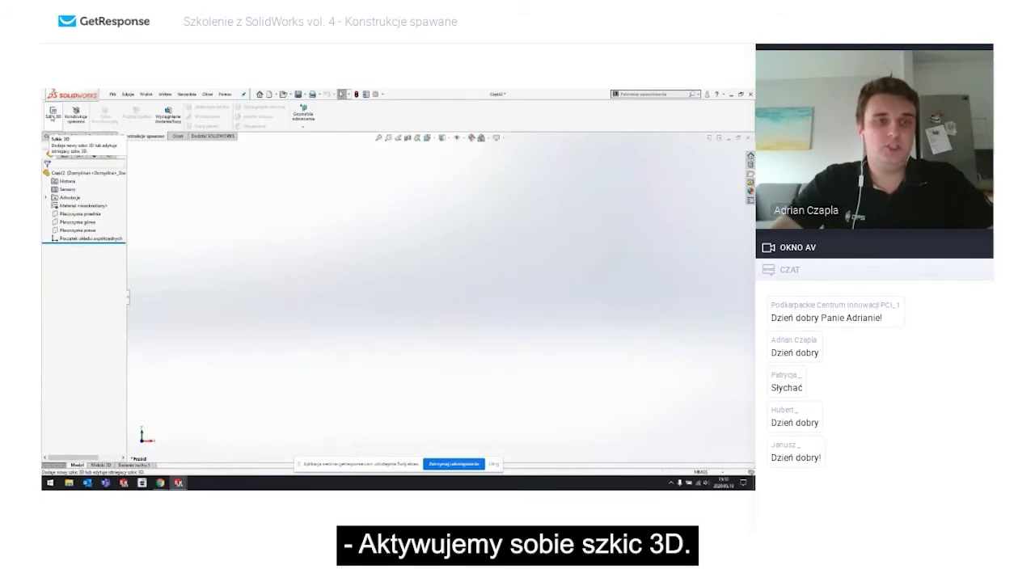
{"action": "left_click", "coordinate": [52, 118]}
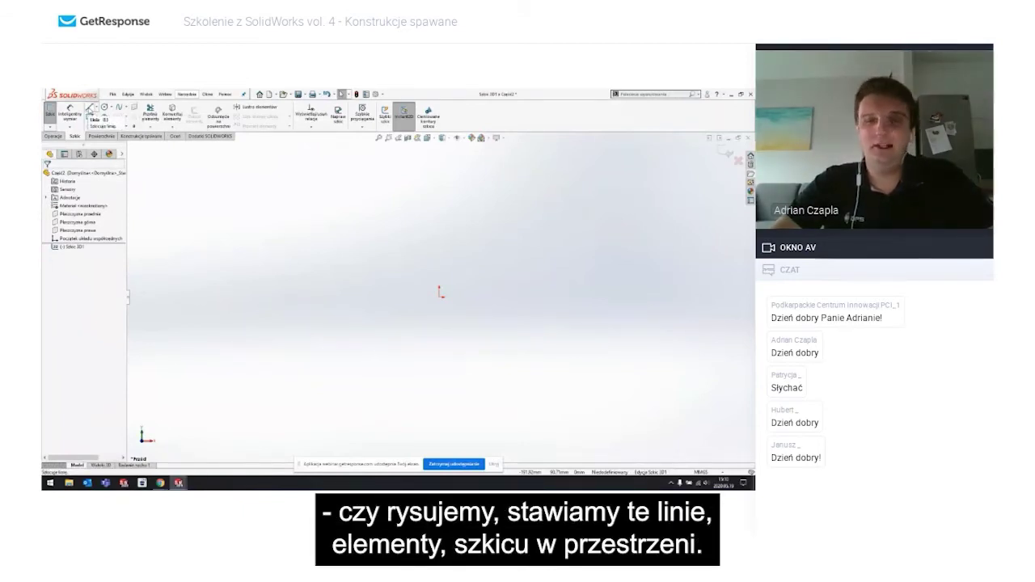
Step: Draw a diagonal line from the origin and a vertical line down from its end
{"action": "left_click", "coordinate": [89, 108]}
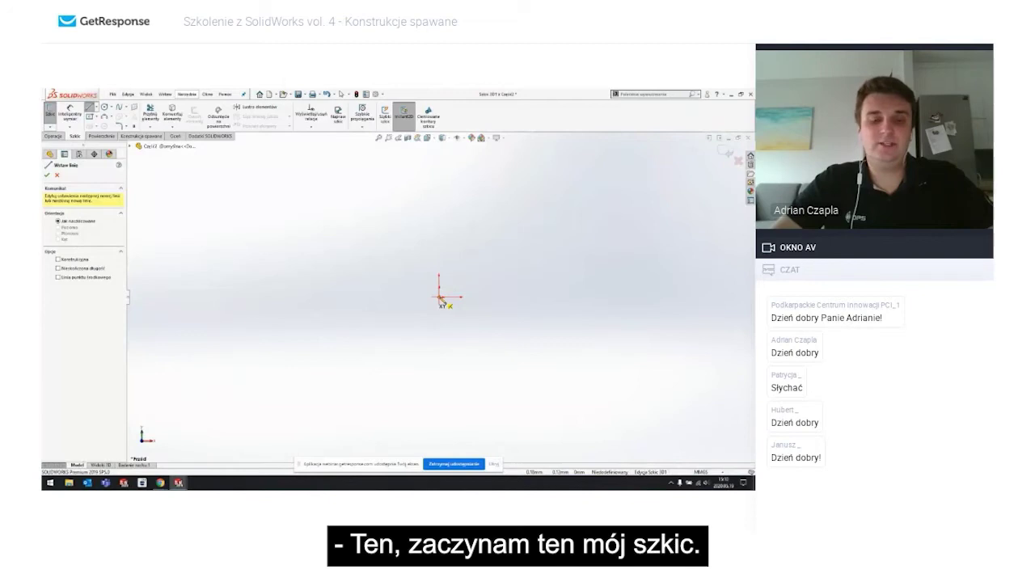
{"action": "left_click", "coordinate": [440, 297]}
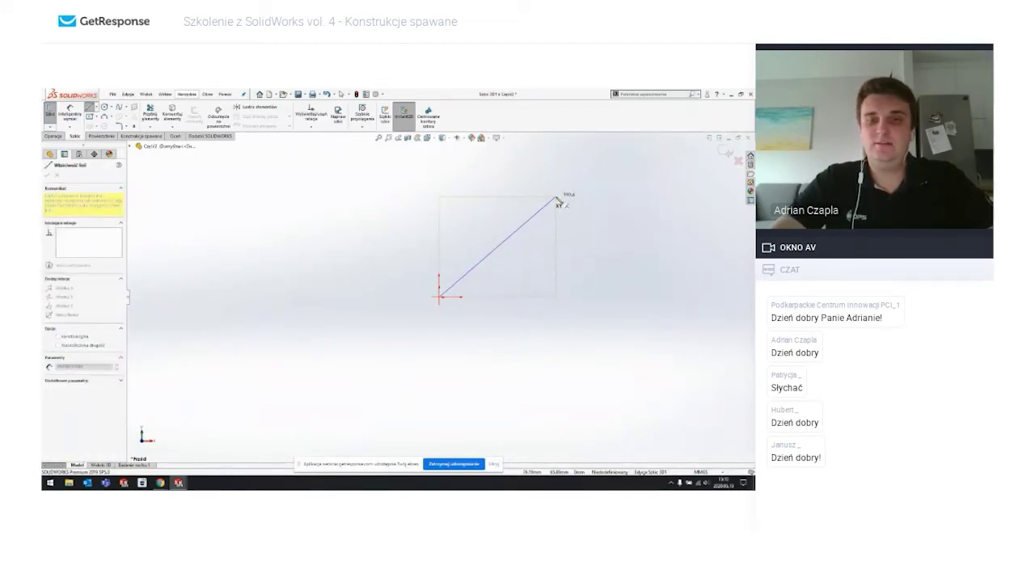
{"action": "left_click", "coordinate": [557, 197]}
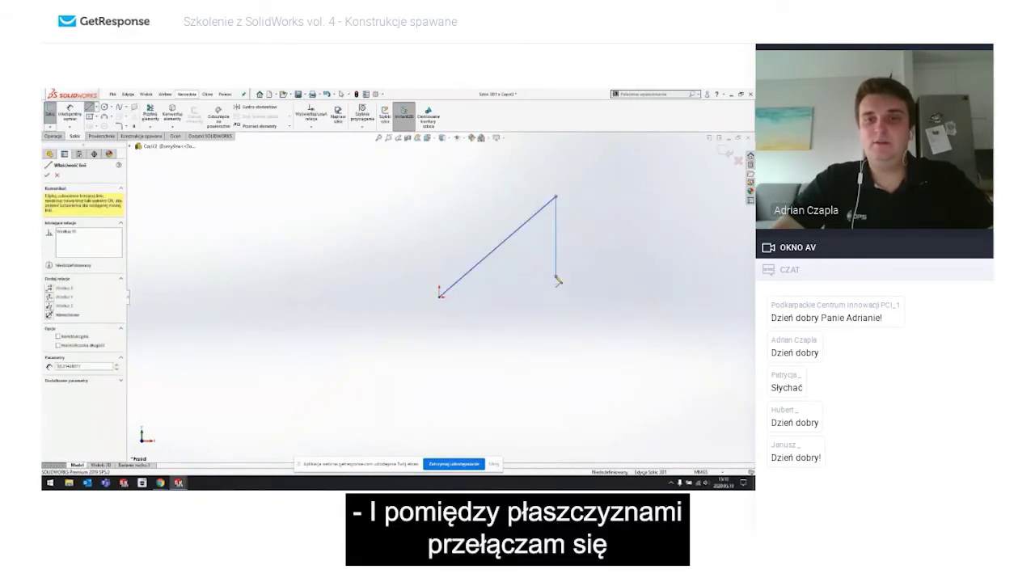
{"action": "left_click", "coordinate": [556, 281]}
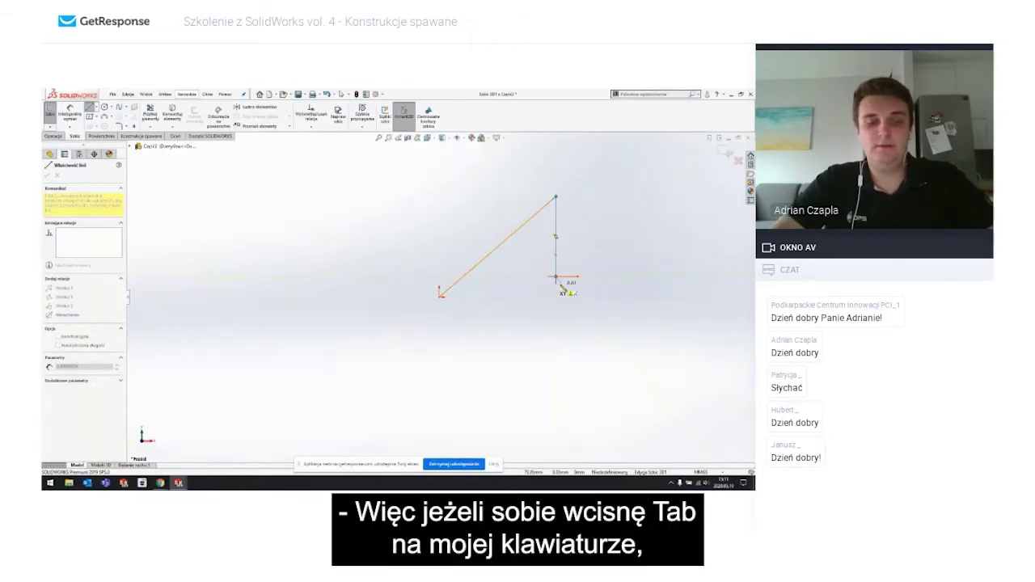
{"action": "key", "text": "Escape"}
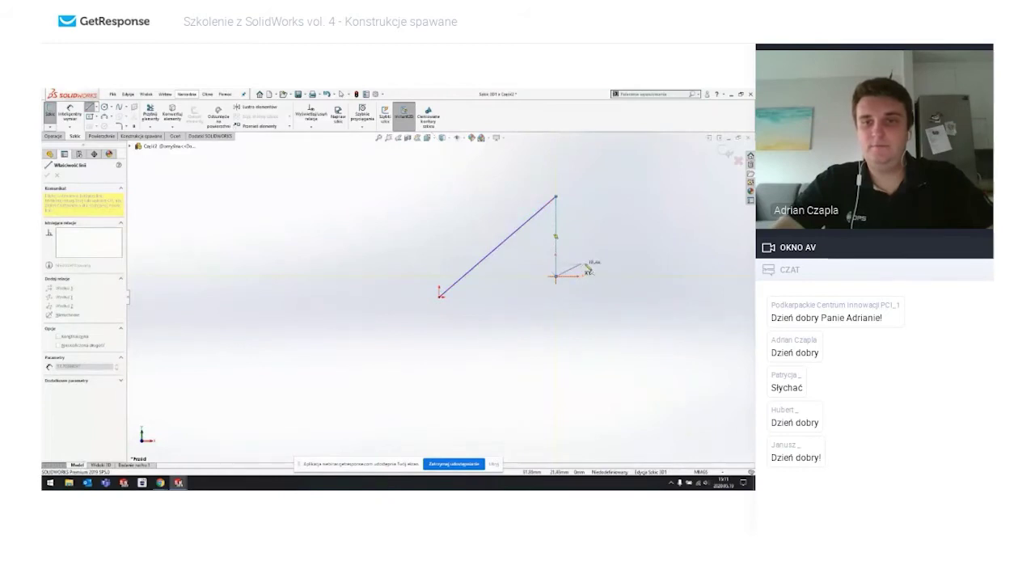
{"action": "key", "text": "Escape"}
Step: Remove the vertical and diagonal trial lines and reselect the Line tool
{"action": "left_click", "coordinate": [90, 107]}
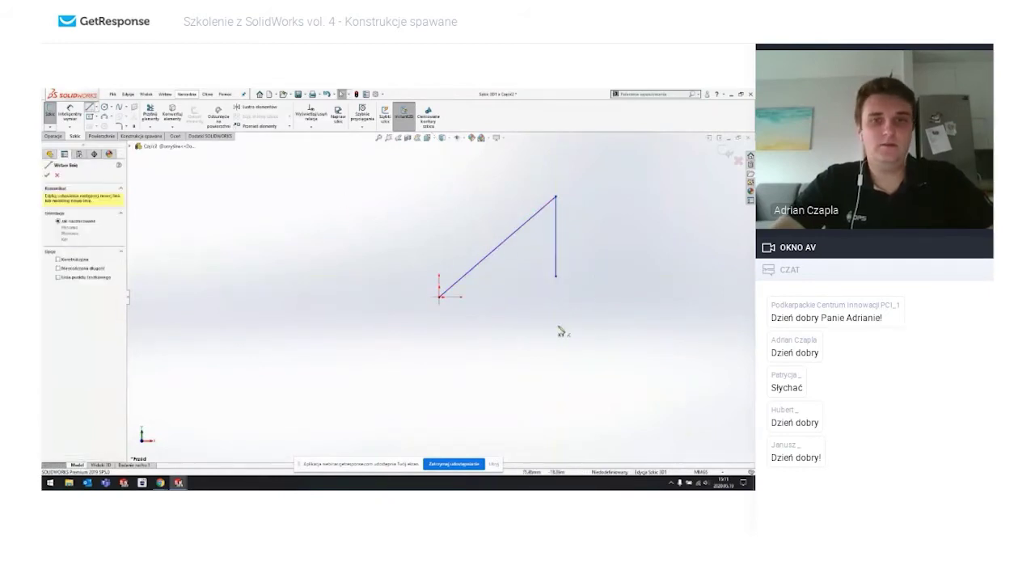
{"action": "key", "text": "Escape"}
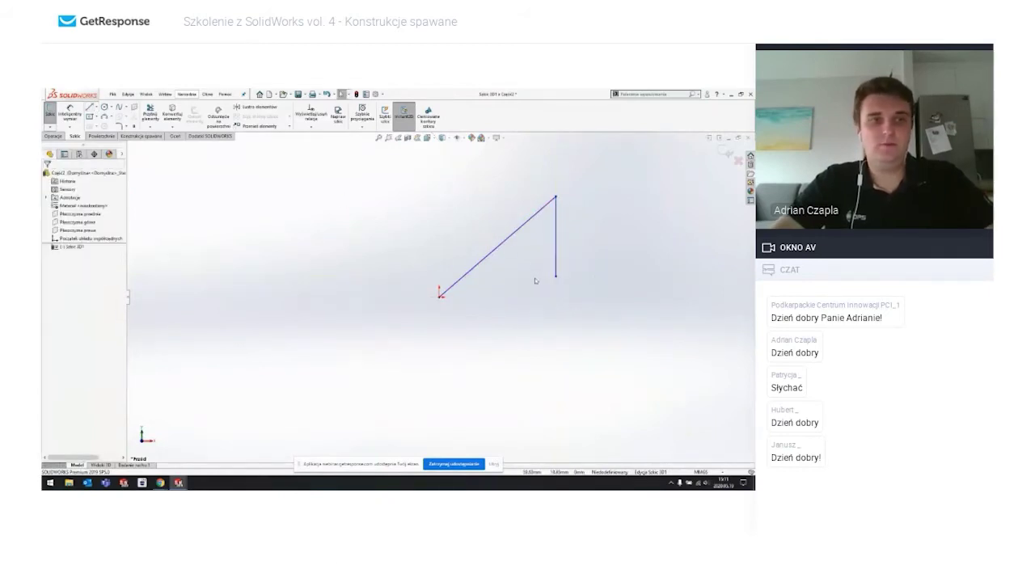
{"action": "left_click", "coordinate": [90, 108]}
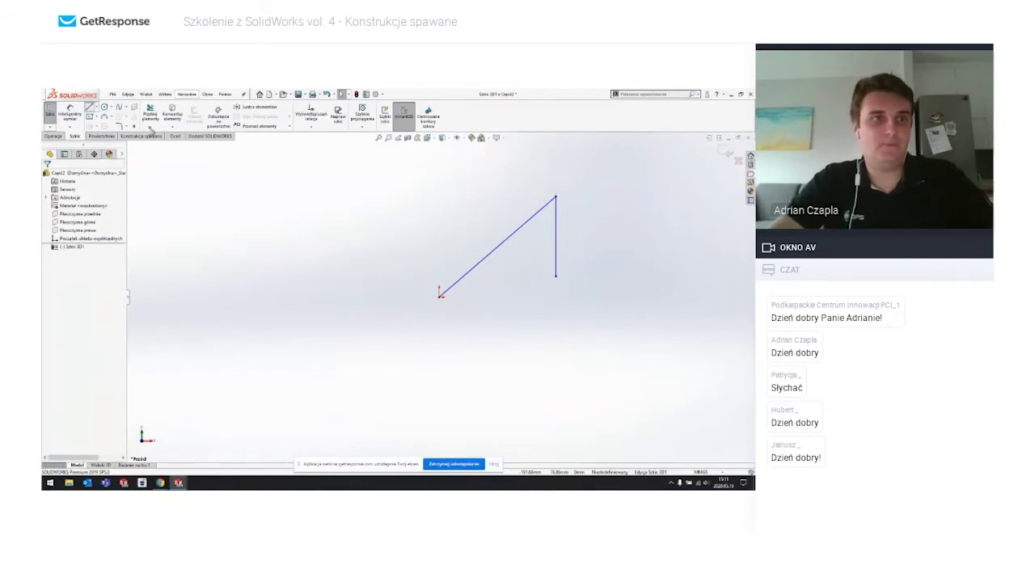
{"action": "left_click", "coordinate": [555, 278]}
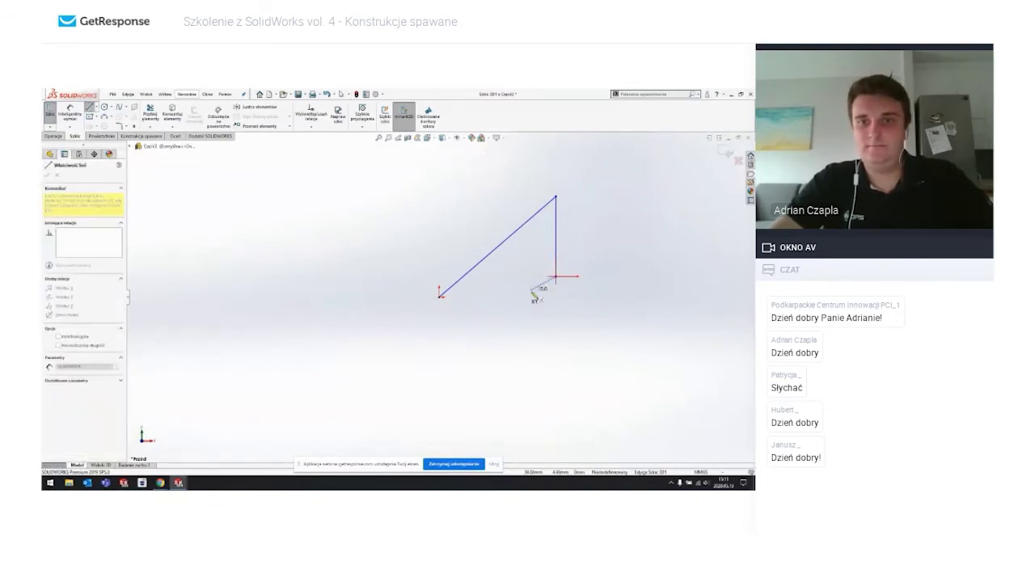
{"action": "key", "text": "Escape"}
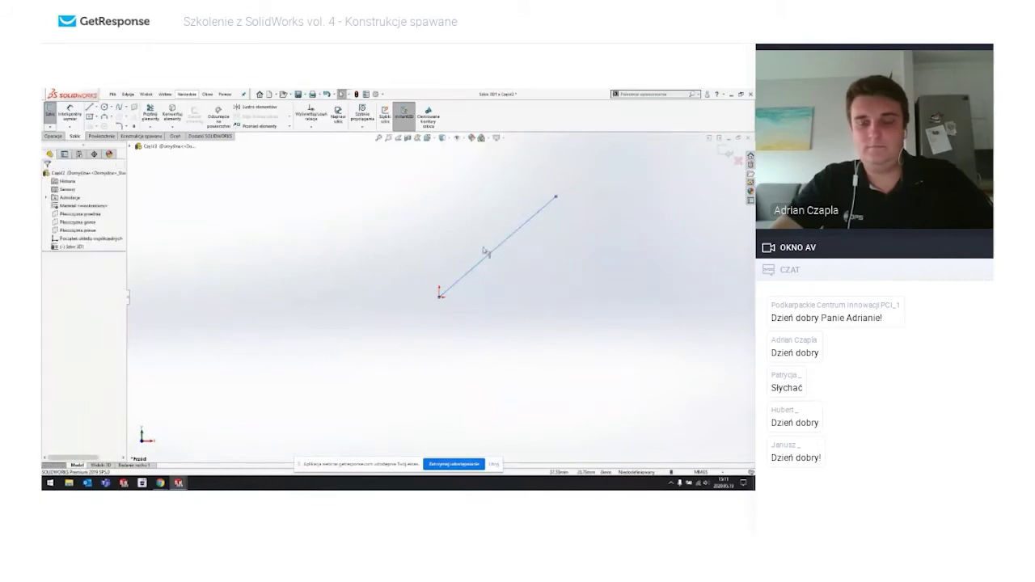
{"action": "key", "text": "Escape"}
{"action": "left_click", "coordinate": [527, 226]}
{"action": "key", "text": "Delete"}
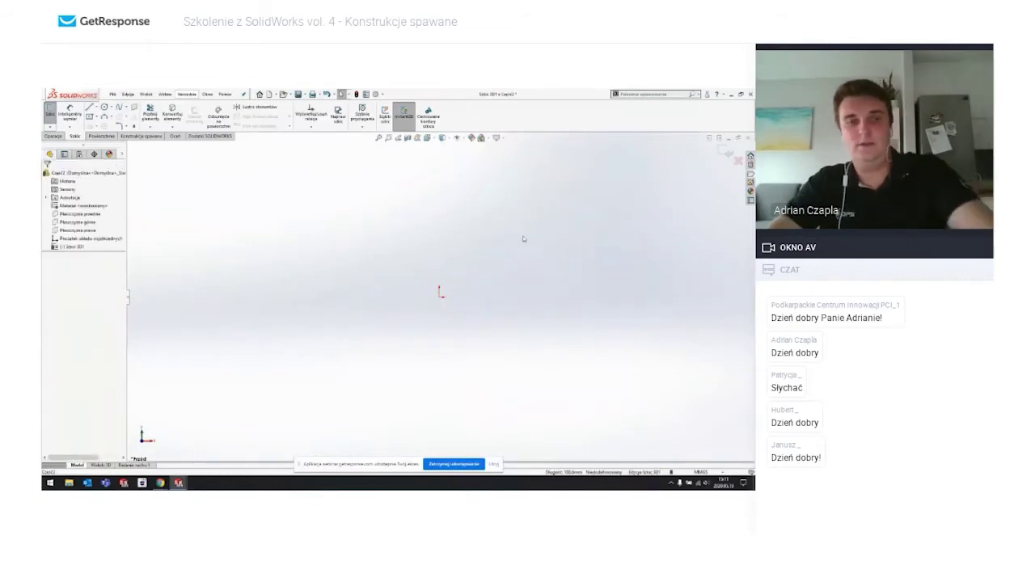
{"action": "left_click", "coordinate": [90, 107]}
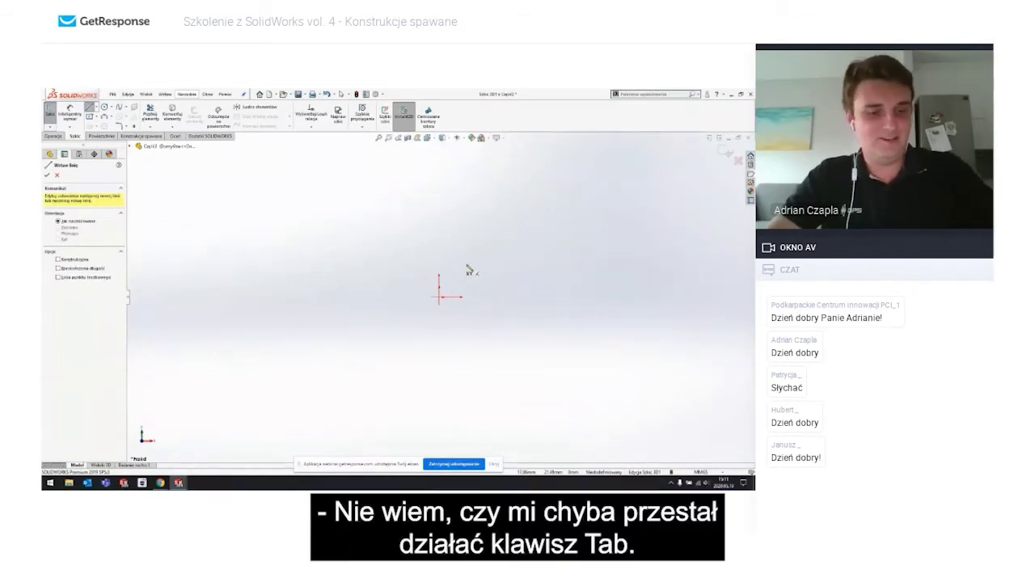
Step: Close the part and SolidWorks choosing Nie zapisuj, then open the Windows Start menu
{"action": "key", "text": "alt+Tab"}
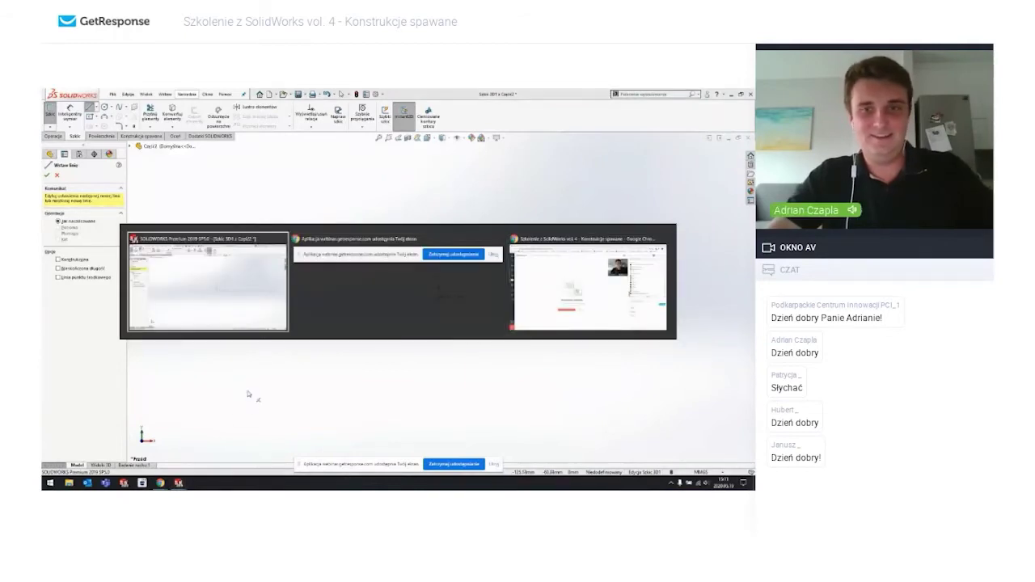
{"action": "left_click", "coordinate": [440, 298]}
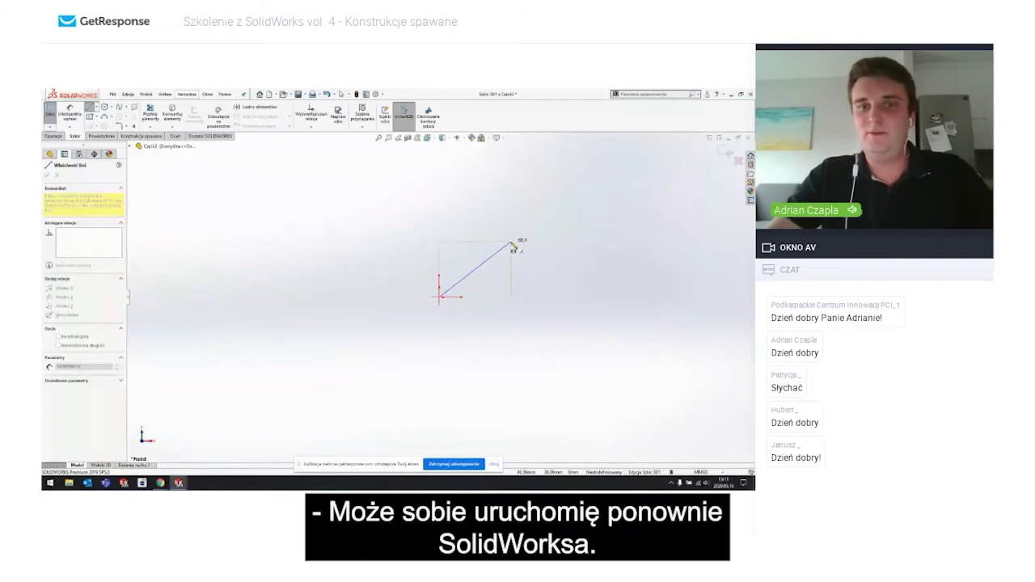
{"action": "key", "text": "alt+F4"}
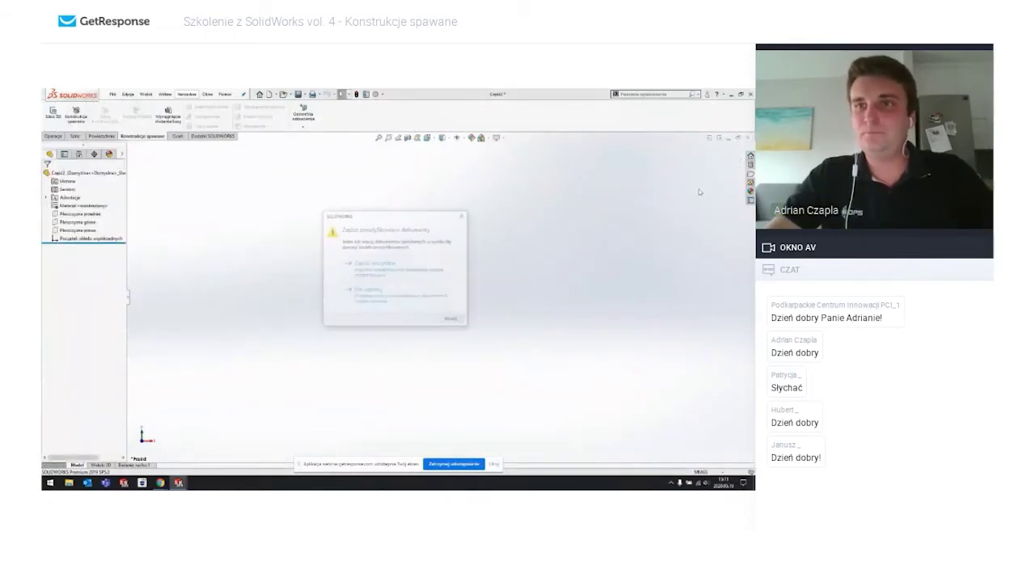
{"action": "left_click", "coordinate": [382, 299]}
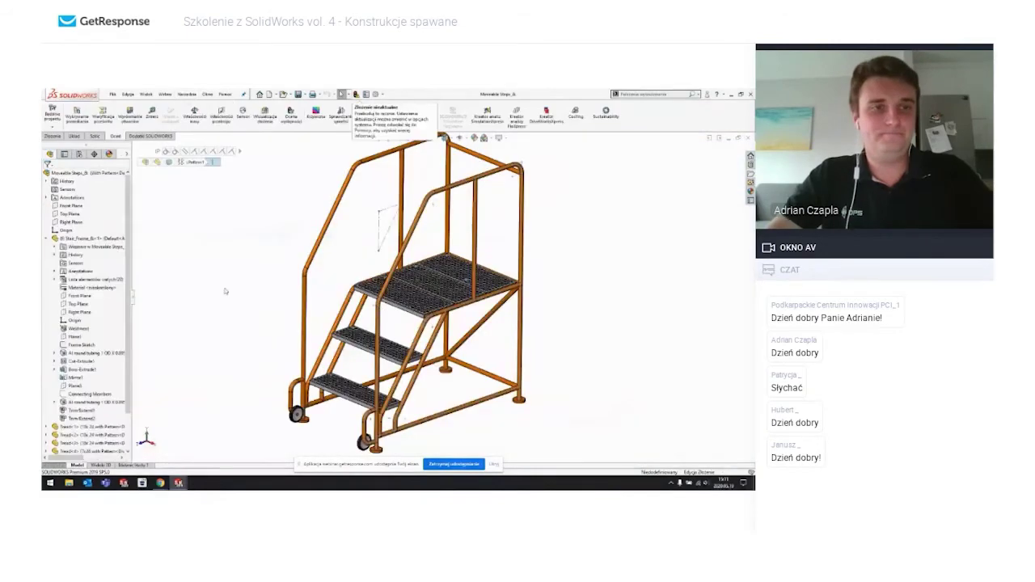
{"action": "left_click", "coordinate": [751, 95]}
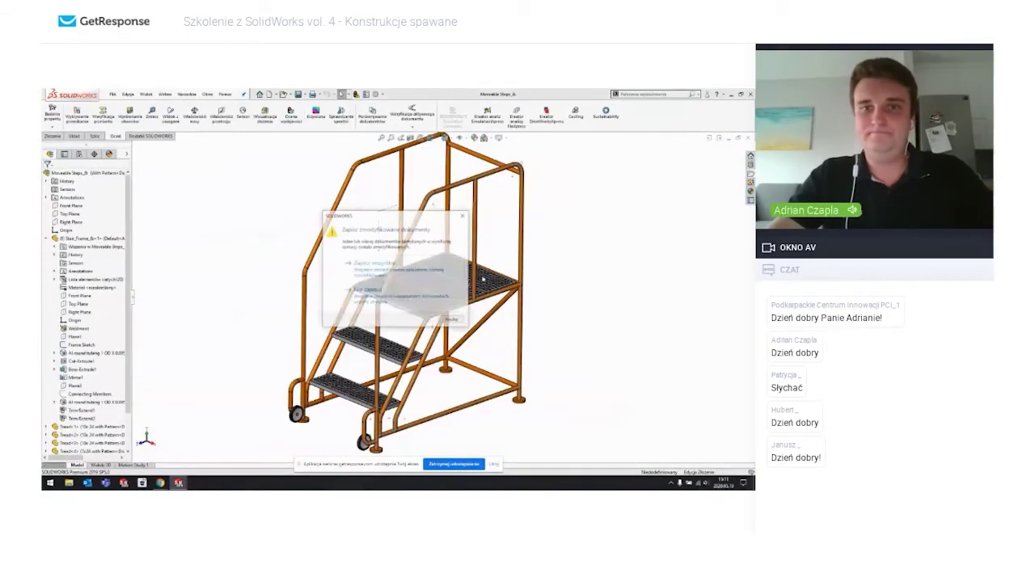
{"action": "left_click", "coordinate": [382, 296]}
{"action": "key", "text": "super"}
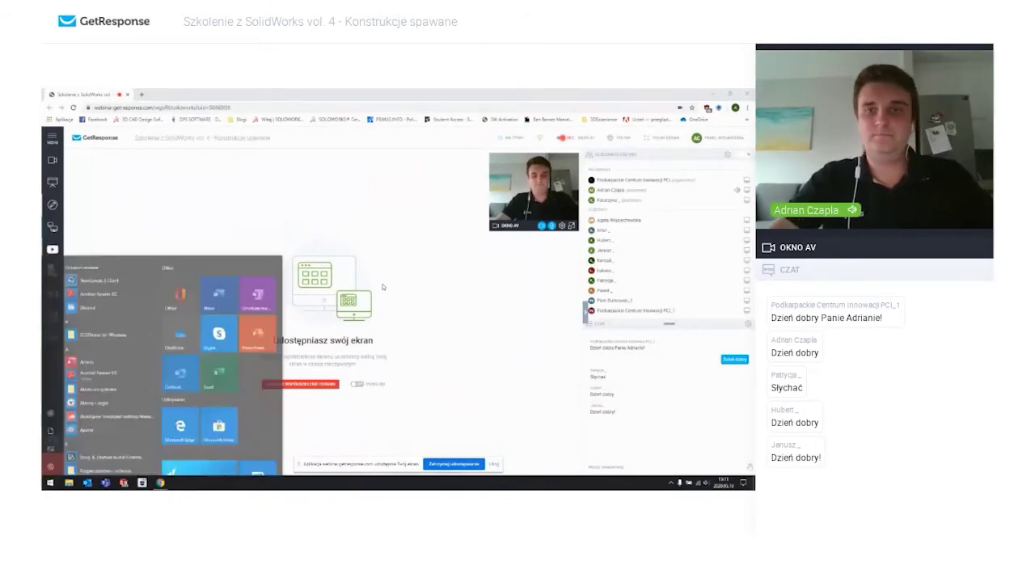
Step: Close the Windows Start menu
{"action": "left_click", "coordinate": [327, 217]}
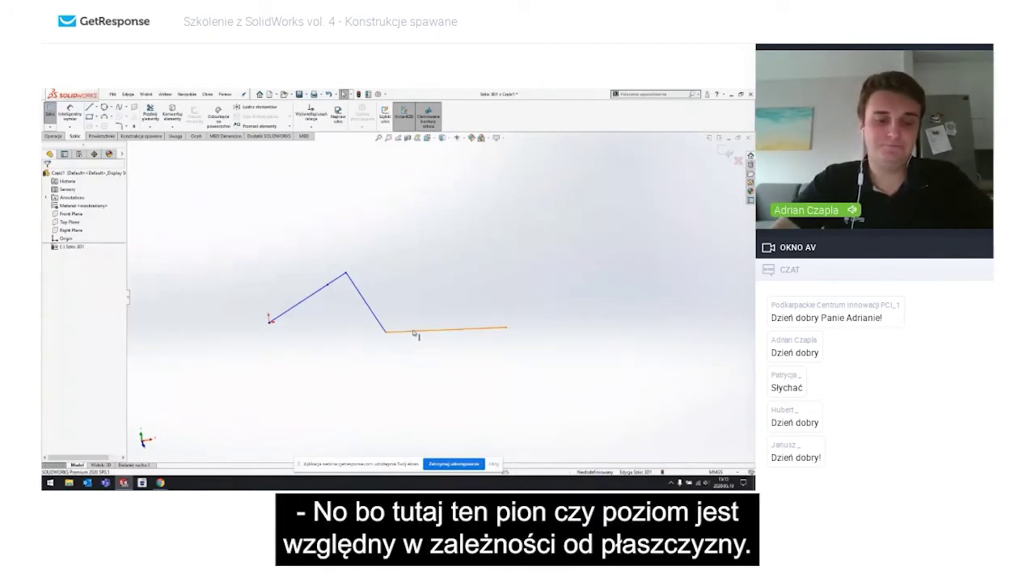
Step: Give the right-hand sketch line an Along X relation and orbit to inspect the lines
{"action": "left_click", "coordinate": [413, 330]}
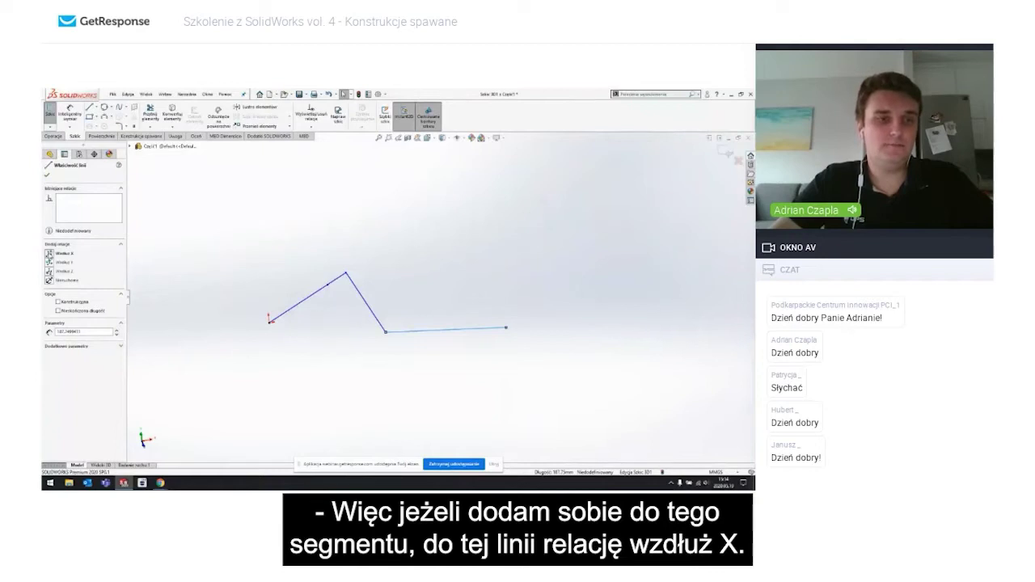
{"action": "left_click", "coordinate": [48, 253]}
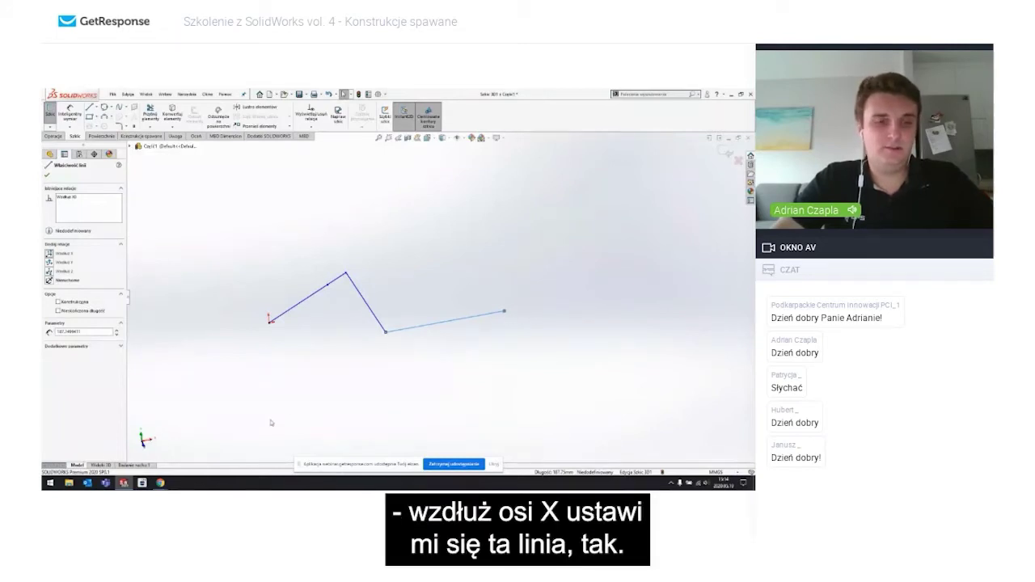
{"action": "mouse_move", "coordinate": [329, 361]}
{"action": "middle_mouse_down"}
{"action": "mouse_move", "coordinate": [300, 318]}
{"action": "mouse_move", "coordinate": [89, 267]}
{"action": "middle_mouse_up"}
{"action": "left_click", "coordinate": [292, 303]}
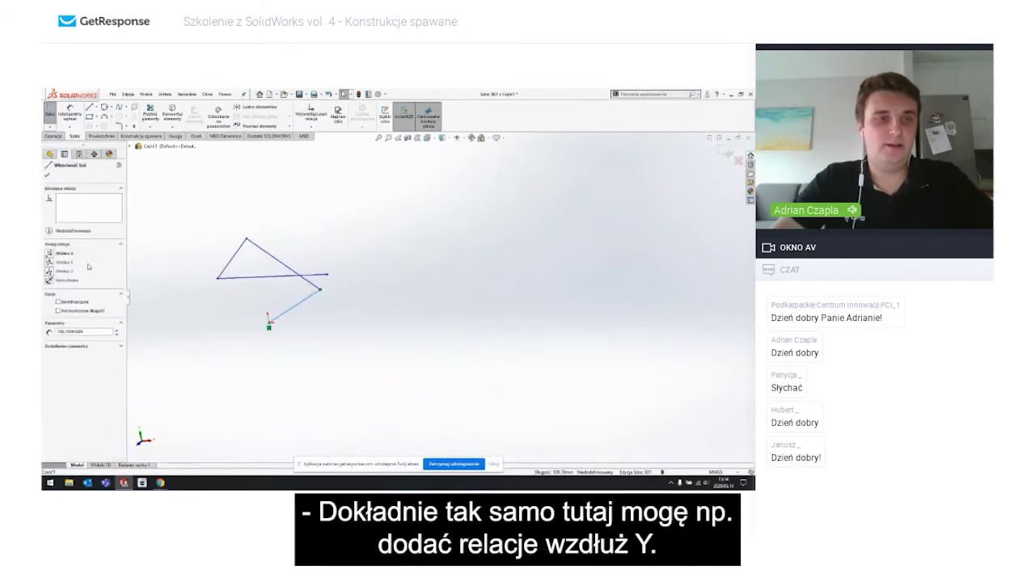
{"action": "mouse_move", "coordinate": [267, 311]}
{"action": "middle_mouse_down"}
{"action": "mouse_move", "coordinate": [227, 299]}
{"action": "mouse_move", "coordinate": [311, 283]}
{"action": "mouse_move", "coordinate": [307, 267]}
{"action": "mouse_move", "coordinate": [404, 282]}
{"action": "mouse_move", "coordinate": [502, 268]}
{"action": "mouse_move", "coordinate": [506, 321]}
{"action": "mouse_move", "coordinate": [347, 299]}
{"action": "middle_mouse_up"}
{"action": "left_click", "coordinate": [227, 300]}
{"action": "left_click", "coordinate": [340, 312]}
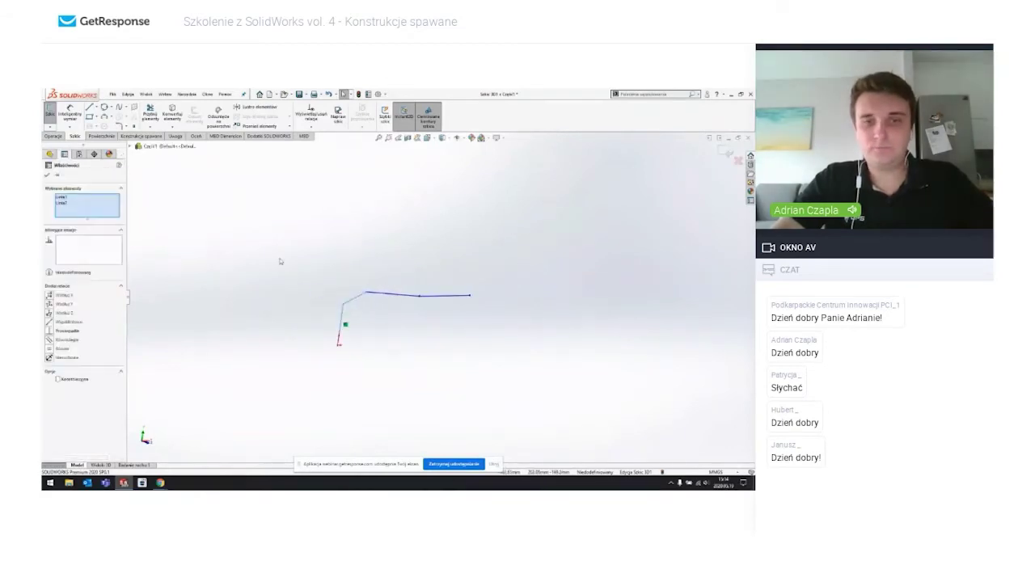
{"action": "left_click", "coordinate": [393, 273]}
Step: Draw one more test line in the 3D sketch, then exit the sketch
{"action": "left_click", "coordinate": [89, 107]}
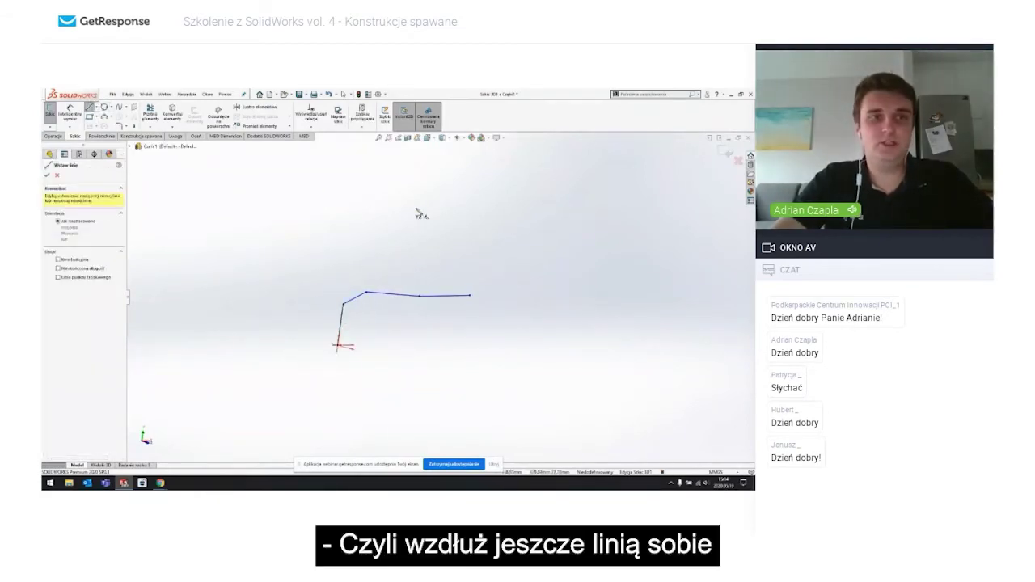
{"action": "left_click", "coordinate": [417, 208]}
{"action": "left_click", "coordinate": [511, 256]}
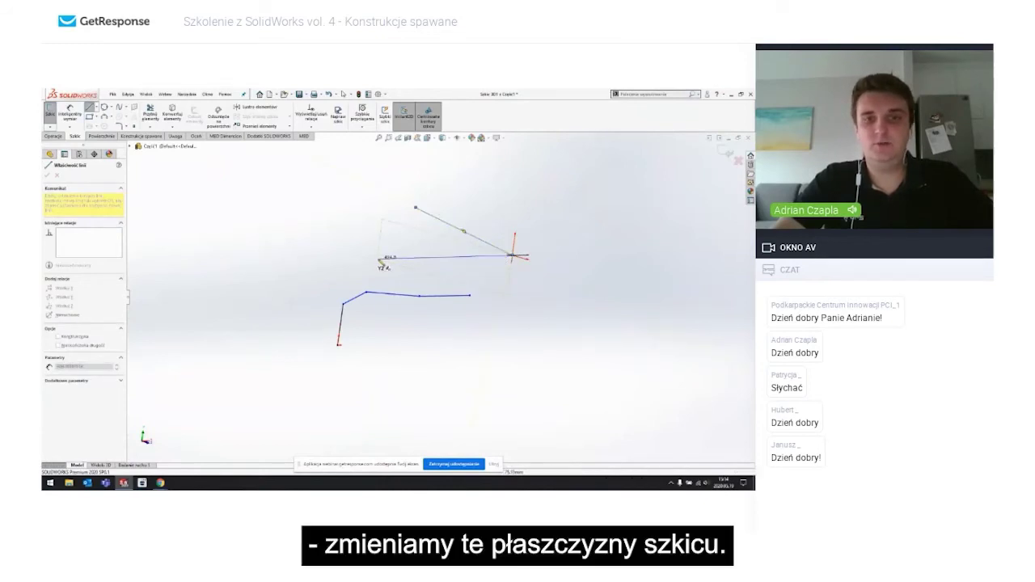
{"action": "key", "text": "Escape"}
{"action": "left_click", "coordinate": [737, 160]}
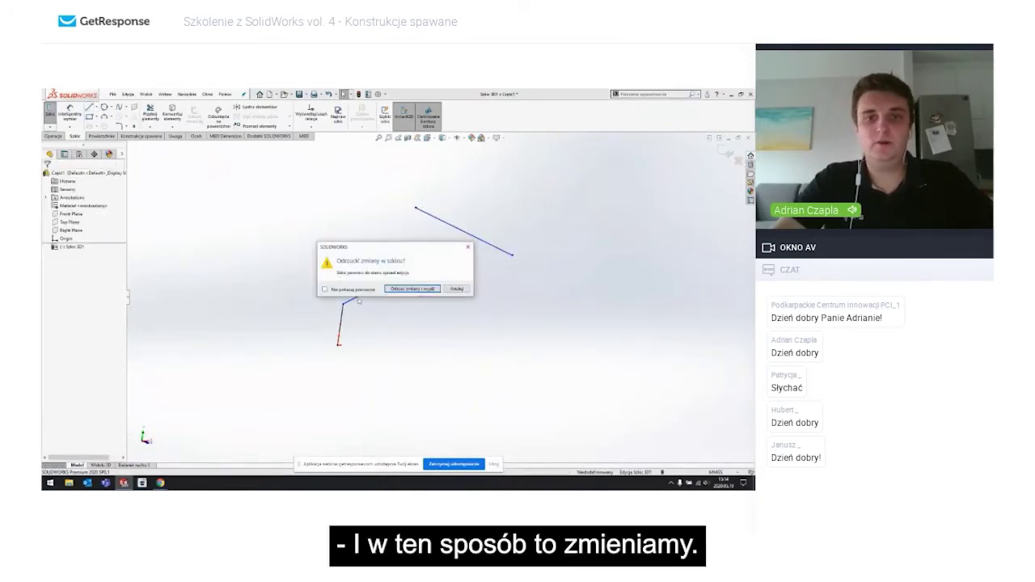
Step: Confirm discarding the changes to the 3D sketch
{"action": "left_click", "coordinate": [414, 288]}
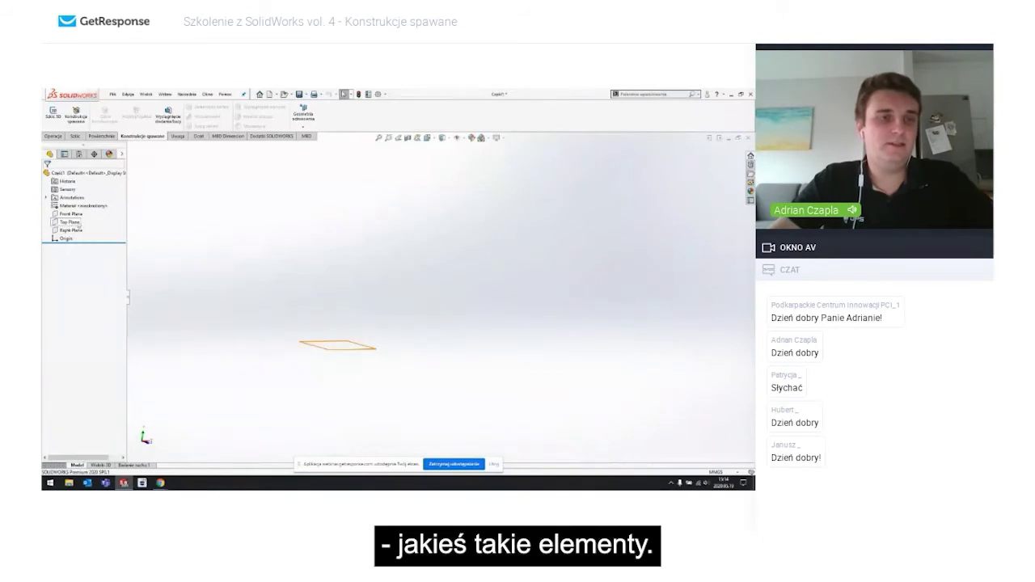
{"action": "right_click", "coordinate": [69, 222]}
{"action": "left_click", "coordinate": [281, 233]}
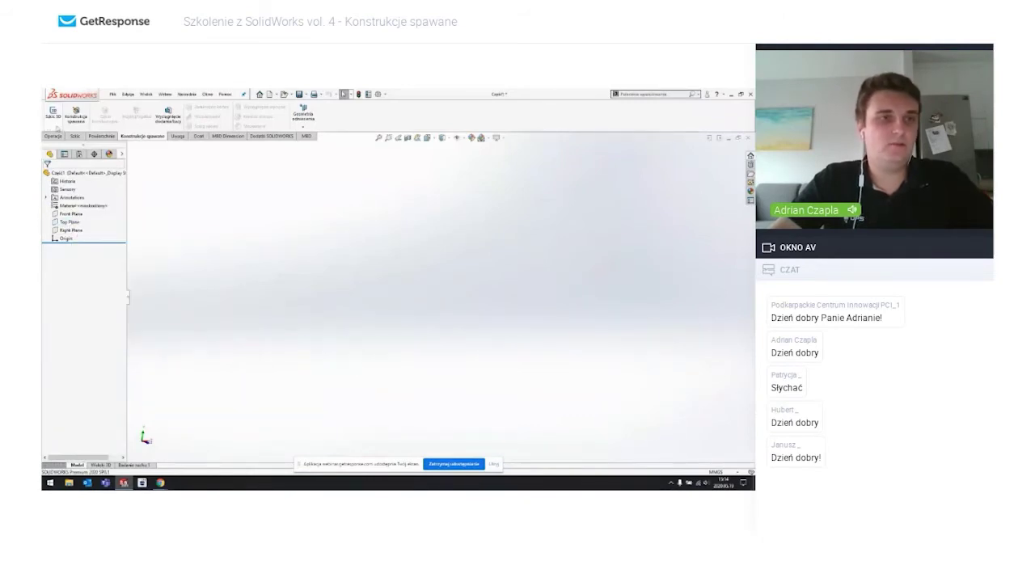
Step: Start a new 3D sketch and draw a centre-point rectangle at the origin
{"action": "left_click", "coordinate": [55, 120]}
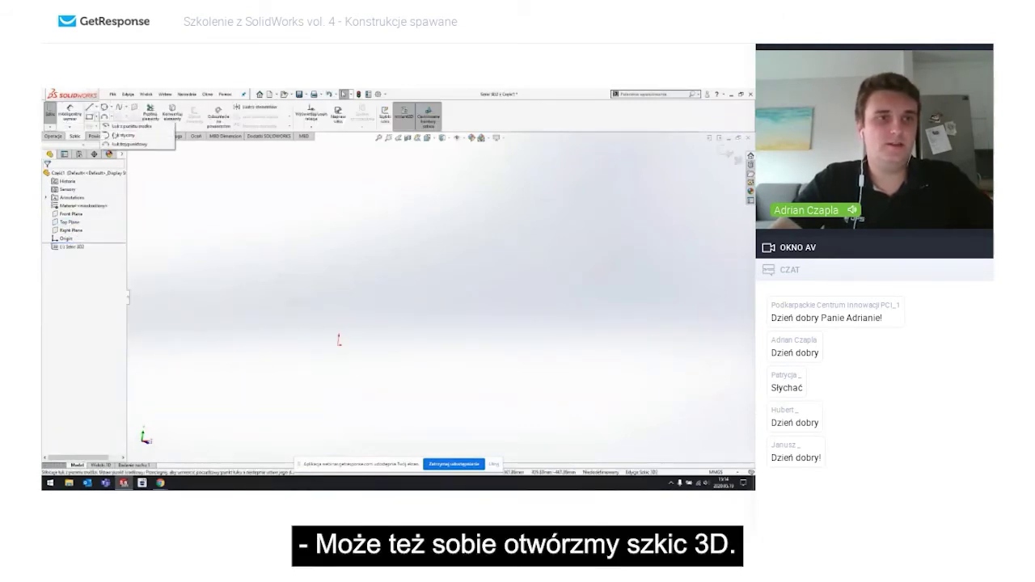
{"action": "left_click", "coordinate": [96, 118]}
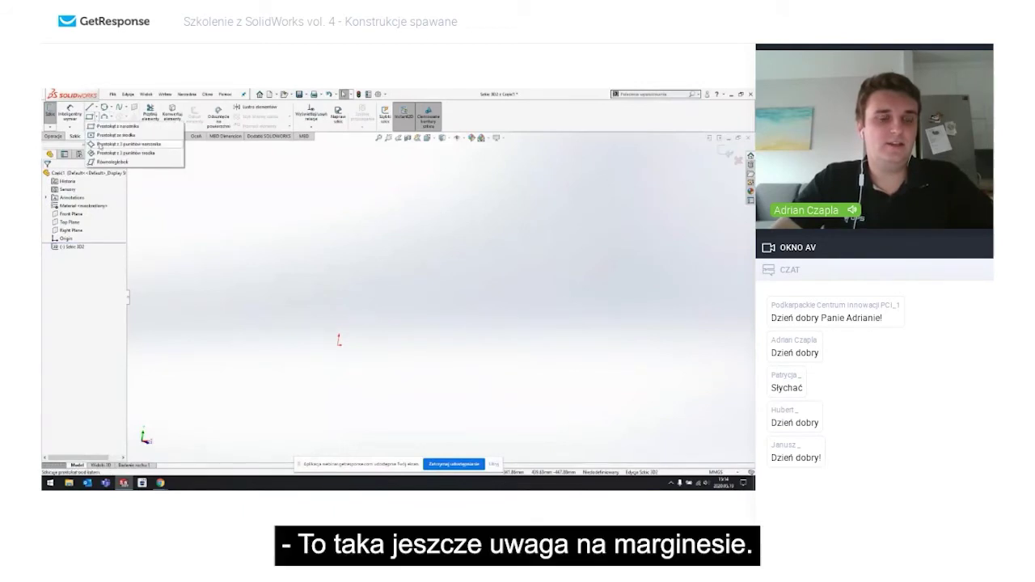
{"action": "left_click", "coordinate": [115, 135]}
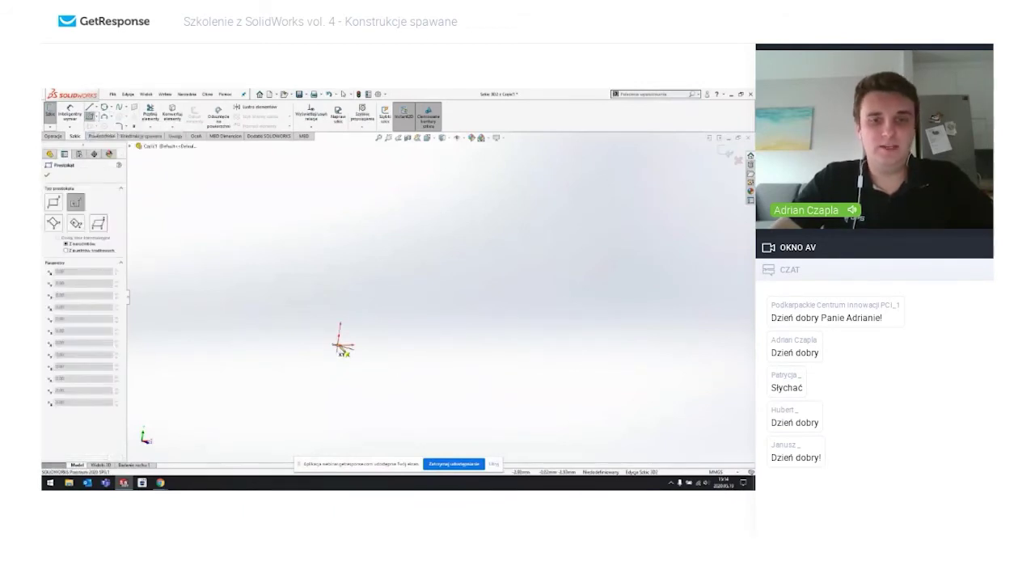
{"action": "left_click", "coordinate": [341, 346]}
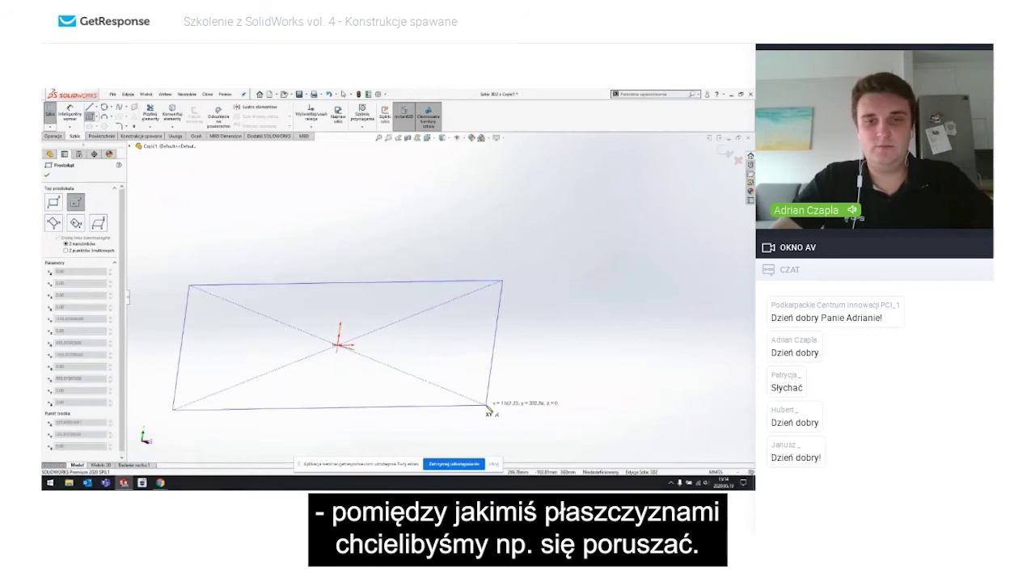
{"action": "left_click", "coordinate": [486, 406]}
{"action": "key", "text": "l"}
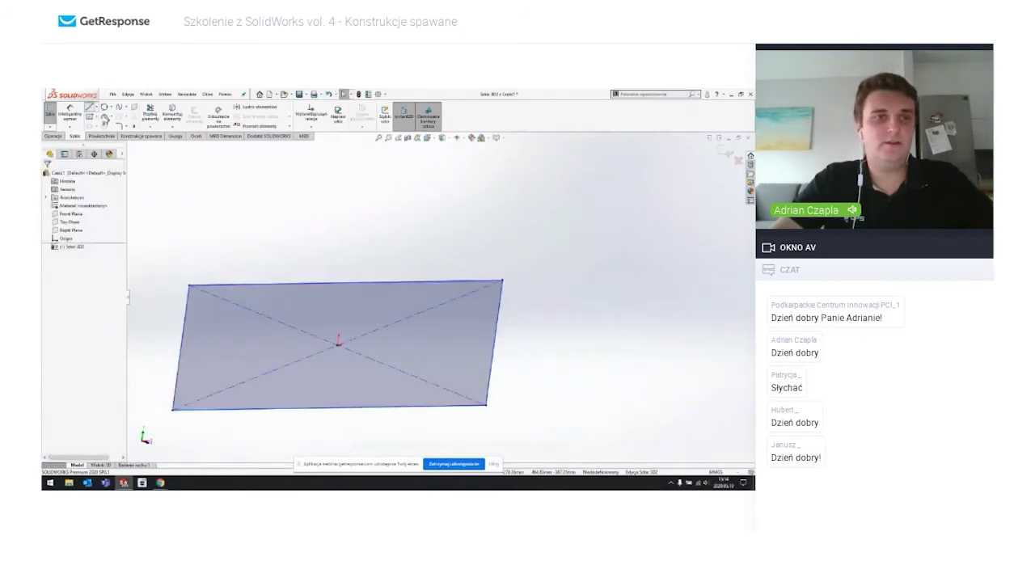
Step: Draw a slanted 3D line from the rectangle's top-right corner and orbit to inspect it
{"action": "middle_click_drag", "start_coordinate": [261, 203], "coordinate": [189, 178]}
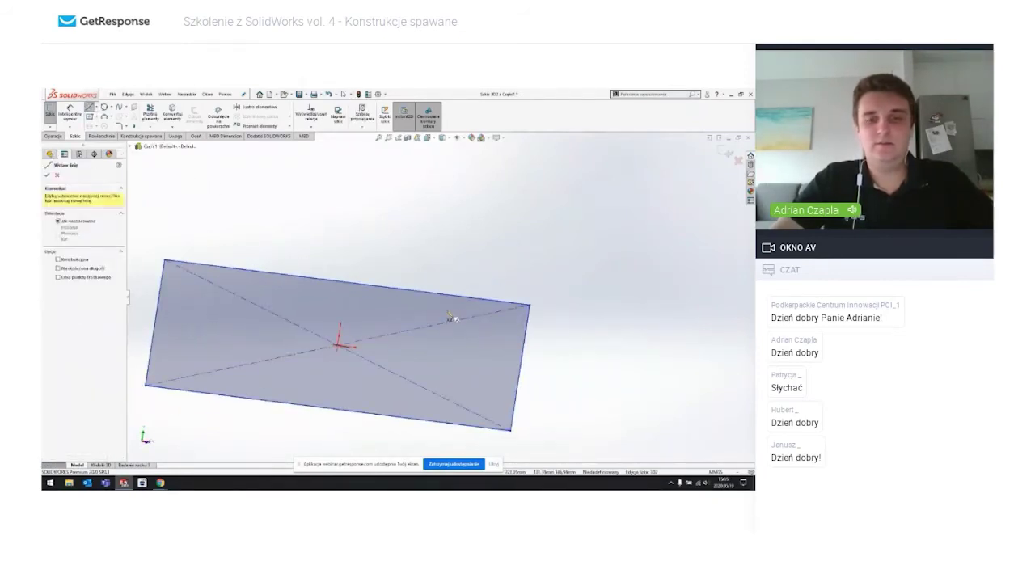
{"action": "left_click", "coordinate": [529, 305]}
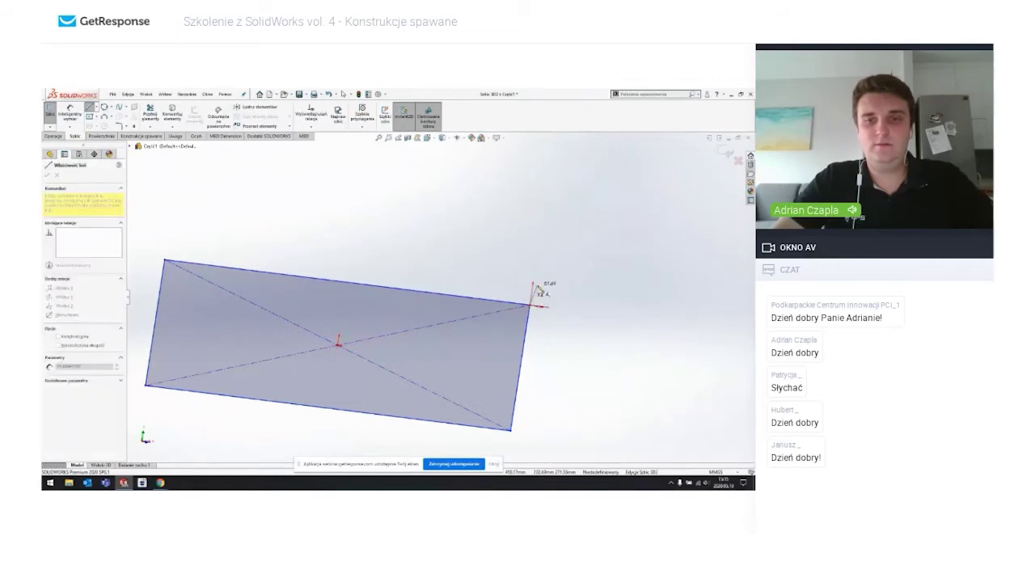
{"action": "mouse_move", "coordinate": [537, 292]}
{"action": "middle_mouse_down"}
{"action": "mouse_move", "coordinate": [532, 234]}
{"action": "mouse_move", "coordinate": [550, 221]}
{"action": "middle_mouse_up"}
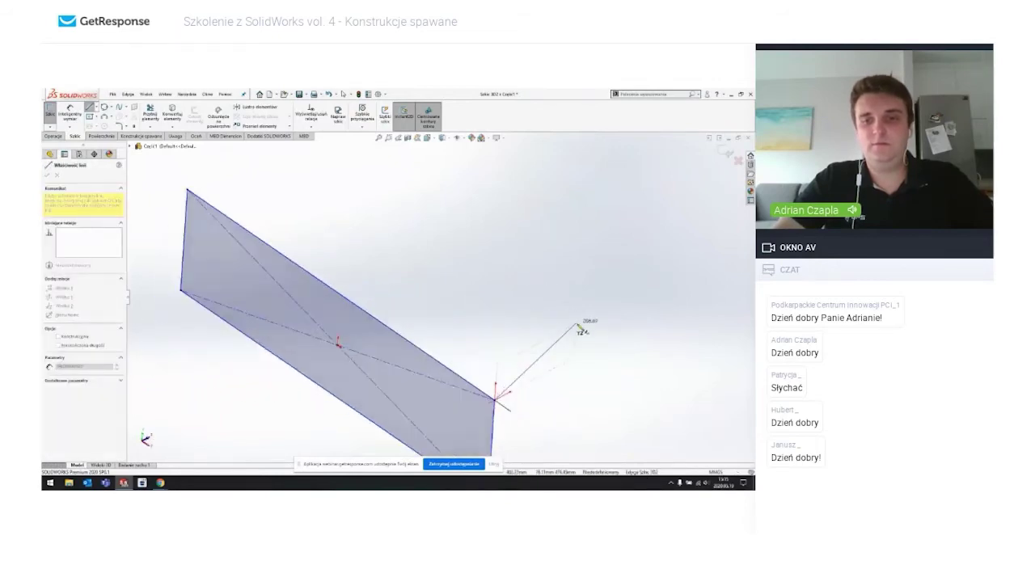
{"action": "left_click", "coordinate": [604, 340]}
{"action": "key", "text": "Escape"}
{"action": "scroll", "coordinate": [514, 342], "scroll_direction": "up", "scroll_amount": 2}
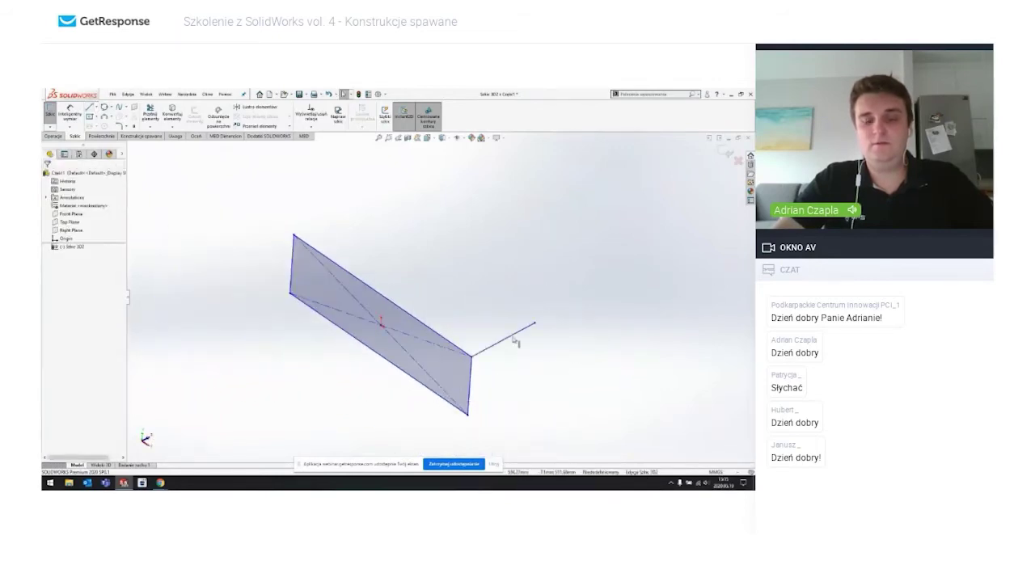
{"action": "middle_click_drag", "start_coordinate": [514, 341], "coordinate": [462, 346]}
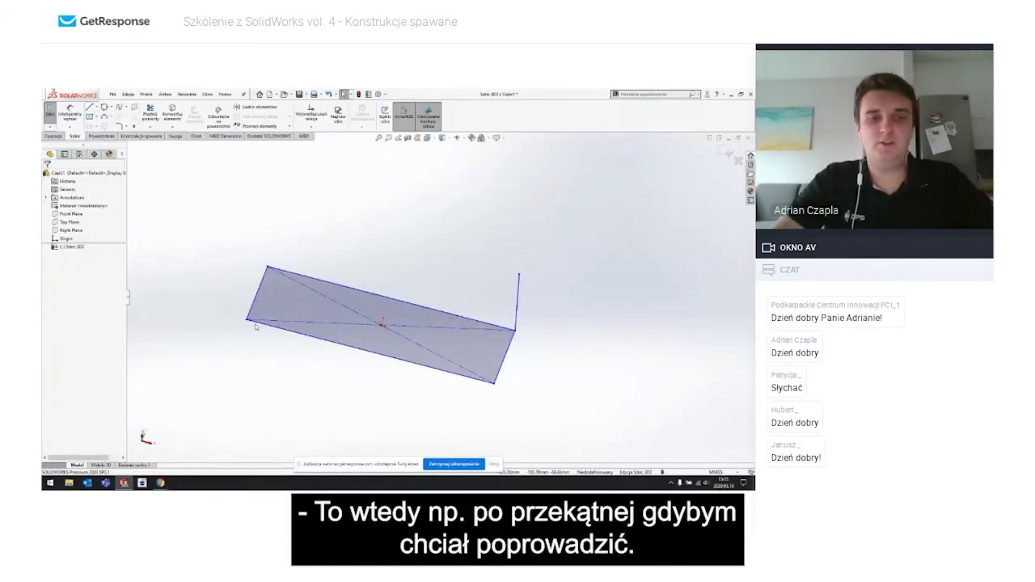
{"action": "mouse_move", "coordinate": [527, 282]}
{"action": "middle_mouse_down"}
{"action": "mouse_move", "coordinate": [491, 242]}
{"action": "mouse_move", "coordinate": [494, 265]}
{"action": "middle_mouse_up"}
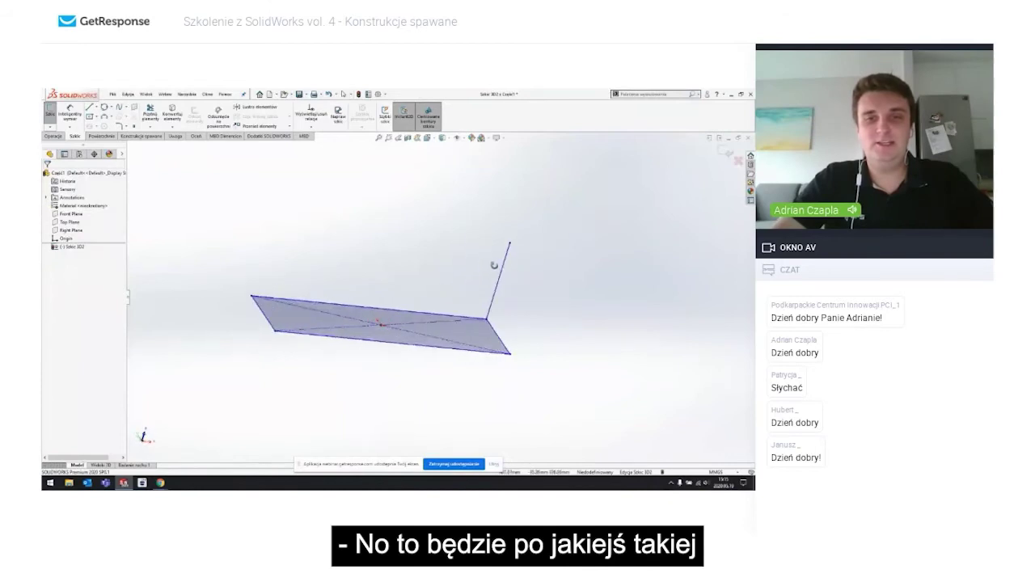
{"action": "middle_click_drag", "start_coordinate": [398, 291], "coordinate": [289, 325]}
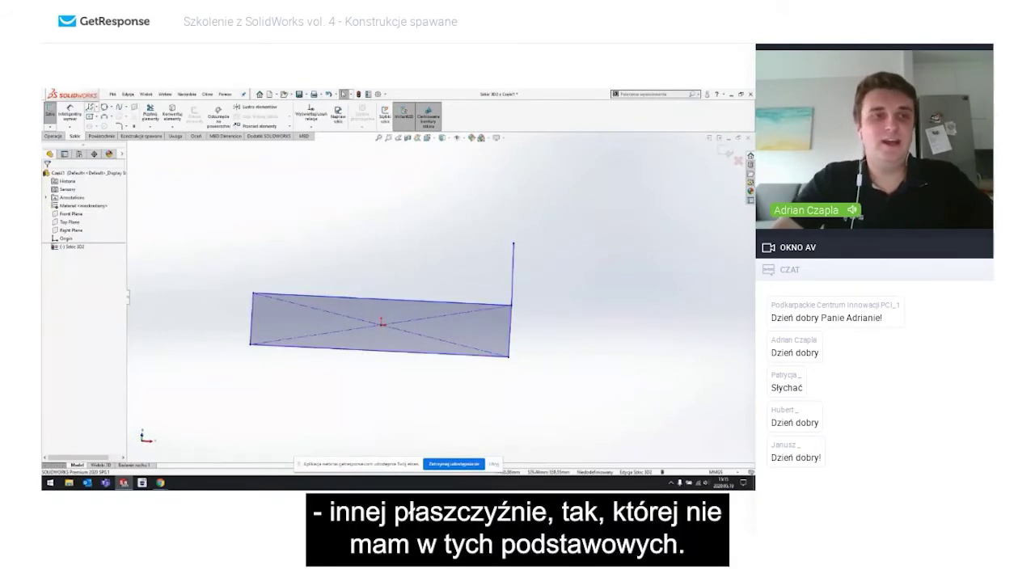
Step: Draw another line from the rectangle's lower-left corner to a point above it
{"action": "left_click", "coordinate": [90, 107]}
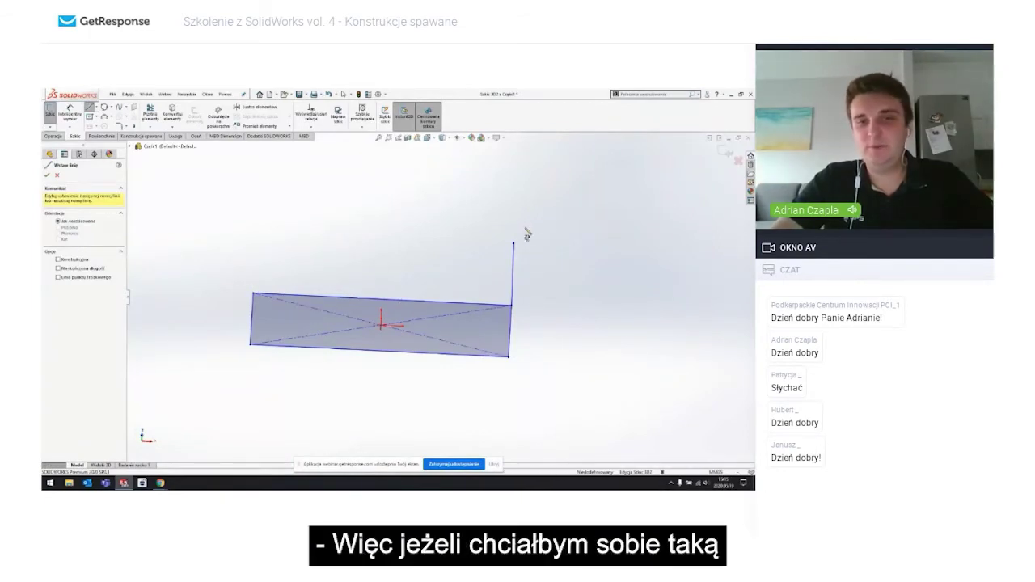
{"action": "key", "text": "Escape"}
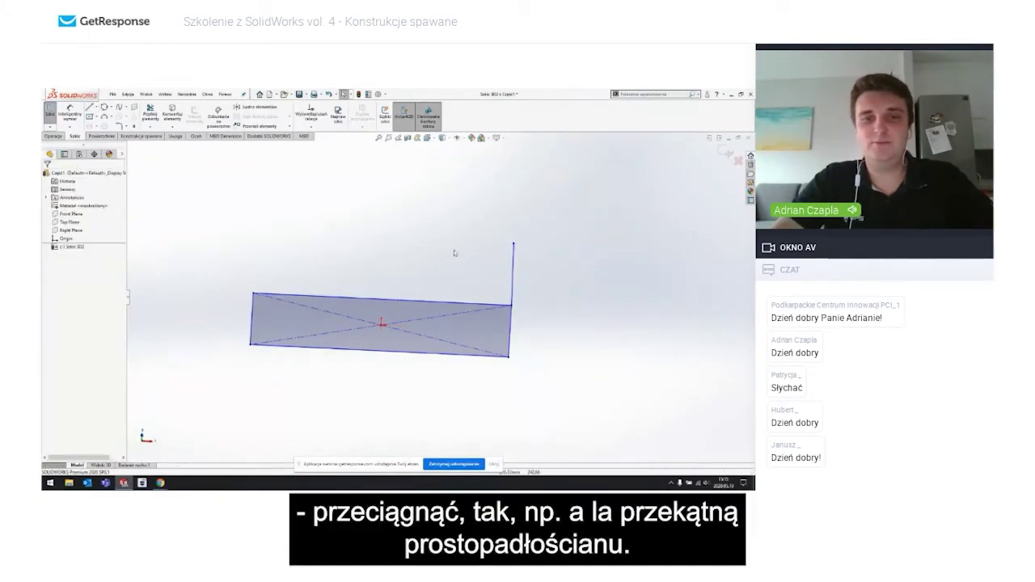
{"action": "middle_click_drag", "start_coordinate": [455, 254], "coordinate": [428, 247]}
{"action": "left_click", "coordinate": [514, 272]}
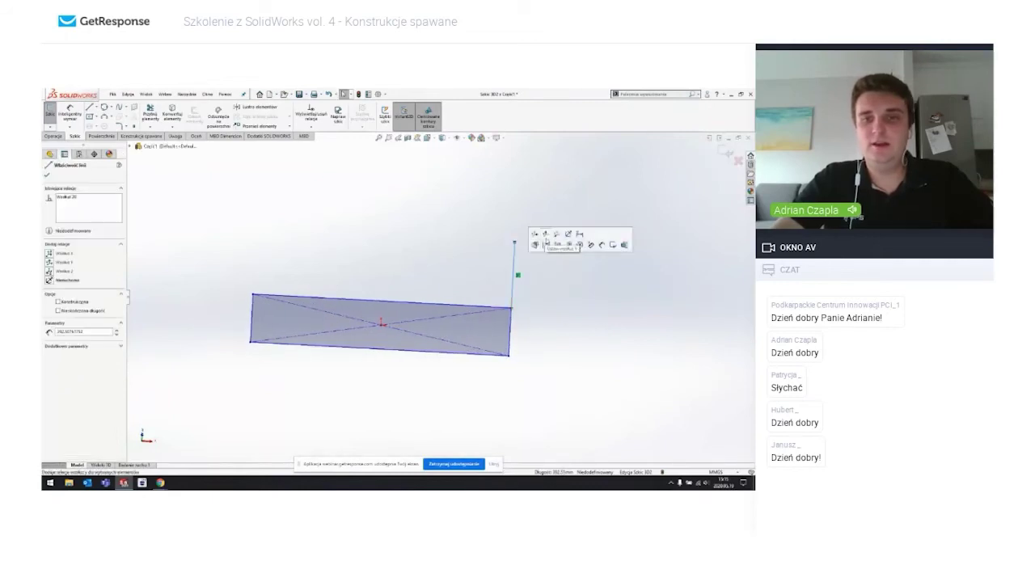
{"action": "key", "text": "Escape"}
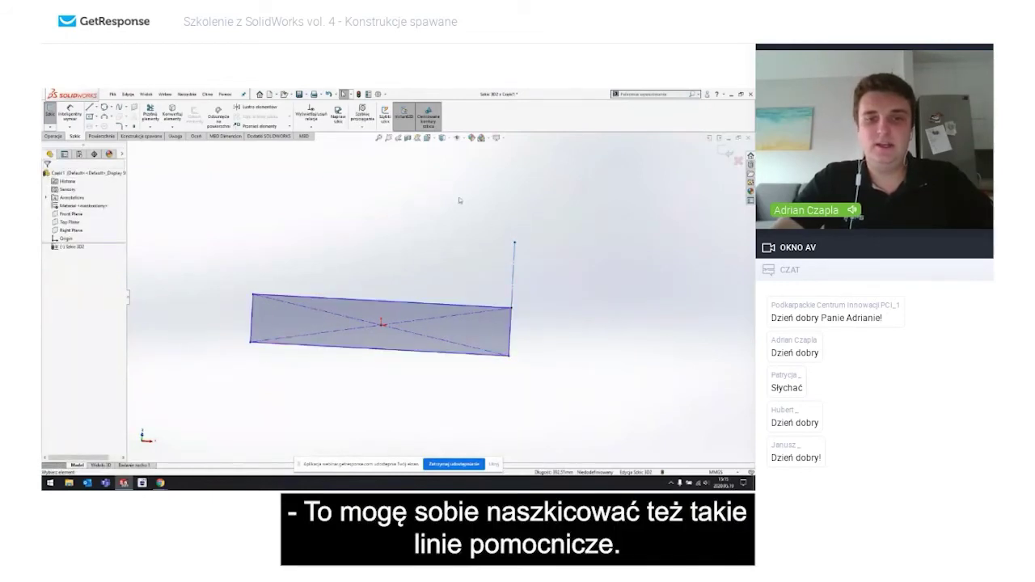
{"action": "left_click", "coordinate": [90, 106]}
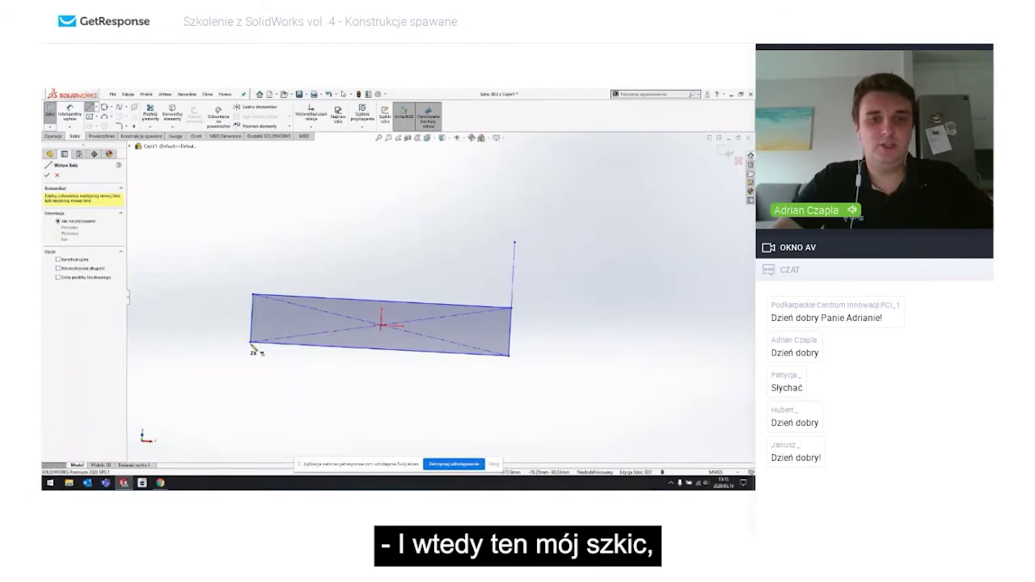
{"action": "left_click", "coordinate": [251, 343]}
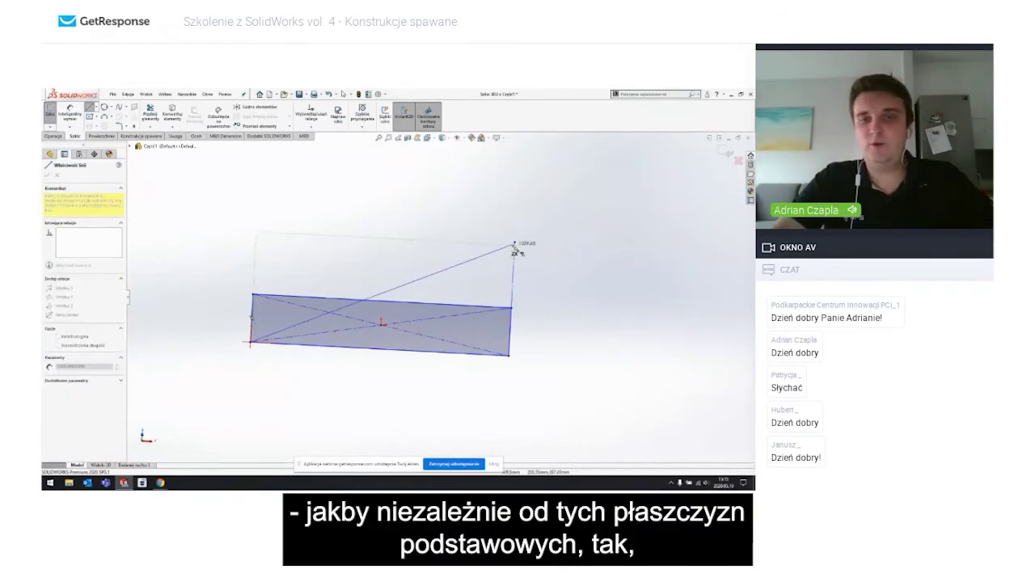
{"action": "left_click", "coordinate": [514, 243]}
{"action": "key", "text": "Escape"}
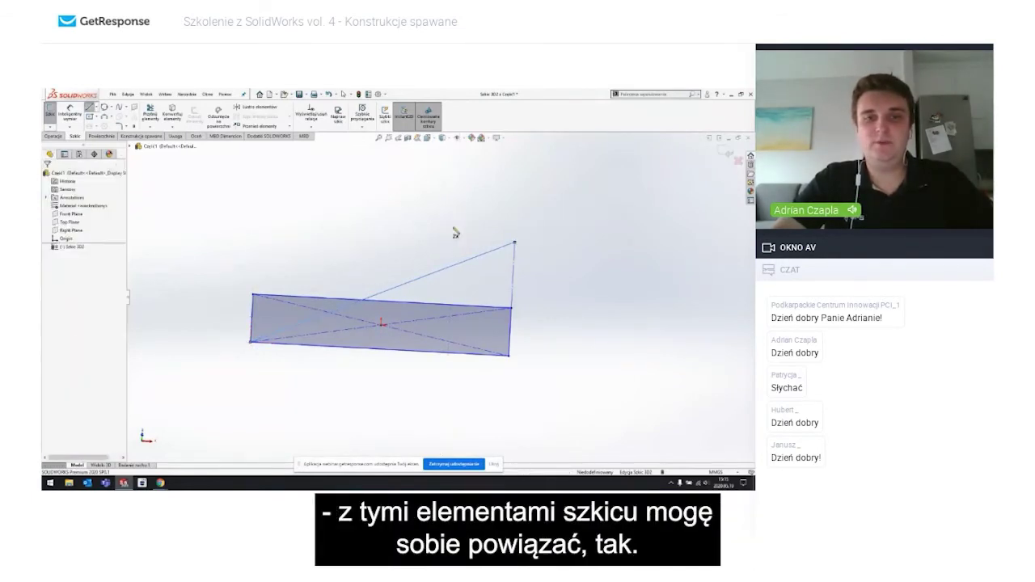
Step: Box-select all the rectangle and line geometry and delete it
{"action": "mouse_move", "coordinate": [448, 224]}
{"action": "middle_mouse_down"}
{"action": "mouse_move", "coordinate": [345, 202]}
{"action": "mouse_move", "coordinate": [350, 245]}
{"action": "mouse_move", "coordinate": [411, 250]}
{"action": "mouse_move", "coordinate": [513, 288]}
{"action": "mouse_move", "coordinate": [485, 312]}
{"action": "middle_mouse_up"}
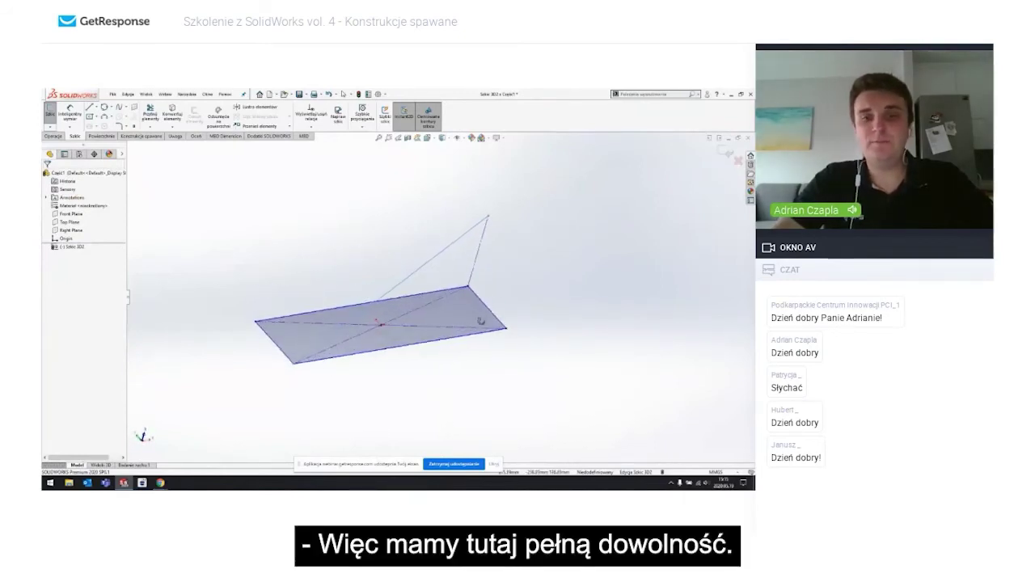
{"action": "middle_click_drag", "start_coordinate": [417, 278], "coordinate": [395, 253]}
{"action": "scroll", "coordinate": [394, 252], "scroll_direction": "down", "scroll_amount": 2}
{"action": "scroll", "coordinate": [395, 252], "scroll_direction": "up", "scroll_amount": 2}
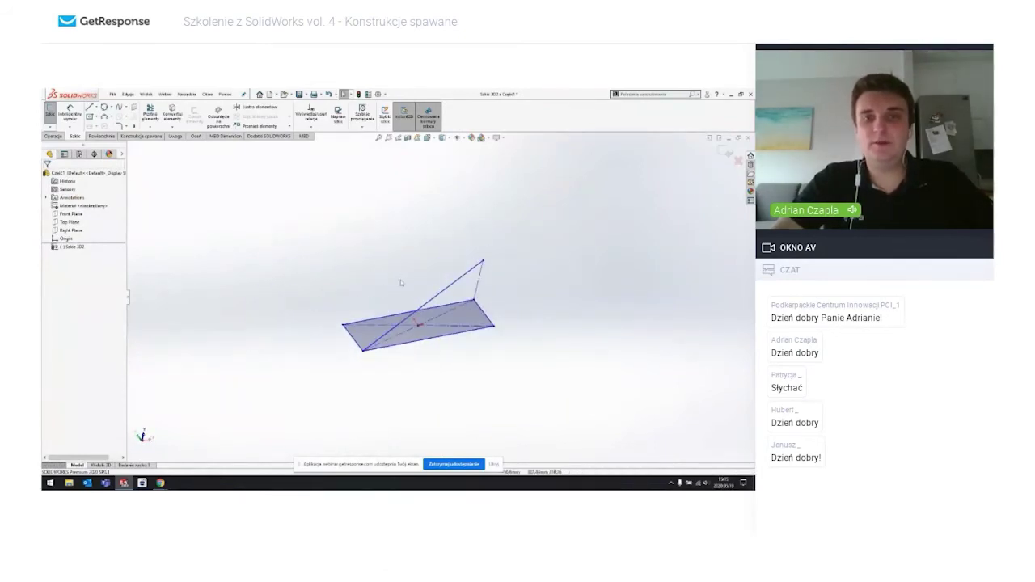
{"action": "scroll", "coordinate": [394, 251], "scroll_direction": "up", "scroll_amount": 2}
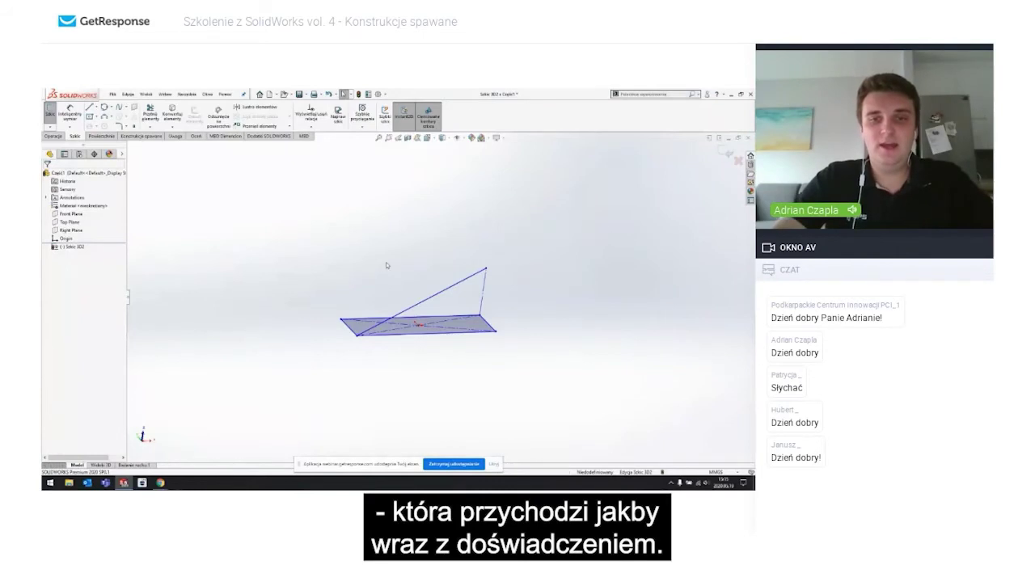
{"action": "middle_click_drag", "start_coordinate": [385, 262], "coordinate": [377, 278]}
{"action": "left_click_drag", "start_coordinate": [258, 190], "coordinate": [608, 415]}
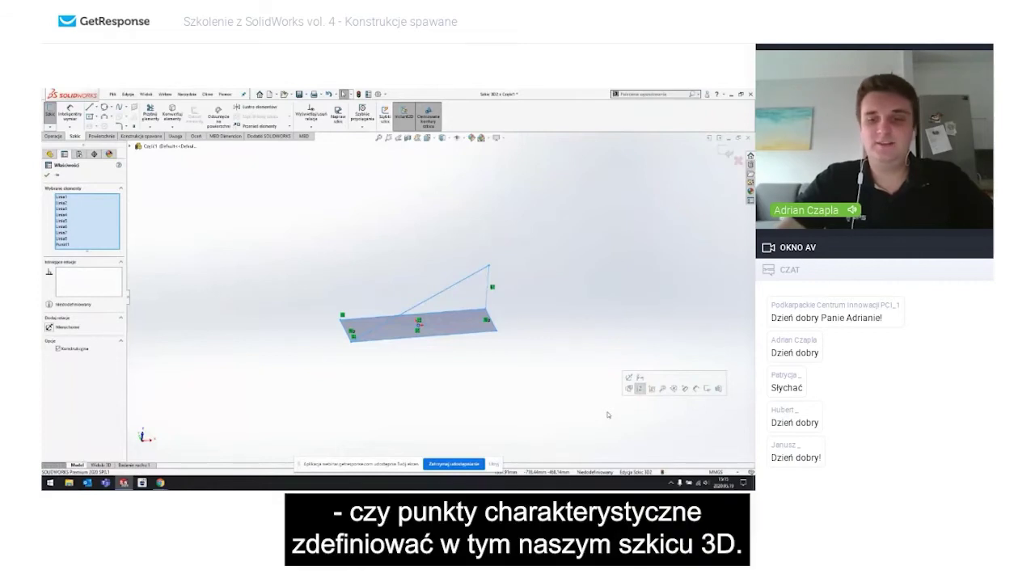
{"action": "key", "text": "Delete"}
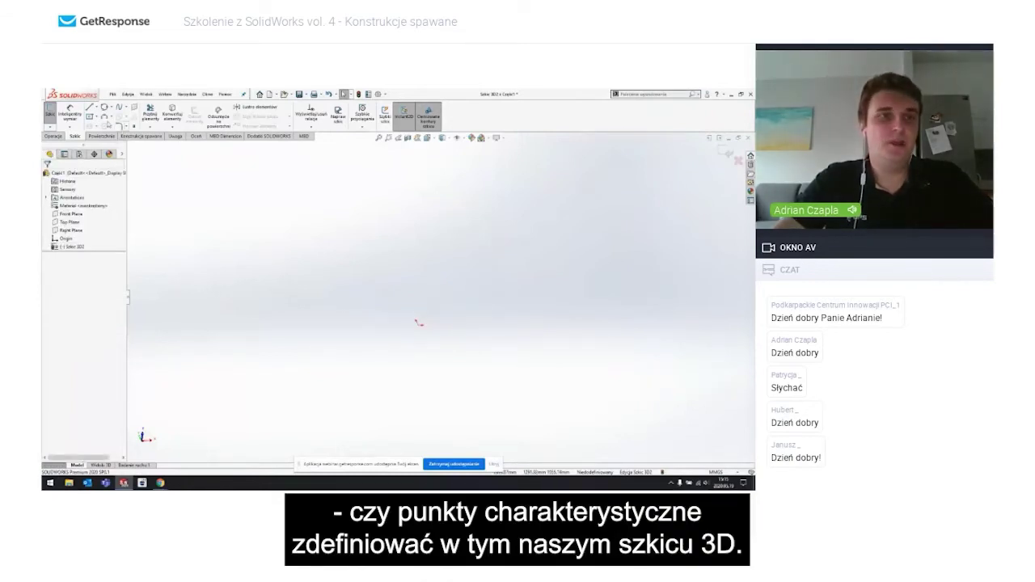
Step: Choose the Center Rectangle tool from the Rectangle flyout on the Sketch tab
{"action": "left_click", "coordinate": [96, 116]}
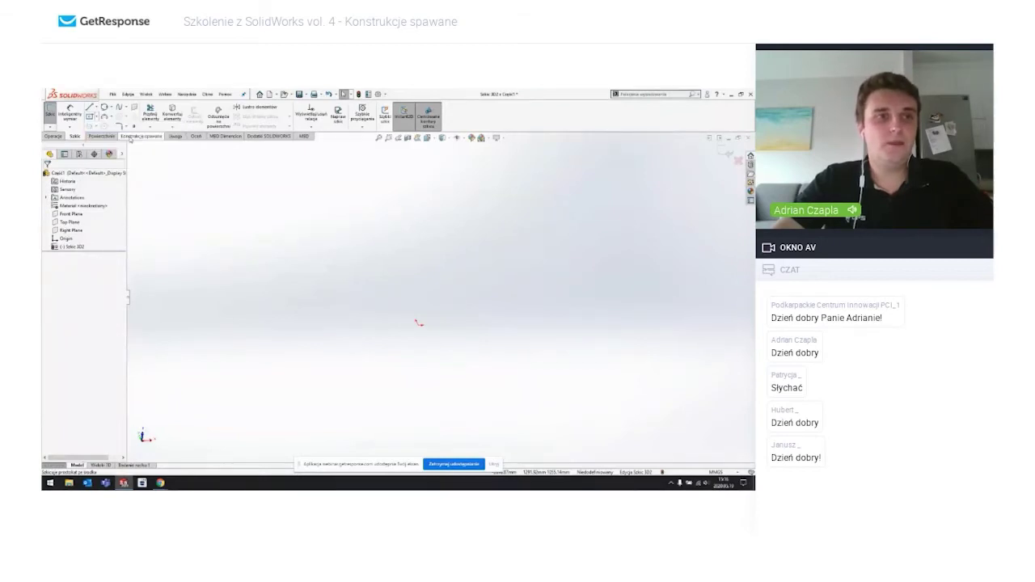
{"action": "left_click", "coordinate": [89, 116]}
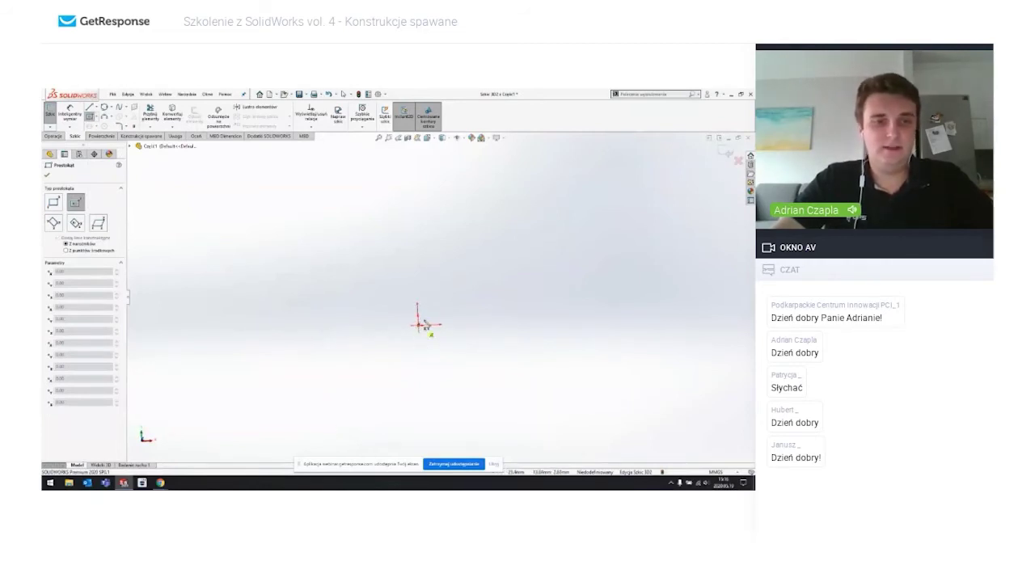
Step: Draw a center rectangle centred on the origin
{"action": "left_click", "coordinate": [419, 325]}
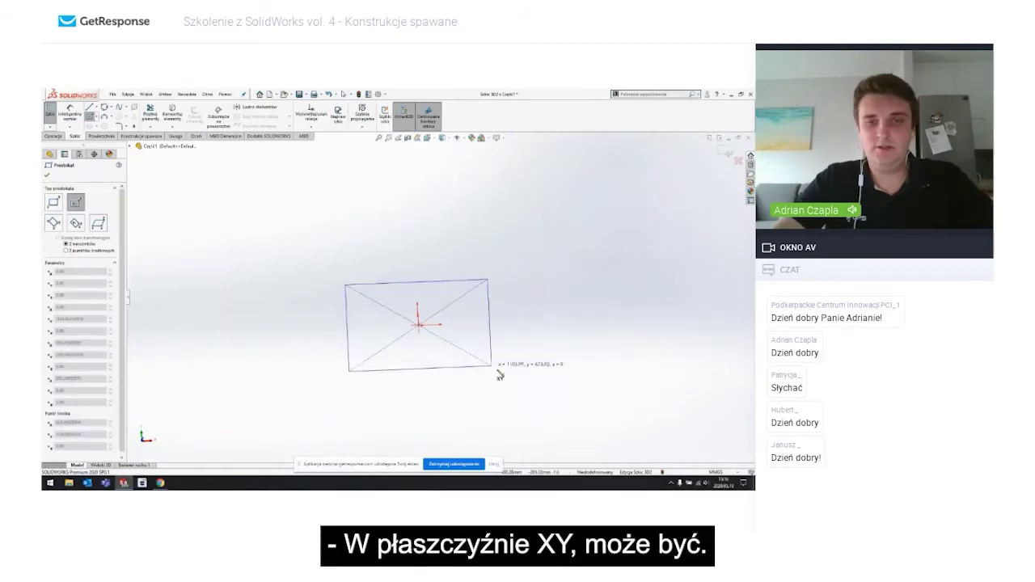
{"action": "left_click", "coordinate": [619, 429]}
{"action": "key", "text": "Escape"}
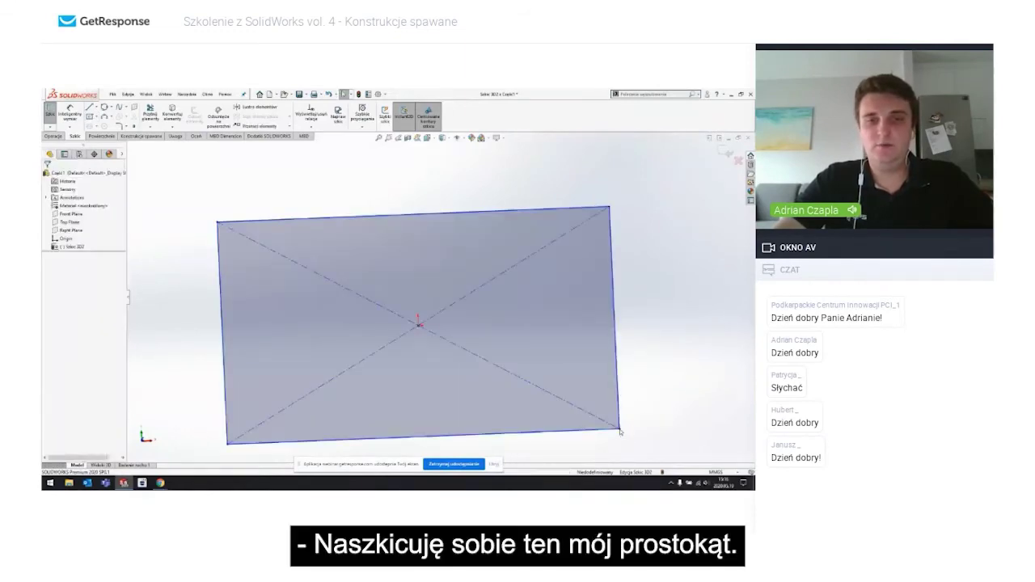
{"action": "scroll", "coordinate": [449, 364], "scroll_direction": "up", "scroll_amount": 2}
Step: Add a Horizontal relation to the rectangle's bottom edge
{"action": "left_click", "coordinate": [446, 397]}
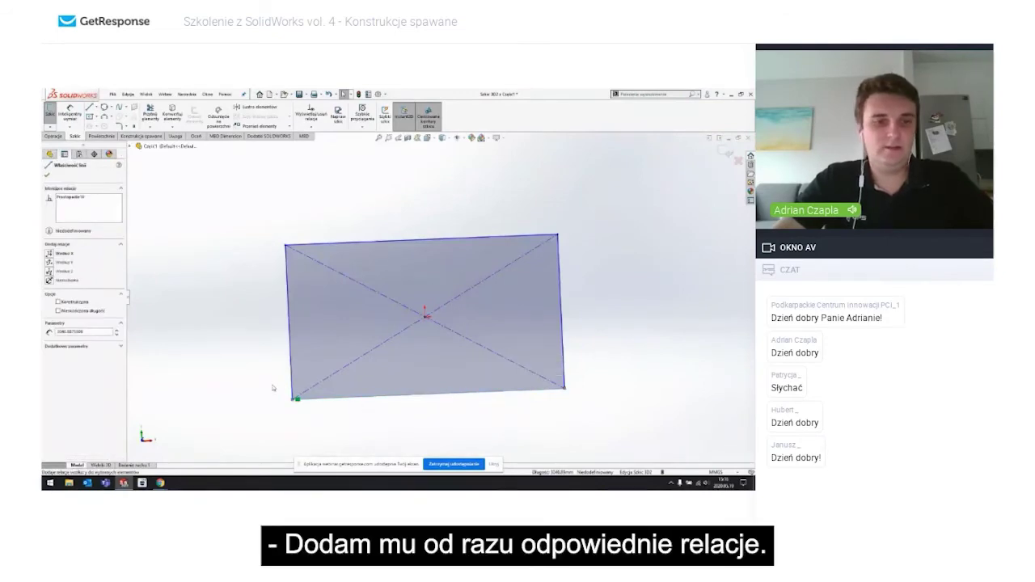
{"action": "left_click", "coordinate": [50, 253]}
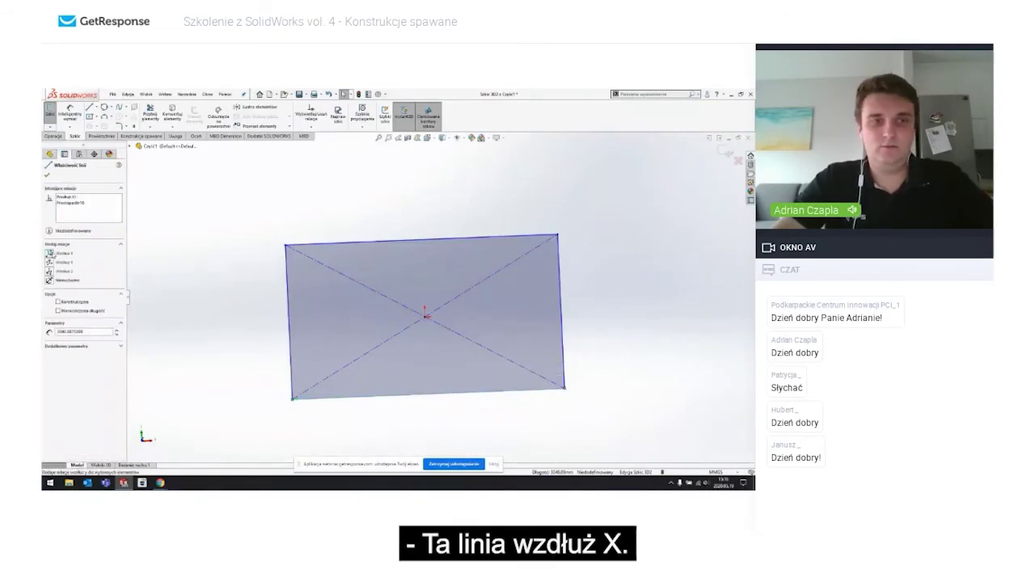
{"action": "left_click", "coordinate": [271, 327]}
Step: Turn on the display of sketch relations and tilt the view of the rectangle
{"action": "left_click", "coordinate": [458, 137]}
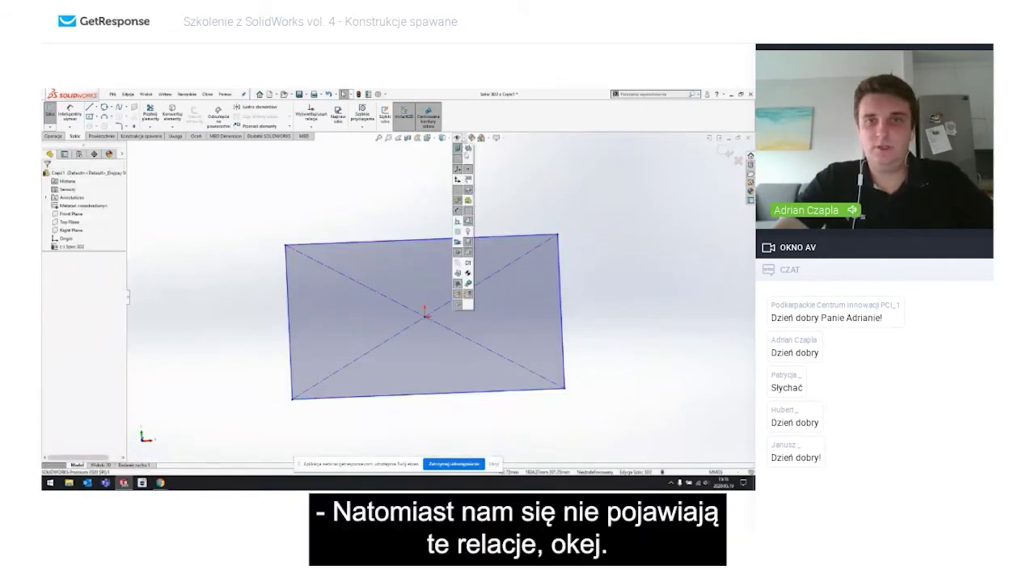
{"action": "left_click", "coordinate": [457, 220]}
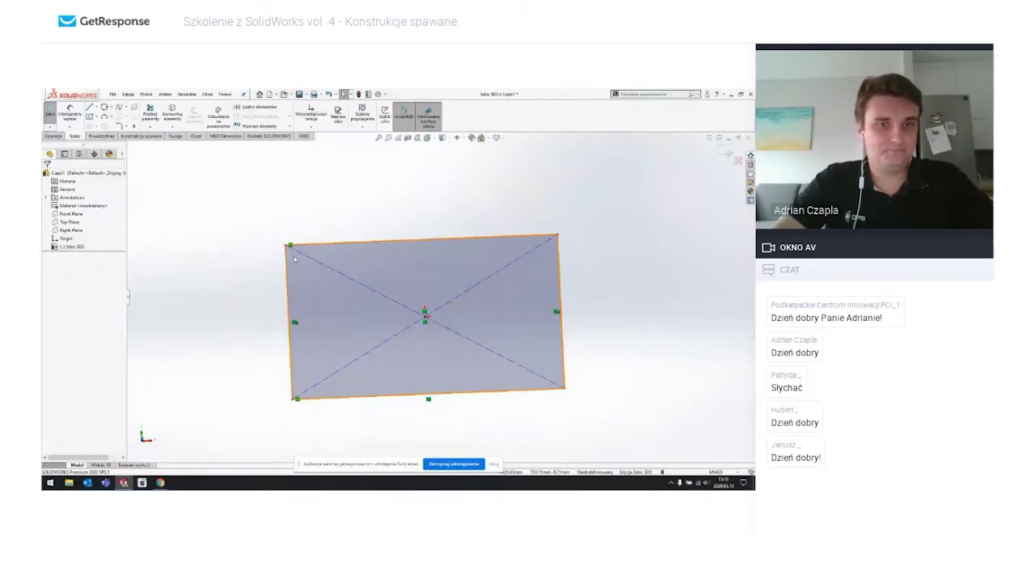
{"action": "left_click", "coordinate": [296, 259]}
{"action": "left_click", "coordinate": [262, 282]}
{"action": "mouse_move", "coordinate": [262, 282]}
{"action": "middle_mouse_down"}
{"action": "mouse_move", "coordinate": [266, 224]}
{"action": "mouse_move", "coordinate": [245, 187]}
{"action": "middle_mouse_up"}
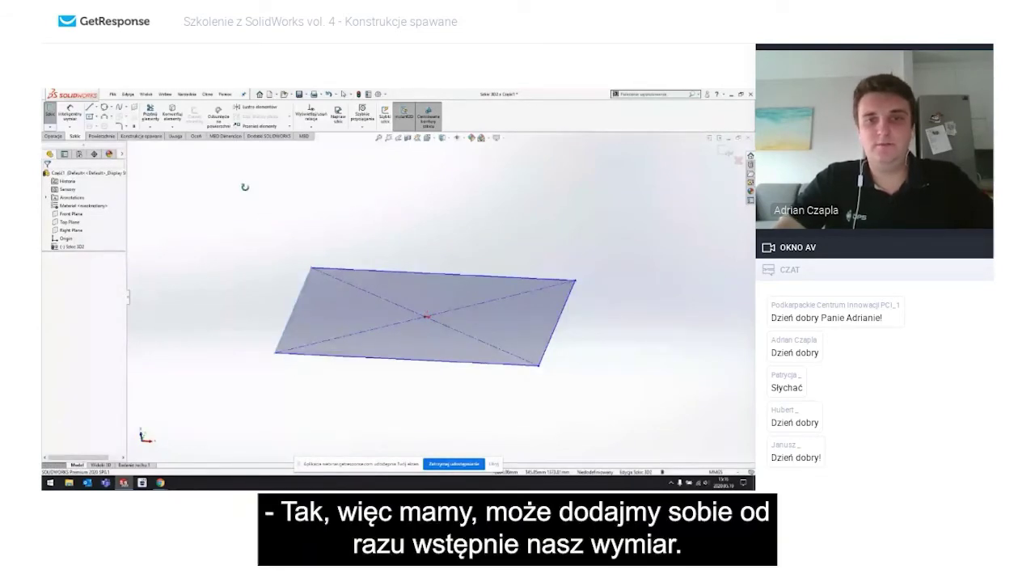
Step: Dimension the rectangle's top edge 1800 and right edge 1000, fully defining it
{"action": "left_click", "coordinate": [428, 211]}
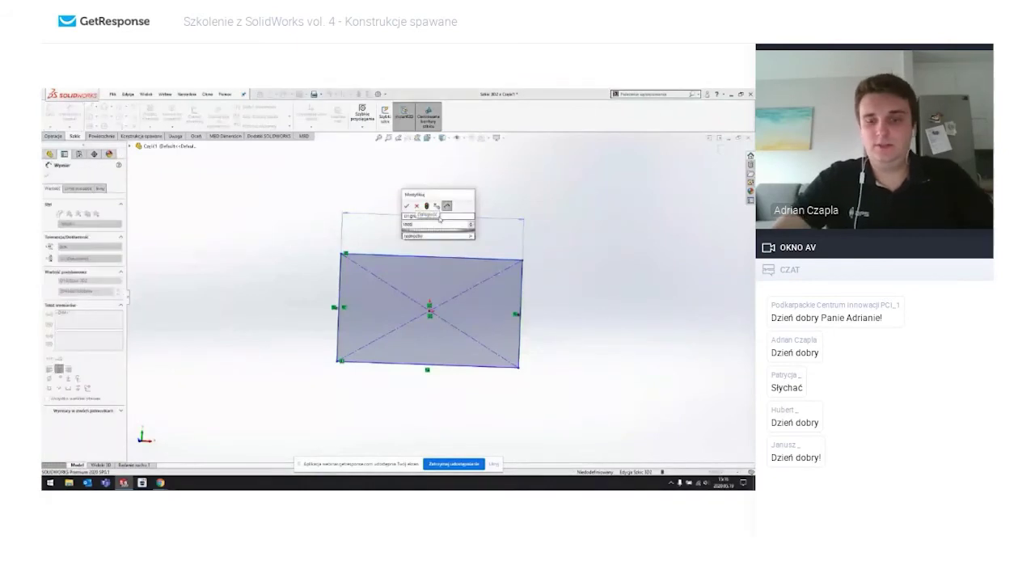
{"action": "key", "text": "Return"}
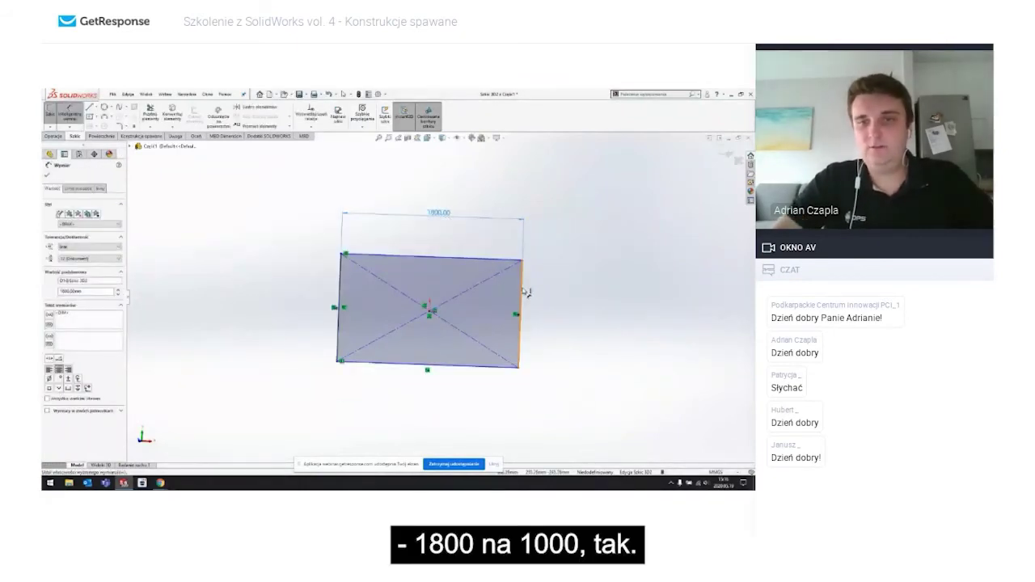
{"action": "left_click", "coordinate": [522, 291]}
{"action": "left_click", "coordinate": [570, 295]}
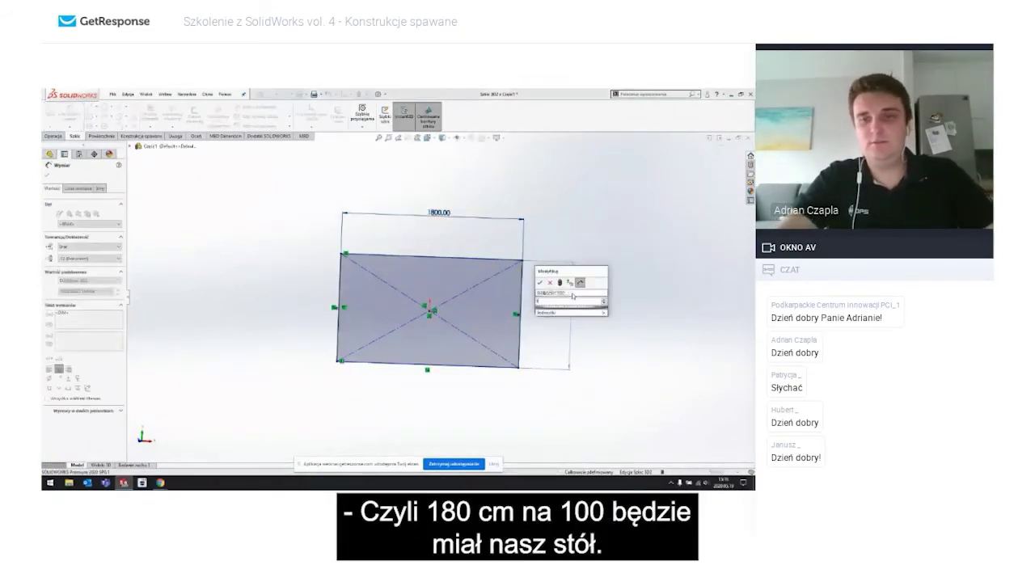
{"action": "type", "text": "1000"}
{"action": "key", "text": "Return"}
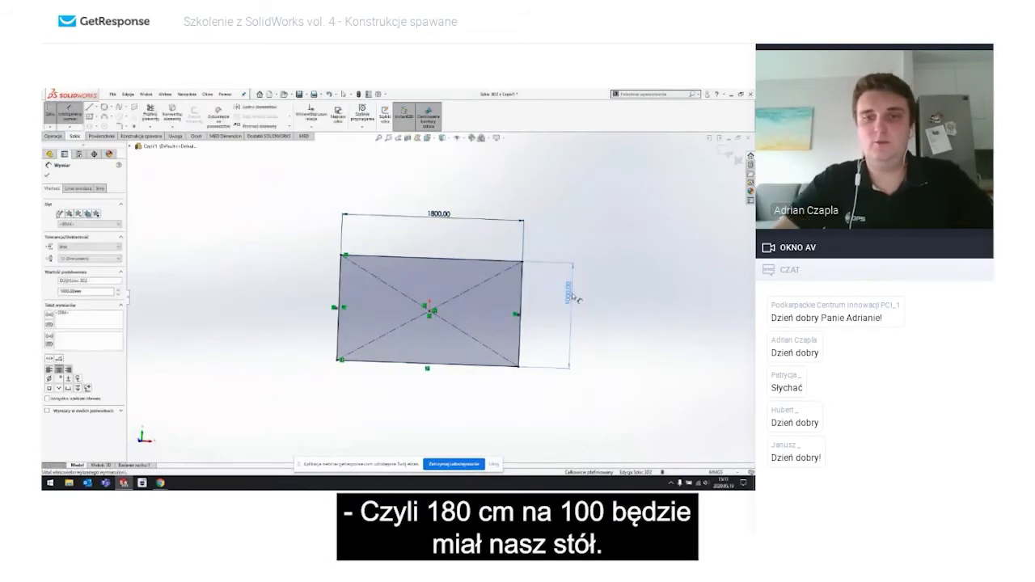
{"action": "key", "text": "Escape"}
{"action": "middle_click_drag", "start_coordinate": [579, 301], "coordinate": [413, 215]}
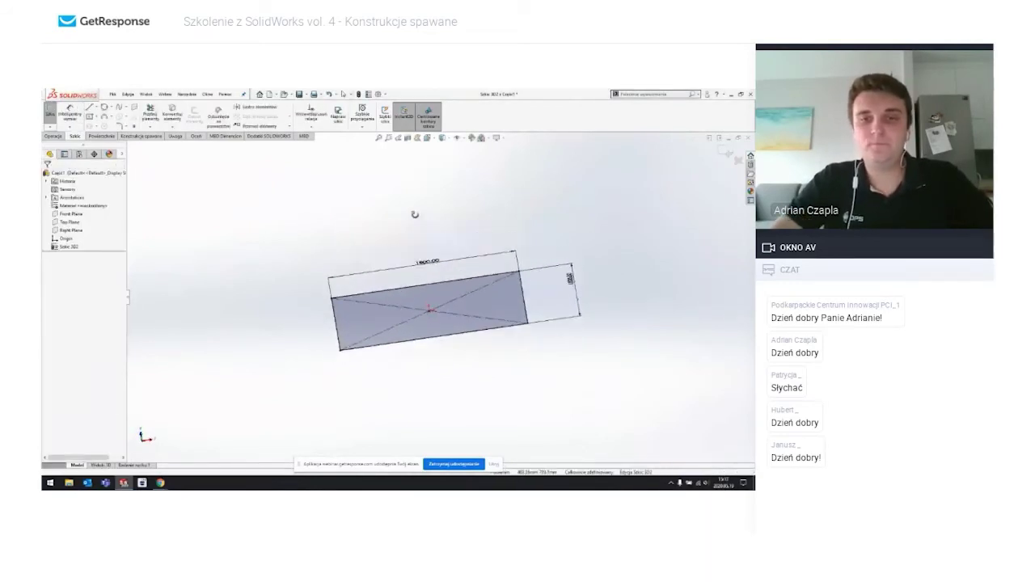
{"action": "left_click", "coordinate": [453, 284]}
{"action": "scroll", "coordinate": [464, 295], "scroll_direction": "down", "scroll_amount": 2}
{"action": "middle_click_drag", "start_coordinate": [428, 379], "coordinate": [489, 341]}
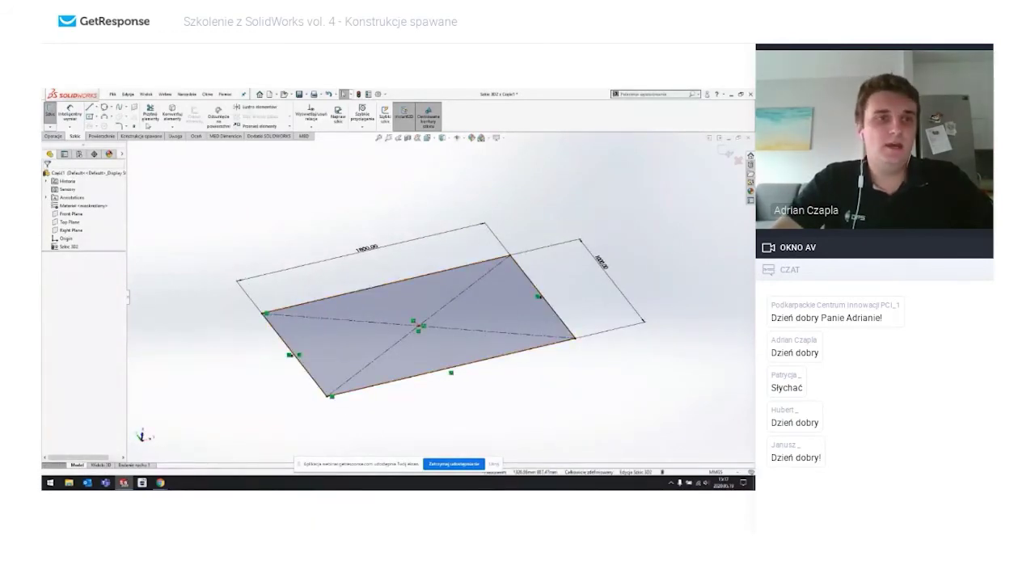
Step: Draw the first vertical leg line straight down from the rectangle's lower-left corner
{"action": "key", "text": "l"}
{"action": "middle_click_drag", "start_coordinate": [243, 258], "coordinate": [219, 307]}
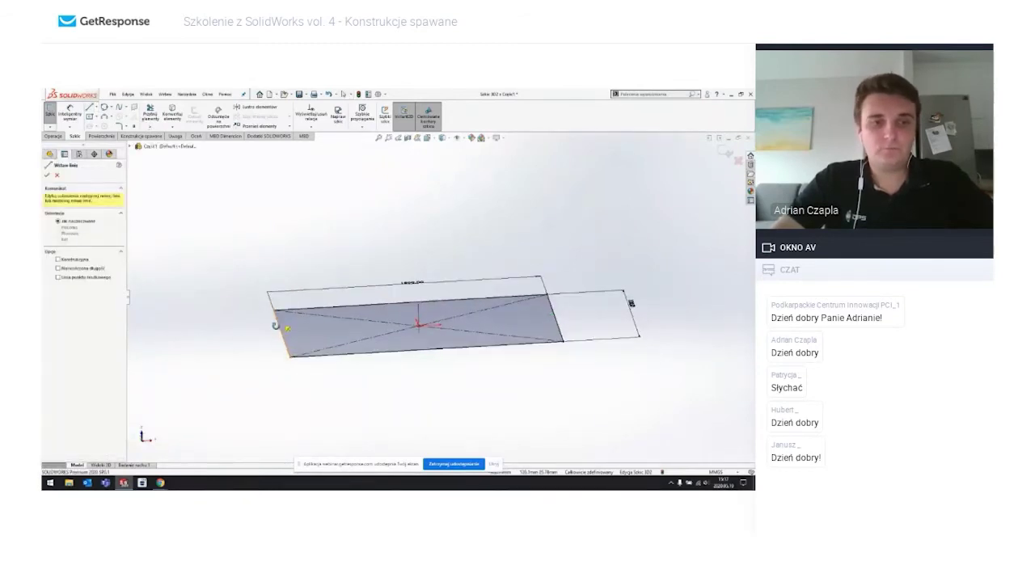
{"action": "middle_click_drag", "start_coordinate": [284, 331], "coordinate": [265, 296]}
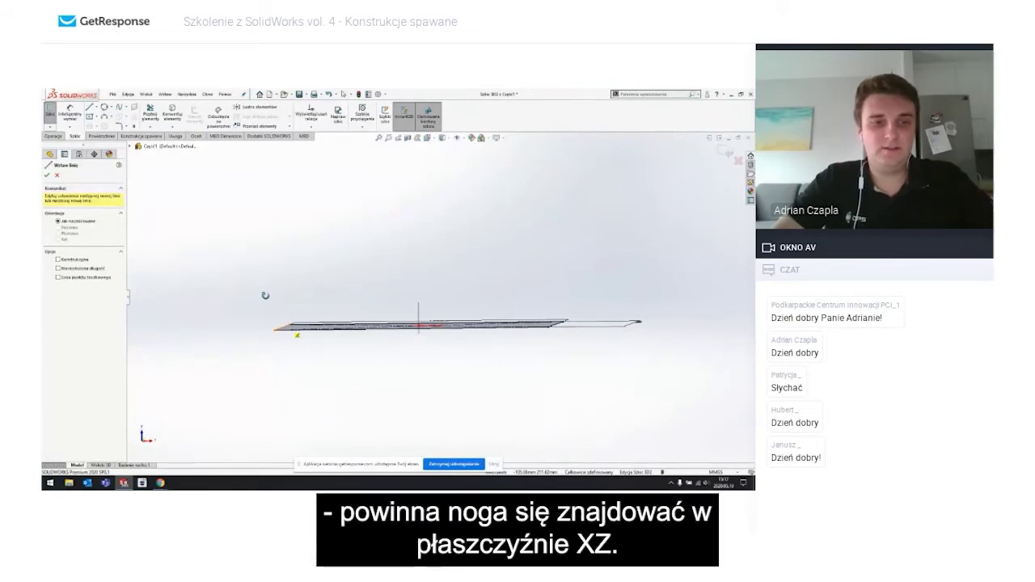
{"action": "key", "text": "ctrl+8"}
{"action": "left_click", "coordinate": [285, 353]}
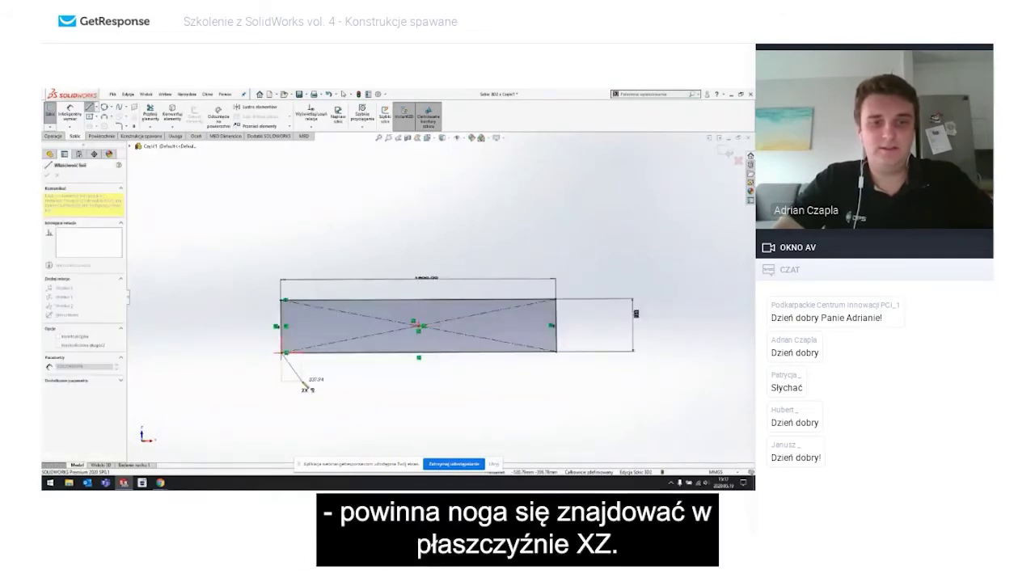
{"action": "middle_click_drag", "start_coordinate": [294, 388], "coordinate": [286, 353]}
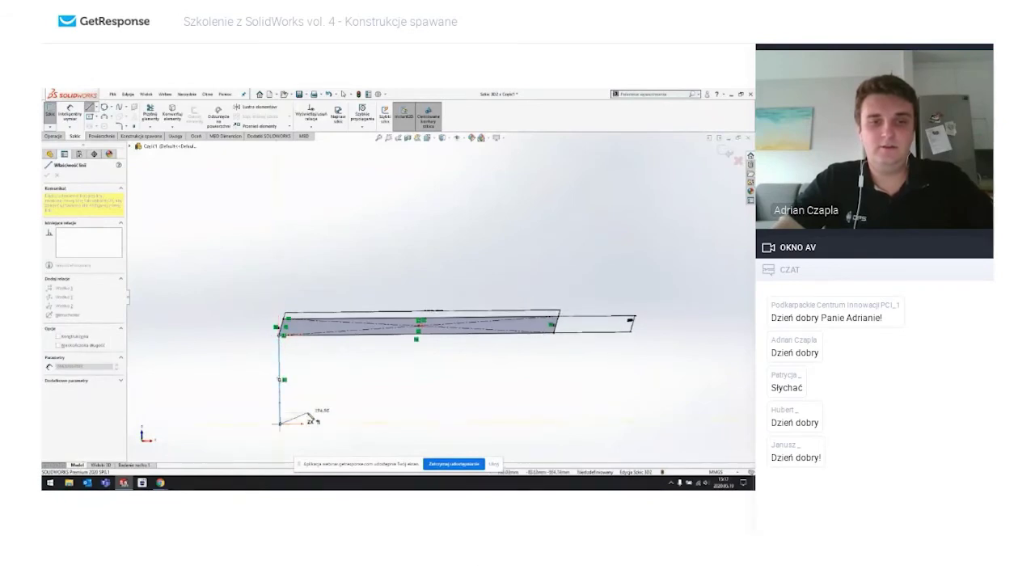
{"action": "left_click", "coordinate": [280, 422]}
{"action": "key", "text": "Escape"}
Step: Draw the remaining vertical leg lines down from the other rectangle corners
{"action": "left_click", "coordinate": [89, 107]}
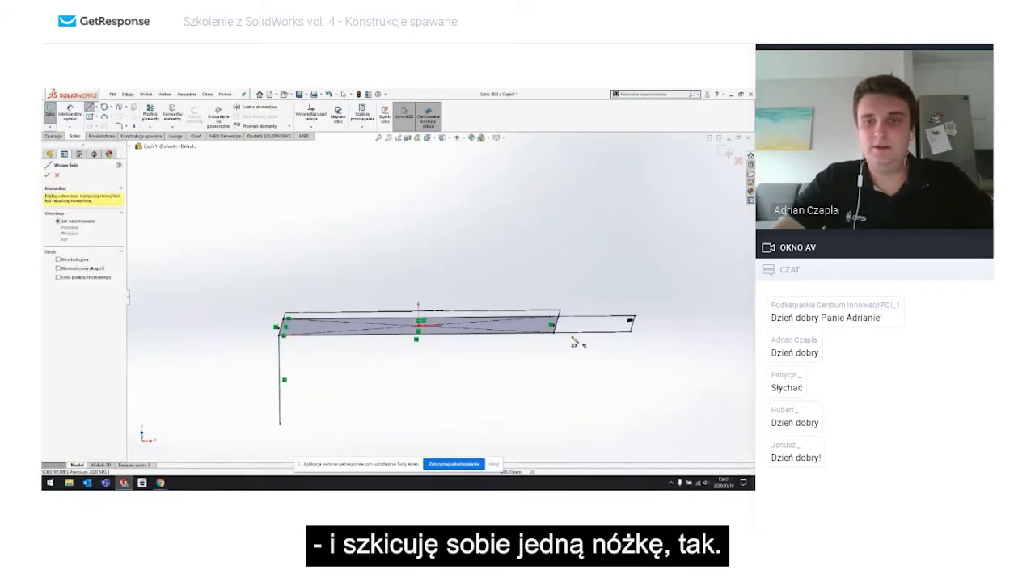
{"action": "left_click", "coordinate": [552, 327]}
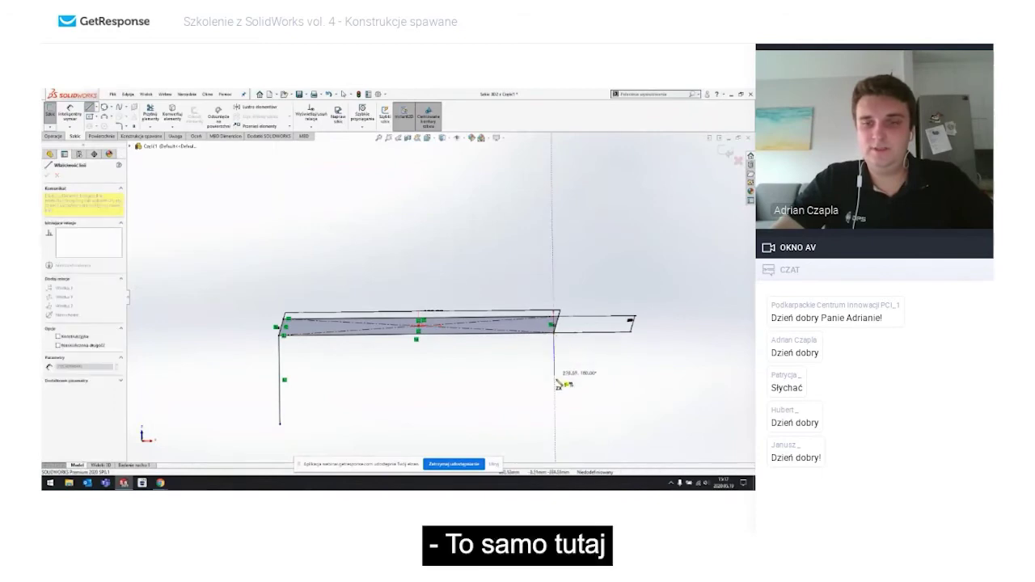
{"action": "left_click", "coordinate": [554, 426]}
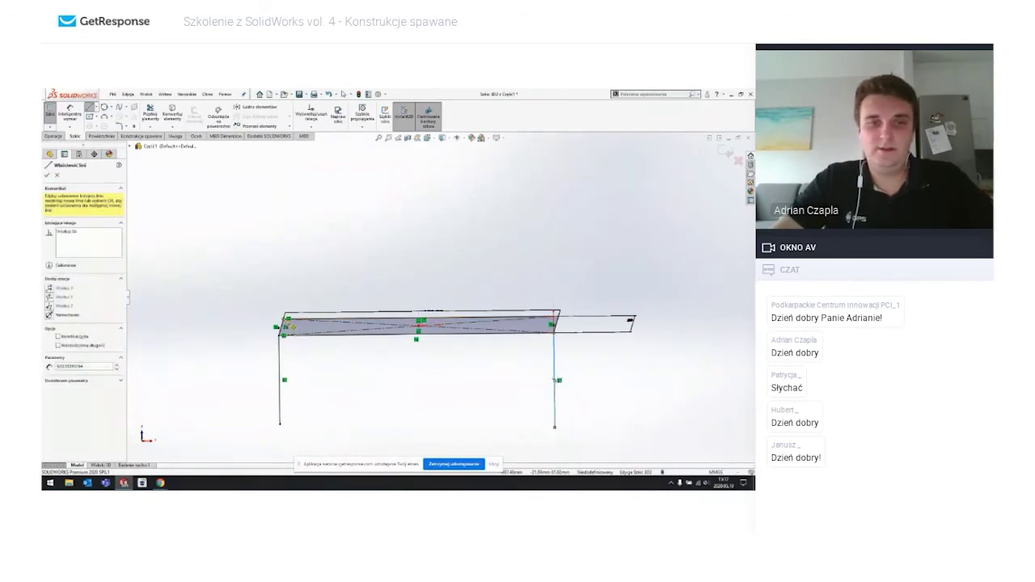
{"action": "left_click", "coordinate": [283, 327]}
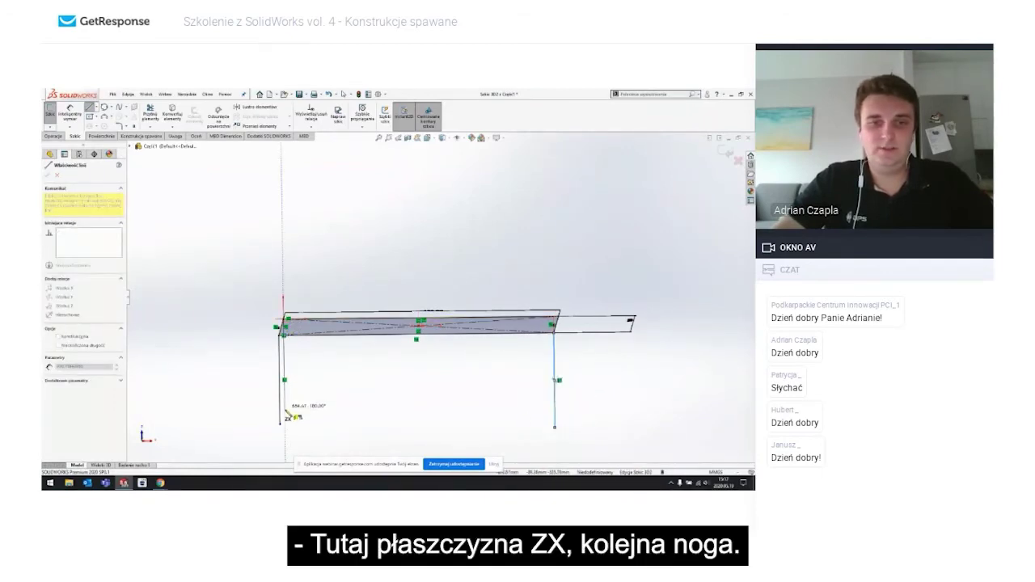
{"action": "middle_click_drag", "start_coordinate": [317, 409], "coordinate": [388, 416]}
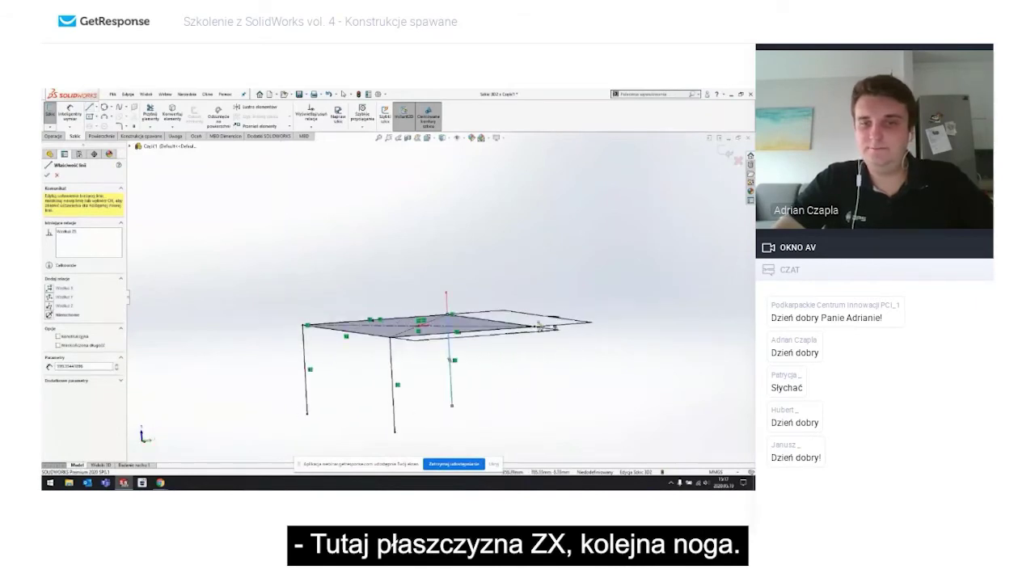
{"action": "left_click", "coordinate": [533, 328]}
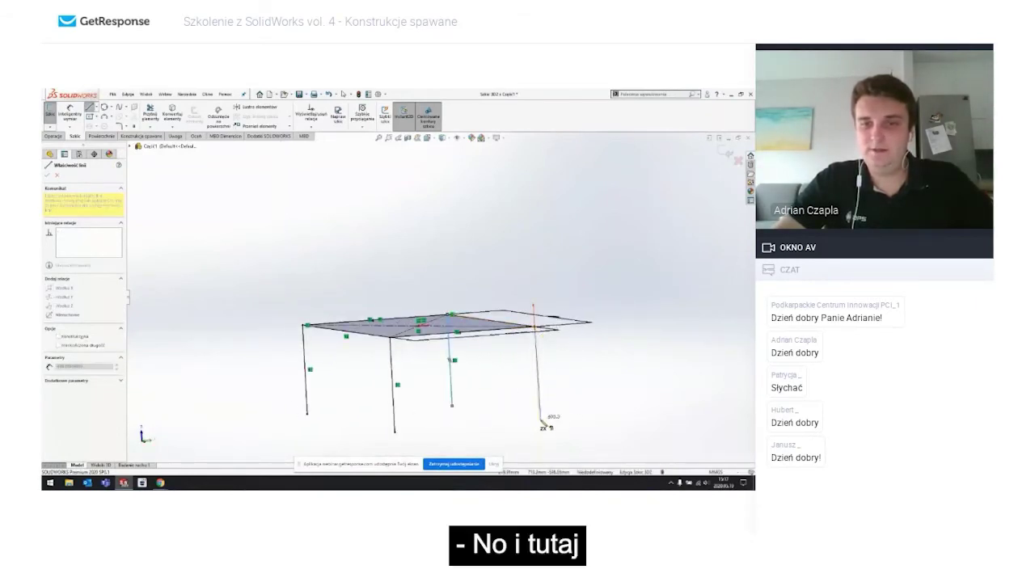
{"action": "left_click", "coordinate": [542, 426]}
{"action": "key", "text": "Escape"}
Step: Turn off the shaded sketch contours
{"action": "middle_click_drag", "start_coordinate": [496, 404], "coordinate": [508, 397]}
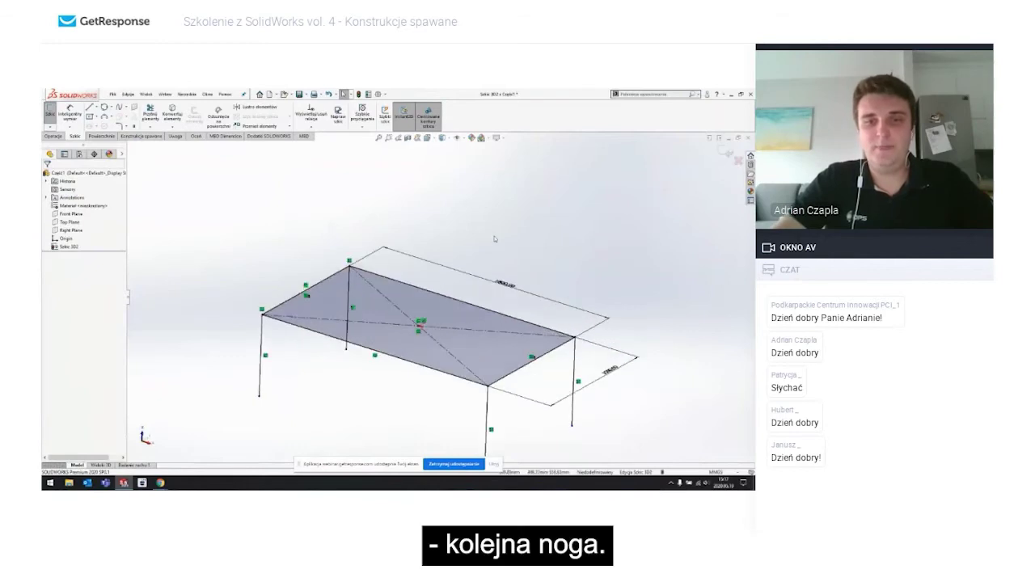
{"action": "left_click", "coordinate": [427, 115]}
{"action": "middle_click_drag", "start_coordinate": [409, 339], "coordinate": [390, 379]}
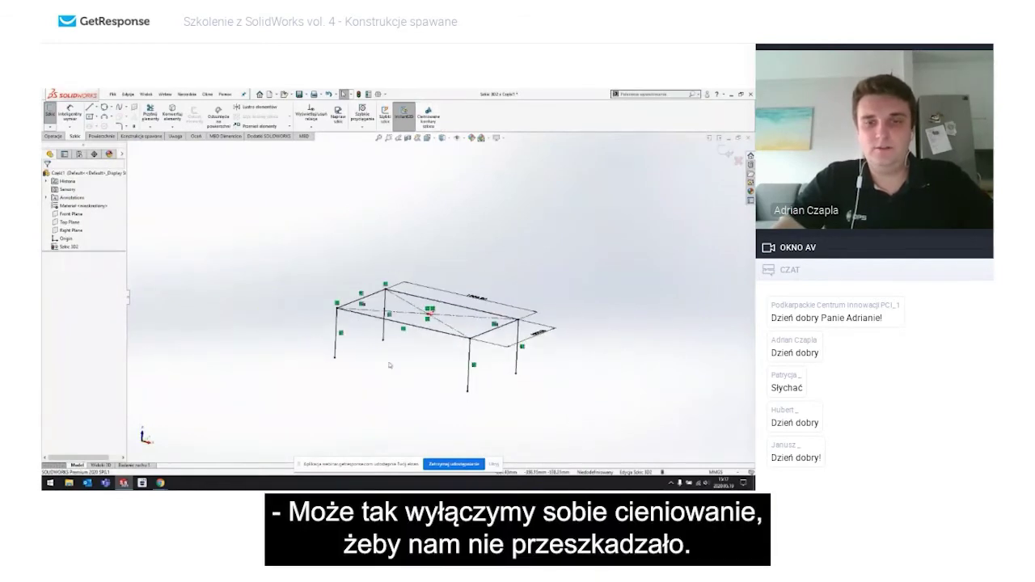
Step: Make all four leg lines equal in length with an Equal relation
{"action": "scroll", "coordinate": [395, 367], "scroll_direction": "down", "scroll_amount": 3}
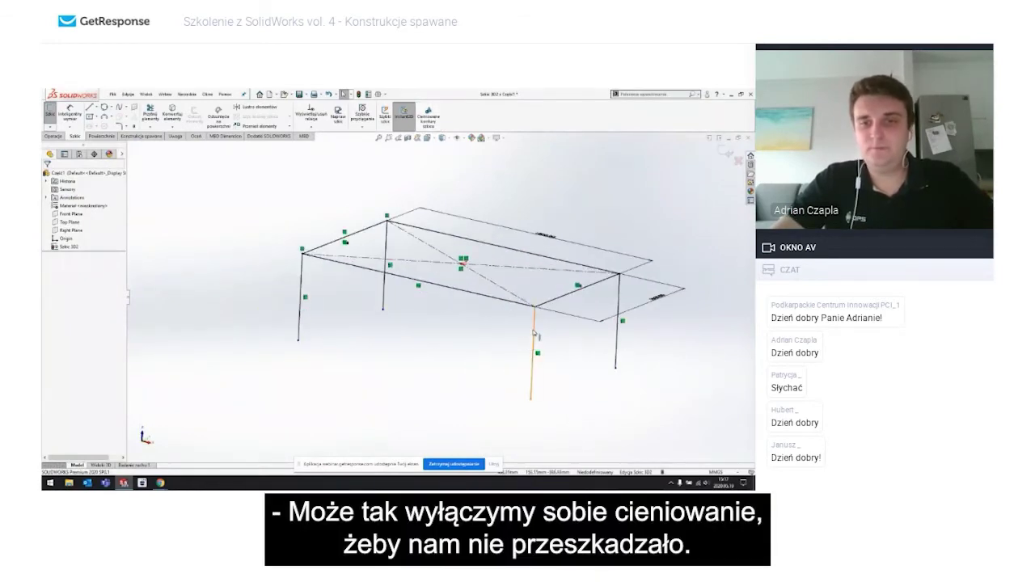
{"action": "scroll", "coordinate": [527, 324], "scroll_direction": "down", "scroll_amount": 2}
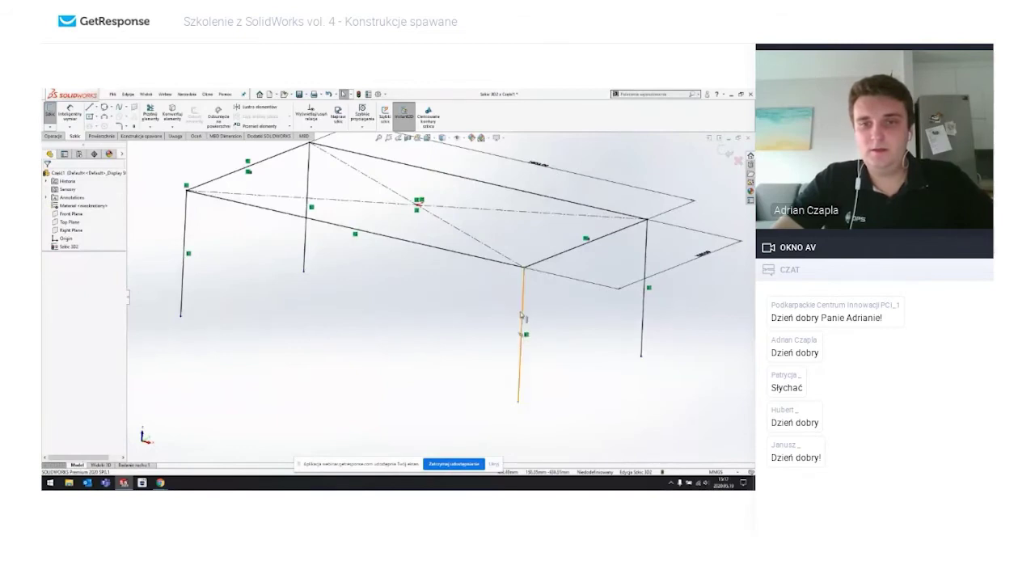
{"action": "left_click", "coordinate": [522, 315]}
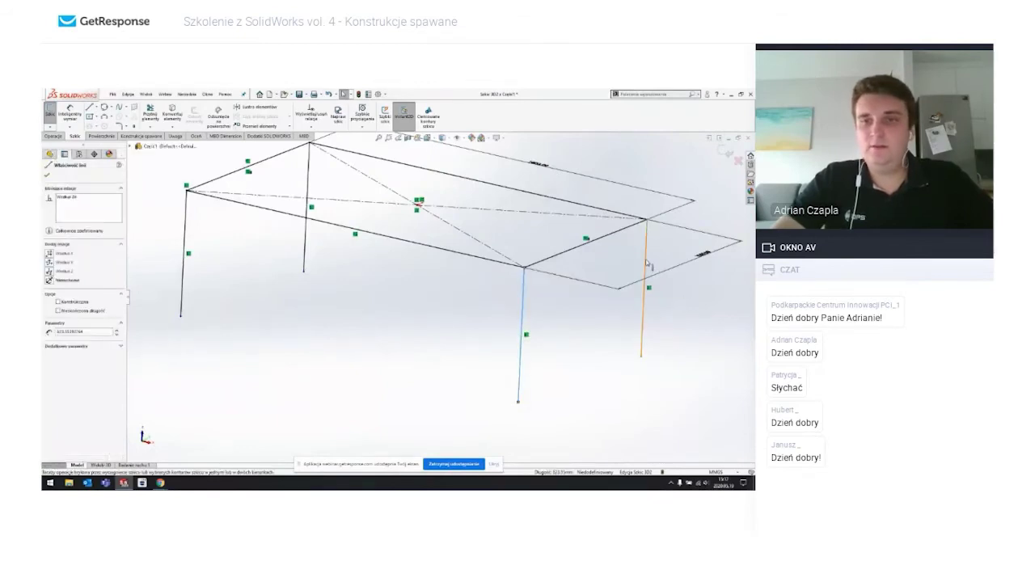
{"action": "left_click", "coordinate": [645, 263], "text": "ctrl"}
{"action": "left_click", "coordinate": [310, 178], "text": "ctrl"}
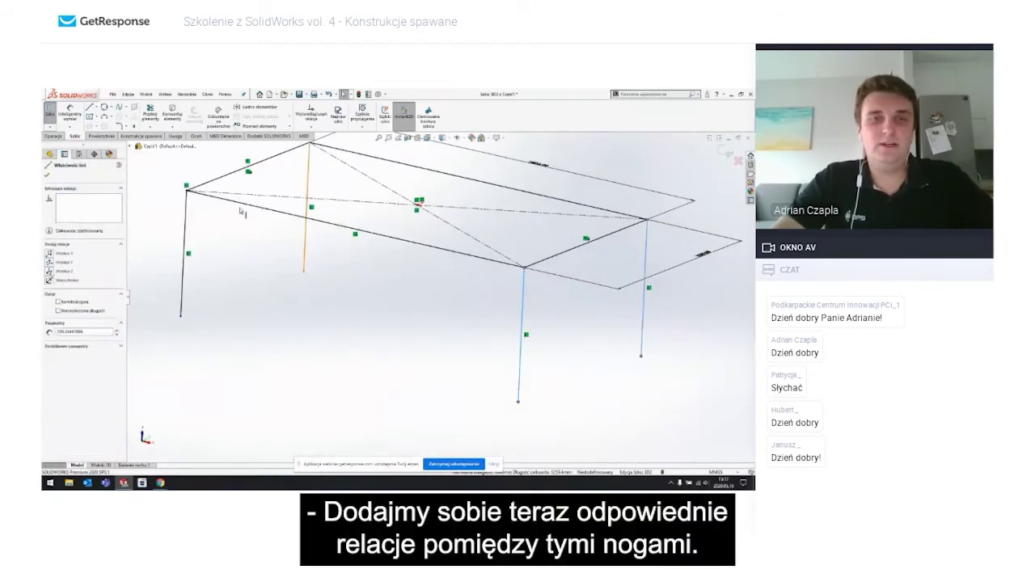
{"action": "left_click", "coordinate": [185, 229], "text": "ctrl"}
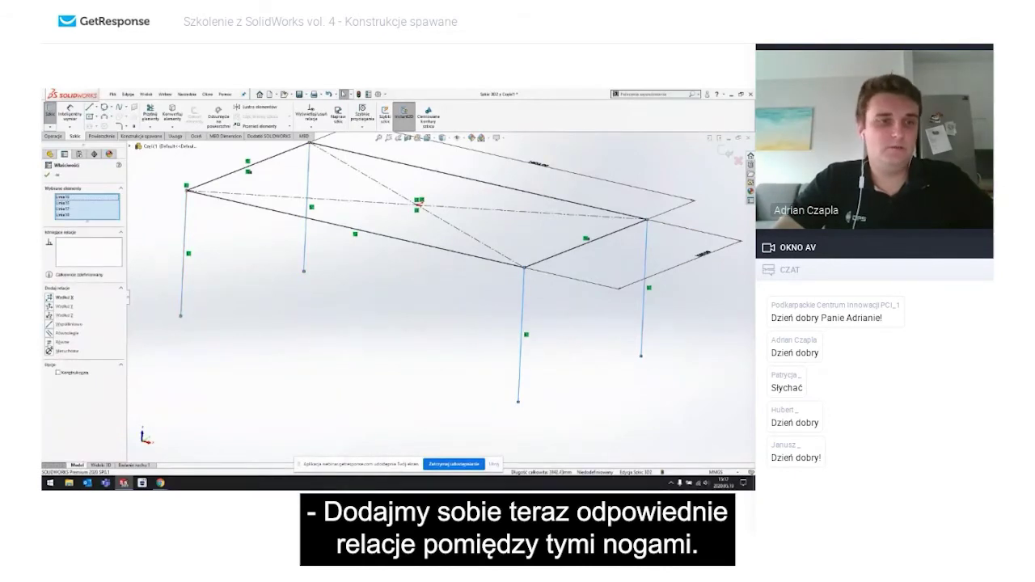
{"action": "left_click", "coordinate": [62, 341]}
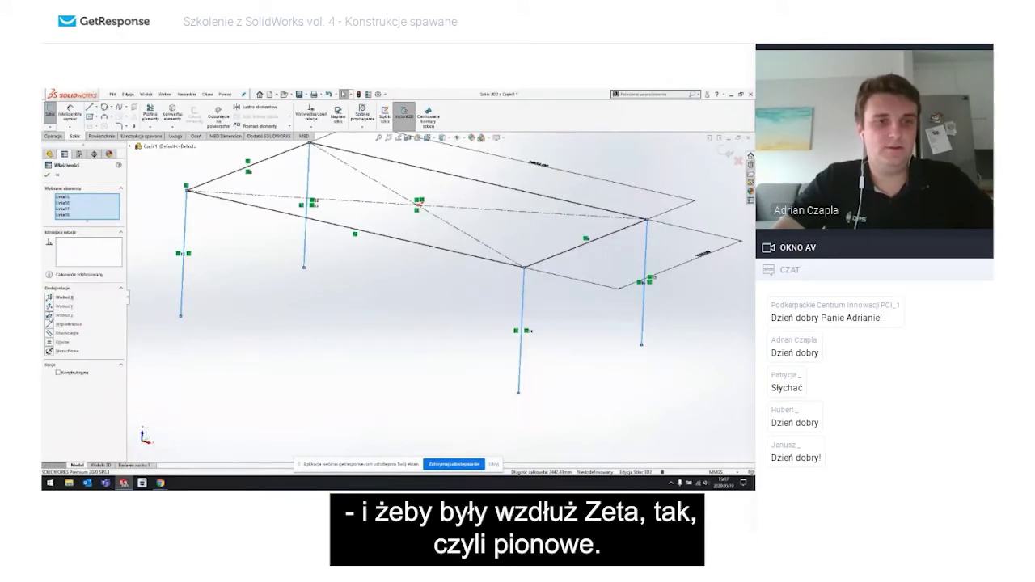
{"action": "left_click", "coordinate": [214, 333]}
{"action": "mouse_move", "coordinate": [222, 331]}
{"action": "middle_mouse_down"}
{"action": "mouse_move", "coordinate": [250, 323]}
{"action": "mouse_move", "coordinate": [280, 341]}
{"action": "mouse_move", "coordinate": [267, 342]}
{"action": "mouse_move", "coordinate": [293, 337]}
{"action": "mouse_move", "coordinate": [283, 332]}
{"action": "mouse_move", "coordinate": [335, 356]}
{"action": "middle_mouse_up"}
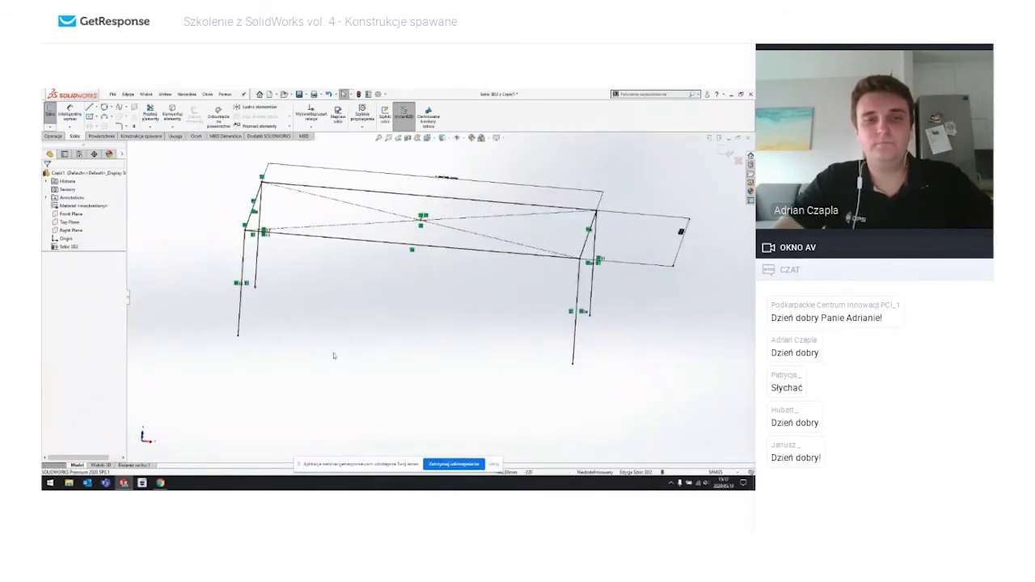
Step: Dimension the left leg to a length of 800
{"action": "left_click", "coordinate": [257, 279]}
{"action": "left_click", "coordinate": [183, 271]}
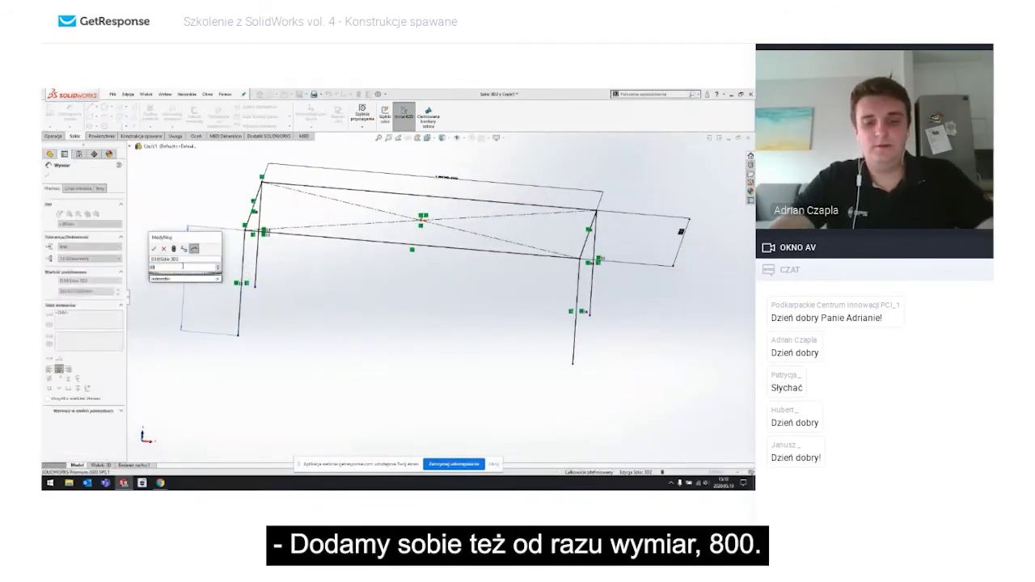
{"action": "type", "text": "800"}
{"action": "key", "text": "Return"}
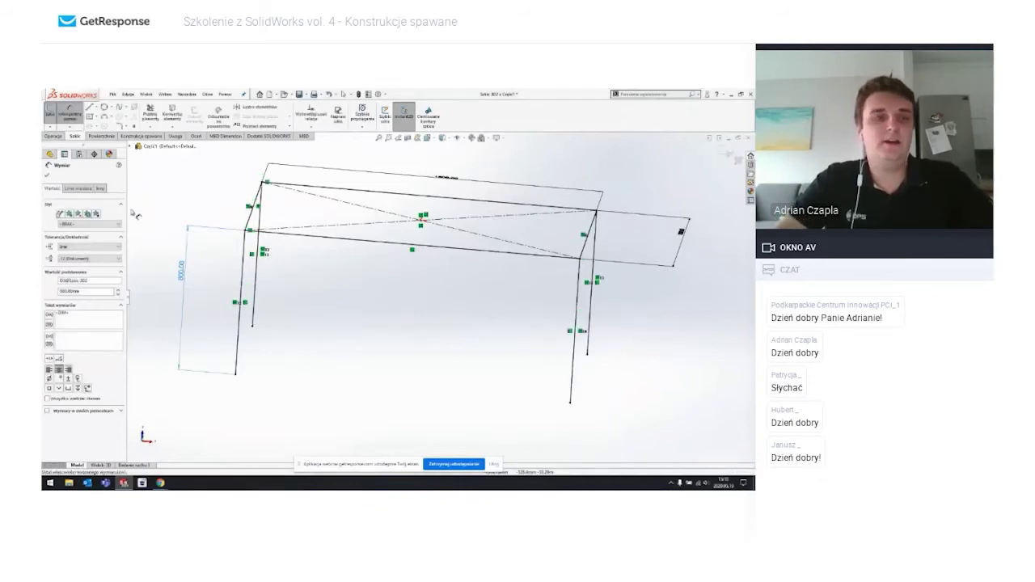
{"action": "key", "text": "Escape"}
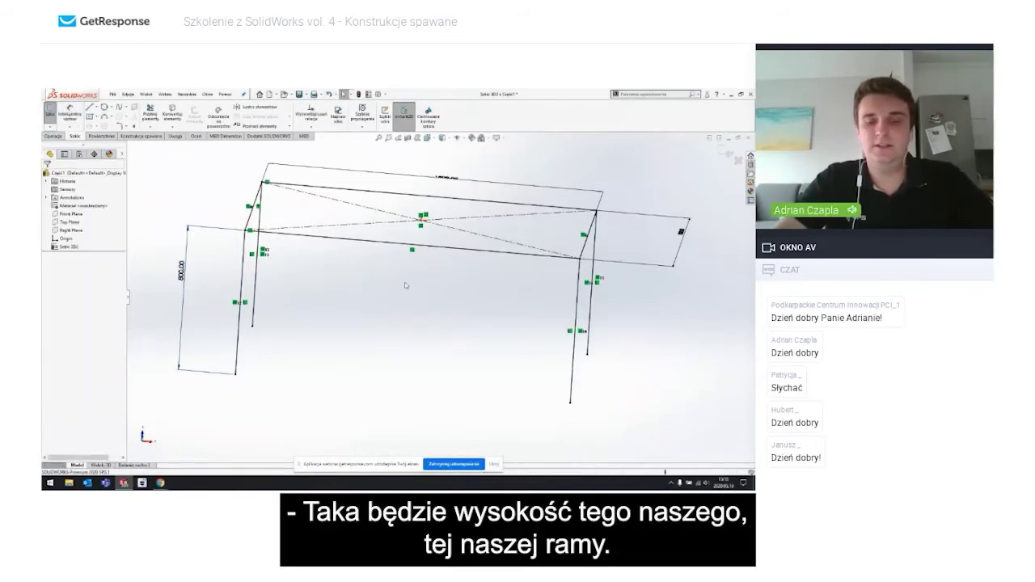
{"action": "mouse_move", "coordinate": [406, 284]}
{"action": "middle_mouse_down"}
{"action": "mouse_move", "coordinate": [402, 259]}
{"action": "mouse_move", "coordinate": [415, 287]}
{"action": "middle_mouse_up"}
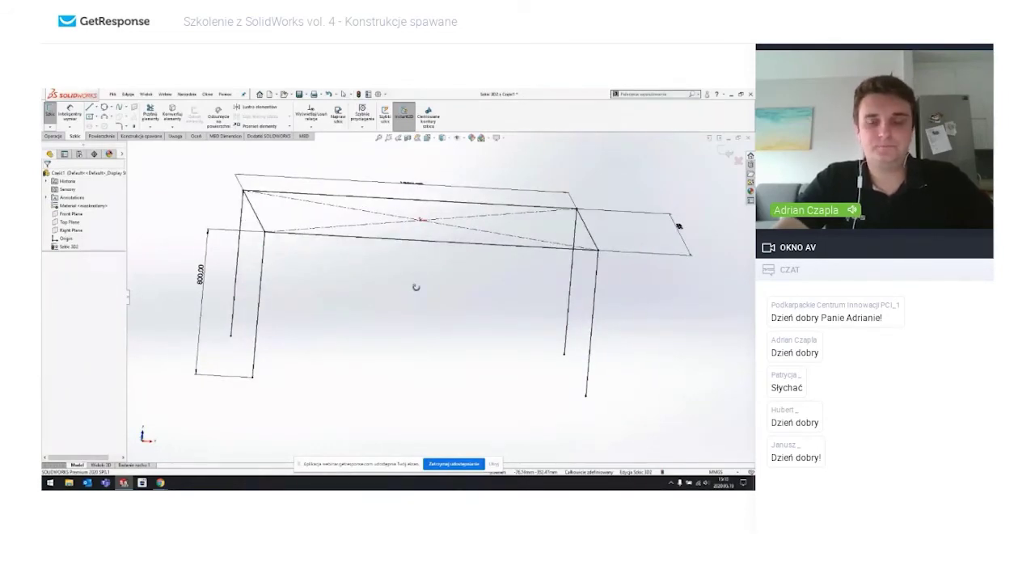
Step: Draw diagonal brace lines ending at the right endpoint and the top-right corner
{"action": "middle_click_drag", "start_coordinate": [415, 287], "coordinate": [485, 267]}
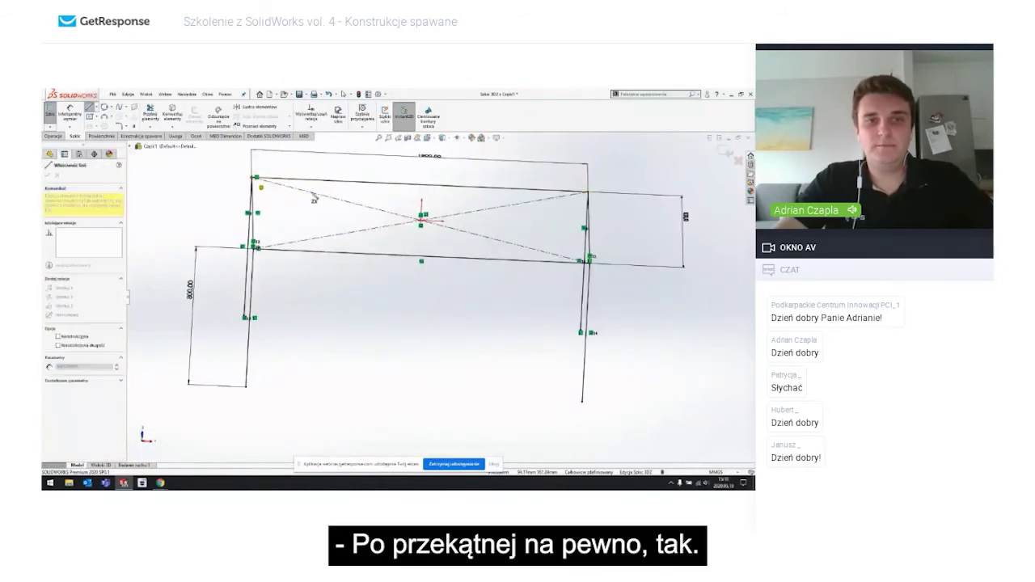
{"action": "left_click", "coordinate": [590, 266]}
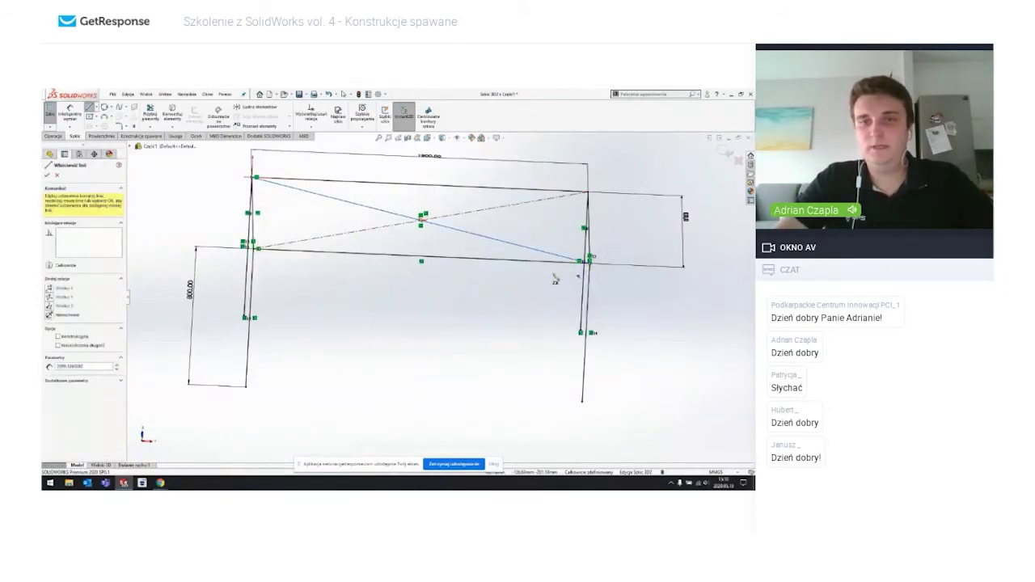
{"action": "left_click", "coordinate": [255, 245]}
{"action": "left_click", "coordinate": [591, 194]}
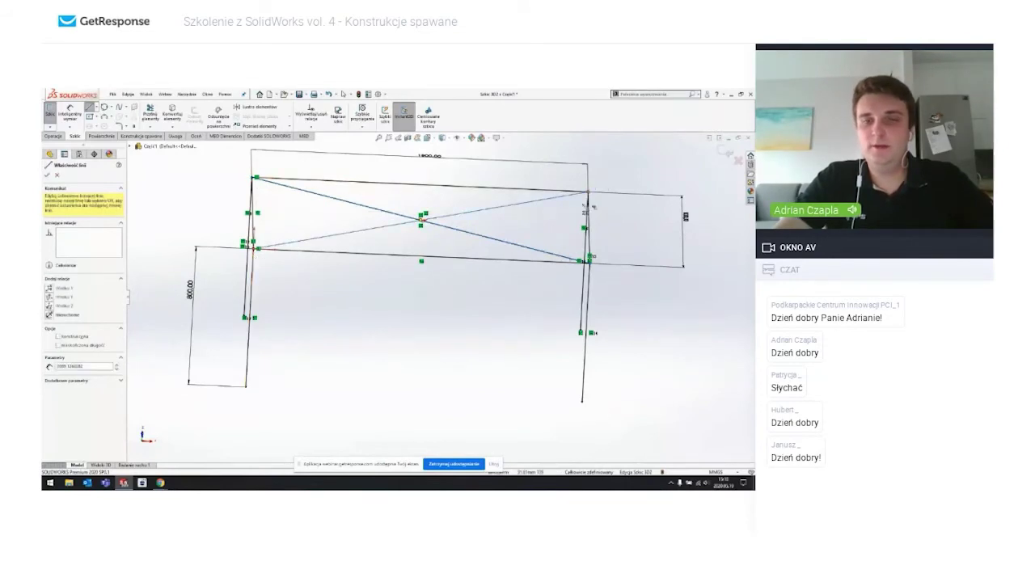
{"action": "key", "text": "Escape"}
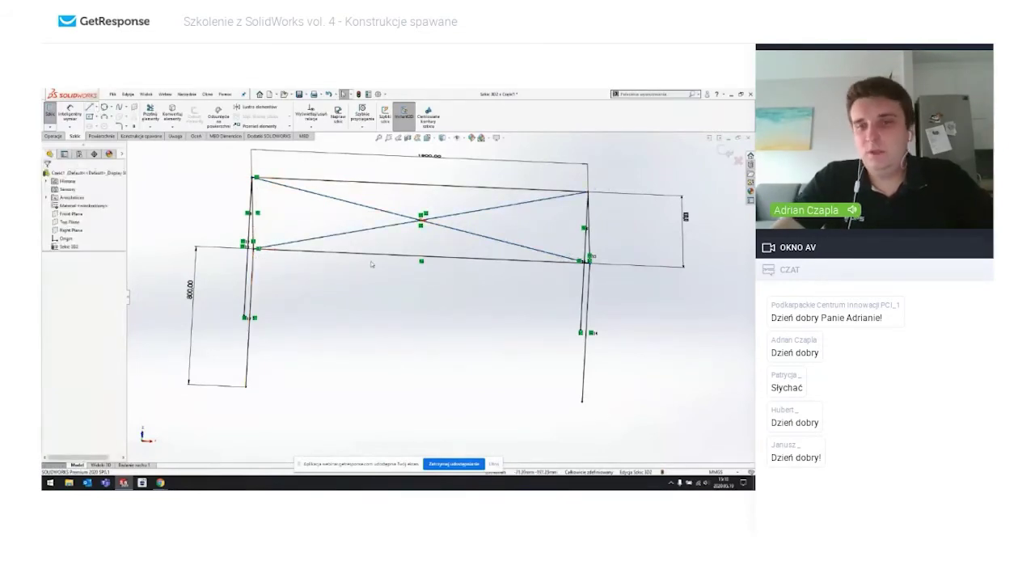
{"action": "middle_click_drag", "start_coordinate": [394, 269], "coordinate": [469, 259]}
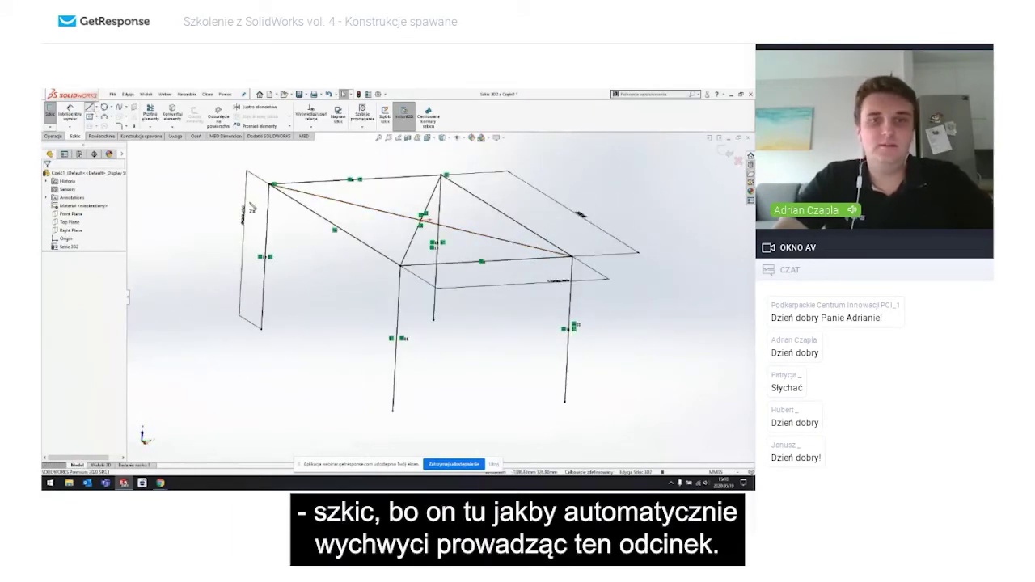
Step: Draw two more brace lines, one between the leg midpoints and one from the side line
{"action": "key", "text": "l"}
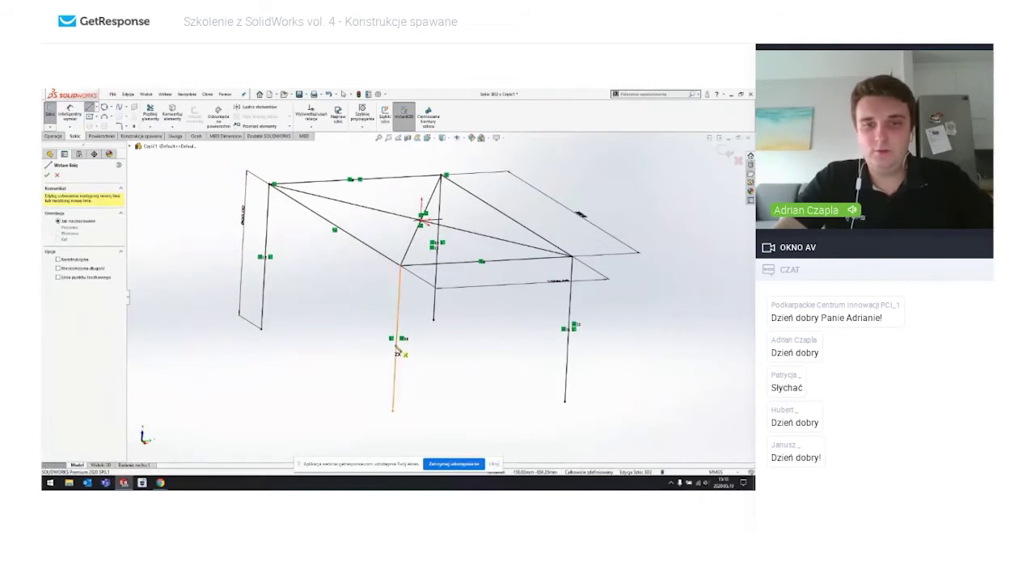
{"action": "left_click", "coordinate": [399, 338]}
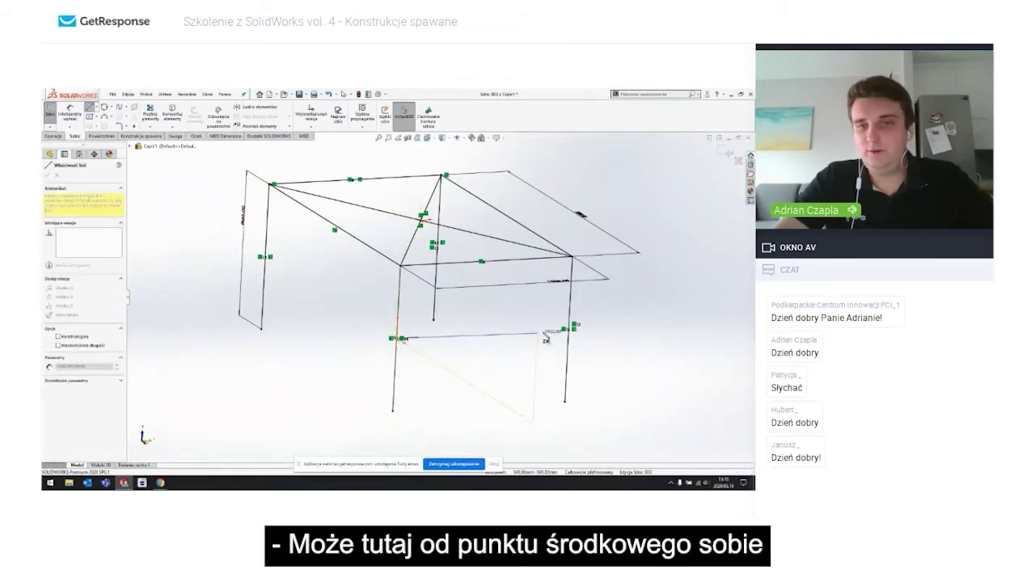
{"action": "left_click", "coordinate": [570, 331]}
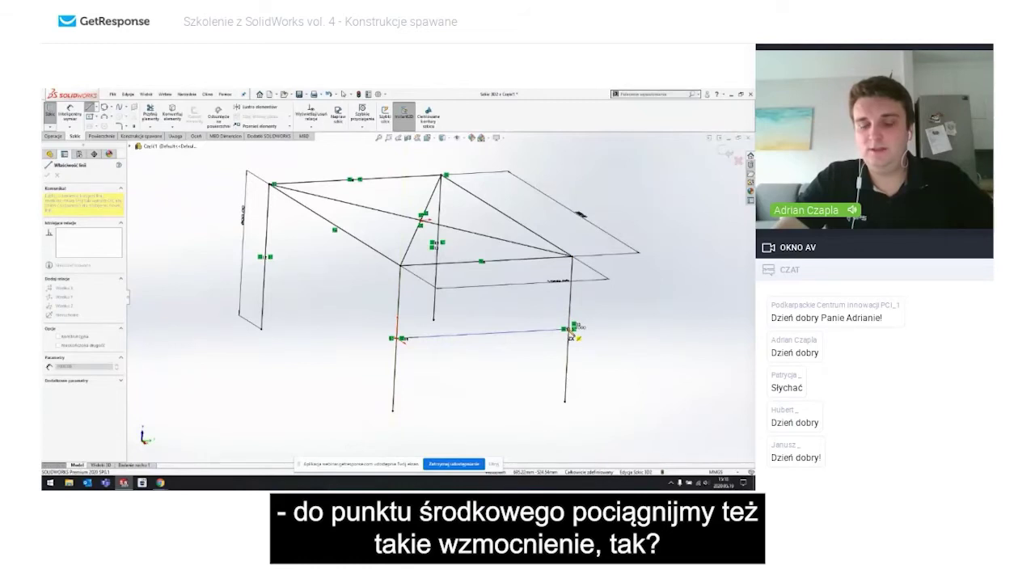
{"action": "mouse_move", "coordinate": [303, 330]}
{"action": "middle_mouse_down"}
{"action": "mouse_move", "coordinate": [360, 330]}
{"action": "mouse_move", "coordinate": [474, 300]}
{"action": "middle_mouse_up"}
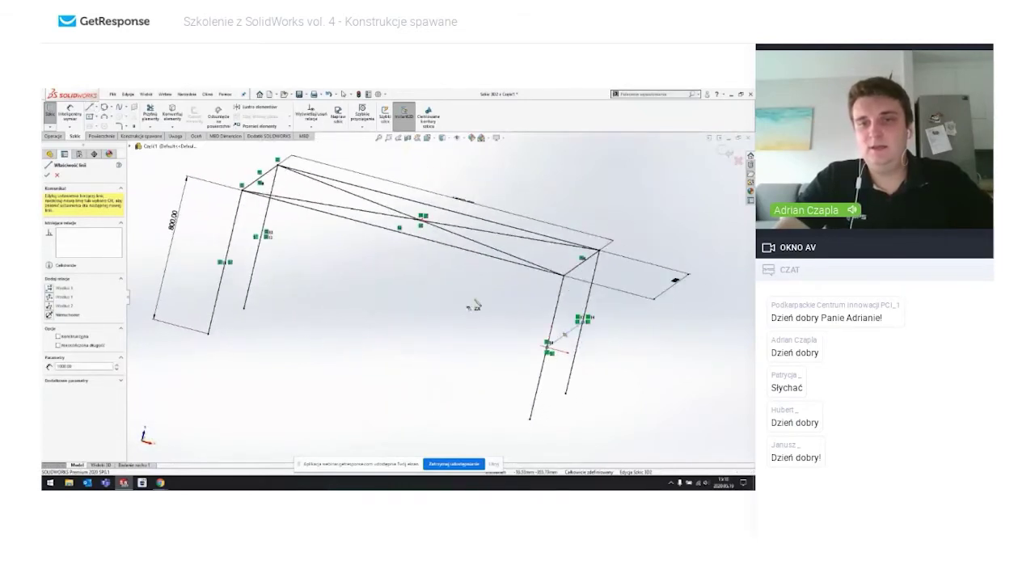
{"action": "left_click", "coordinate": [462, 250]}
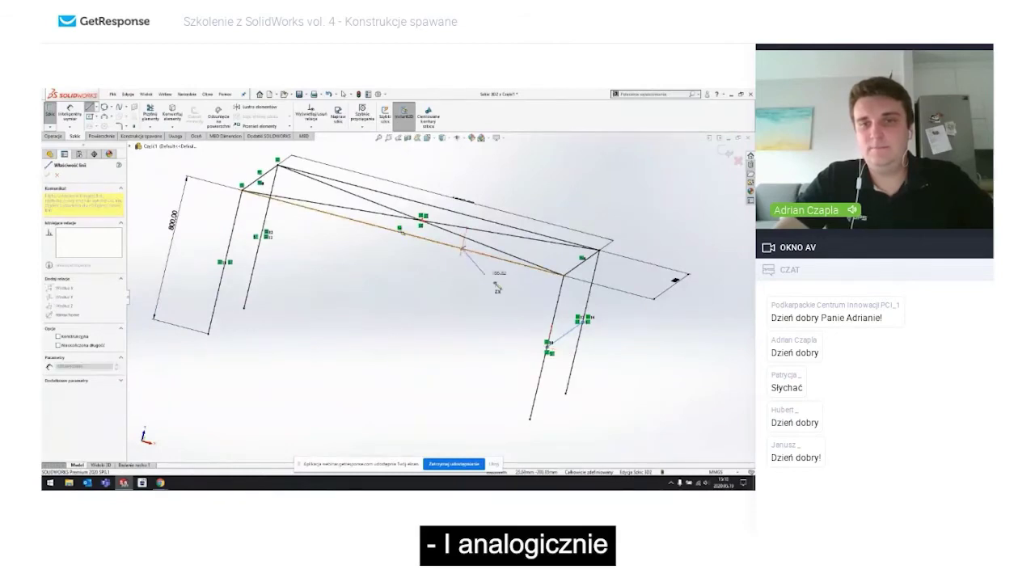
{"action": "left_click", "coordinate": [564, 324]}
{"action": "middle_click_drag", "start_coordinate": [563, 325], "coordinate": [345, 247]}
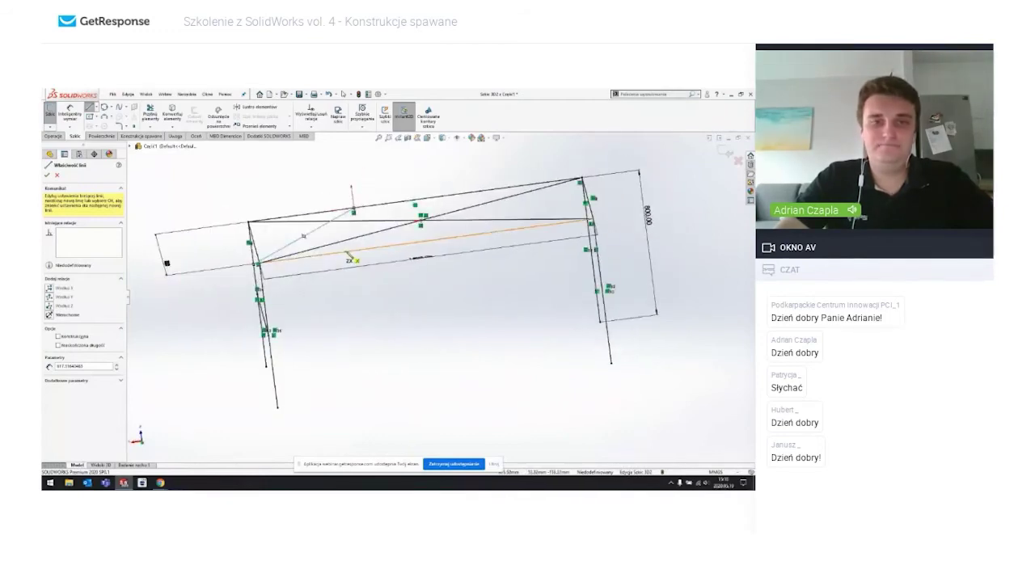
{"action": "key", "text": "Escape"}
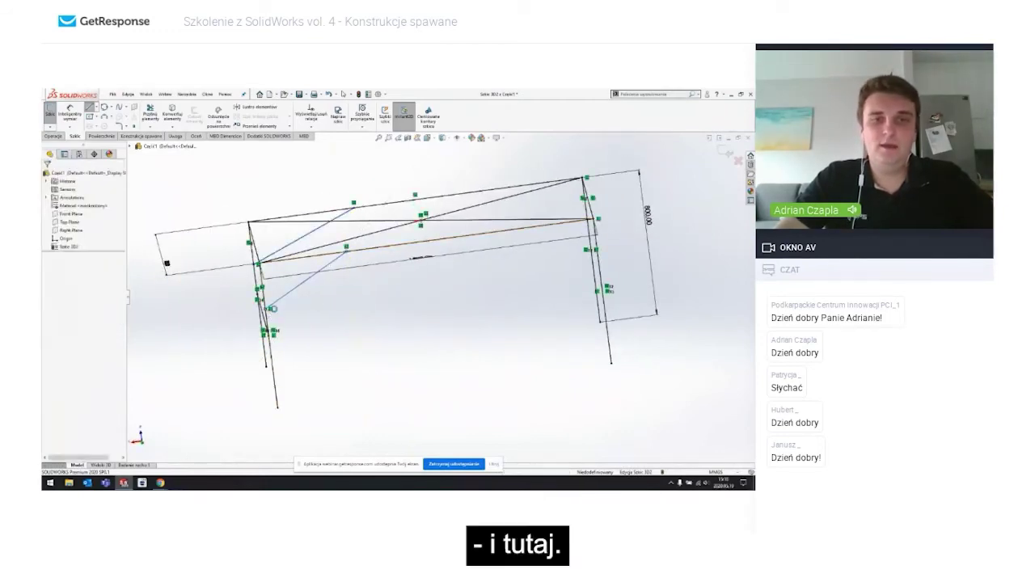
{"action": "mouse_move", "coordinate": [323, 291]}
{"action": "middle_mouse_down"}
{"action": "mouse_move", "coordinate": [366, 287]}
{"action": "mouse_move", "coordinate": [258, 286]}
{"action": "middle_mouse_up"}
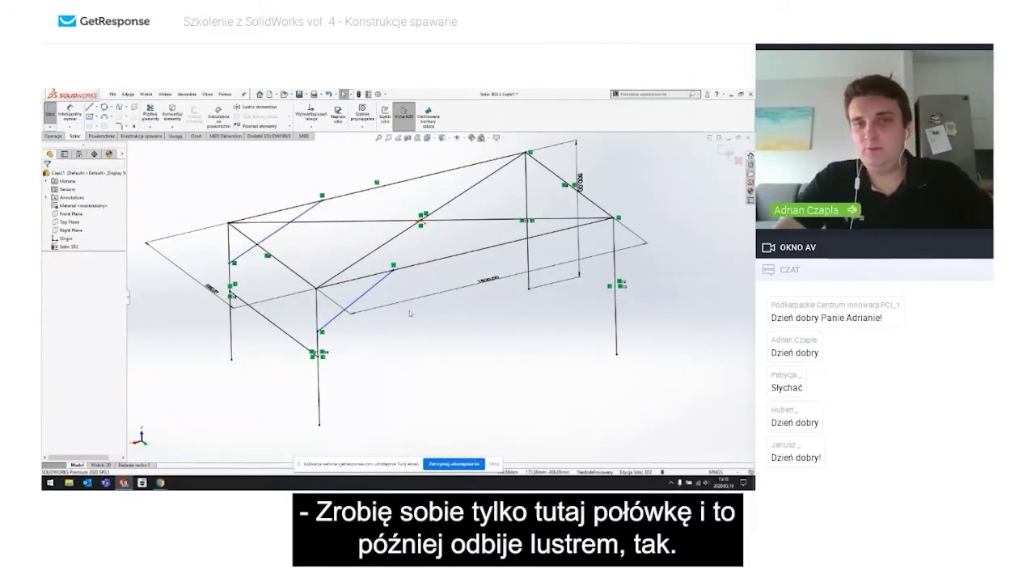
Step: Set a 60° angle between the diagonal brace and its leg
{"action": "left_click", "coordinate": [309, 210]}
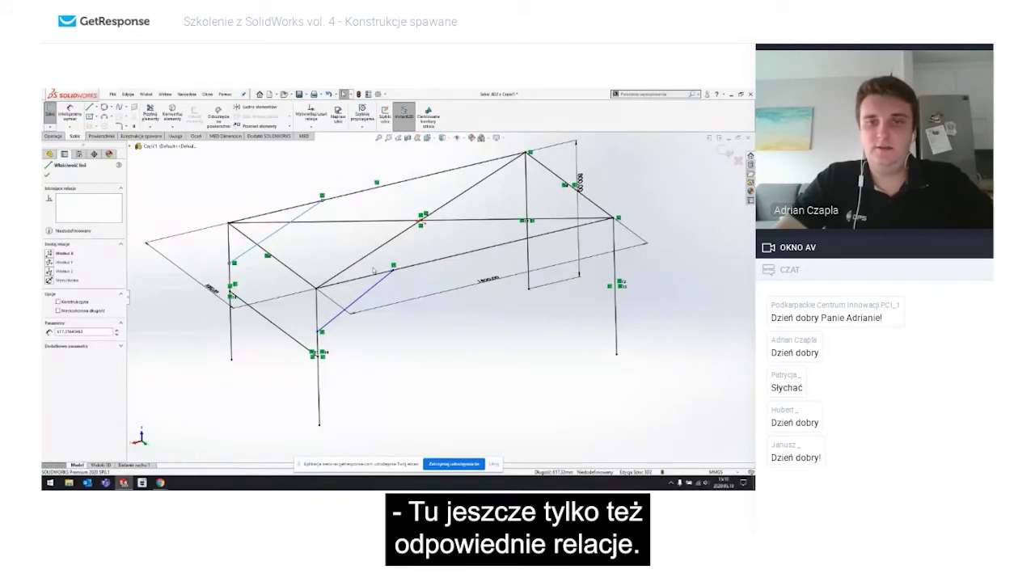
{"action": "left_click", "coordinate": [439, 327]}
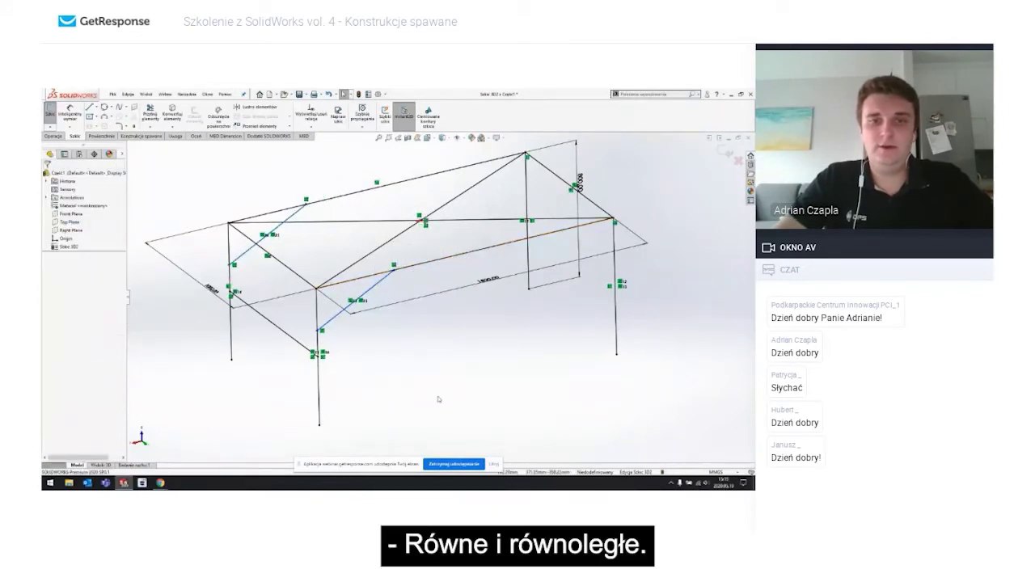
{"action": "mouse_move", "coordinate": [439, 331]}
{"action": "middle_mouse_down"}
{"action": "mouse_move", "coordinate": [435, 315]}
{"action": "mouse_move", "coordinate": [425, 316]}
{"action": "middle_mouse_up"}
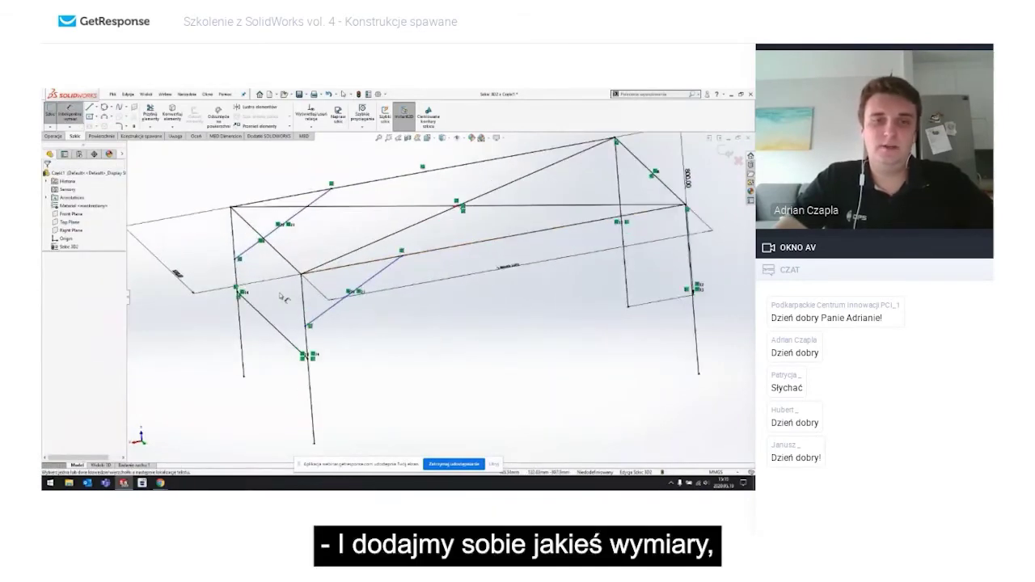
{"action": "scroll", "coordinate": [340, 312], "scroll_direction": "down", "scroll_amount": 3}
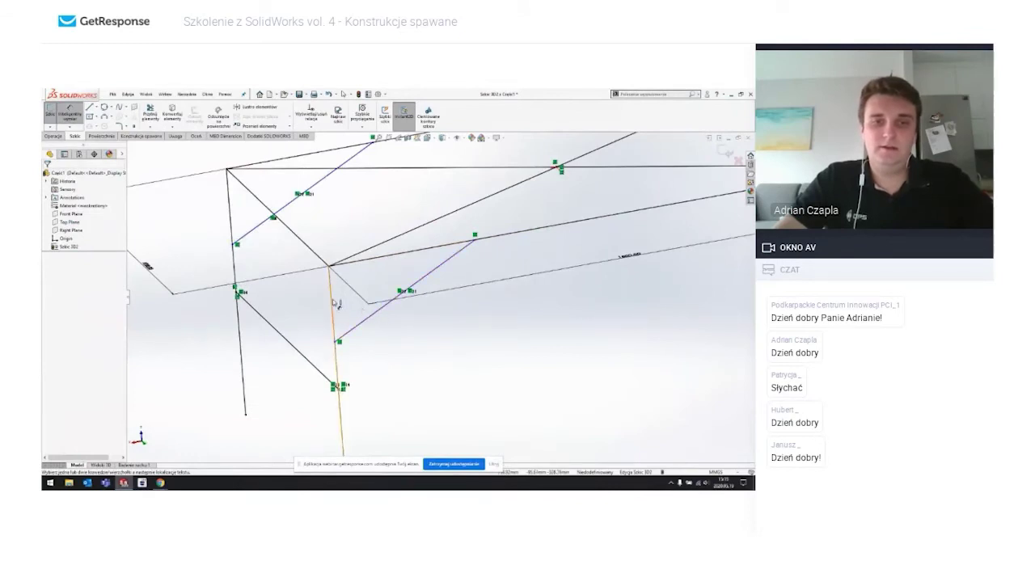
{"action": "left_click", "coordinate": [348, 334]}
{"action": "left_click", "coordinate": [373, 316]}
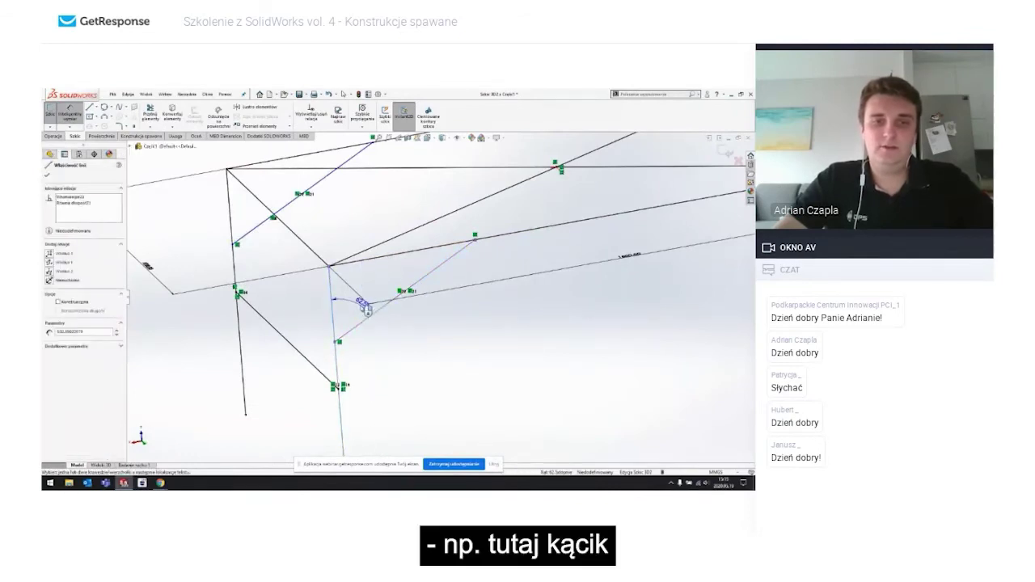
{"action": "left_click", "coordinate": [356, 308]}
{"action": "type", "text": "60"}
{"action": "key", "text": "Return"}
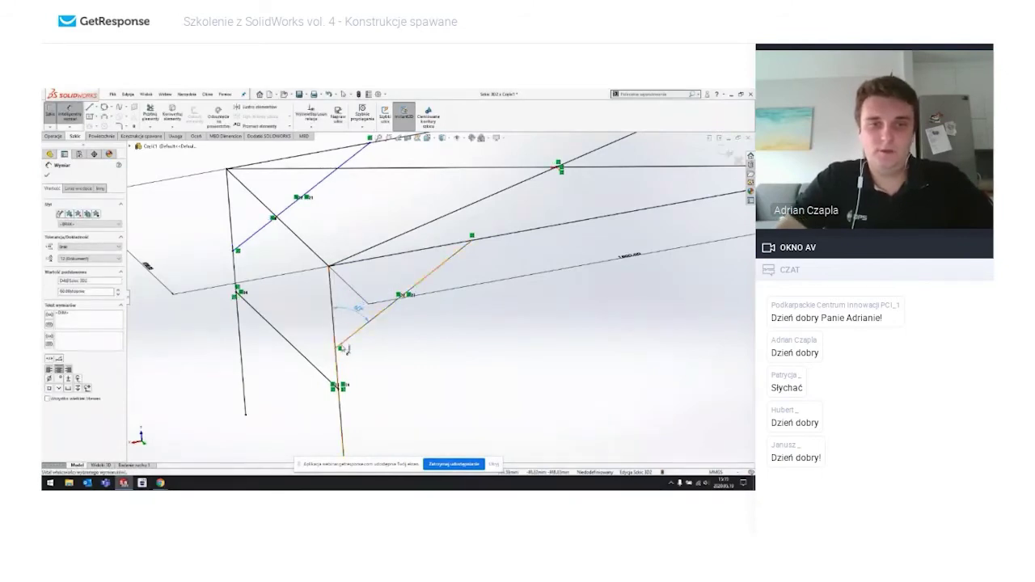
Step: Set a 350 distance from the top line to position the brace
{"action": "left_click", "coordinate": [356, 260]}
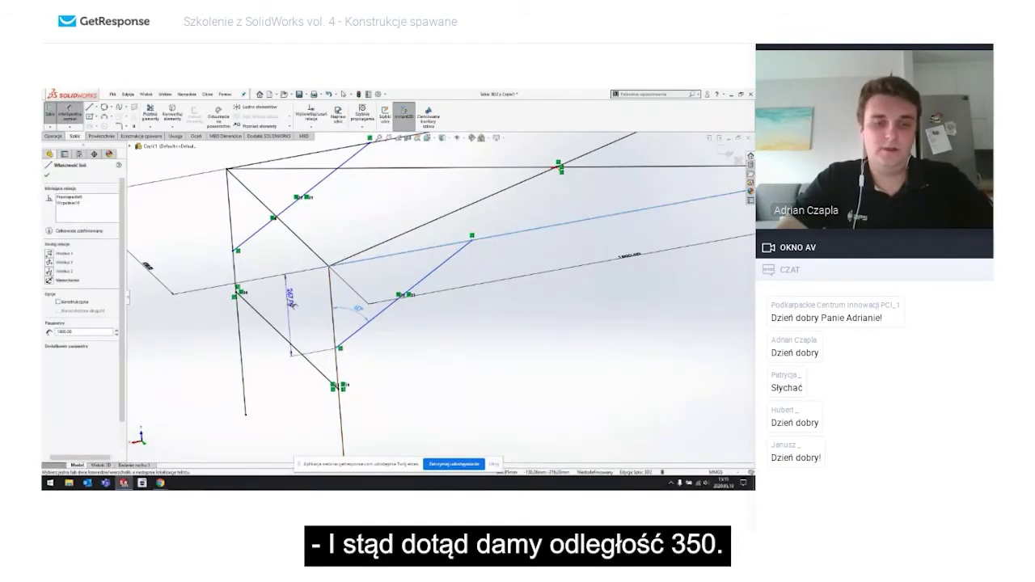
{"action": "left_click", "coordinate": [292, 301]}
{"action": "type", "text": "350"}
{"action": "key", "text": "Return"}
{"action": "key", "text": "Escape"}
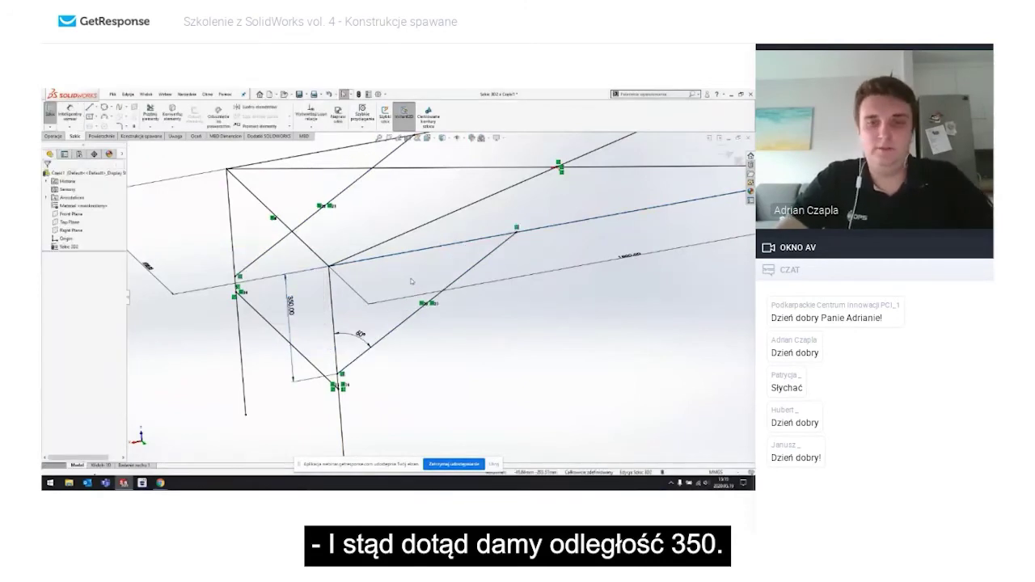
{"action": "mouse_move", "coordinate": [436, 316]}
{"action": "middle_mouse_down"}
{"action": "mouse_move", "coordinate": [432, 280]}
{"action": "mouse_move", "coordinate": [418, 279]}
{"action": "mouse_move", "coordinate": [490, 283]}
{"action": "mouse_move", "coordinate": [495, 299]}
{"action": "middle_mouse_up"}
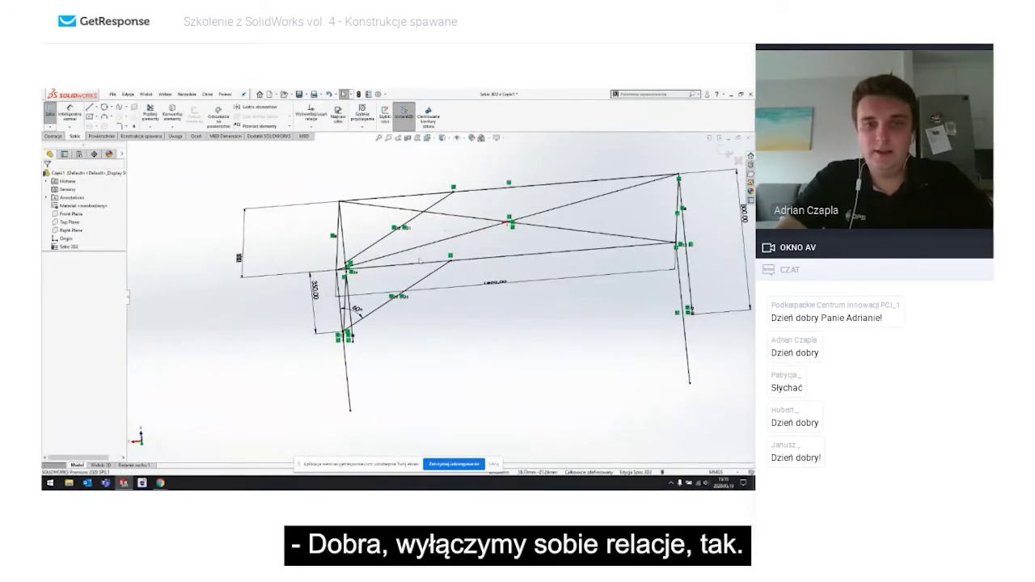
Step: Turn off View Sketch Relations so the relation markers disappear from the frame
{"action": "scroll", "coordinate": [349, 332], "scroll_direction": "down", "scroll_amount": 4}
{"action": "middle_click_drag", "start_coordinate": [287, 351], "coordinate": [403, 195]}
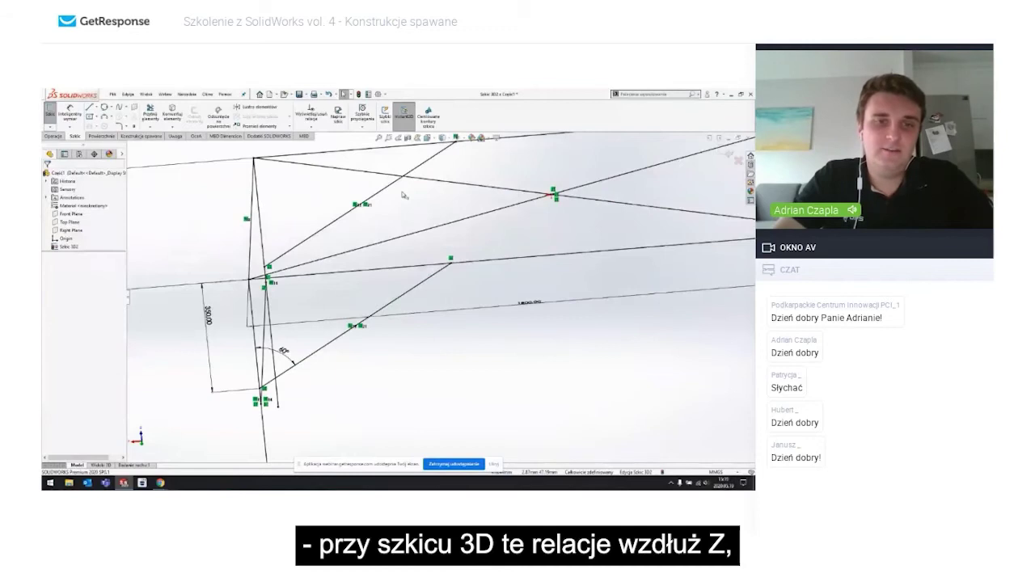
{"action": "mouse_move", "coordinate": [358, 254]}
{"action": "middle_mouse_down"}
{"action": "mouse_move", "coordinate": [506, 301]}
{"action": "mouse_move", "coordinate": [293, 260]}
{"action": "middle_mouse_up"}
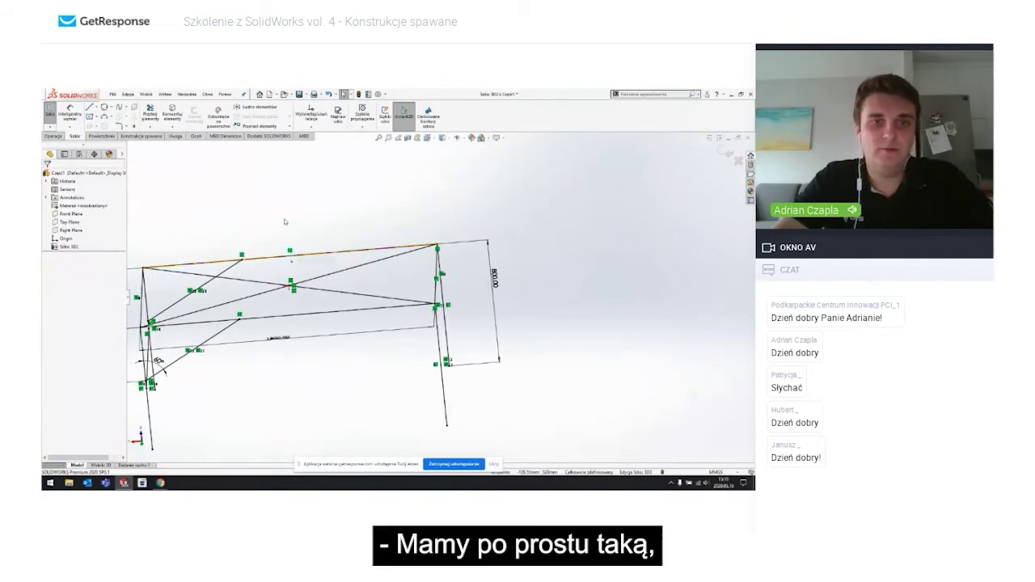
{"action": "scroll", "coordinate": [288, 255], "scroll_direction": "down", "scroll_amount": 2}
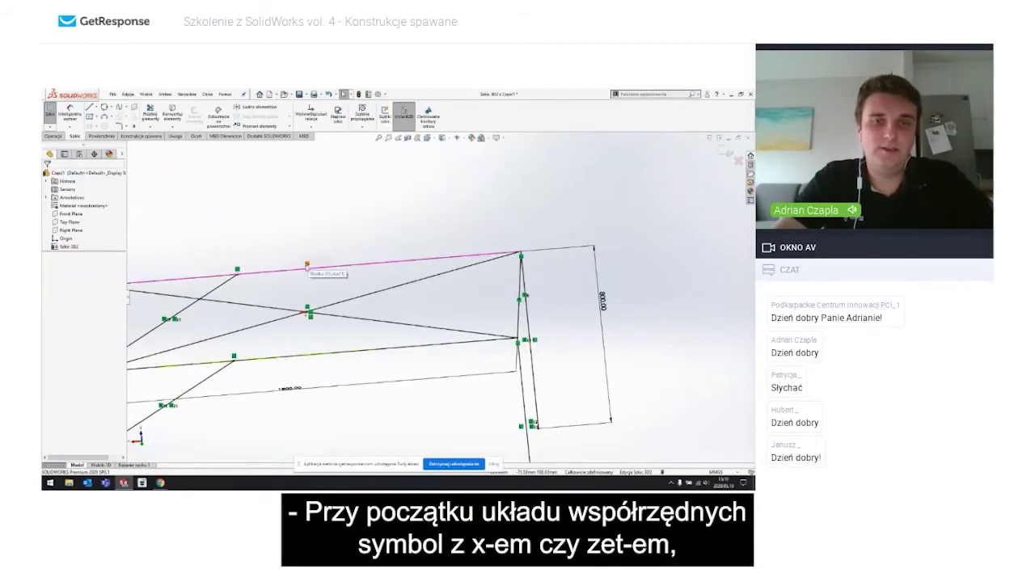
{"action": "scroll", "coordinate": [308, 265], "scroll_direction": "up", "scroll_amount": 4}
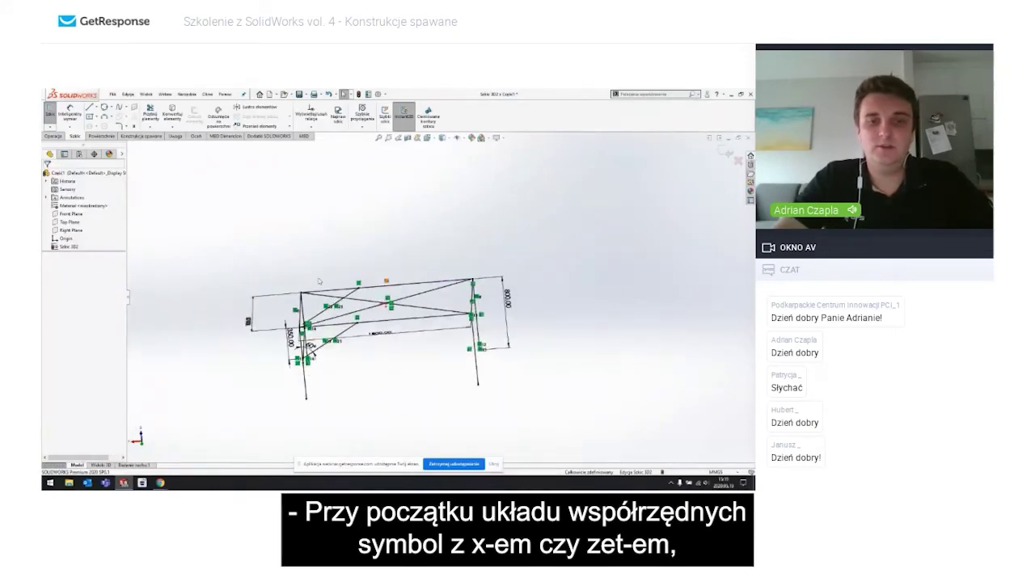
{"action": "middle_click_drag", "start_coordinate": [366, 377], "coordinate": [371, 383]}
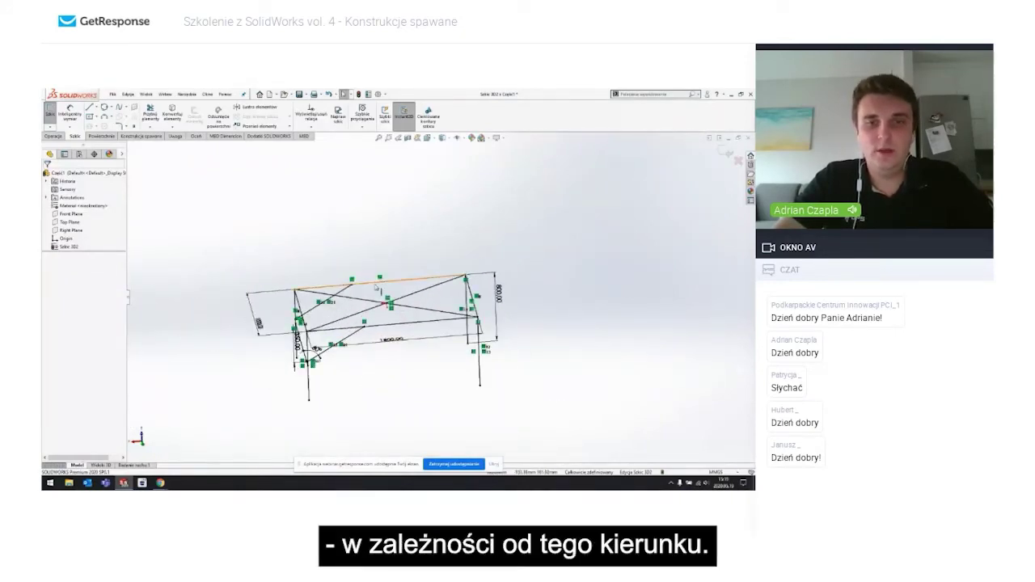
{"action": "left_click", "coordinate": [459, 138]}
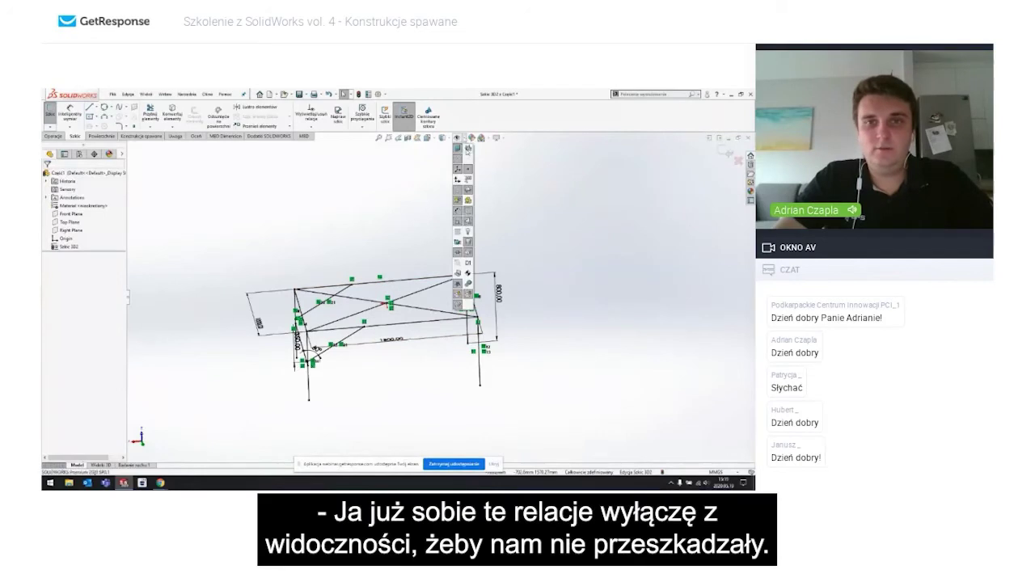
{"action": "left_click", "coordinate": [468, 252]}
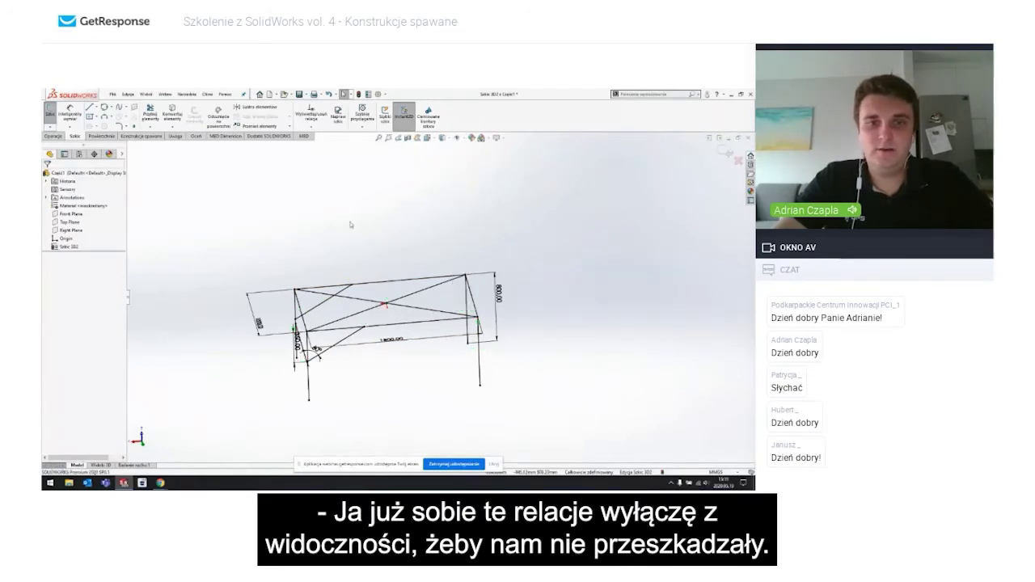
{"action": "scroll", "coordinate": [380, 355], "scroll_direction": "up", "scroll_amount": 3}
{"action": "scroll", "coordinate": [377, 346], "scroll_direction": "down", "scroll_amount": 1}
{"action": "scroll", "coordinate": [380, 356], "scroll_direction": "down", "scroll_amount": 1}
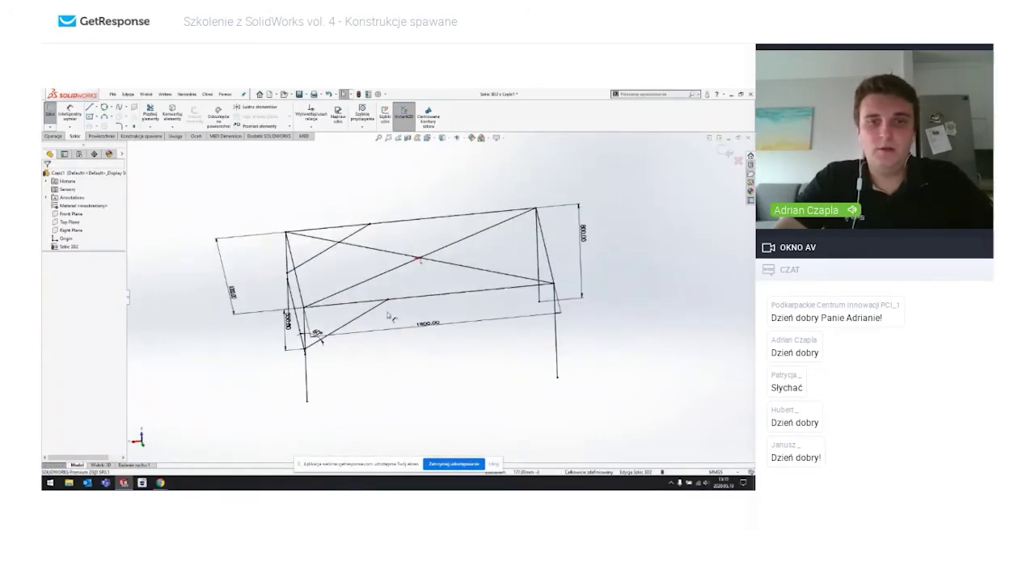
{"action": "mouse_move", "coordinate": [392, 317]}
{"action": "middle_mouse_down"}
{"action": "mouse_move", "coordinate": [412, 267]}
{"action": "mouse_move", "coordinate": [371, 273]}
{"action": "middle_mouse_up"}
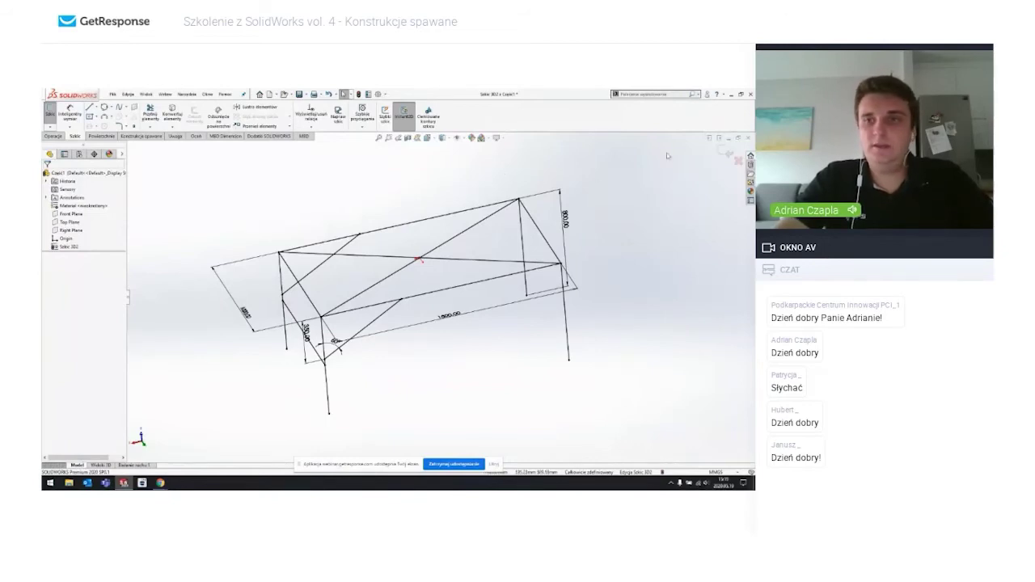
Step: Exit the 3D sketch Szkic3D1 and look over the finished frame
{"action": "left_click", "coordinate": [724, 152]}
{"action": "middle_click_drag", "start_coordinate": [272, 189], "coordinate": [273, 199]}
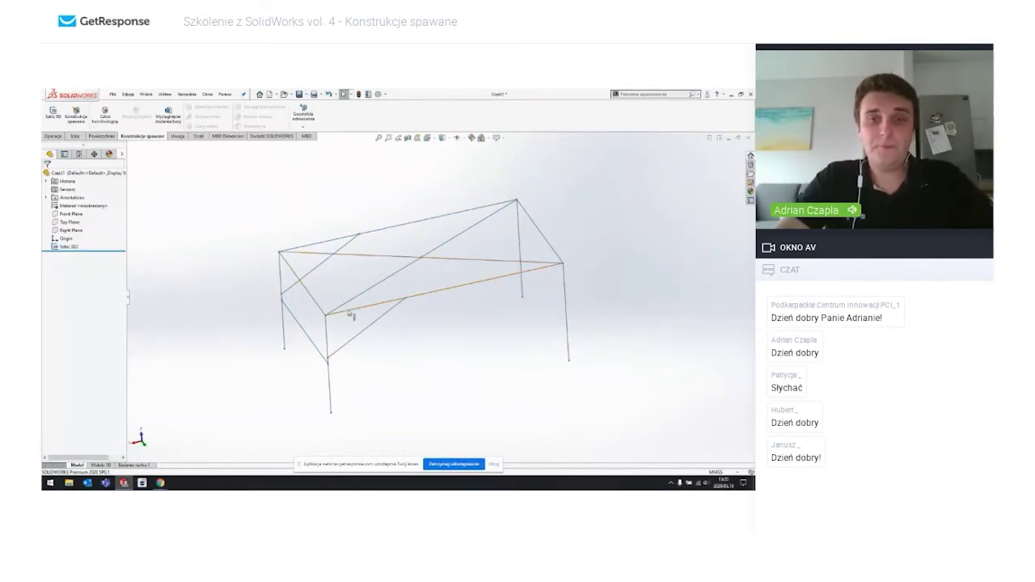
{"action": "middle_click_drag", "start_coordinate": [346, 307], "coordinate": [354, 304]}
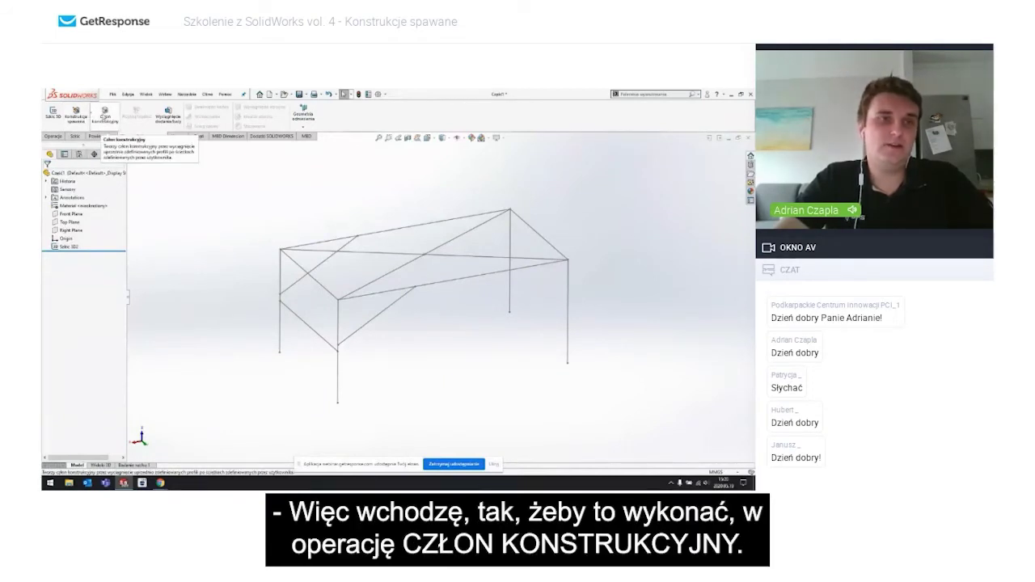
Step: Start a Structural Member with iso standard, rectangular tube type, size 50 x 30 x 2.6
{"action": "left_click", "coordinate": [103, 121]}
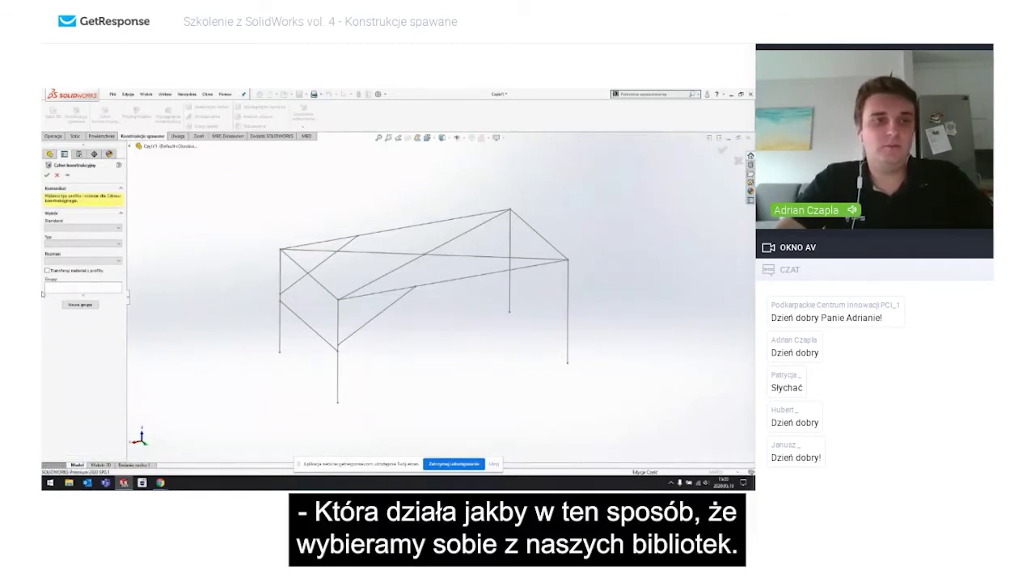
{"action": "left_click", "coordinate": [89, 226]}
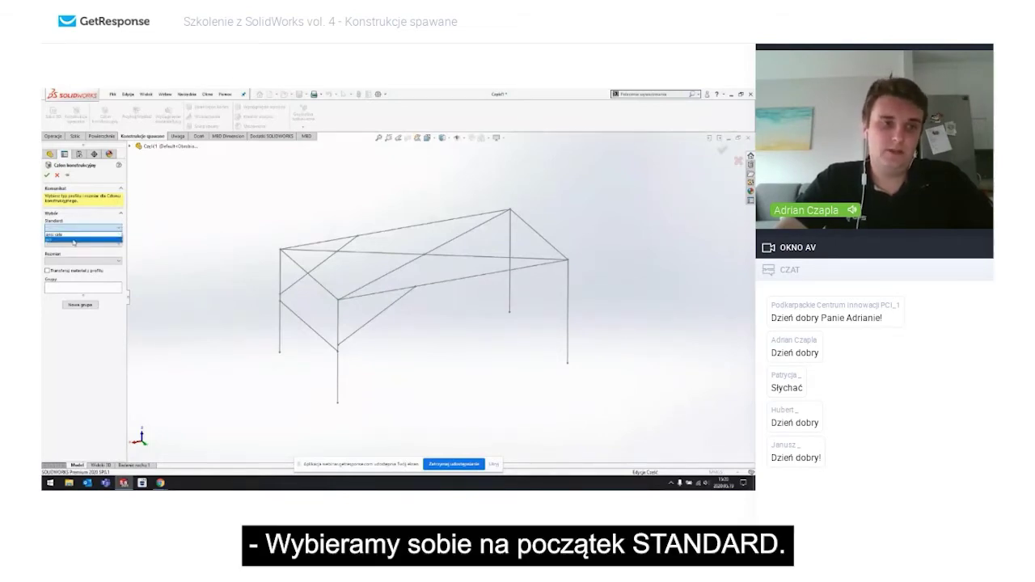
{"action": "left_click", "coordinate": [74, 240]}
{"action": "left_click", "coordinate": [71, 243]}
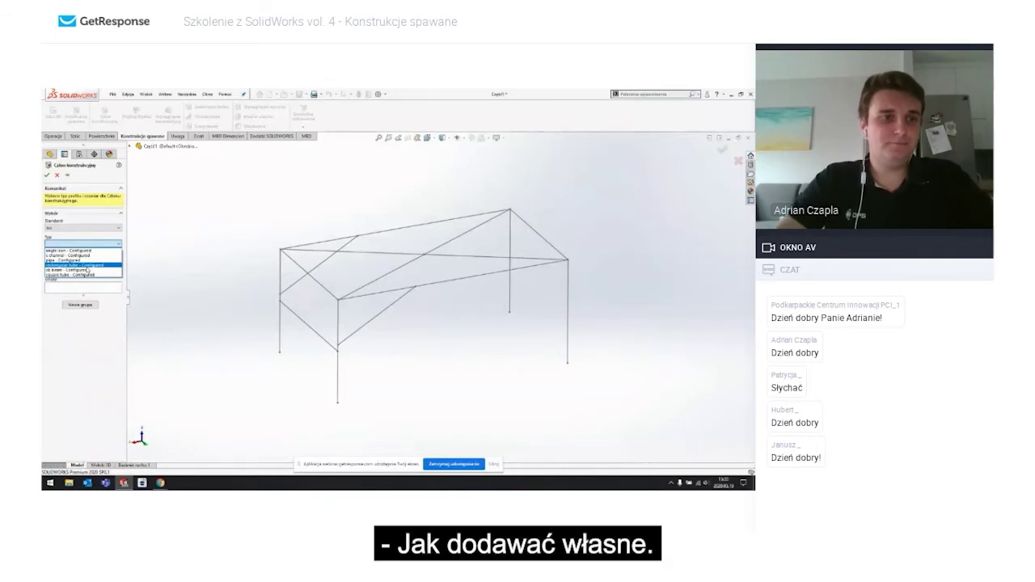
{"action": "left_click", "coordinate": [86, 266]}
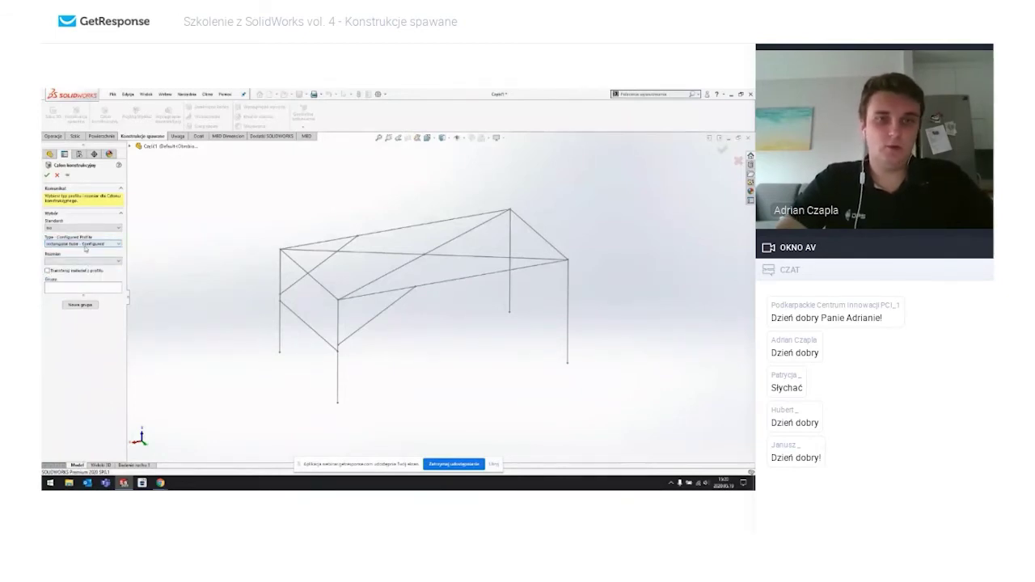
{"action": "left_click", "coordinate": [85, 259]}
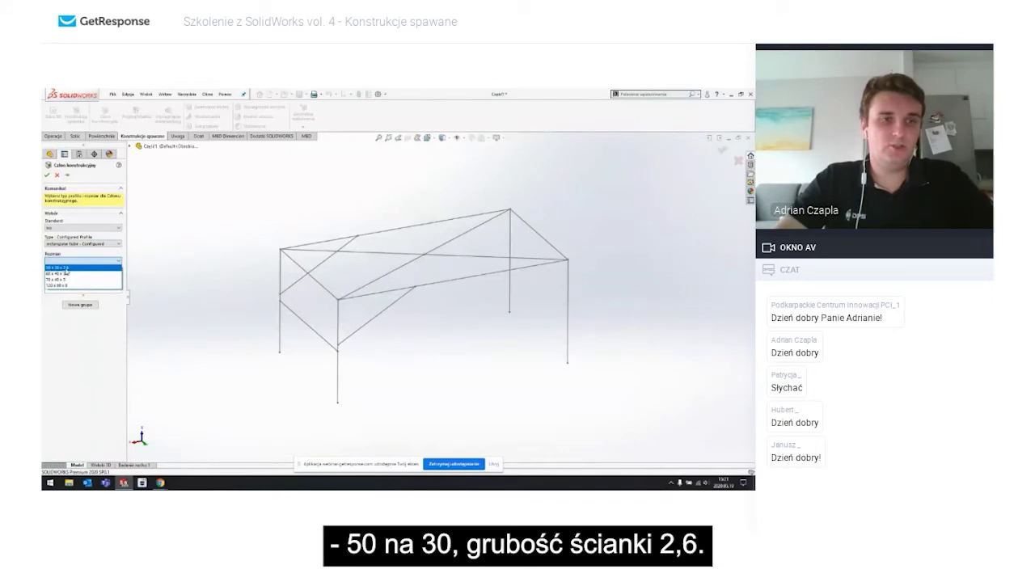
{"action": "left_click", "coordinate": [65, 268]}
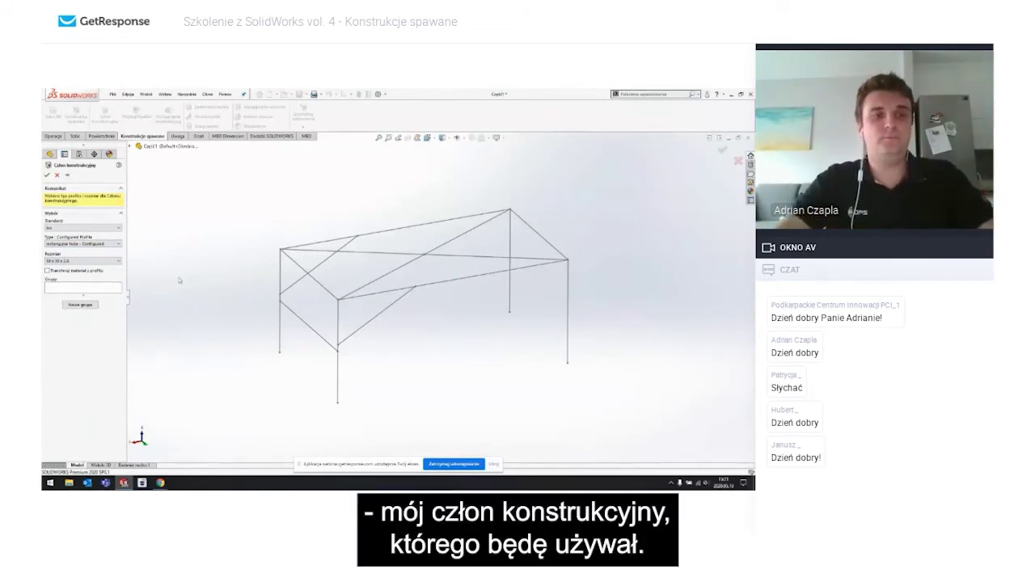
{"action": "scroll", "coordinate": [369, 364], "scroll_direction": "down", "scroll_amount": 2}
{"action": "middle_click_drag", "start_coordinate": [375, 318], "coordinate": [377, 286]}
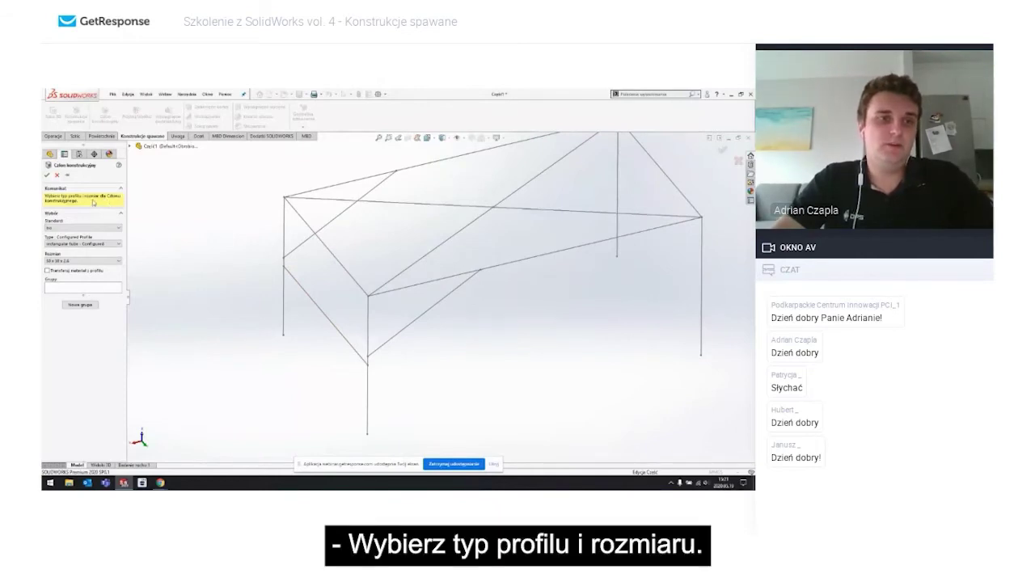
Step: Create a new group with the first top-frame edge, previewing the 50 x 30 x 2.6 tube
{"action": "left_click", "coordinate": [80, 289]}
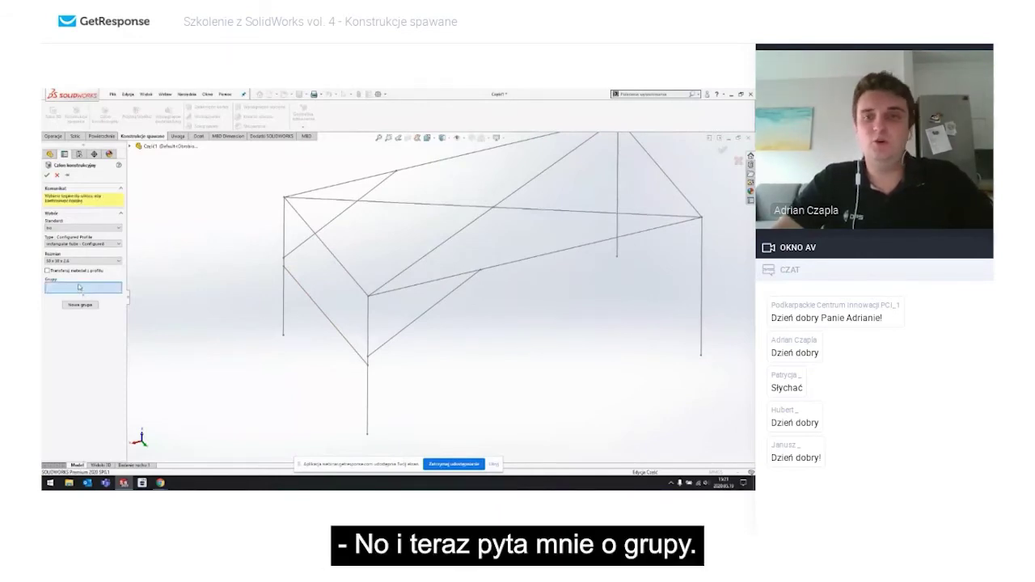
{"action": "scroll", "coordinate": [453, 230], "scroll_direction": "up", "scroll_amount": 3}
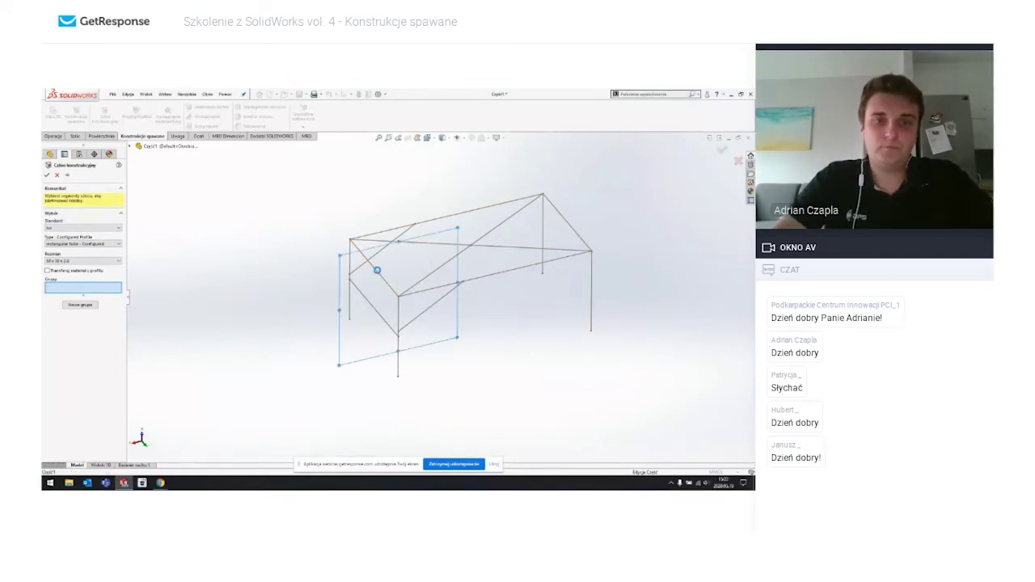
{"action": "left_click", "coordinate": [377, 271]}
{"action": "left_click", "coordinate": [377, 271]}
{"action": "scroll", "coordinate": [384, 268], "scroll_direction": "down", "scroll_amount": 3}
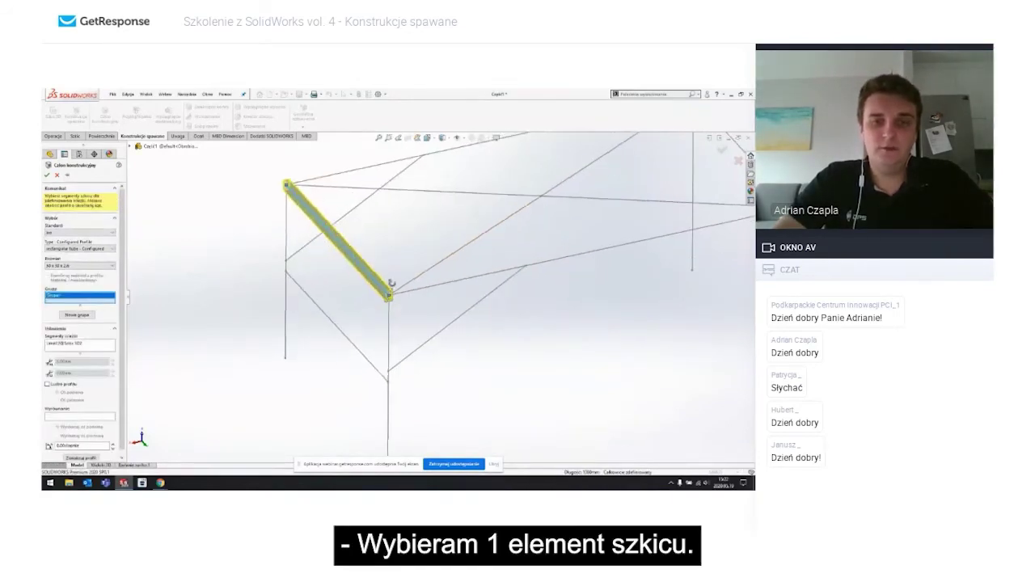
{"action": "middle_click_drag", "start_coordinate": [387, 266], "coordinate": [374, 324]}
{"action": "scroll", "coordinate": [408, 283], "scroll_direction": "down", "scroll_amount": 2}
{"action": "scroll", "coordinate": [394, 271], "scroll_direction": "down", "scroll_amount": 1}
{"action": "scroll", "coordinate": [392, 270], "scroll_direction": "down", "scroll_amount": 2}
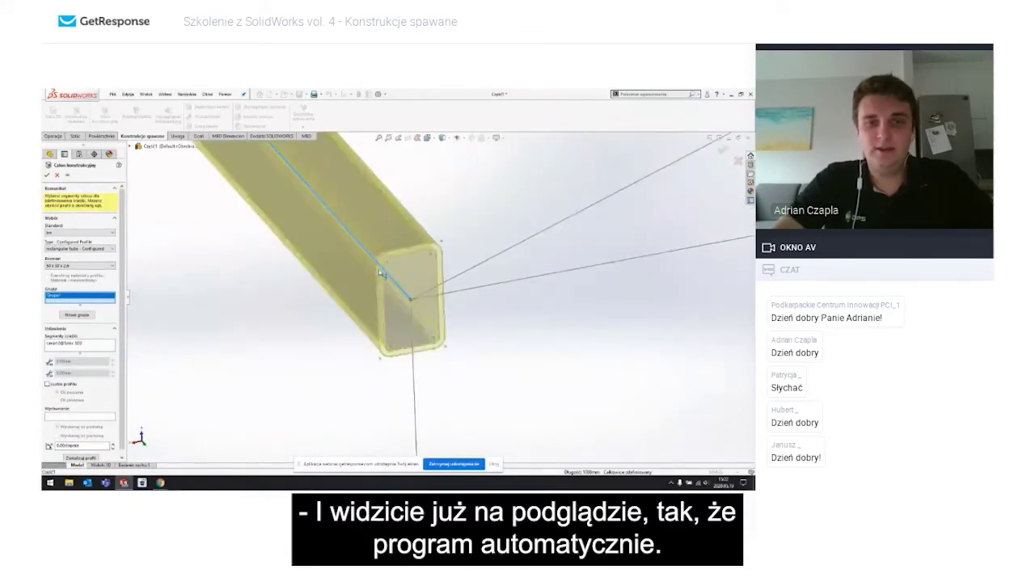
{"action": "scroll", "coordinate": [404, 261], "scroll_direction": "down", "scroll_amount": 2}
{"action": "scroll", "coordinate": [412, 283], "scroll_direction": "up", "scroll_amount": 2}
{"action": "scroll", "coordinate": [425, 293], "scroll_direction": "up", "scroll_amount": 2}
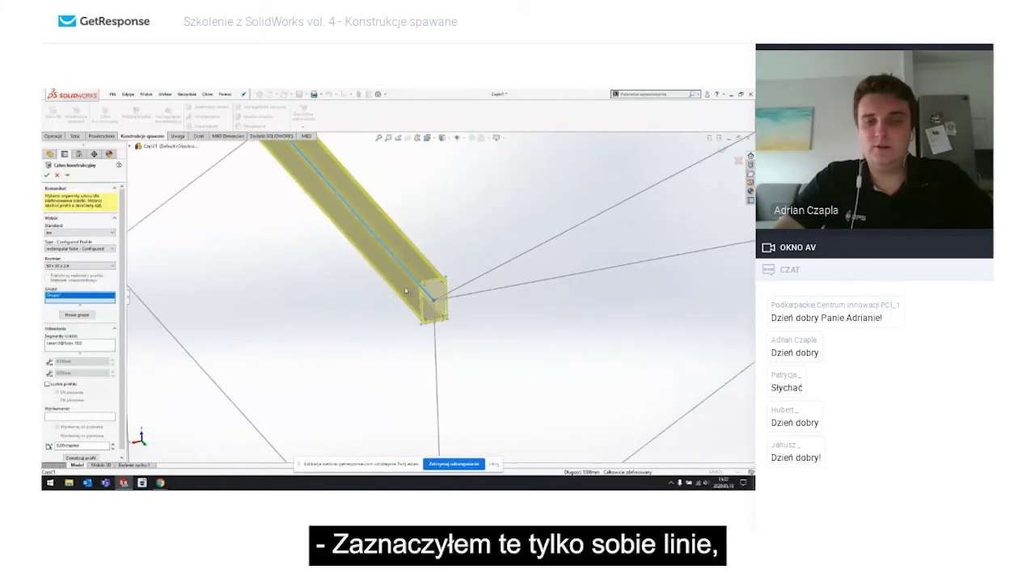
{"action": "scroll", "coordinate": [433, 293], "scroll_direction": "down", "scroll_amount": 2}
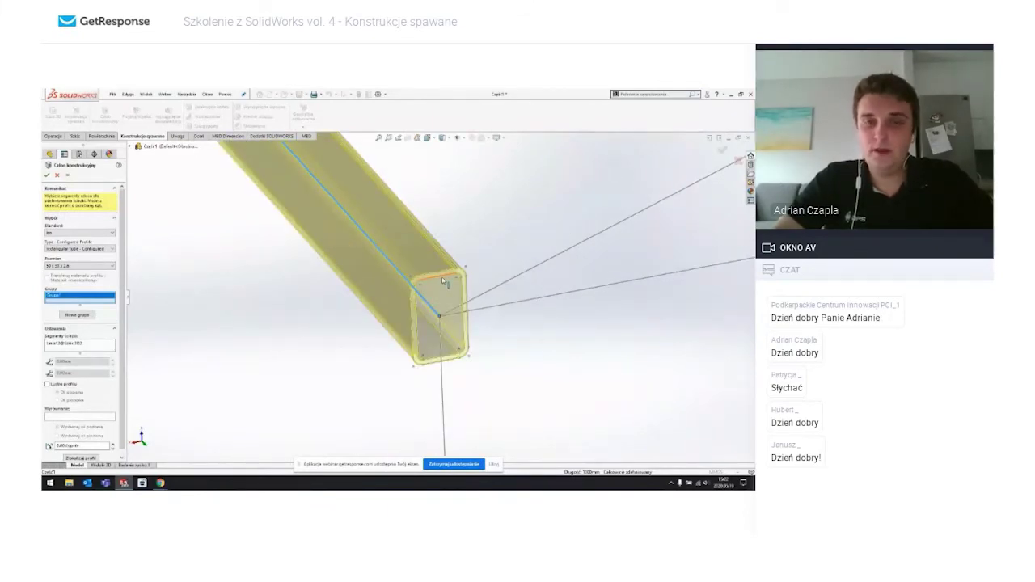
{"action": "scroll", "coordinate": [441, 278], "scroll_direction": "up", "scroll_amount": 1}
{"action": "scroll", "coordinate": [442, 277], "scroll_direction": "up", "scroll_amount": 1}
{"action": "scroll", "coordinate": [441, 278], "scroll_direction": "up", "scroll_amount": 2}
{"action": "scroll", "coordinate": [451, 258], "scroll_direction": "up", "scroll_amount": 1}
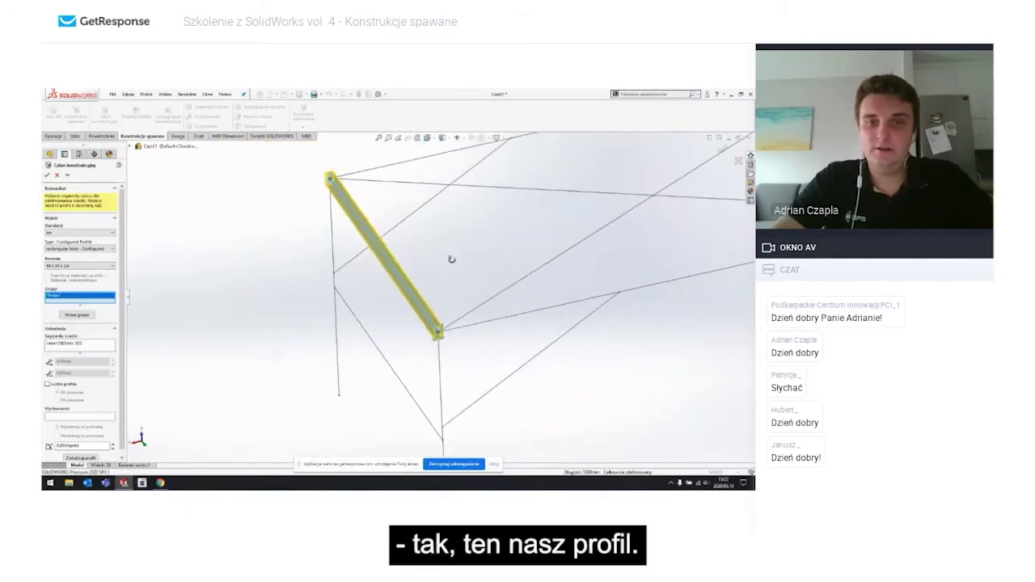
{"action": "scroll", "coordinate": [451, 259], "scroll_direction": "up", "scroll_amount": 2}
Step: Add the remaining three top-frame edges to Grupa1, closing the tube rectangle
{"action": "left_click", "coordinate": [440, 216]}
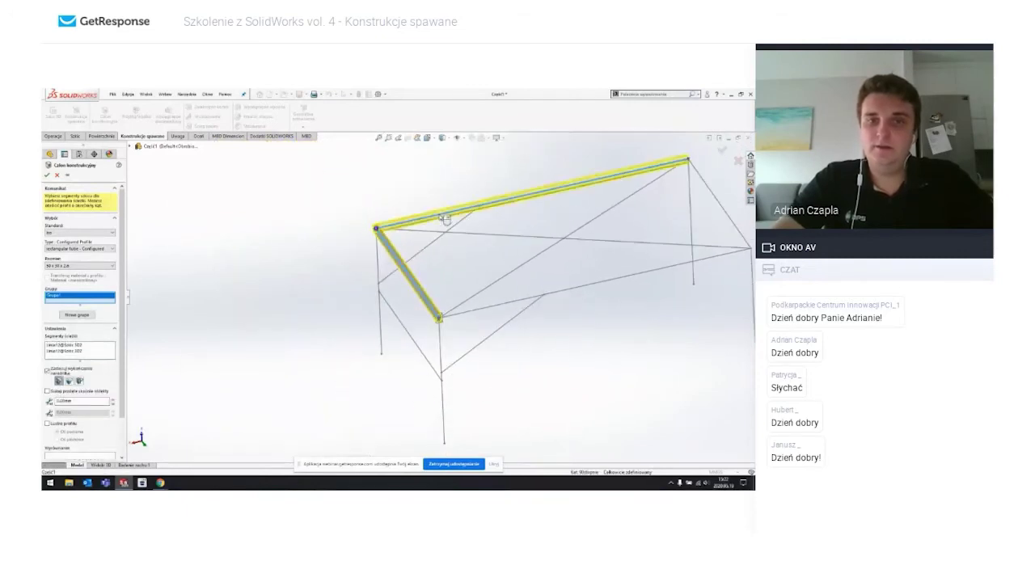
{"action": "left_click", "coordinate": [715, 201]}
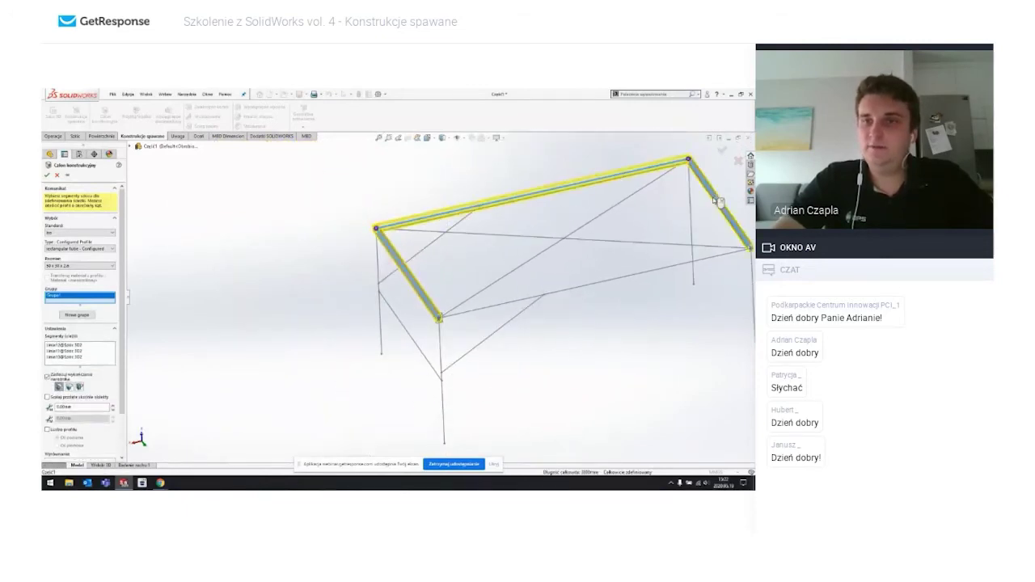
{"action": "left_click", "coordinate": [664, 273]}
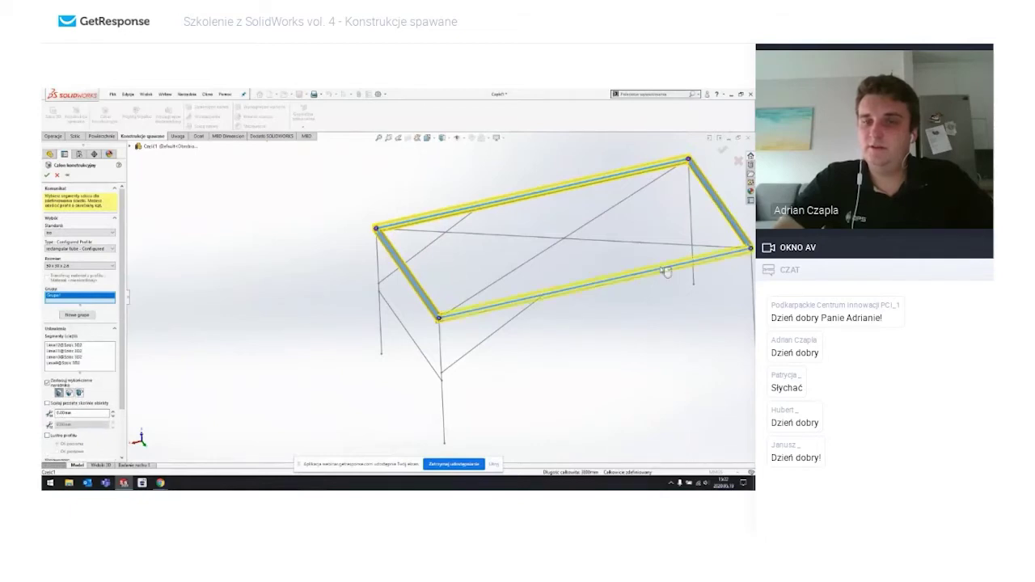
Step: Orbit and zoom around the top frame to inspect the 50 x 30 x 2.6 tube corner joints
{"action": "middle_click_drag", "start_coordinate": [596, 319], "coordinate": [596, 288]}
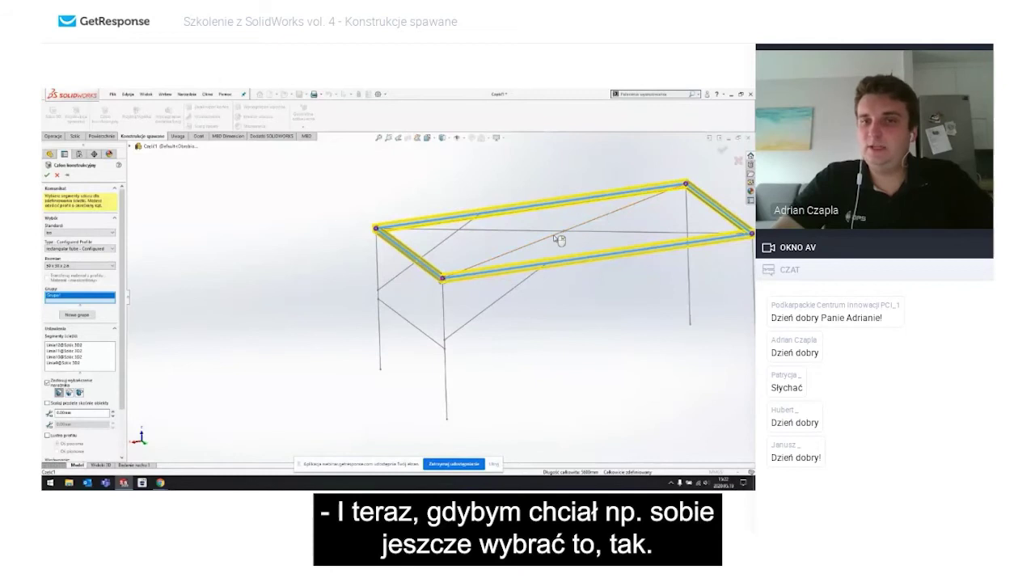
{"action": "middle_click_drag", "start_coordinate": [554, 240], "coordinate": [477, 240]}
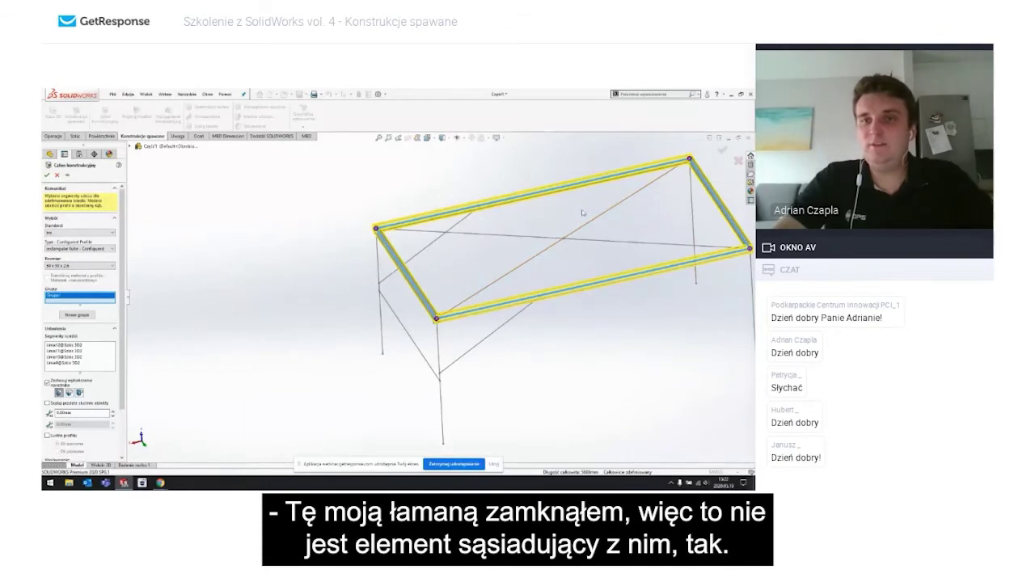
{"action": "mouse_move", "coordinate": [589, 240]}
{"action": "middle_mouse_down"}
{"action": "mouse_move", "coordinate": [526, 315]}
{"action": "mouse_move", "coordinate": [541, 297]}
{"action": "mouse_move", "coordinate": [468, 271]}
{"action": "middle_mouse_up"}
{"action": "scroll", "coordinate": [468, 272], "scroll_direction": "down", "scroll_amount": 2}
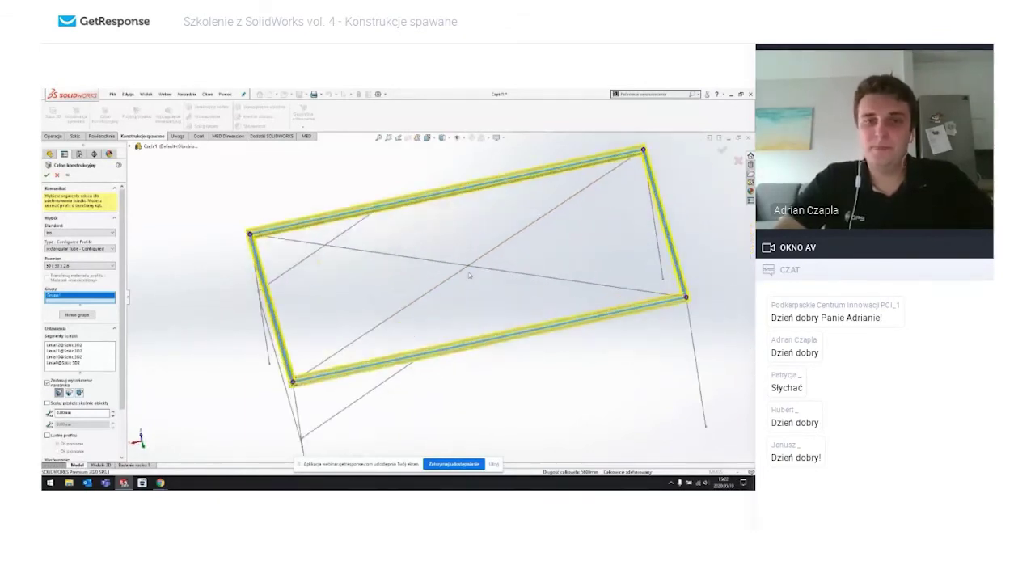
{"action": "scroll", "coordinate": [307, 378], "scroll_direction": "down", "scroll_amount": 4}
{"action": "scroll", "coordinate": [330, 332], "scroll_direction": "down", "scroll_amount": 2}
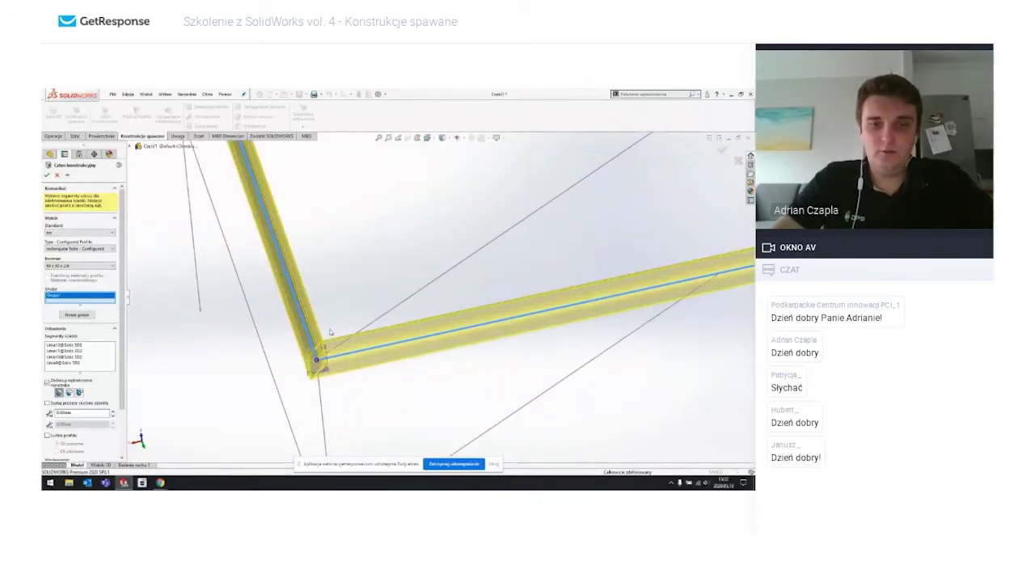
{"action": "middle_click_drag", "start_coordinate": [329, 331], "coordinate": [377, 362]}
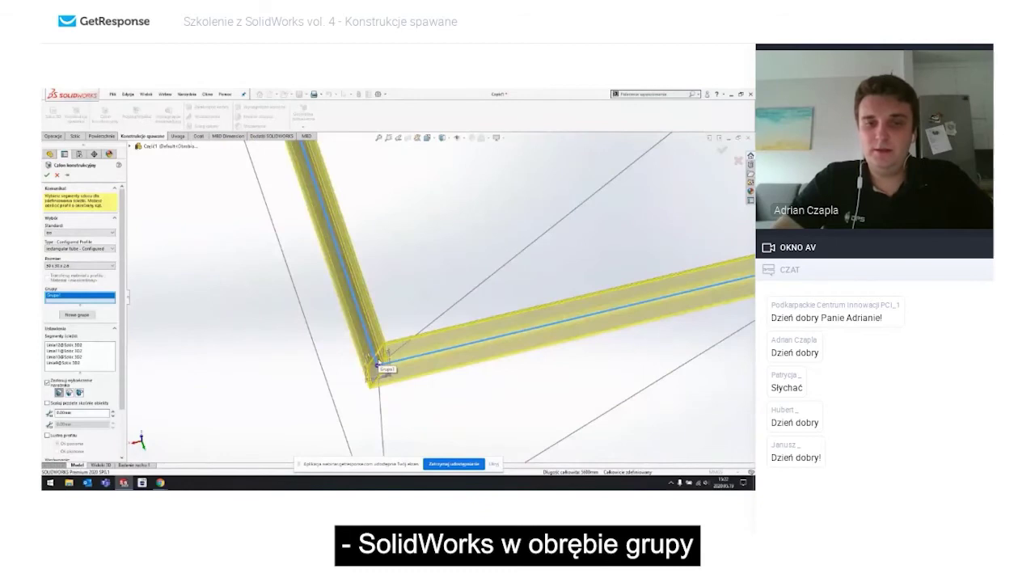
{"action": "scroll", "coordinate": [377, 364], "scroll_direction": "up", "scroll_amount": 2}
{"action": "scroll", "coordinate": [388, 348], "scroll_direction": "up", "scroll_amount": 2}
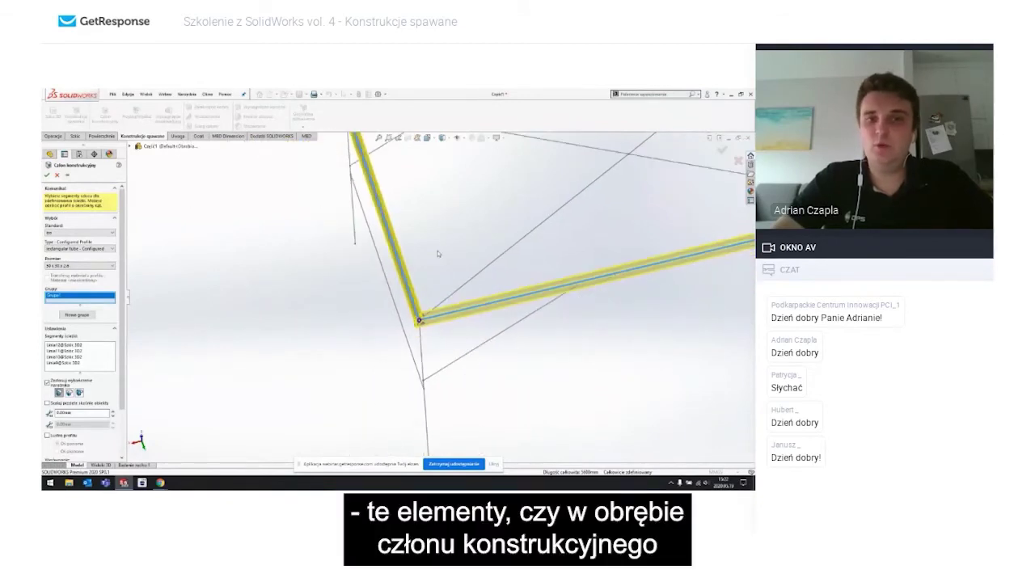
{"action": "scroll", "coordinate": [462, 257], "scroll_direction": "down", "scroll_amount": 2}
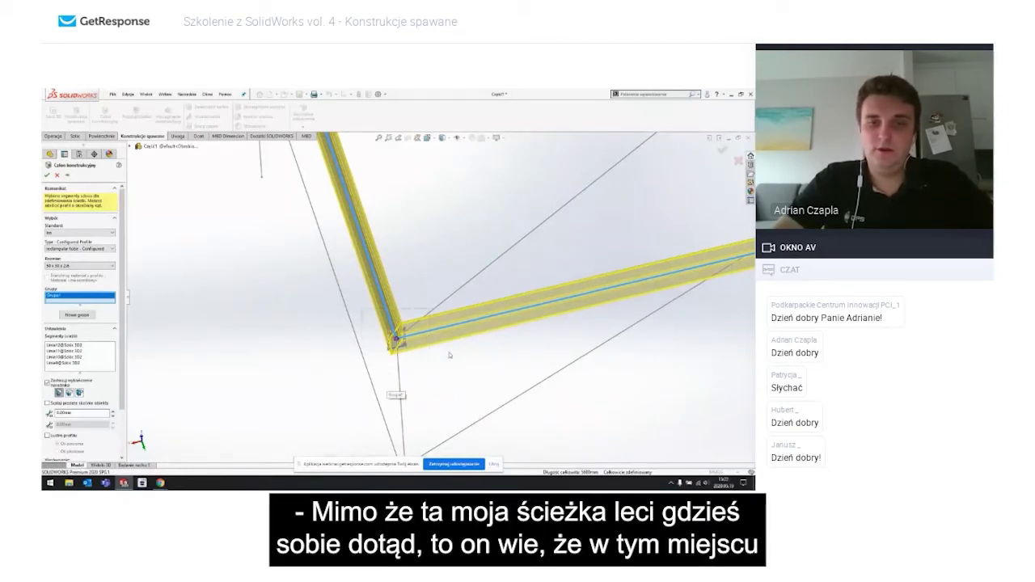
{"action": "scroll", "coordinate": [493, 273], "scroll_direction": "up", "scroll_amount": 3}
{"action": "scroll", "coordinate": [526, 242], "scroll_direction": "up", "scroll_amount": 2}
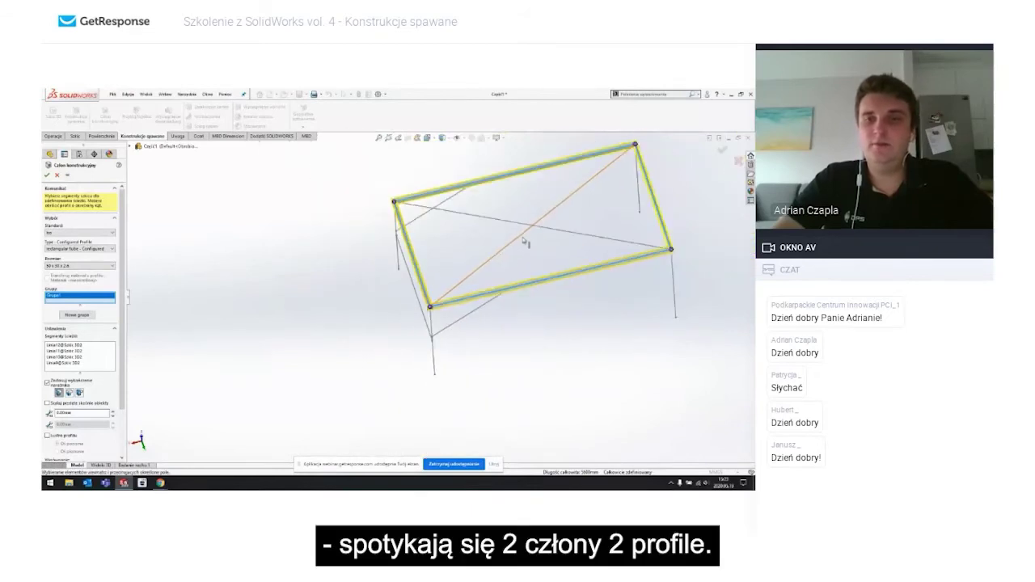
{"action": "scroll", "coordinate": [393, 202], "scroll_direction": "down", "scroll_amount": 4}
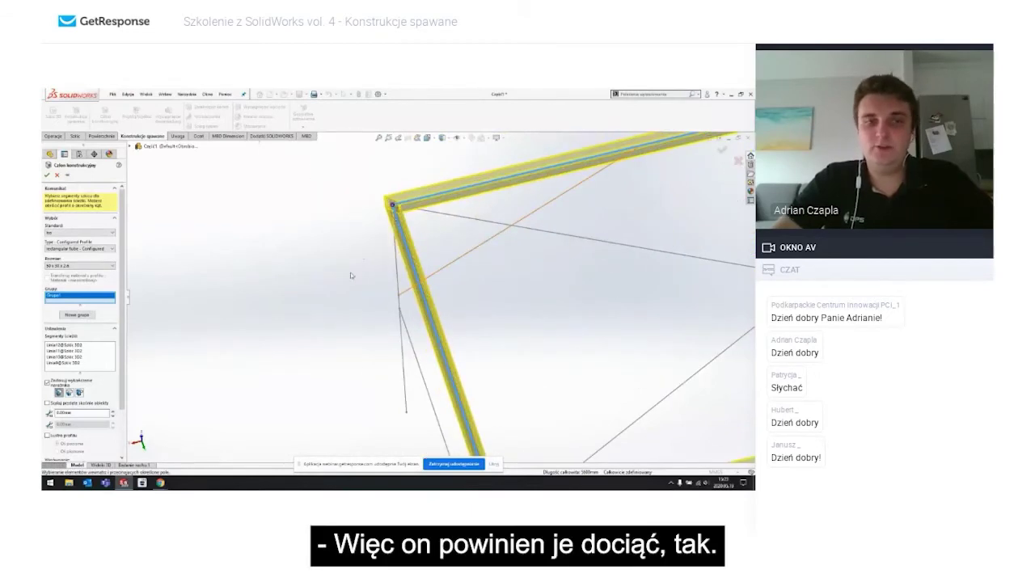
{"action": "scroll", "coordinate": [519, 297], "scroll_direction": "up", "scroll_amount": 3}
{"action": "scroll", "coordinate": [566, 305], "scroll_direction": "up", "scroll_amount": 3}
{"action": "scroll", "coordinate": [566, 311], "scroll_direction": "down", "scroll_amount": 3}
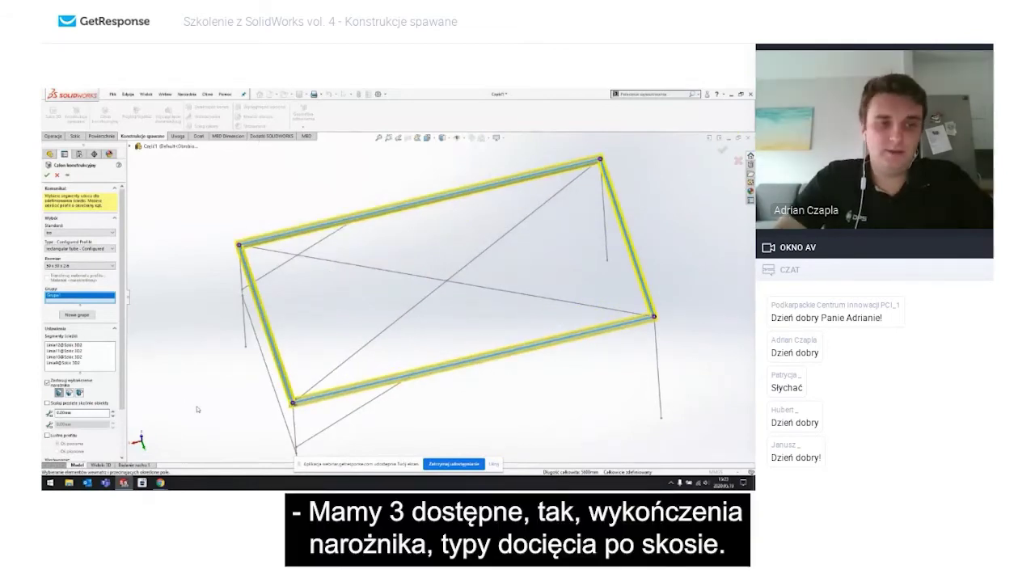
{"action": "scroll", "coordinate": [339, 394], "scroll_direction": "down", "scroll_amount": 4}
{"action": "scroll", "coordinate": [274, 393], "scroll_direction": "down", "scroll_amount": 2}
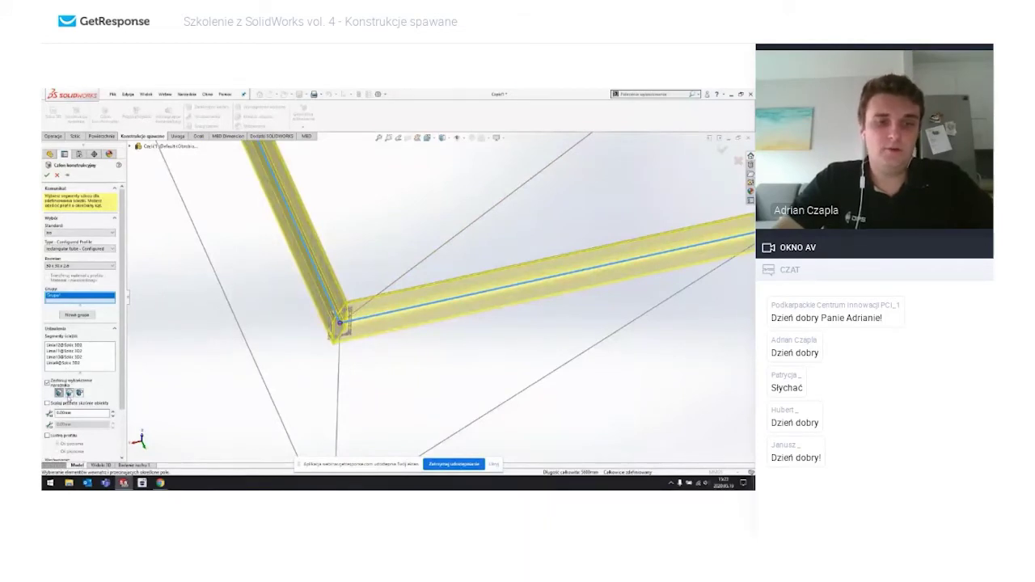
Step: Switch the member corner treatment to the third trim style and zoom in on the joints
{"action": "left_click", "coordinate": [69, 393]}
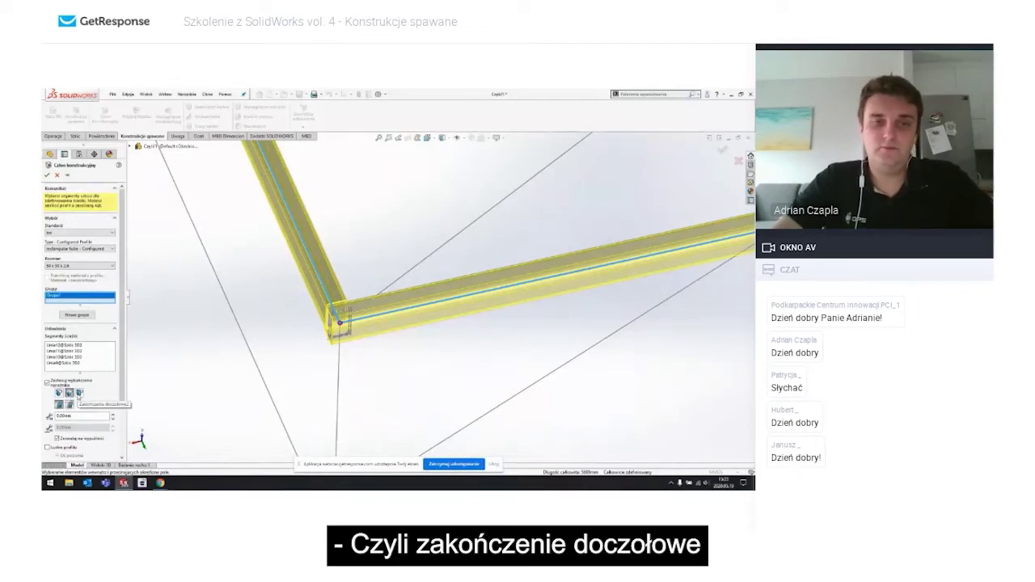
{"action": "left_click", "coordinate": [79, 393]}
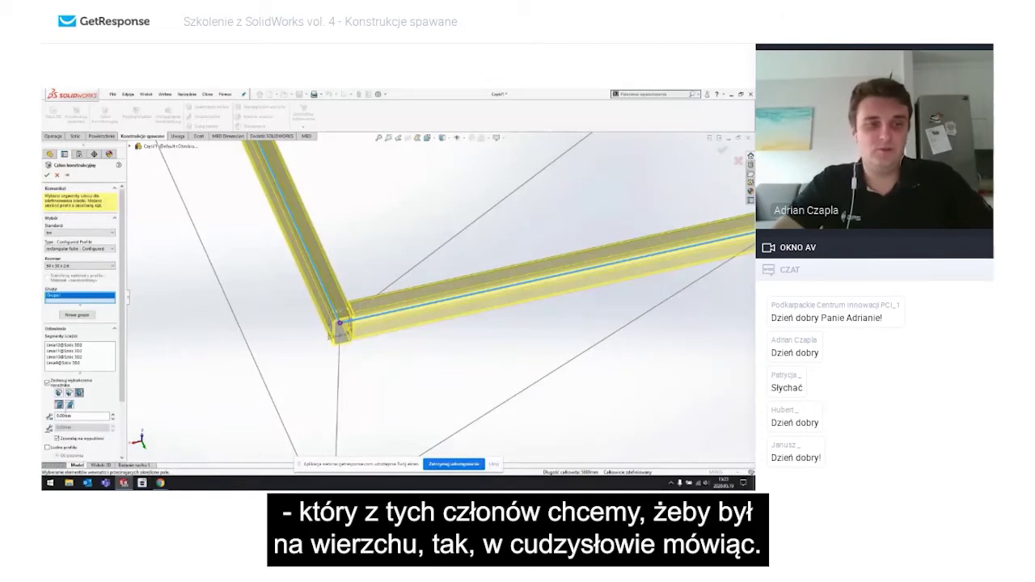
{"action": "scroll", "coordinate": [363, 289], "scroll_direction": "down", "scroll_amount": 2}
{"action": "scroll", "coordinate": [363, 289], "scroll_direction": "down", "scroll_amount": 3}
{"action": "scroll", "coordinate": [346, 258], "scroll_direction": "down", "scroll_amount": 1}
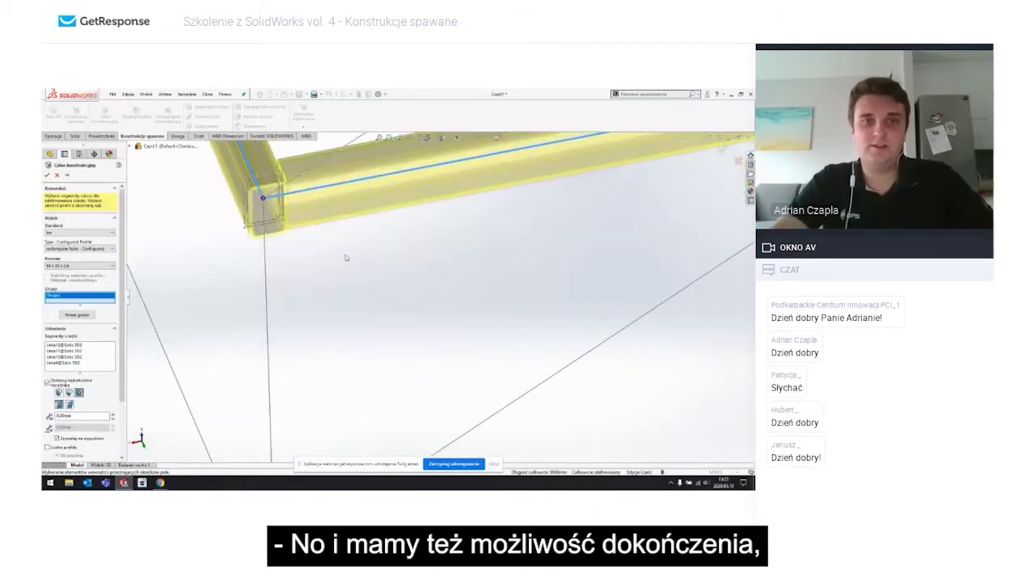
{"action": "scroll", "coordinate": [346, 257], "scroll_direction": "down", "scroll_amount": 1}
{"action": "scroll", "coordinate": [347, 254], "scroll_direction": "down", "scroll_amount": 2}
{"action": "scroll", "coordinate": [348, 250], "scroll_direction": "down", "scroll_amount": 2}
{"action": "scroll", "coordinate": [349, 249], "scroll_direction": "down", "scroll_amount": 1}
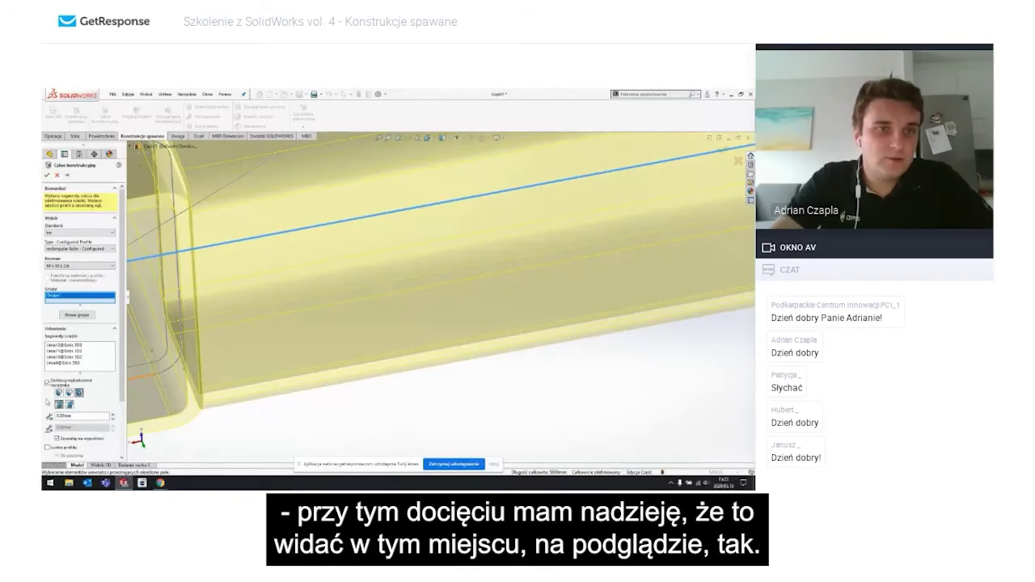
{"action": "scroll", "coordinate": [256, 227], "scroll_direction": "up", "scroll_amount": 5}
{"action": "scroll", "coordinate": [255, 226], "scroll_direction": "down", "scroll_amount": 10}
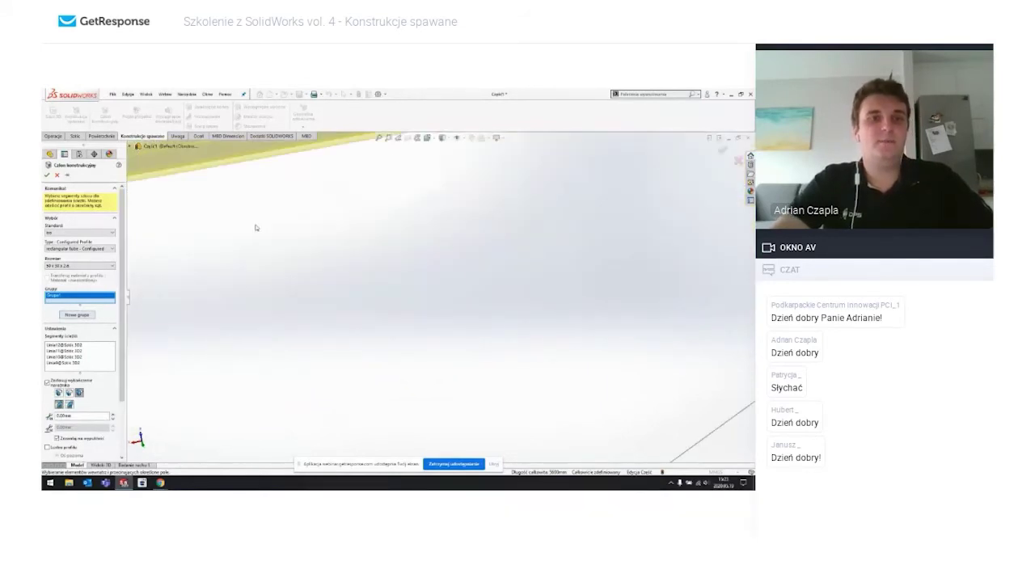
{"action": "scroll", "coordinate": [299, 196], "scroll_direction": "up", "scroll_amount": 5}
{"action": "scroll", "coordinate": [291, 202], "scroll_direction": "down", "scroll_amount": 2}
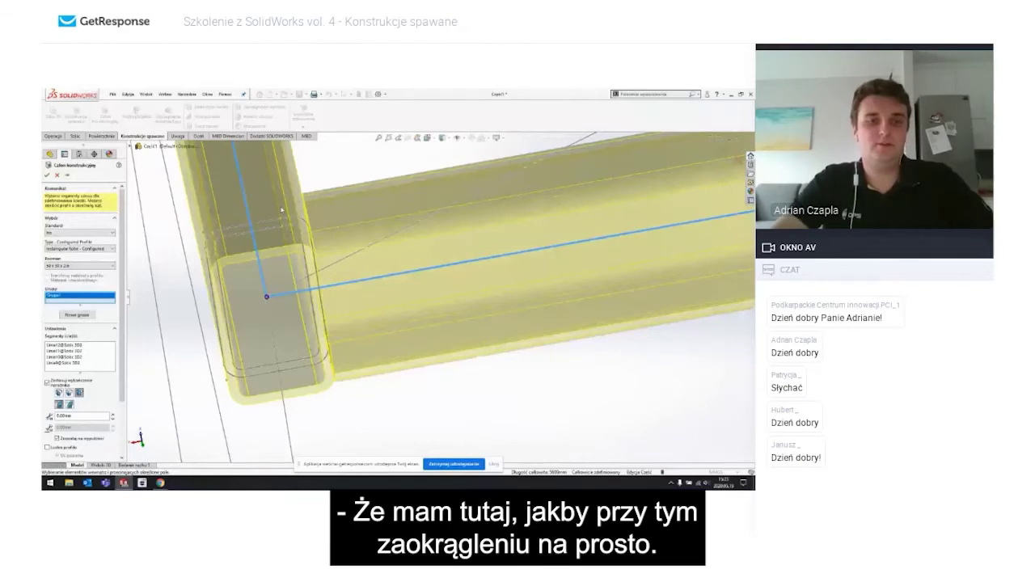
Step: Change the tube corner trim option again and view both long top members
{"action": "middle_click_drag", "start_coordinate": [282, 210], "coordinate": [188, 116], "text": "ctrl"}
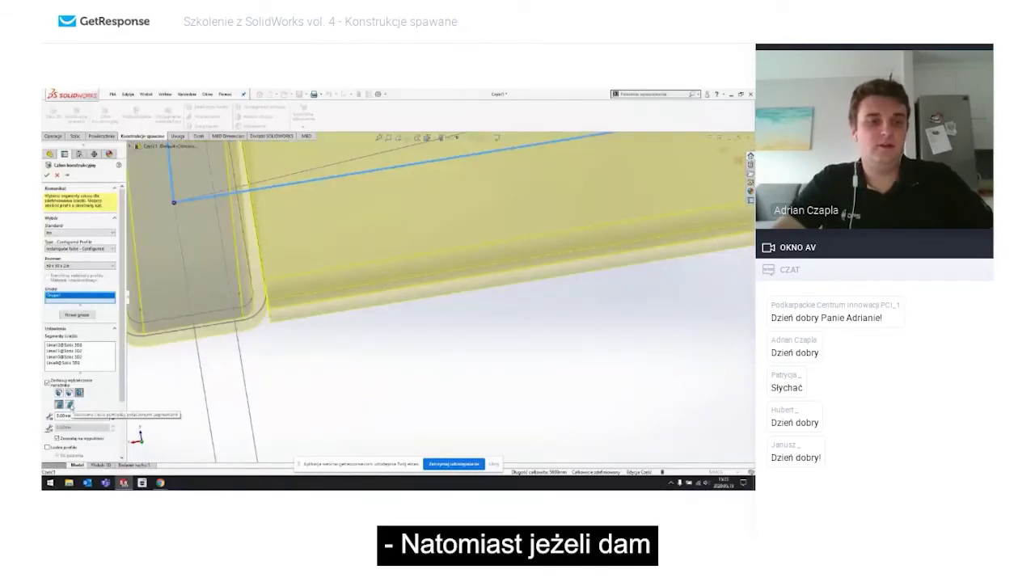
{"action": "left_click", "coordinate": [69, 405]}
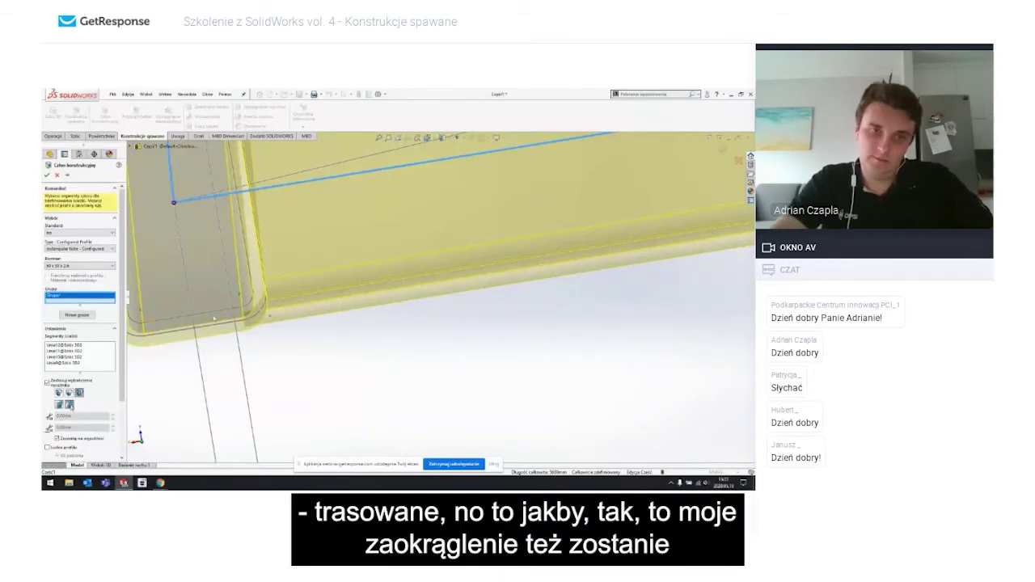
{"action": "scroll", "coordinate": [460, 303], "scroll_direction": "up", "scroll_amount": 3}
{"action": "scroll", "coordinate": [460, 303], "scroll_direction": "up", "scroll_amount": 2}
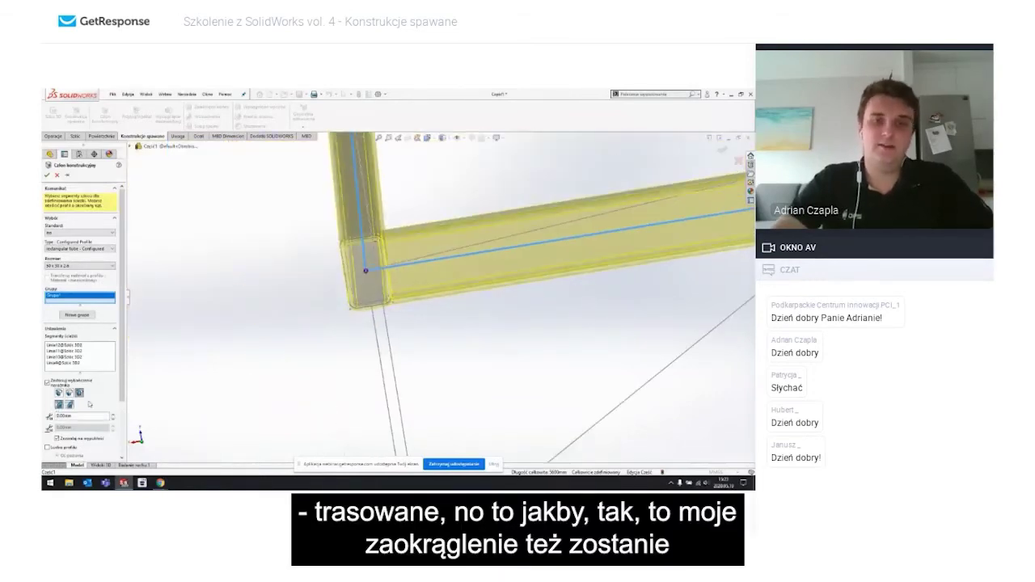
{"action": "mouse_move", "coordinate": [270, 352]}
{"action": "middle_mouse_down"}
{"action": "mouse_move", "coordinate": [471, 324]}
{"action": "mouse_move", "coordinate": [593, 288]}
{"action": "middle_mouse_up"}
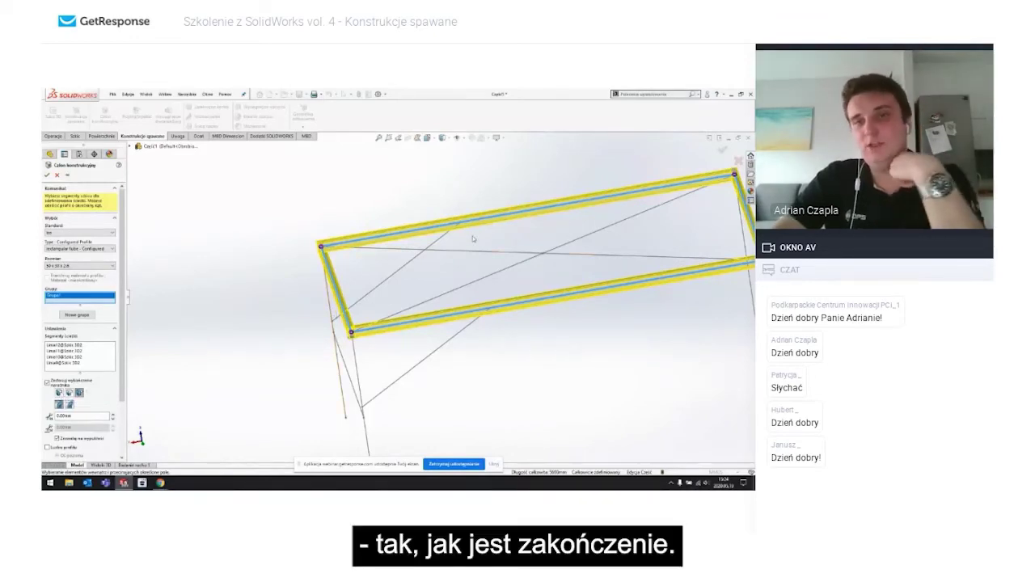
Step: Create Grupa2 holding the four vertical leg lines as rectangular tube members
{"action": "left_click", "coordinate": [77, 315]}
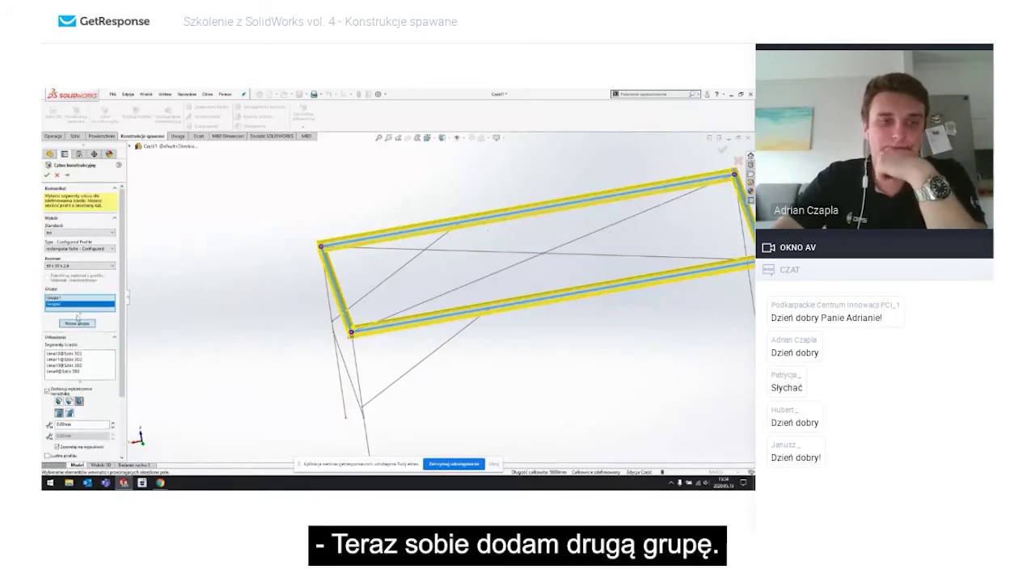
{"action": "middle_click_drag", "start_coordinate": [358, 365], "coordinate": [383, 358]}
{"action": "scroll", "coordinate": [419, 356], "scroll_direction": "up", "scroll_amount": 3}
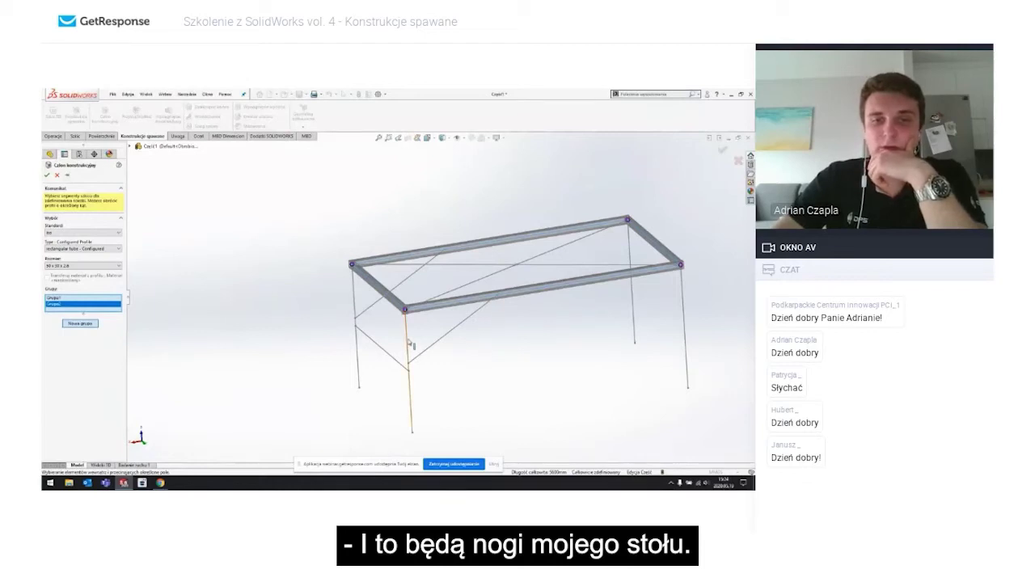
{"action": "left_click", "coordinate": [410, 345]}
{"action": "left_click", "coordinate": [356, 304]}
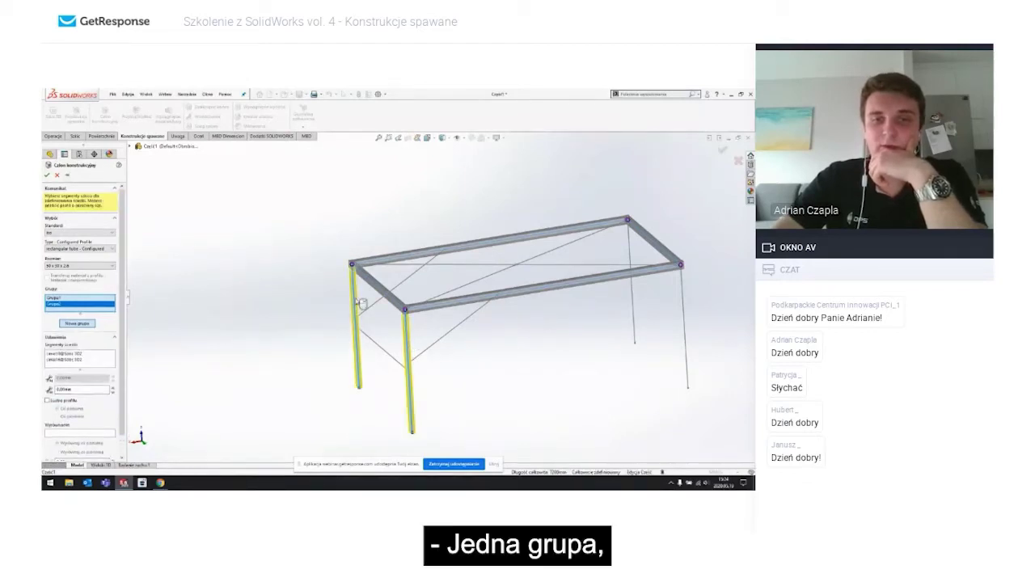
{"action": "left_click", "coordinate": [631, 242]}
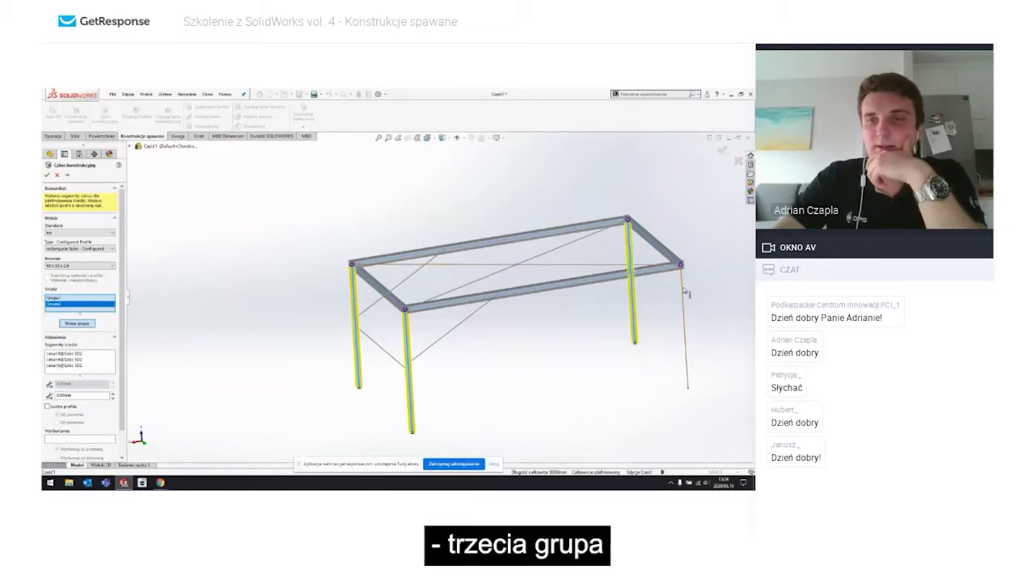
{"action": "left_click", "coordinate": [686, 292]}
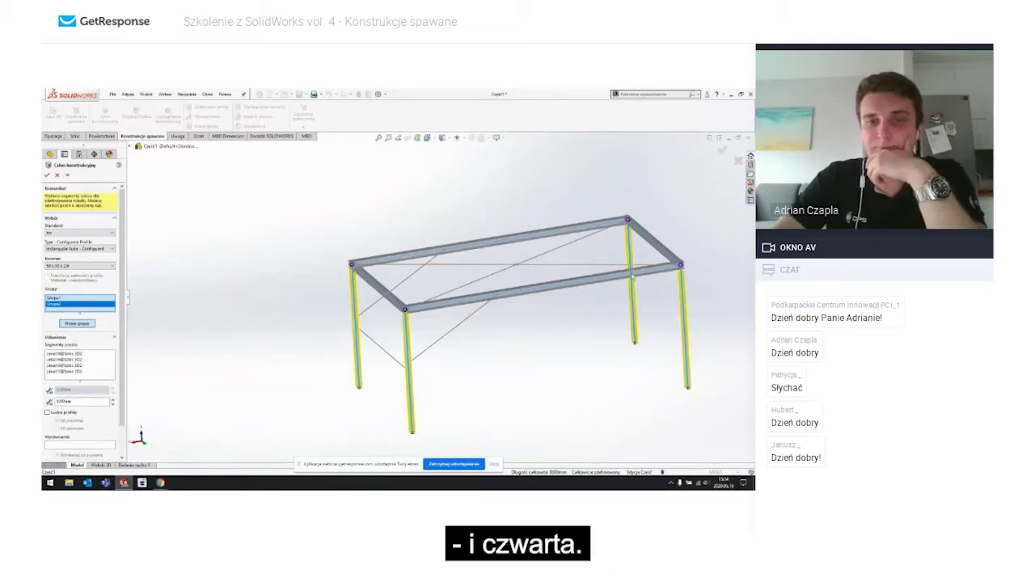
Step: Orbit around the frame and switch to the front view to check the leg corners
{"action": "middle_click_drag", "start_coordinate": [632, 276], "coordinate": [520, 270]}
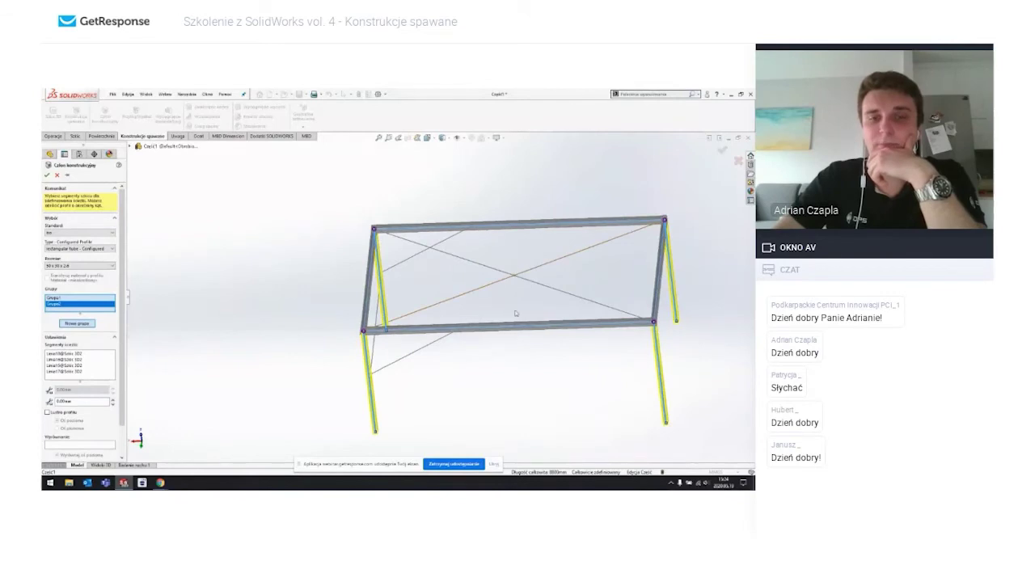
{"action": "scroll", "coordinate": [515, 313], "scroll_direction": "down", "scroll_amount": 3}
{"action": "scroll", "coordinate": [523, 282], "scroll_direction": "up", "scroll_amount": 4}
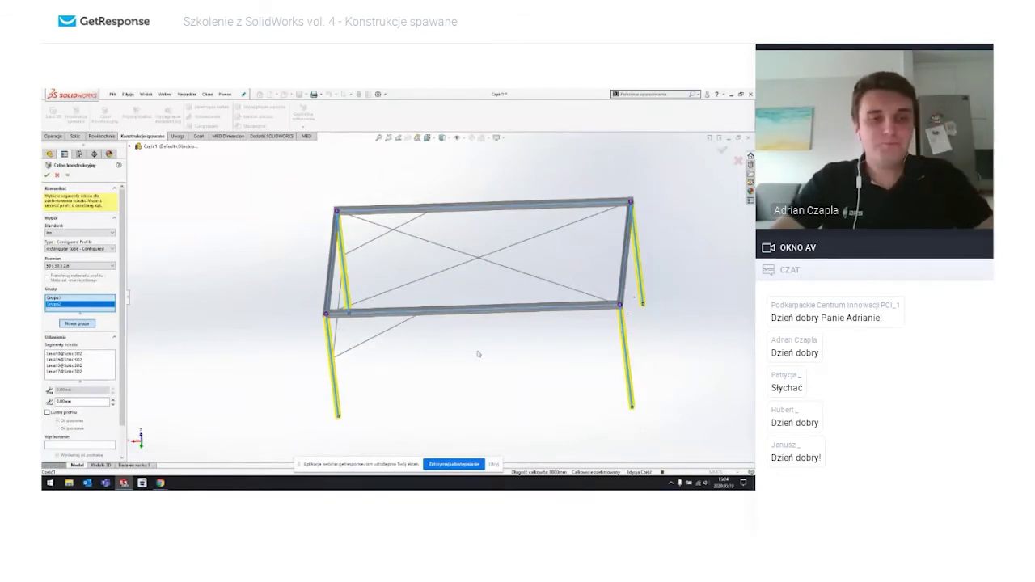
{"action": "mouse_move", "coordinate": [478, 354]}
{"action": "middle_mouse_down"}
{"action": "mouse_move", "coordinate": [429, 307]}
{"action": "mouse_move", "coordinate": [436, 302]}
{"action": "middle_mouse_up"}
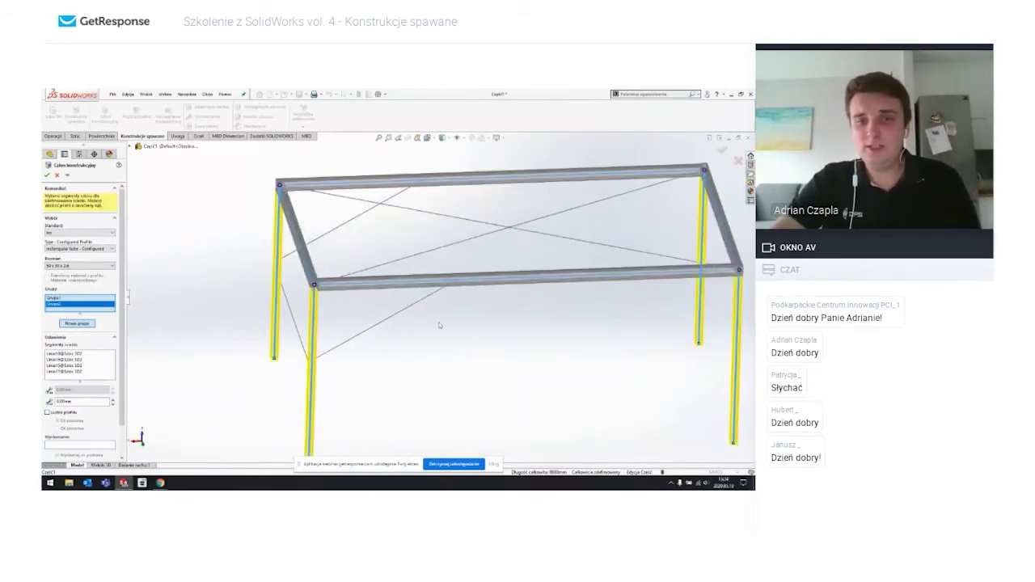
{"action": "scroll", "coordinate": [355, 291], "scroll_direction": "down", "scroll_amount": 3}
{"action": "scroll", "coordinate": [355, 291], "scroll_direction": "down", "scroll_amount": 3}
{"action": "mouse_move", "coordinate": [332, 270]}
{"action": "middle_mouse_down"}
{"action": "mouse_move", "coordinate": [362, 228]}
{"action": "mouse_move", "coordinate": [169, 386]}
{"action": "middle_mouse_up"}
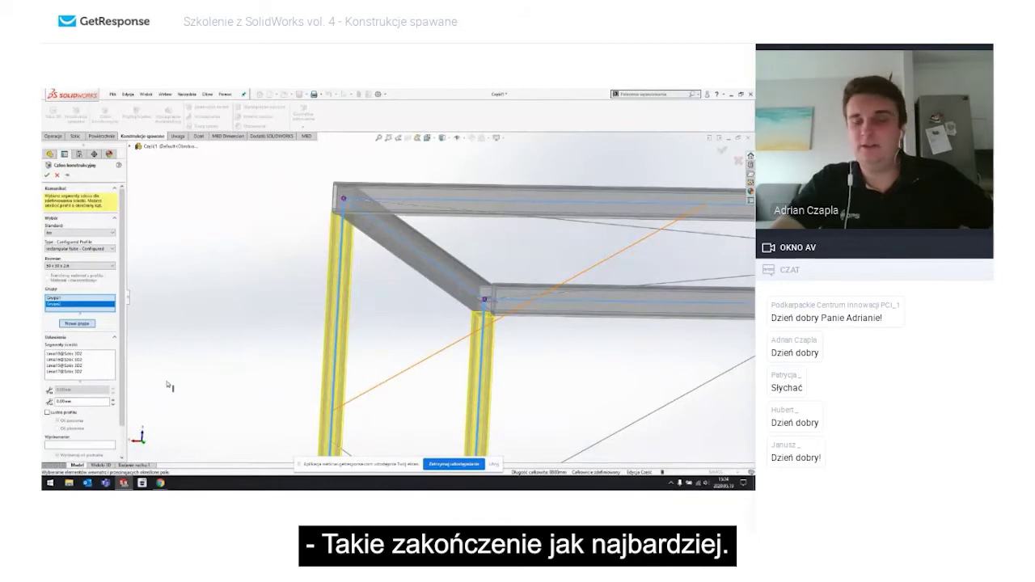
{"action": "middle_click_drag", "start_coordinate": [169, 386], "coordinate": [580, 333]}
{"action": "key", "text": "ctrl+1"}
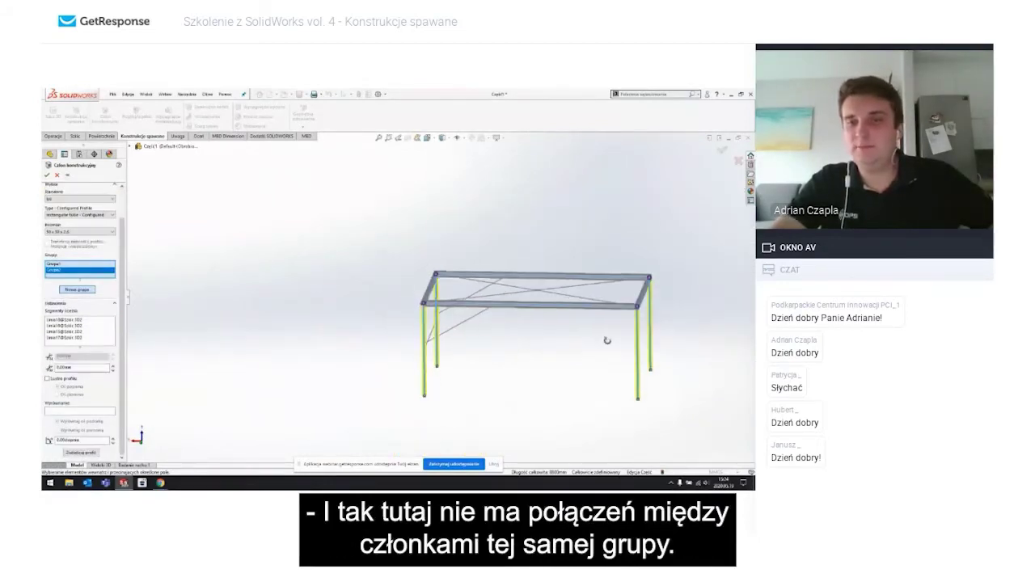
{"action": "scroll", "coordinate": [275, 322], "scroll_direction": "down", "scroll_amount": 3}
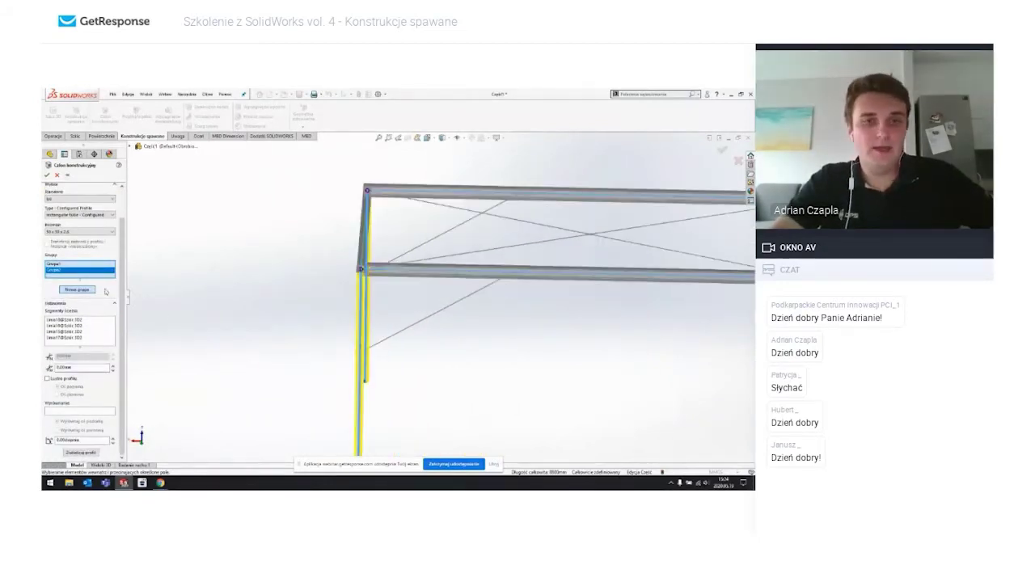
Step: Create Grupa3 containing the first diagonal brace line
{"action": "left_click", "coordinate": [85, 297]}
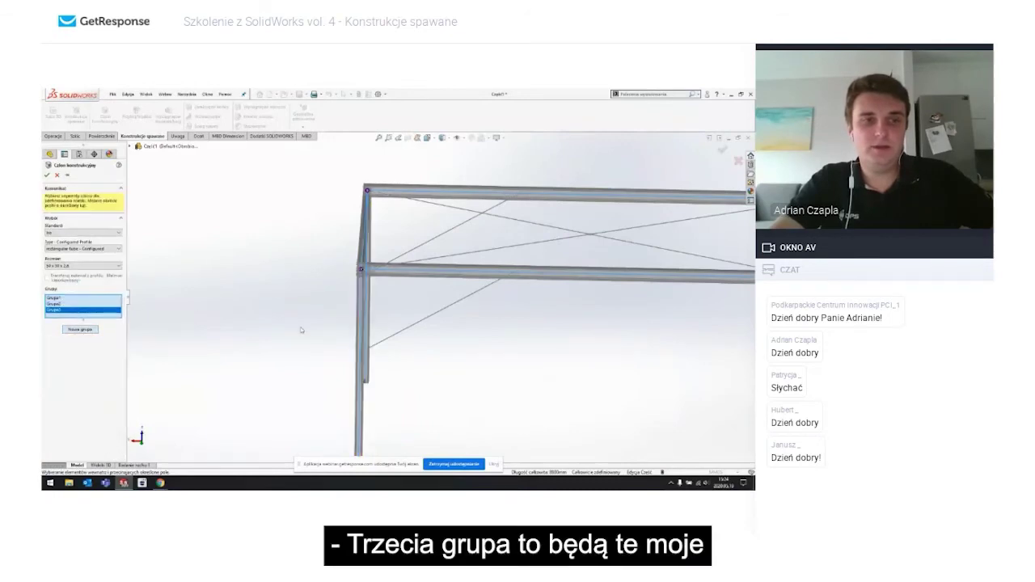
{"action": "scroll", "coordinate": [433, 317], "scroll_direction": "up", "scroll_amount": 3}
{"action": "scroll", "coordinate": [552, 271], "scroll_direction": "down", "scroll_amount": 2}
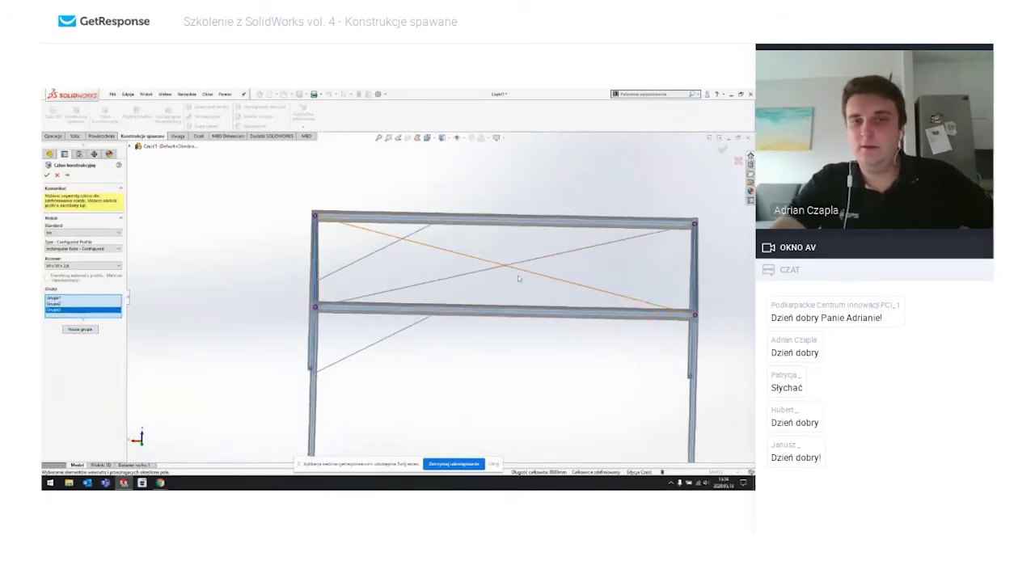
{"action": "left_click", "coordinate": [534, 257]}
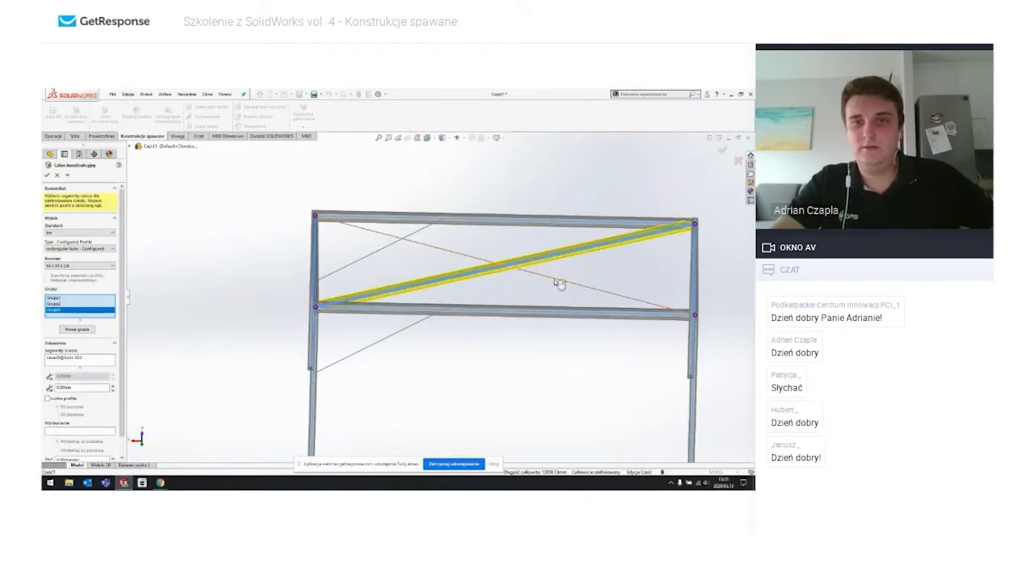
{"action": "mouse_move", "coordinate": [554, 278]}
{"action": "middle_mouse_down"}
{"action": "mouse_move", "coordinate": [545, 281]}
{"action": "mouse_move", "coordinate": [555, 289]}
{"action": "middle_mouse_up"}
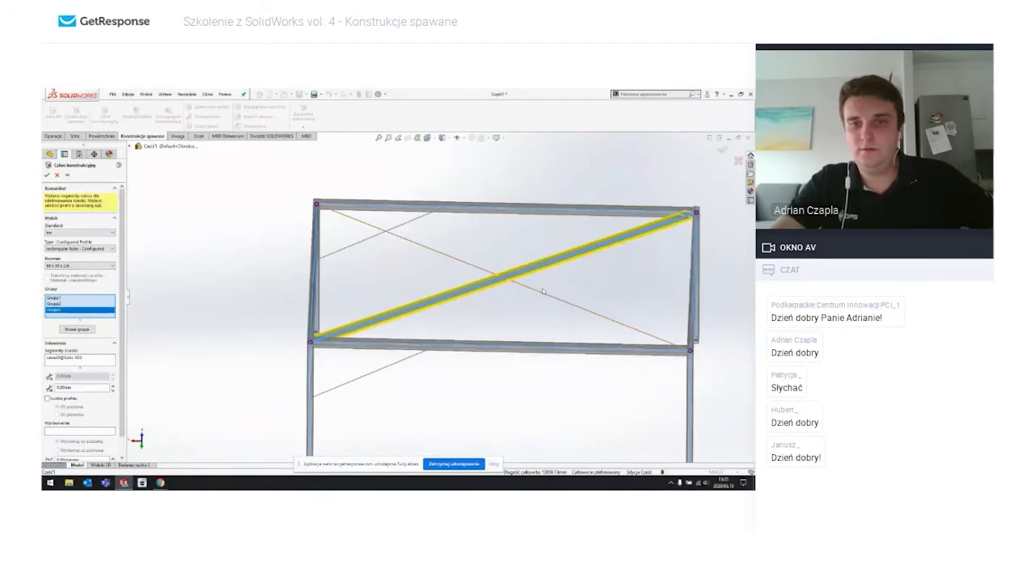
Step: Create Grupa4 containing the second crossing diagonal brace
{"action": "left_click", "coordinate": [77, 330]}
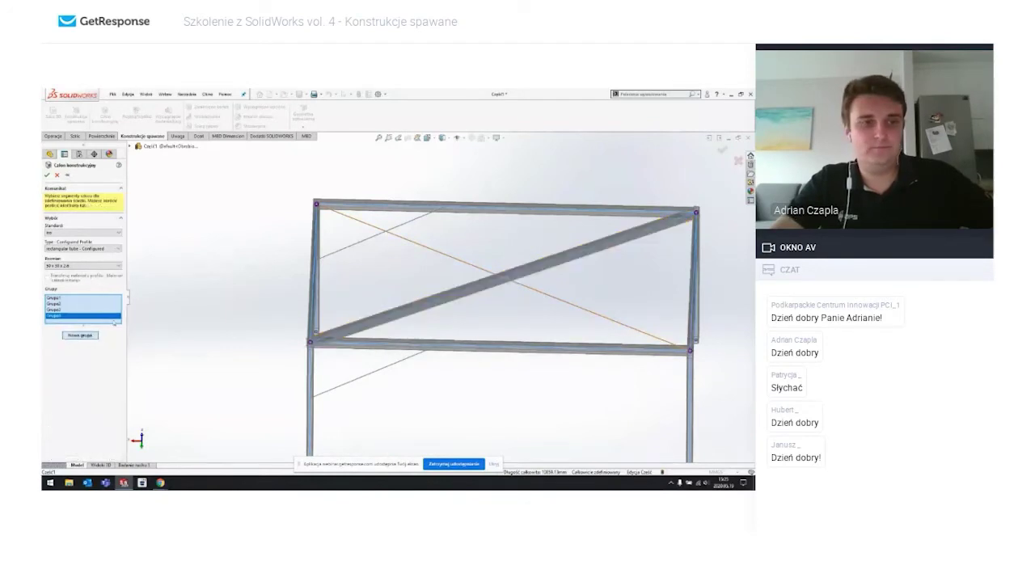
{"action": "left_click", "coordinate": [455, 260]}
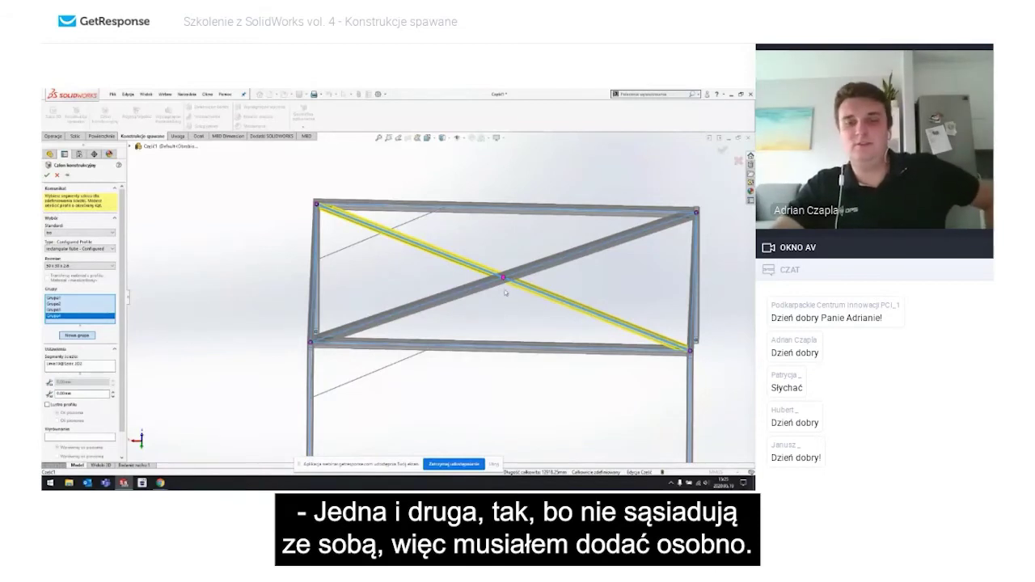
{"action": "scroll", "coordinate": [547, 275], "scroll_direction": "down", "scroll_amount": 2}
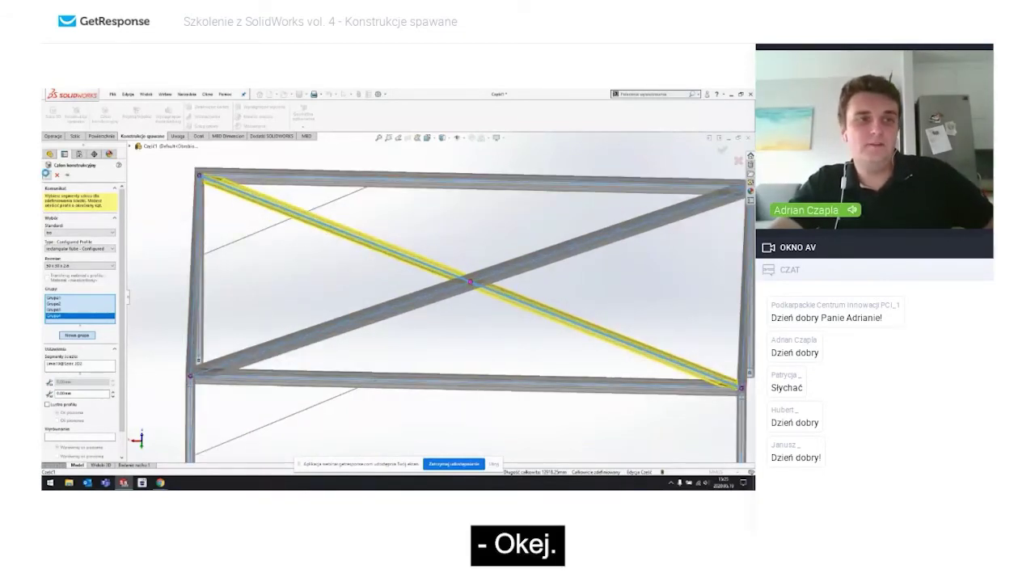
{"action": "key", "text": "Return"}
{"action": "scroll", "coordinate": [432, 250], "scroll_direction": "down", "scroll_amount": 2}
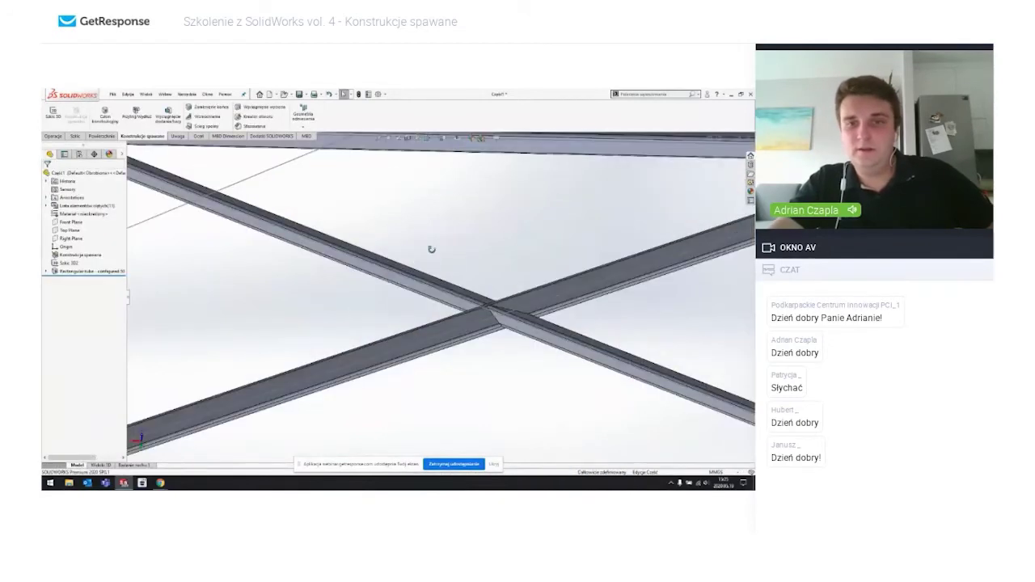
{"action": "mouse_move", "coordinate": [428, 245]}
{"action": "middle_mouse_down"}
{"action": "mouse_move", "coordinate": [412, 188]}
{"action": "mouse_move", "coordinate": [382, 219]}
{"action": "middle_mouse_up"}
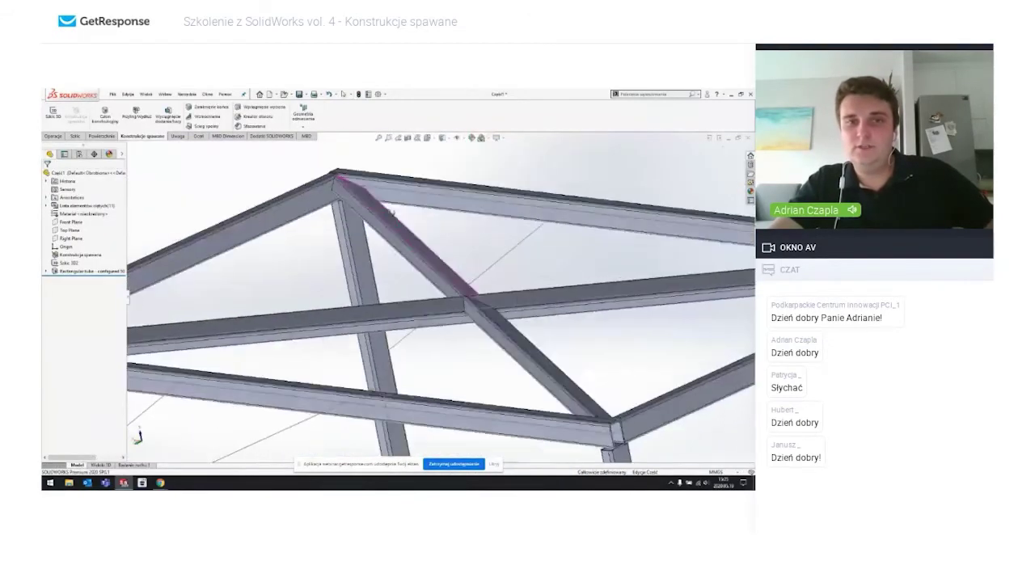
{"action": "scroll", "coordinate": [383, 224], "scroll_direction": "down", "scroll_amount": 2}
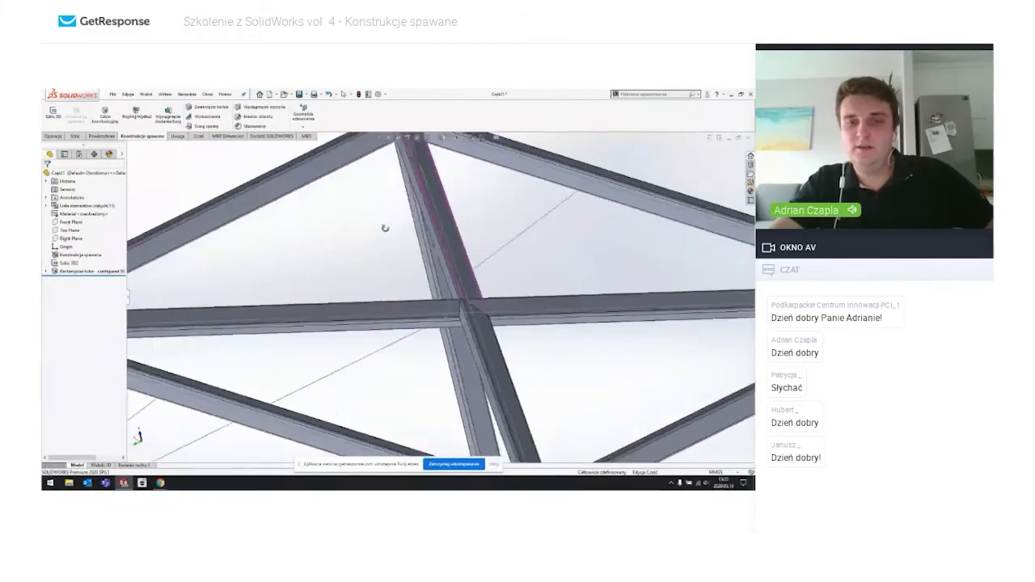
{"action": "scroll", "coordinate": [474, 308], "scroll_direction": "down", "scroll_amount": 3}
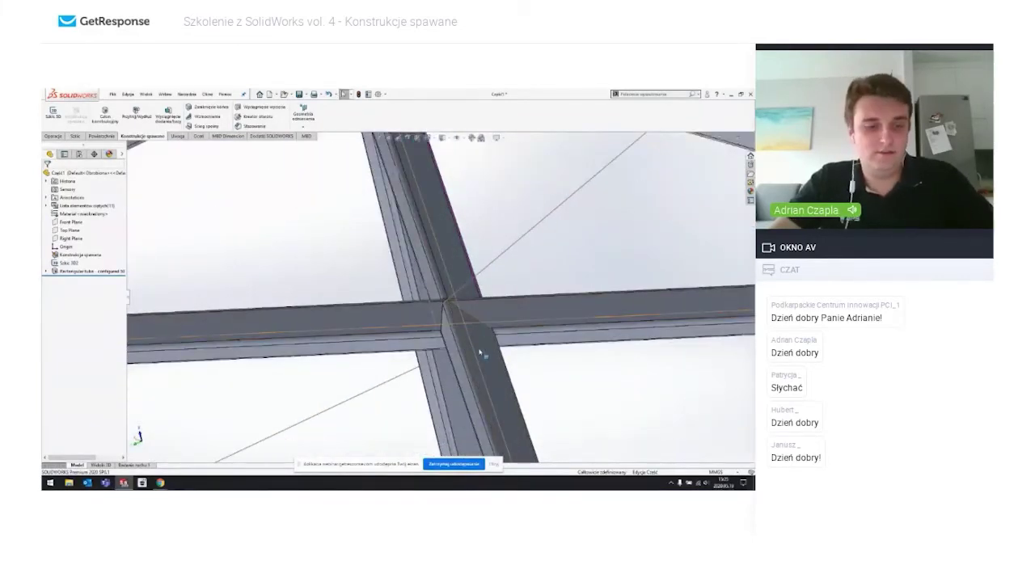
{"action": "scroll", "coordinate": [453, 332], "scroll_direction": "up", "scroll_amount": 1}
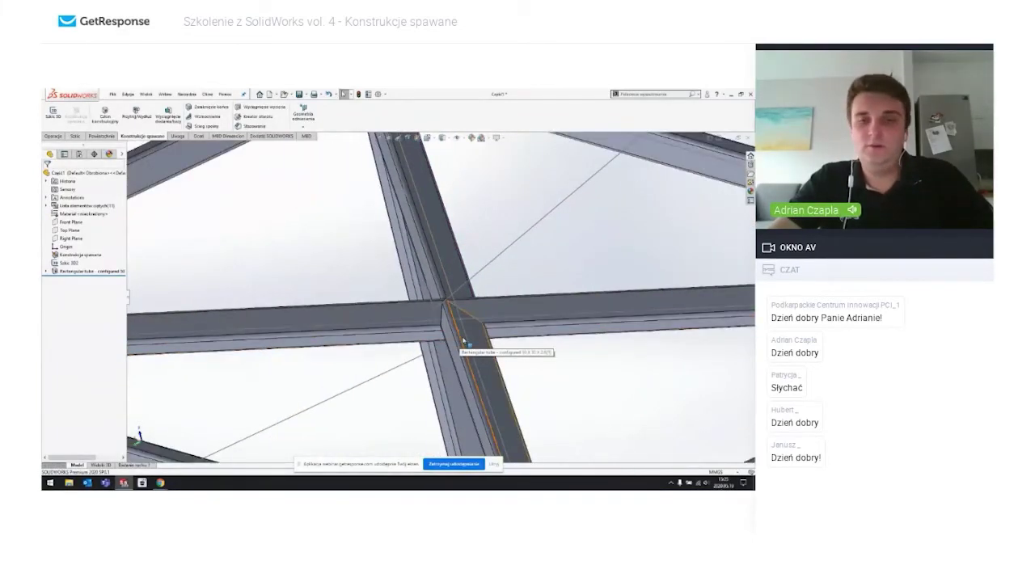
{"action": "scroll", "coordinate": [441, 315], "scroll_direction": "up", "scroll_amount": 2}
{"action": "scroll", "coordinate": [410, 173], "scroll_direction": "up", "scroll_amount": 1}
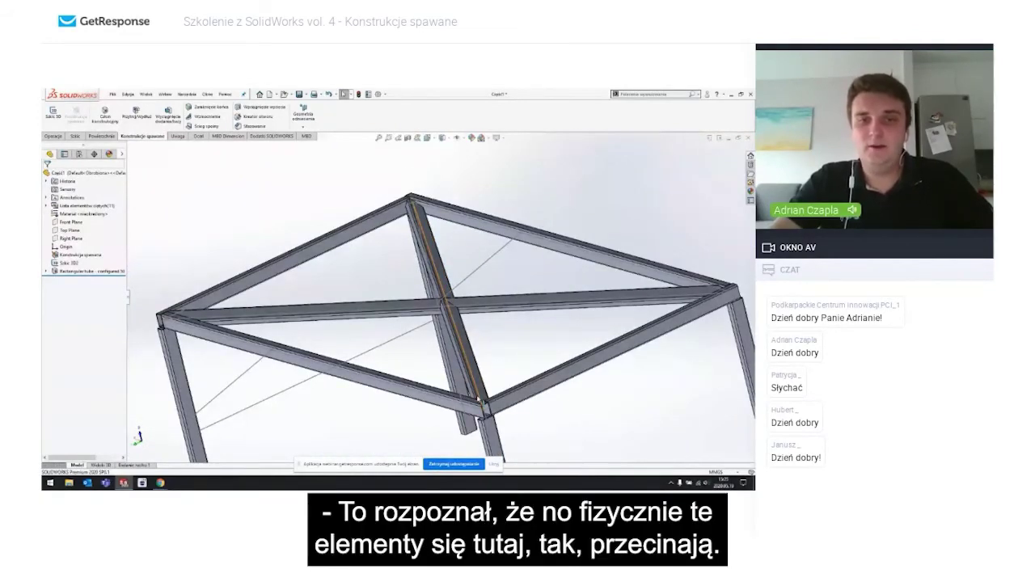
{"action": "middle_click_drag", "start_coordinate": [479, 399], "coordinate": [357, 285]}
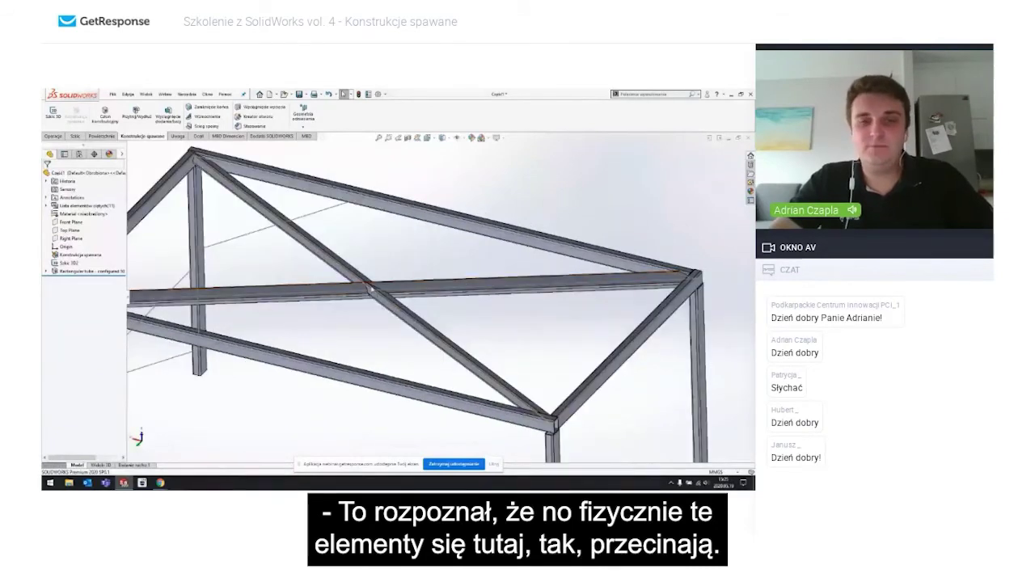
{"action": "scroll", "coordinate": [423, 282], "scroll_direction": "down", "scroll_amount": 2}
{"action": "scroll", "coordinate": [419, 290], "scroll_direction": "down", "scroll_amount": 2}
{"action": "scroll", "coordinate": [412, 298], "scroll_direction": "down", "scroll_amount": 2}
{"action": "middle_click_drag", "start_coordinate": [412, 296], "coordinate": [452, 300]}
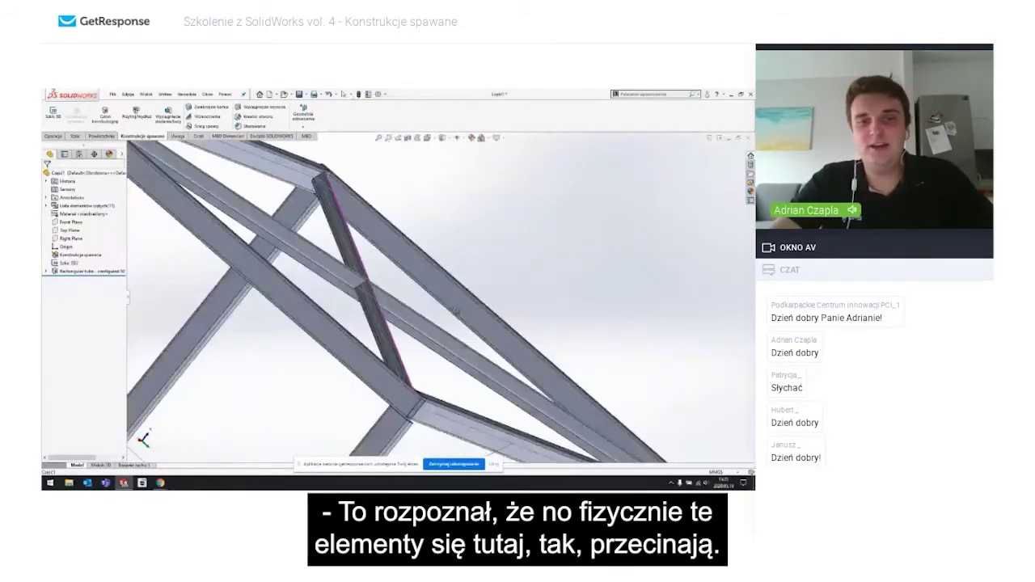
{"action": "scroll", "coordinate": [432, 340], "scroll_direction": "down", "scroll_amount": 3}
{"action": "scroll", "coordinate": [452, 307], "scroll_direction": "up", "scroll_amount": 3}
{"action": "scroll", "coordinate": [436, 319], "scroll_direction": "down", "scroll_amount": 3}
{"action": "scroll", "coordinate": [370, 287], "scroll_direction": "up", "scroll_amount": 1}
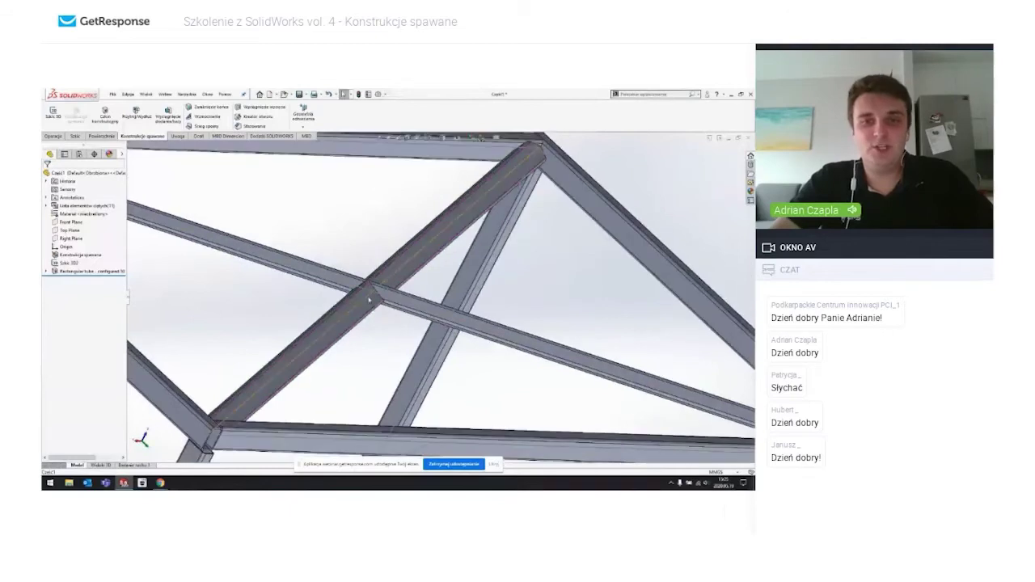
{"action": "scroll", "coordinate": [377, 294], "scroll_direction": "down", "scroll_amount": 2}
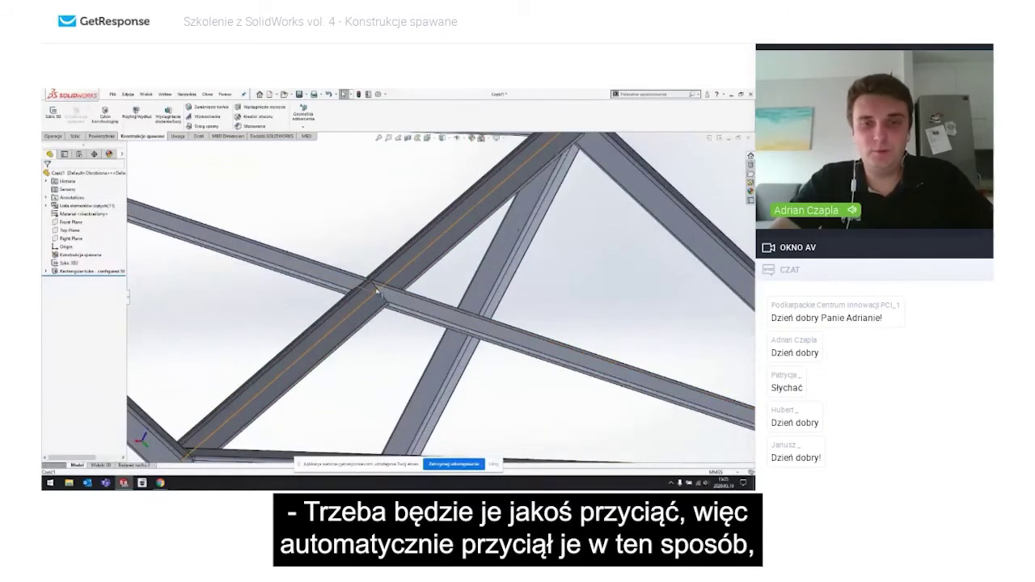
{"action": "scroll", "coordinate": [379, 296], "scroll_direction": "down", "scroll_amount": 2}
{"action": "middle_click_drag", "start_coordinate": [380, 300], "coordinate": [387, 304]}
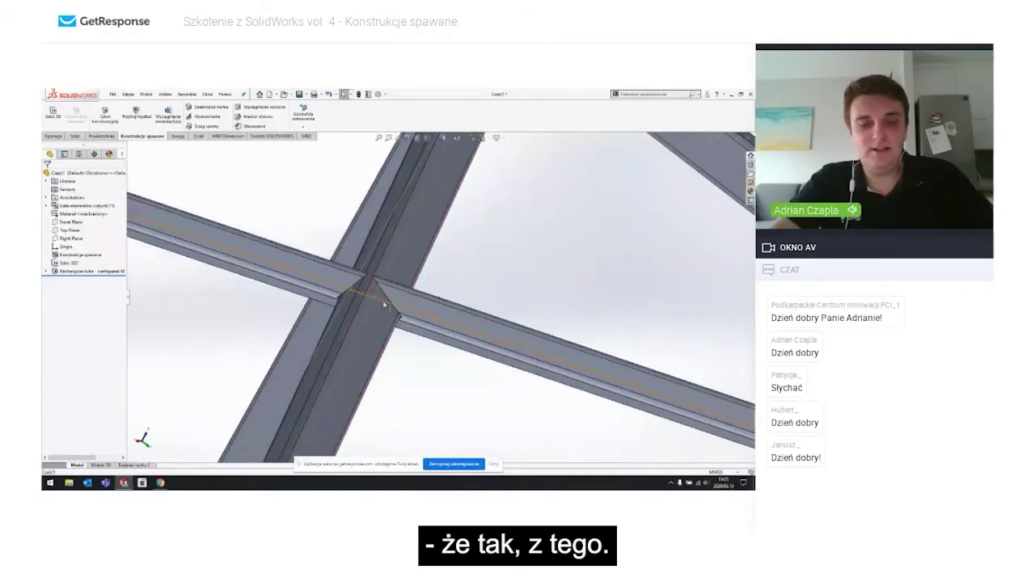
{"action": "key", "text": "Tab"}
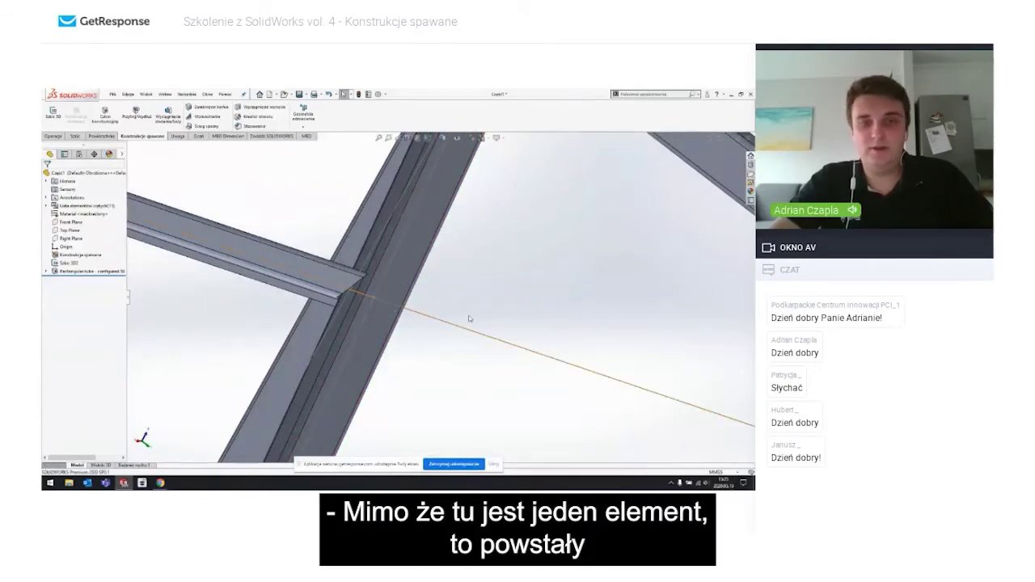
{"action": "key", "text": "shift+Tab"}
{"action": "middle_click_drag", "start_coordinate": [469, 319], "coordinate": [501, 332]}
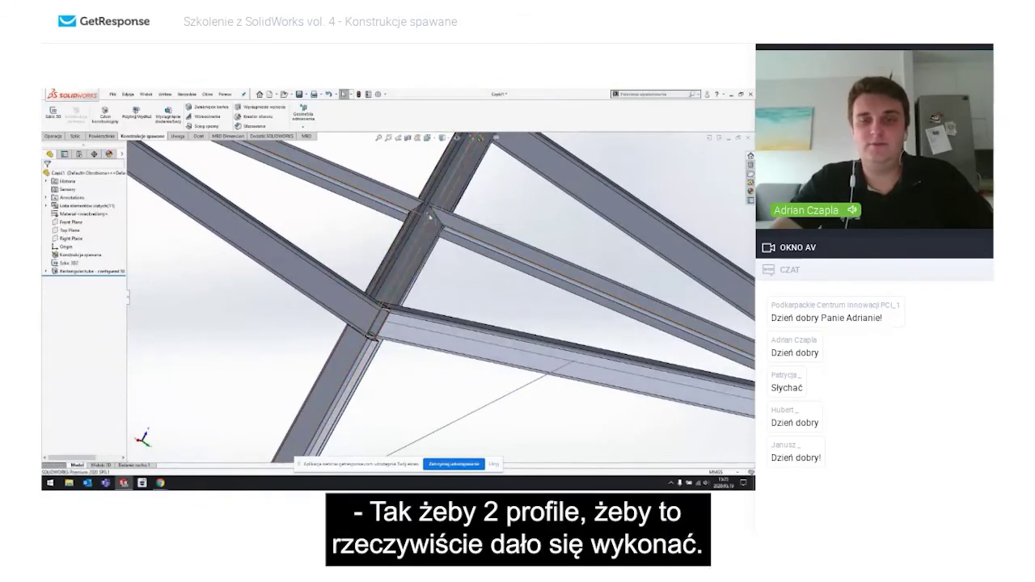
{"action": "mouse_move", "coordinate": [428, 216]}
{"action": "middle_mouse_down"}
{"action": "mouse_move", "coordinate": [454, 242]}
{"action": "mouse_move", "coordinate": [437, 290]}
{"action": "middle_mouse_up"}
{"action": "key", "text": "f"}
{"action": "scroll", "coordinate": [435, 289], "scroll_direction": "down", "scroll_amount": 3}
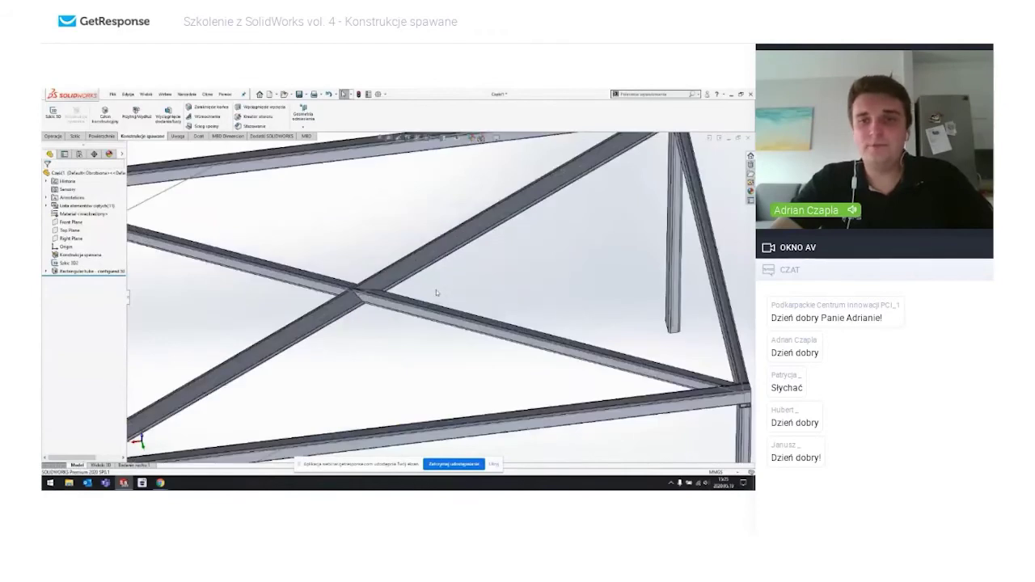
{"action": "scroll", "coordinate": [436, 289], "scroll_direction": "up", "scroll_amount": 3}
{"action": "middle_click_drag", "start_coordinate": [436, 290], "coordinate": [473, 304]}
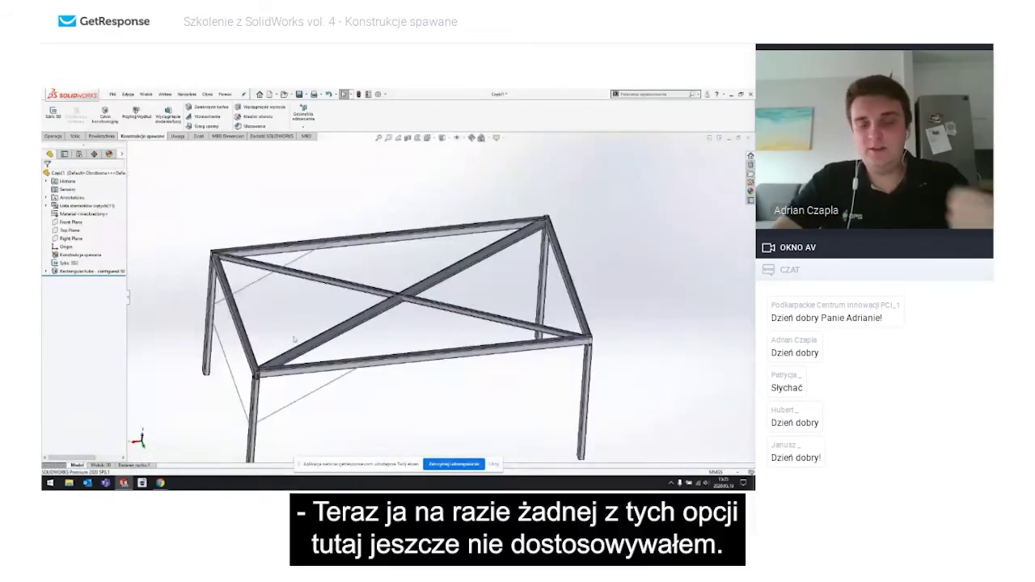
{"action": "scroll", "coordinate": [443, 299], "scroll_direction": "up", "scroll_amount": 3}
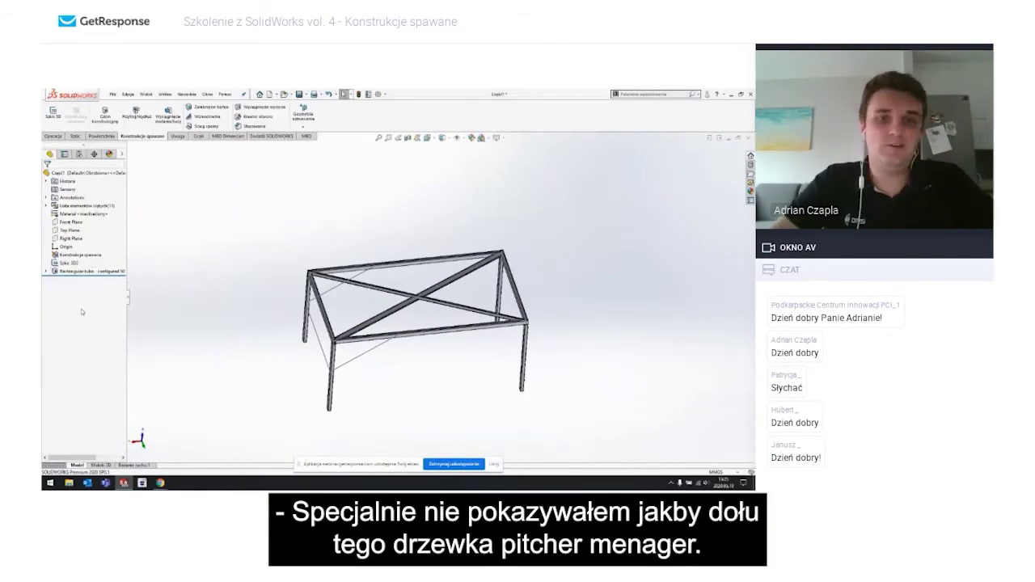
{"action": "scroll", "coordinate": [477, 333], "scroll_direction": "down", "scroll_amount": 2}
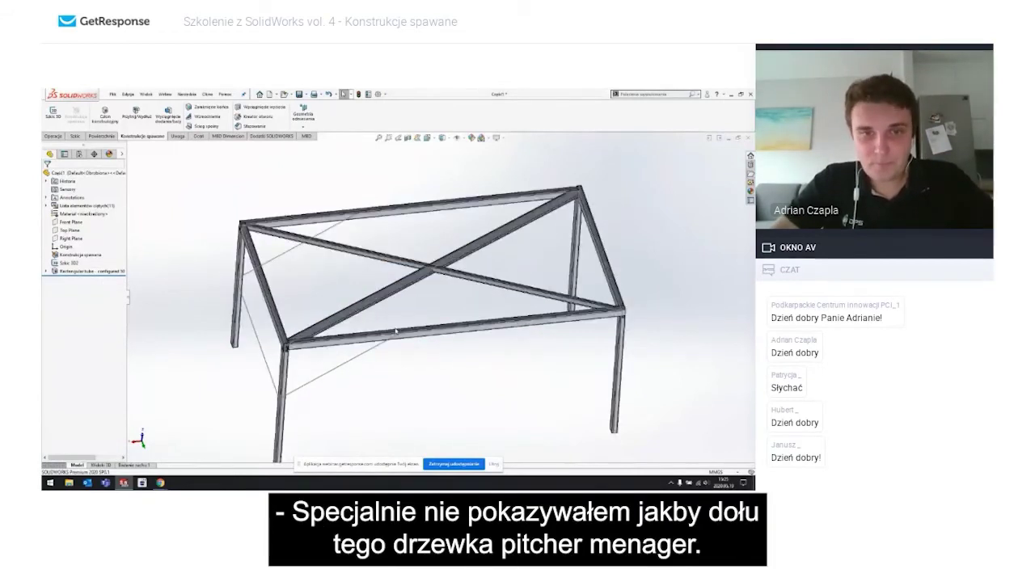
{"action": "scroll", "coordinate": [452, 327], "scroll_direction": "down", "scroll_amount": 2}
{"action": "scroll", "coordinate": [428, 320], "scroll_direction": "down", "scroll_amount": 1}
{"action": "scroll", "coordinate": [411, 315], "scroll_direction": "down", "scroll_amount": 2}
{"action": "scroll", "coordinate": [412, 316], "scroll_direction": "up", "scroll_amount": 2}
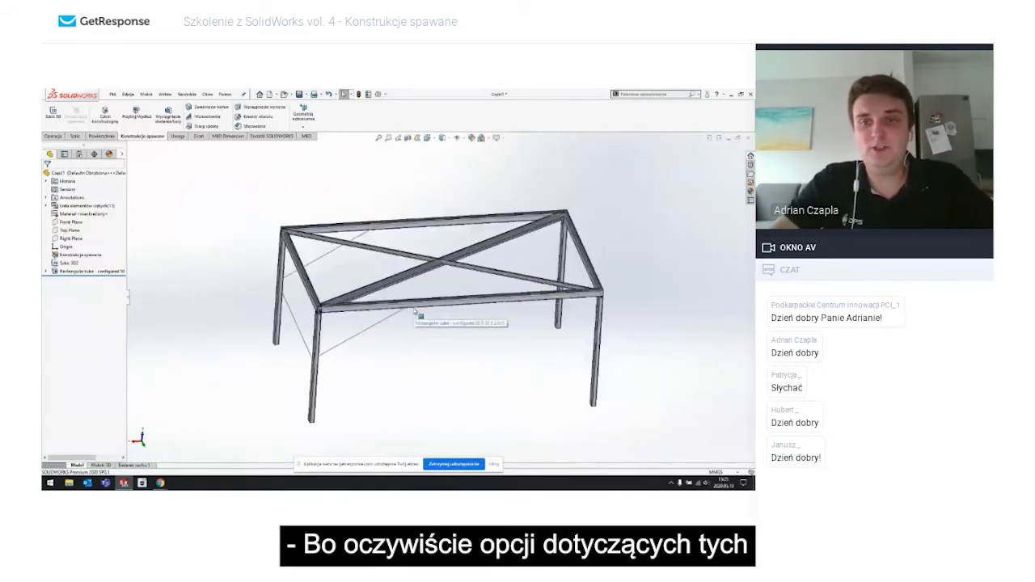
{"action": "scroll", "coordinate": [412, 314], "scroll_direction": "up", "scroll_amount": 2}
{"action": "scroll", "coordinate": [413, 311], "scroll_direction": "down", "scroll_amount": 1}
{"action": "scroll", "coordinate": [414, 305], "scroll_direction": "down", "scroll_amount": 3}
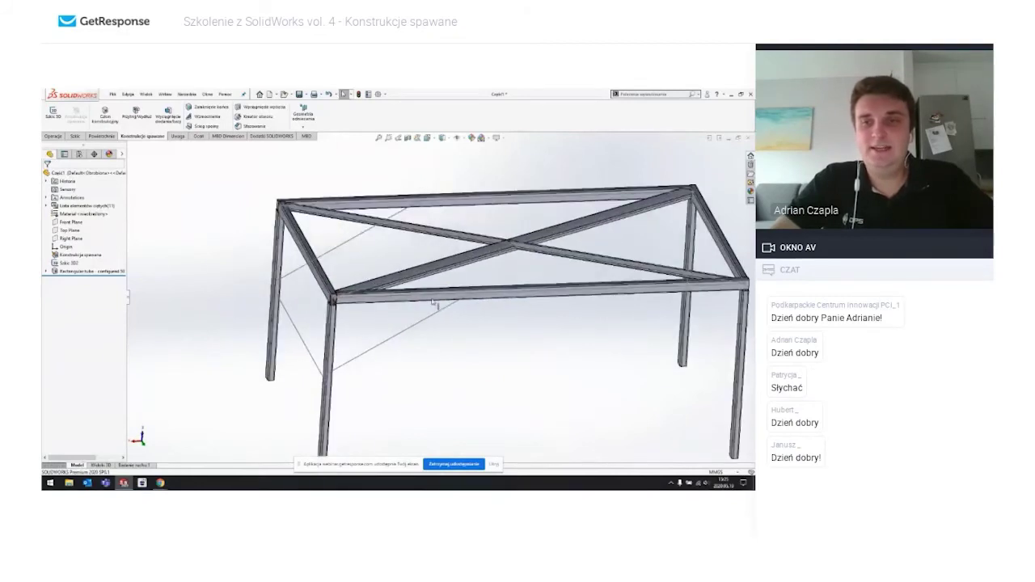
{"action": "middle_click_drag", "start_coordinate": [414, 303], "coordinate": [425, 295]}
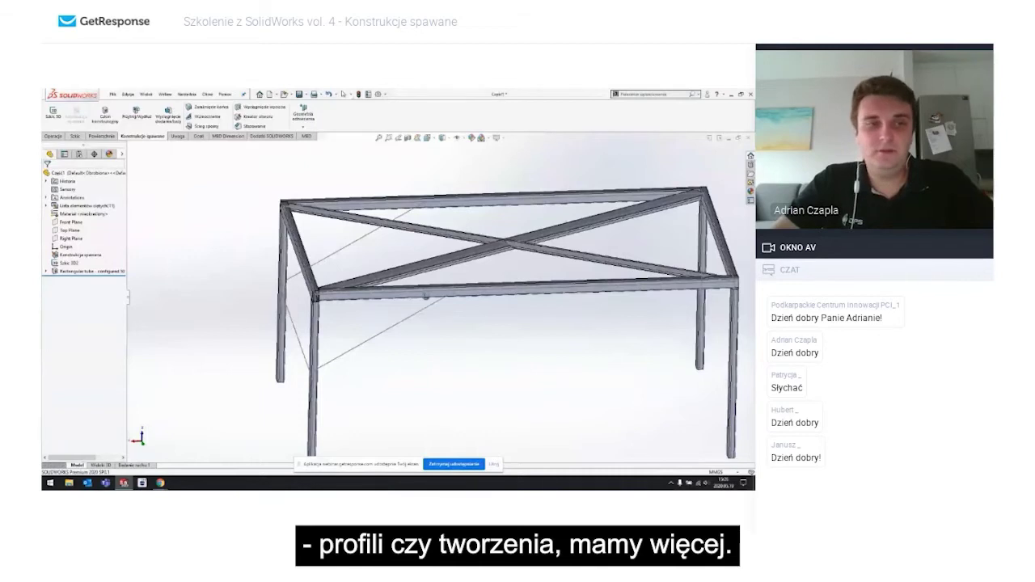
{"action": "key", "text": "ctrl+1"}
Step: Edit the Rectangular tube feature and scroll the PropertyManager to its rotation angle field
{"action": "right_click", "coordinate": [115, 273]}
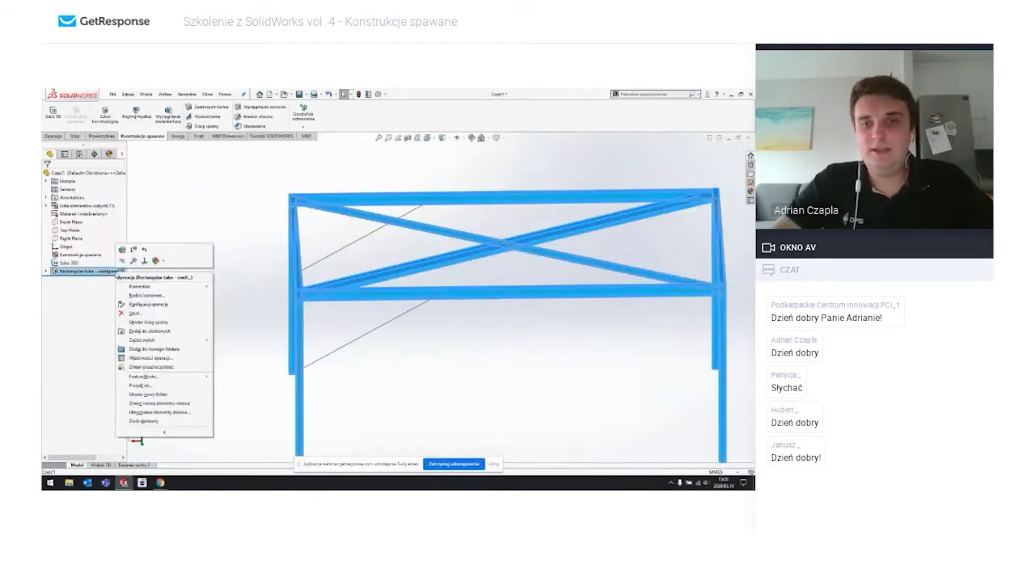
{"action": "left_click", "coordinate": [122, 249]}
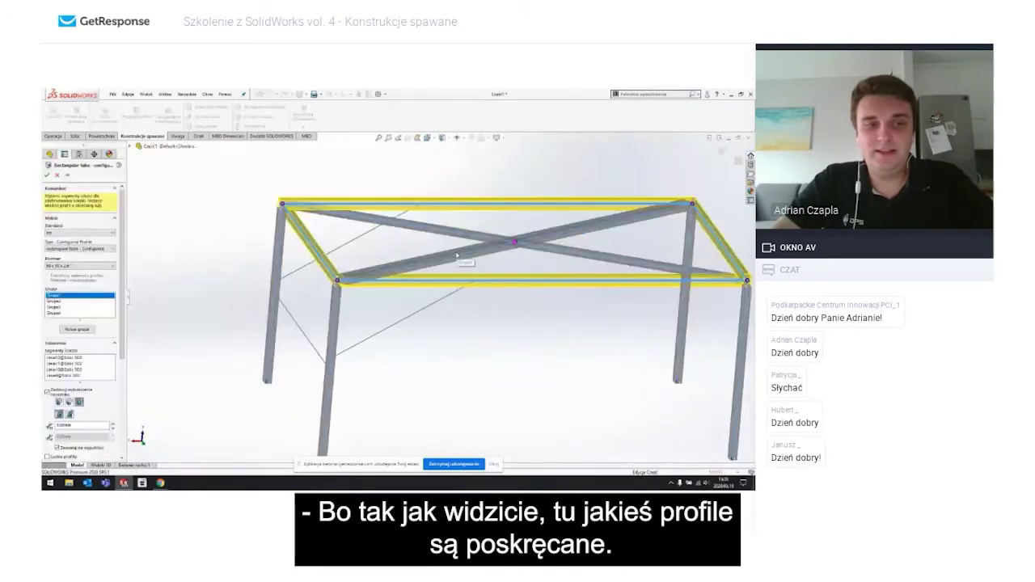
{"action": "scroll", "coordinate": [392, 291], "scroll_direction": "down", "scroll_amount": 2}
{"action": "scroll", "coordinate": [392, 291], "scroll_direction": "down", "scroll_amount": 2}
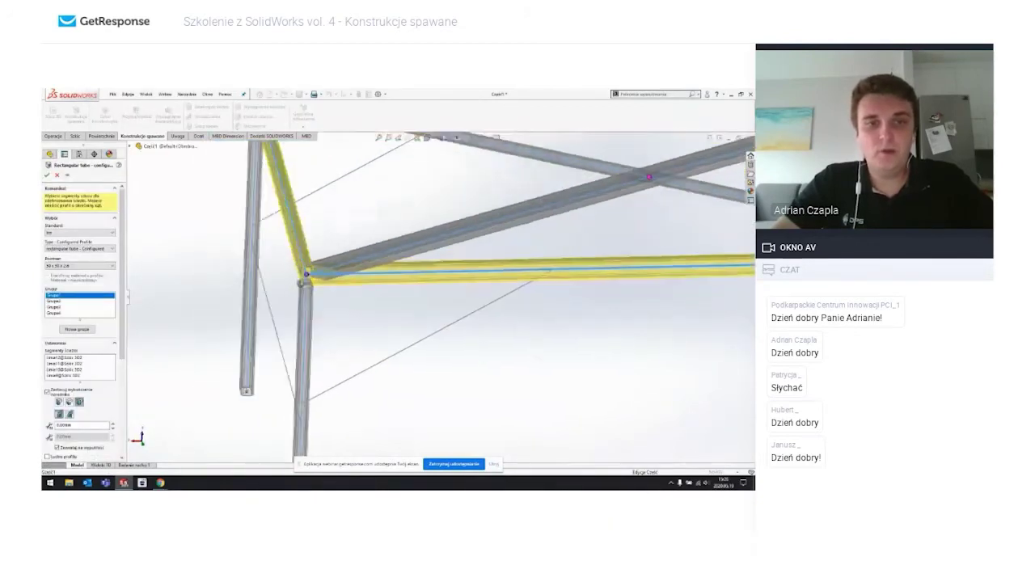
{"action": "scroll", "coordinate": [301, 290], "scroll_direction": "down", "scroll_amount": 2}
{"action": "scroll", "coordinate": [311, 279], "scroll_direction": "down", "scroll_amount": 1}
{"action": "scroll", "coordinate": [340, 259], "scroll_direction": "down", "scroll_amount": 1}
{"action": "scroll", "coordinate": [364, 234], "scroll_direction": "down", "scroll_amount": 1}
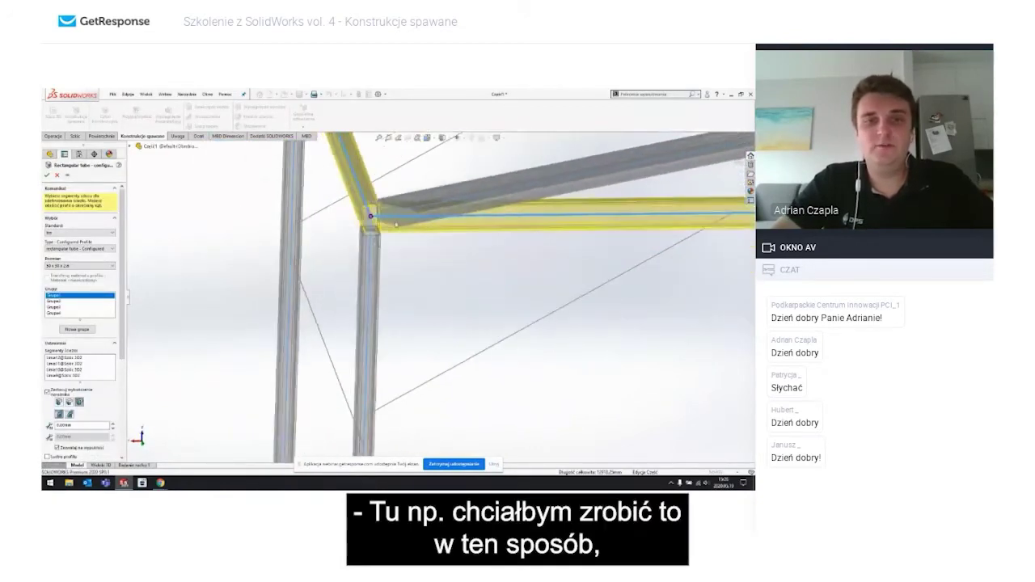
{"action": "scroll", "coordinate": [394, 213], "scroll_direction": "down", "scroll_amount": 1}
{"action": "scroll", "coordinate": [395, 212], "scroll_direction": "down", "scroll_amount": 2}
{"action": "scroll", "coordinate": [394, 213], "scroll_direction": "up", "scroll_amount": 2}
{"action": "scroll", "coordinate": [404, 212], "scroll_direction": "down", "scroll_amount": 1}
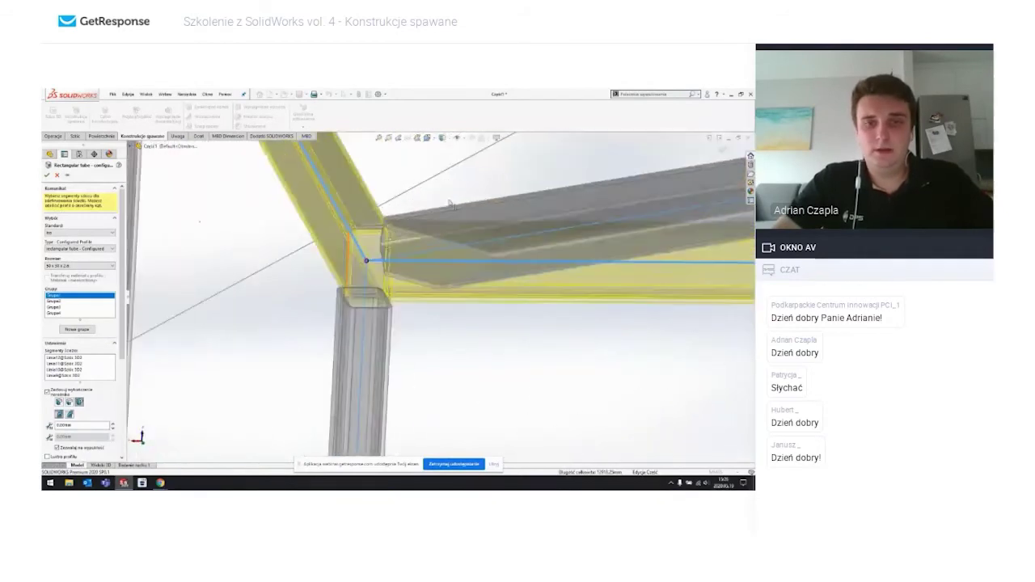
{"action": "scroll", "coordinate": [401, 249], "scroll_direction": "down", "scroll_amount": 1}
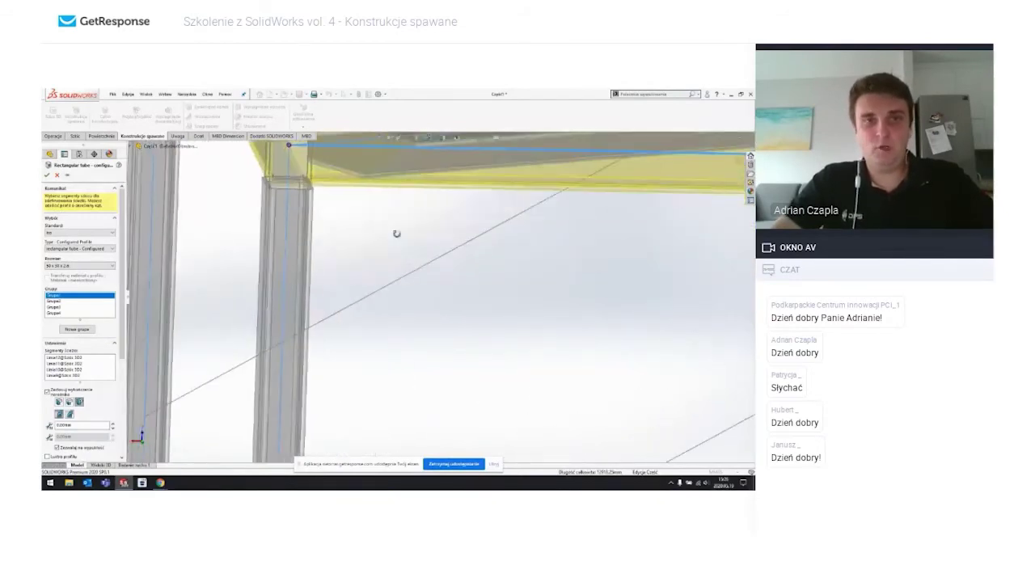
{"action": "scroll", "coordinate": [397, 231], "scroll_direction": "up", "scroll_amount": 2}
{"action": "scroll", "coordinate": [309, 207], "scroll_direction": "up", "scroll_amount": 1}
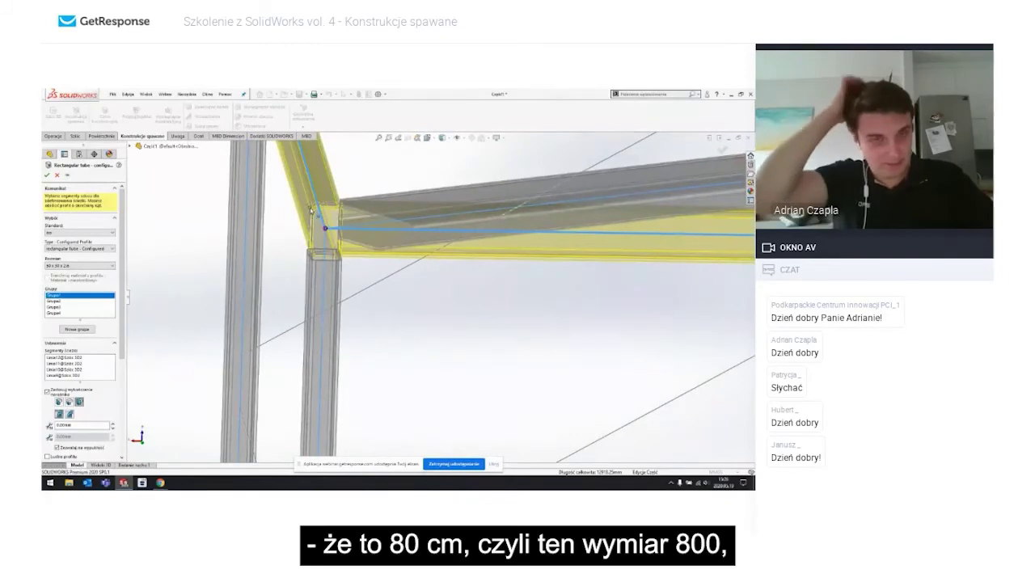
{"action": "scroll", "coordinate": [313, 207], "scroll_direction": "down", "scroll_amount": 2}
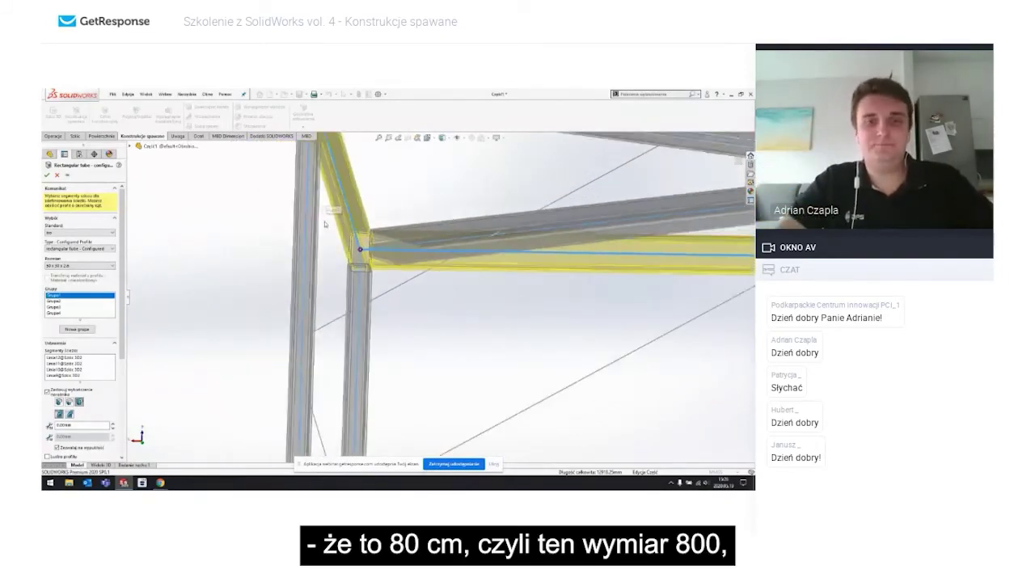
{"action": "scroll", "coordinate": [388, 265], "scroll_direction": "up", "scroll_amount": 1}
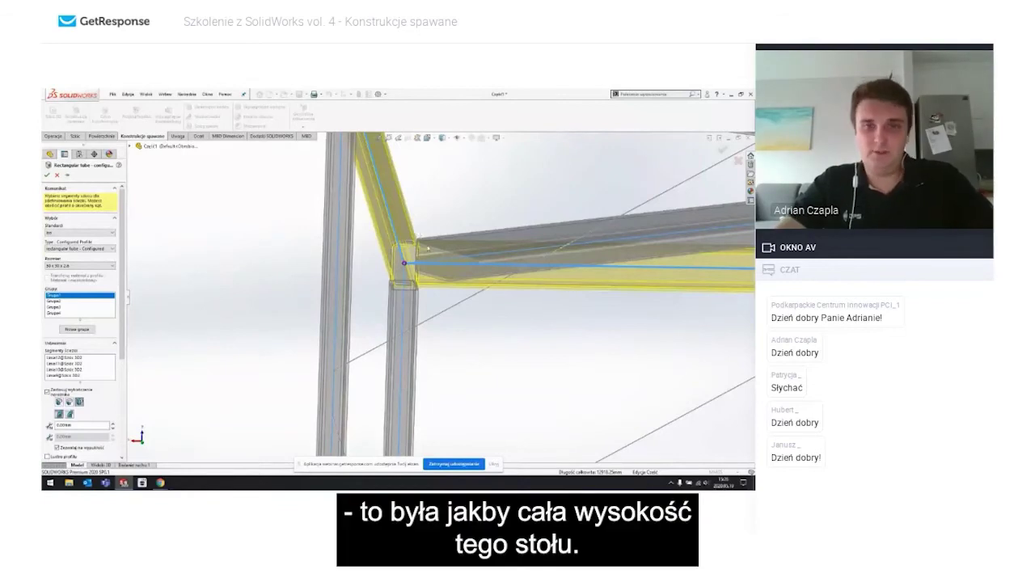
{"action": "scroll", "coordinate": [400, 247], "scroll_direction": "down", "scroll_amount": 2}
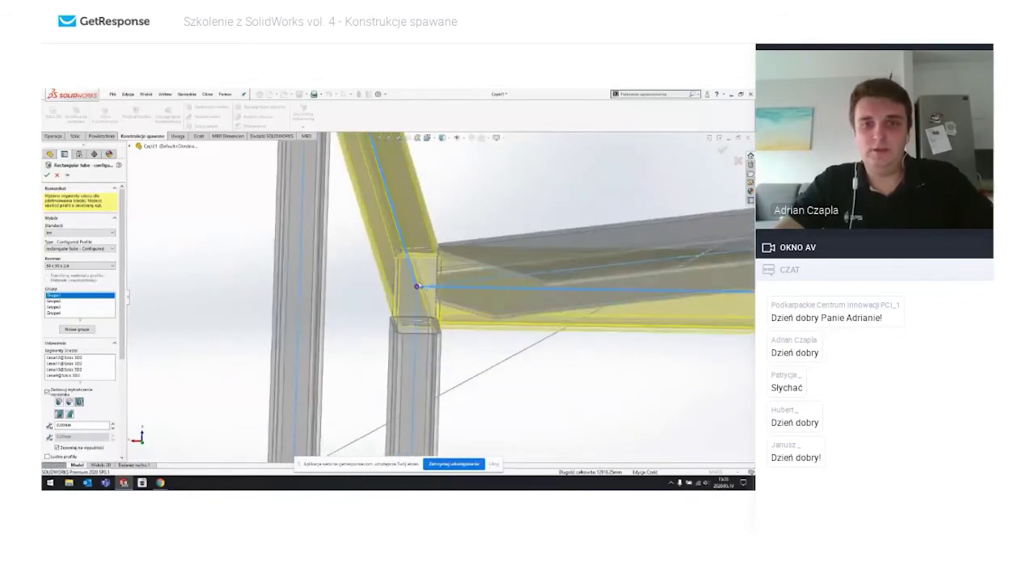
{"action": "scroll", "coordinate": [417, 308], "scroll_direction": "down", "scroll_amount": 2}
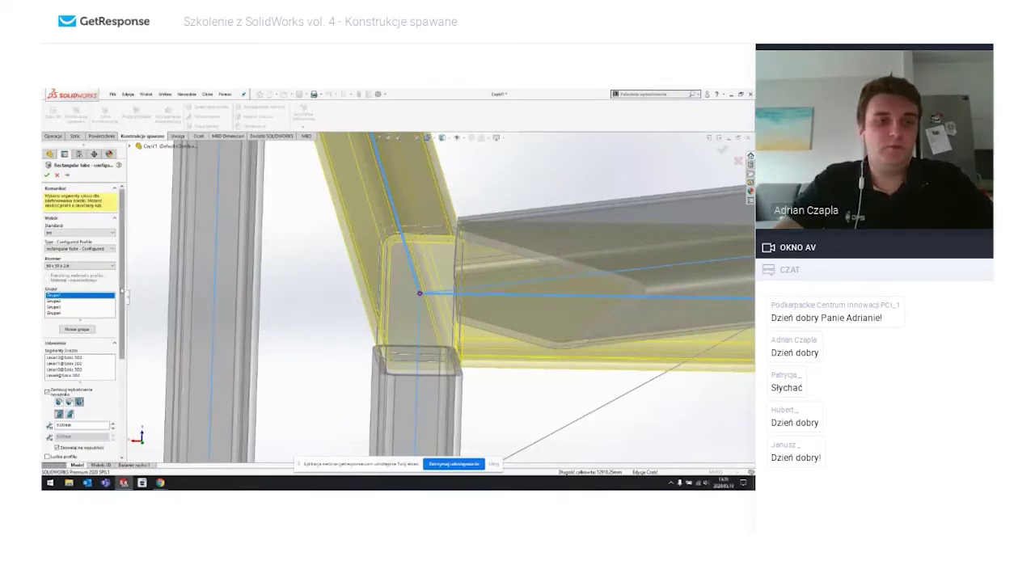
{"action": "scroll", "coordinate": [115, 332], "scroll_direction": "down", "scroll_amount": 3}
{"action": "scroll", "coordinate": [115, 333], "scroll_direction": "down", "scroll_amount": 3}
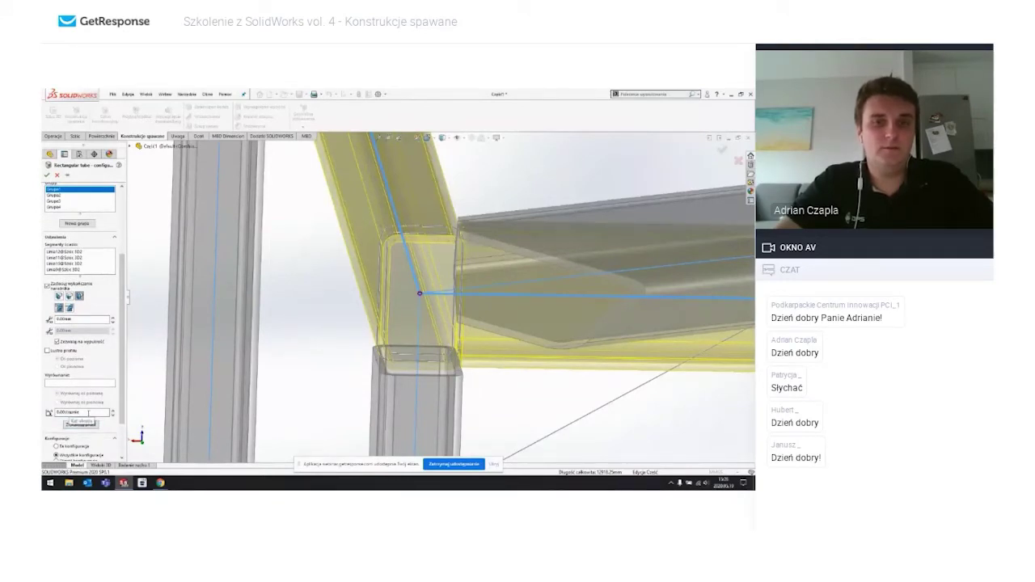
Step: Set Group1's profile rotation angle to 90°, check the flattened top beams, then choose Locate Profile
{"action": "left_click", "coordinate": [55, 413]}
{"action": "type", "text": "90"}
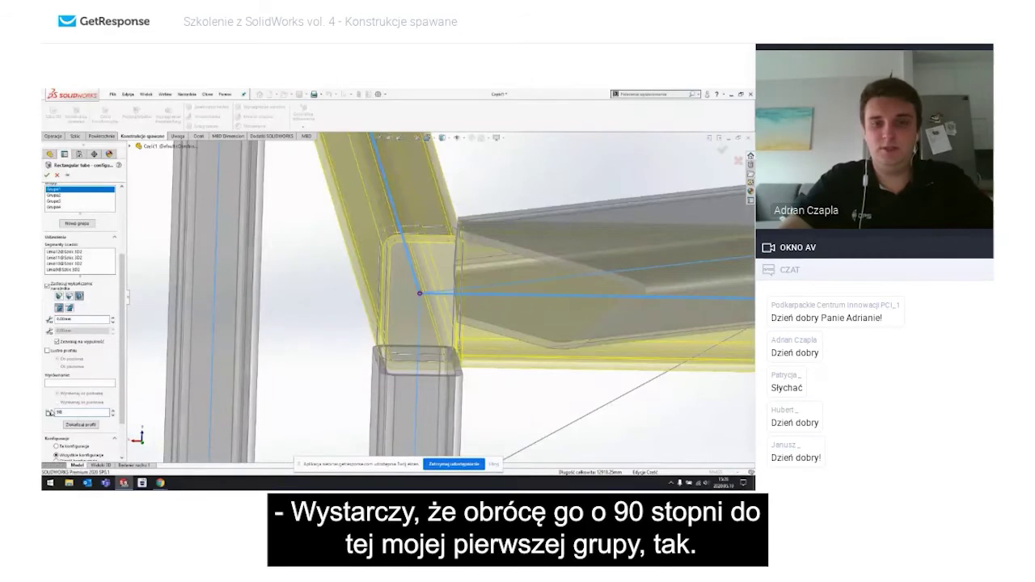
{"action": "key", "text": "Return"}
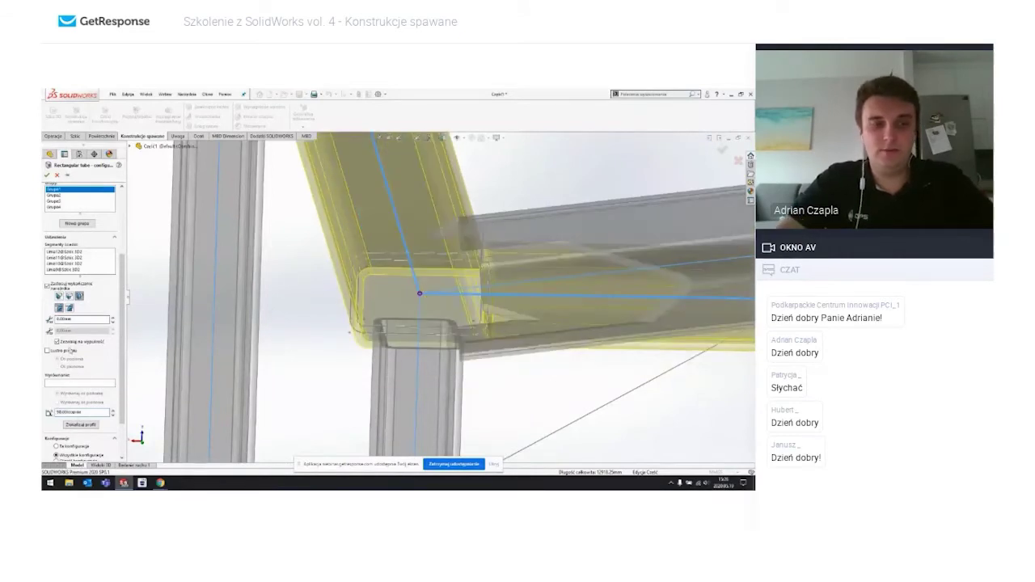
{"action": "scroll", "coordinate": [424, 294], "scroll_direction": "up", "scroll_amount": 2}
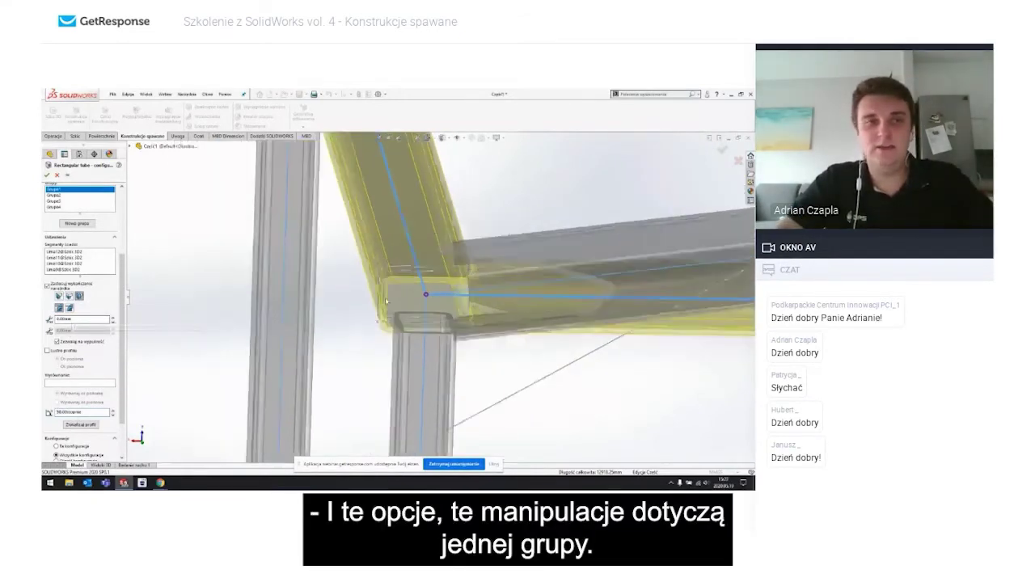
{"action": "scroll", "coordinate": [424, 295], "scroll_direction": "up", "scroll_amount": 2}
{"action": "scroll", "coordinate": [424, 294], "scroll_direction": "up", "scroll_amount": 2}
{"action": "scroll", "coordinate": [425, 294], "scroll_direction": "up", "scroll_amount": 2}
{"action": "middle_click_drag", "start_coordinate": [580, 227], "coordinate": [530, 216]}
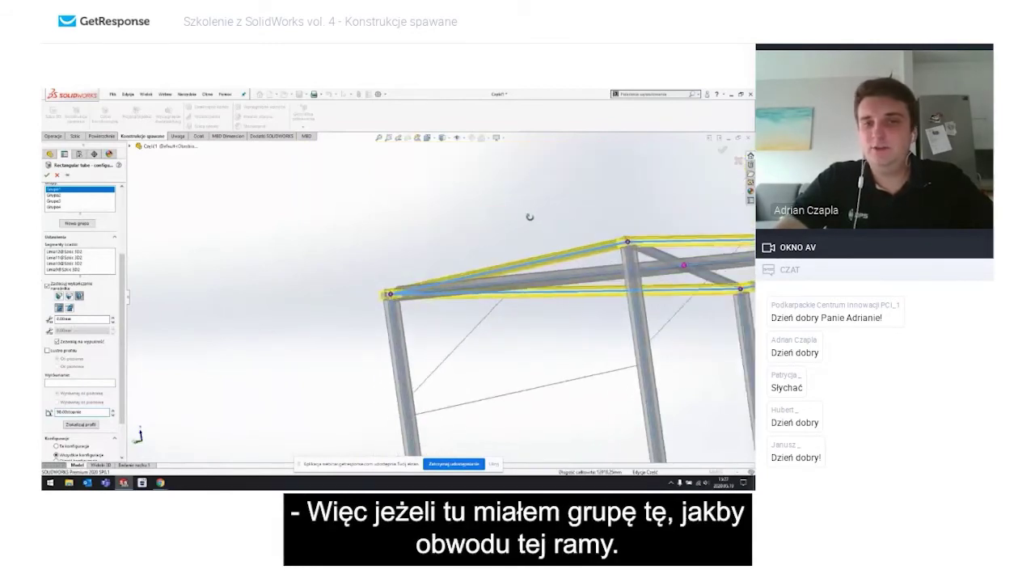
{"action": "middle_click_drag", "start_coordinate": [529, 216], "coordinate": [305, 292]}
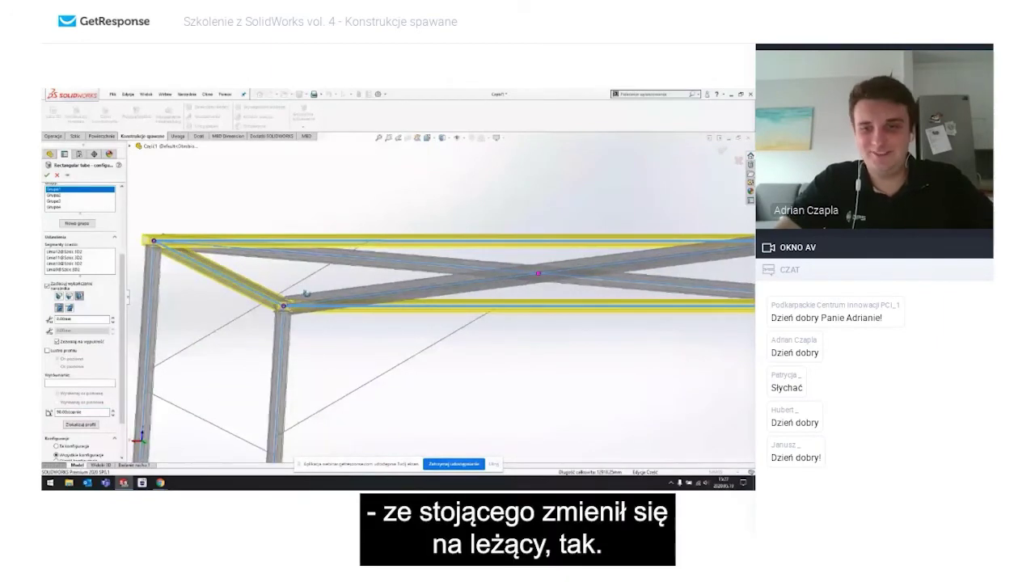
{"action": "scroll", "coordinate": [306, 293], "scroll_direction": "down", "scroll_amount": 5}
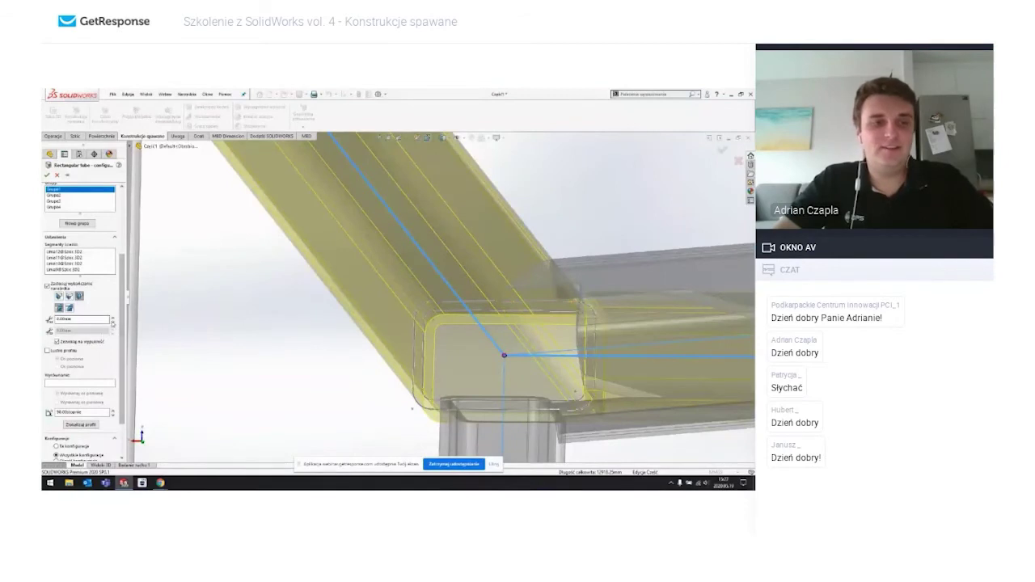
{"action": "left_click", "coordinate": [84, 424]}
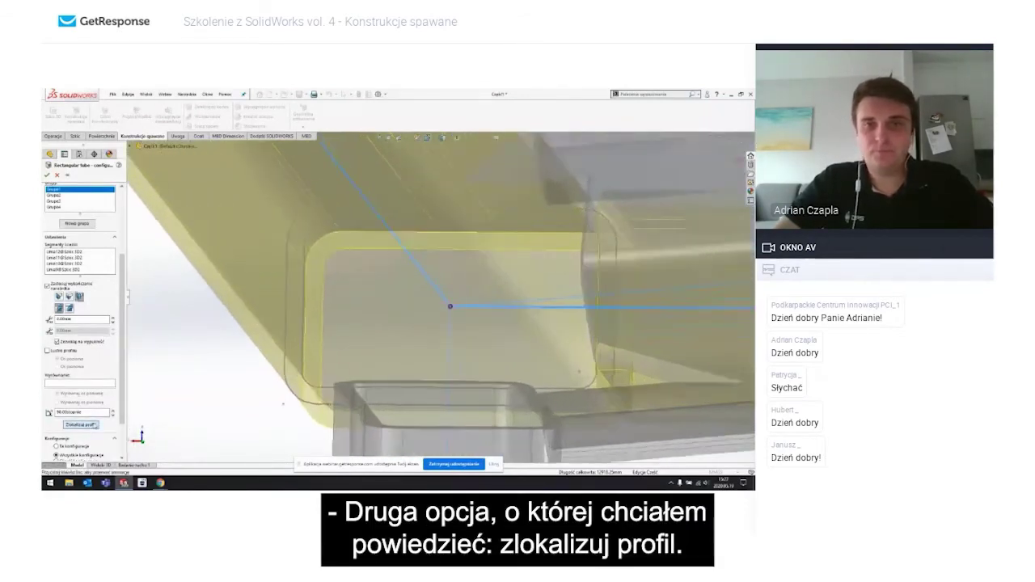
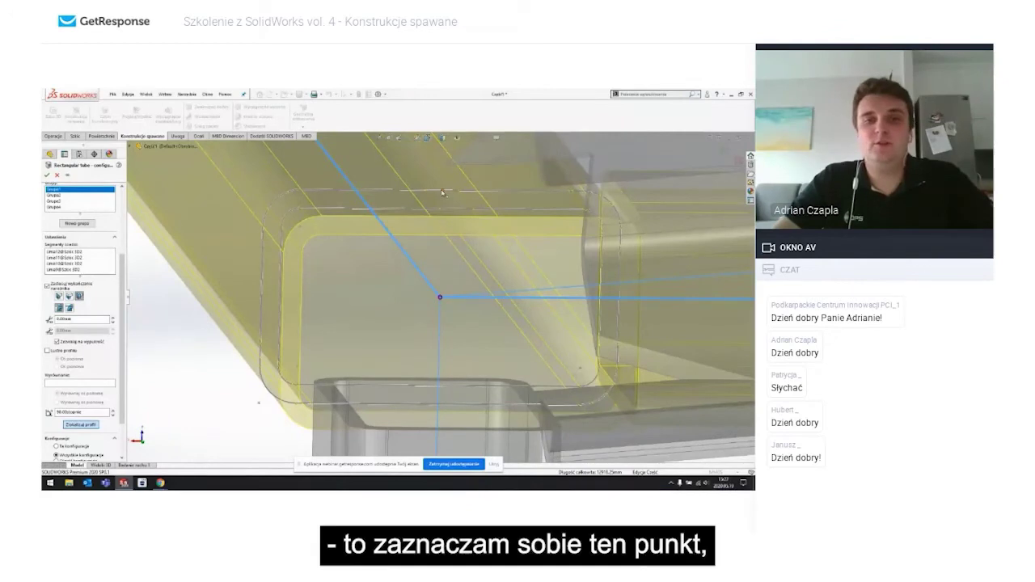
Step: Move the tube profile's pierce point down to the chosen sketch point and inspect the tube joint
{"action": "left_click", "coordinate": [442, 193]}
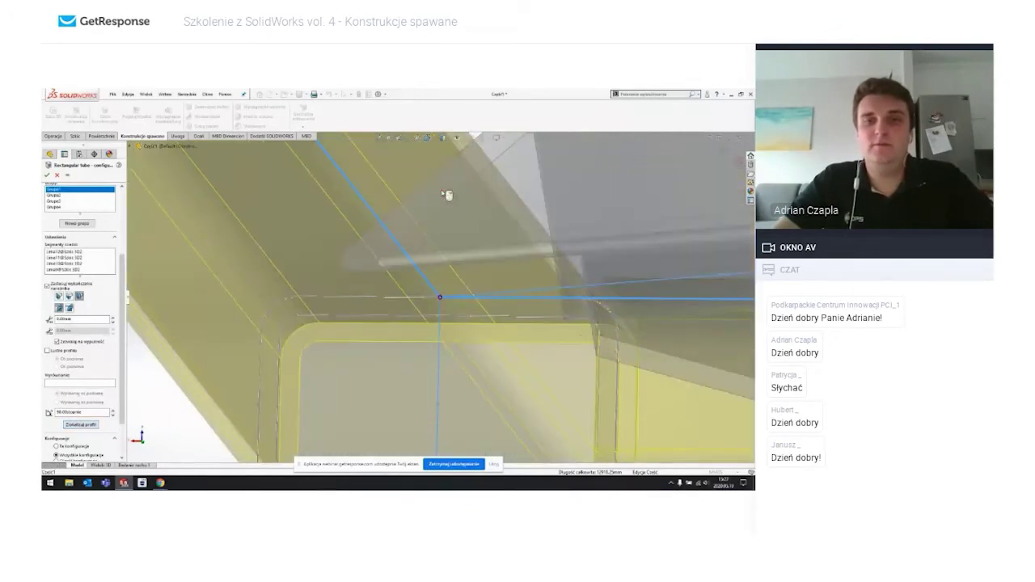
{"action": "scroll", "coordinate": [444, 194], "scroll_direction": "up", "scroll_amount": 2}
{"action": "scroll", "coordinate": [447, 195], "scroll_direction": "up", "scroll_amount": 2}
{"action": "scroll", "coordinate": [446, 198], "scroll_direction": "up", "scroll_amount": 2}
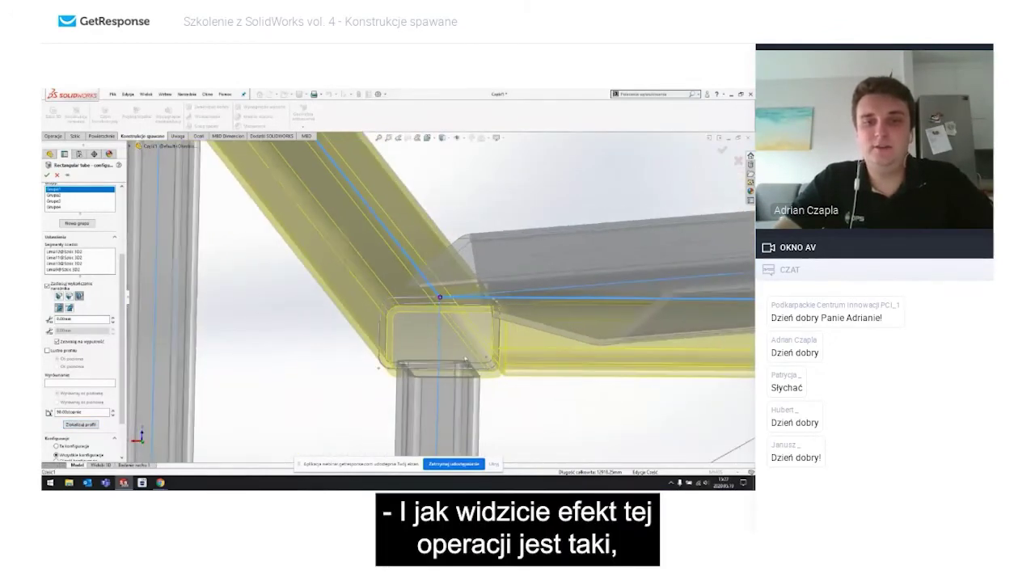
{"action": "middle_click_drag", "start_coordinate": [465, 359], "coordinate": [462, 342]}
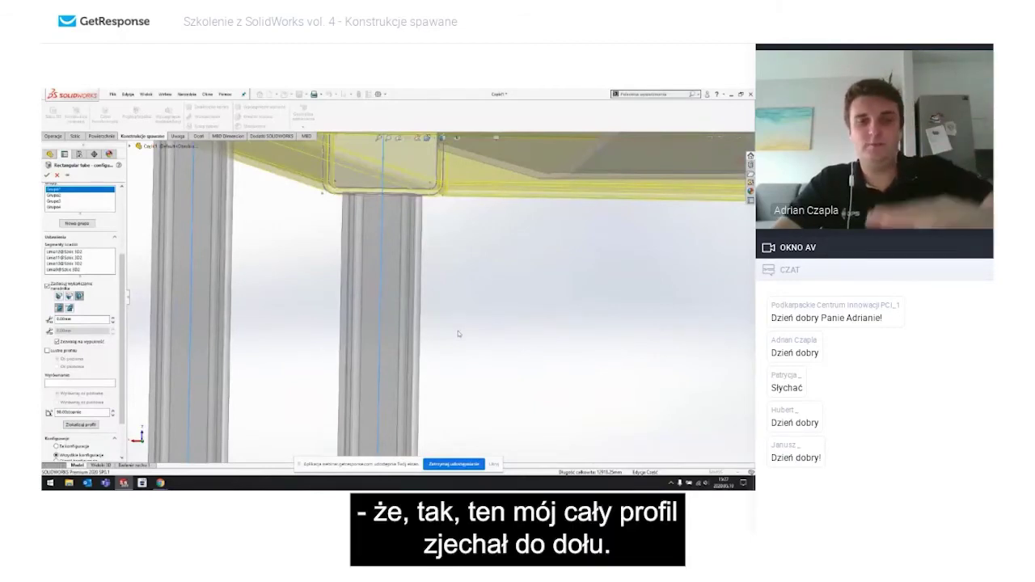
{"action": "middle_click_drag", "start_coordinate": [457, 333], "coordinate": [369, 272]}
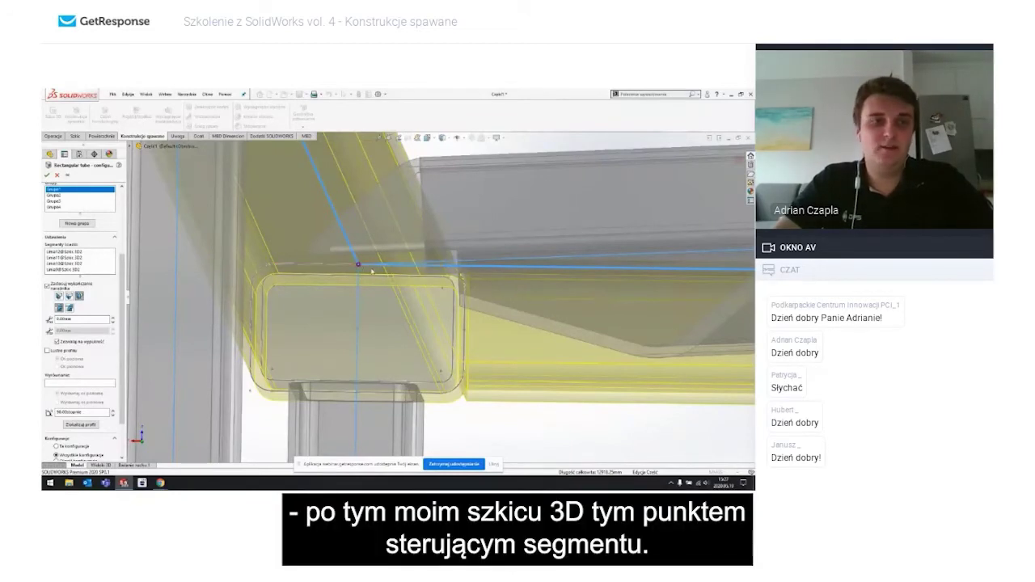
{"action": "scroll", "coordinate": [453, 291], "scroll_direction": "up", "scroll_amount": 3}
{"action": "scroll", "coordinate": [485, 291], "scroll_direction": "up", "scroll_amount": 2}
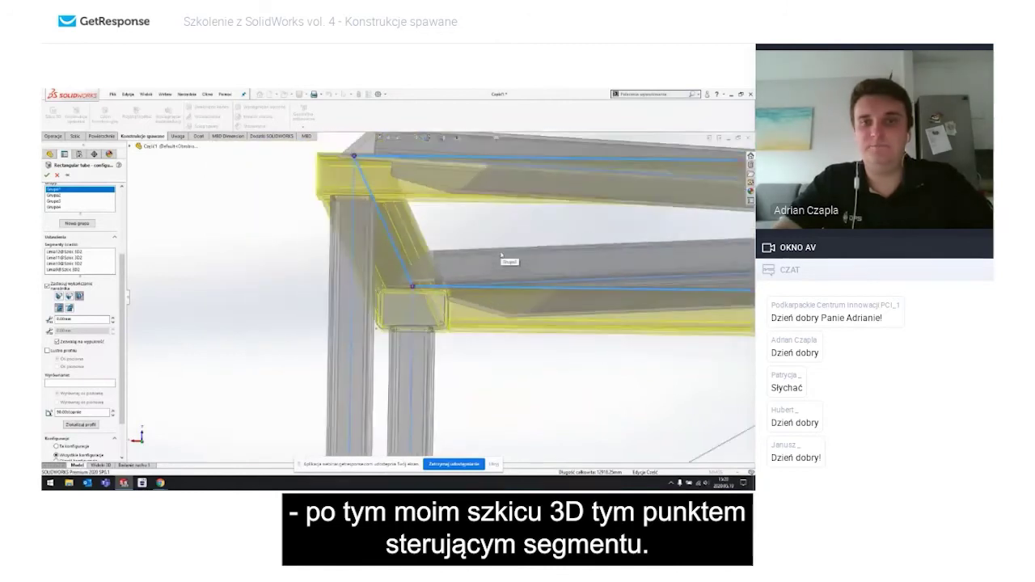
{"action": "scroll", "coordinate": [518, 288], "scroll_direction": "up", "scroll_amount": 2}
{"action": "middle_click_drag", "start_coordinate": [523, 288], "coordinate": [538, 342]}
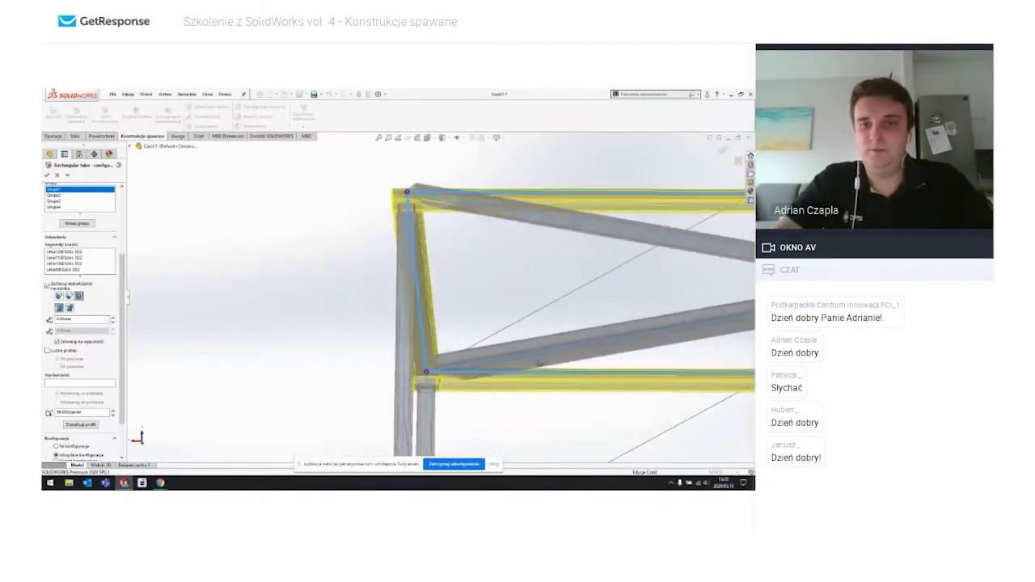
{"action": "key", "text": "Return"}
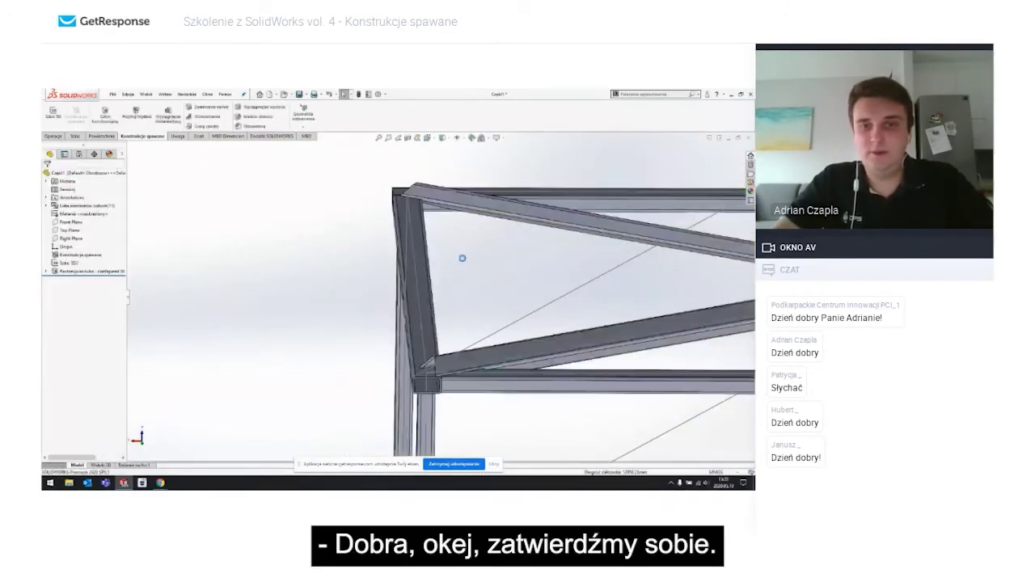
{"action": "mouse_move", "coordinate": [474, 293]}
{"action": "middle_mouse_down"}
{"action": "mouse_move", "coordinate": [469, 244]}
{"action": "mouse_move", "coordinate": [446, 243]}
{"action": "mouse_move", "coordinate": [550, 323]}
{"action": "middle_mouse_up"}
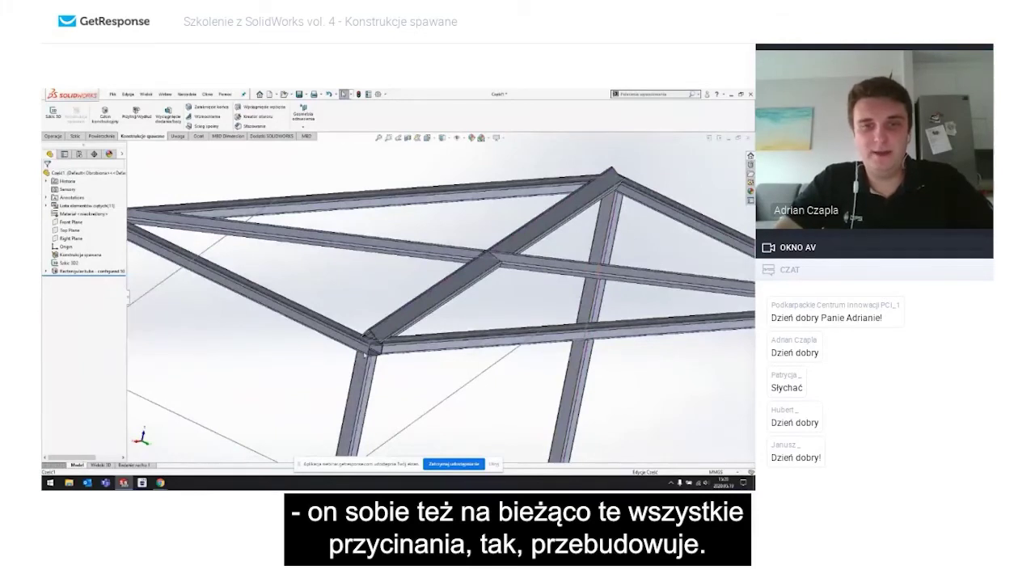
{"action": "scroll", "coordinate": [365, 354], "scroll_direction": "down", "scroll_amount": 5}
{"action": "middle_click_drag", "start_coordinate": [365, 354], "coordinate": [426, 272]}
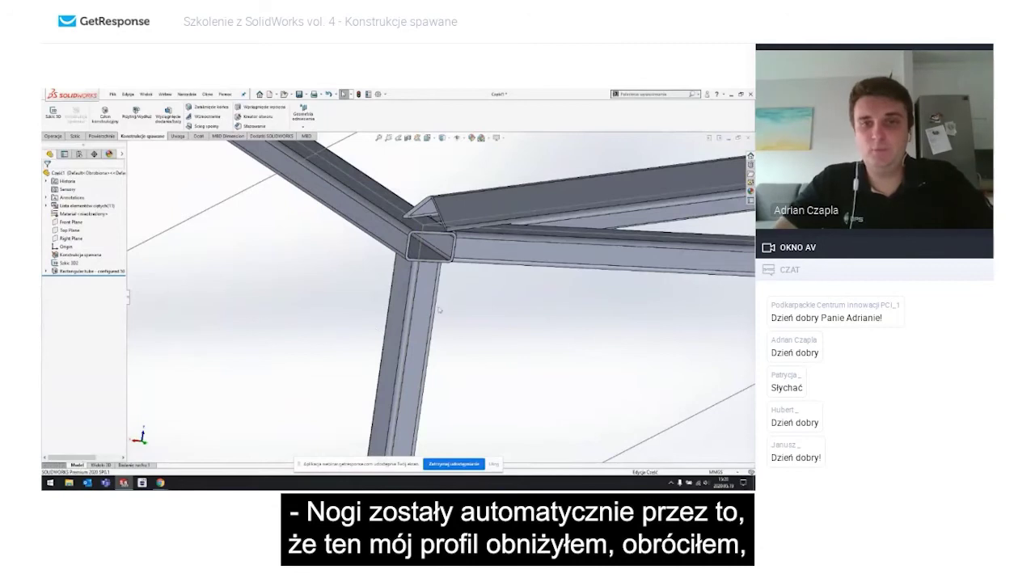
{"action": "scroll", "coordinate": [443, 300], "scroll_direction": "up", "scroll_amount": 4}
{"action": "mouse_move", "coordinate": [445, 296]}
{"action": "middle_mouse_down"}
{"action": "mouse_move", "coordinate": [518, 259]}
{"action": "mouse_move", "coordinate": [547, 267]}
{"action": "middle_mouse_up"}
{"action": "scroll", "coordinate": [447, 283], "scroll_direction": "down", "scroll_amount": 2}
{"action": "scroll", "coordinate": [517, 259], "scroll_direction": "up", "scroll_amount": 3}
{"action": "scroll", "coordinate": [566, 249], "scroll_direction": "down", "scroll_amount": 3}
{"action": "scroll", "coordinate": [547, 267], "scroll_direction": "up", "scroll_amount": 3}
{"action": "scroll", "coordinate": [525, 329], "scroll_direction": "down", "scroll_amount": 4}
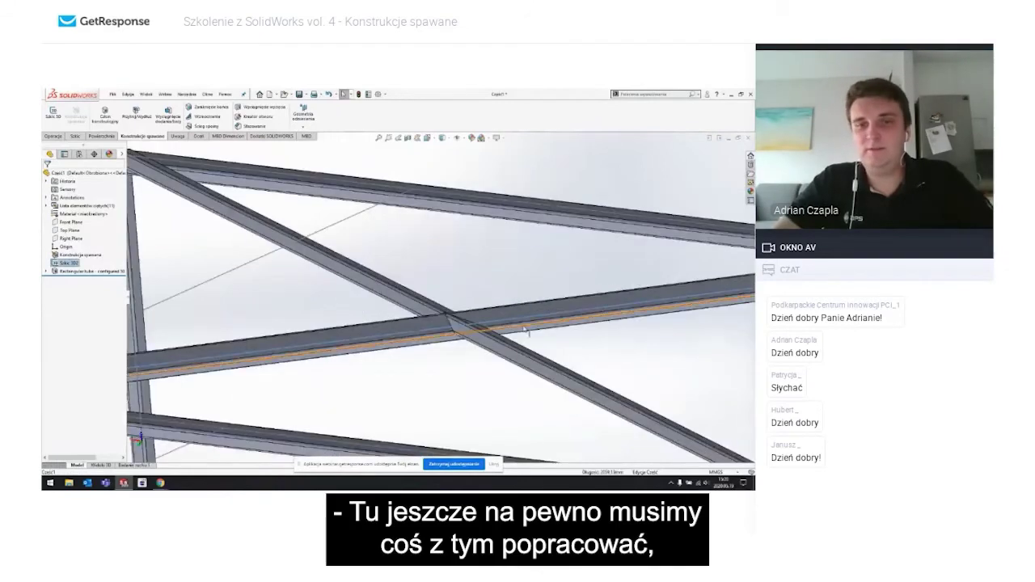
{"action": "scroll", "coordinate": [447, 331], "scroll_direction": "up", "scroll_amount": 3}
{"action": "middle_click_drag", "start_coordinate": [447, 332], "coordinate": [455, 332]}
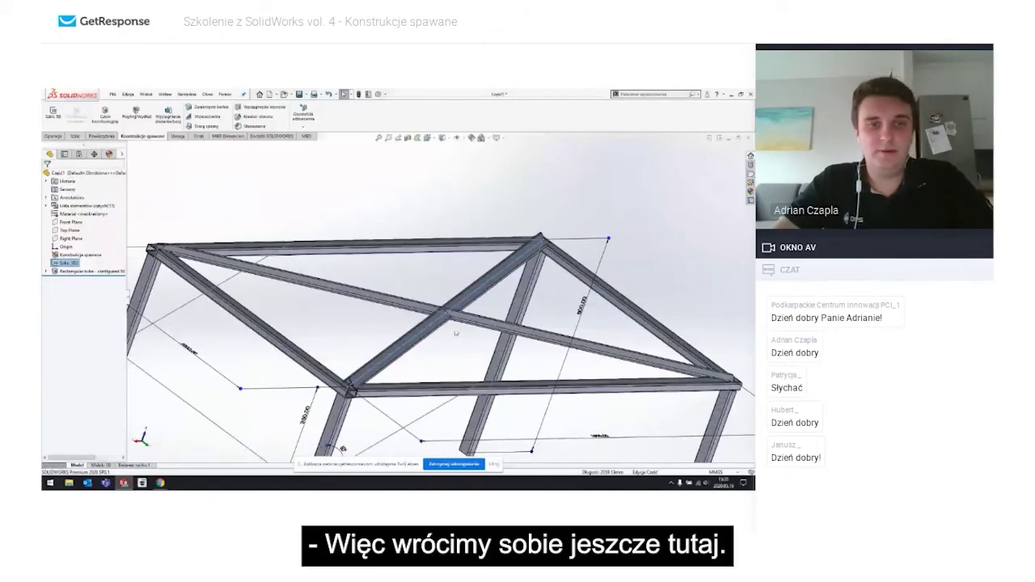
Step: Edit the Rectangular tube feature, select Grupa3 and rotate its profile 45°
{"action": "left_click", "coordinate": [455, 333]}
{"action": "left_click", "coordinate": [58, 308]}
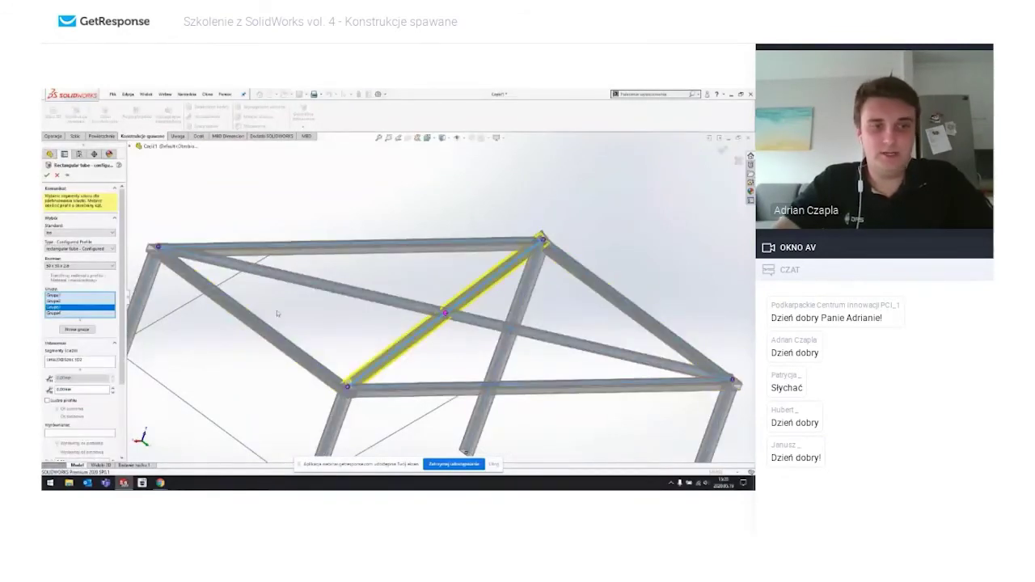
{"action": "middle_click_drag", "start_coordinate": [278, 313], "coordinate": [264, 301]}
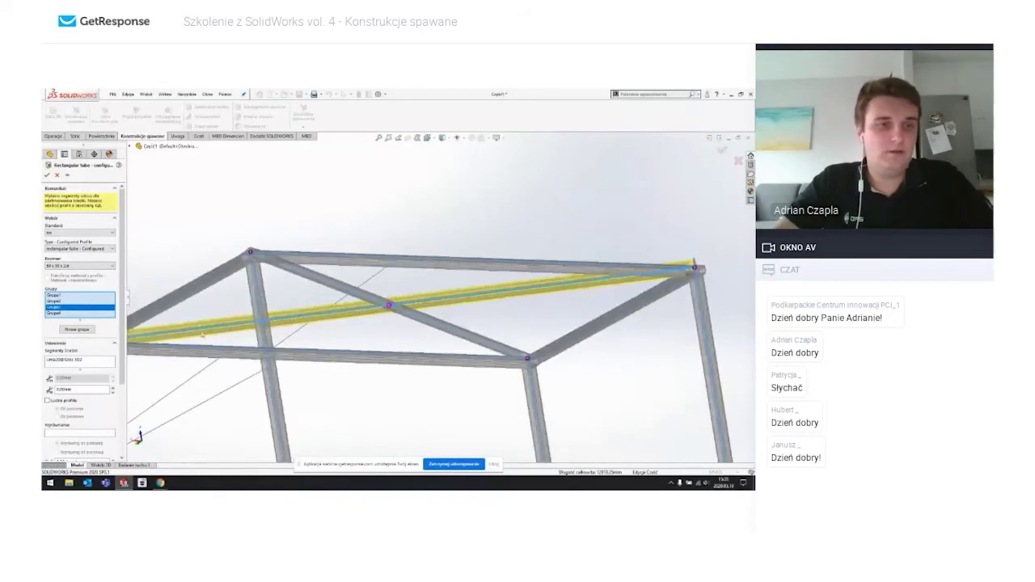
{"action": "scroll", "coordinate": [95, 387], "scroll_direction": "down", "scroll_amount": 3}
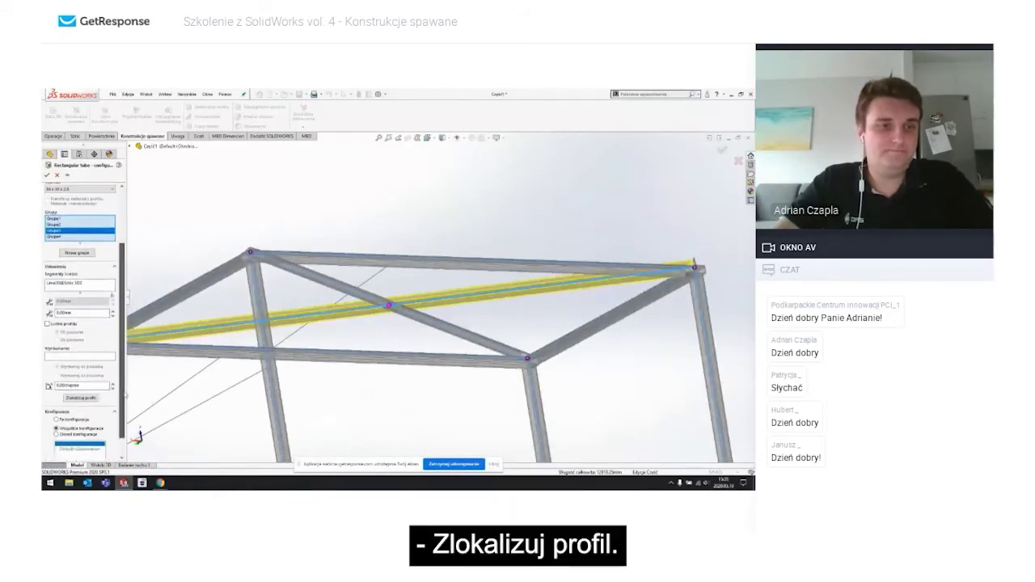
{"action": "left_click", "coordinate": [81, 398]}
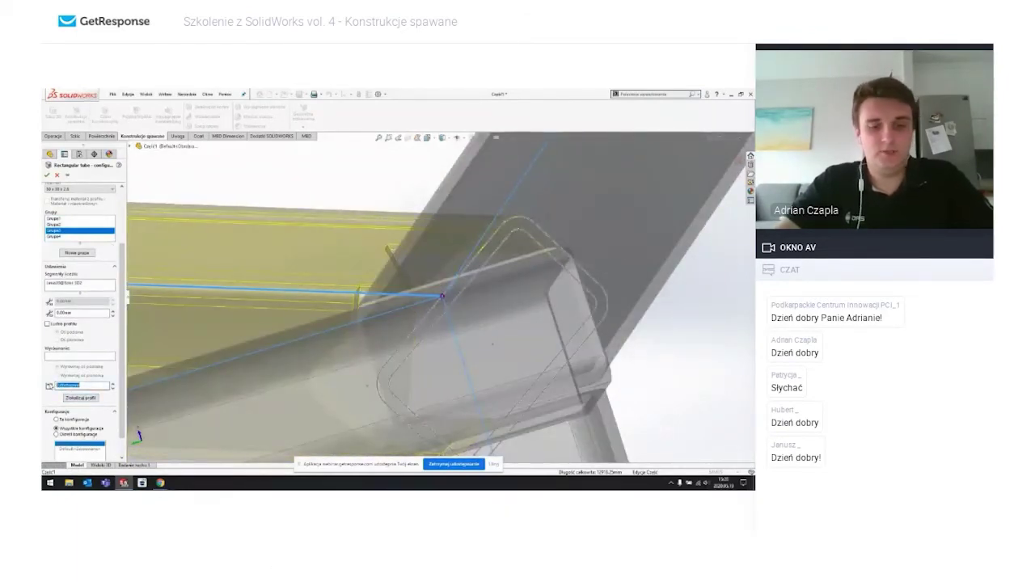
{"action": "type", "text": "45"}
{"action": "key", "text": "Return"}
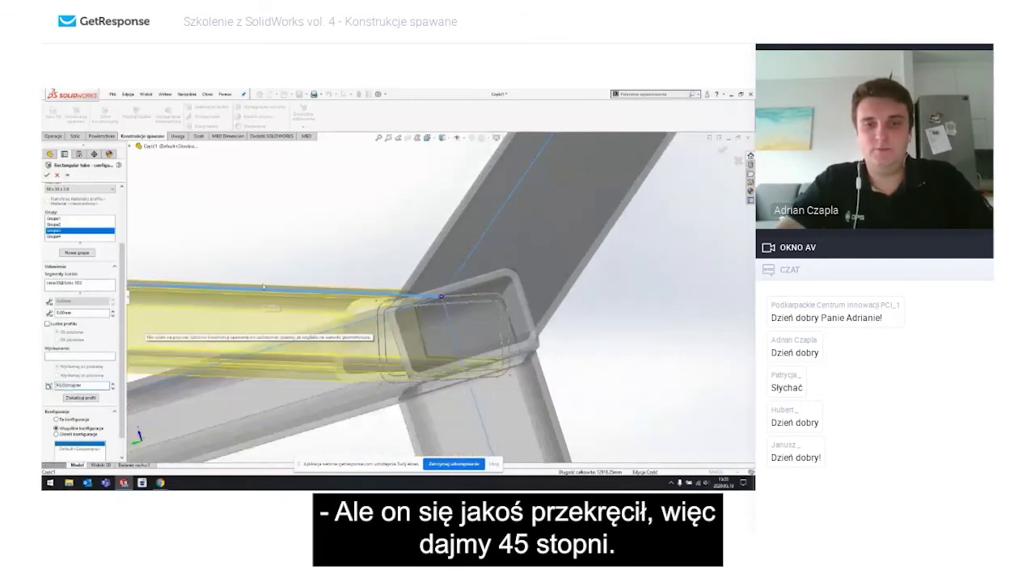
Step: Try a 90° rotation on the Grupa3 profile, then settle on 30°
{"action": "middle_click_drag", "start_coordinate": [299, 272], "coordinate": [272, 352]}
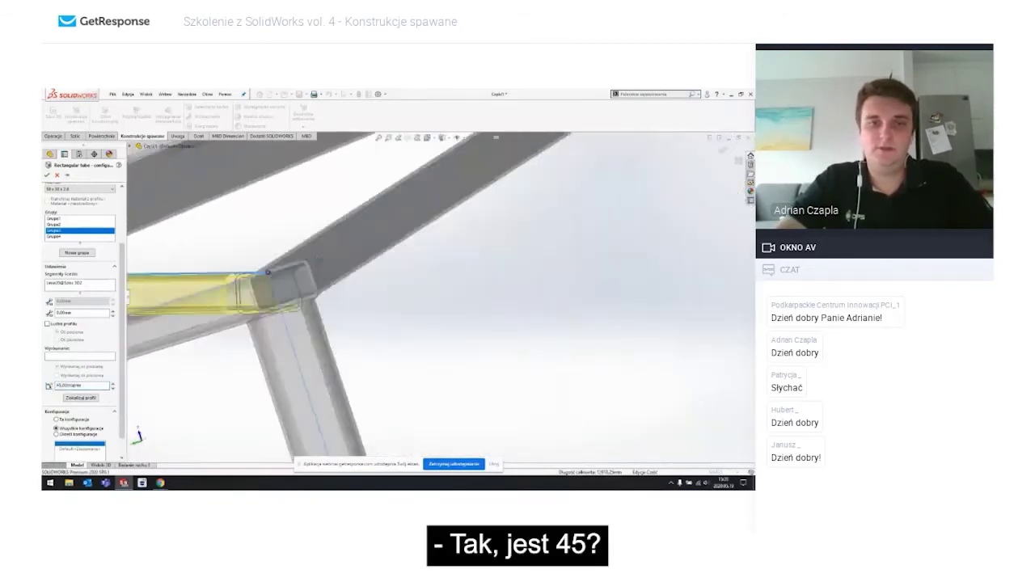
{"action": "scroll", "coordinate": [272, 353], "scroll_direction": "up", "scroll_amount": 5}
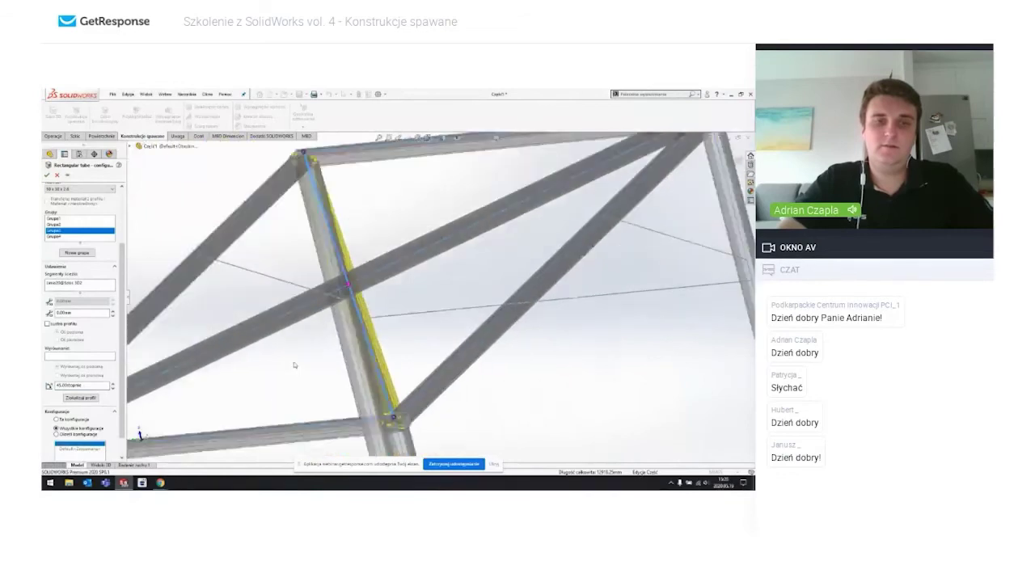
{"action": "scroll", "coordinate": [348, 331], "scroll_direction": "down", "scroll_amount": 5}
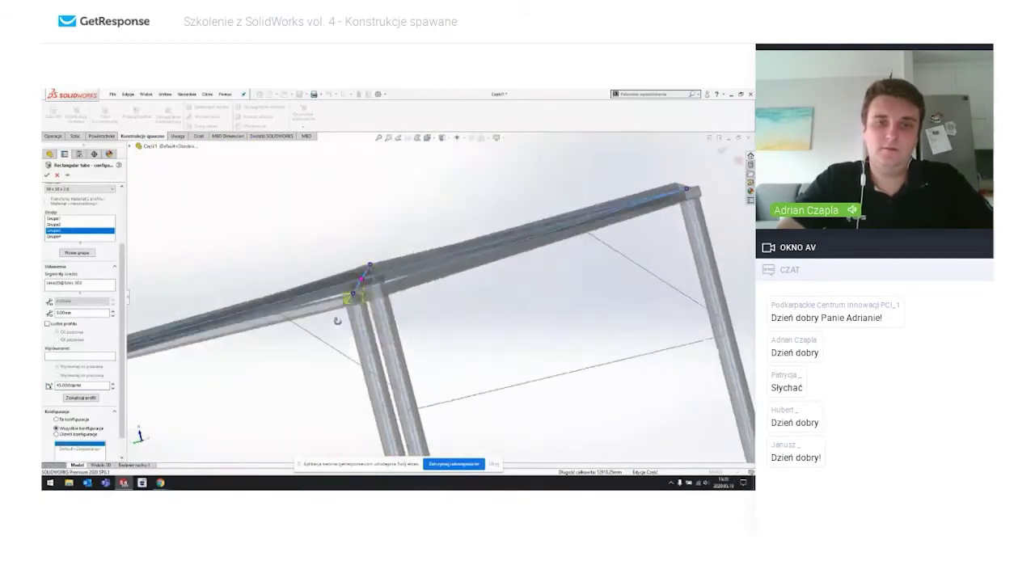
{"action": "left_click_drag", "start_coordinate": [103, 386], "coordinate": [46, 385]}
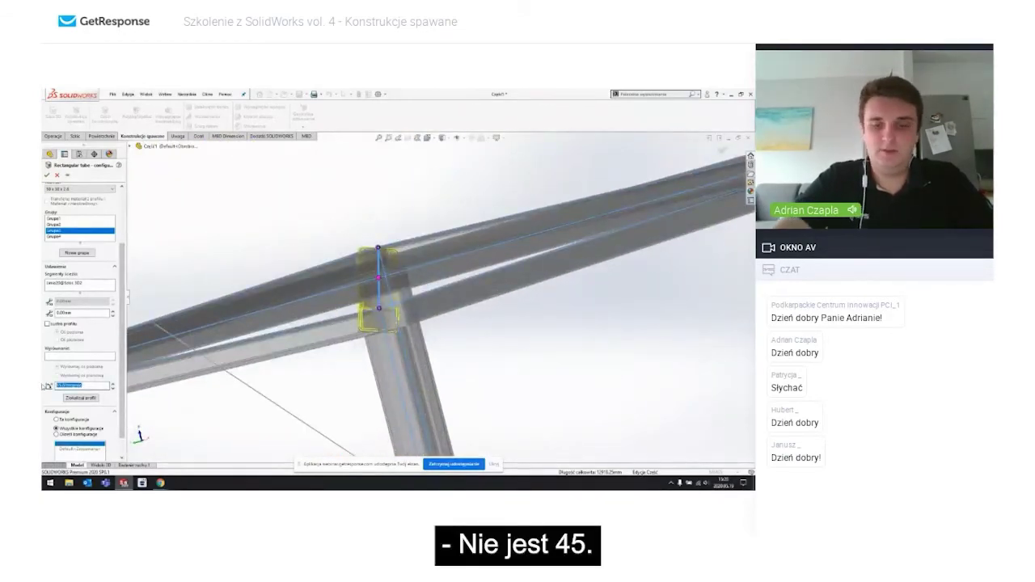
{"action": "type", "text": "4"}
{"action": "key", "text": "Return"}
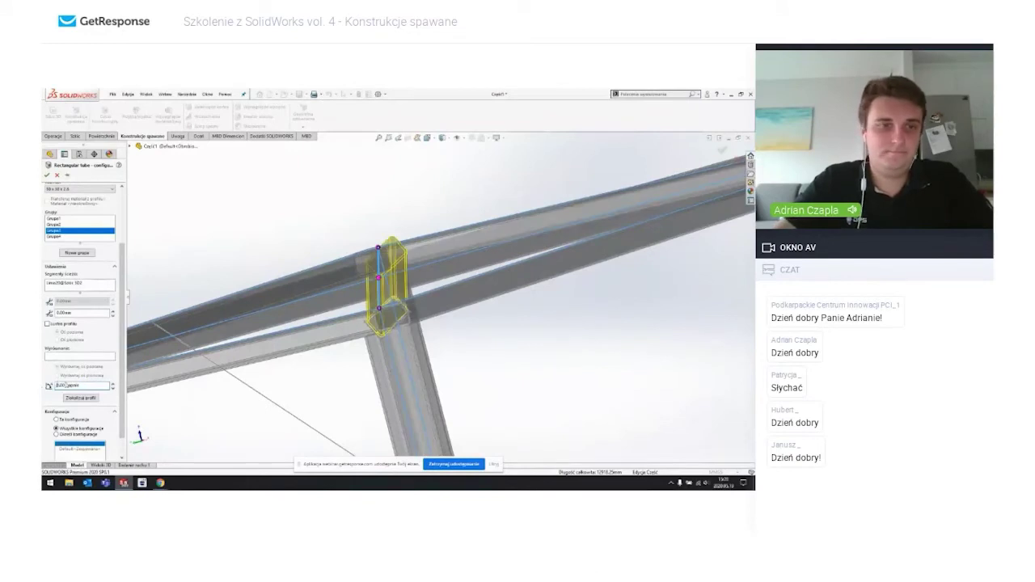
{"action": "double_click", "coordinate": [68, 385]}
{"action": "type", "text": "90"}
{"action": "key", "text": "Return"}
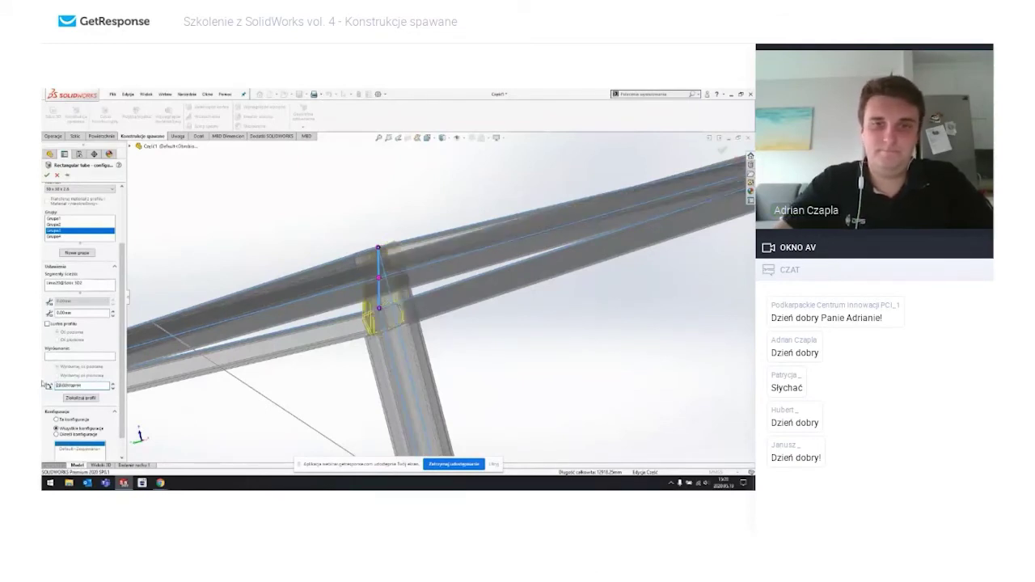
{"action": "type", "text": "30"}
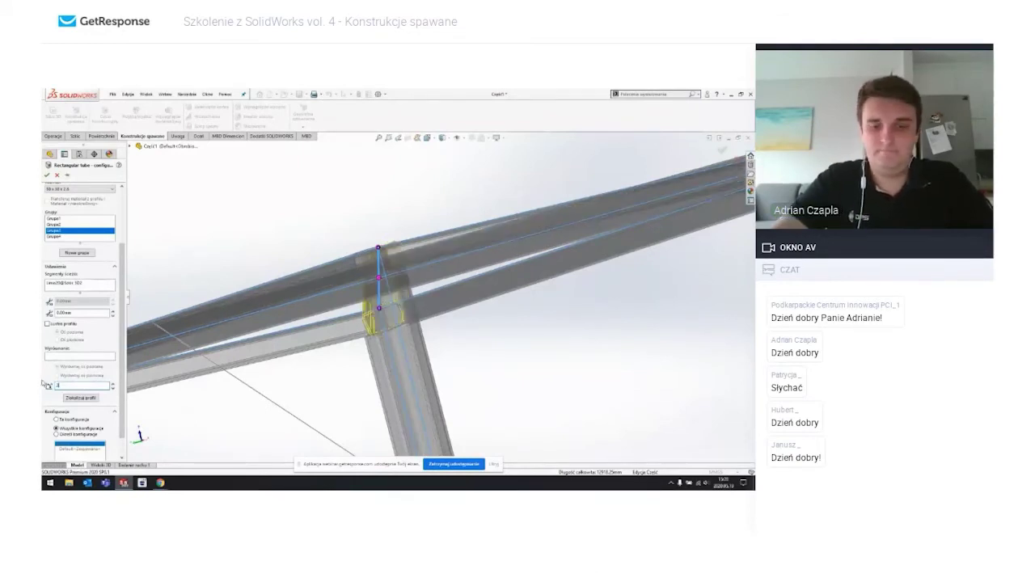
{"action": "key", "text": "Return"}
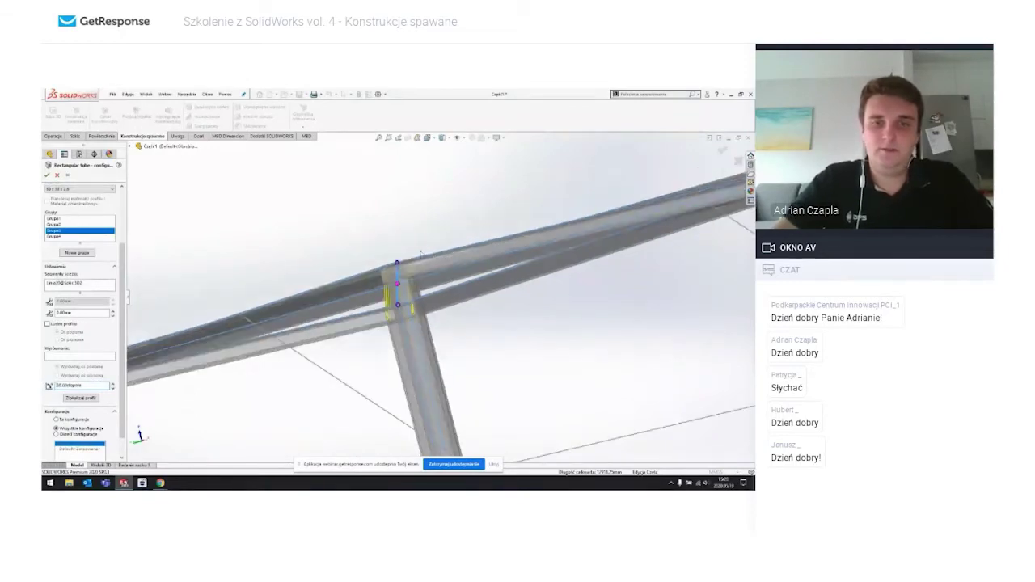
{"action": "middle_click_drag", "start_coordinate": [273, 310], "coordinate": [463, 288]}
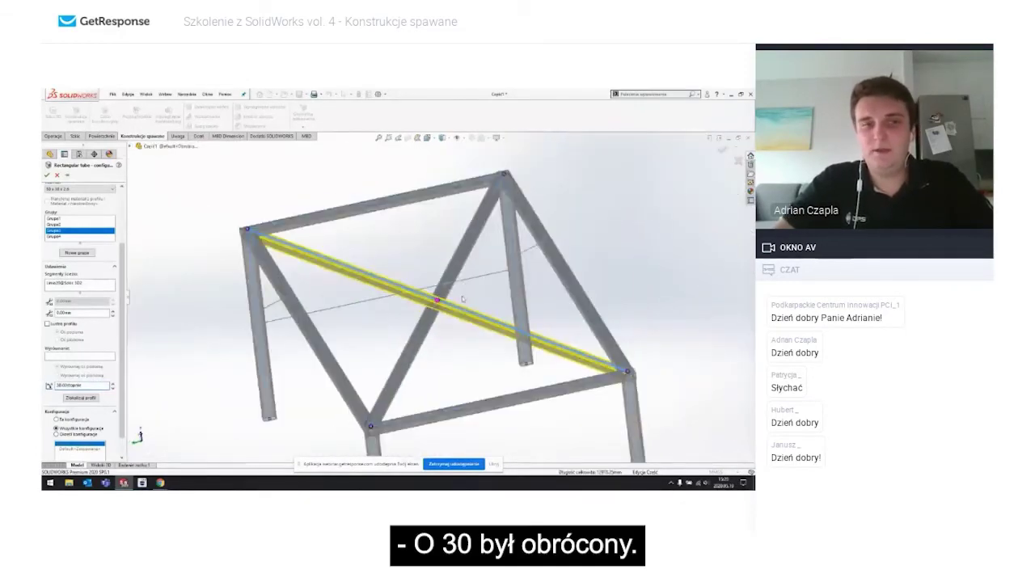
Step: Rotate the Grupa4 diagonal profile by 90° and commit the tube feature
{"action": "left_click", "coordinate": [55, 236]}
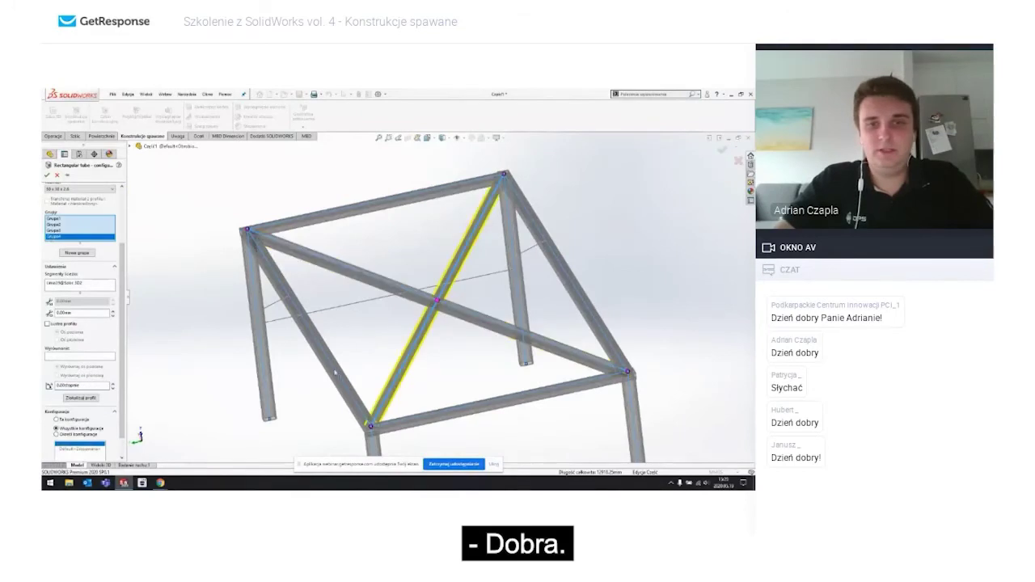
{"action": "middle_click_drag", "start_coordinate": [335, 372], "coordinate": [388, 339]}
{"action": "scroll", "coordinate": [414, 253], "scroll_direction": "down", "scroll_amount": 3}
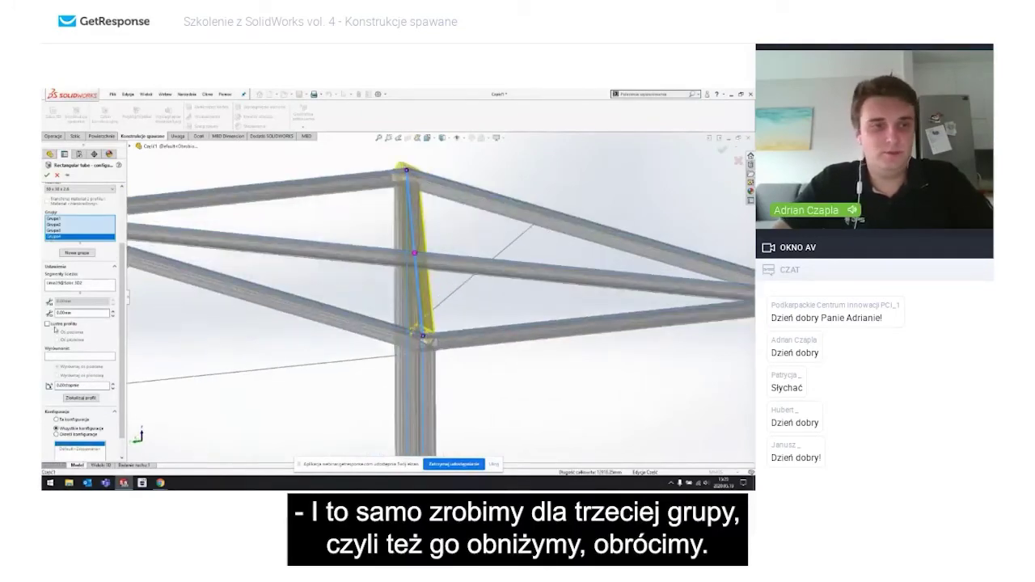
{"action": "double_click", "coordinate": [78, 384]}
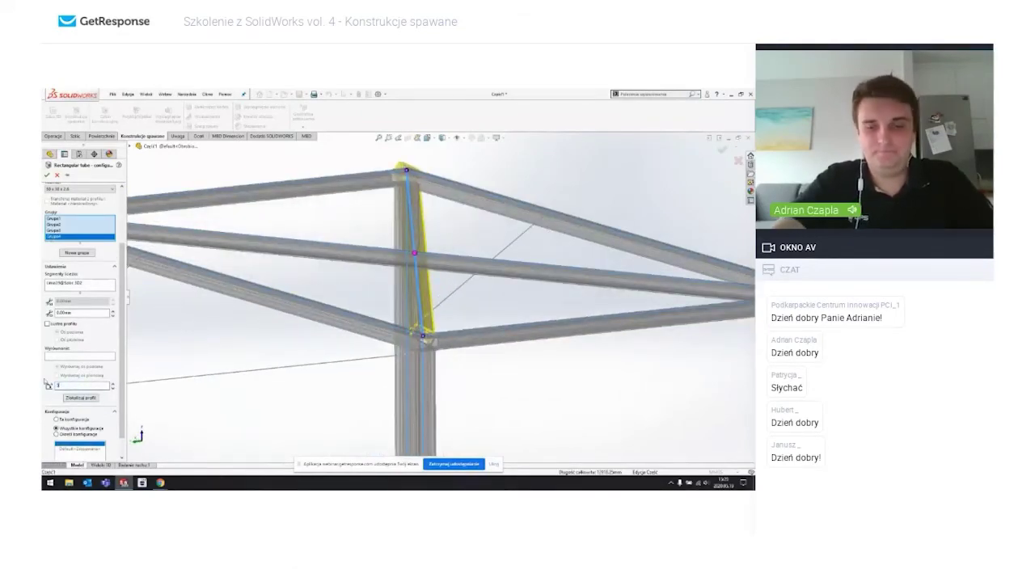
{"action": "type", "text": "90"}
{"action": "key", "text": "Return"}
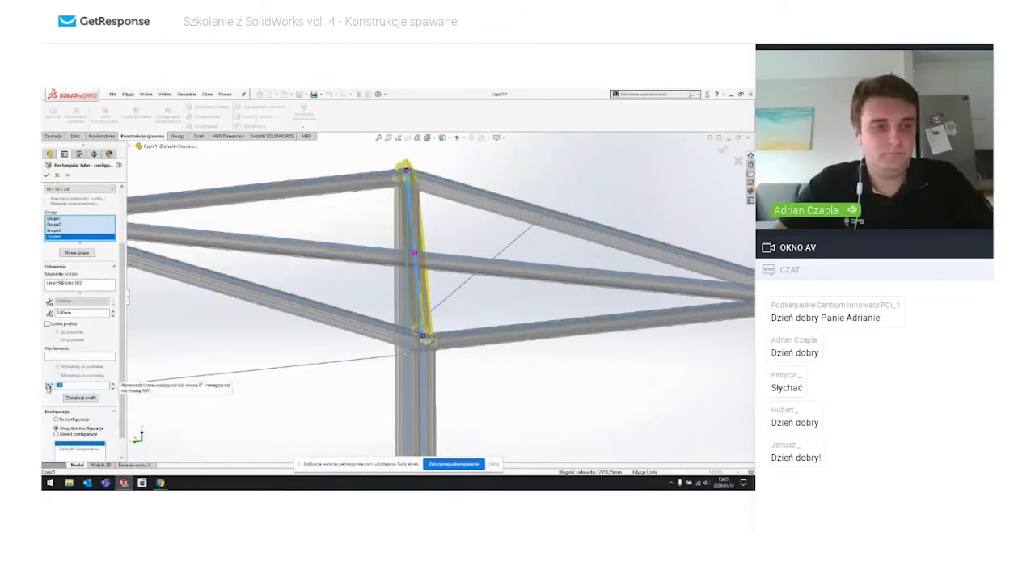
{"action": "key", "text": "Return"}
Step: Reopen the Rectangular tube feature, select Grupa4 and rotate its profile 30°
{"action": "scroll", "coordinate": [334, 311], "scroll_direction": "up", "scroll_amount": 3}
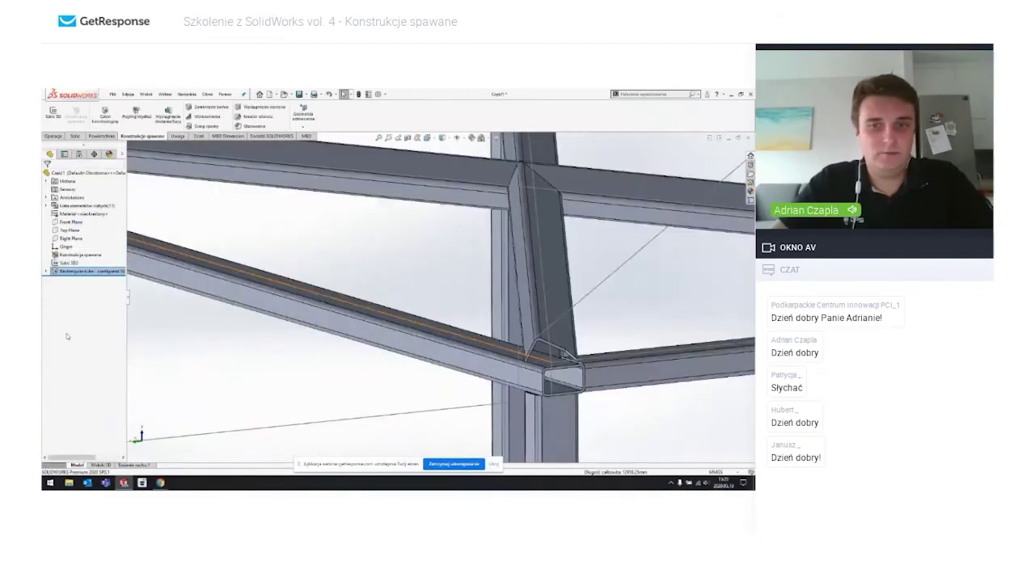
{"action": "right_click", "coordinate": [80, 271]}
{"action": "left_click", "coordinate": [87, 260]}
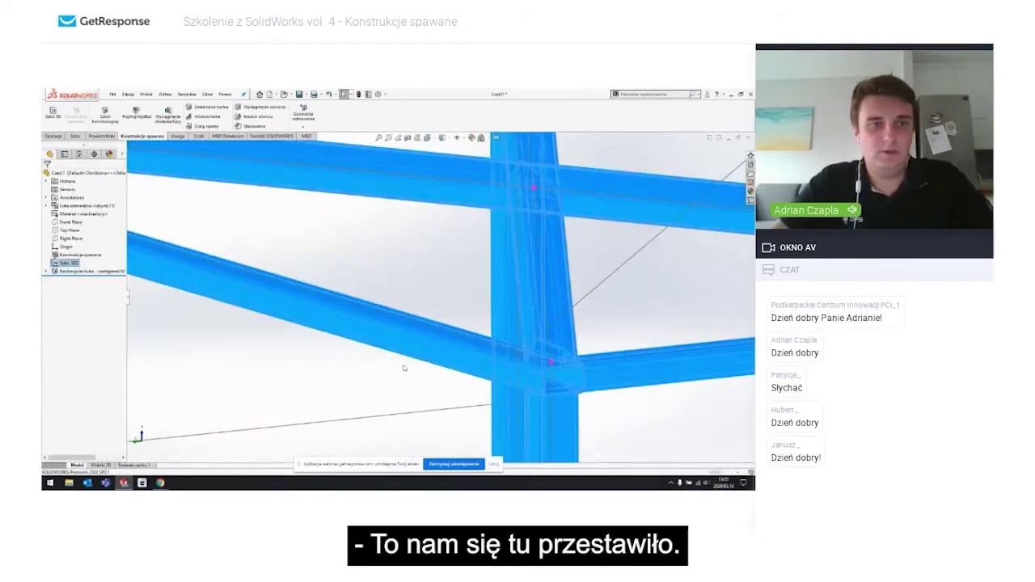
{"action": "left_click", "coordinate": [55, 312]}
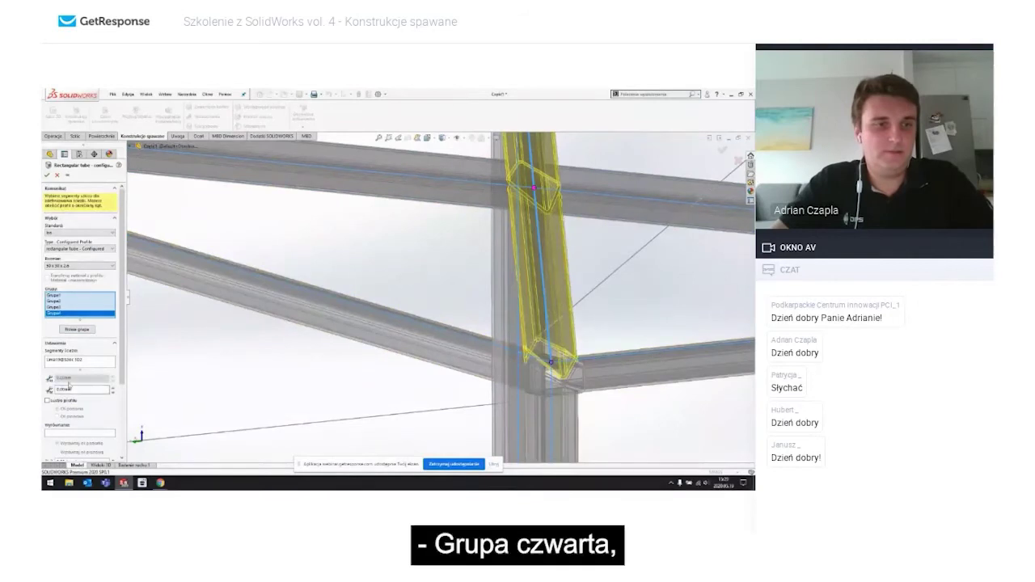
{"action": "scroll", "coordinate": [84, 375], "scroll_direction": "down", "scroll_amount": 3}
{"action": "scroll", "coordinate": [475, 236], "scroll_direction": "up", "scroll_amount": 5}
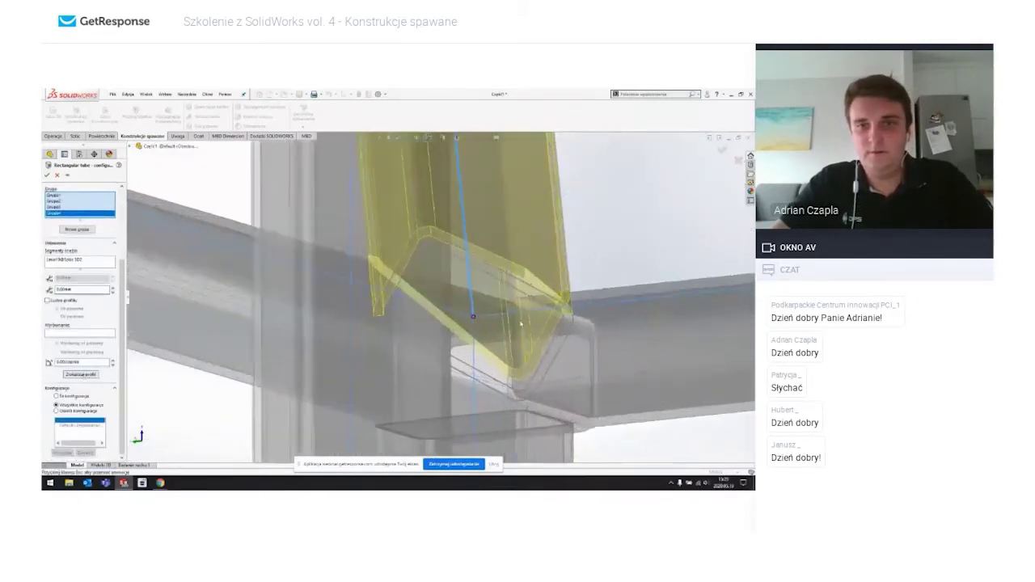
{"action": "scroll", "coordinate": [475, 236], "scroll_direction": "down", "scroll_amount": 2}
{"action": "scroll", "coordinate": [476, 236], "scroll_direction": "down", "scroll_amount": 2}
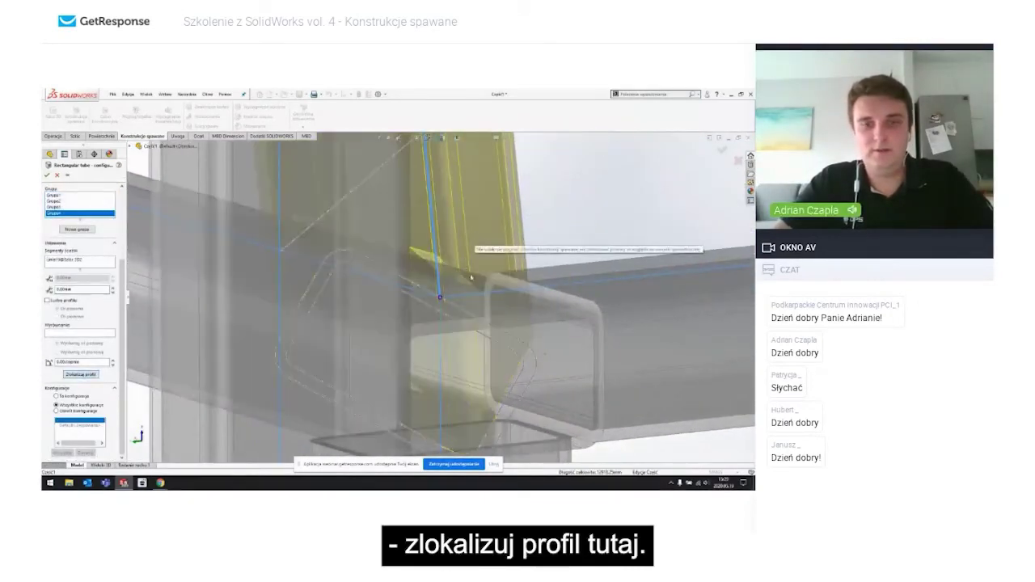
{"action": "scroll", "coordinate": [453, 237], "scroll_direction": "down", "scroll_amount": 2}
{"action": "scroll", "coordinate": [443, 238], "scroll_direction": "down", "scroll_amount": 2}
{"action": "scroll", "coordinate": [443, 239], "scroll_direction": "down", "scroll_amount": 2}
{"action": "middle_click_drag", "start_coordinate": [443, 239], "coordinate": [493, 247]}
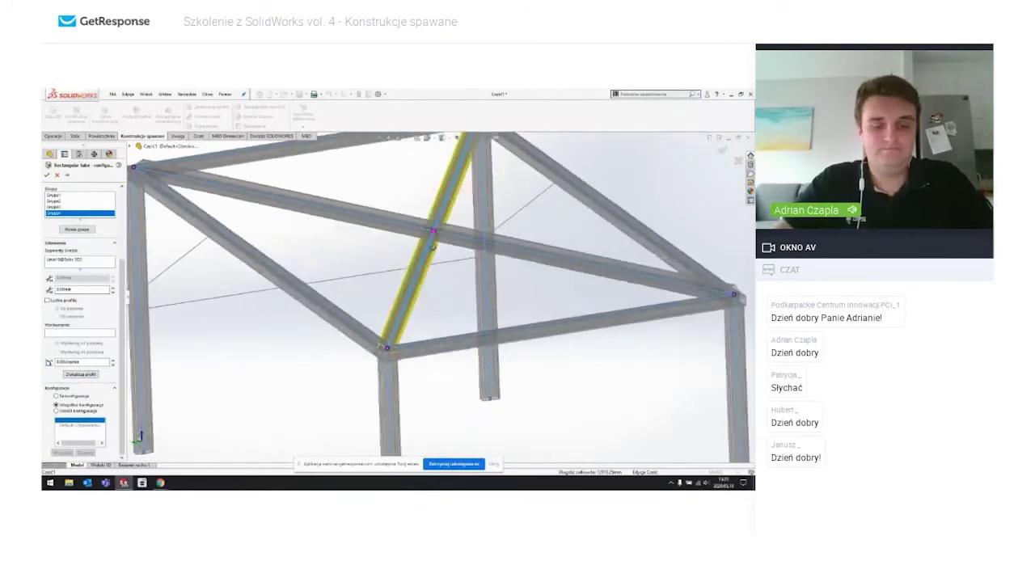
{"action": "type", "text": "30"}
{"action": "key", "text": "Return"}
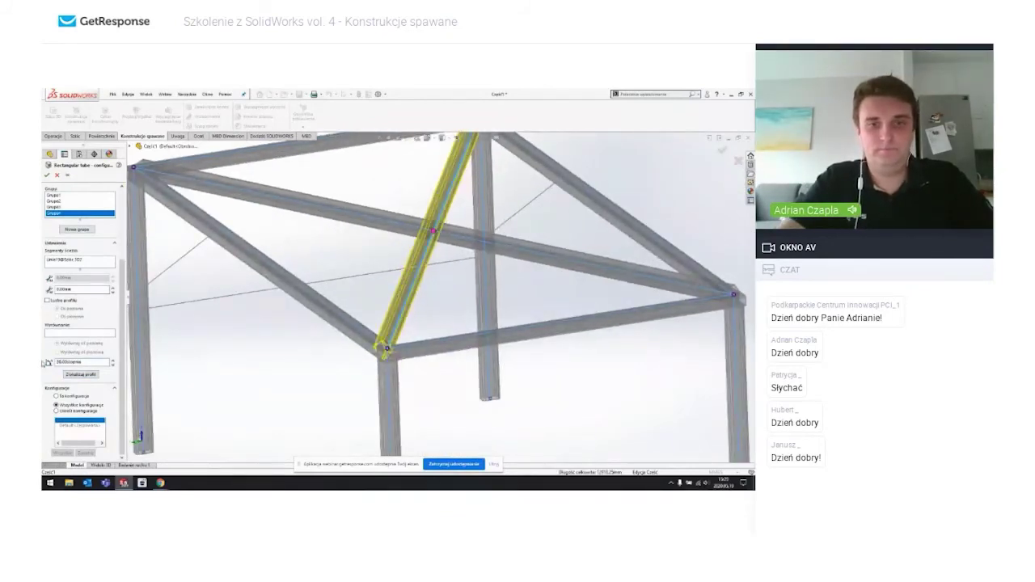
Step: Try 90° and a few spinner-lowered angles on the Grupa4 profile, then set 120°
{"action": "mouse_move", "coordinate": [347, 291]}
{"action": "middle_mouse_down"}
{"action": "mouse_move", "coordinate": [383, 288]}
{"action": "mouse_move", "coordinate": [448, 223]}
{"action": "middle_mouse_up"}
{"action": "scroll", "coordinate": [384, 289], "scroll_direction": "up", "scroll_amount": 2}
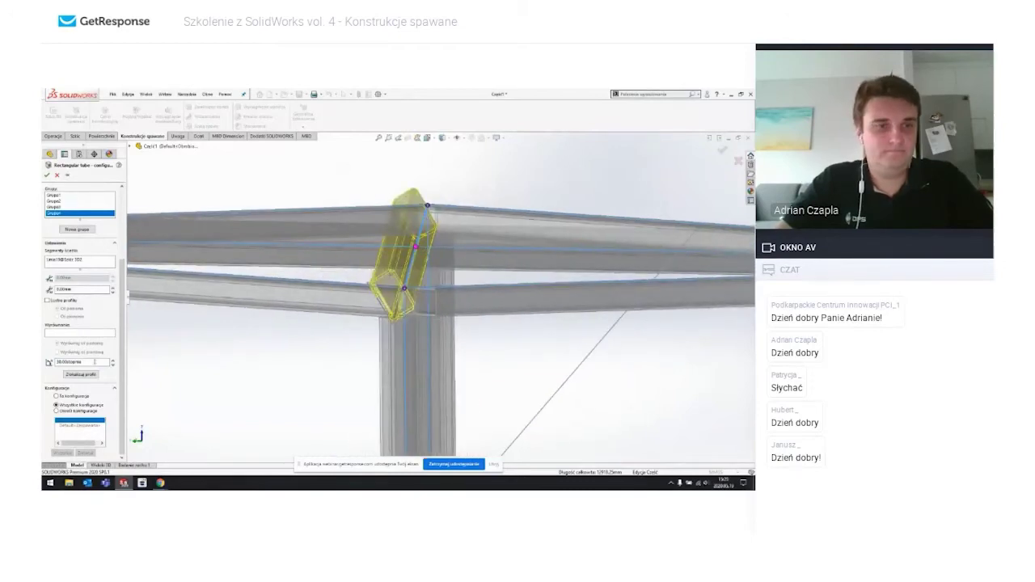
{"action": "type", "text": "90"}
{"action": "key", "text": "Return"}
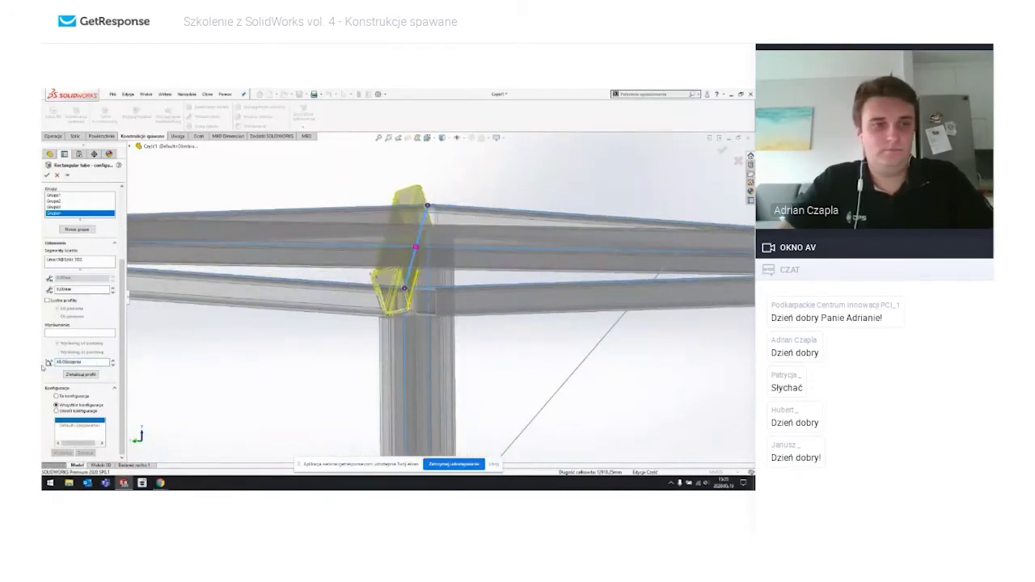
{"action": "left_click", "coordinate": [112, 366]}
{"action": "left_click", "coordinate": [113, 365]}
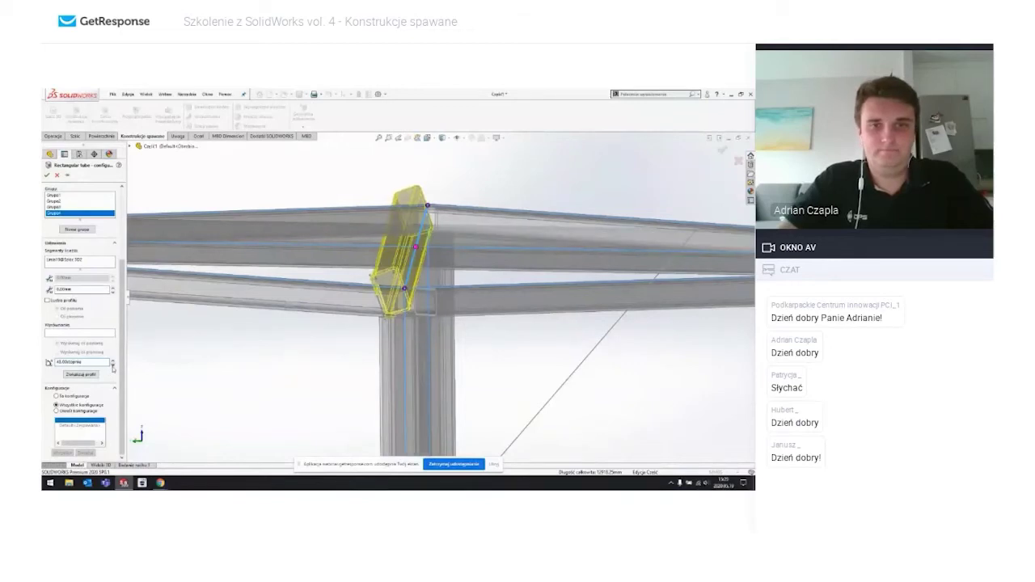
{"action": "left_click", "coordinate": [112, 365]}
{"action": "left_click", "coordinate": [113, 365]}
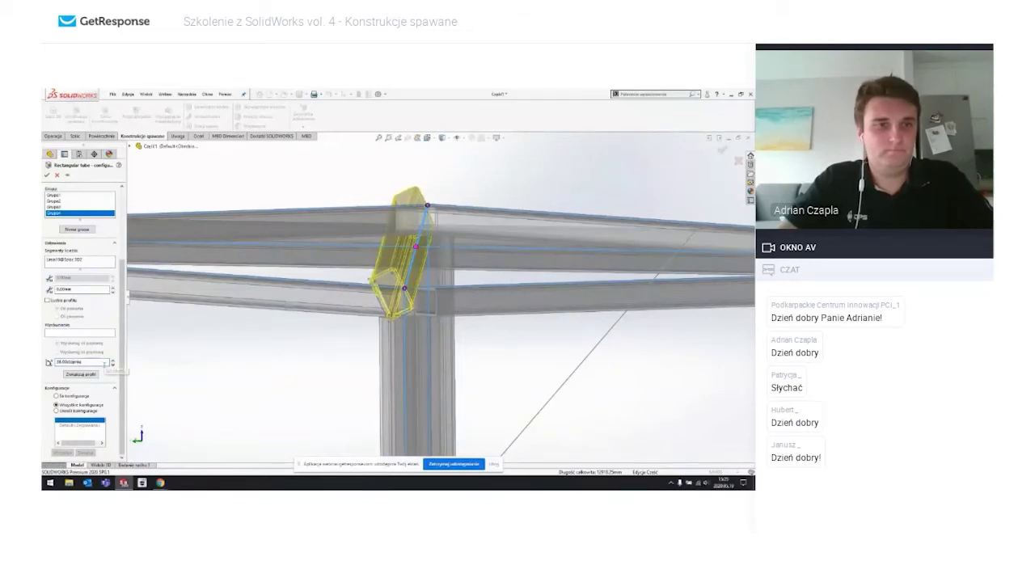
{"action": "type", "text": "120"}
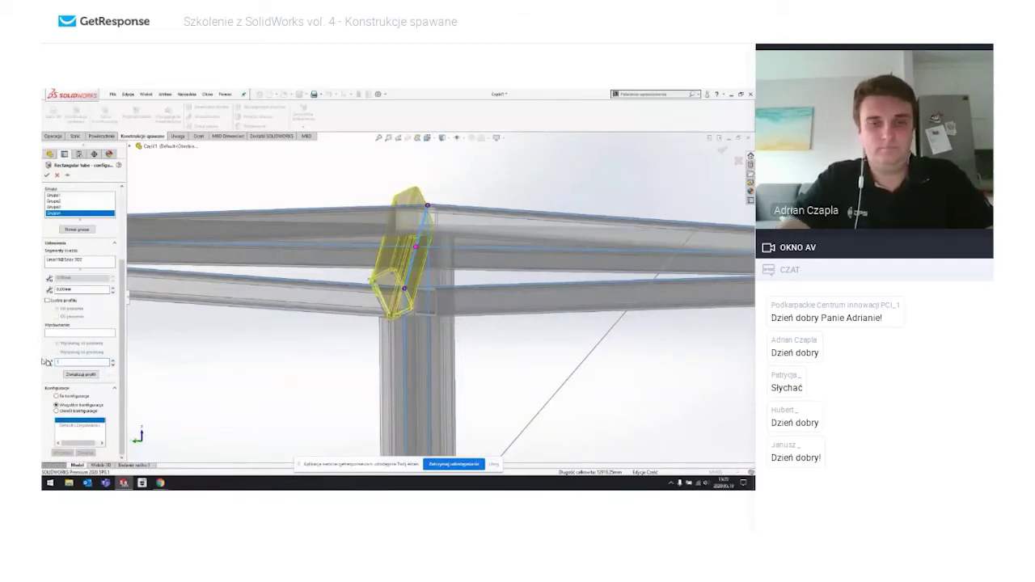
{"action": "key", "text": "Return"}
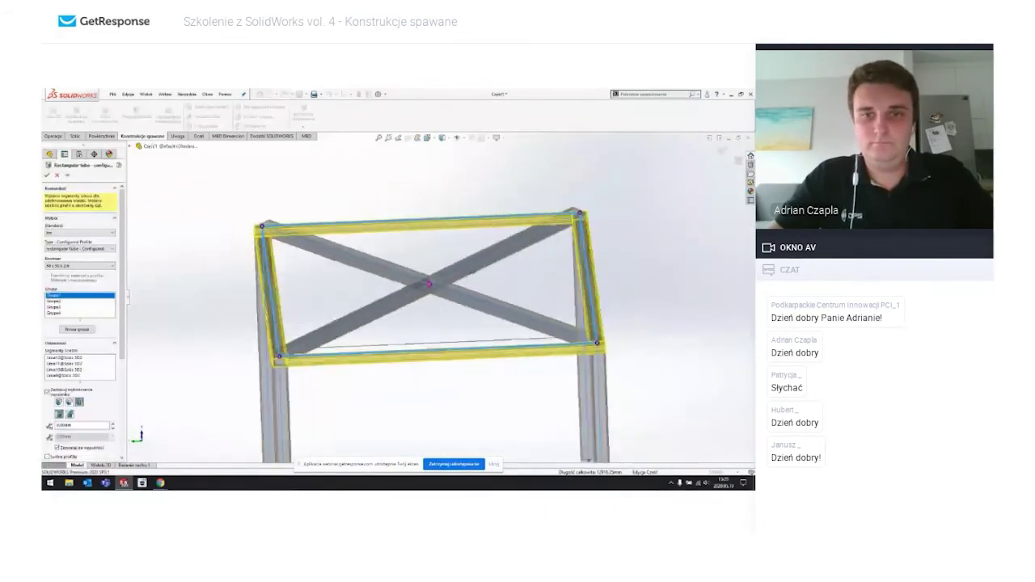
Step: Select Grupa4 and set its profile rotation angle to 45°
{"action": "mouse_move", "coordinate": [428, 283]}
{"action": "middle_mouse_down"}
{"action": "mouse_move", "coordinate": [372, 312]}
{"action": "mouse_move", "coordinate": [399, 310]}
{"action": "mouse_move", "coordinate": [490, 347]}
{"action": "mouse_move", "coordinate": [485, 339]}
{"action": "middle_mouse_up"}
{"action": "left_click", "coordinate": [54, 313]}
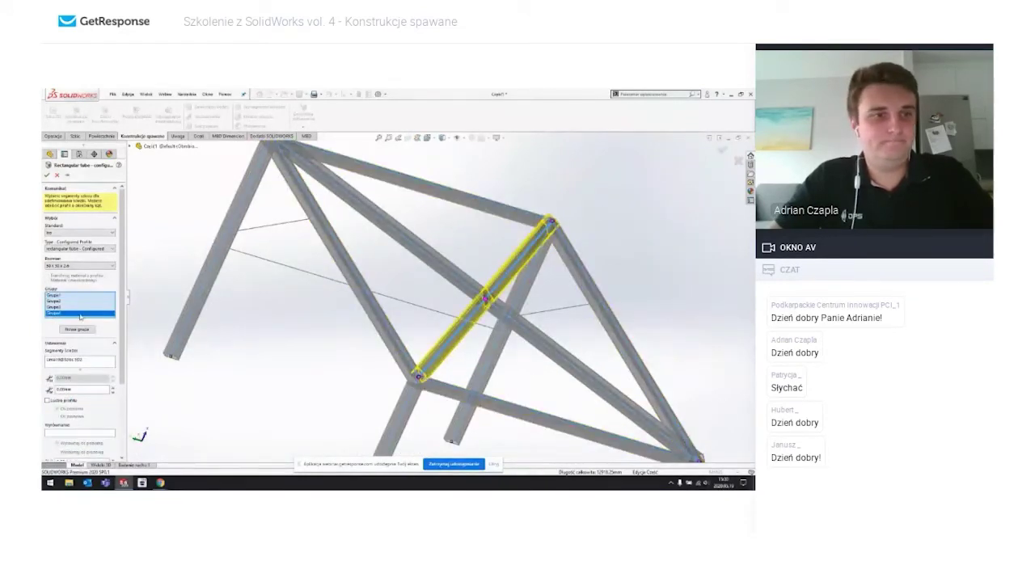
{"action": "right_click", "coordinate": [68, 314]}
{"action": "left_click", "coordinate": [80, 348]}
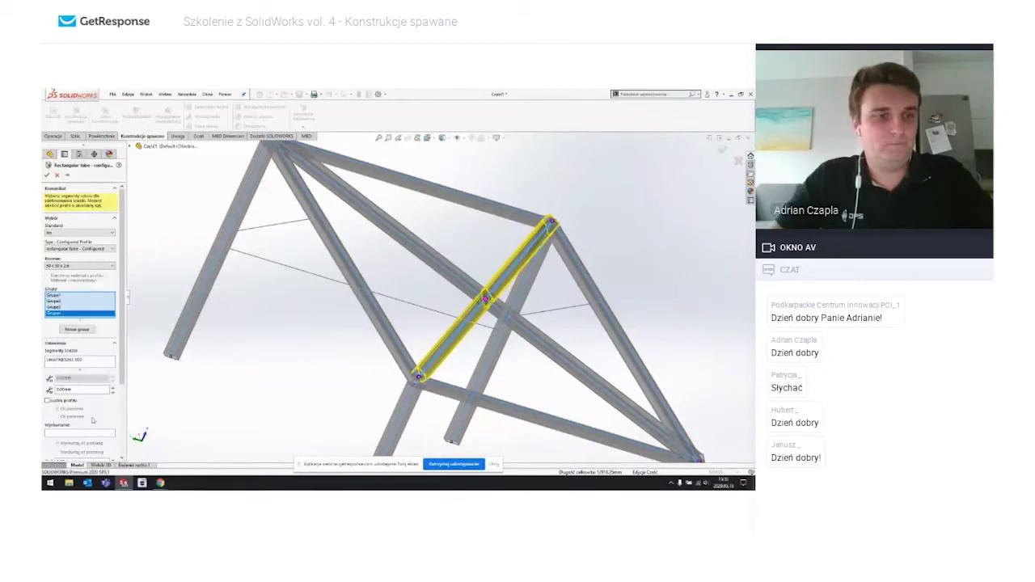
{"action": "scroll", "coordinate": [89, 380], "scroll_direction": "down", "scroll_amount": 3}
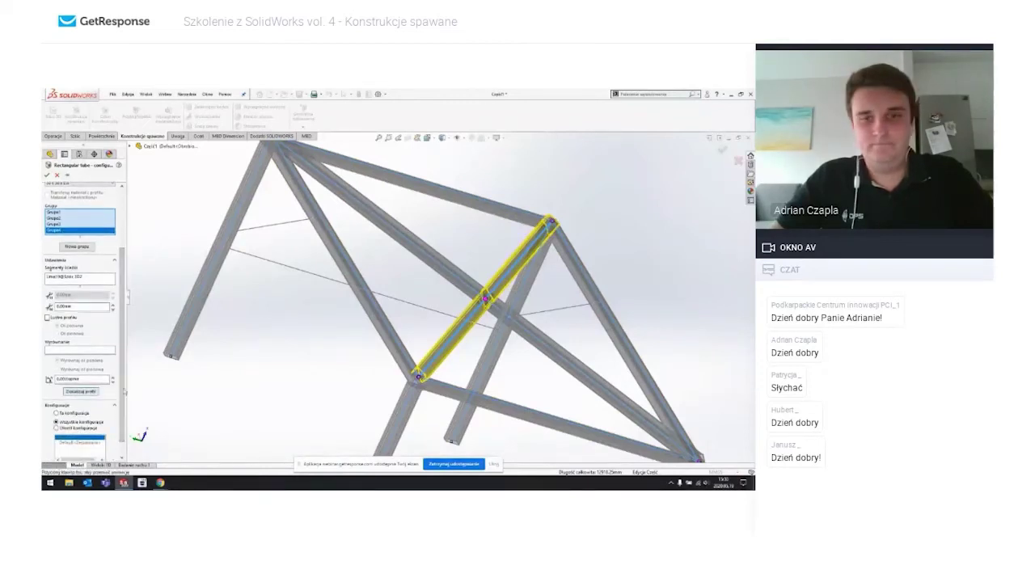
{"action": "scroll", "coordinate": [420, 372], "scroll_direction": "down", "scroll_amount": 5}
{"action": "scroll", "coordinate": [519, 345], "scroll_direction": "down", "scroll_amount": 3}
{"action": "scroll", "coordinate": [520, 345], "scroll_direction": "down", "scroll_amount": 2}
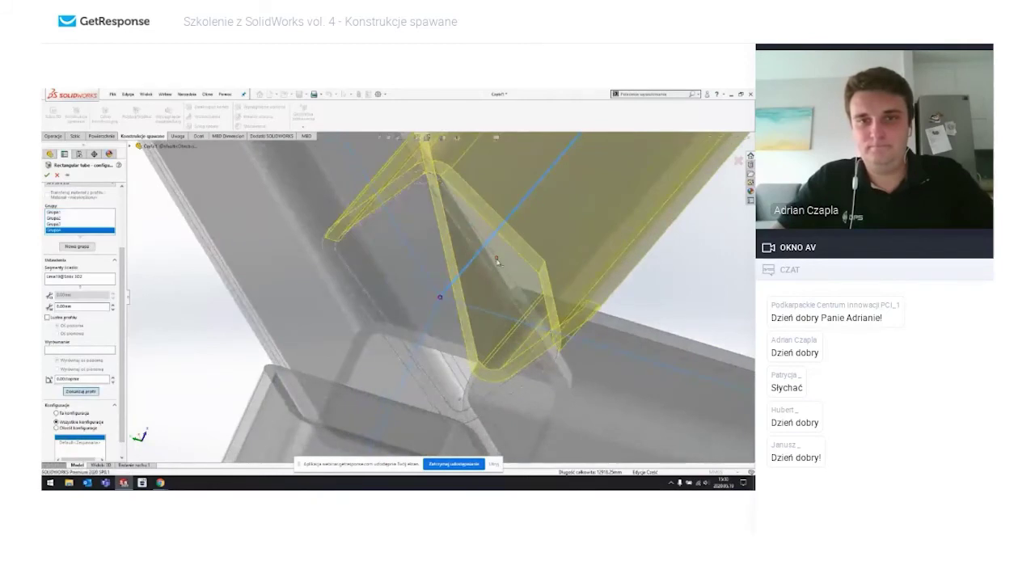
{"action": "scroll", "coordinate": [549, 307], "scroll_direction": "down", "scroll_amount": 3}
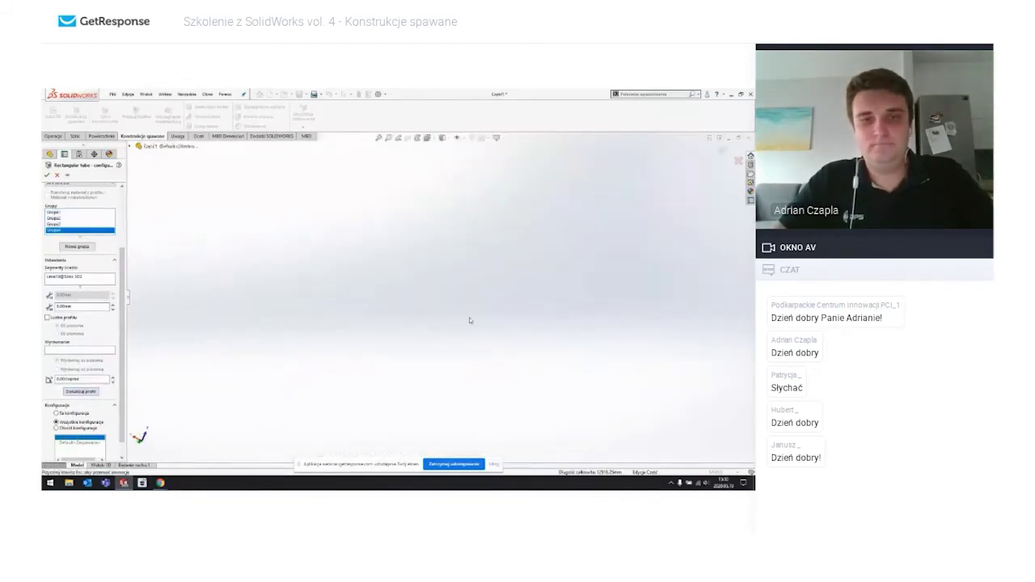
{"action": "scroll", "coordinate": [469, 319], "scroll_direction": "up", "scroll_amount": 2}
{"action": "scroll", "coordinate": [469, 318], "scroll_direction": "up", "scroll_amount": 5}
{"action": "scroll", "coordinate": [564, 341], "scroll_direction": "down", "scroll_amount": 2}
{"action": "scroll", "coordinate": [536, 318], "scroll_direction": "down", "scroll_amount": 2}
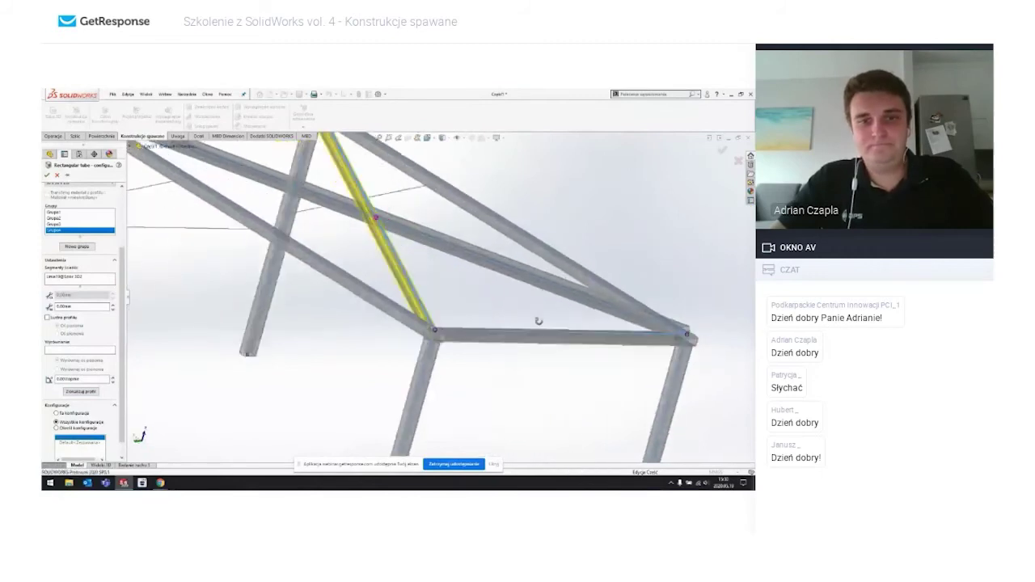
{"action": "scroll", "coordinate": [396, 314], "scroll_direction": "down", "scroll_amount": 2}
{"action": "scroll", "coordinate": [392, 307], "scroll_direction": "down", "scroll_amount": 2}
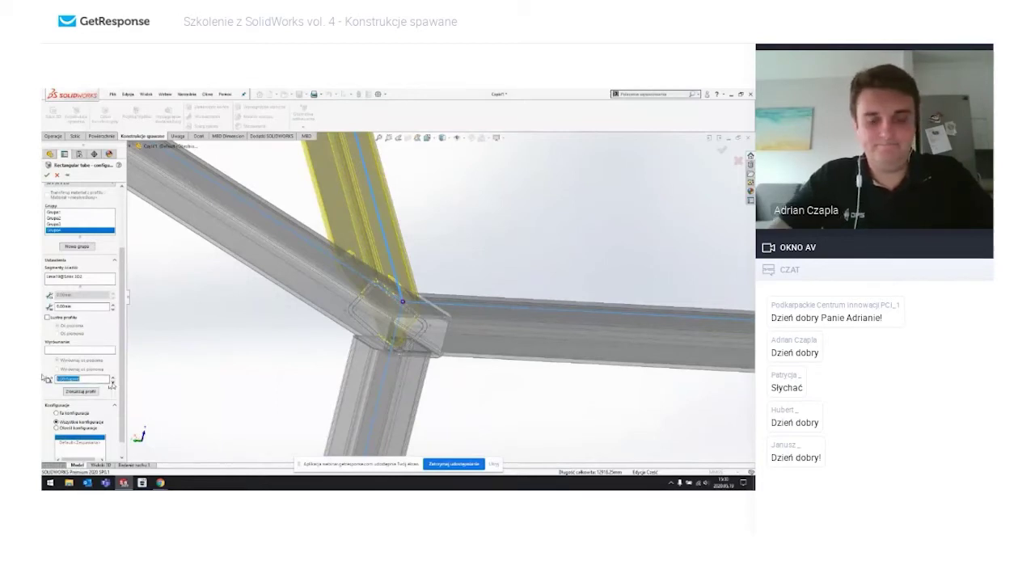
{"action": "type", "text": "45"}
{"action": "key", "text": "Return"}
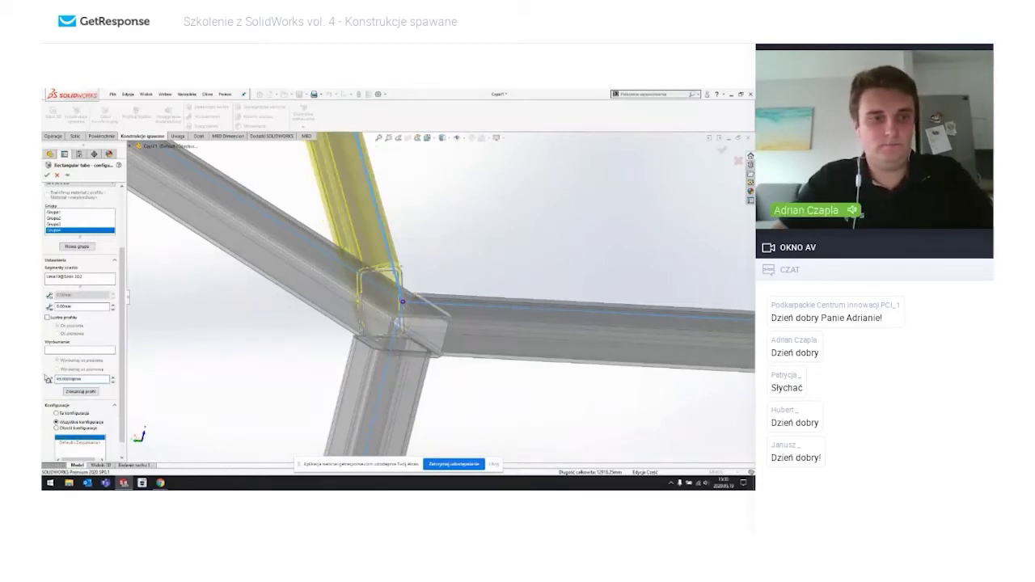
Step: Change the Grupa4 rotation to 30°, check the frame, and exit the tube feature editing
{"action": "type", "text": "30"}
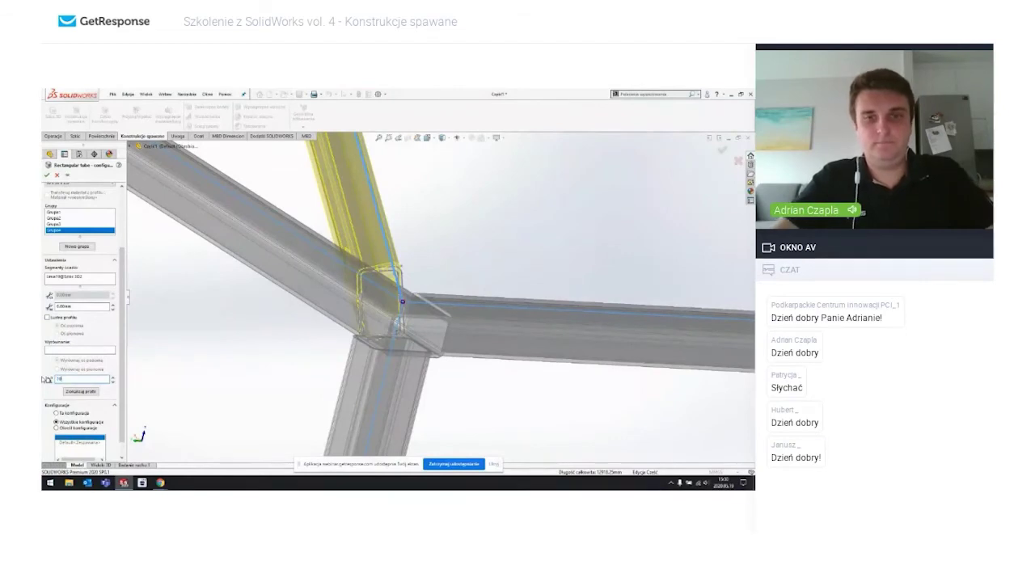
{"action": "key", "text": "Return"}
{"action": "scroll", "coordinate": [403, 301], "scroll_direction": "up", "scroll_amount": 5}
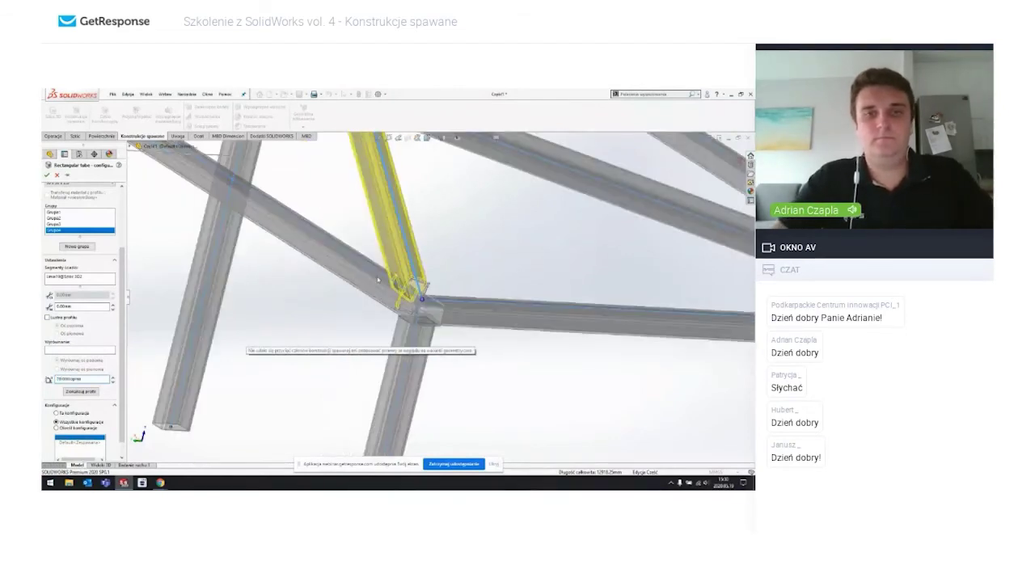
{"action": "mouse_move", "coordinate": [402, 302]}
{"action": "middle_mouse_down"}
{"action": "mouse_move", "coordinate": [383, 218]}
{"action": "mouse_move", "coordinate": [388, 260]}
{"action": "middle_mouse_up"}
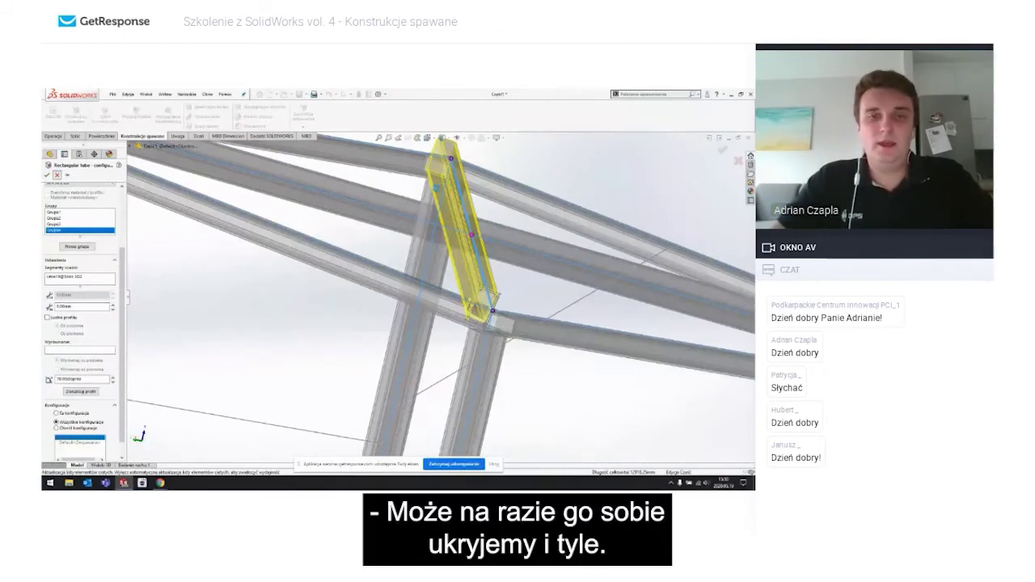
{"action": "left_click", "coordinate": [56, 174]}
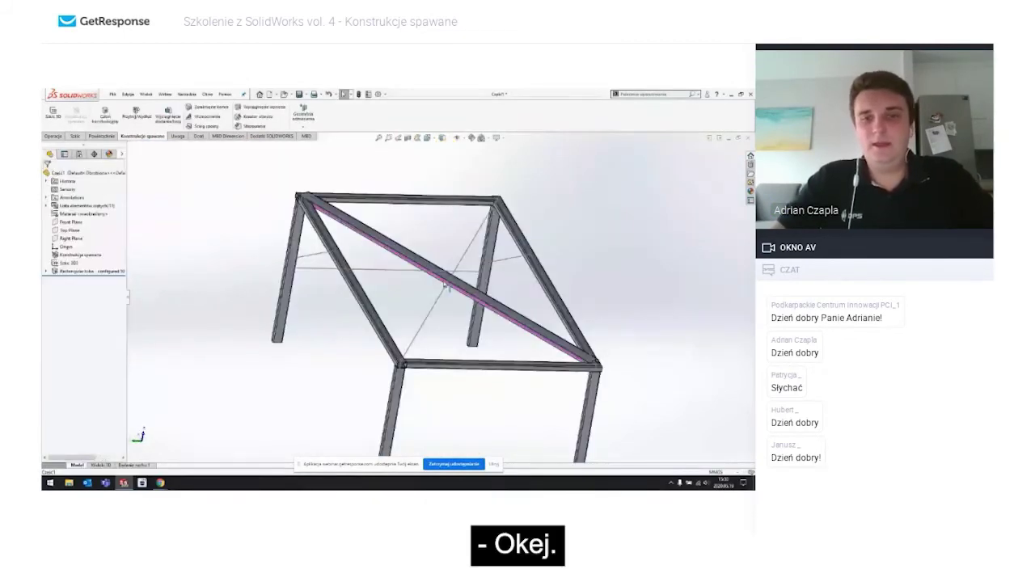
{"action": "mouse_move", "coordinate": [380, 308]}
{"action": "middle_mouse_down"}
{"action": "mouse_move", "coordinate": [448, 312]}
{"action": "mouse_move", "coordinate": [513, 351]}
{"action": "middle_mouse_up"}
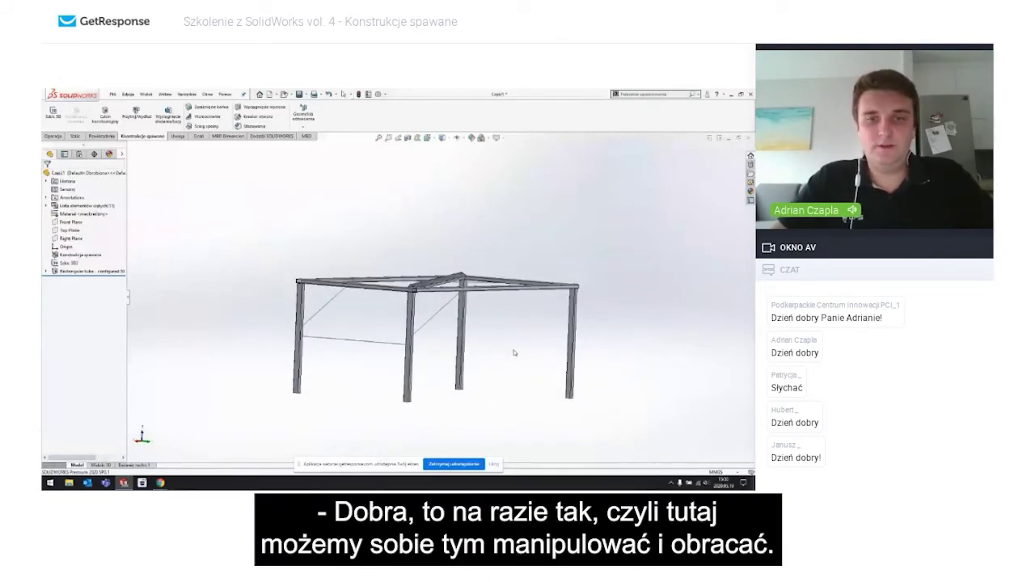
{"action": "mouse_move", "coordinate": [514, 352]}
{"action": "middle_mouse_down"}
{"action": "mouse_move", "coordinate": [462, 337]}
{"action": "mouse_move", "coordinate": [432, 370]}
{"action": "mouse_move", "coordinate": [453, 307]}
{"action": "middle_mouse_up"}
{"action": "scroll", "coordinate": [399, 373], "scroll_direction": "down", "scroll_amount": 3}
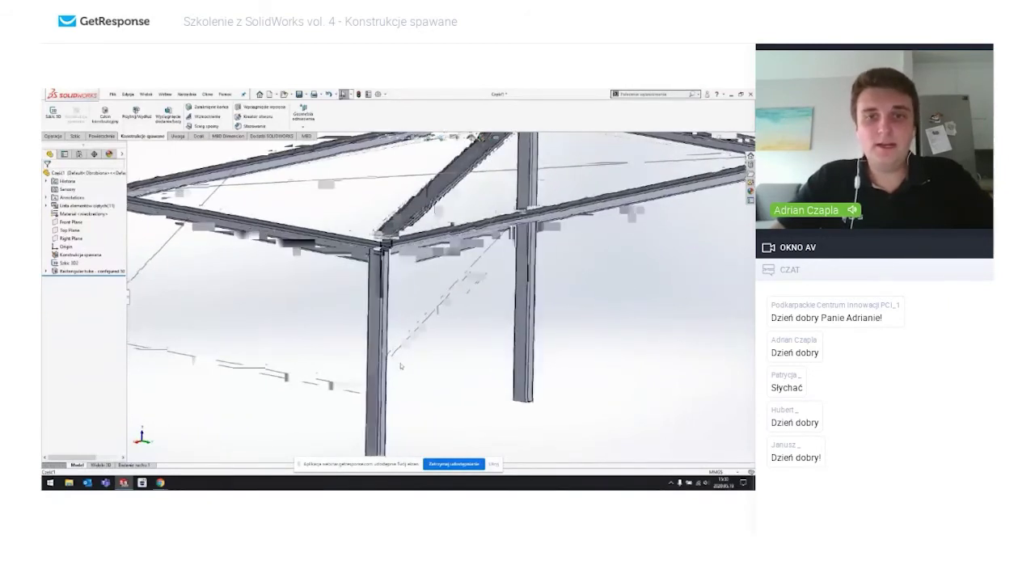
{"action": "scroll", "coordinate": [464, 279], "scroll_direction": "up", "scroll_amount": 3}
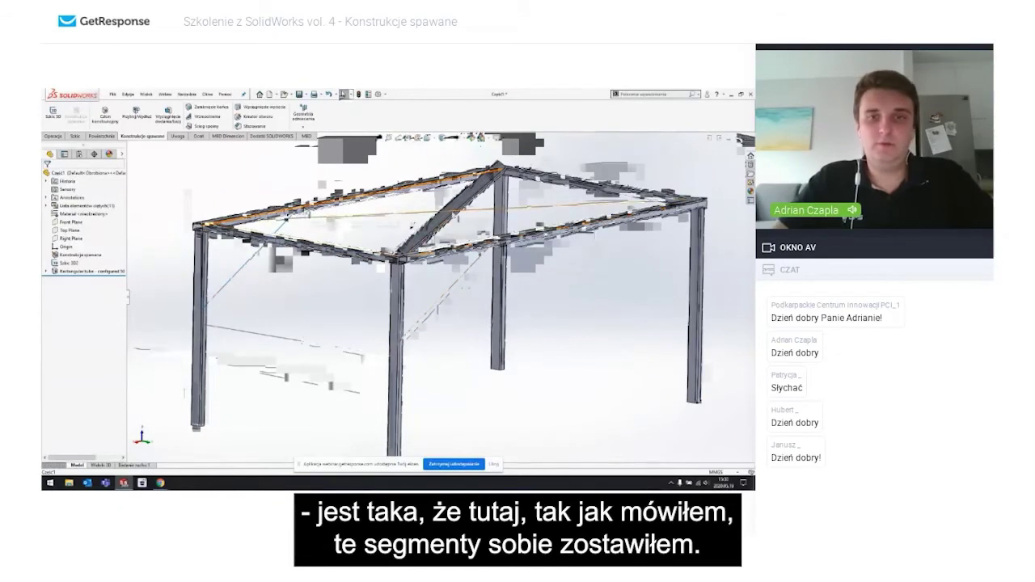
Step: Edit the Rectangular tube feature, delete the two extra diagonal groups, and confirm
{"action": "left_click", "coordinate": [69, 270]}
{"action": "right_click", "coordinate": [68, 269]}
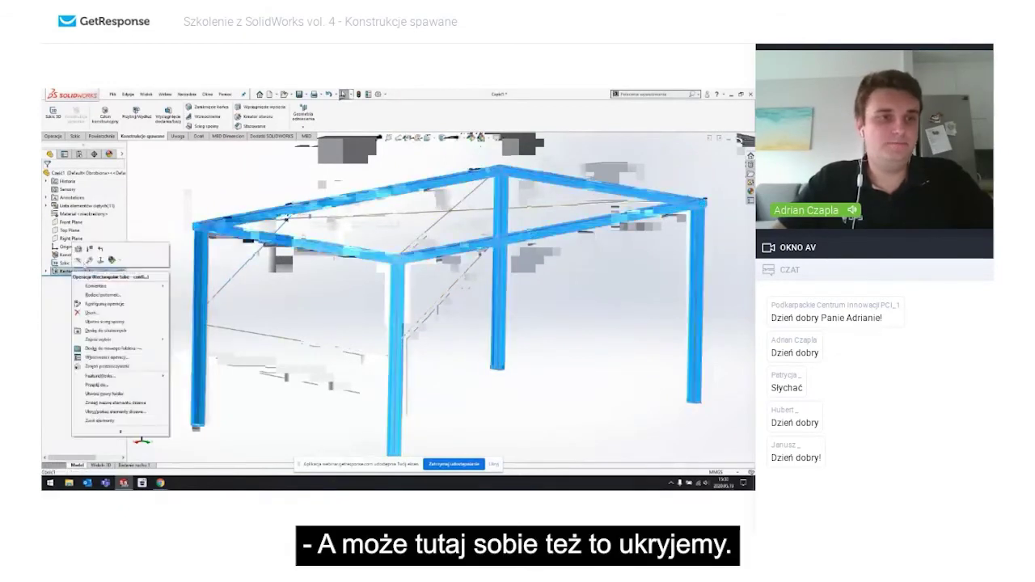
{"action": "left_click", "coordinate": [89, 269]}
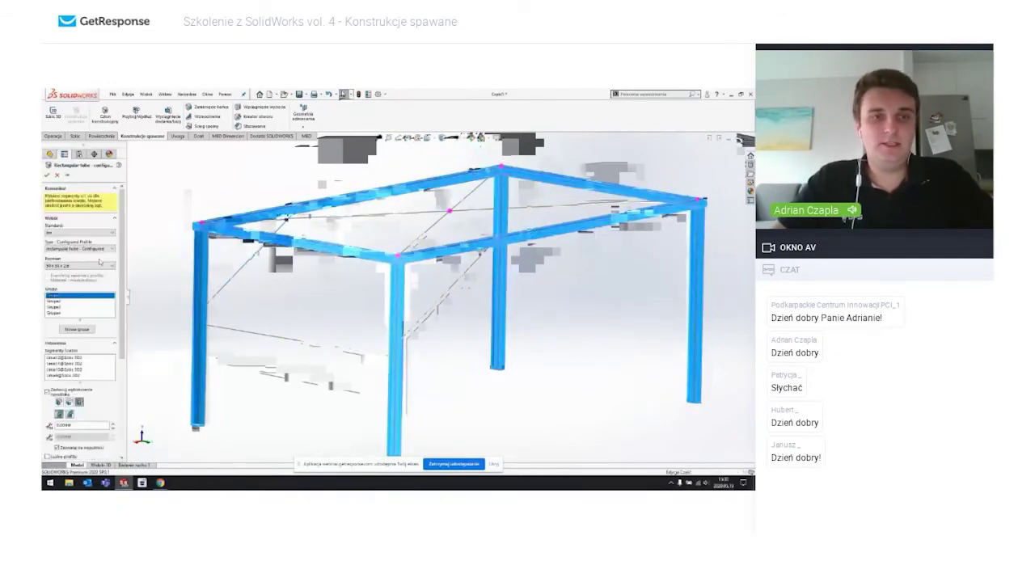
{"action": "left_click", "coordinate": [55, 307]}
{"action": "right_click", "coordinate": [57, 314]}
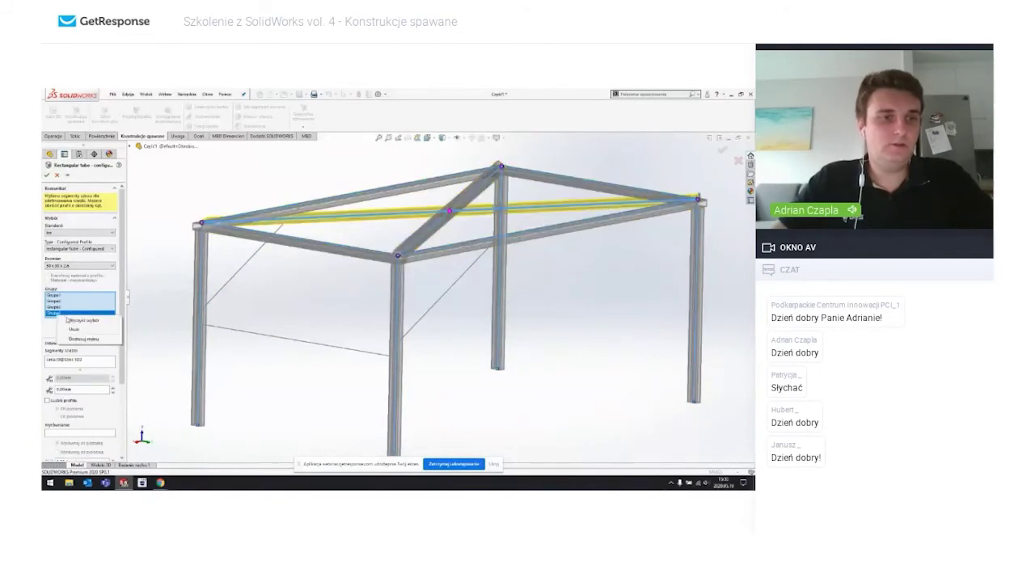
{"action": "left_click", "coordinate": [73, 329]}
{"action": "right_click", "coordinate": [67, 311]}
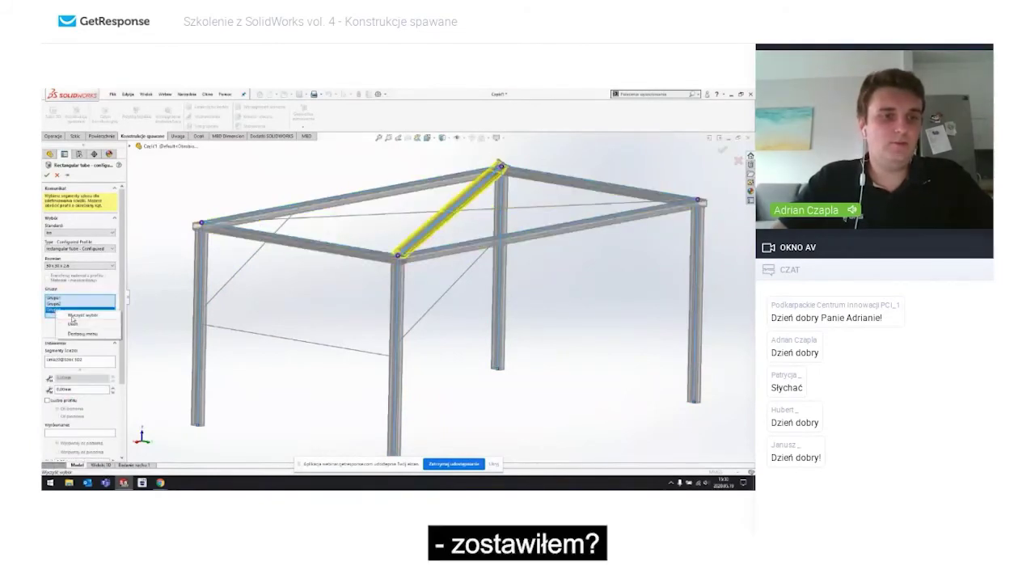
{"action": "left_click", "coordinate": [72, 323]}
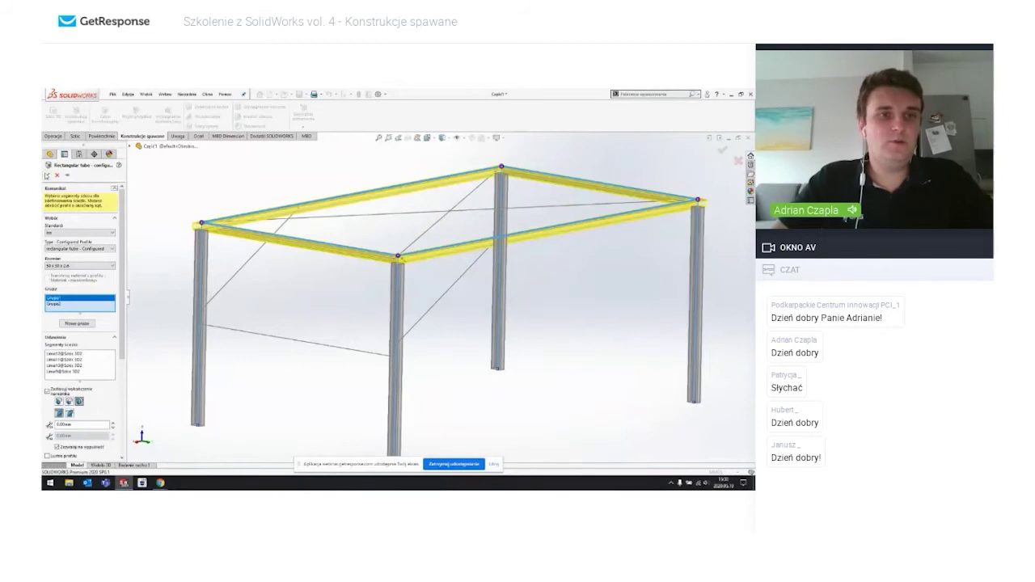
{"action": "key", "text": "Return"}
{"action": "middle_click_drag", "start_coordinate": [286, 308], "coordinate": [281, 310]}
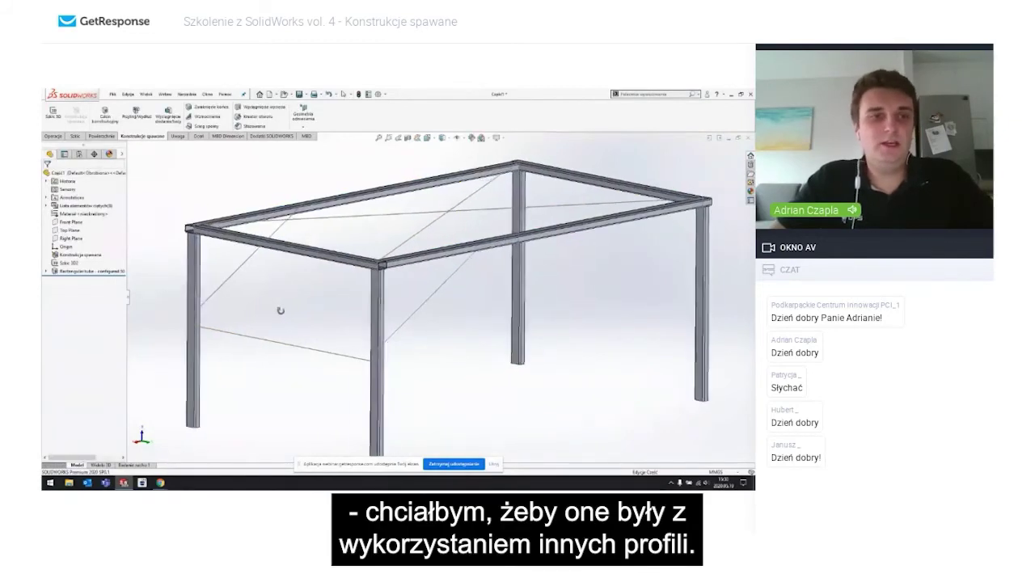
{"action": "left_click", "coordinate": [90, 271]}
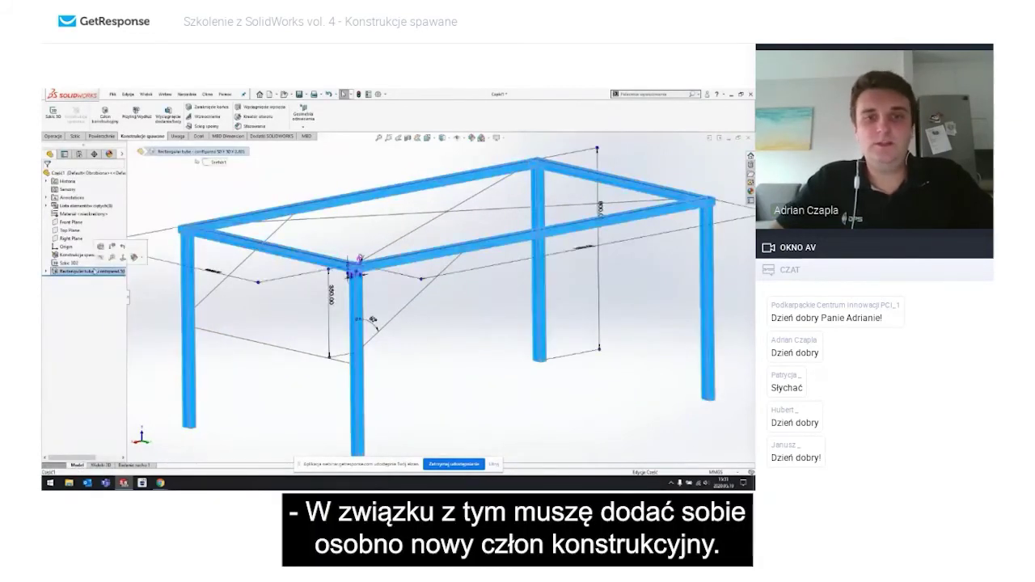
{"action": "left_click", "coordinate": [301, 349]}
{"action": "scroll", "coordinate": [301, 349], "scroll_direction": "down", "scroll_amount": 3}
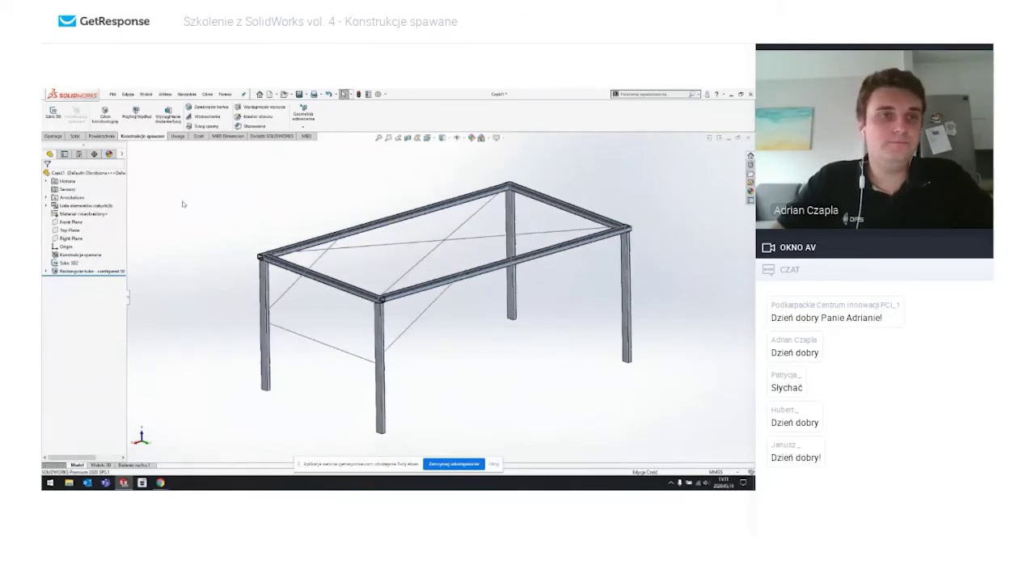
Step: Start a new structural member using the 21.3 x 2.3 pipe profile
{"action": "left_click", "coordinate": [106, 116]}
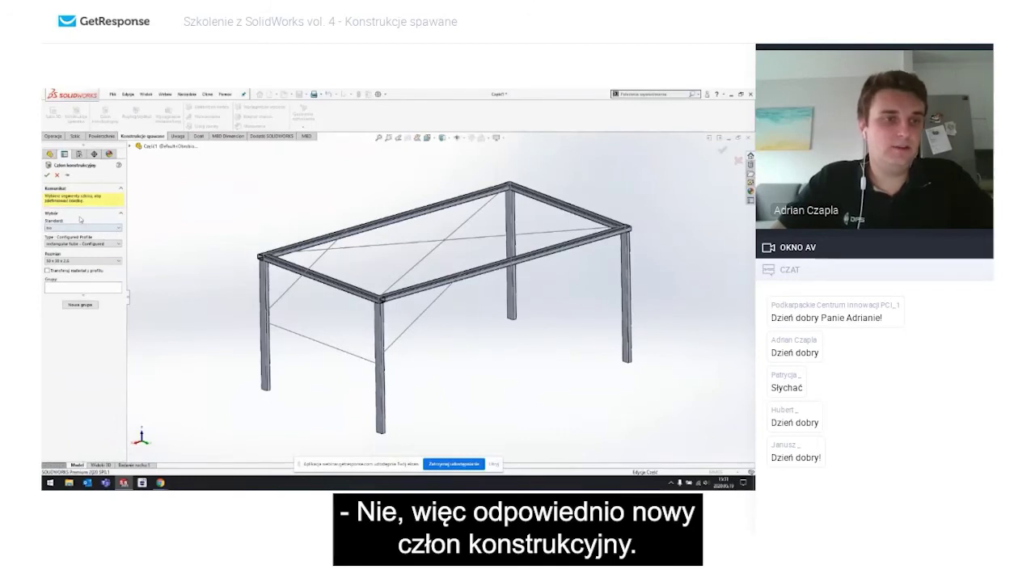
{"action": "left_click", "coordinate": [83, 243]}
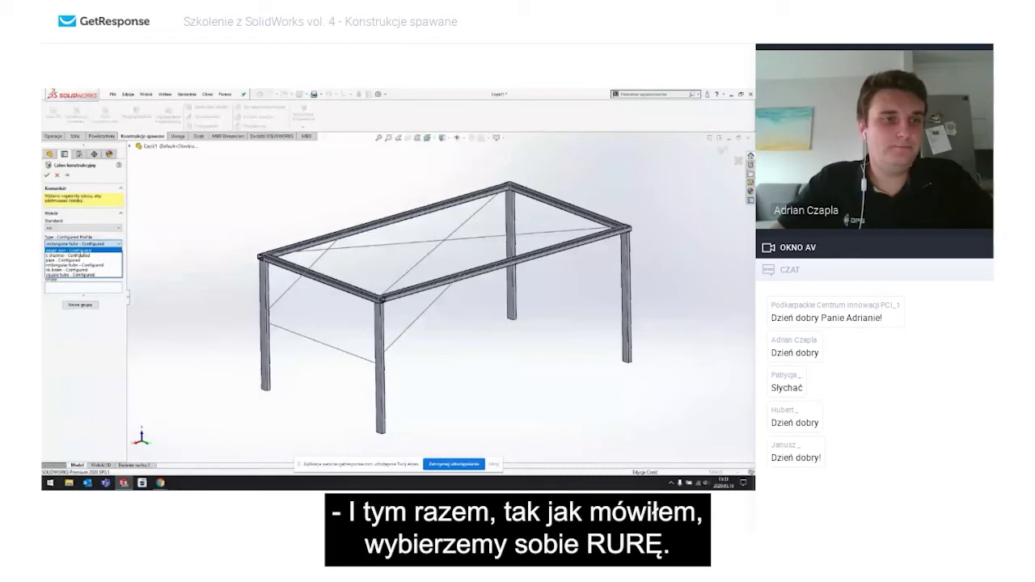
{"action": "left_click", "coordinate": [66, 260]}
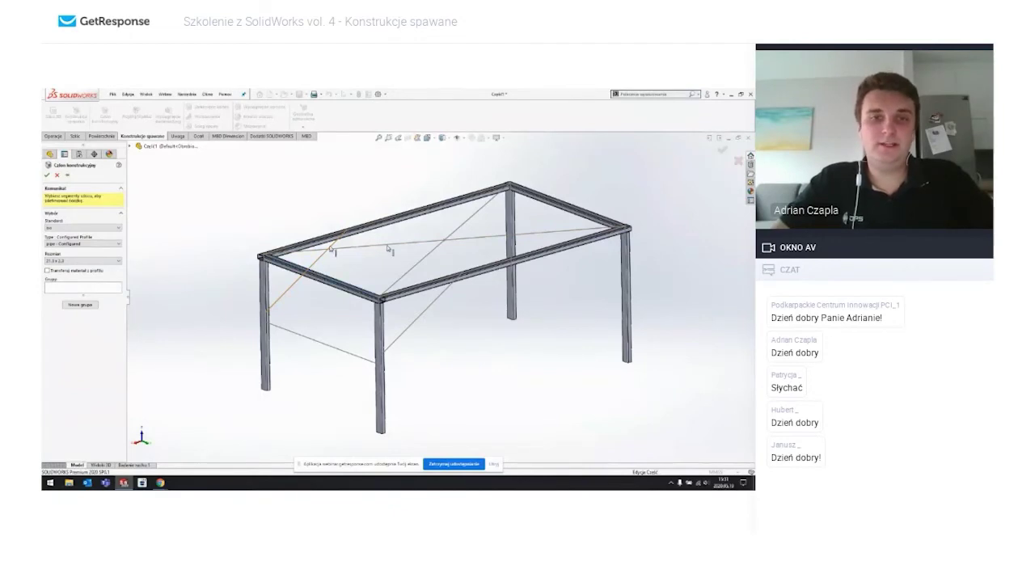
{"action": "scroll", "coordinate": [388, 249], "scroll_direction": "down", "scroll_amount": 3}
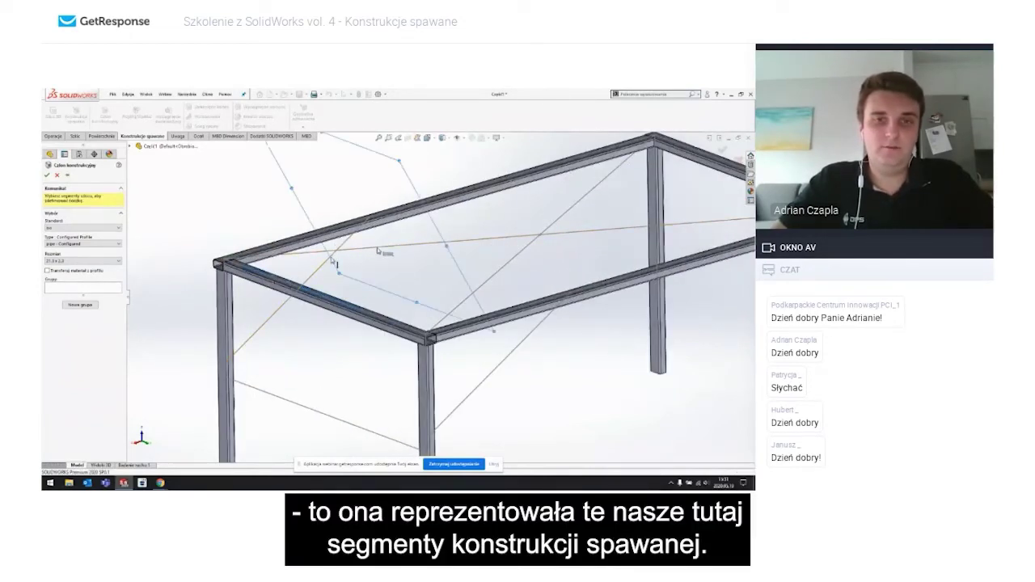
Step: Assign the diagonal lines to four pipe groups: side pair, lower brace, and each top diagonal
{"action": "left_click", "coordinate": [335, 261]}
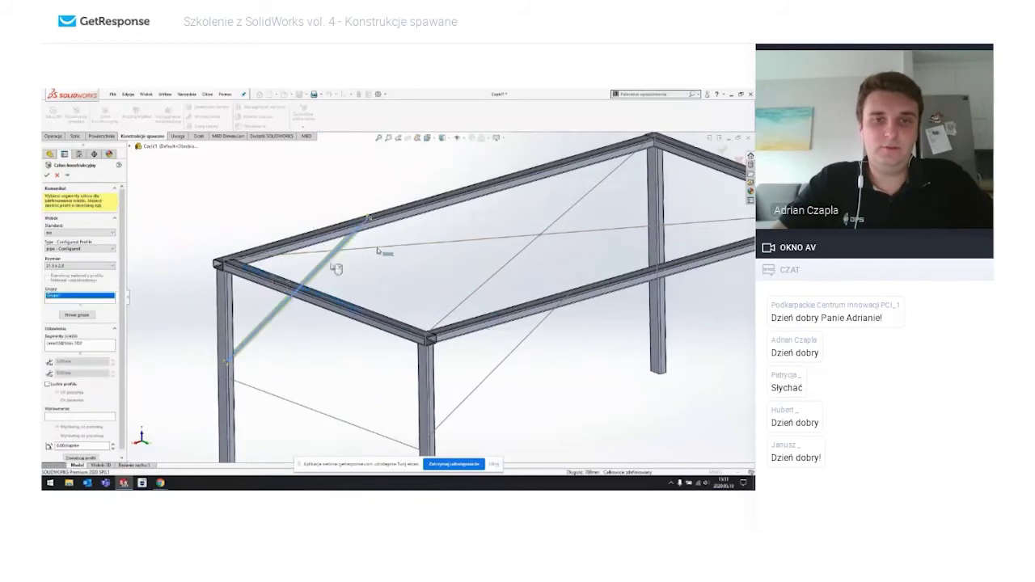
{"action": "left_click", "coordinate": [534, 338]}
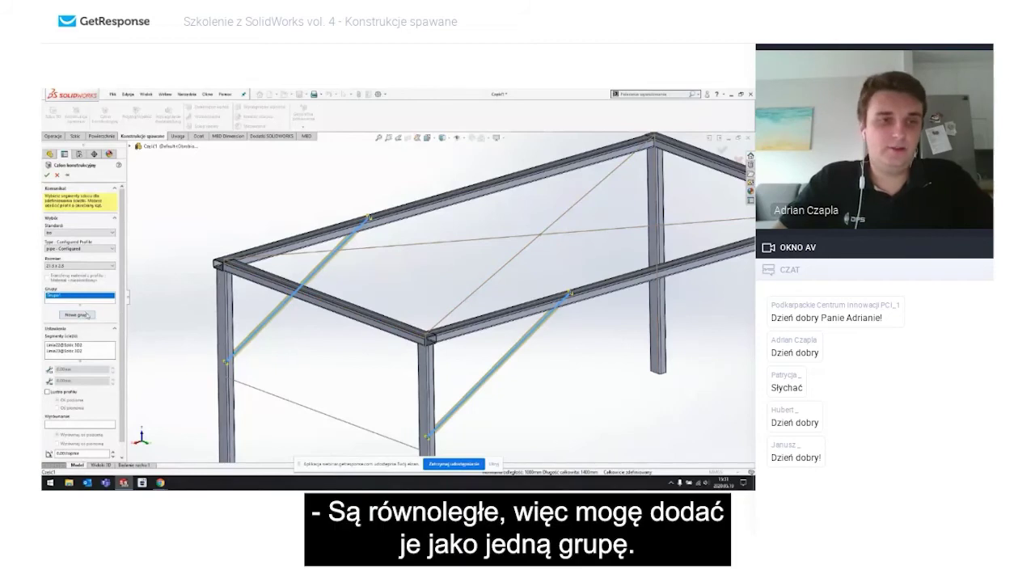
{"action": "left_click", "coordinate": [76, 315]}
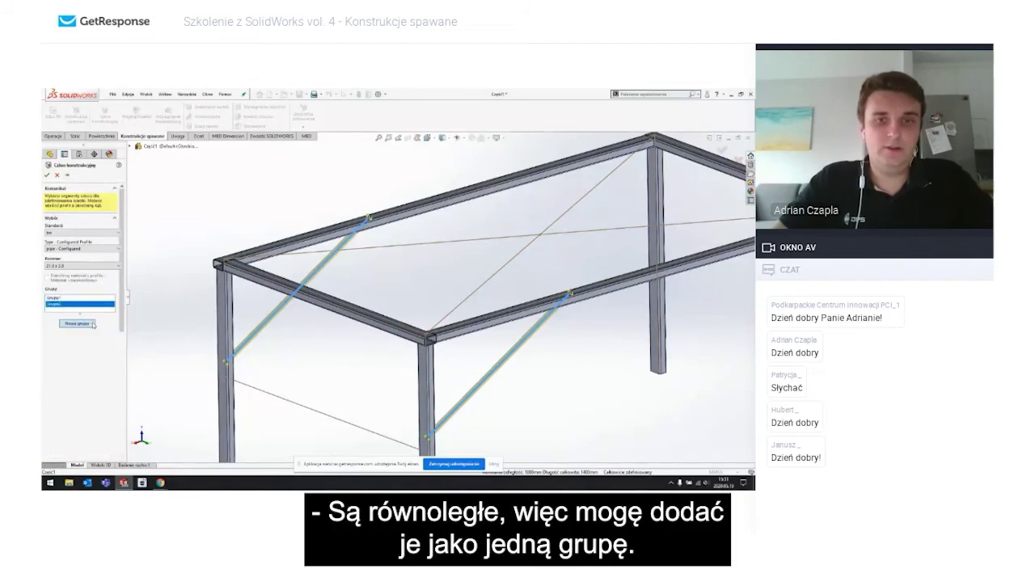
{"action": "left_click", "coordinate": [304, 413]}
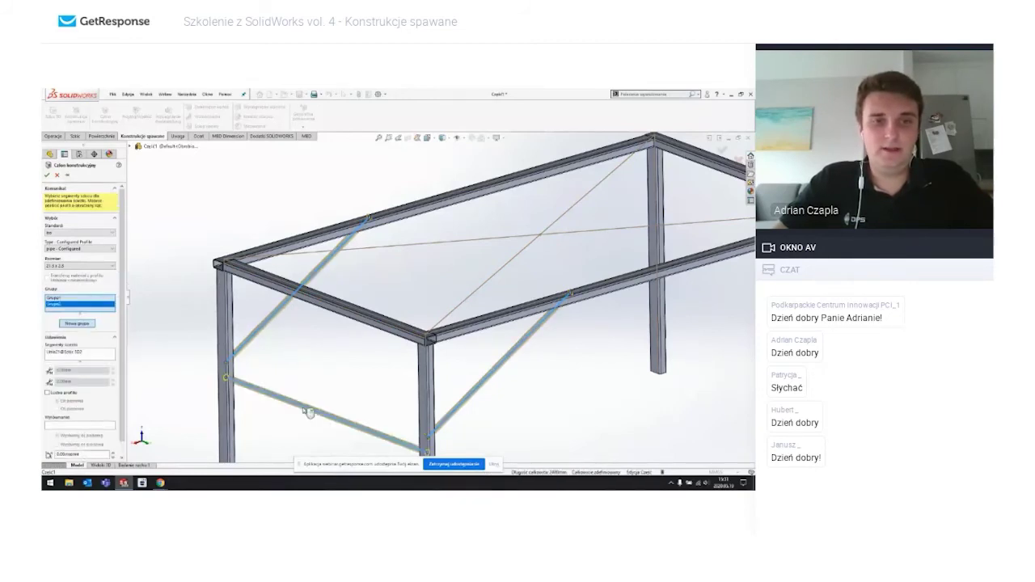
{"action": "left_click", "coordinate": [77, 323]}
{"action": "left_click", "coordinate": [455, 247]}
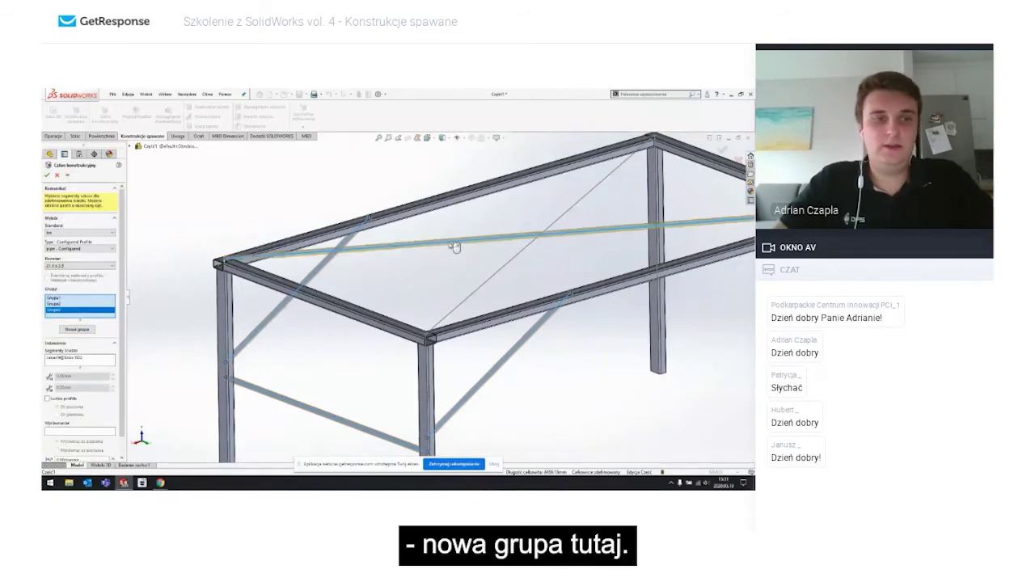
{"action": "left_click", "coordinate": [79, 330]}
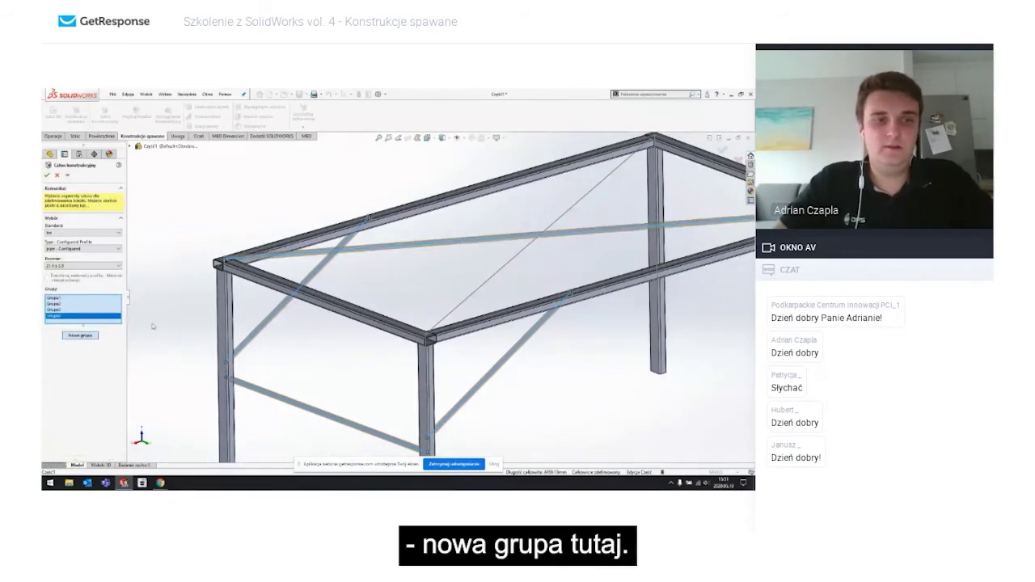
{"action": "left_click", "coordinate": [529, 251]}
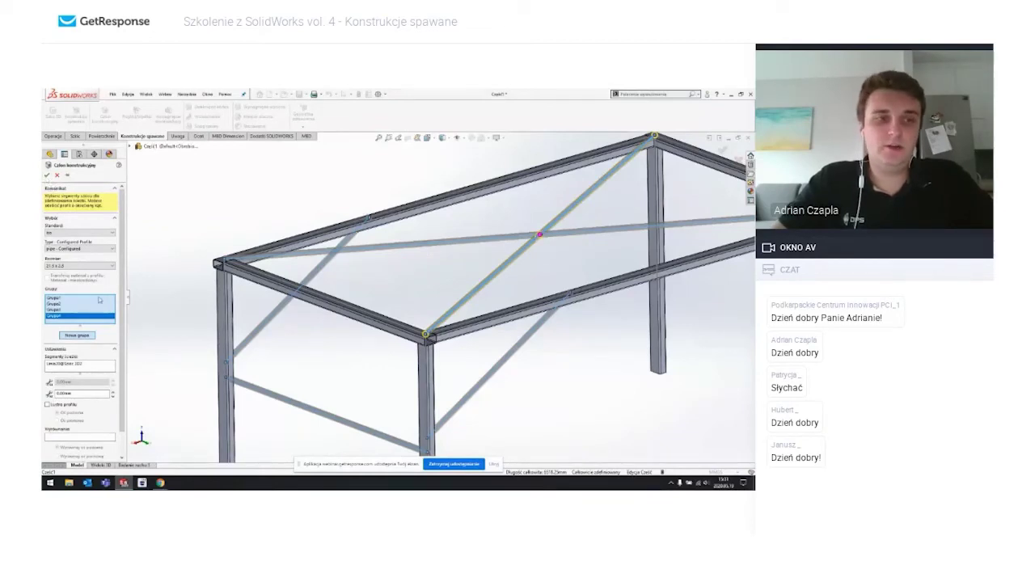
{"action": "scroll", "coordinate": [81, 291], "scroll_direction": "down", "scroll_amount": 1}
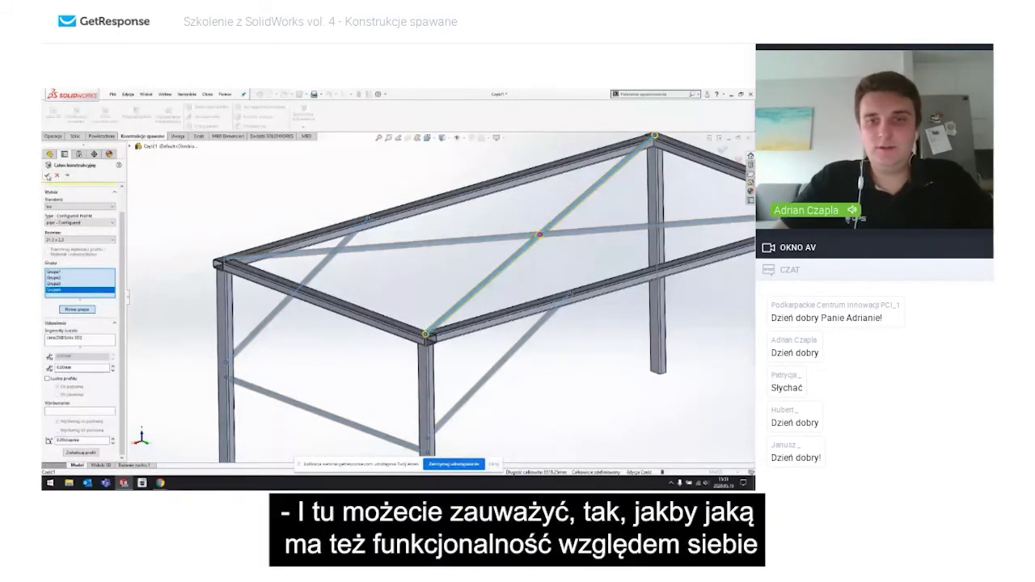
Step: Commit the pipe member and inspect the frame's top-left corner up close
{"action": "key", "text": "Return"}
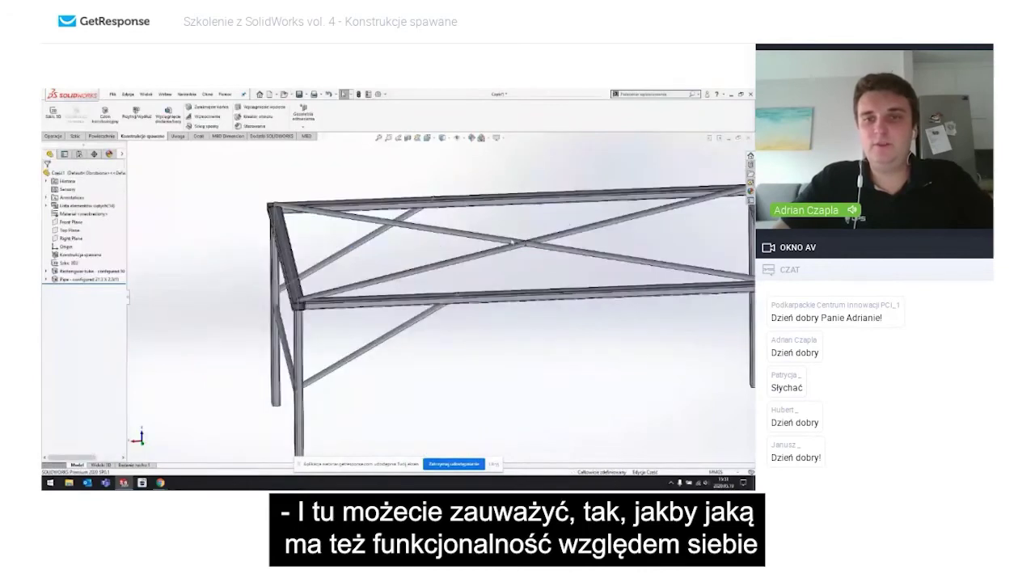
{"action": "middle_click_drag", "start_coordinate": [533, 243], "coordinate": [561, 229]}
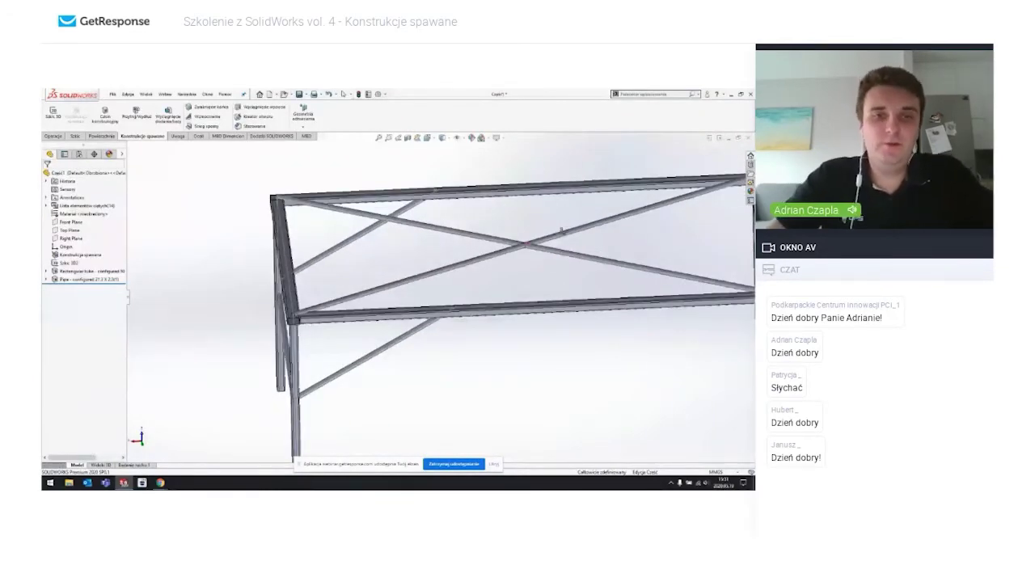
{"action": "scroll", "coordinate": [561, 232], "scroll_direction": "up", "scroll_amount": 3}
{"action": "mouse_move", "coordinate": [561, 232]}
{"action": "middle_mouse_down"}
{"action": "mouse_move", "coordinate": [406, 259]}
{"action": "mouse_move", "coordinate": [453, 323]}
{"action": "middle_mouse_up"}
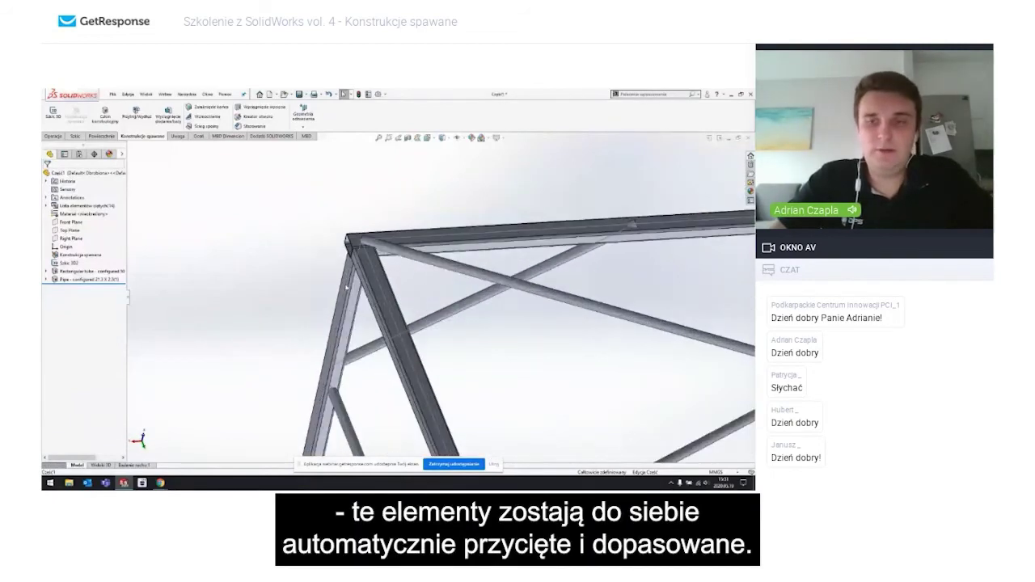
{"action": "scroll", "coordinate": [465, 346], "scroll_direction": "down", "scroll_amount": 3}
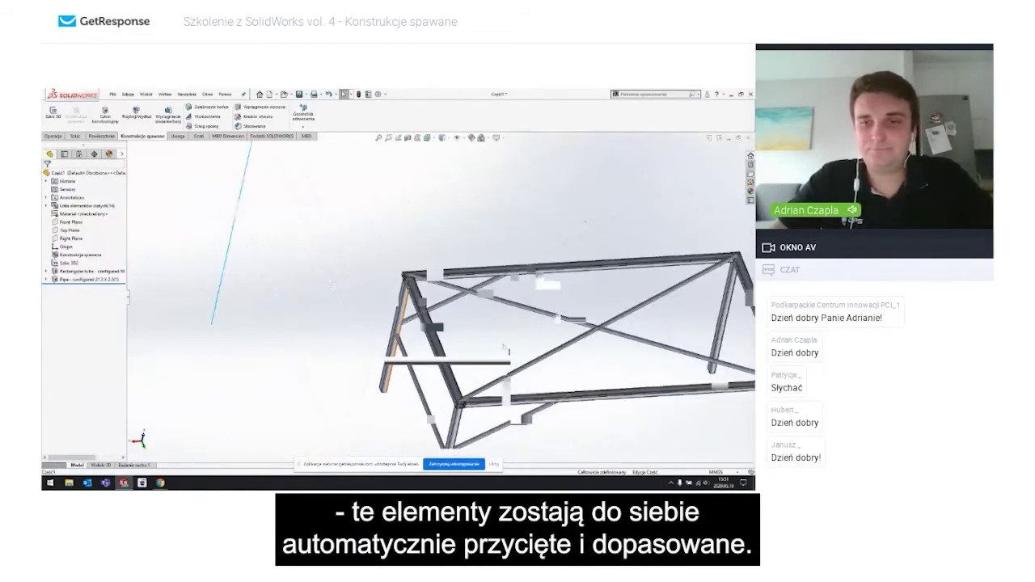
{"action": "scroll", "coordinate": [514, 423], "scroll_direction": "up", "scroll_amount": 3}
{"action": "scroll", "coordinate": [514, 424], "scroll_direction": "up", "scroll_amount": 2}
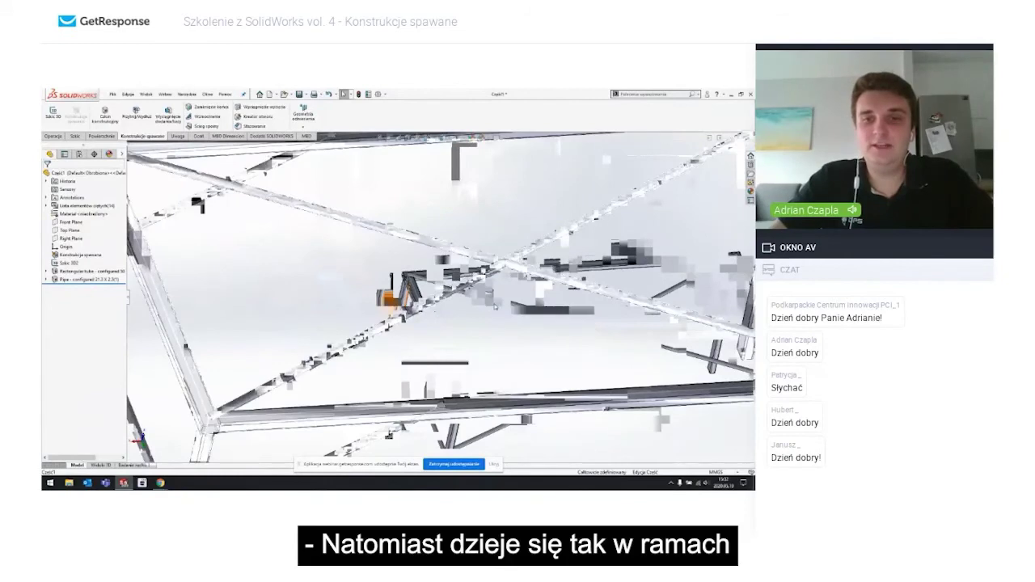
{"action": "scroll", "coordinate": [495, 305], "scroll_direction": "down", "scroll_amount": 5}
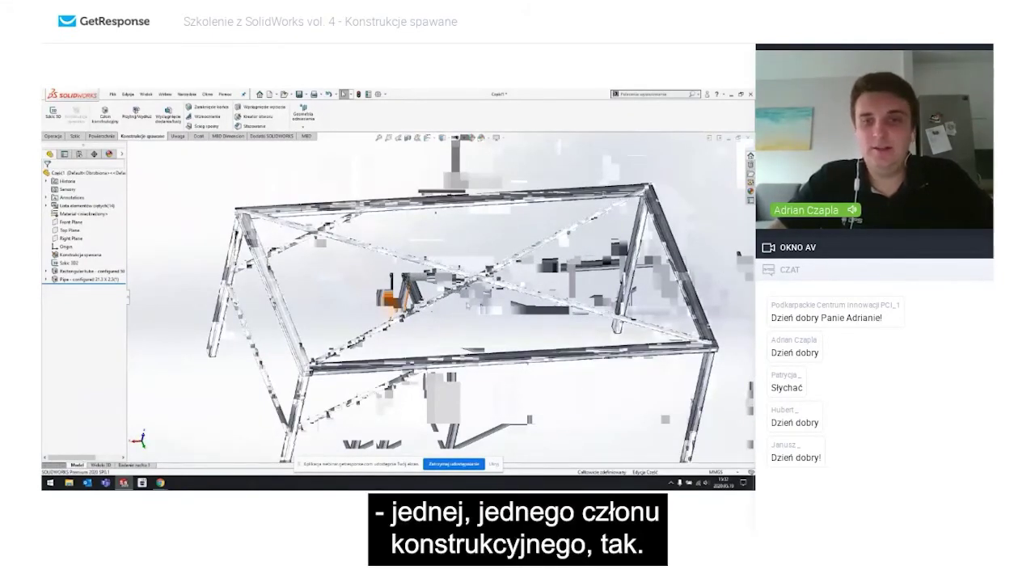
{"action": "scroll", "coordinate": [456, 313], "scroll_direction": "up", "scroll_amount": 2}
{"action": "scroll", "coordinate": [511, 258], "scroll_direction": "up", "scroll_amount": 2}
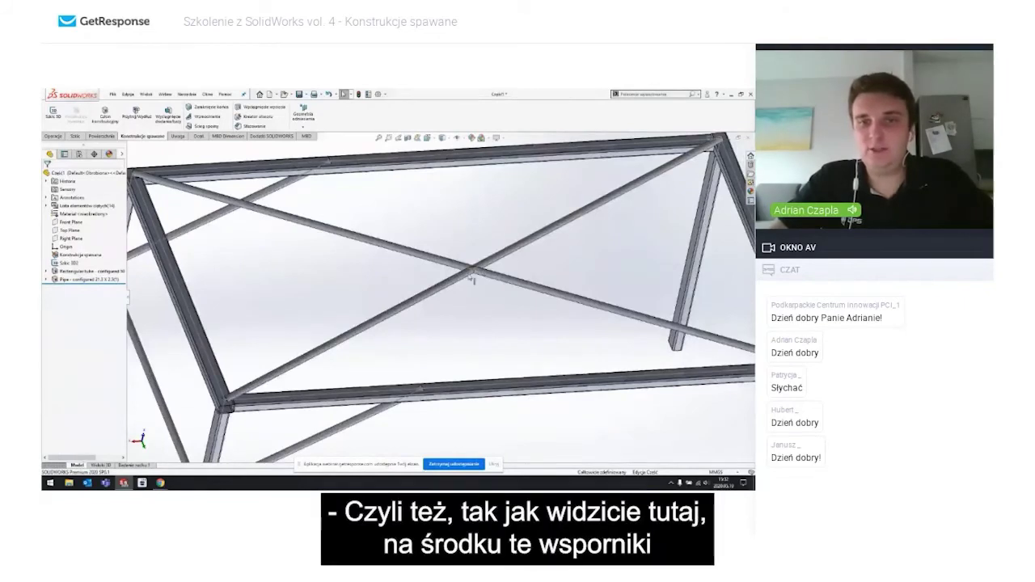
{"action": "scroll", "coordinate": [472, 278], "scroll_direction": "up", "scroll_amount": 2}
{"action": "scroll", "coordinate": [470, 287], "scroll_direction": "up", "scroll_amount": 2}
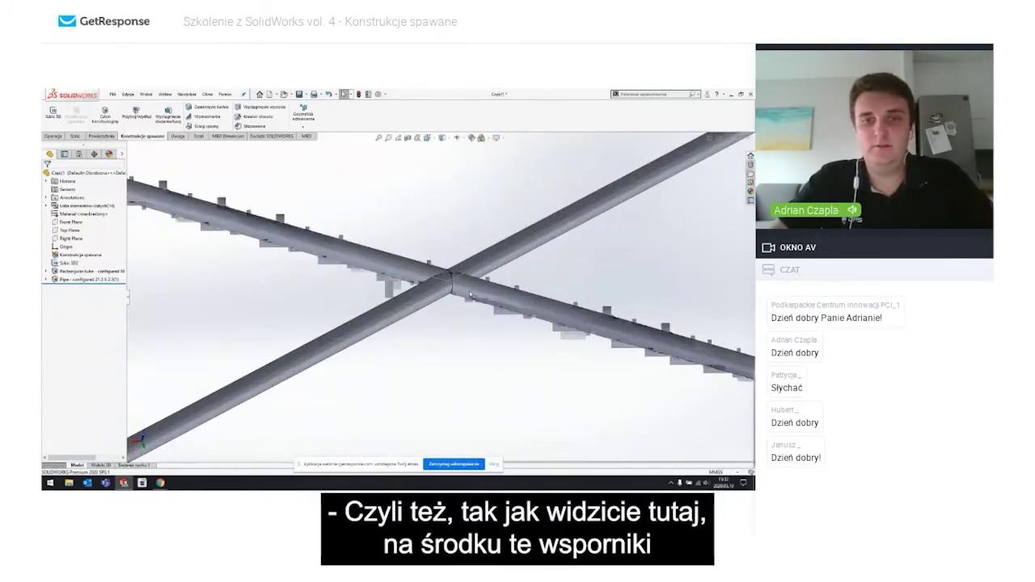
{"action": "scroll", "coordinate": [453, 307], "scroll_direction": "down", "scroll_amount": 3}
{"action": "scroll", "coordinate": [340, 347], "scroll_direction": "down", "scroll_amount": 3}
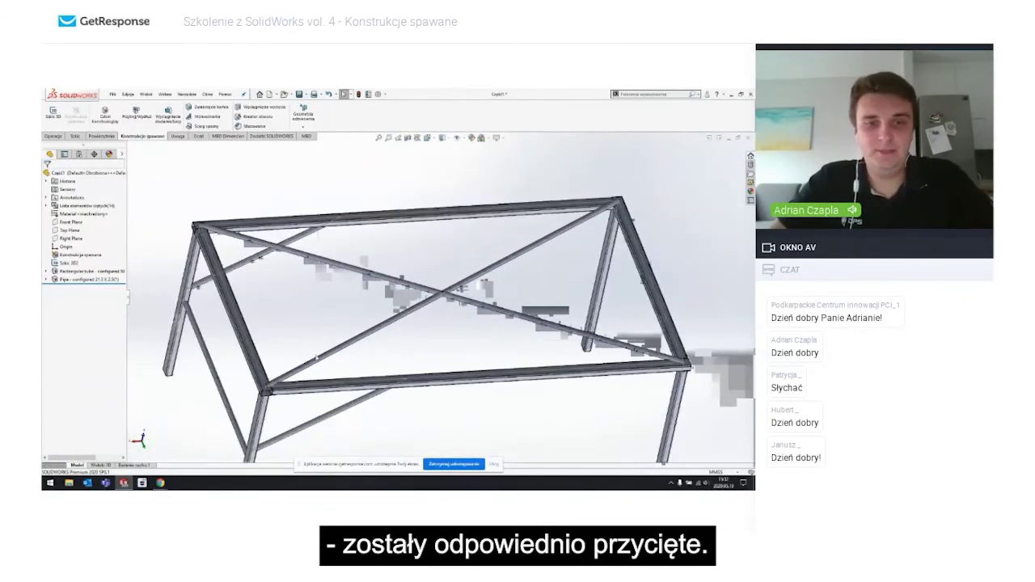
{"action": "scroll", "coordinate": [316, 348], "scroll_direction": "up", "scroll_amount": 2}
{"action": "scroll", "coordinate": [388, 347], "scroll_direction": "up", "scroll_amount": 3}
{"action": "scroll", "coordinate": [396, 340], "scroll_direction": "up", "scroll_amount": 2}
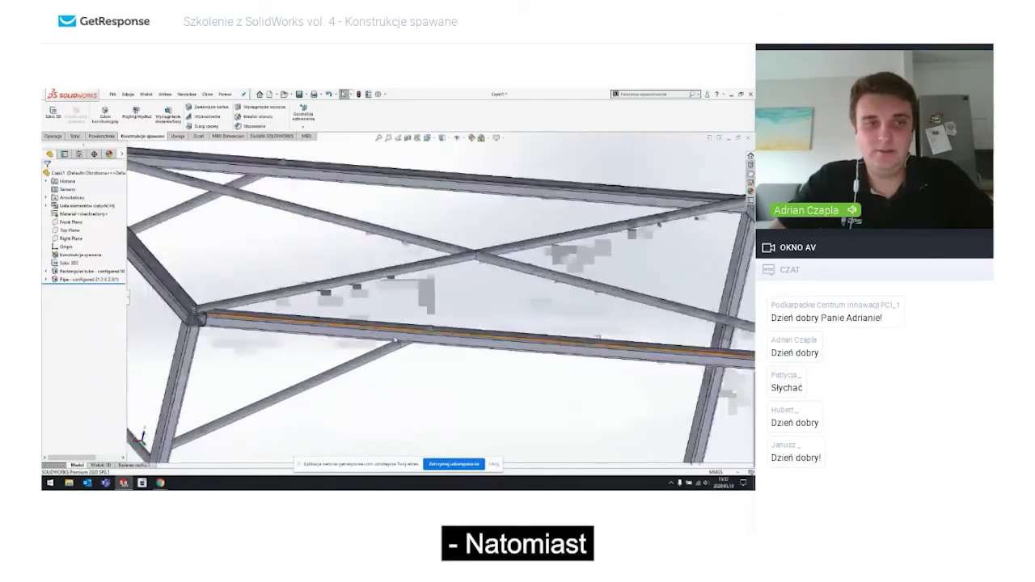
{"action": "scroll", "coordinate": [395, 340], "scroll_direction": "down", "scroll_amount": 2}
Step: Highlight the pipe member's sketch, then zoom to fit the whole frame
{"action": "left_click", "coordinate": [85, 279]}
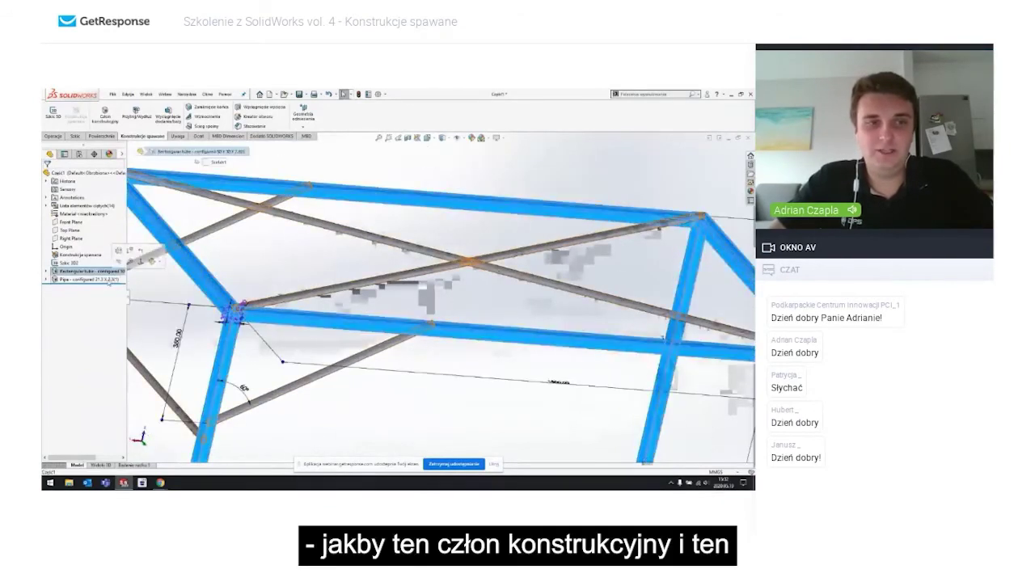
{"action": "left_click", "coordinate": [356, 338]}
{"action": "scroll", "coordinate": [372, 331], "scroll_direction": "up", "scroll_amount": 2}
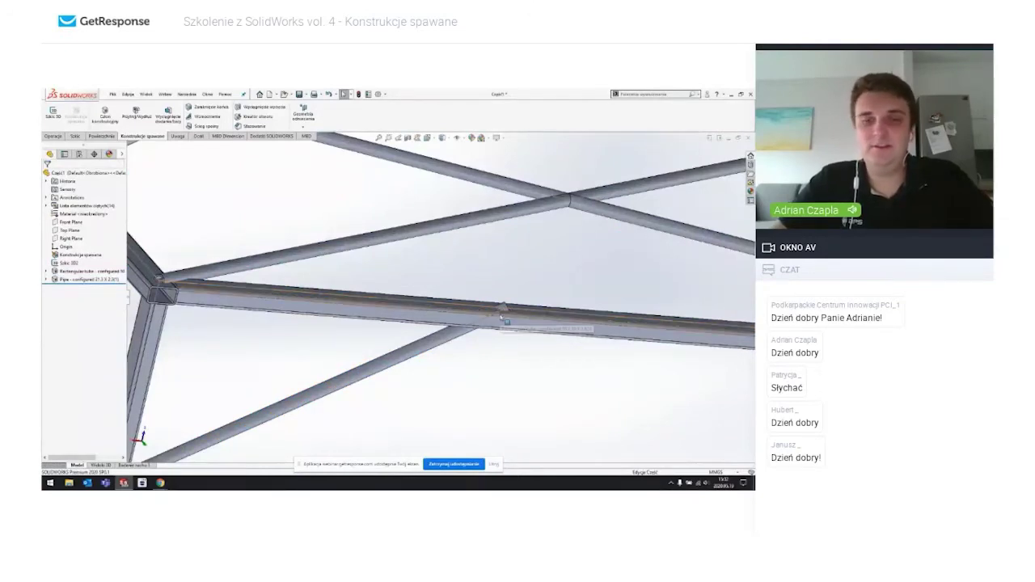
{"action": "middle_click_drag", "start_coordinate": [512, 334], "coordinate": [406, 373]}
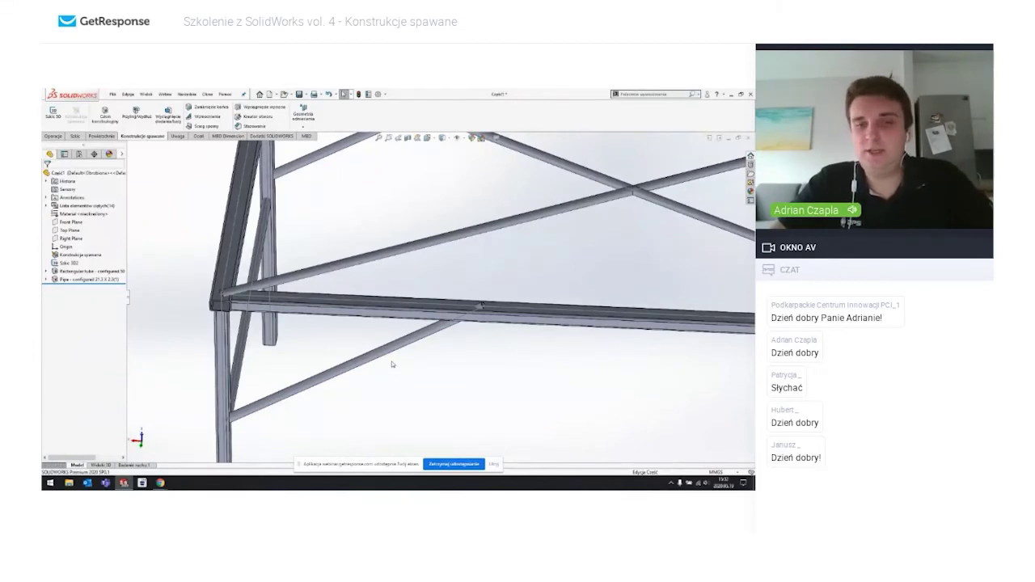
{"action": "key", "text": "f"}
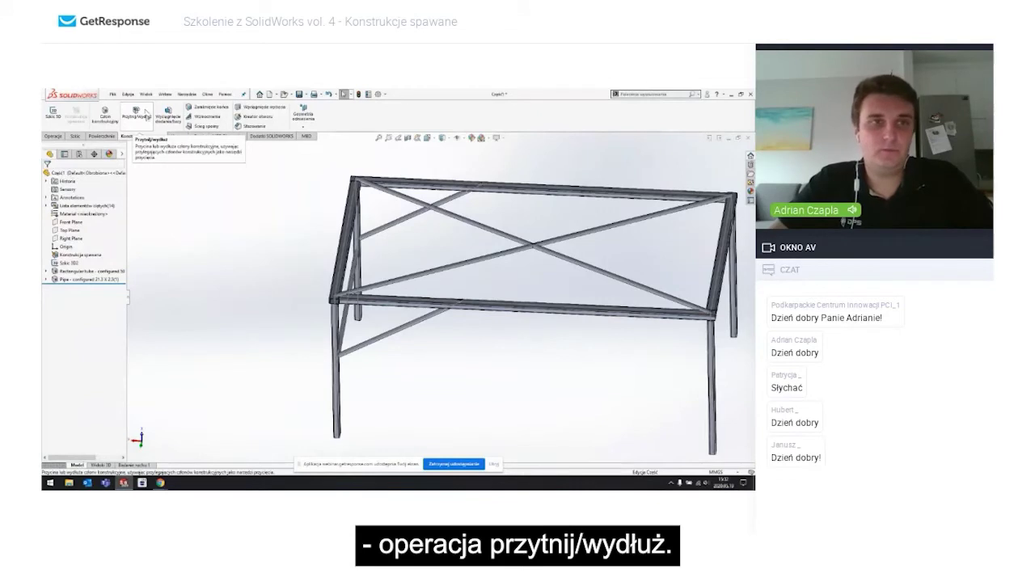
Step: Start Trim/Extend with the diagonal pipe brace as the body to trim and Bodies as boundary
{"action": "left_click", "coordinate": [146, 117]}
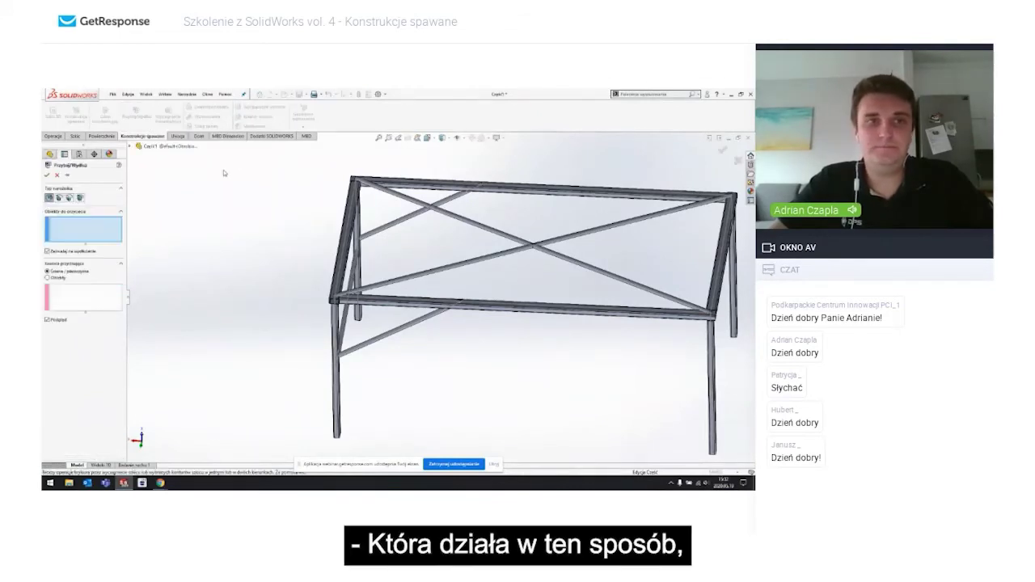
{"action": "scroll", "coordinate": [372, 257], "scroll_direction": "down", "scroll_amount": 2}
{"action": "scroll", "coordinate": [373, 257], "scroll_direction": "down", "scroll_amount": 2}
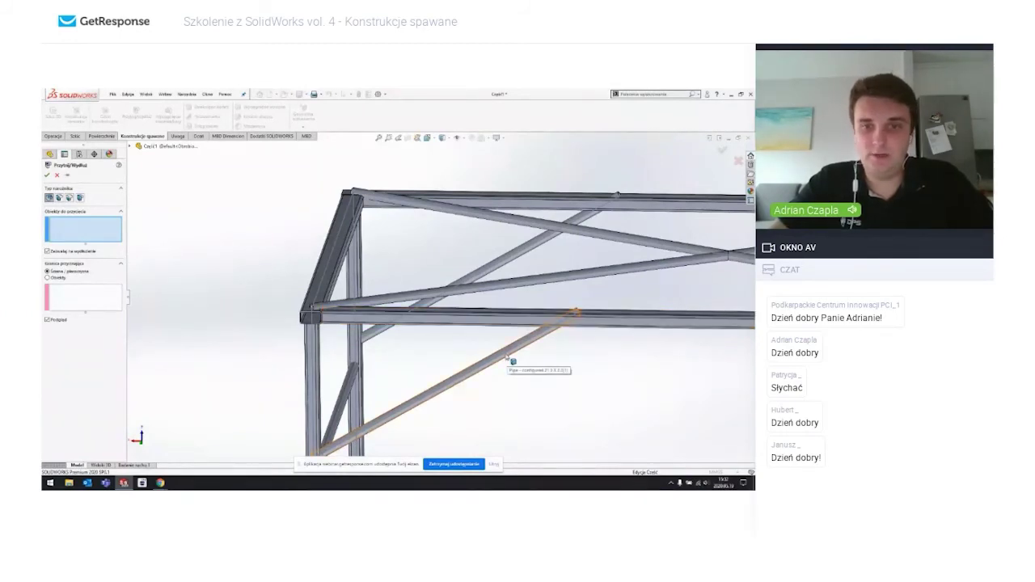
{"action": "left_click", "coordinate": [506, 357]}
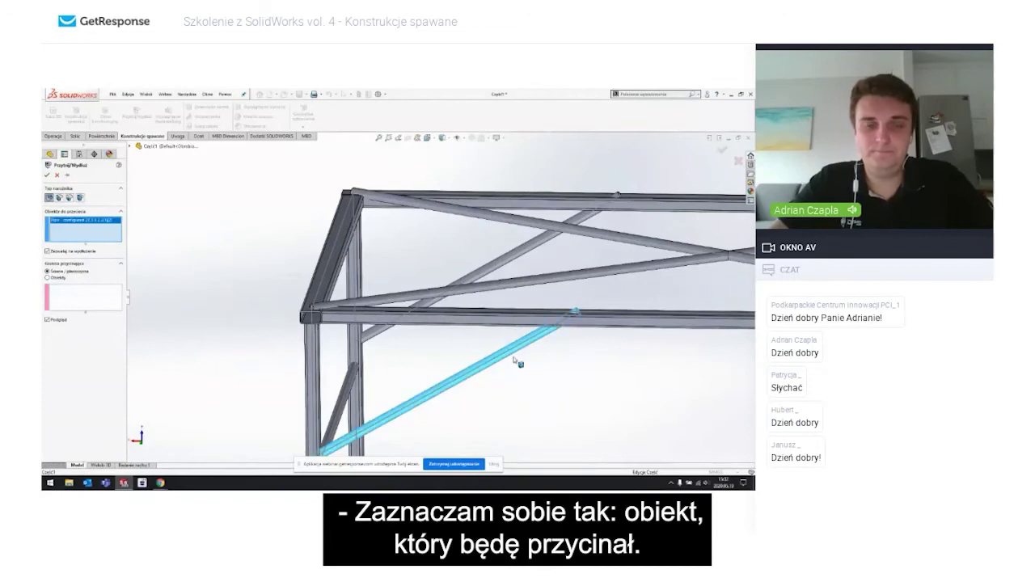
{"action": "middle_click_drag", "start_coordinate": [517, 362], "coordinate": [527, 340]}
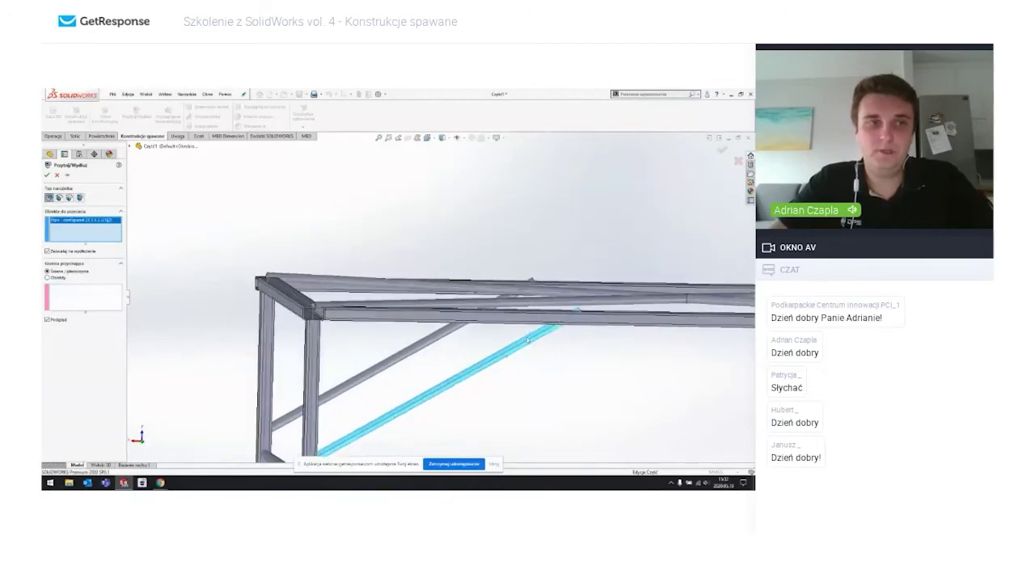
{"action": "left_click", "coordinate": [57, 279]}
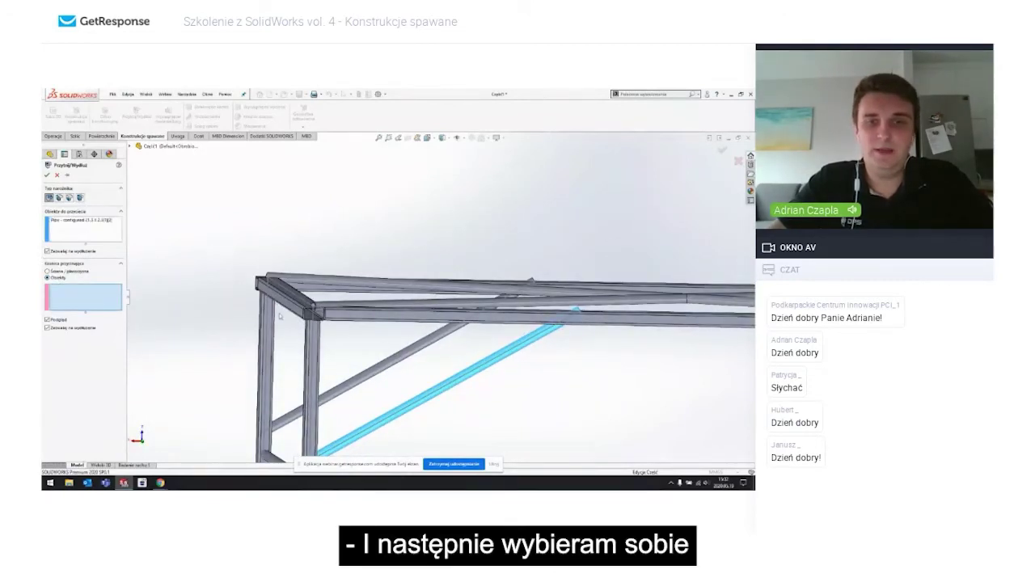
Step: Use the top beam and the vertical corner post as trim boundaries and apply the trim
{"action": "middle_click_drag", "start_coordinate": [458, 338], "coordinate": [538, 192]}
{"action": "scroll", "coordinate": [538, 192], "scroll_direction": "down", "scroll_amount": 5}
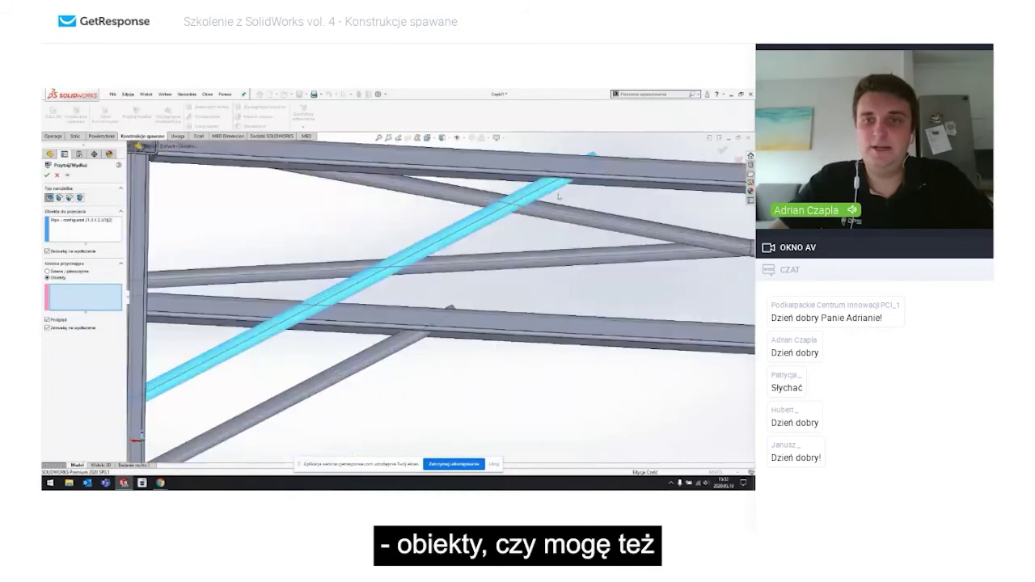
{"action": "scroll", "coordinate": [512, 184], "scroll_direction": "up", "scroll_amount": 3}
{"action": "left_click", "coordinate": [508, 177]}
{"action": "middle_click_drag", "start_coordinate": [507, 177], "coordinate": [346, 320]}
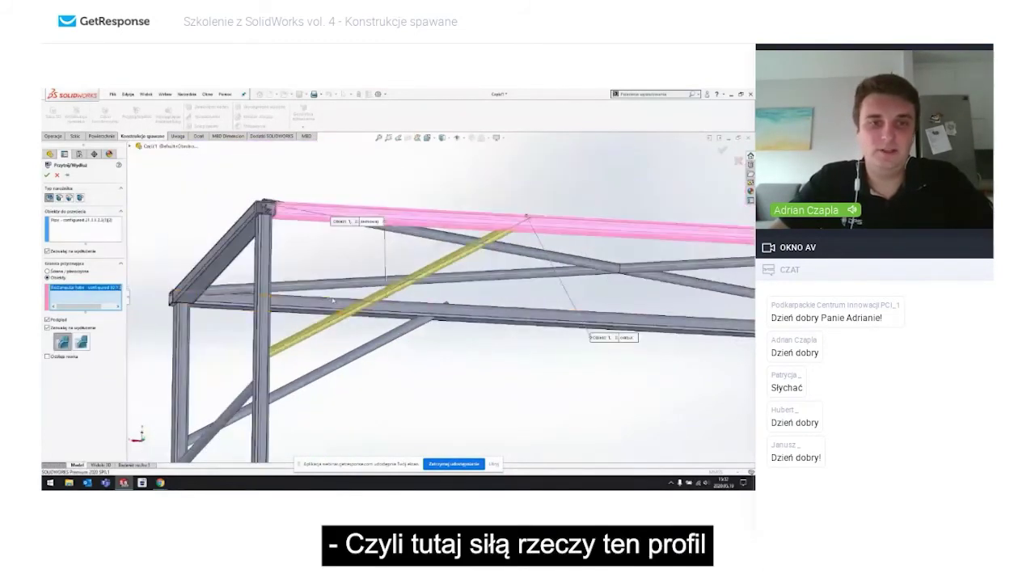
{"action": "scroll", "coordinate": [307, 321], "scroll_direction": "down", "scroll_amount": 3}
{"action": "scroll", "coordinate": [307, 322], "scroll_direction": "up", "scroll_amount": 3}
{"action": "scroll", "coordinate": [267, 328], "scroll_direction": "down", "scroll_amount": 3}
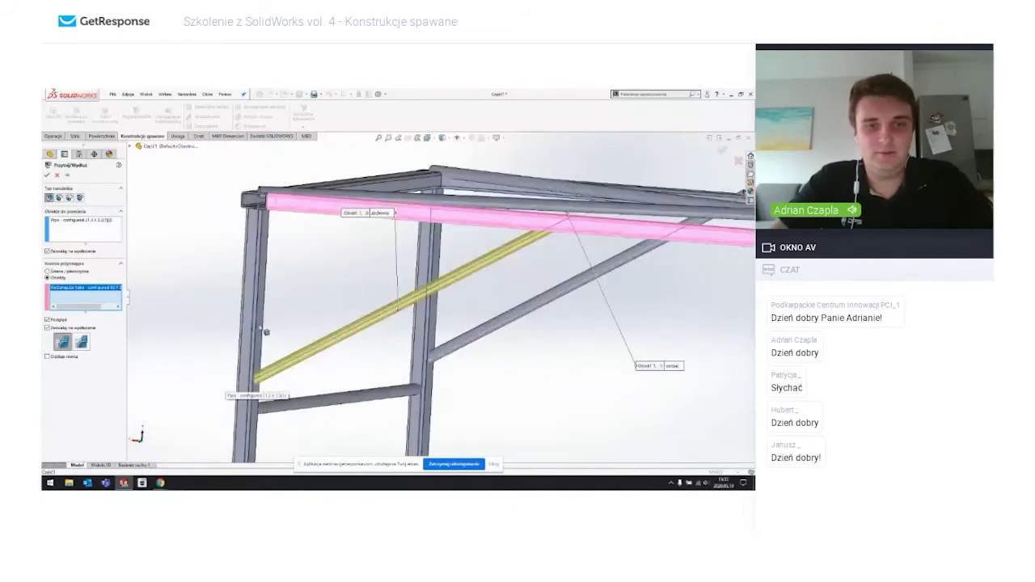
{"action": "left_click", "coordinate": [260, 330]}
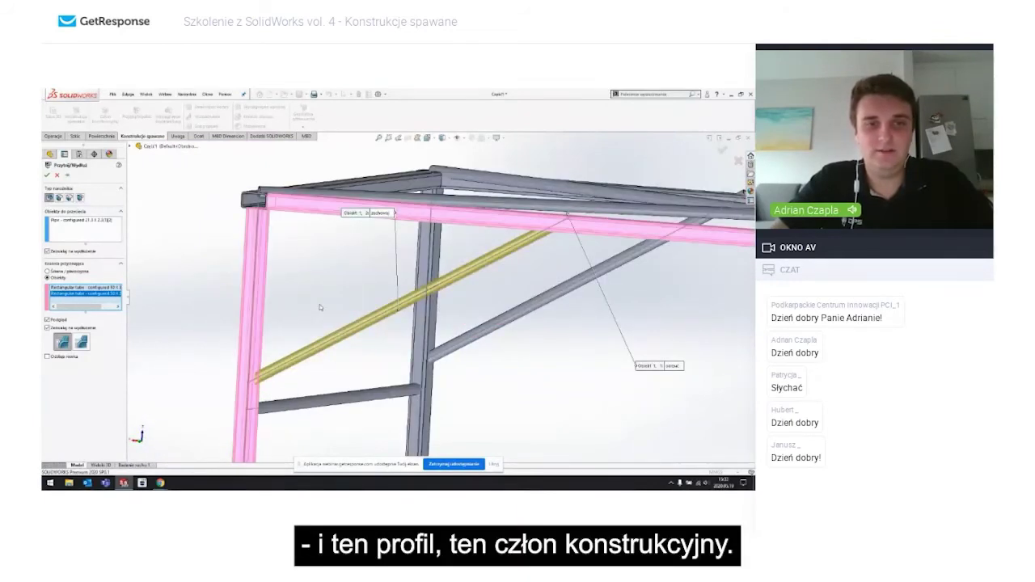
{"action": "middle_click_drag", "start_coordinate": [320, 307], "coordinate": [342, 308]}
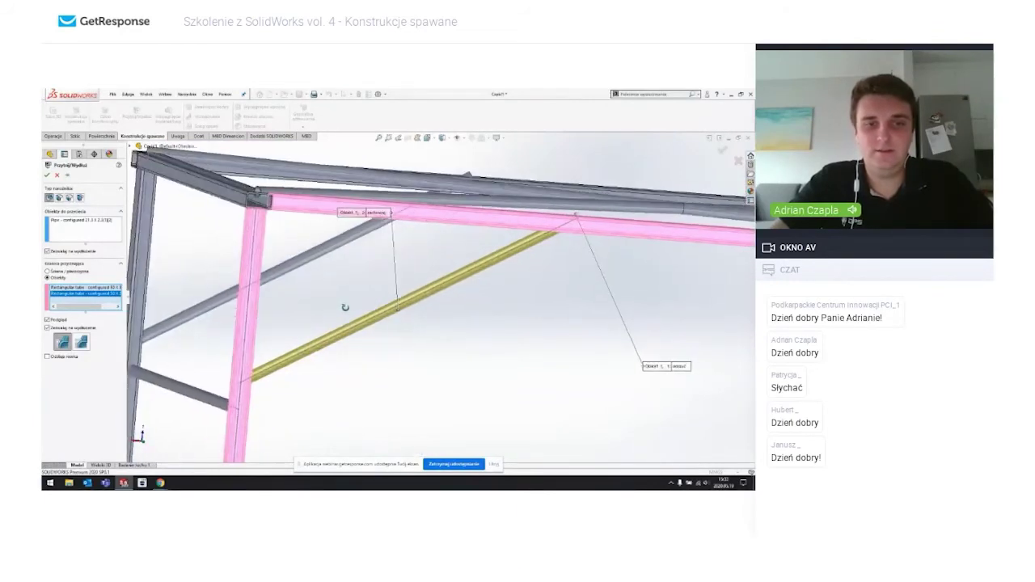
{"action": "left_click", "coordinate": [47, 174]}
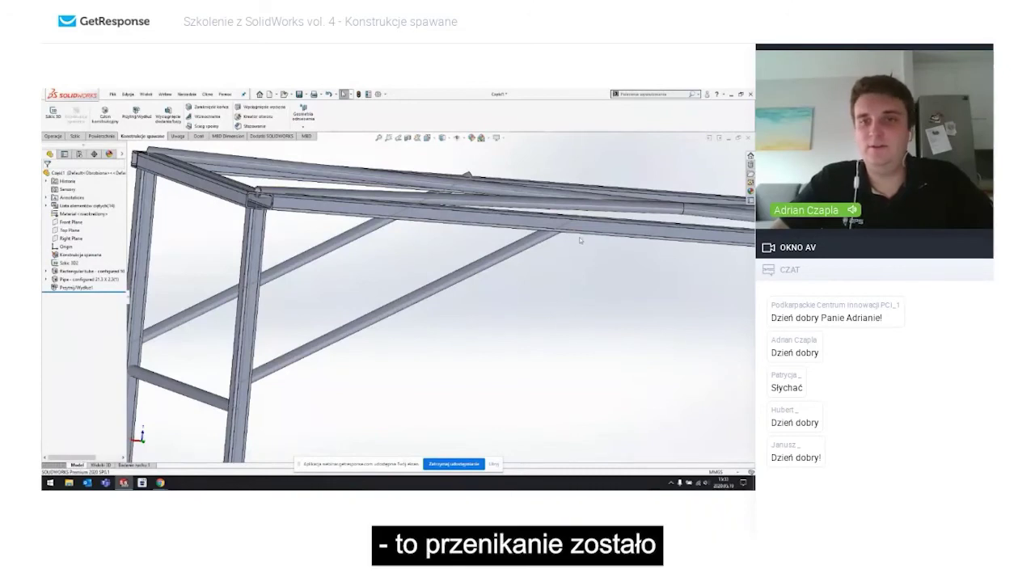
Step: Trim the lower pipe brace back against the left leg and the front-middle leg
{"action": "mouse_move", "coordinate": [559, 268]}
{"action": "middle_mouse_down"}
{"action": "mouse_move", "coordinate": [496, 289]}
{"action": "mouse_move", "coordinate": [458, 264]}
{"action": "middle_mouse_up"}
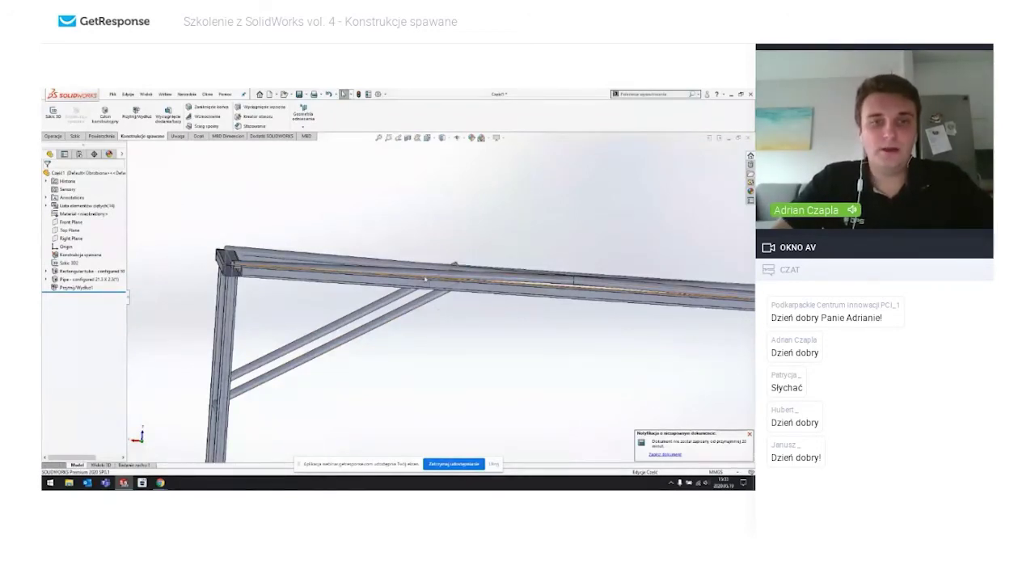
{"action": "middle_click_drag", "start_coordinate": [425, 279], "coordinate": [224, 312]}
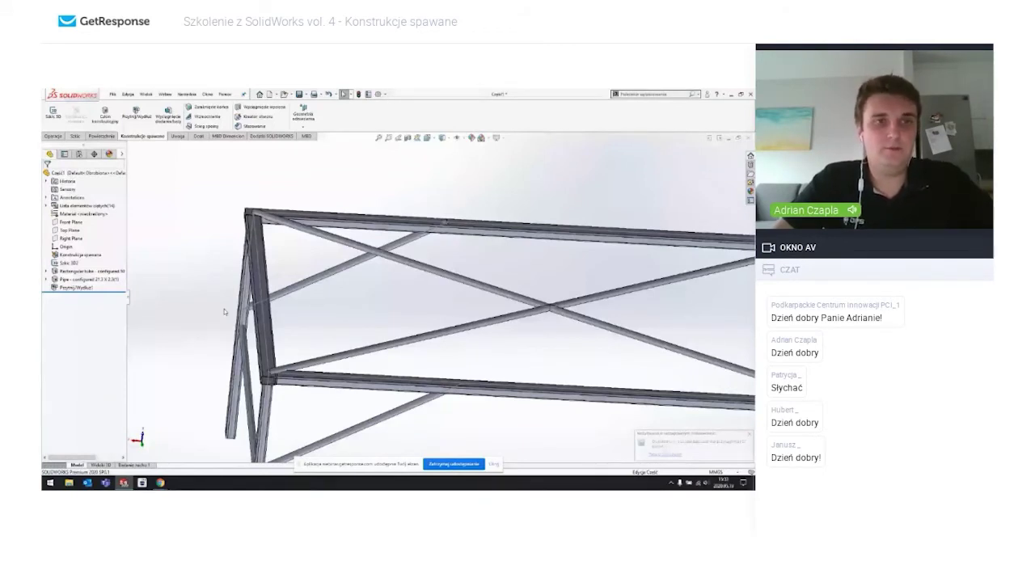
{"action": "left_click", "coordinate": [77, 287]}
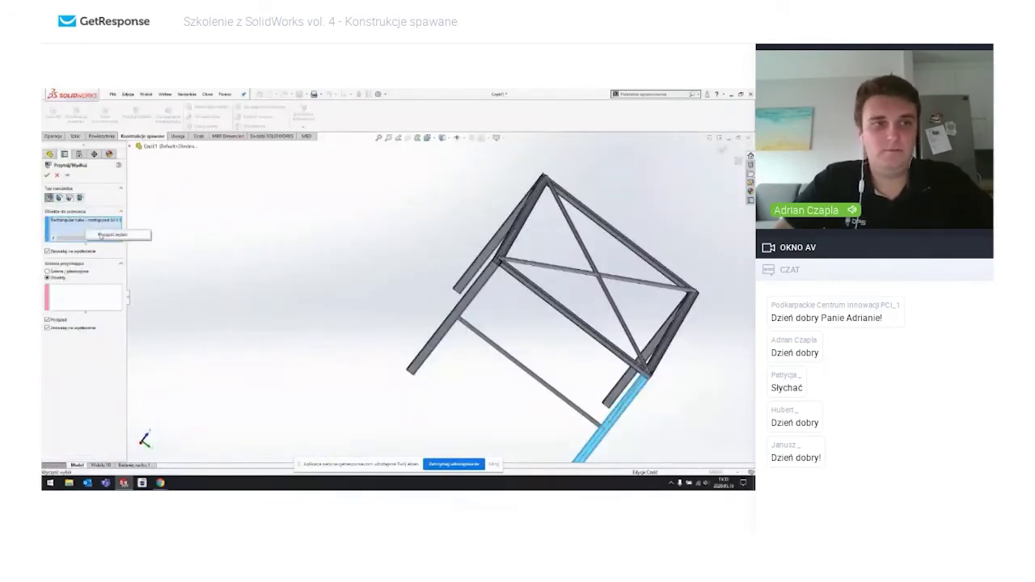
{"action": "key", "text": "Delete"}
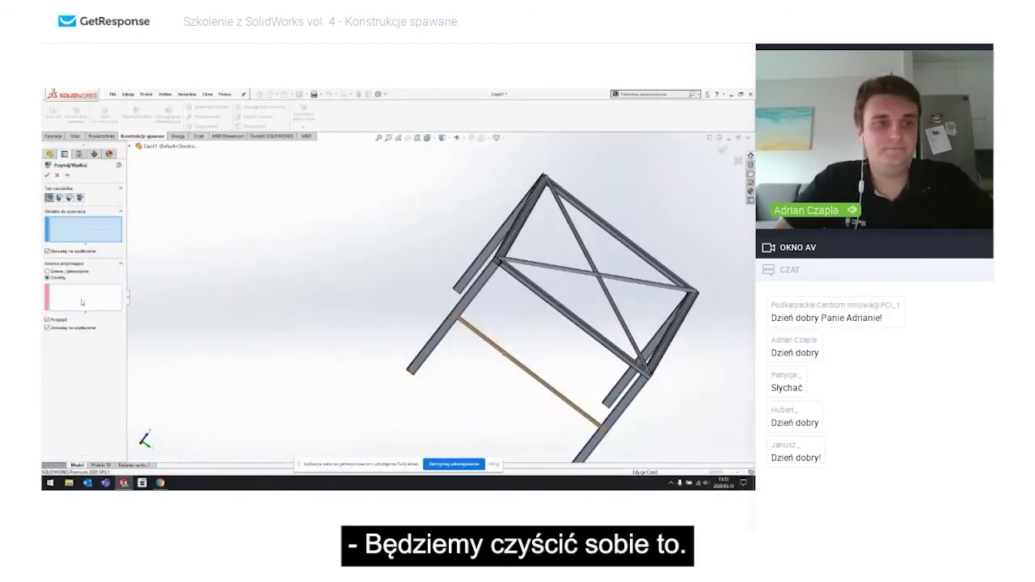
{"action": "left_click", "coordinate": [82, 302]}
{"action": "middle_click_drag", "start_coordinate": [519, 295], "coordinate": [399, 248]}
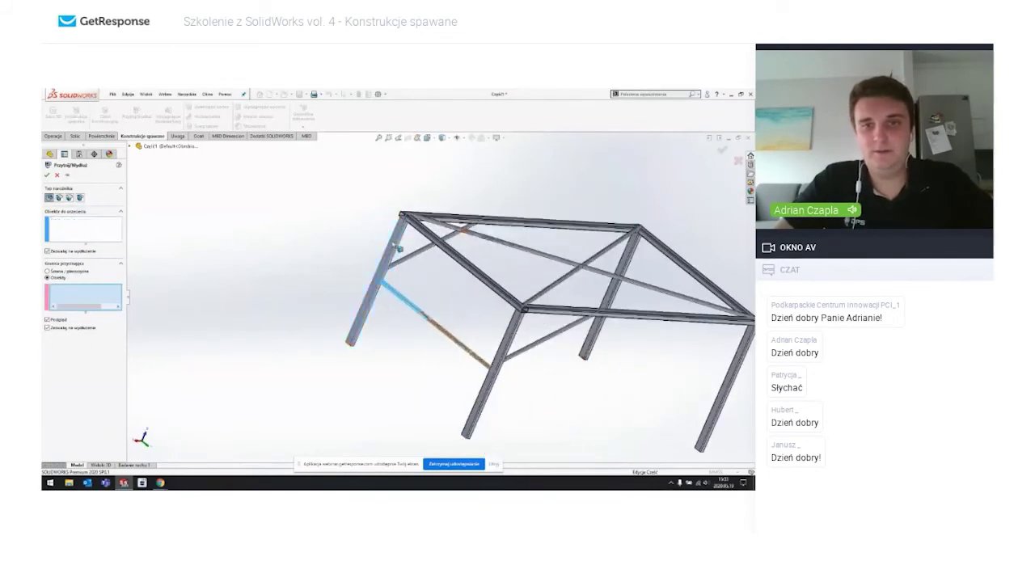
{"action": "left_click", "coordinate": [394, 251]}
{"action": "left_click", "coordinate": [495, 376]}
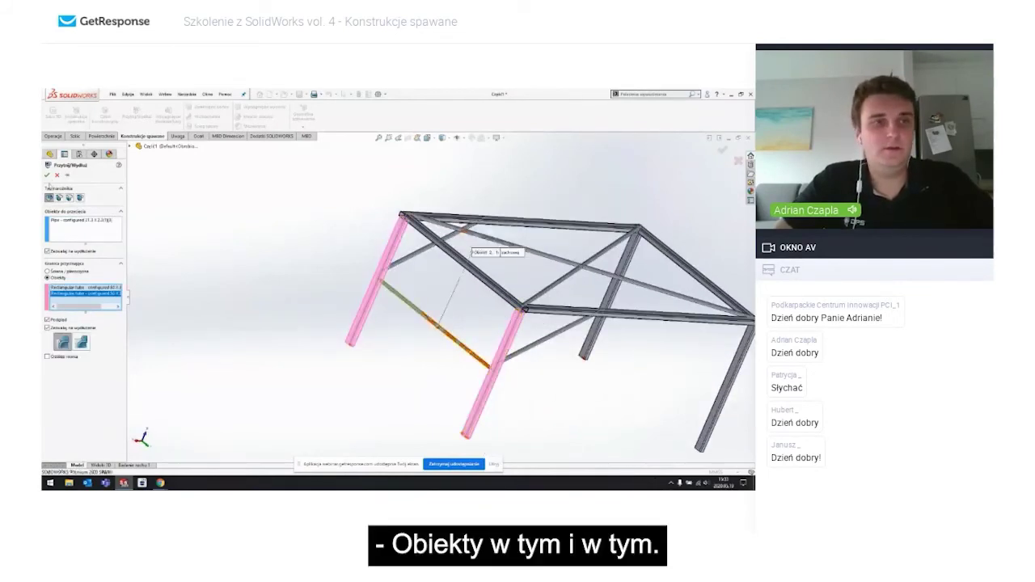
{"action": "left_click", "coordinate": [47, 175]}
{"action": "middle_click_drag", "start_coordinate": [375, 203], "coordinate": [333, 235]}
Step: Start a new Trim/Extend with the top, left, right and bottom front beams as boundaries
{"action": "left_click", "coordinate": [136, 113]}
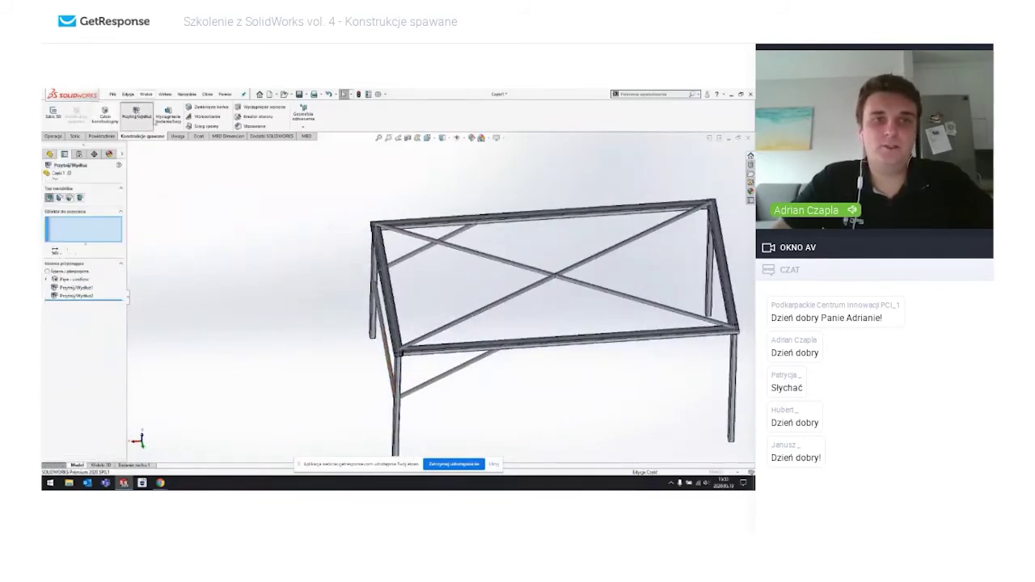
{"action": "scroll", "coordinate": [434, 254], "scroll_direction": "down", "scroll_amount": 3}
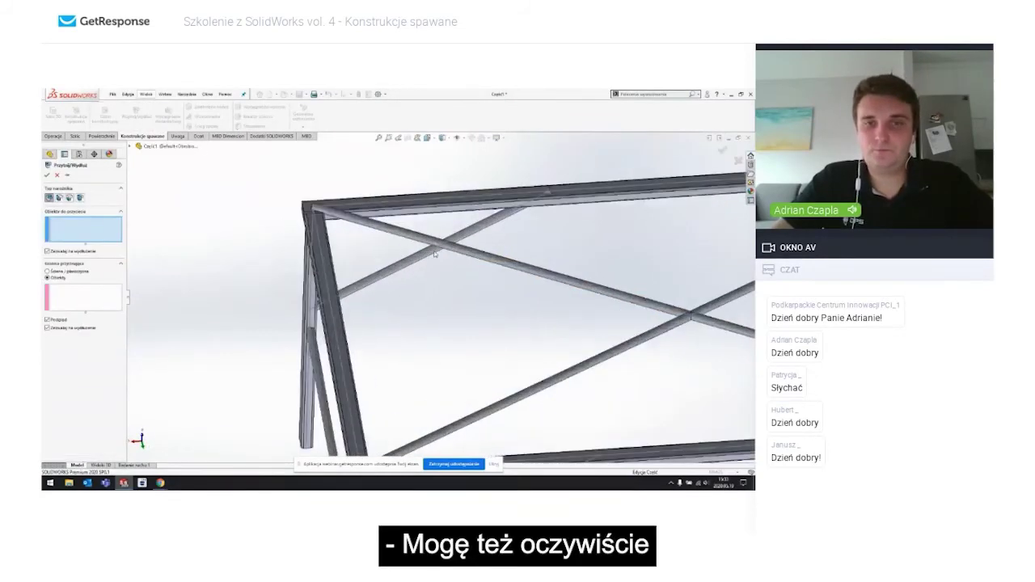
{"action": "left_click", "coordinate": [473, 202]}
{"action": "right_click", "coordinate": [95, 224]}
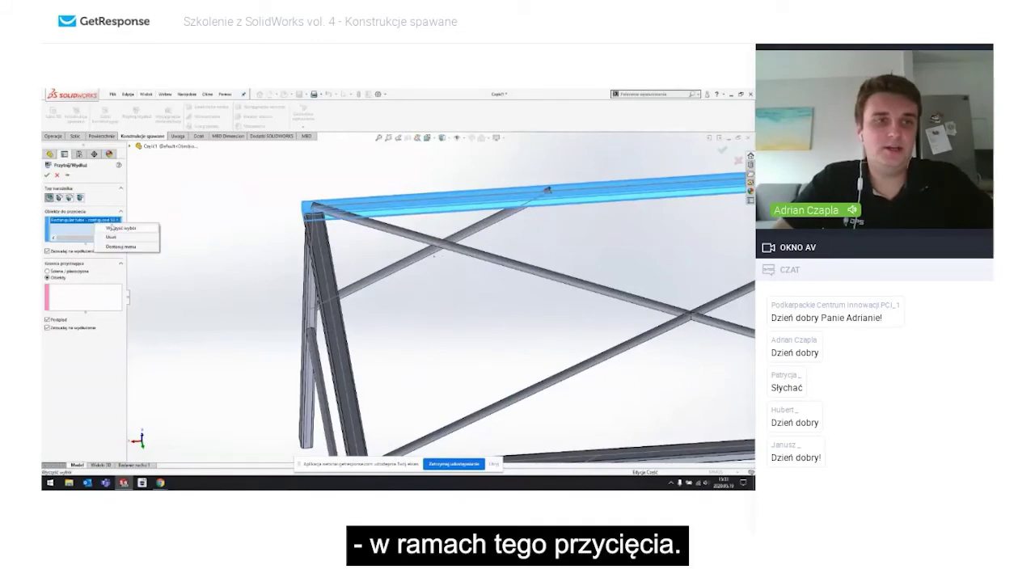
{"action": "left_click", "coordinate": [121, 234]}
{"action": "left_click", "coordinate": [95, 293]}
{"action": "left_click", "coordinate": [421, 197]}
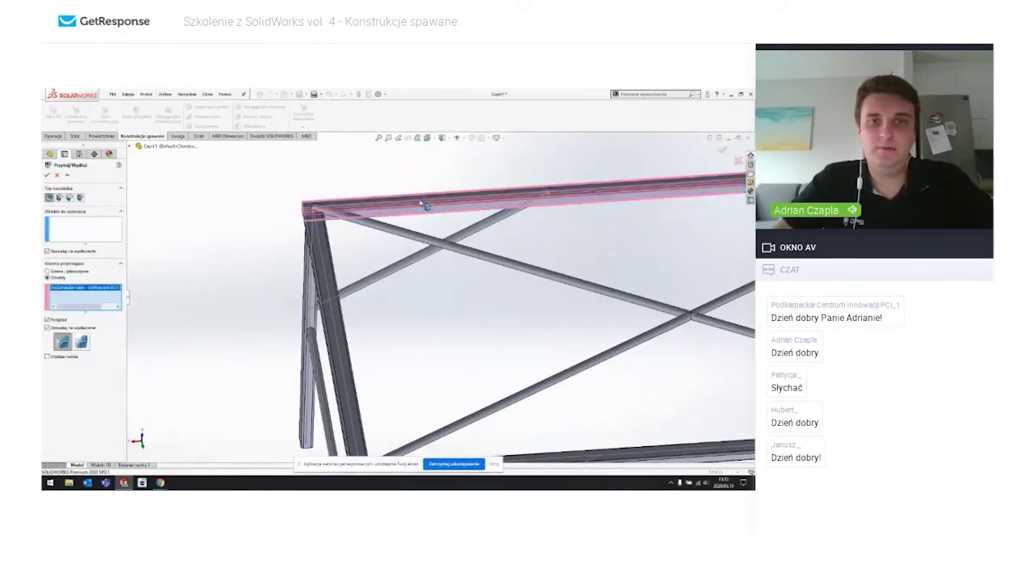
{"action": "scroll", "coordinate": [437, 275], "scroll_direction": "up", "scroll_amount": 2}
{"action": "left_click", "coordinate": [365, 278]}
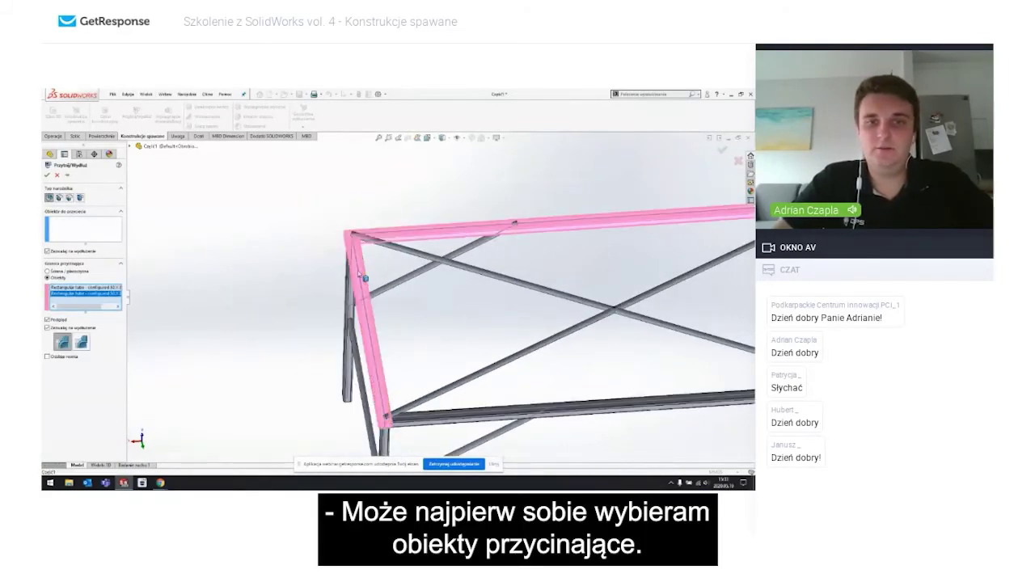
{"action": "left_click", "coordinate": [598, 406]}
{"action": "scroll", "coordinate": [596, 406], "scroll_direction": "up", "scroll_amount": 3}
{"action": "left_click", "coordinate": [644, 306]}
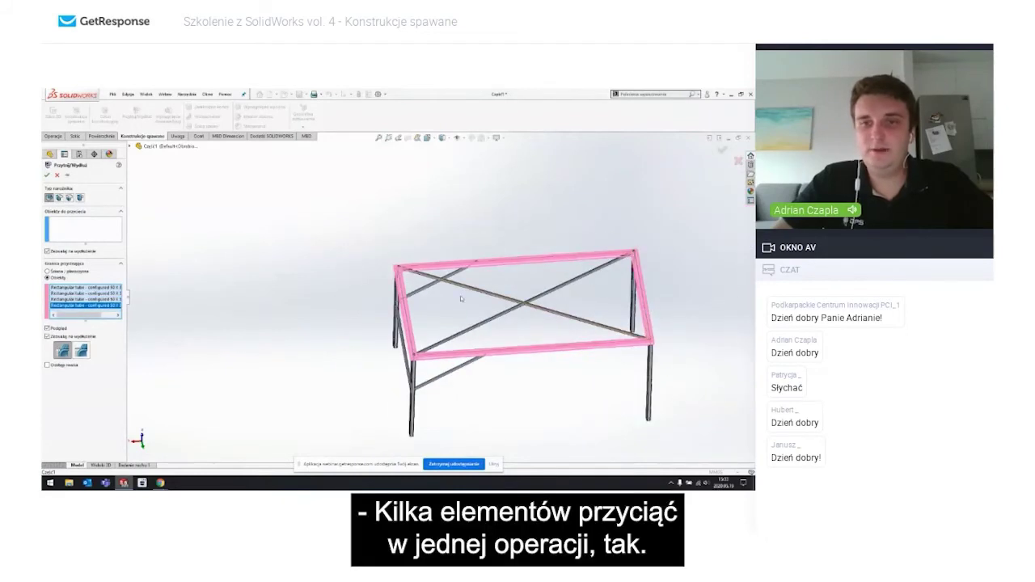
{"action": "scroll", "coordinate": [452, 299], "scroll_direction": "down", "scroll_amount": 2}
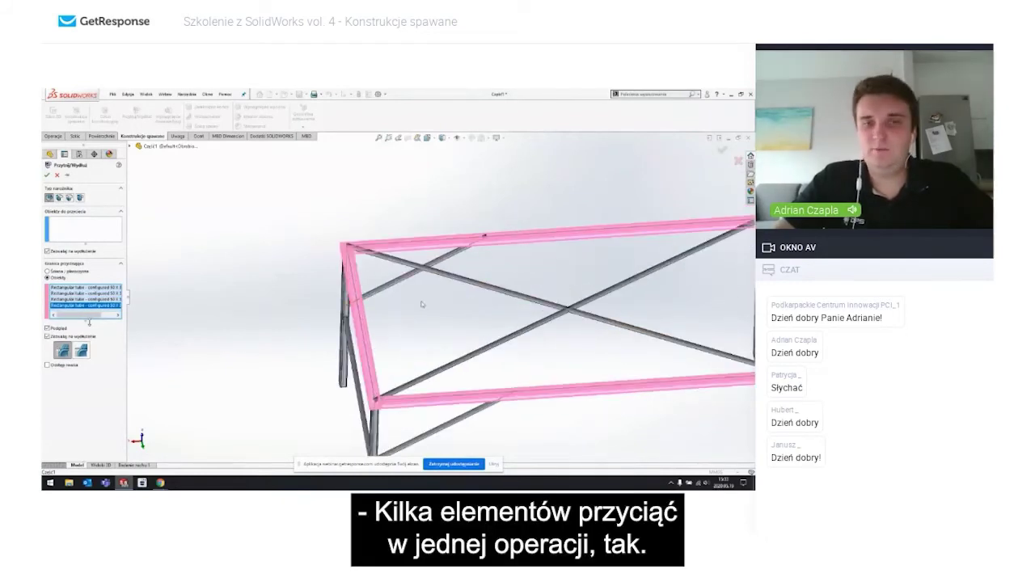
Step: Add the vertical leg as a boundary, then trim the four X-brace diagonal segments
{"action": "left_click", "coordinate": [100, 229]}
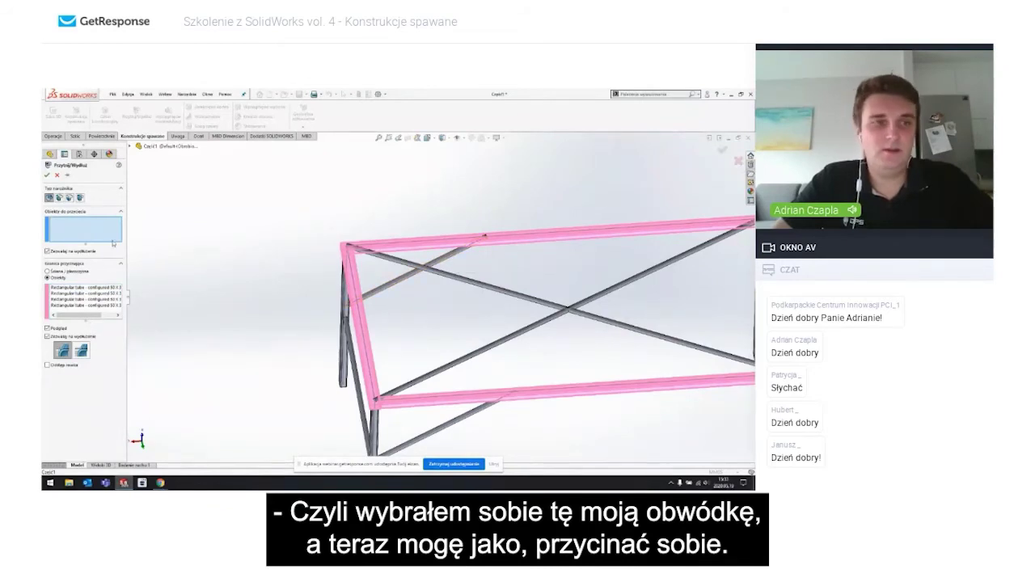
{"action": "left_click", "coordinate": [117, 293]}
{"action": "left_click", "coordinate": [351, 306]}
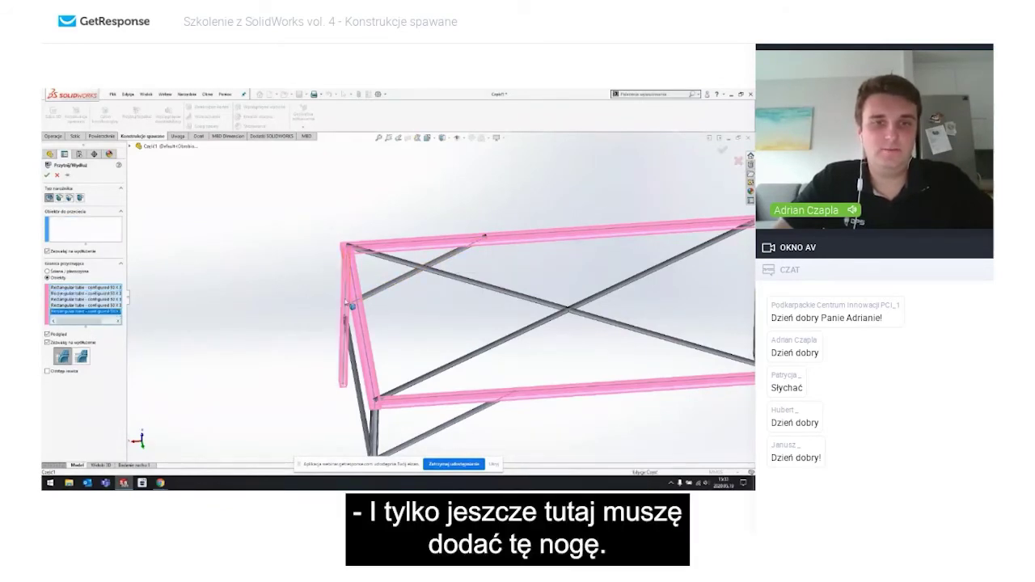
{"action": "left_click", "coordinate": [72, 238]}
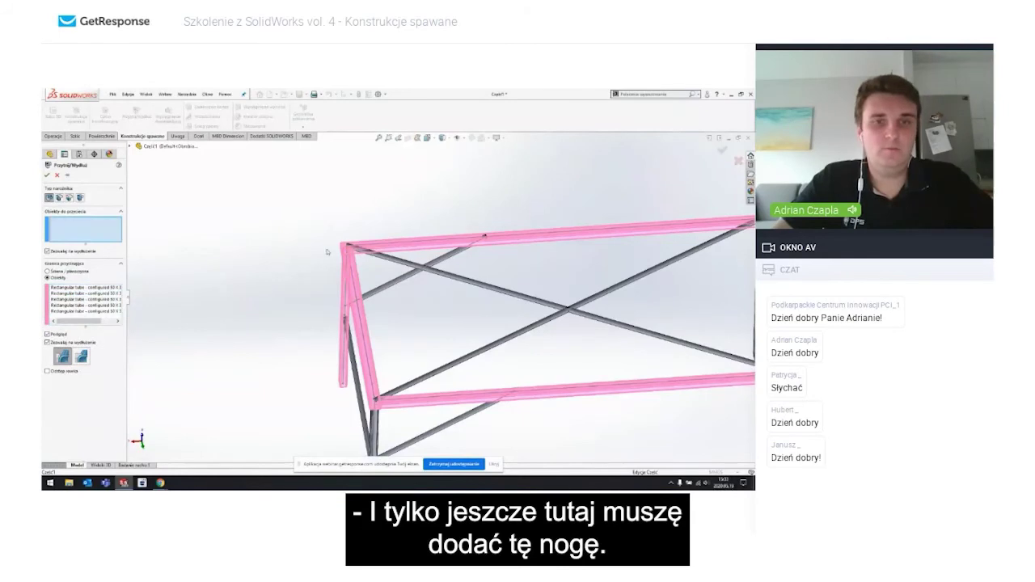
{"action": "left_click", "coordinate": [452, 252]}
{"action": "left_click", "coordinate": [474, 283]}
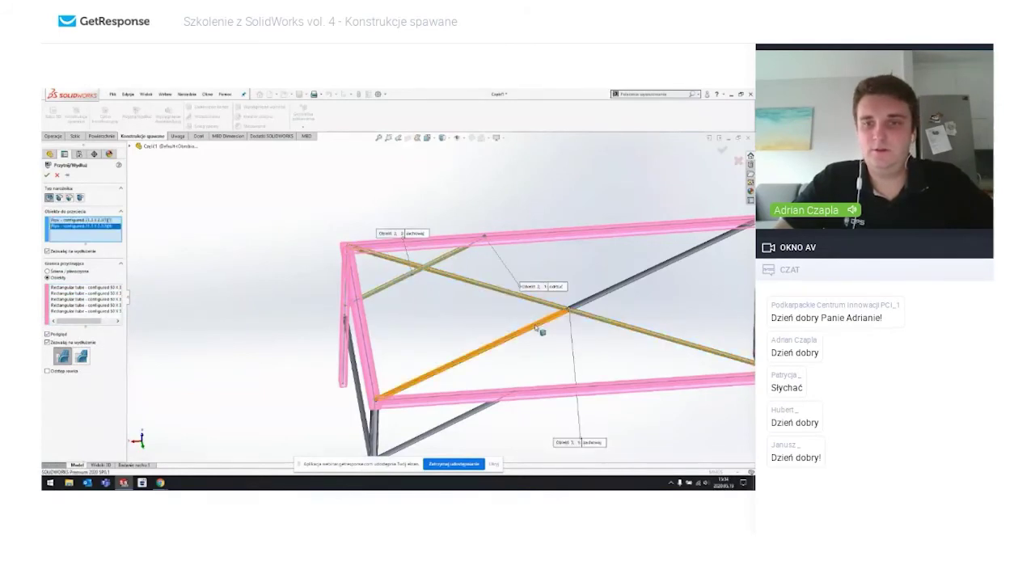
{"action": "left_click", "coordinate": [536, 327]}
{"action": "left_click", "coordinate": [635, 289]}
{"action": "middle_click_drag", "start_coordinate": [636, 289], "coordinate": [669, 260]}
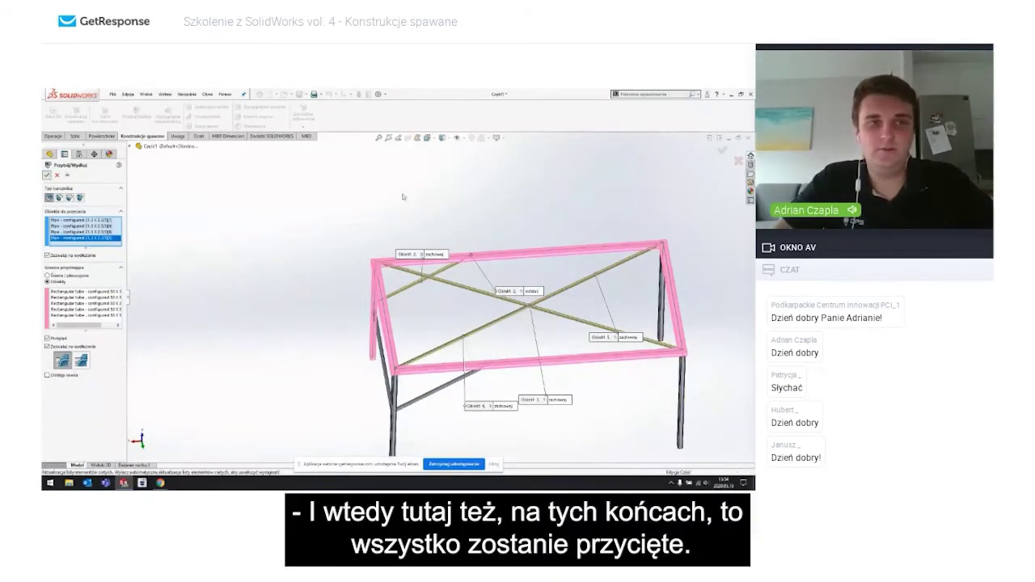
{"action": "key", "text": "Return"}
Step: Inspect the trimmed frame corners and reopen the pipe structural member for editing
{"action": "scroll", "coordinate": [443, 195], "scroll_direction": "down", "scroll_amount": 5}
{"action": "mouse_move", "coordinate": [518, 243]}
{"action": "middle_mouse_down"}
{"action": "mouse_move", "coordinate": [554, 238]}
{"action": "mouse_move", "coordinate": [545, 218]}
{"action": "middle_mouse_up"}
{"action": "mouse_move", "coordinate": [510, 318]}
{"action": "middle_mouse_down"}
{"action": "mouse_move", "coordinate": [496, 337]}
{"action": "mouse_move", "coordinate": [320, 337]}
{"action": "middle_mouse_up"}
{"action": "scroll", "coordinate": [325, 335], "scroll_direction": "up", "scroll_amount": 2}
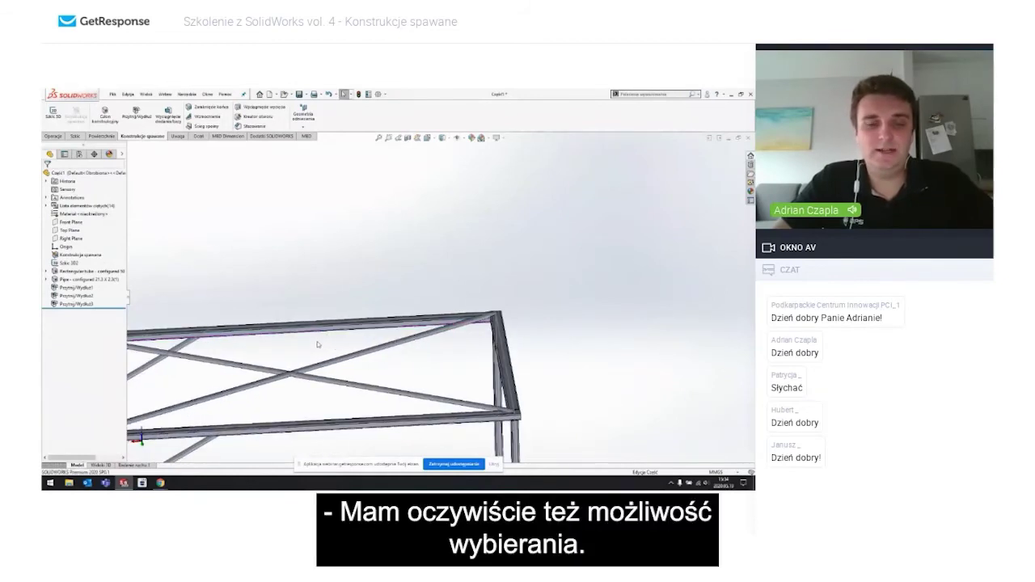
{"action": "middle_click_drag", "start_coordinate": [253, 345], "coordinate": [289, 307]}
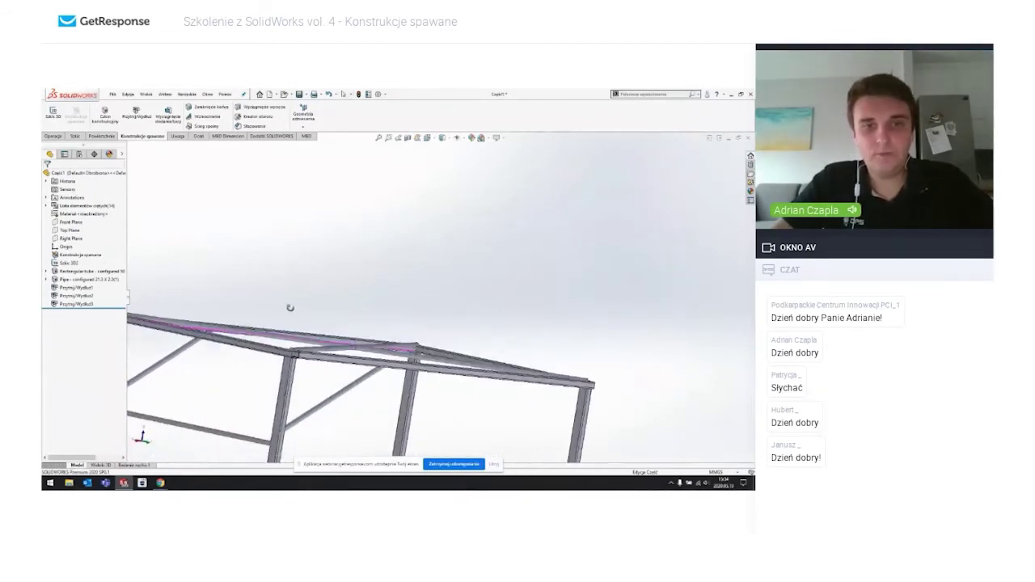
{"action": "scroll", "coordinate": [316, 367], "scroll_direction": "down", "scroll_amount": 2}
{"action": "middle_click_drag", "start_coordinate": [317, 368], "coordinate": [321, 344]}
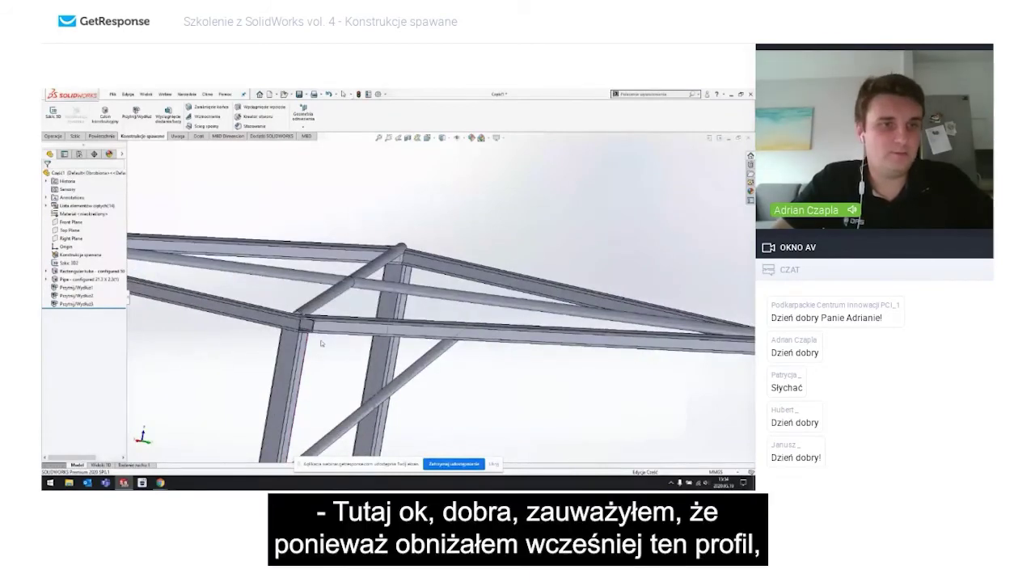
{"action": "left_click", "coordinate": [321, 343]}
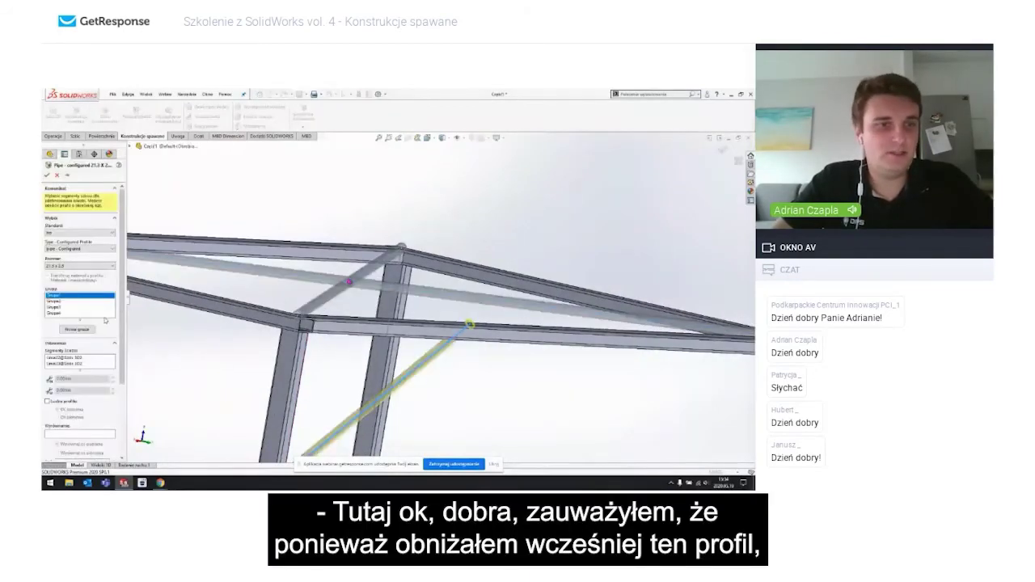
Step: Select the Grupa3 pipe group and view the pipe end close up
{"action": "left_click", "coordinate": [65, 308]}
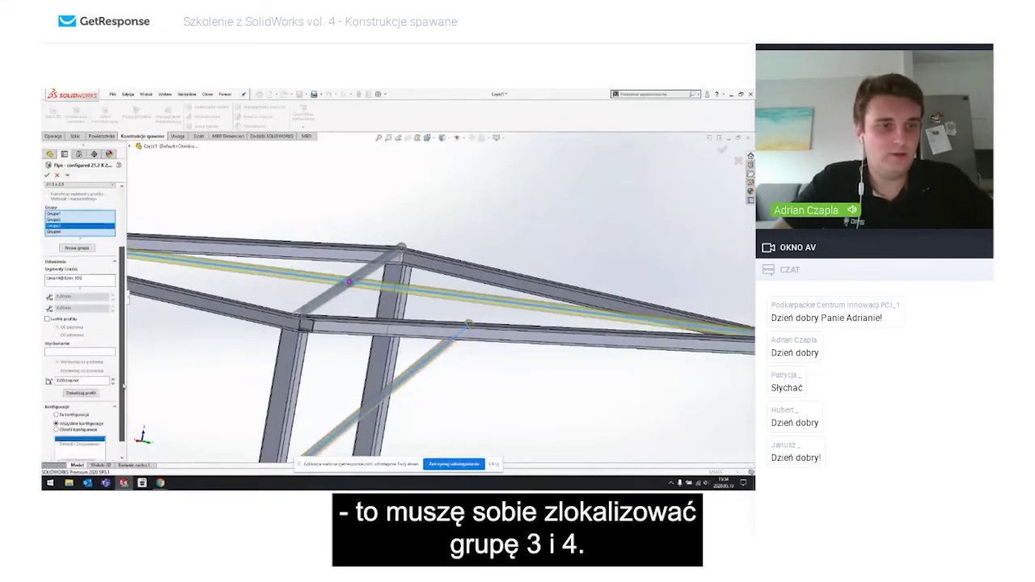
{"action": "scroll", "coordinate": [81, 324], "scroll_direction": "down", "scroll_amount": 3}
{"action": "scroll", "coordinate": [349, 284], "scroll_direction": "down", "scroll_amount": 5}
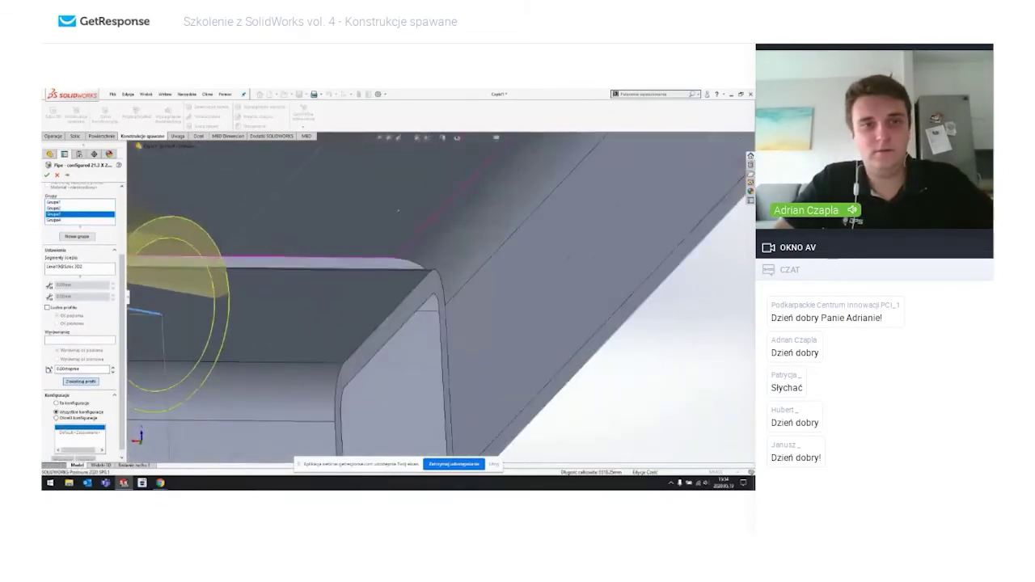
{"action": "key", "text": "ctrl+1"}
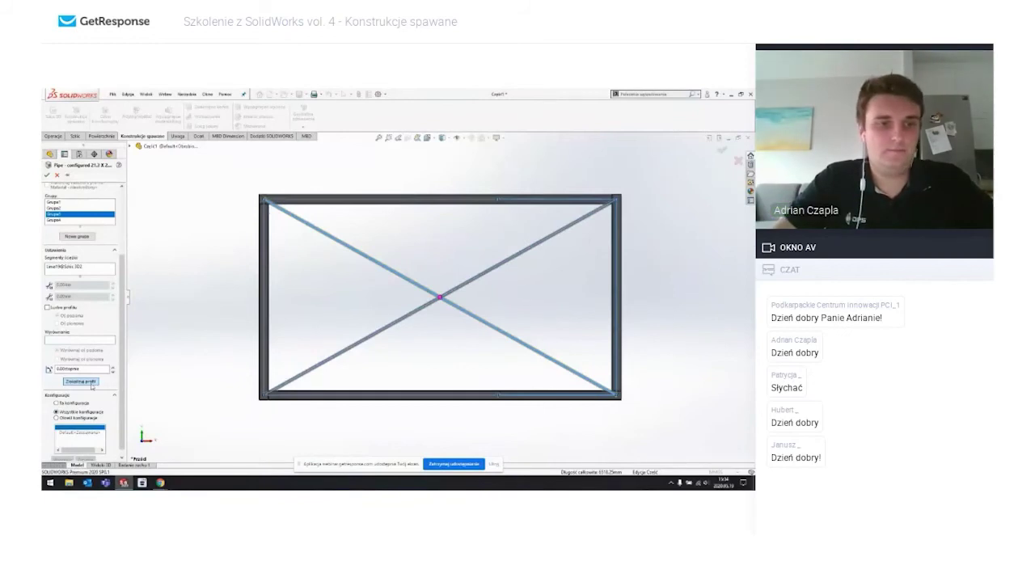
{"action": "scroll", "coordinate": [260, 196], "scroll_direction": "up", "scroll_amount": 5}
{"action": "mouse_move", "coordinate": [261, 196]}
{"action": "middle_mouse_down"}
{"action": "mouse_move", "coordinate": [510, 314]}
{"action": "mouse_move", "coordinate": [437, 280]}
{"action": "middle_mouse_up"}
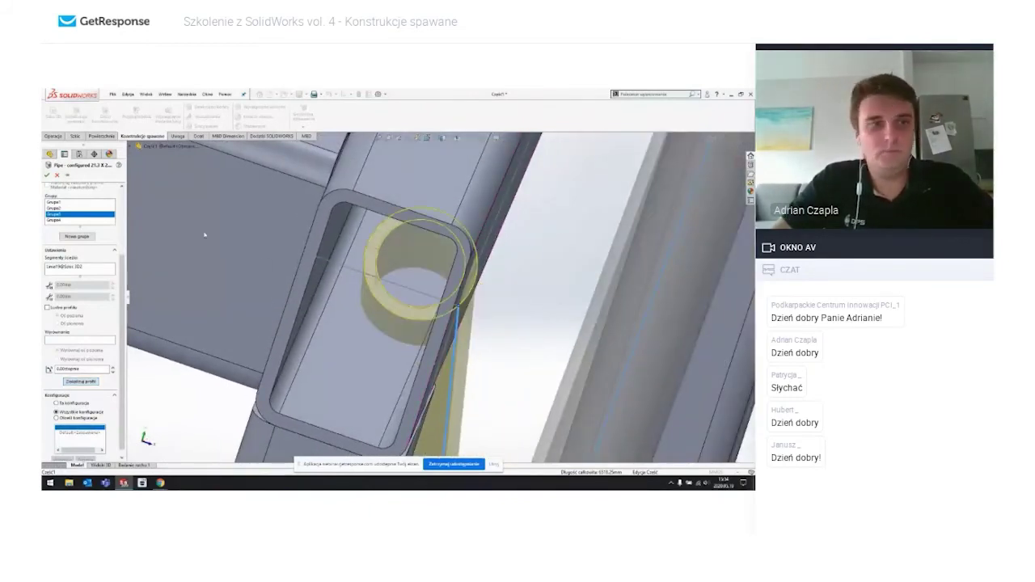
Step: Relocate the Grupa4 pipe profile onto the tube end and confirm the member edit
{"action": "left_click", "coordinate": [59, 220]}
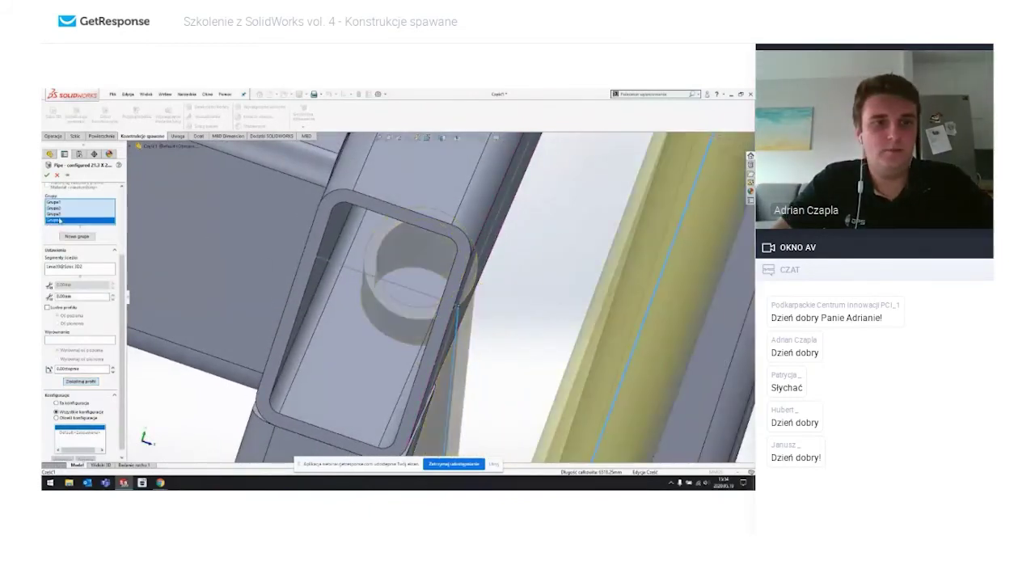
{"action": "left_click", "coordinate": [81, 380]}
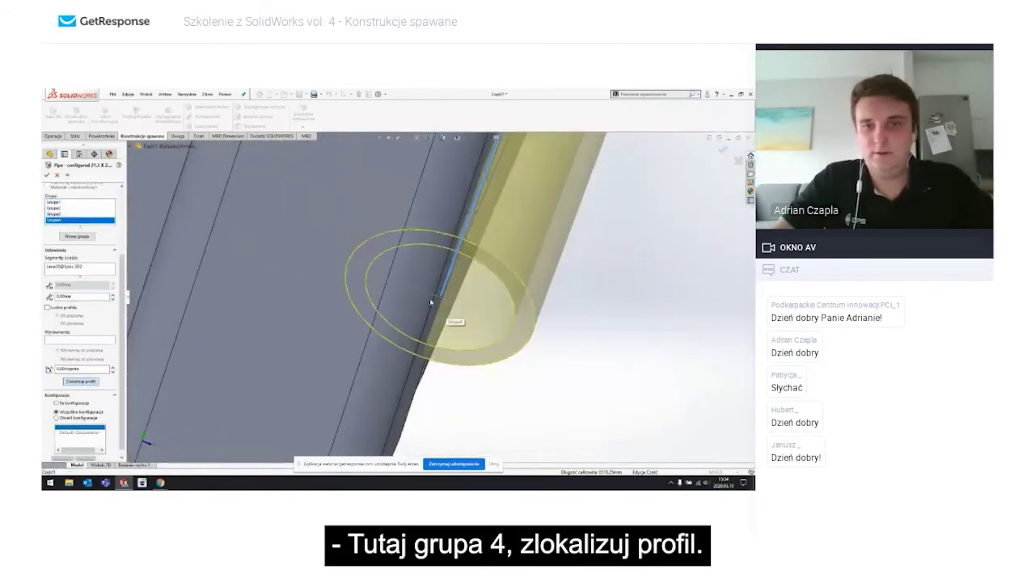
{"action": "left_click", "coordinate": [532, 299]}
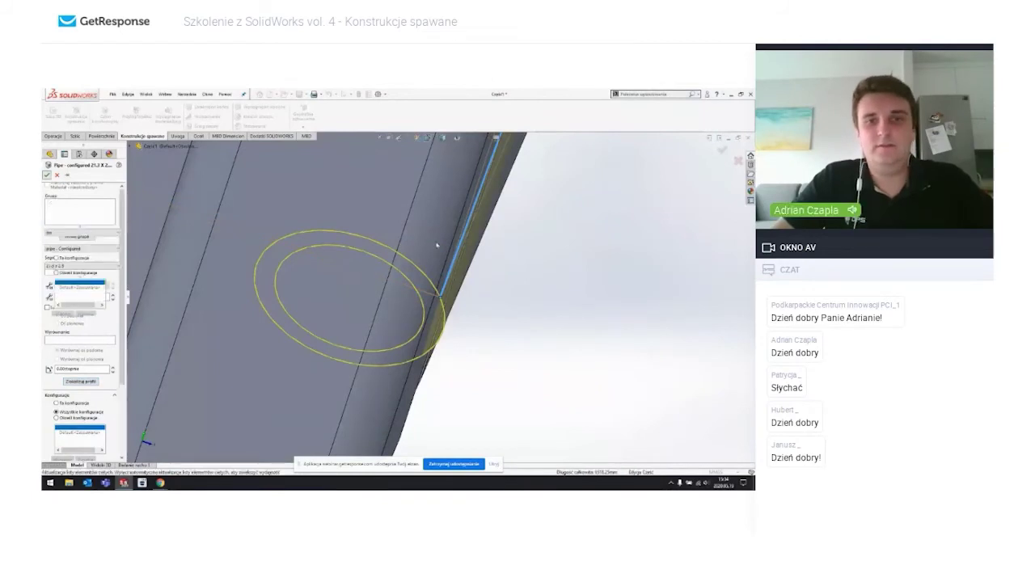
{"action": "key", "text": "Return"}
{"action": "middle_click_drag", "start_coordinate": [455, 270], "coordinate": [363, 168]}
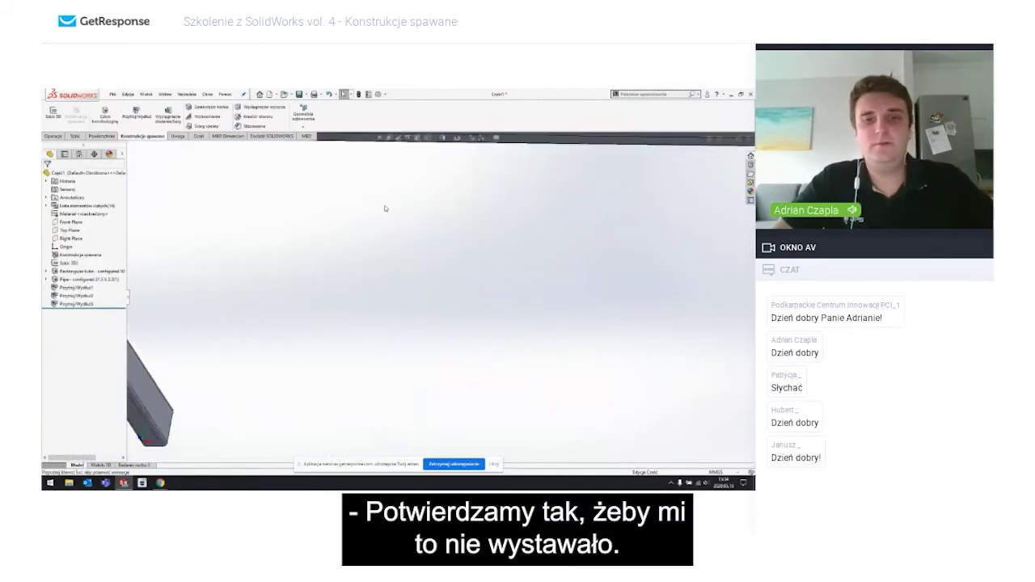
{"action": "key", "text": "f"}
{"action": "mouse_move", "coordinate": [391, 218]}
{"action": "middle_mouse_down"}
{"action": "mouse_move", "coordinate": [418, 164]}
{"action": "mouse_move", "coordinate": [435, 233]}
{"action": "mouse_move", "coordinate": [334, 226]}
{"action": "mouse_move", "coordinate": [286, 242]}
{"action": "mouse_move", "coordinate": [393, 371]}
{"action": "mouse_move", "coordinate": [392, 318]}
{"action": "middle_mouse_up"}
{"action": "scroll", "coordinate": [393, 364], "scroll_direction": "down", "scroll_amount": 3}
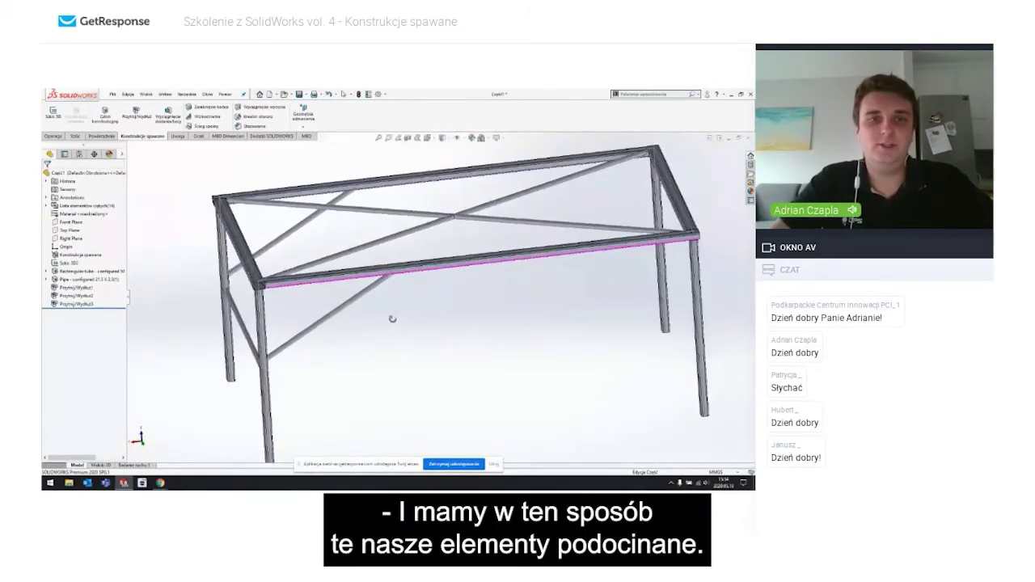
{"action": "scroll", "coordinate": [404, 327], "scroll_direction": "up", "scroll_amount": 3}
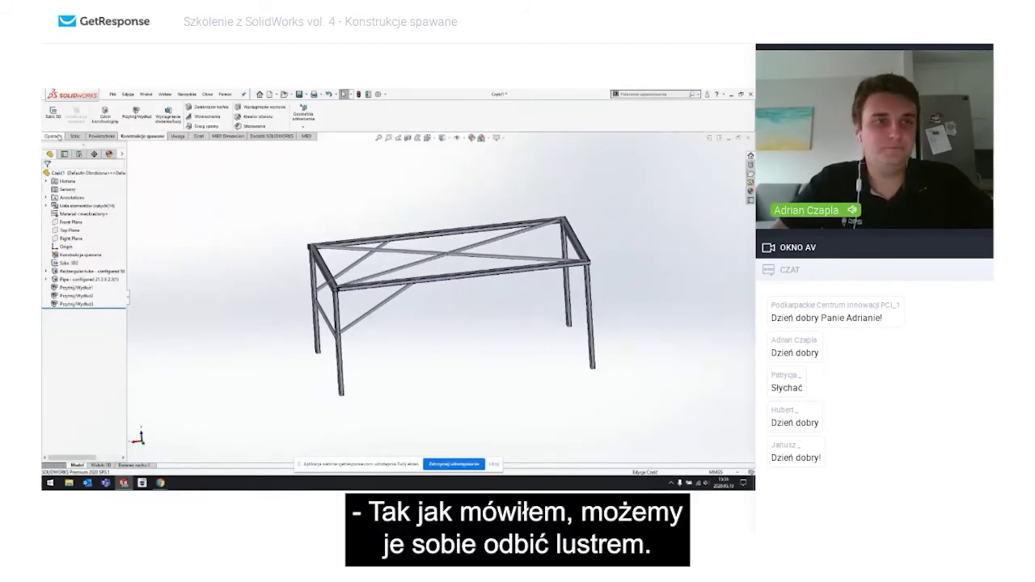
Step: Mirror the three diagonal brace bodies across the Right Plane as Lustro1
{"action": "left_click", "coordinate": [53, 136]}
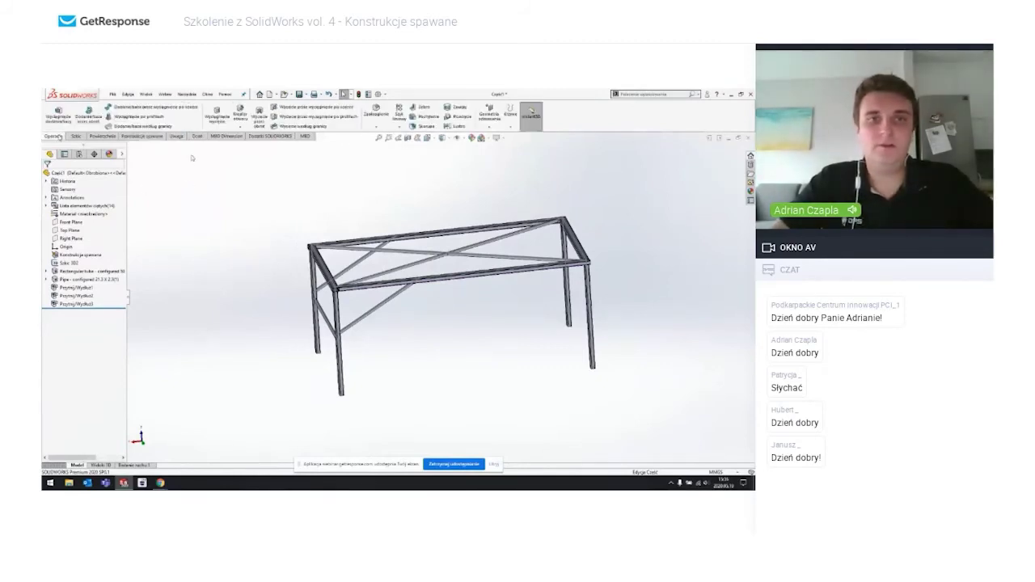
{"action": "left_click", "coordinate": [462, 127]}
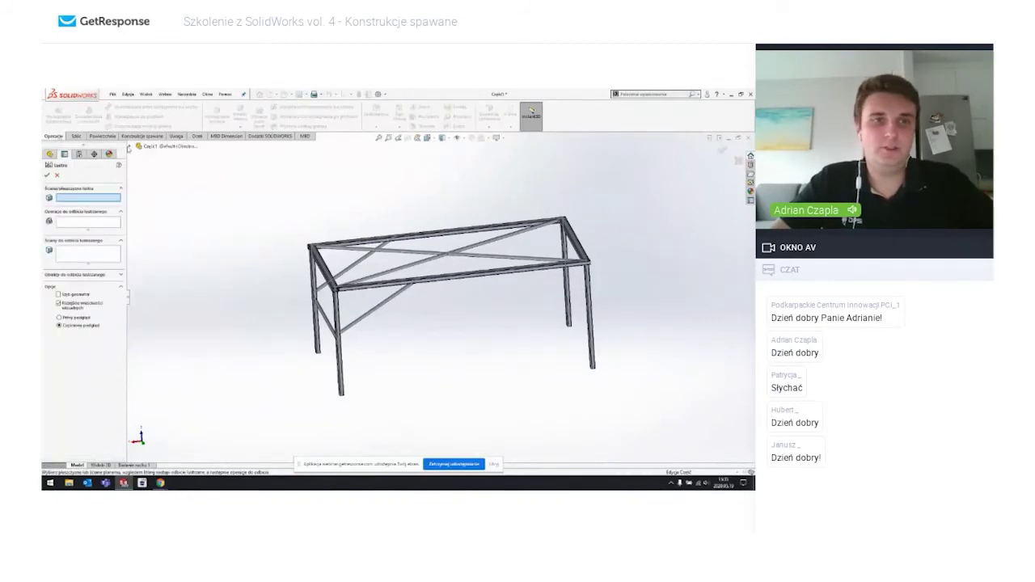
{"action": "left_click", "coordinate": [137, 146]}
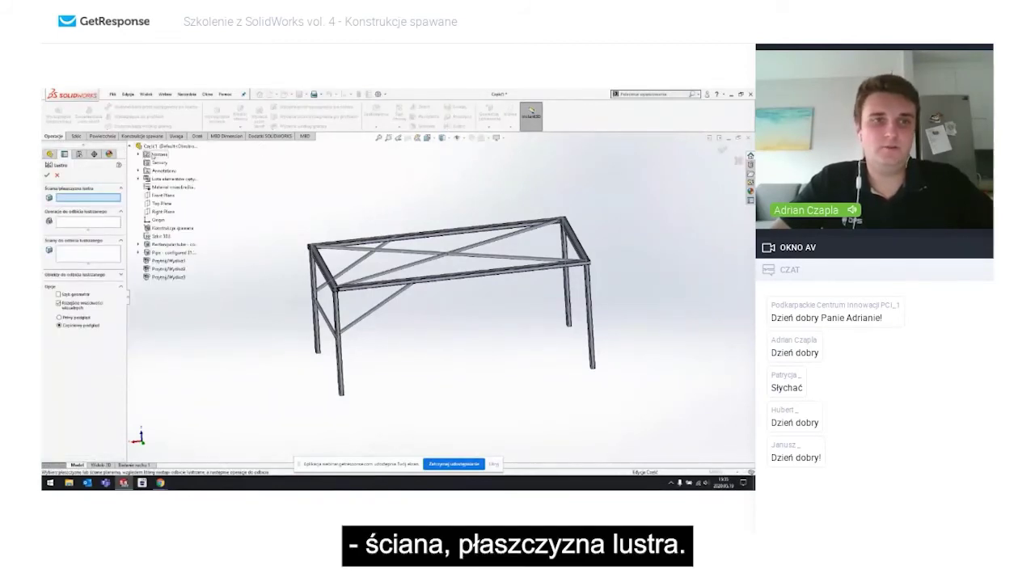
{"action": "left_click", "coordinate": [166, 211]}
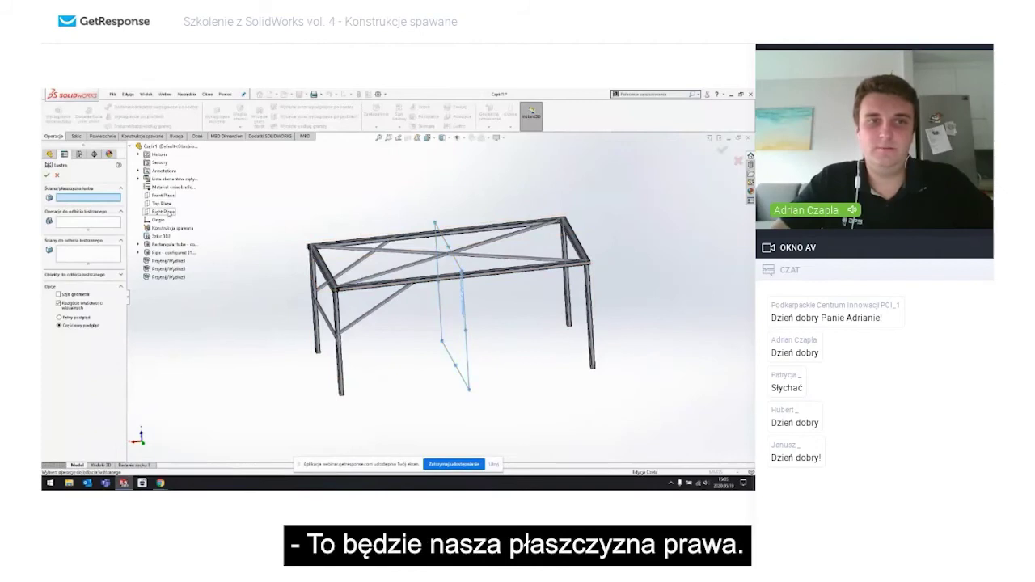
{"action": "left_click", "coordinate": [88, 275]}
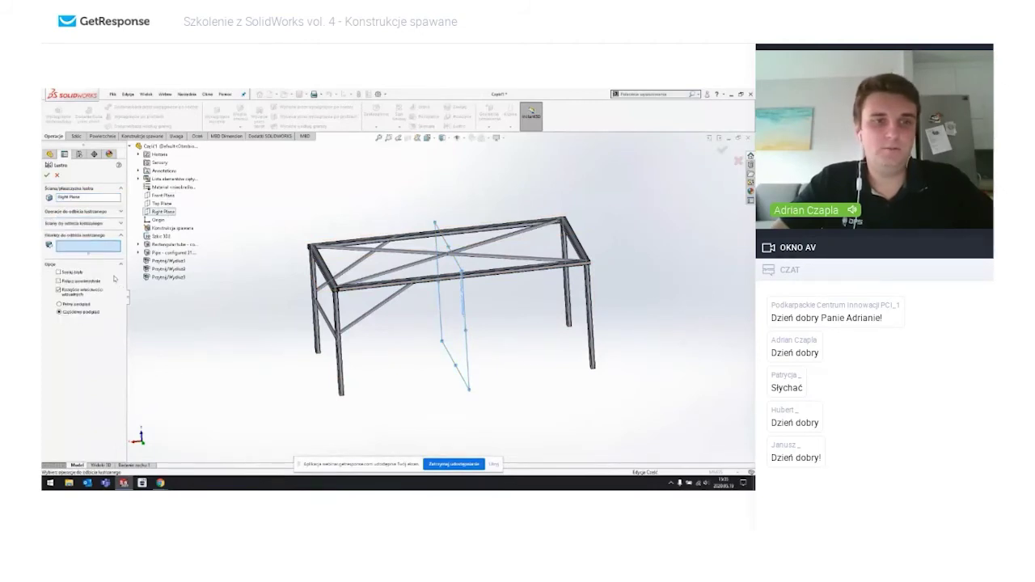
{"action": "left_click", "coordinate": [366, 259]}
{"action": "left_click", "coordinate": [396, 297]}
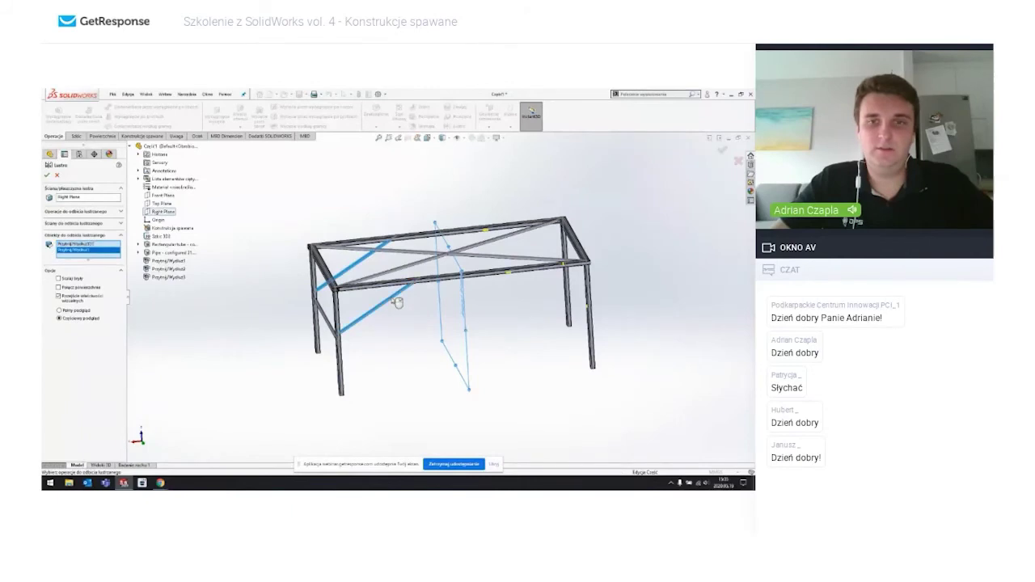
{"action": "left_click", "coordinate": [329, 317]}
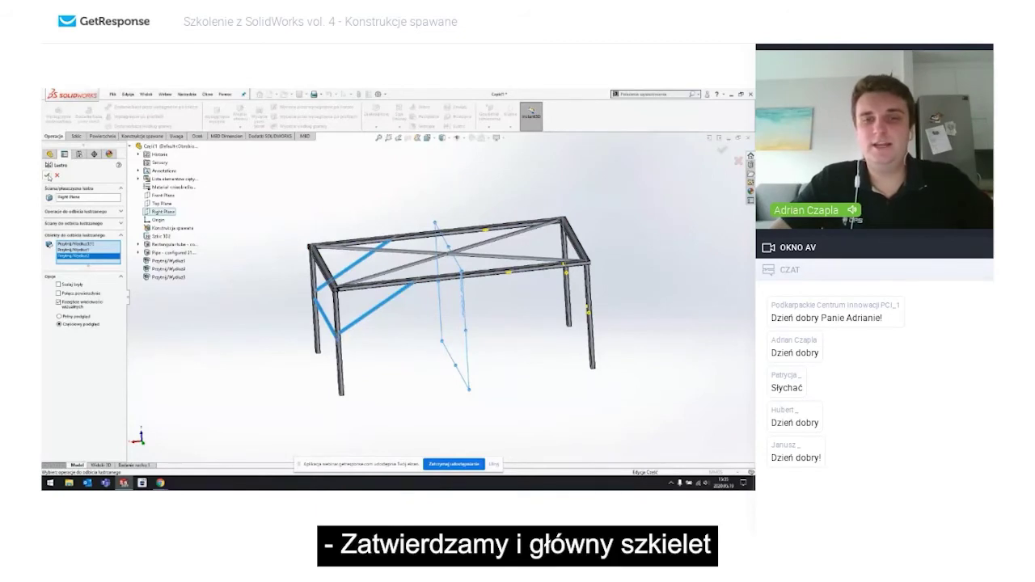
{"action": "left_click", "coordinate": [48, 174]}
{"action": "middle_click_drag", "start_coordinate": [453, 243], "coordinate": [490, 202]}
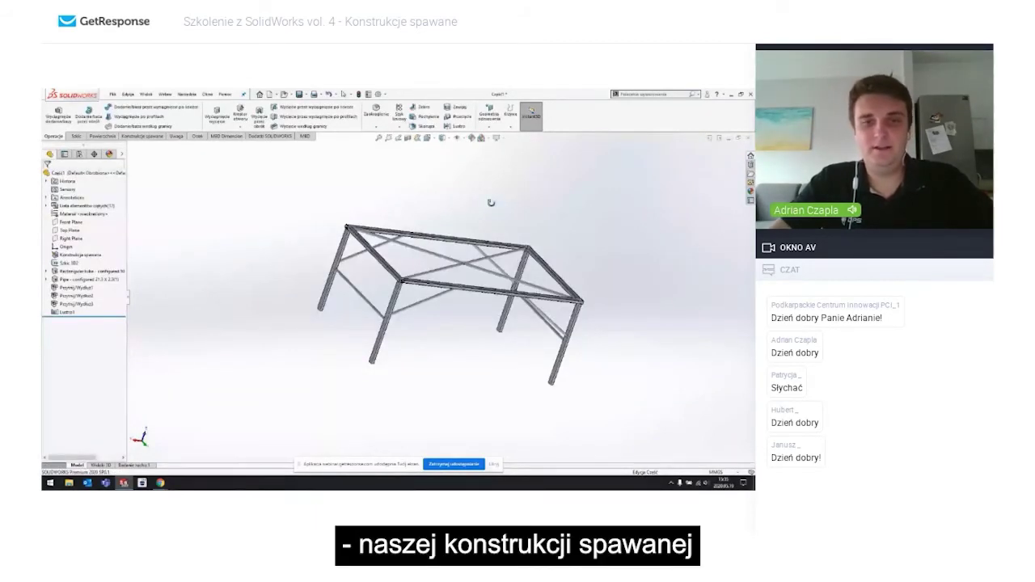
Step: Save the part to the Desktop (Pulpit) under the name STÓŁ
{"action": "key", "text": "ctrl+shift+z"}
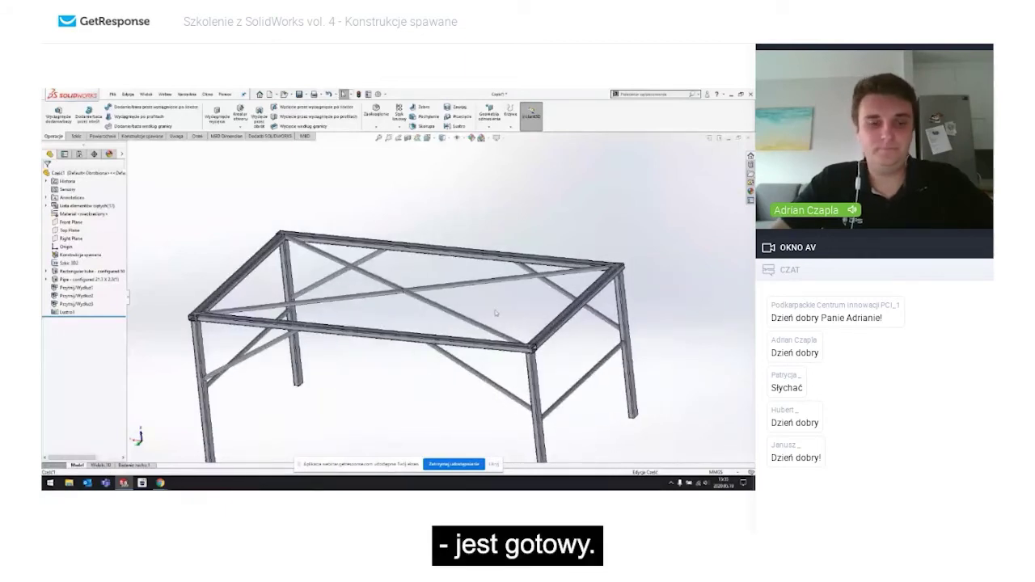
{"action": "key", "text": "ctrl+s"}
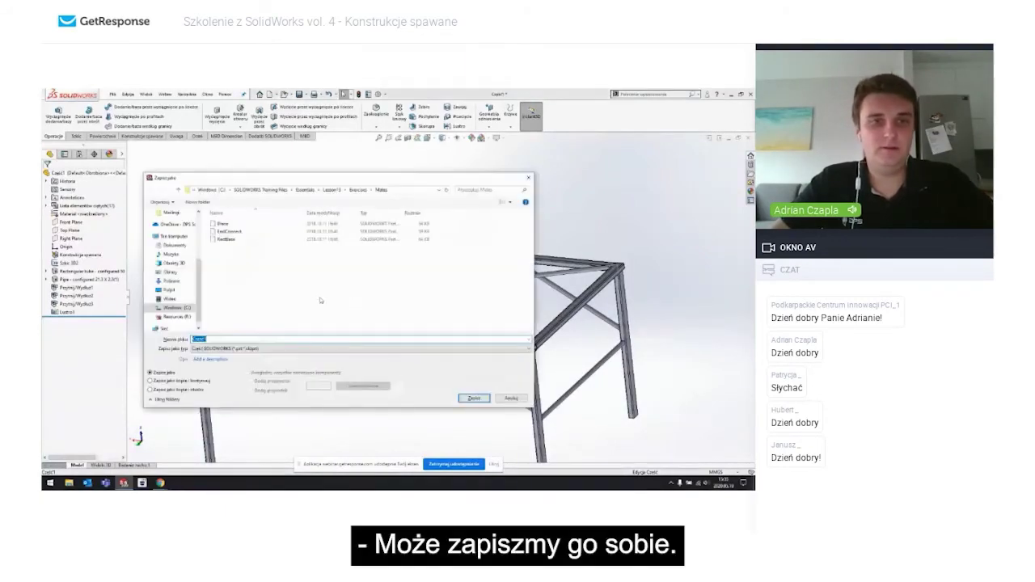
{"action": "type", "text": "STÓ"}
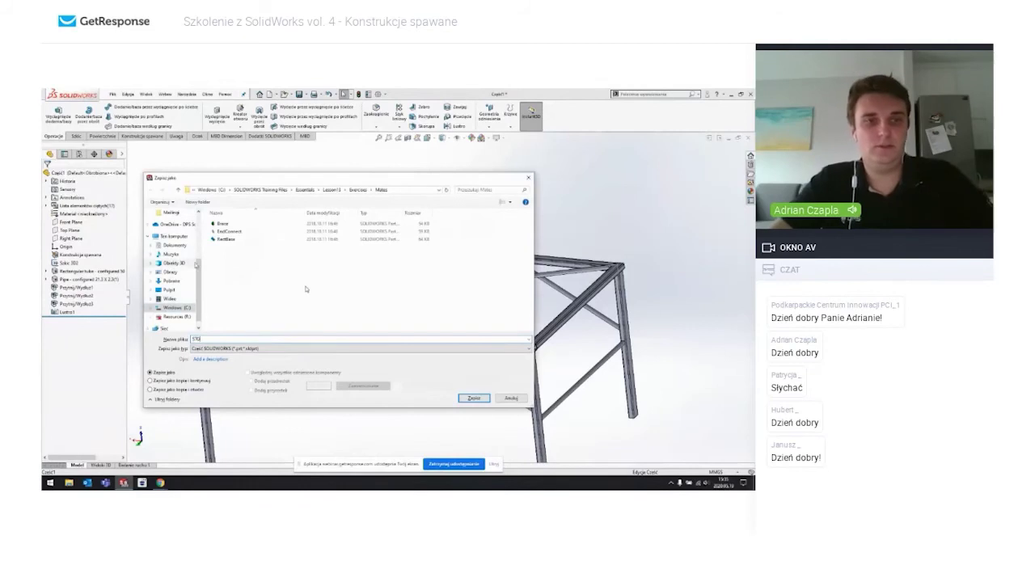
{"action": "scroll", "coordinate": [177, 229], "scroll_direction": "up", "scroll_amount": 3}
{"action": "left_click", "coordinate": [176, 229]}
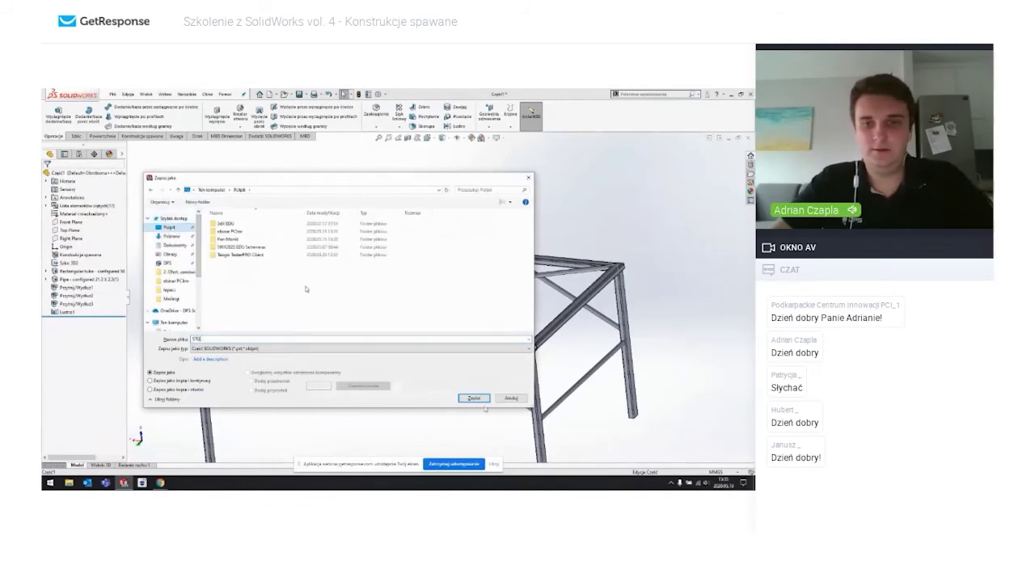
{"action": "left_click", "coordinate": [474, 398]}
{"action": "scroll", "coordinate": [417, 352], "scroll_direction": "up", "scroll_amount": 3}
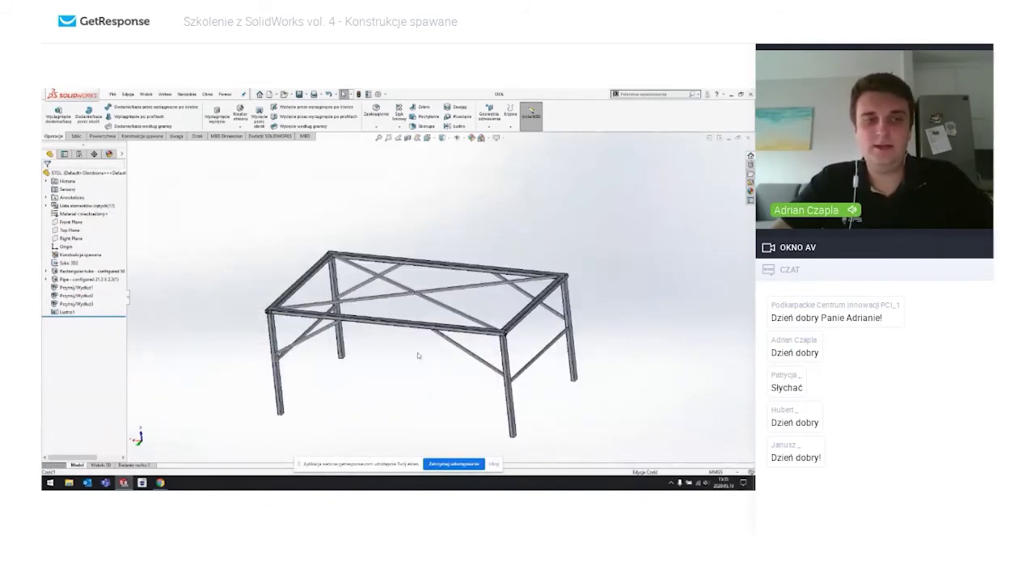
{"action": "mouse_move", "coordinate": [417, 352]}
{"action": "middle_mouse_down"}
{"action": "mouse_move", "coordinate": [455, 339]}
{"action": "mouse_move", "coordinate": [445, 342]}
{"action": "mouse_move", "coordinate": [455, 349]}
{"action": "middle_mouse_up"}
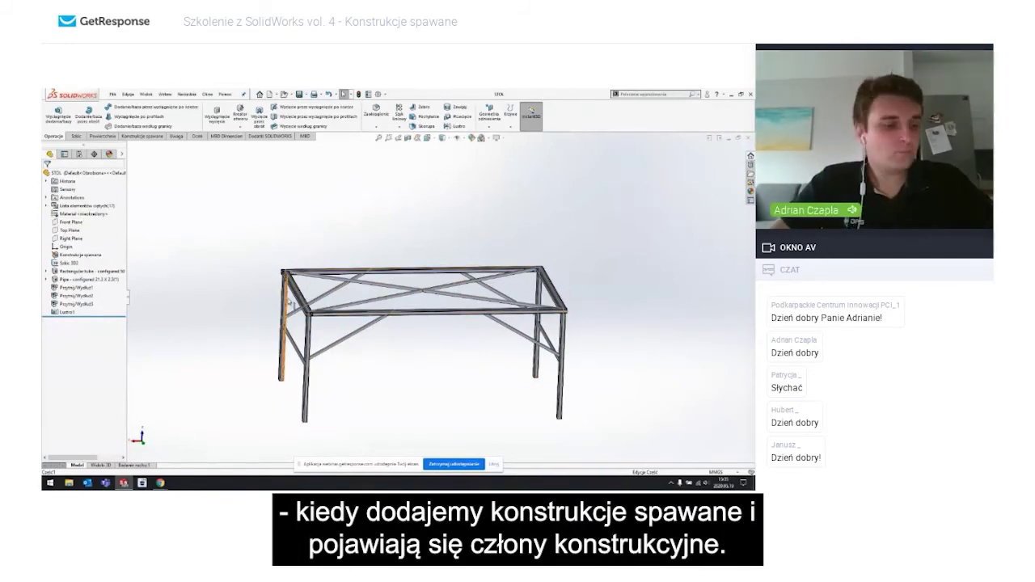
Step: Highlight the tube and PIPE cut-list entries to see their frame members, then collapse the cut list
{"action": "left_click", "coordinate": [46, 206]}
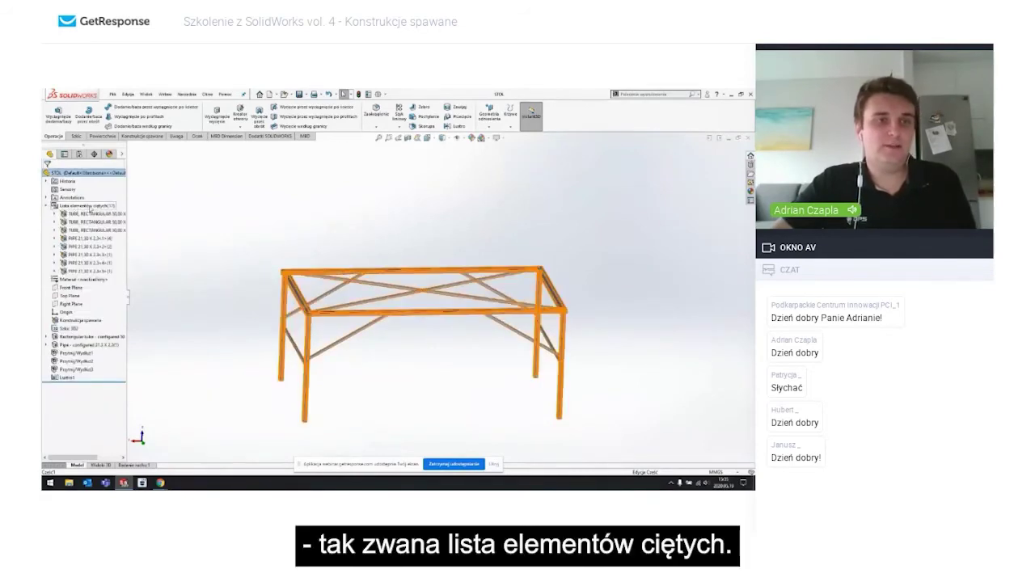
{"action": "left_click", "coordinate": [89, 213]}
{"action": "left_click", "coordinate": [89, 221]}
{"action": "left_click", "coordinate": [89, 230]}
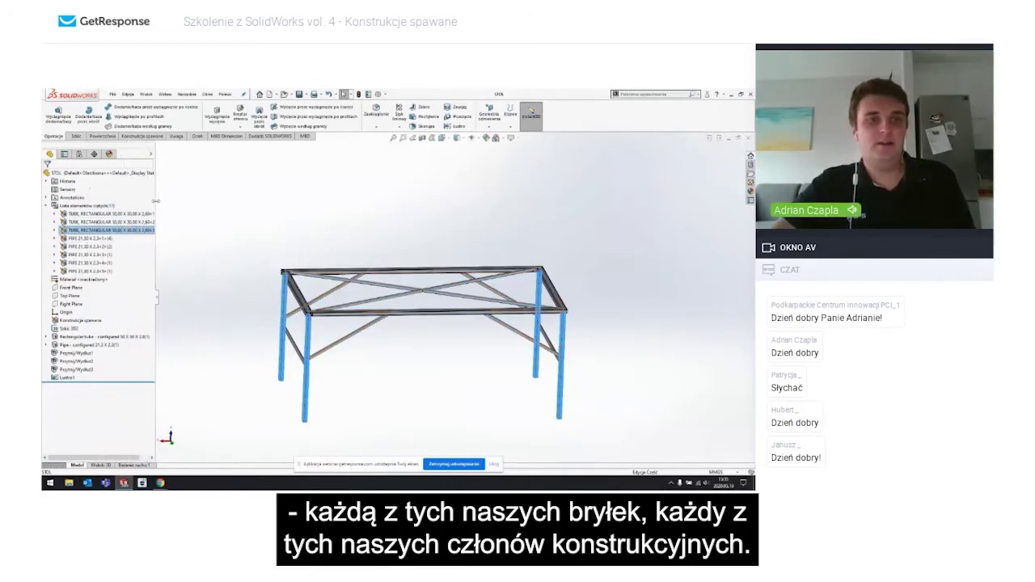
{"action": "left_click_drag", "start_coordinate": [127, 200], "coordinate": [165, 202]}
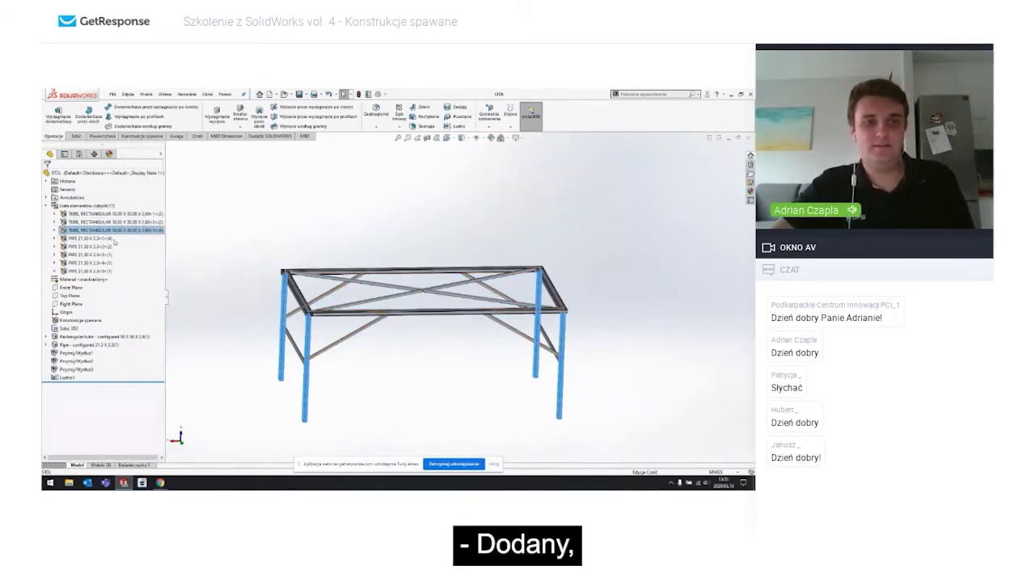
{"action": "left_click", "coordinate": [121, 238]}
{"action": "left_click", "coordinate": [103, 255]}
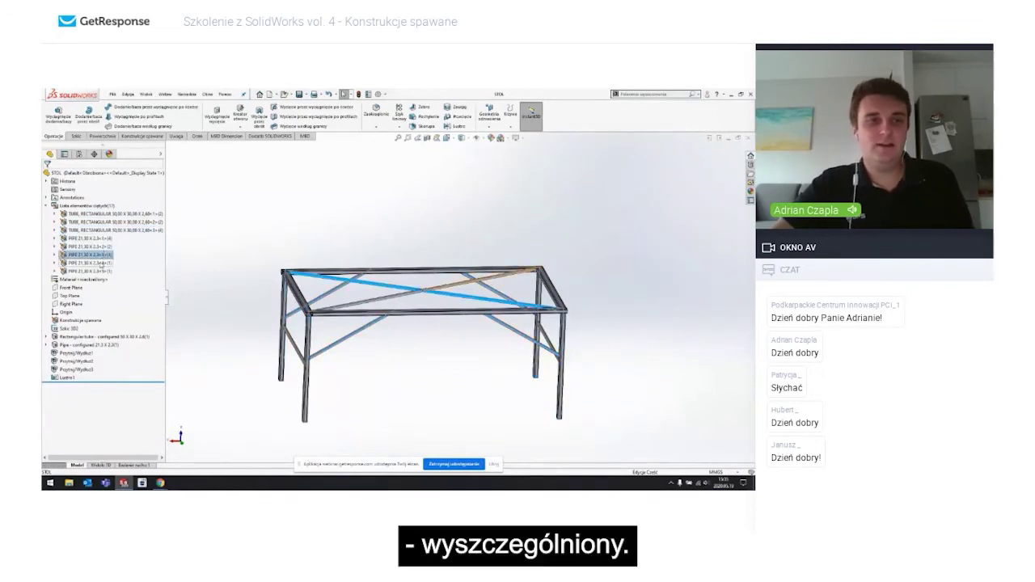
{"action": "left_click_drag", "start_coordinate": [166, 249], "coordinate": [129, 247]}
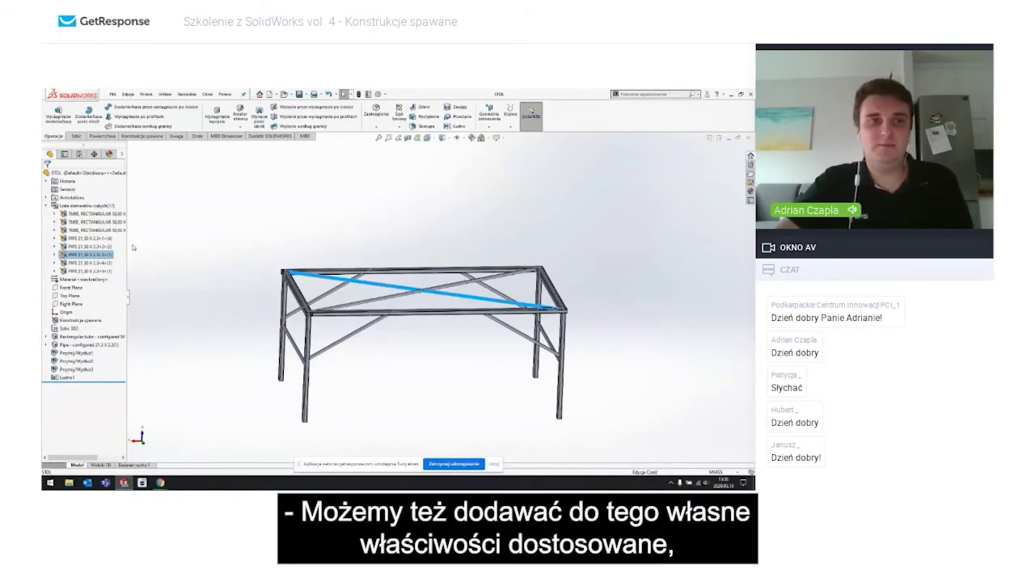
{"action": "double_click", "coordinate": [84, 205]}
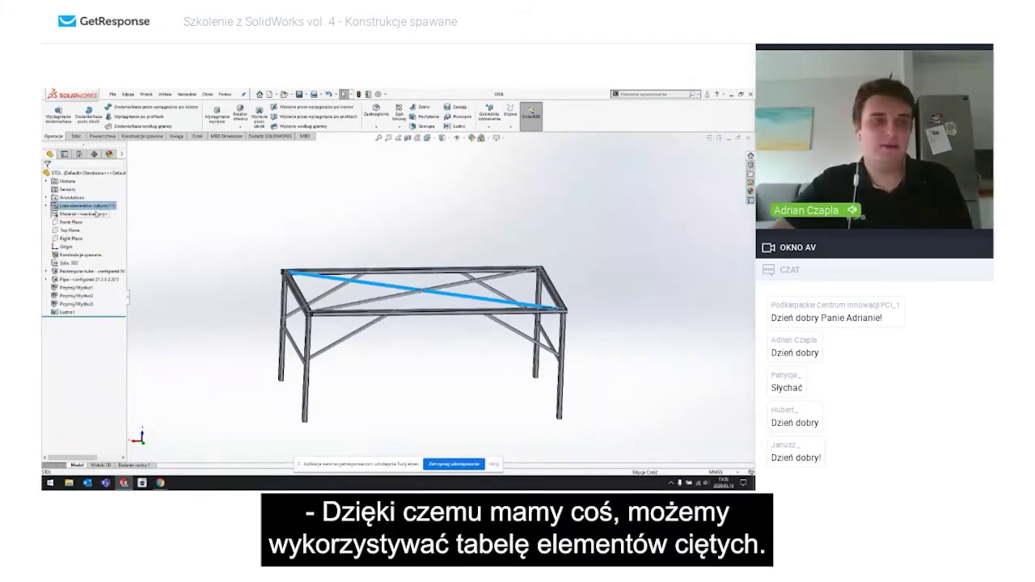
Step: Search the File menu for the command to make a drawing
{"action": "left_click", "coordinate": [113, 94]}
{"action": "left_click", "coordinate": [114, 94]}
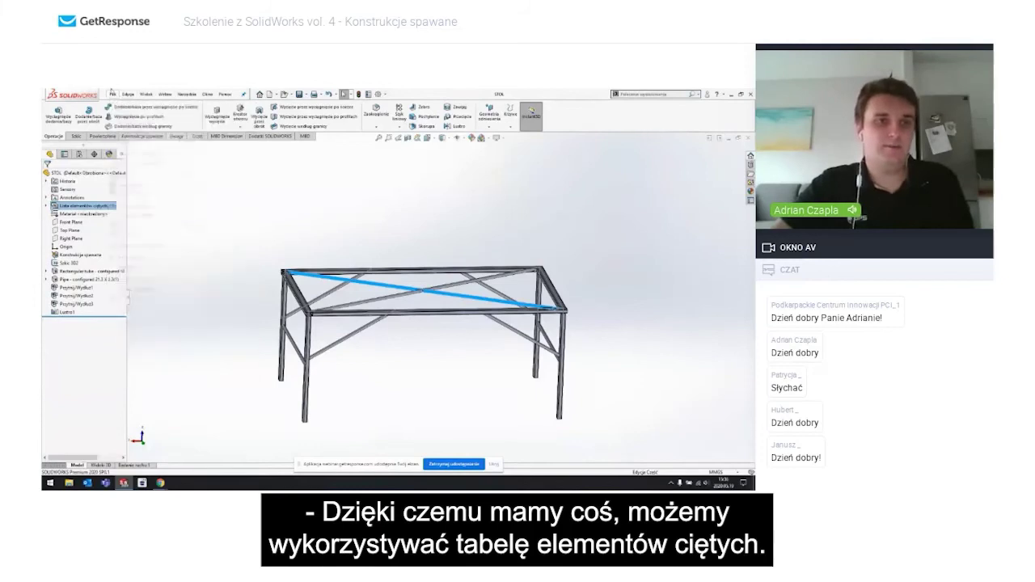
{"action": "left_click", "coordinate": [113, 94]}
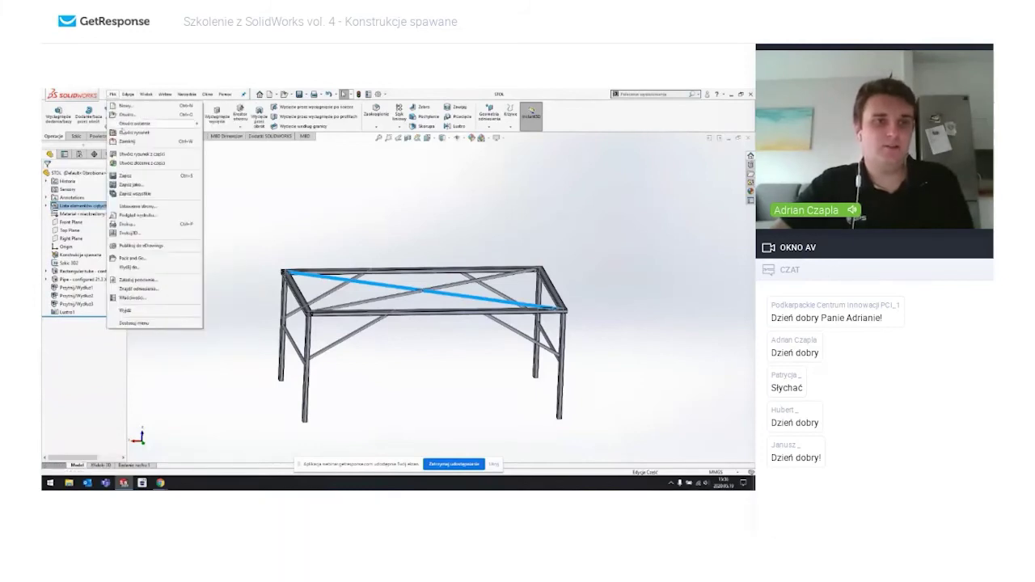
Step: Make an A4 (ISO) drawing from the part with the dimetric view placed mid-sheet
{"action": "left_click", "coordinate": [128, 155]}
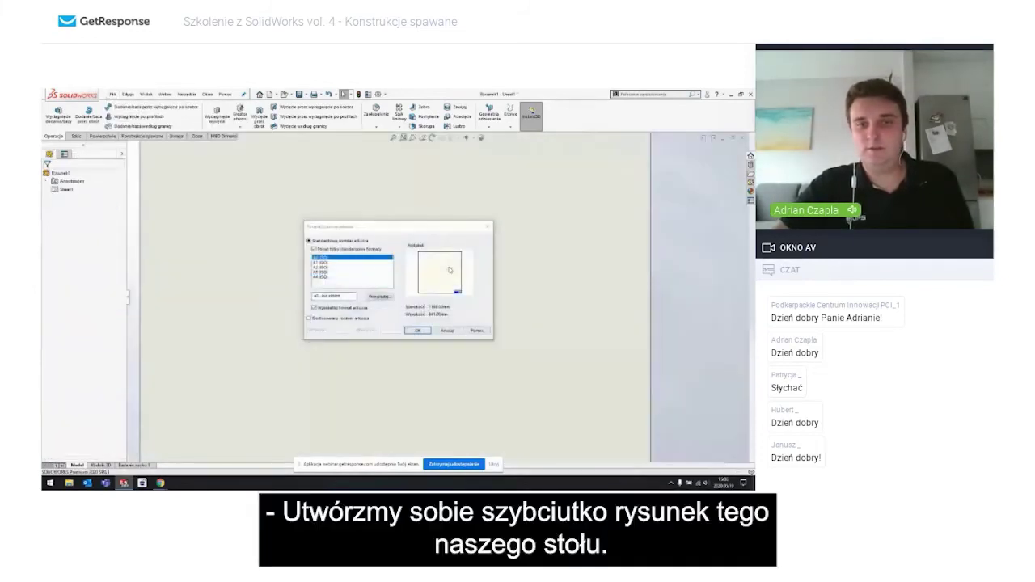
{"action": "left_click", "coordinate": [326, 277]}
{"action": "left_click", "coordinate": [417, 329]}
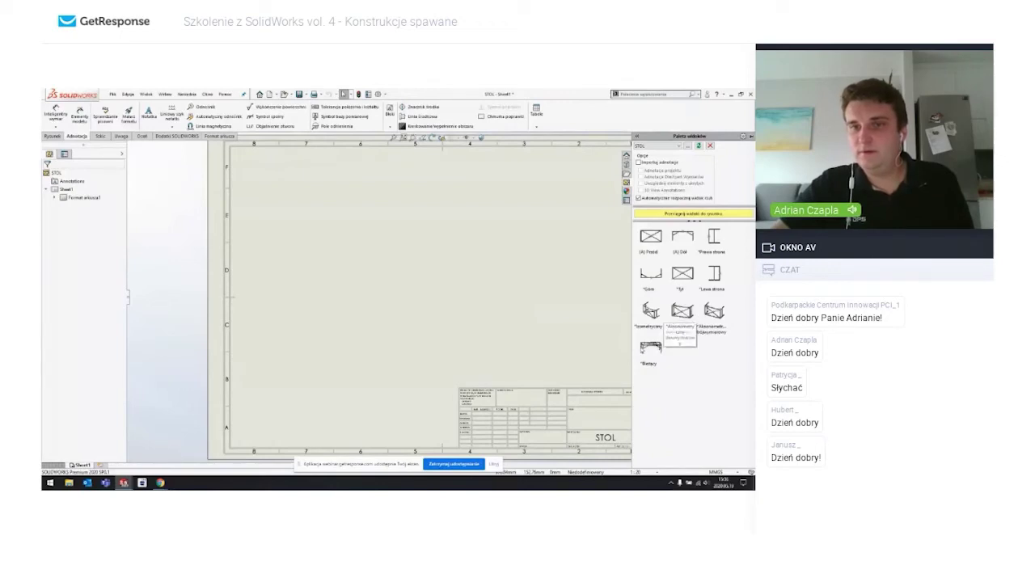
{"action": "left_click_drag", "start_coordinate": [680, 317], "coordinate": [427, 294]}
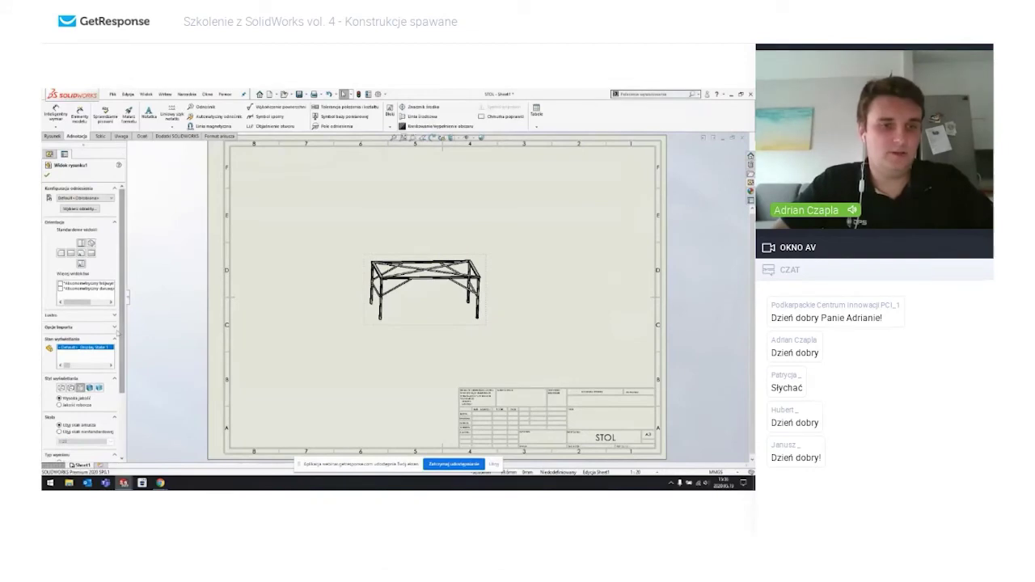
Step: Give the table view a larger custom scale and Shaded with Edges display
{"action": "scroll", "coordinate": [117, 331], "scroll_direction": "down", "scroll_amount": 2}
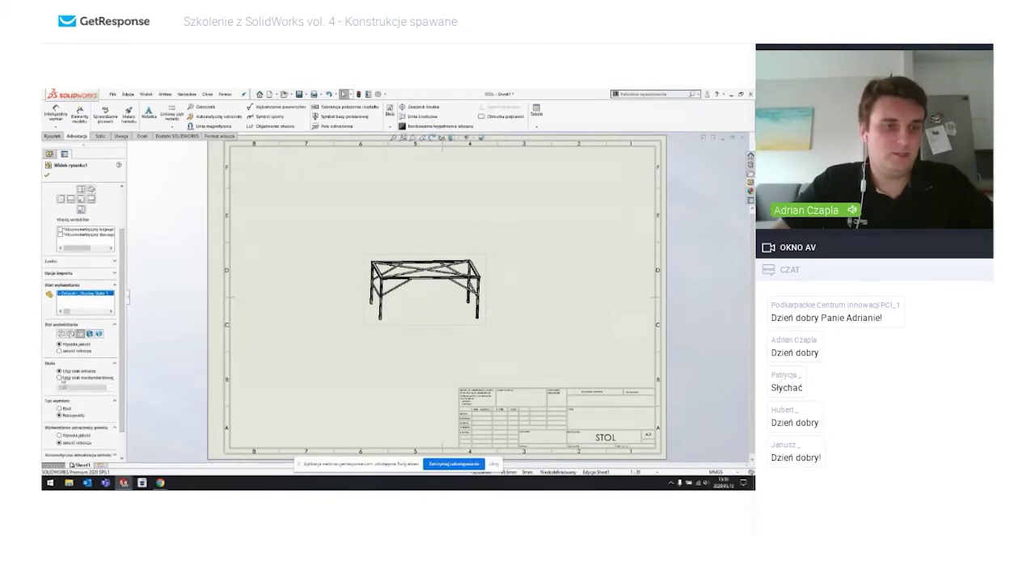
{"action": "left_click", "coordinate": [59, 378]}
{"action": "left_click", "coordinate": [84, 388]}
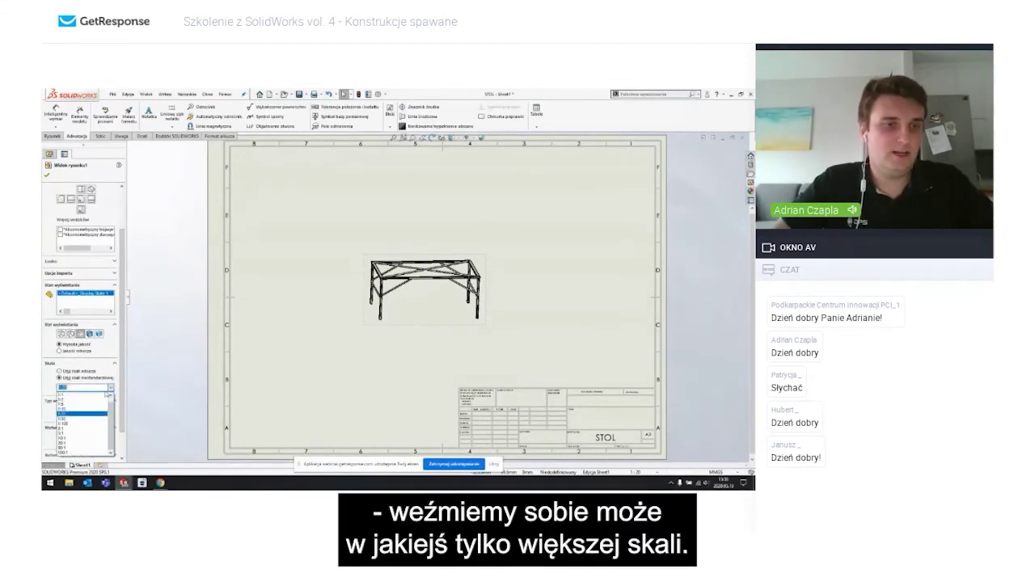
{"action": "left_click", "coordinate": [86, 410]}
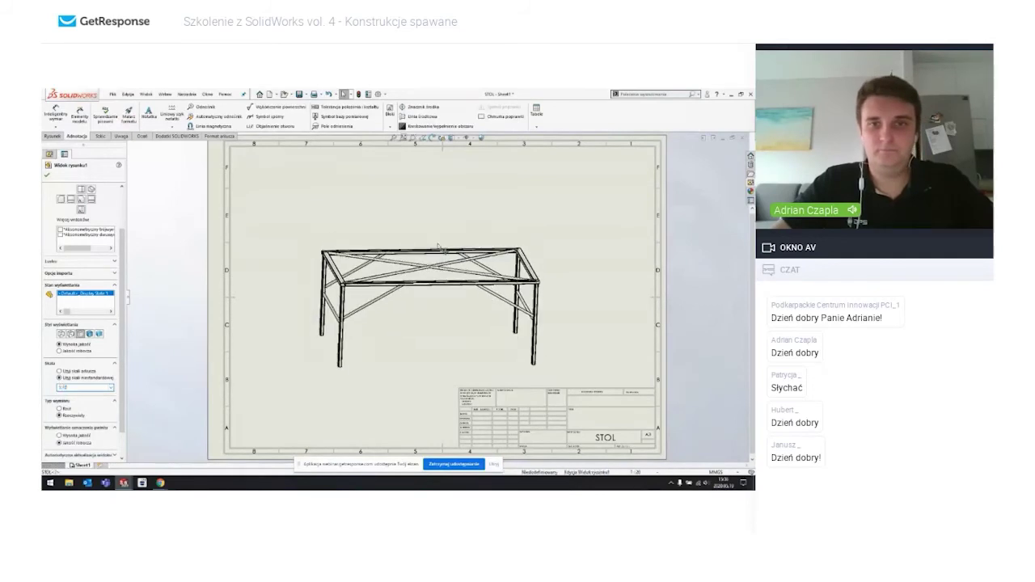
{"action": "left_click", "coordinate": [574, 243]}
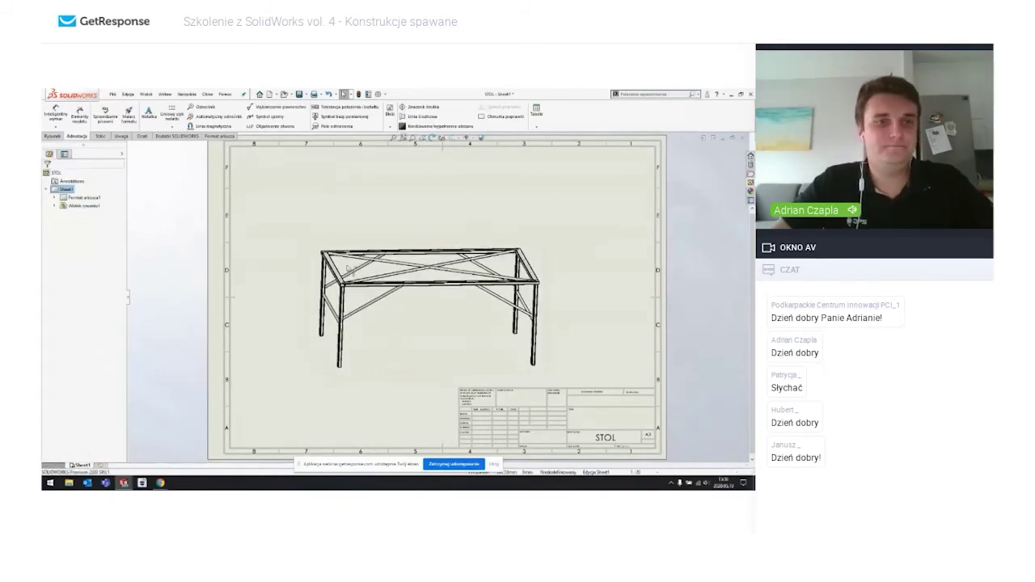
{"action": "left_click", "coordinate": [380, 276]}
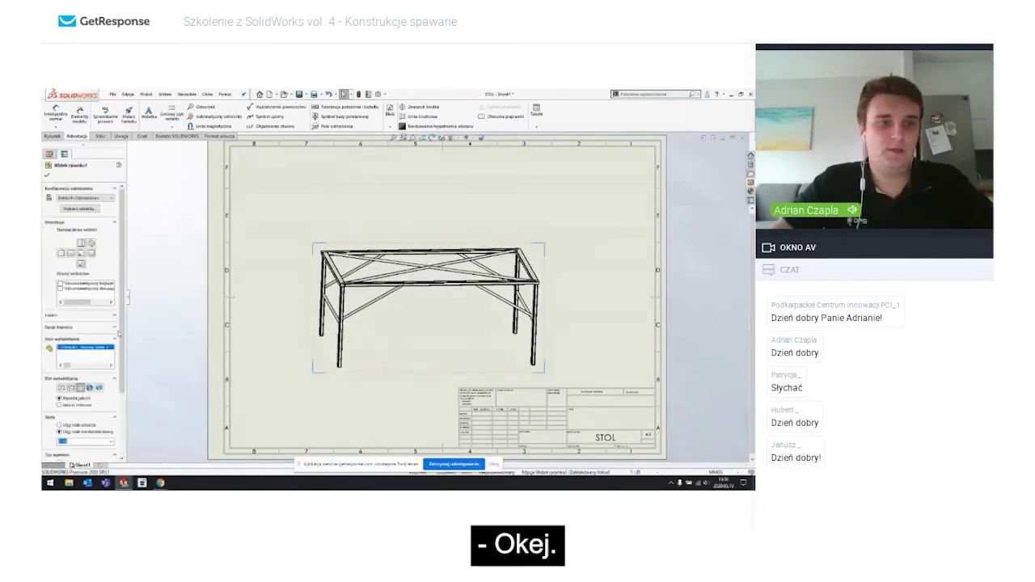
{"action": "left_click", "coordinate": [89, 387]}
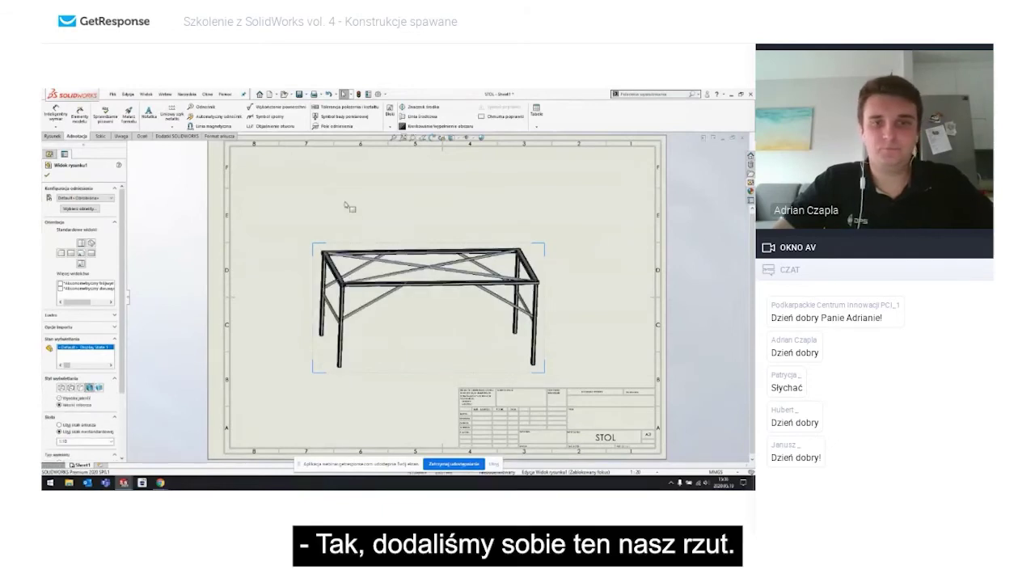
{"action": "key", "text": "Escape"}
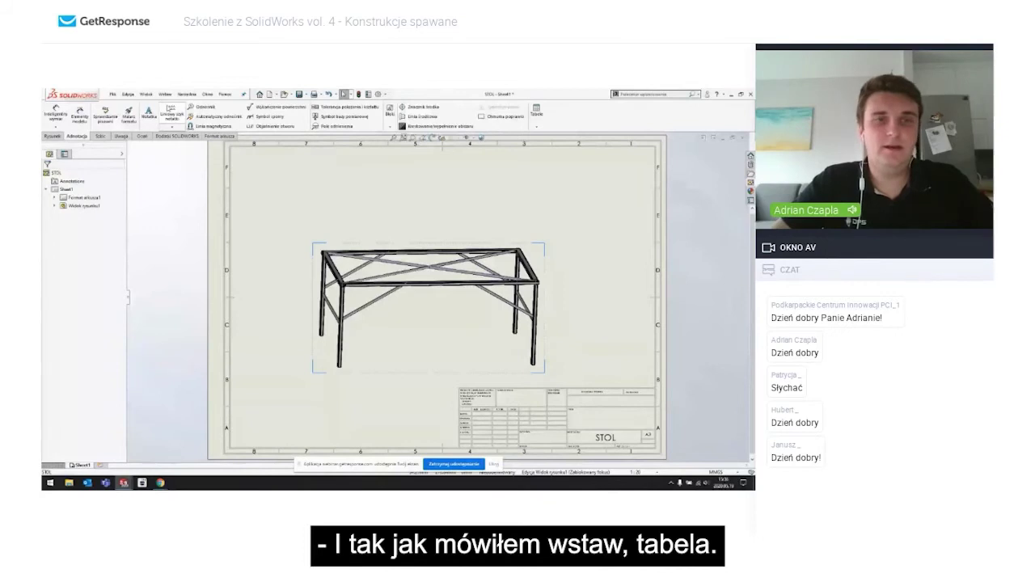
Step: Insert a weldment cut-list table from the table view at the sheet's top right
{"action": "left_click", "coordinate": [165, 94]}
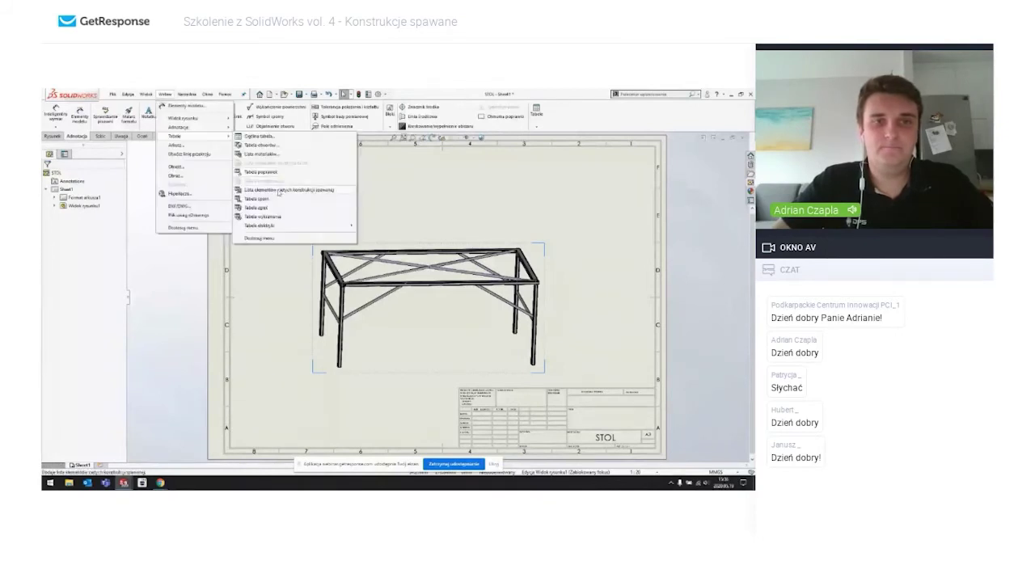
{"action": "left_click", "coordinate": [493, 190]}
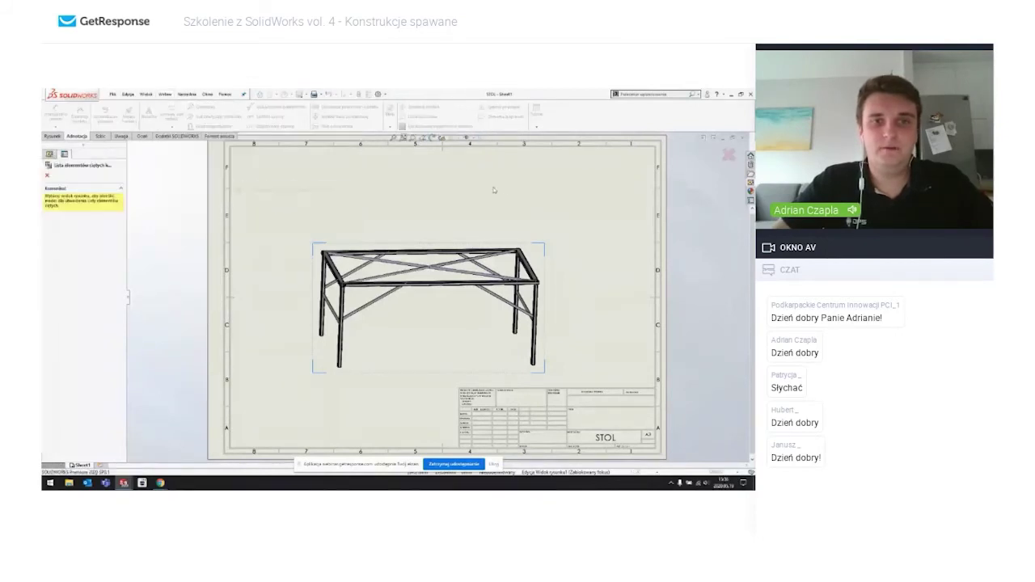
{"action": "left_click", "coordinate": [451, 253]}
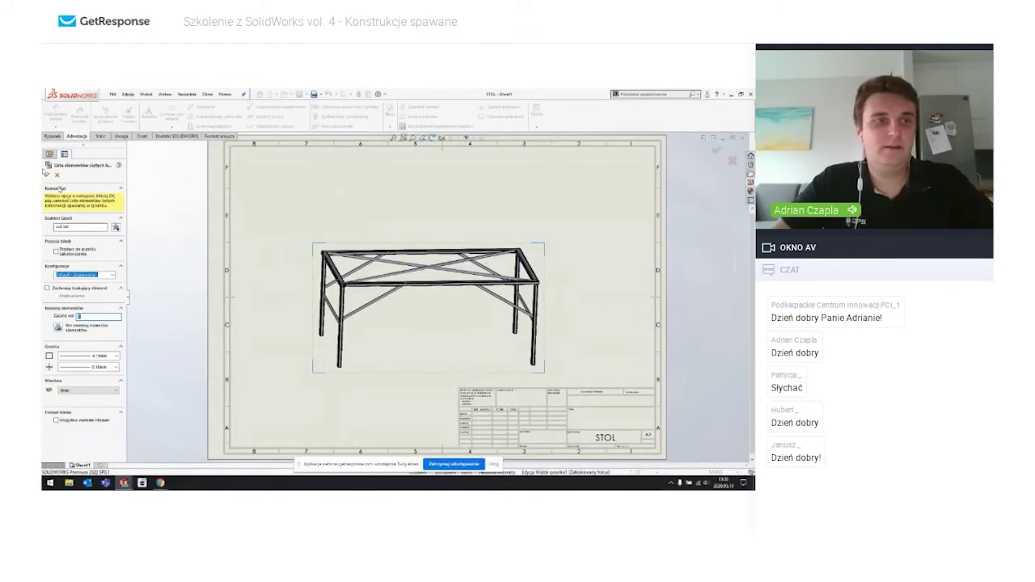
{"action": "key", "text": "Return"}
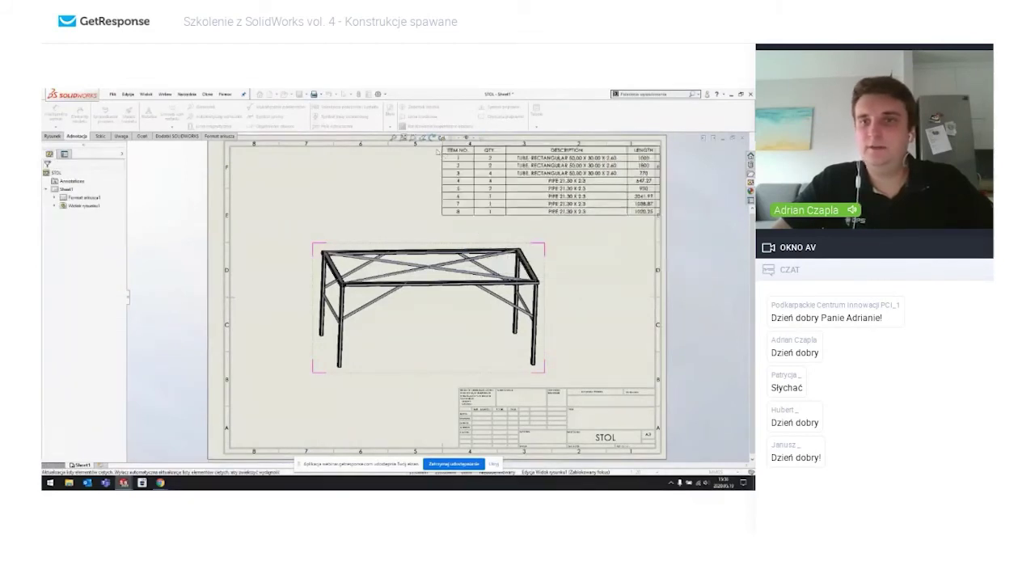
{"action": "left_click", "coordinate": [432, 152]}
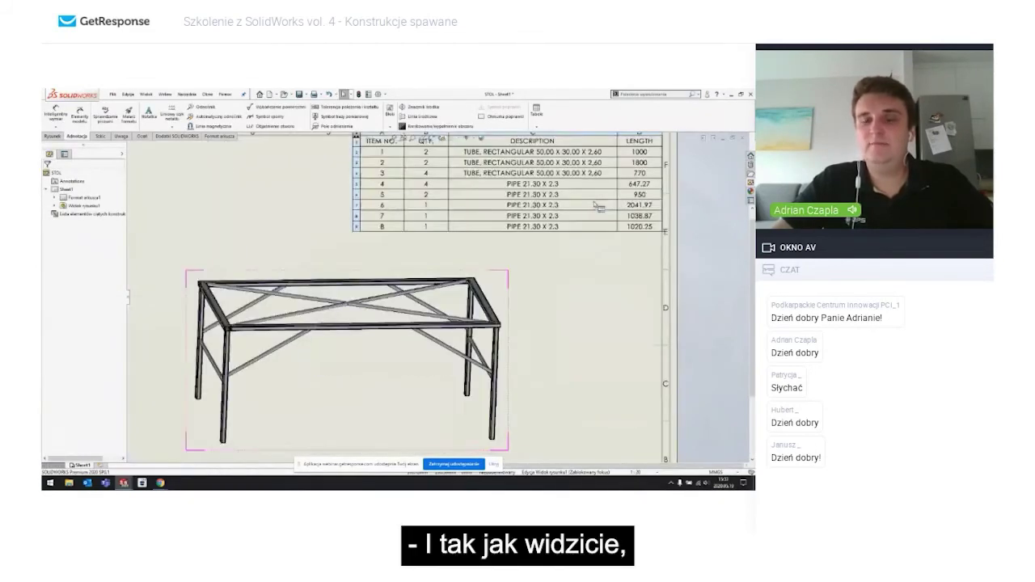
{"action": "scroll", "coordinate": [600, 202], "scroll_direction": "down", "scroll_amount": 2}
{"action": "scroll", "coordinate": [600, 200], "scroll_direction": "up", "scroll_amount": 2}
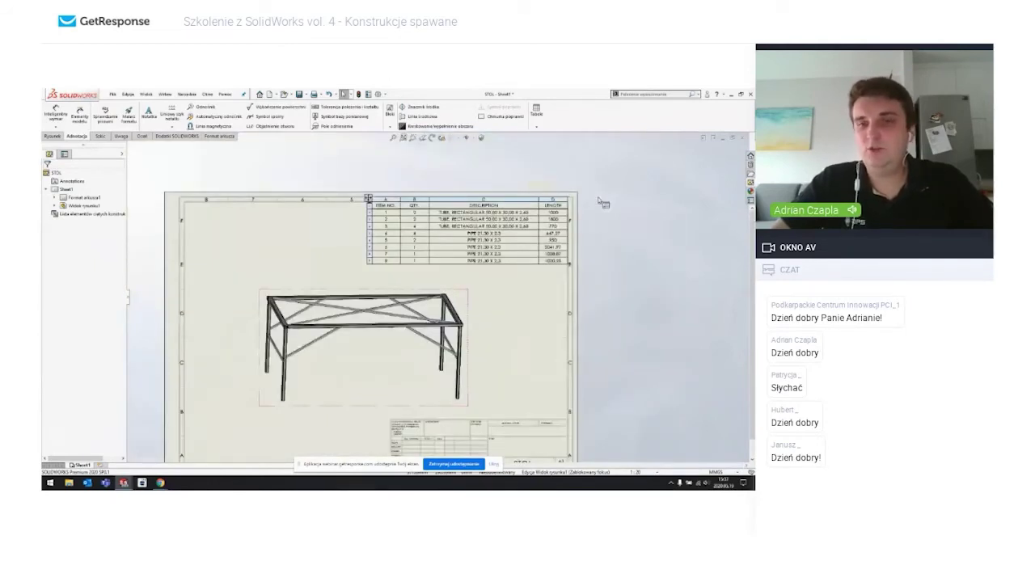
{"action": "scroll", "coordinate": [600, 202], "scroll_direction": "down", "scroll_amount": 1}
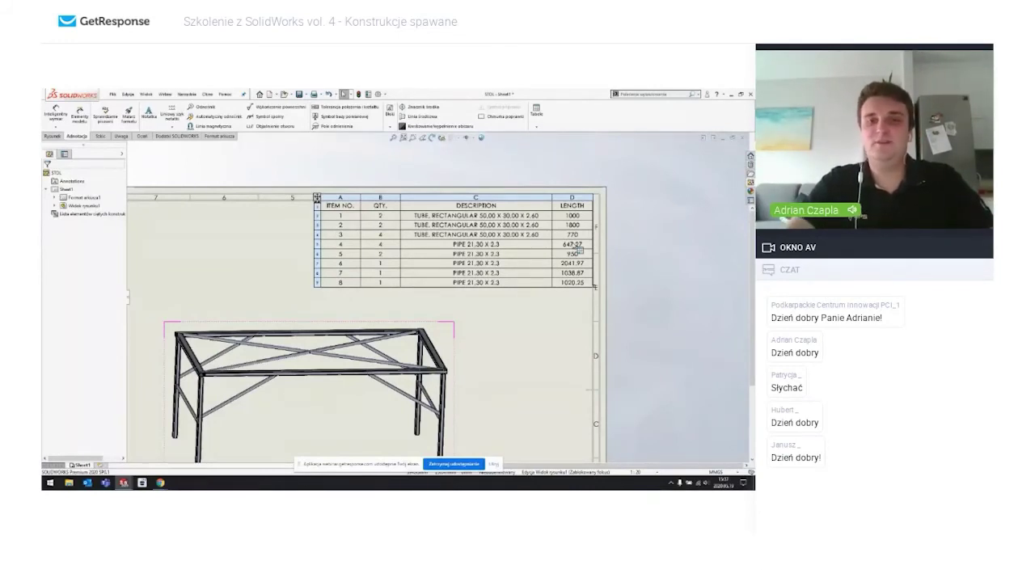
{"action": "scroll", "coordinate": [387, 289], "scroll_direction": "down", "scroll_amount": 3}
{"action": "scroll", "coordinate": [370, 318], "scroll_direction": "up", "scroll_amount": 2}
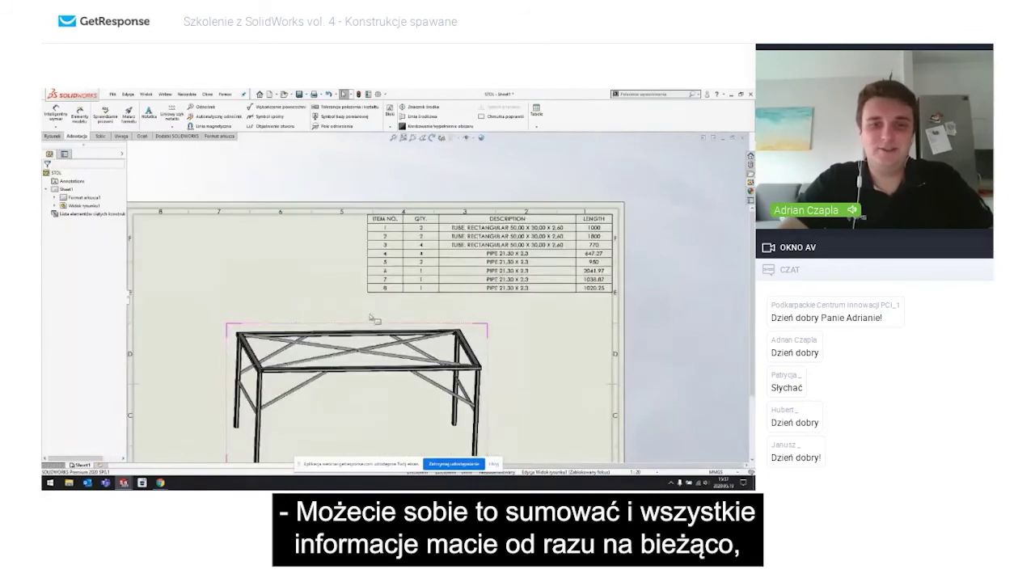
{"action": "left_click", "coordinate": [364, 327]}
{"action": "scroll", "coordinate": [300, 312], "scroll_direction": "down", "scroll_amount": 2}
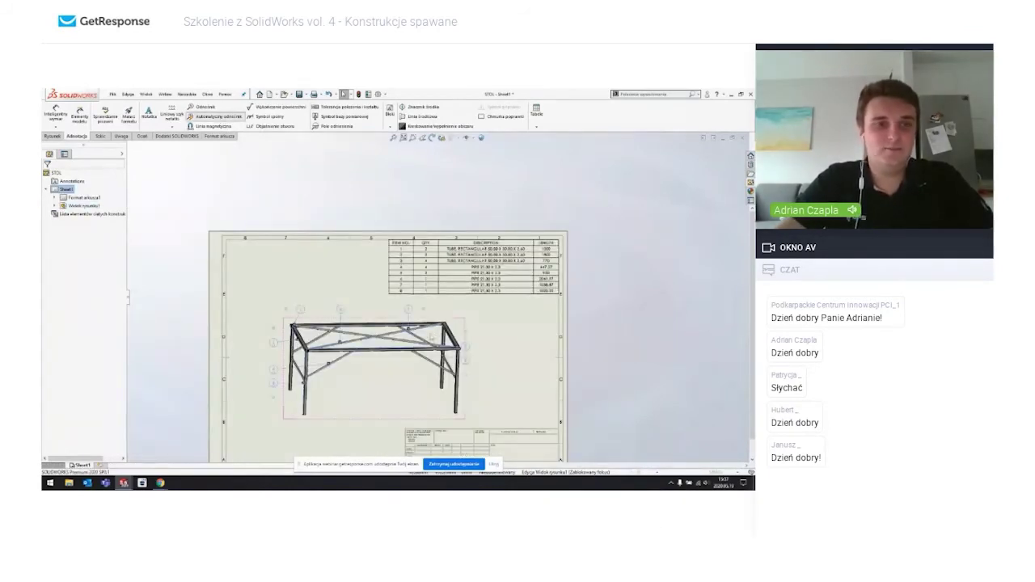
Step: Auto Balloon the table view with default settings, keyed to the cut-list rows
{"action": "left_click", "coordinate": [214, 116]}
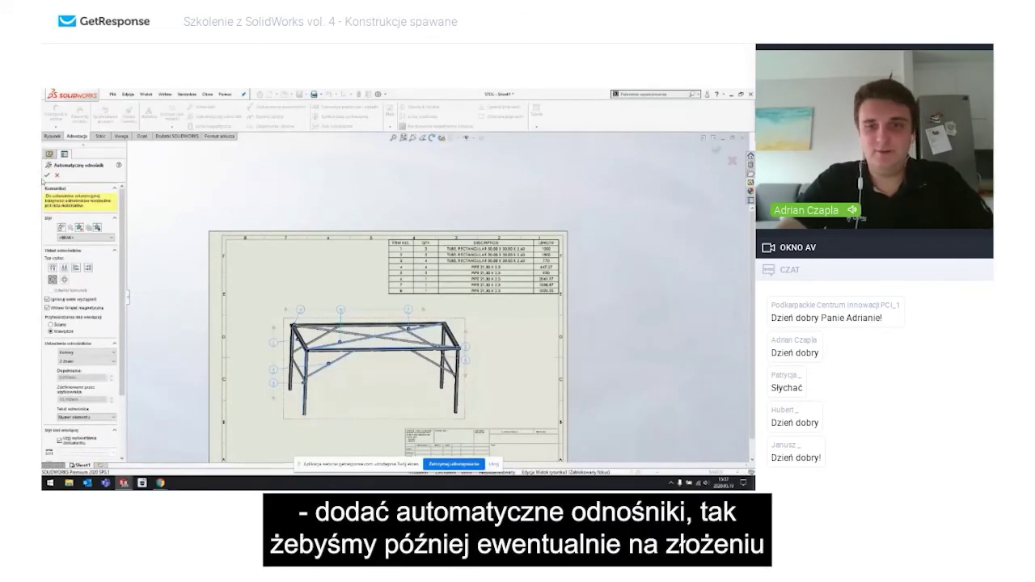
{"action": "left_click", "coordinate": [46, 175]}
{"action": "scroll", "coordinate": [467, 353], "scroll_direction": "up", "scroll_amount": 3}
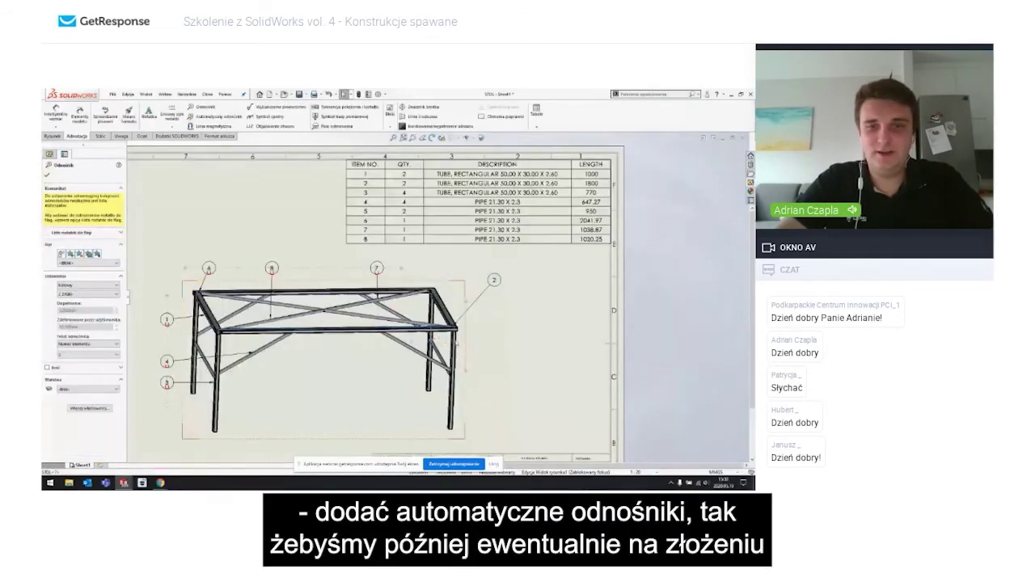
{"action": "key", "text": "Escape"}
{"action": "scroll", "coordinate": [499, 345], "scroll_direction": "down", "scroll_amount": 3}
{"action": "scroll", "coordinate": [431, 307], "scroll_direction": "down", "scroll_amount": 1}
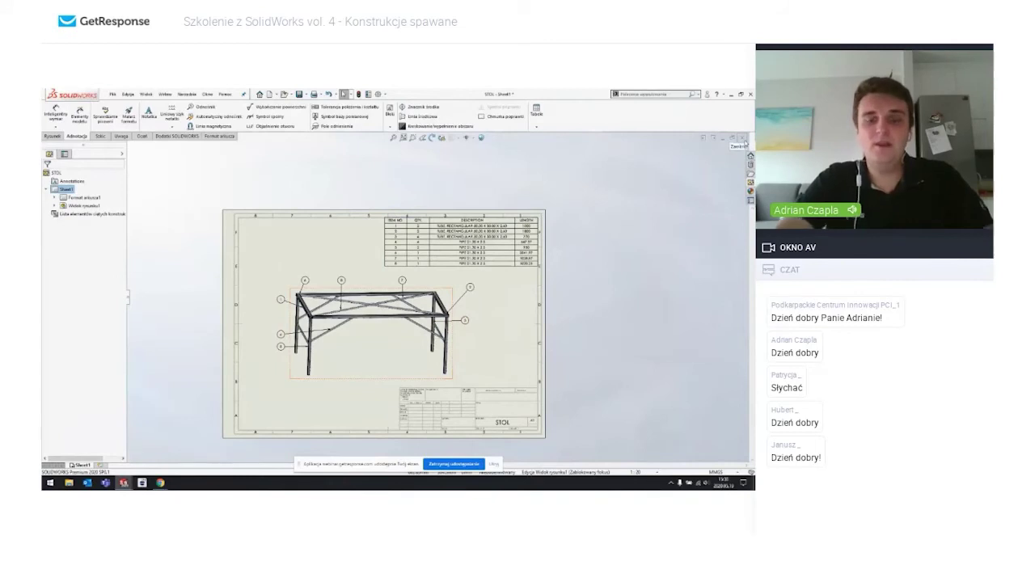
{"action": "mouse_move", "coordinate": [123, 483]}
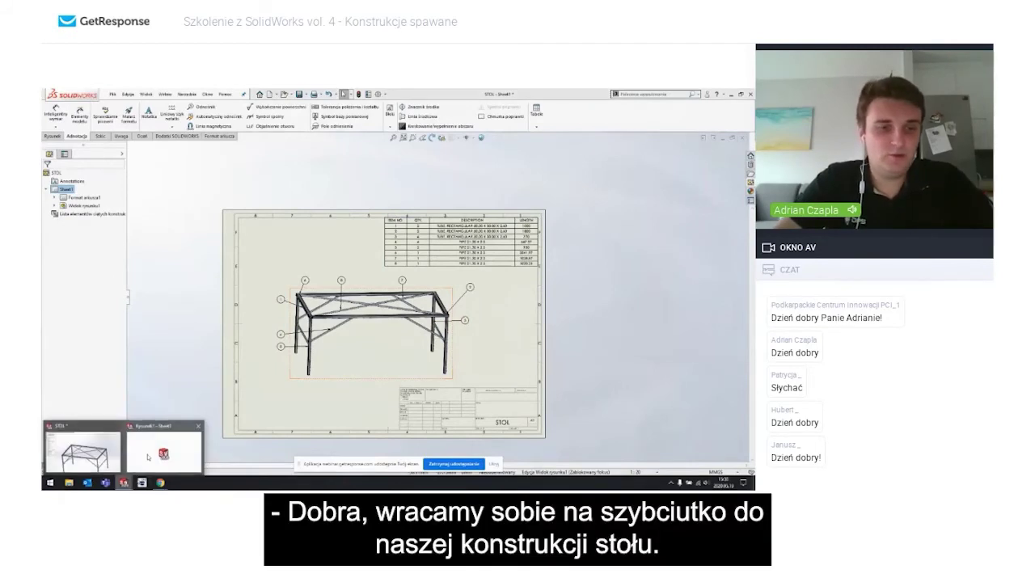
Step: Return to the STÓŁ table part in front view and bring up the Weldments tools
{"action": "left_click", "coordinate": [79, 447]}
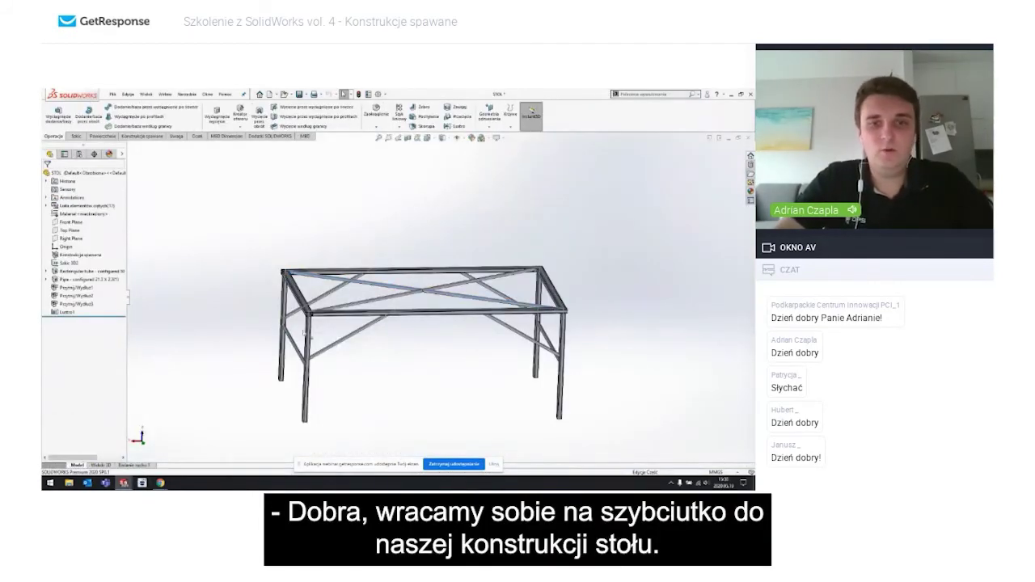
{"action": "key", "text": "ctrl+1"}
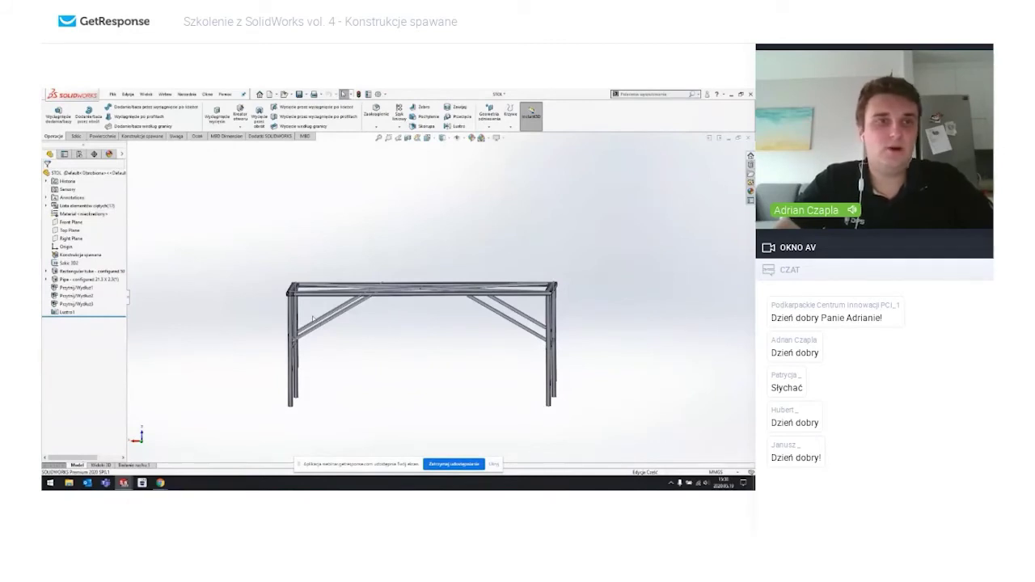
{"action": "left_click", "coordinate": [154, 136]}
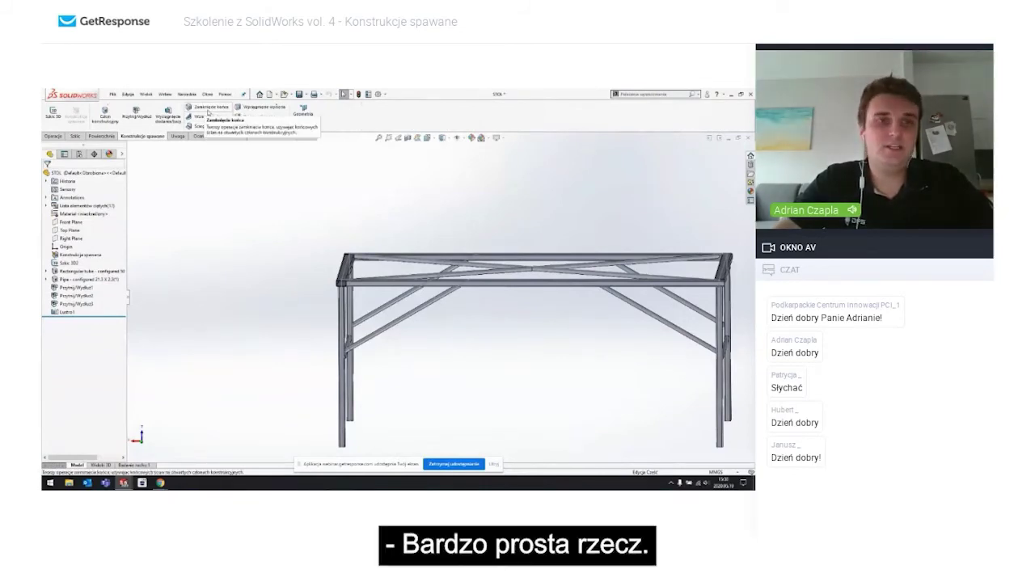
Step: Start an end cap on the first open tube end with 3 mm thickness and 3 mm corner fillet
{"action": "left_click", "coordinate": [209, 112]}
{"action": "scroll", "coordinate": [385, 285], "scroll_direction": "down", "scroll_amount": 3}
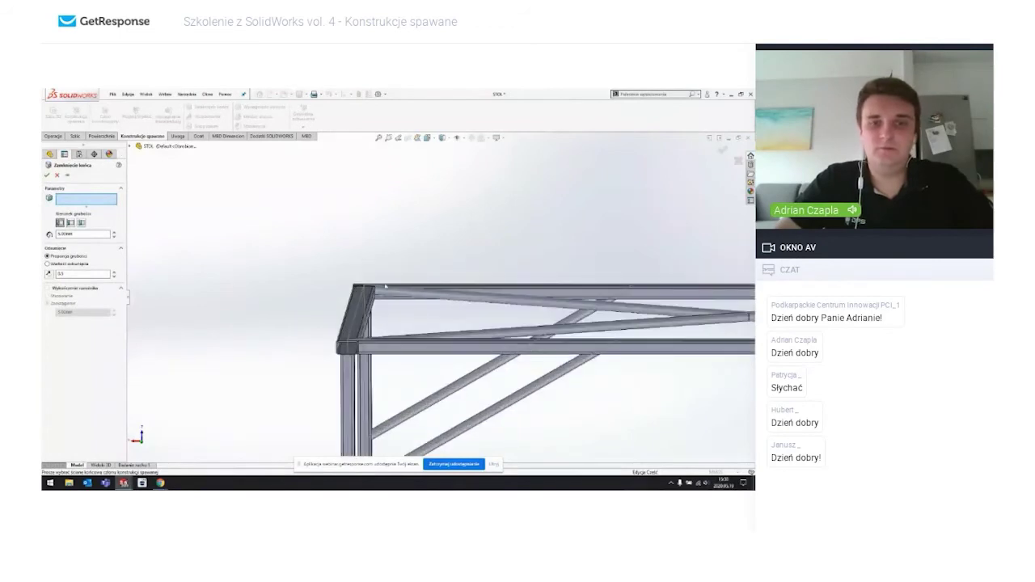
{"action": "scroll", "coordinate": [386, 381], "scroll_direction": "down", "scroll_amount": 2}
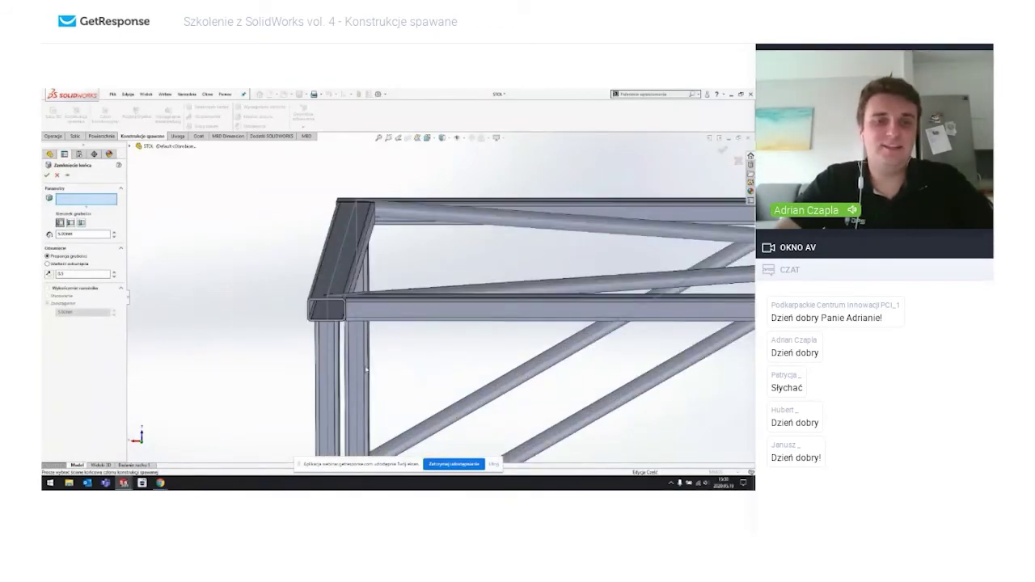
{"action": "scroll", "coordinate": [324, 260], "scroll_direction": "down", "scroll_amount": 4}
{"action": "left_click", "coordinate": [326, 261]}
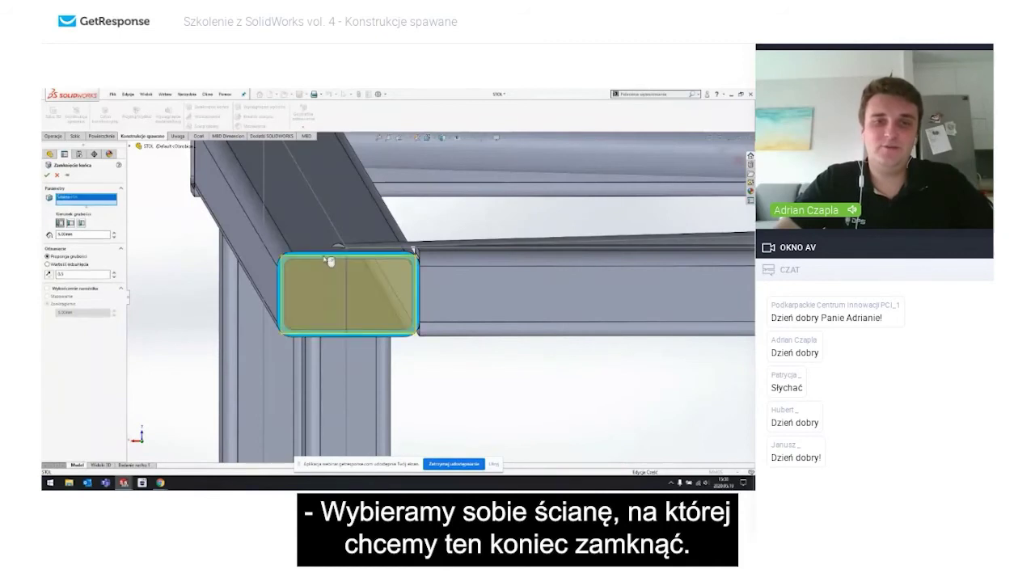
{"action": "middle_click_drag", "start_coordinate": [249, 230], "coordinate": [310, 297]}
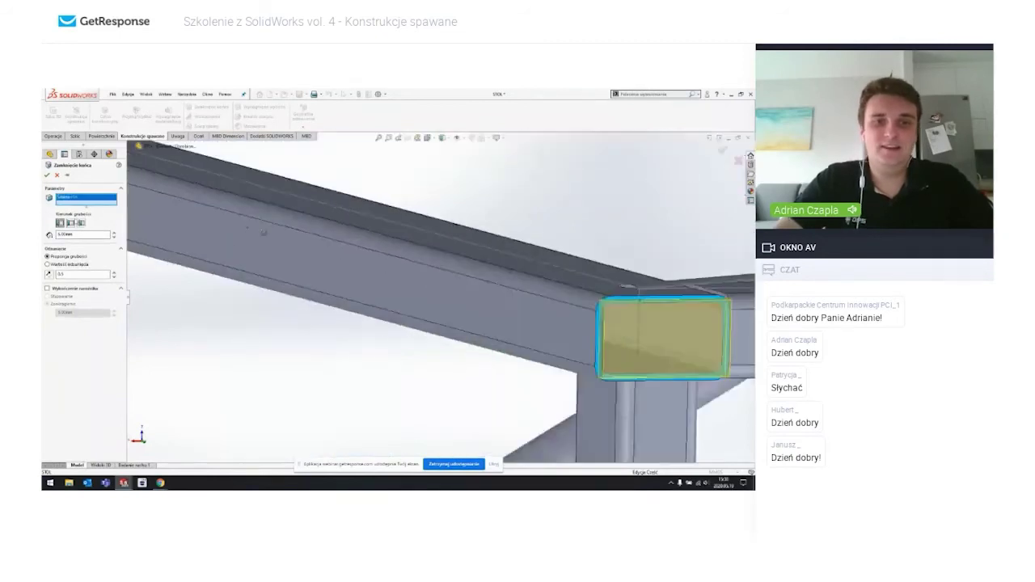
{"action": "double_click", "coordinate": [70, 232]}
{"action": "type", "text": "3"}
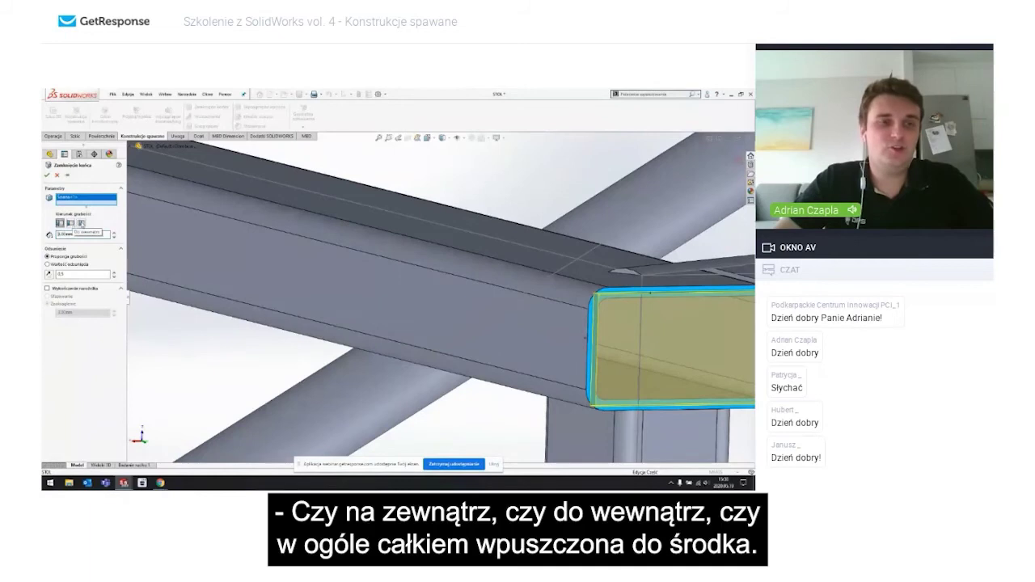
{"action": "left_click", "coordinate": [81, 223]}
{"action": "key", "text": "z"}
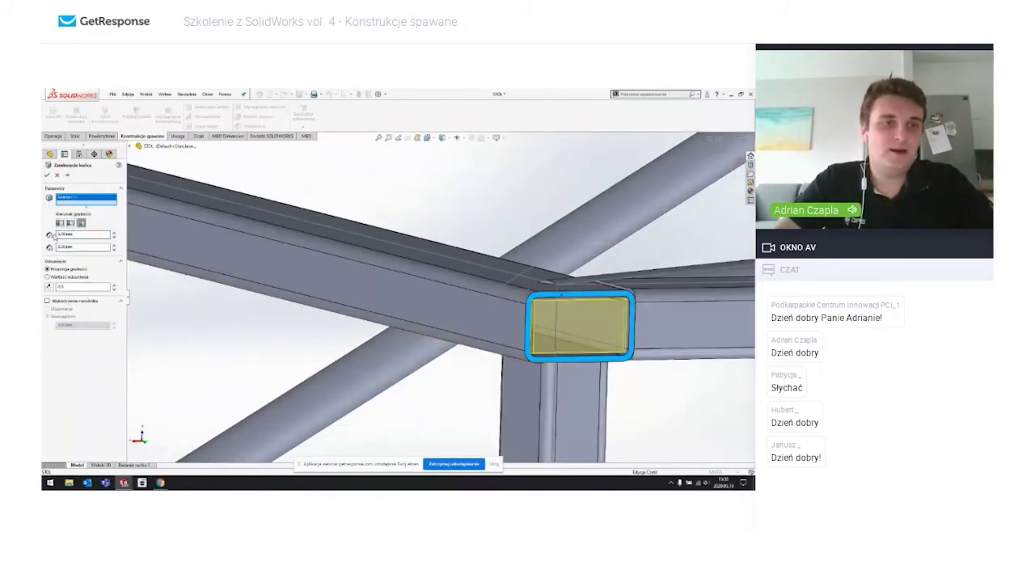
{"action": "left_click", "coordinate": [48, 300]}
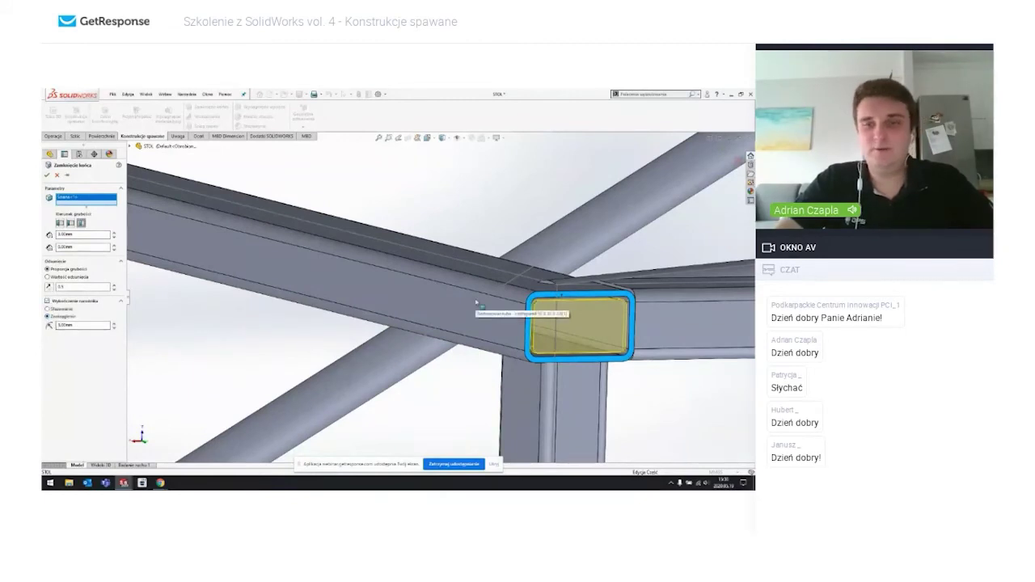
{"action": "middle_click_drag", "start_coordinate": [477, 303], "coordinate": [460, 305]}
{"action": "left_click", "coordinate": [59, 223]}
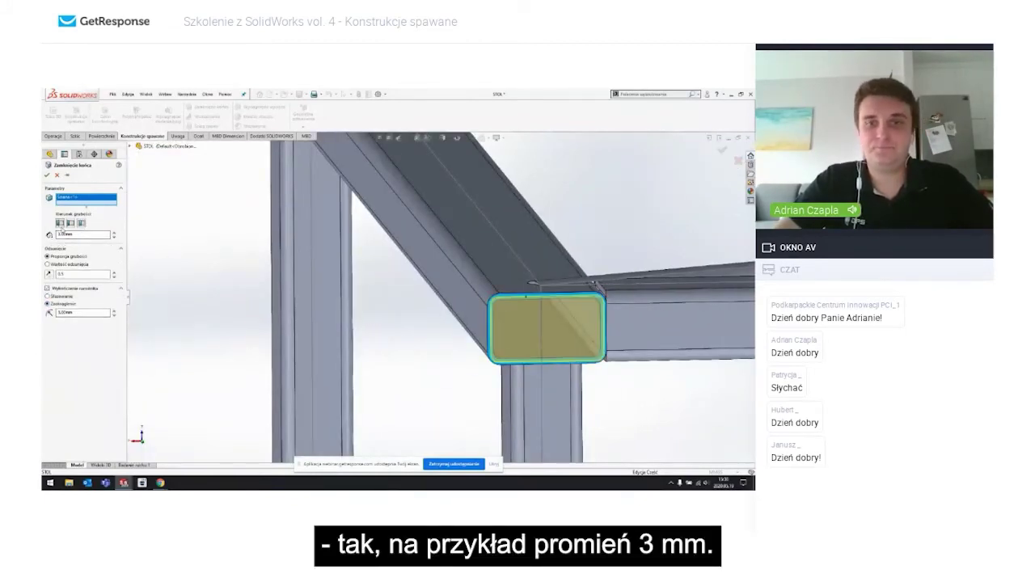
{"action": "scroll", "coordinate": [310, 206], "scroll_direction": "up", "scroll_amount": 3}
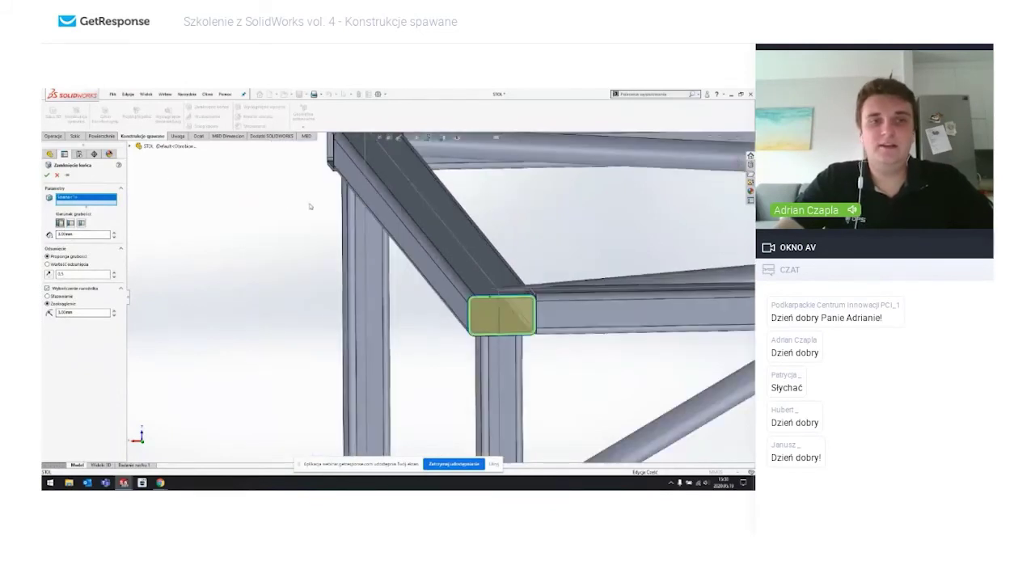
{"action": "middle_click_drag", "start_coordinate": [311, 206], "coordinate": [361, 251]}
{"action": "scroll", "coordinate": [428, 286], "scroll_direction": "up", "scroll_amount": 3}
{"action": "scroll", "coordinate": [428, 286], "scroll_direction": "down", "scroll_amount": 4}
Step: Add the second and third tube end faces and confirm the end cap Zamknięcie końca1
{"action": "left_click", "coordinate": [428, 285]}
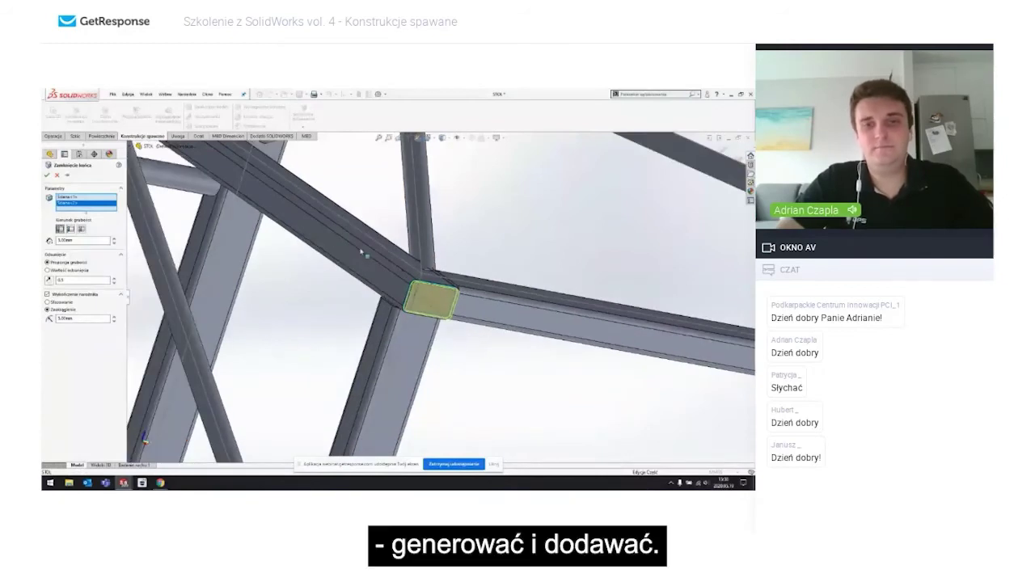
{"action": "key", "text": "f"}
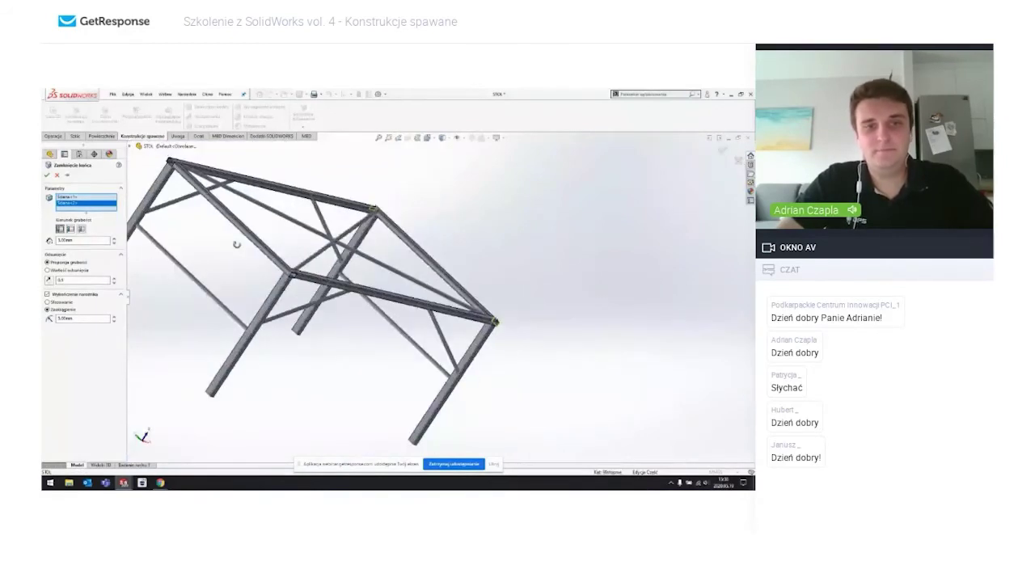
{"action": "scroll", "coordinate": [234, 240], "scroll_direction": "up", "scroll_amount": 5}
{"action": "scroll", "coordinate": [302, 274], "scroll_direction": "up", "scroll_amount": 3}
{"action": "left_click", "coordinate": [316, 272]}
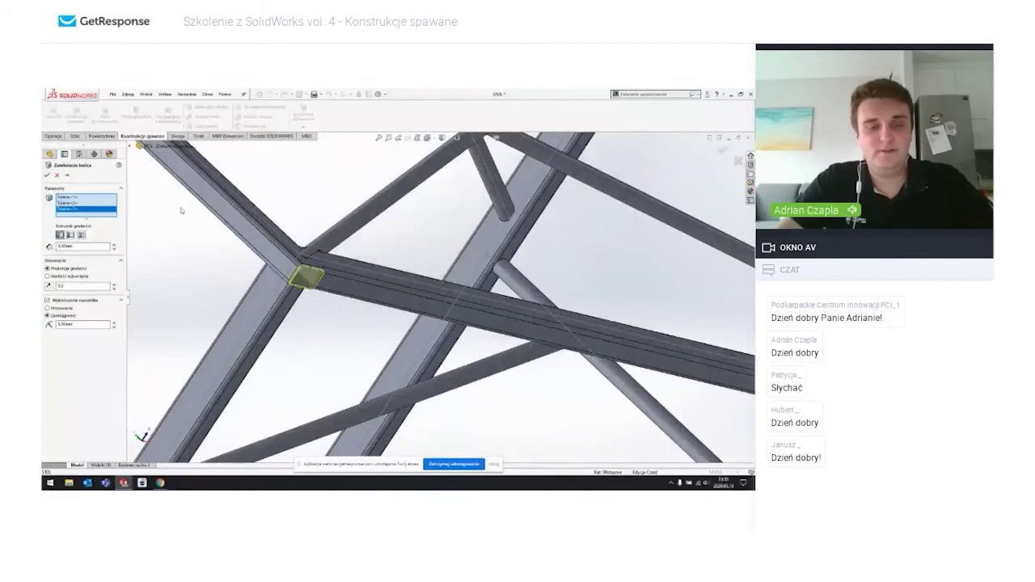
{"action": "mouse_move", "coordinate": [315, 272]}
{"action": "middle_mouse_down"}
{"action": "mouse_move", "coordinate": [262, 220]}
{"action": "mouse_move", "coordinate": [337, 244]}
{"action": "middle_mouse_up"}
{"action": "scroll", "coordinate": [262, 220], "scroll_direction": "down", "scroll_amount": 5}
{"action": "scroll", "coordinate": [337, 244], "scroll_direction": "up", "scroll_amount": 3}
{"action": "scroll", "coordinate": [415, 182], "scroll_direction": "up", "scroll_amount": 3}
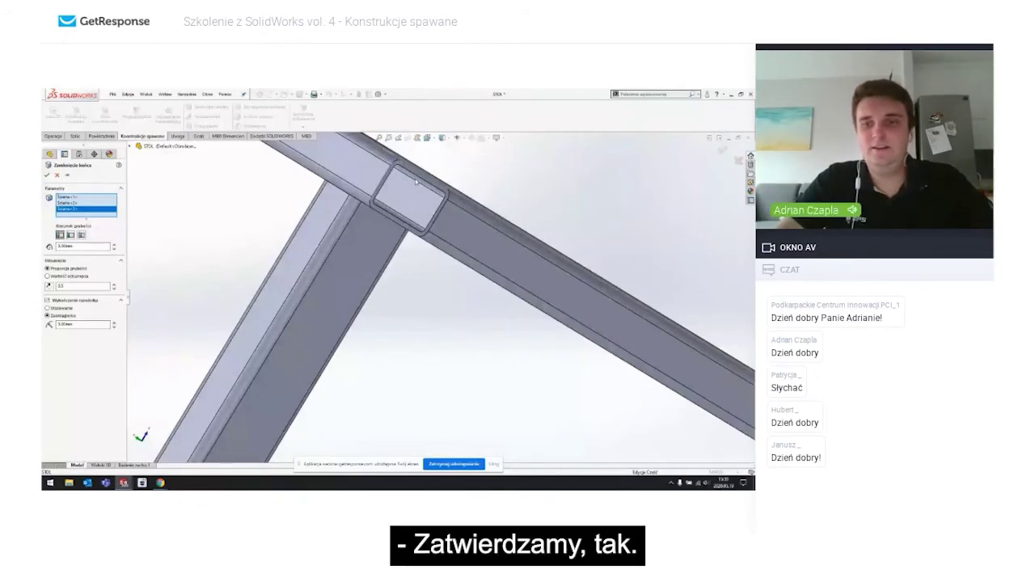
{"action": "key", "text": "Return"}
{"action": "scroll", "coordinate": [636, 283], "scroll_direction": "up", "scroll_amount": 3}
{"action": "scroll", "coordinate": [485, 287], "scroll_direction": "down", "scroll_amount": 4}
{"action": "scroll", "coordinate": [381, 289], "scroll_direction": "up", "scroll_amount": 3}
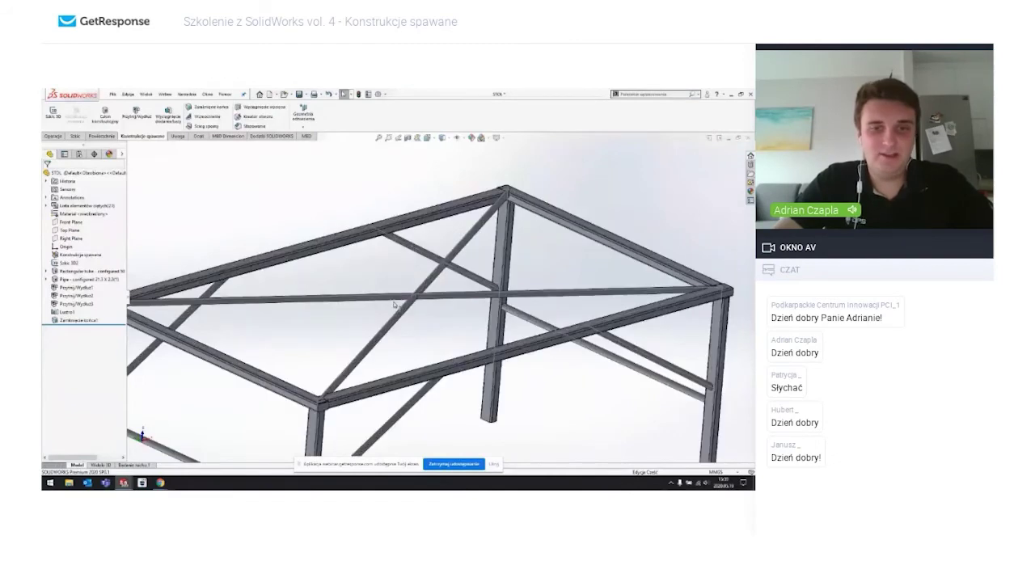
{"action": "scroll", "coordinate": [381, 290], "scroll_direction": "up", "scroll_amount": 2}
{"action": "scroll", "coordinate": [381, 289], "scroll_direction": "down", "scroll_amount": 1}
{"action": "scroll", "coordinate": [379, 298], "scroll_direction": "down", "scroll_amount": 3}
{"action": "scroll", "coordinate": [372, 321], "scroll_direction": "up", "scroll_amount": 3}
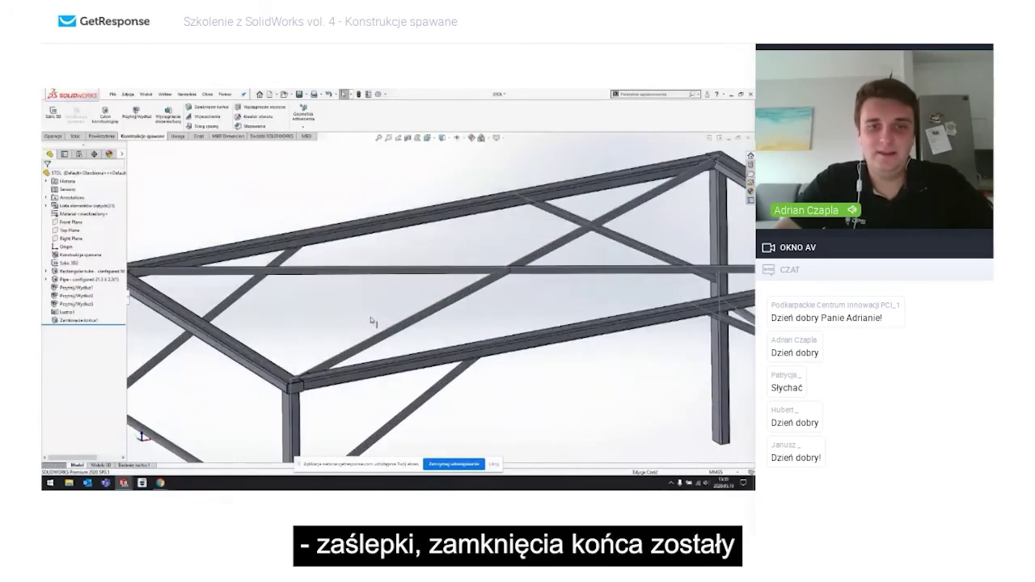
{"action": "scroll", "coordinate": [372, 321], "scroll_direction": "down", "scroll_amount": 1}
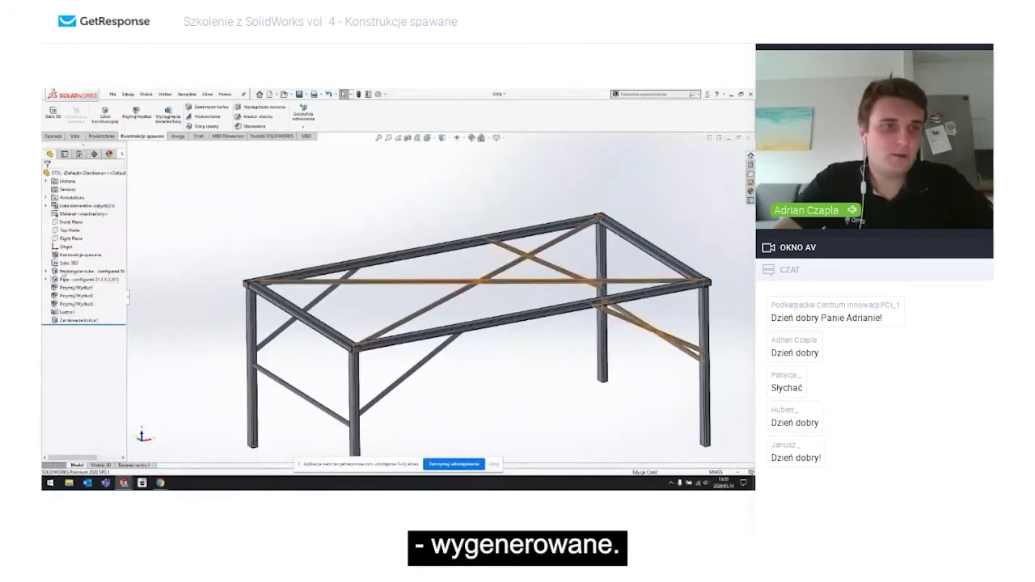
Step: Hide the orange 3D sketch of the frame
{"action": "right_click", "coordinate": [72, 263]}
{"action": "left_click", "coordinate": [86, 255]}
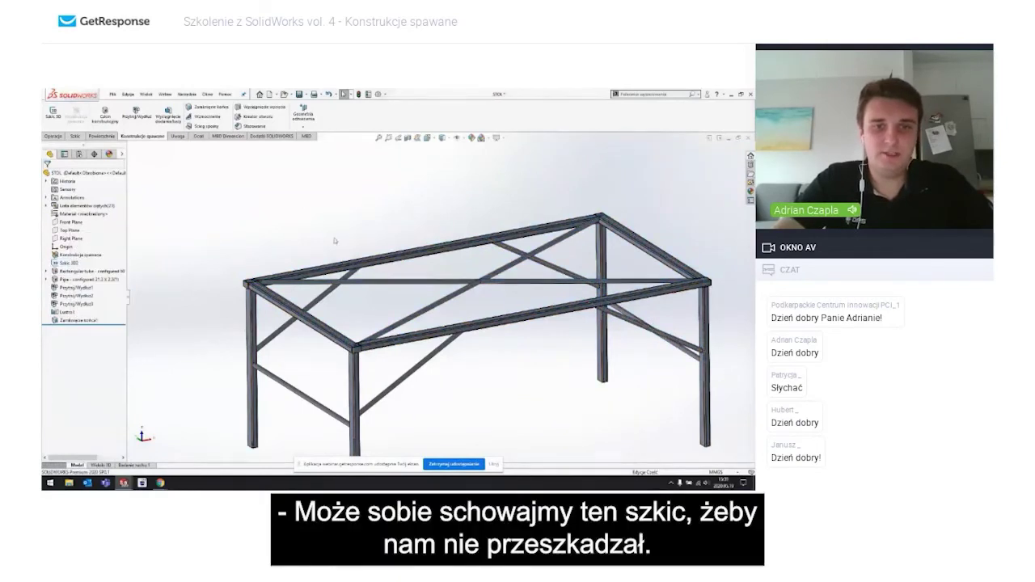
{"action": "mouse_move", "coordinate": [330, 239]}
{"action": "middle_mouse_down"}
{"action": "mouse_move", "coordinate": [312, 228]}
{"action": "mouse_move", "coordinate": [293, 234]}
{"action": "mouse_move", "coordinate": [317, 246]}
{"action": "middle_mouse_up"}
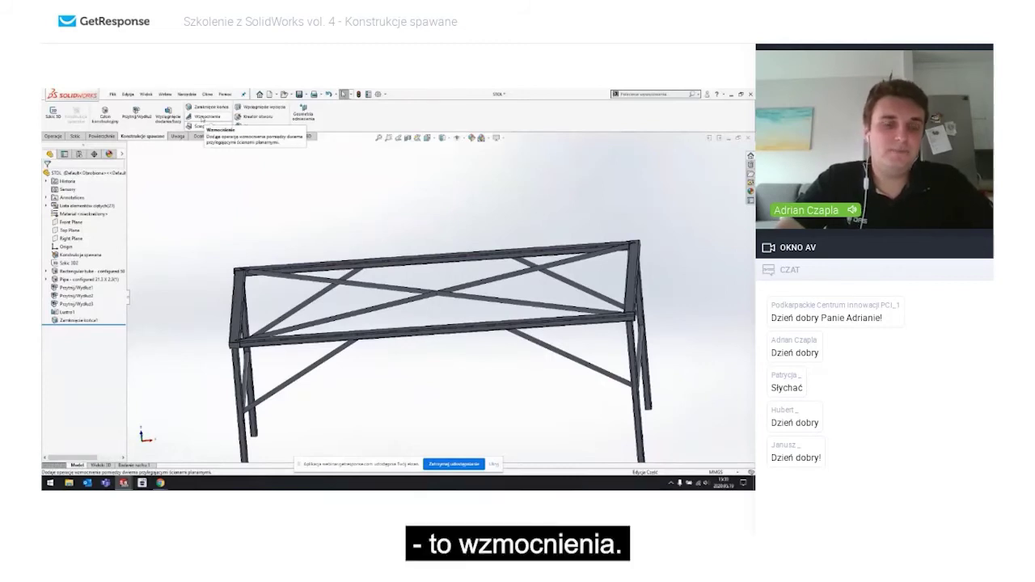
Step: Add a centred gusset between a vertical leg and the top beam, sized 45, 80 and 55
{"action": "left_click", "coordinate": [206, 121]}
{"action": "mouse_move", "coordinate": [241, 380]}
{"action": "middle_mouse_down"}
{"action": "mouse_move", "coordinate": [238, 294]}
{"action": "mouse_move", "coordinate": [224, 284]}
{"action": "middle_mouse_up"}
{"action": "scroll", "coordinate": [370, 328], "scroll_direction": "down", "scroll_amount": 3}
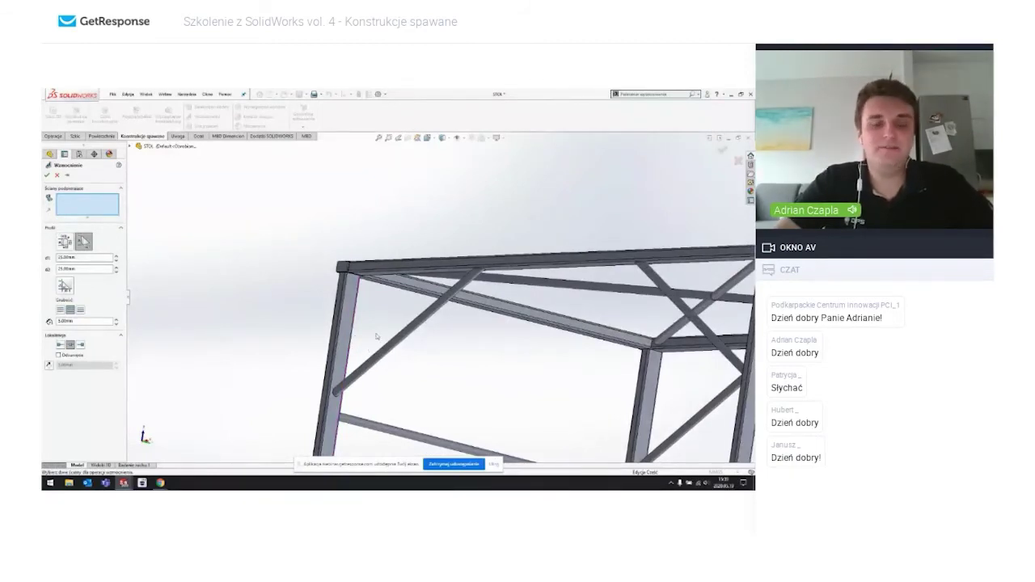
{"action": "scroll", "coordinate": [377, 284], "scroll_direction": "down", "scroll_amount": 2}
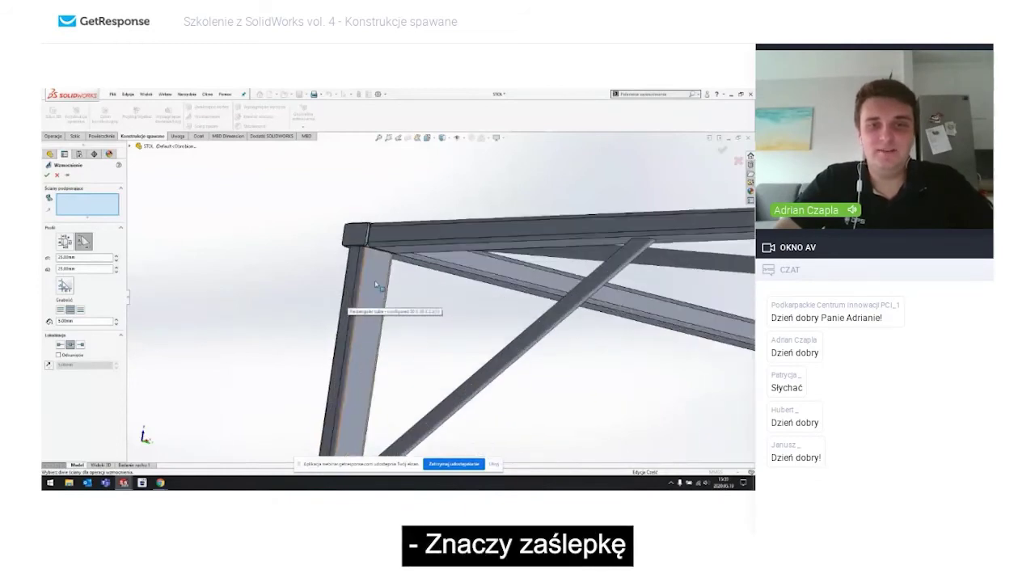
{"action": "left_click", "coordinate": [377, 285]}
{"action": "mouse_move", "coordinate": [400, 296]}
{"action": "middle_mouse_down"}
{"action": "mouse_move", "coordinate": [409, 285]}
{"action": "mouse_move", "coordinate": [407, 297]}
{"action": "middle_mouse_up"}
{"action": "left_click", "coordinate": [406, 253]}
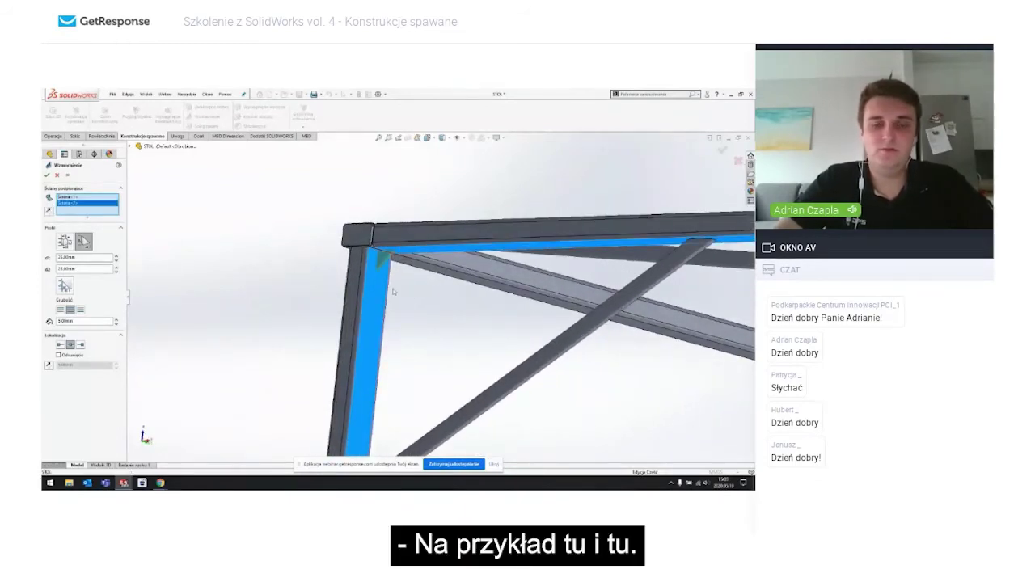
{"action": "mouse_move", "coordinate": [310, 280]}
{"action": "middle_mouse_down"}
{"action": "mouse_move", "coordinate": [276, 276]}
{"action": "mouse_move", "coordinate": [151, 317]}
{"action": "middle_mouse_up"}
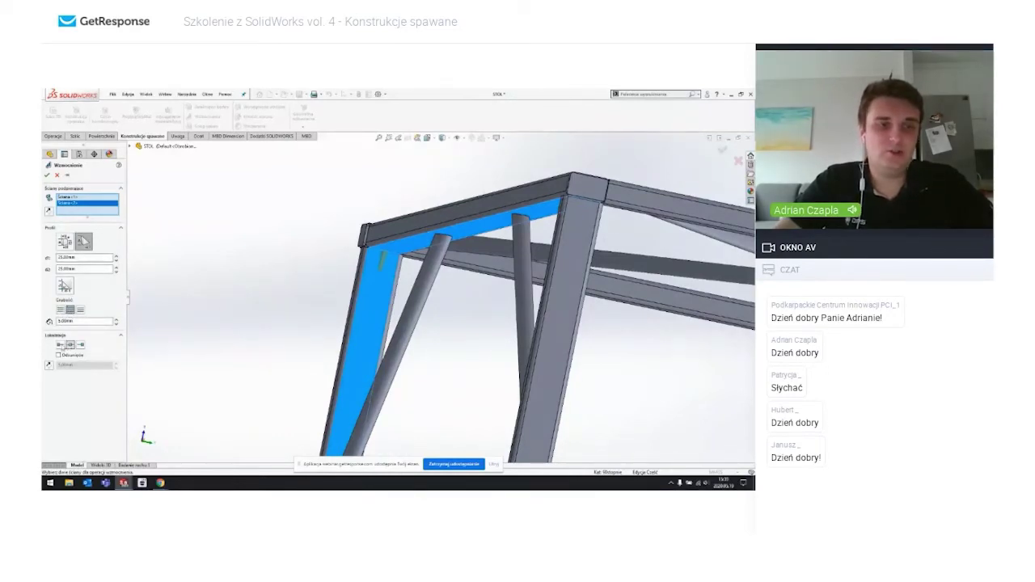
{"action": "left_click", "coordinate": [60, 345]}
{"action": "left_click", "coordinate": [80, 309]}
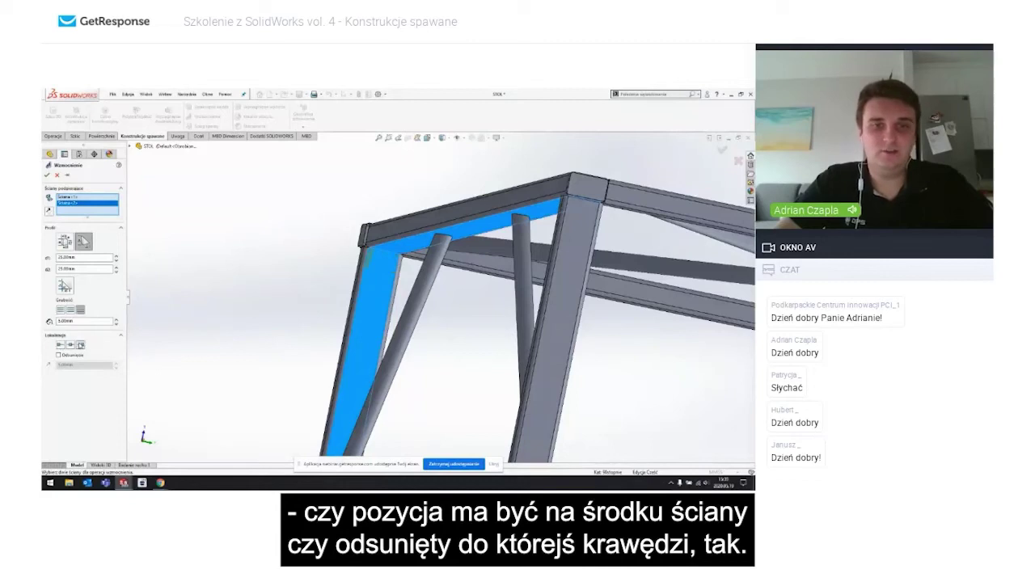
{"action": "left_click", "coordinate": [70, 344]}
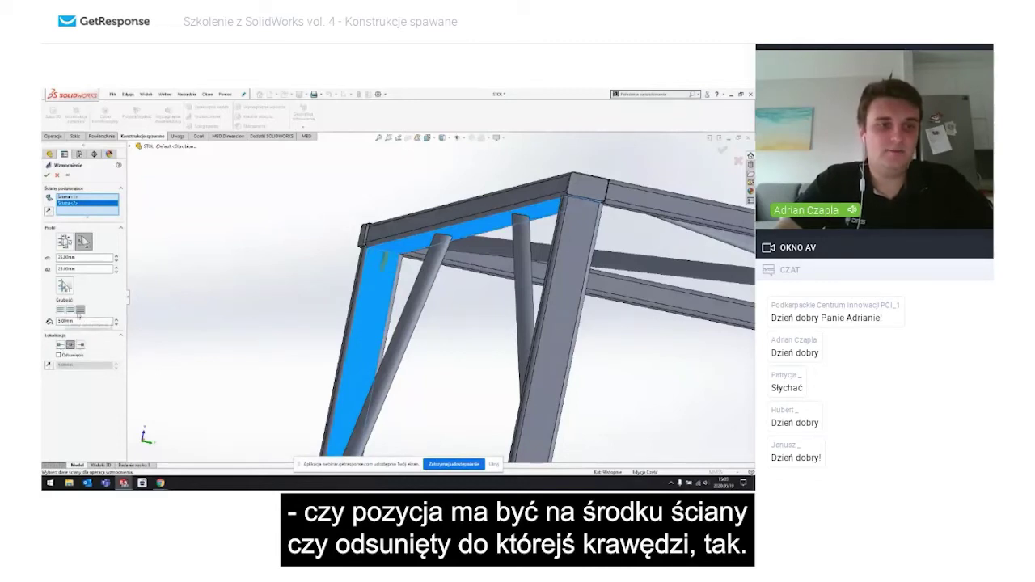
{"action": "type", "text": "45"}
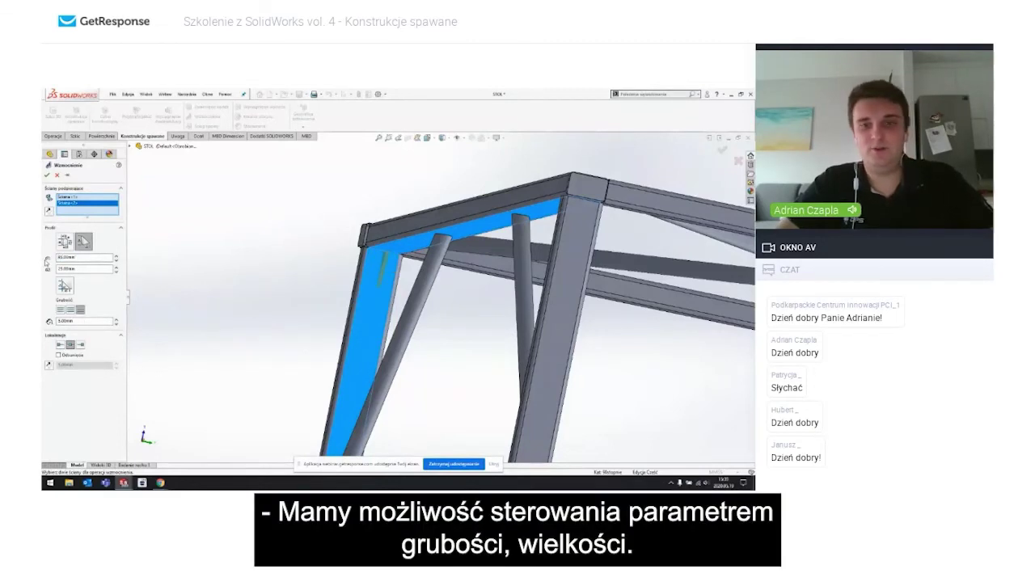
{"action": "key", "text": "Tab"}
{"action": "type", "text": "80"}
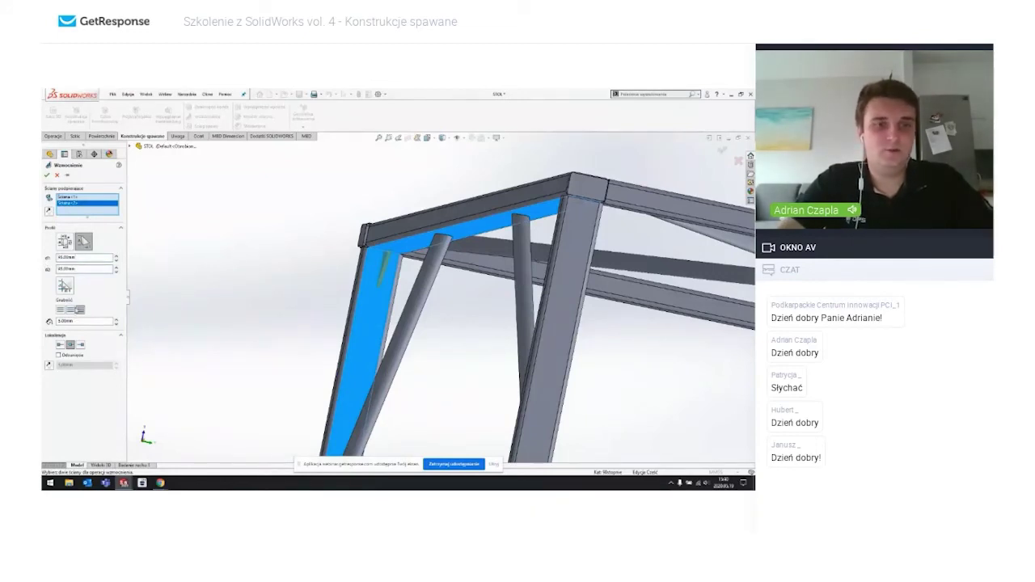
{"action": "left_click", "coordinate": [71, 310]}
{"action": "middle_click_drag", "start_coordinate": [216, 261], "coordinate": [243, 287]}
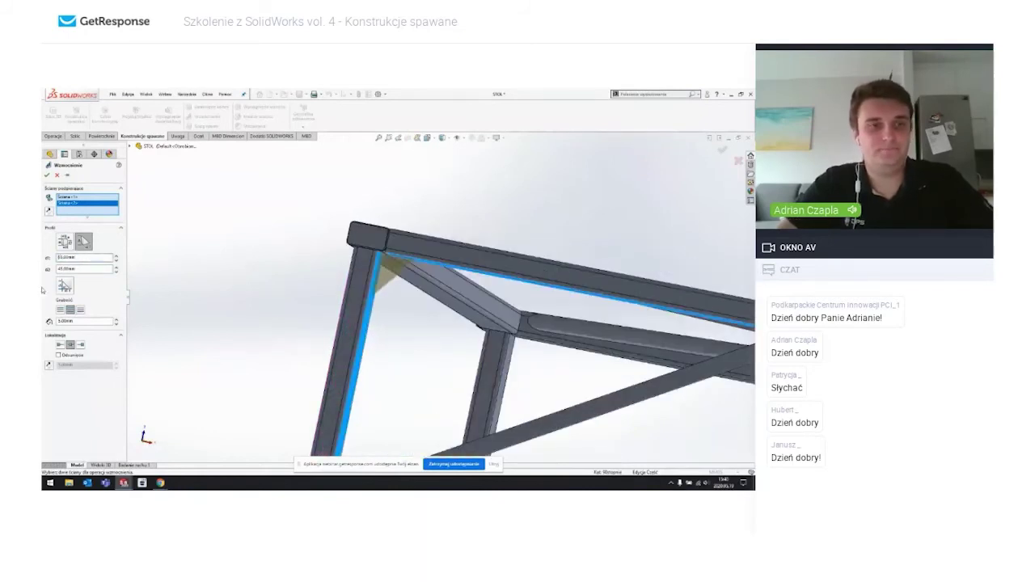
{"action": "type", "text": "55"}
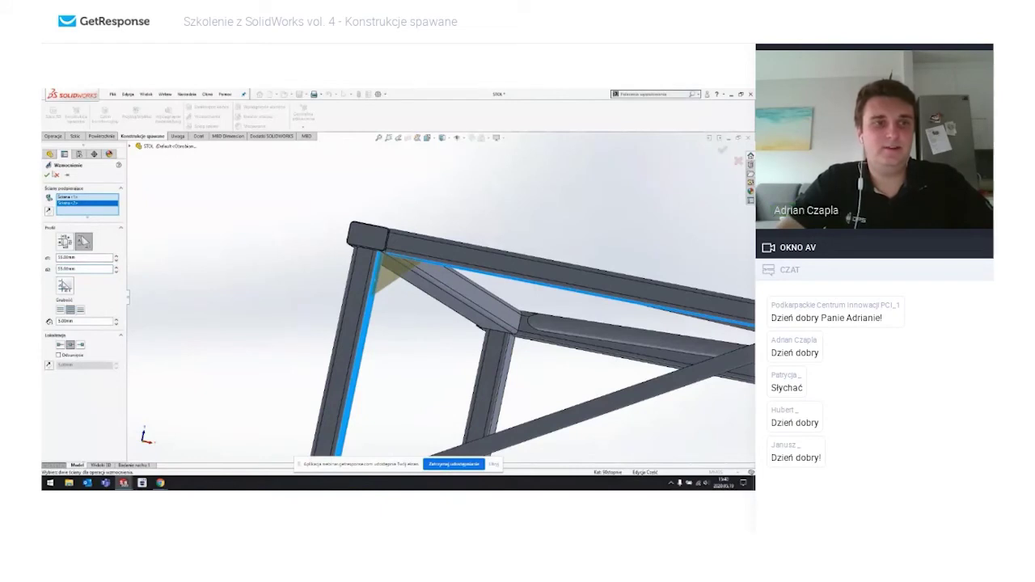
{"action": "key", "text": "Return"}
Step: Add a second gusset at another beam corner with the same settings
{"action": "mouse_move", "coordinate": [455, 323]}
{"action": "middle_mouse_down"}
{"action": "mouse_move", "coordinate": [499, 365]}
{"action": "mouse_move", "coordinate": [413, 364]}
{"action": "middle_mouse_up"}
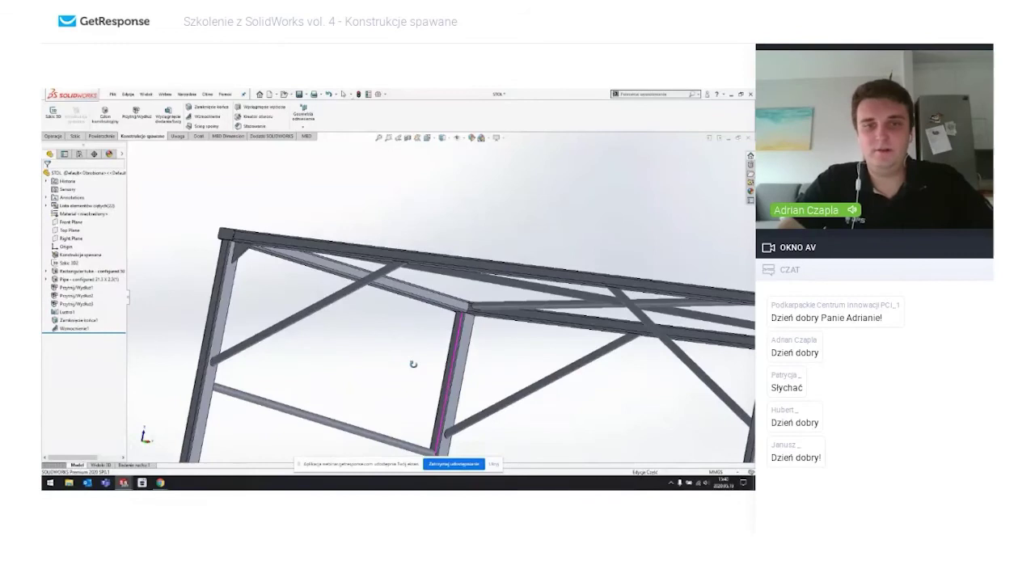
{"action": "middle_click_drag", "start_coordinate": [411, 363], "coordinate": [450, 363]}
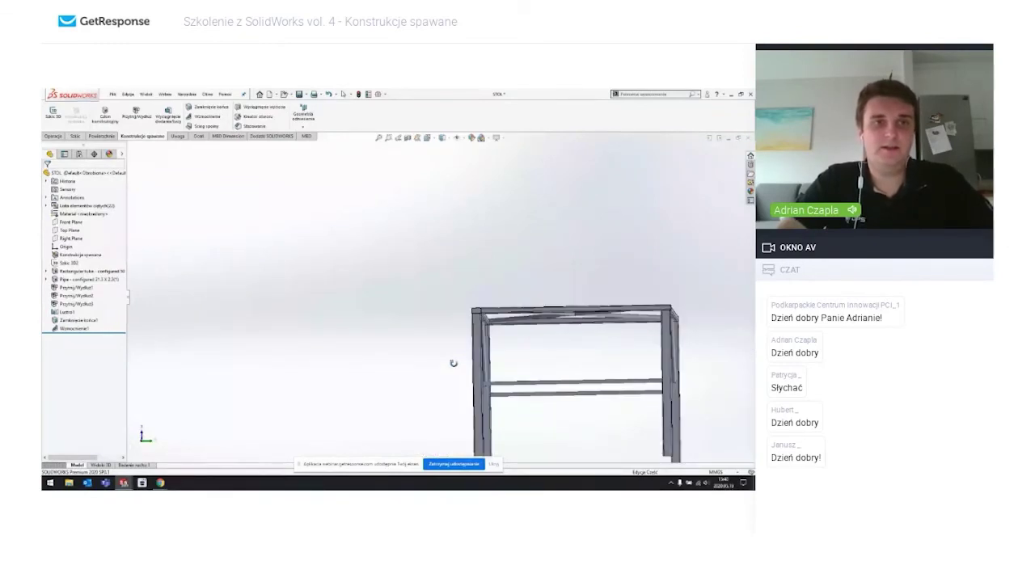
{"action": "middle_click_drag", "start_coordinate": [453, 363], "coordinate": [629, 316]}
{"action": "key", "text": "Return"}
{"action": "scroll", "coordinate": [629, 316], "scroll_direction": "down", "scroll_amount": 2}
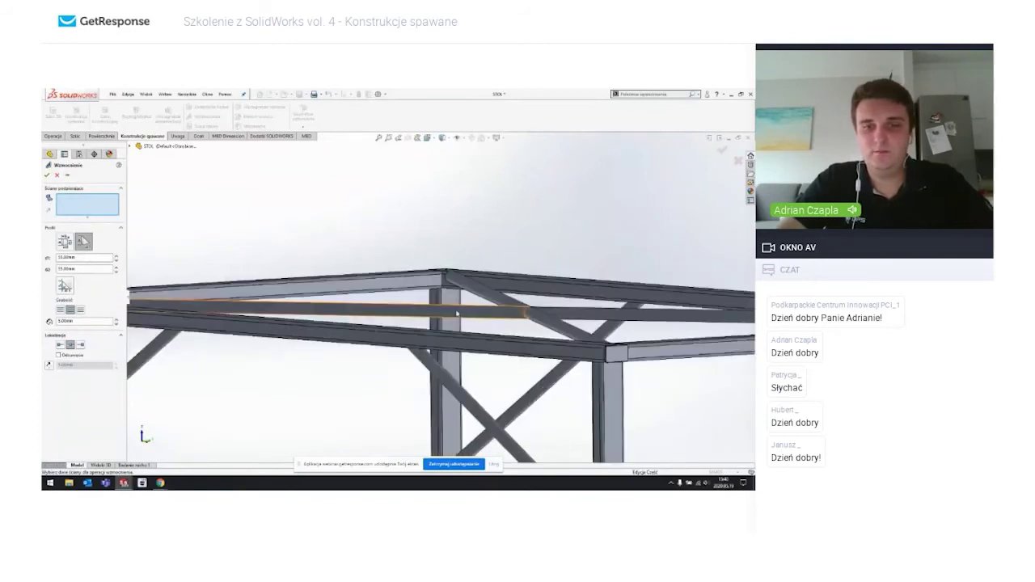
{"action": "scroll", "coordinate": [485, 299], "scroll_direction": "down", "scroll_amount": 3}
{"action": "scroll", "coordinate": [447, 289], "scroll_direction": "down", "scroll_amount": 3}
{"action": "left_click", "coordinate": [634, 399]}
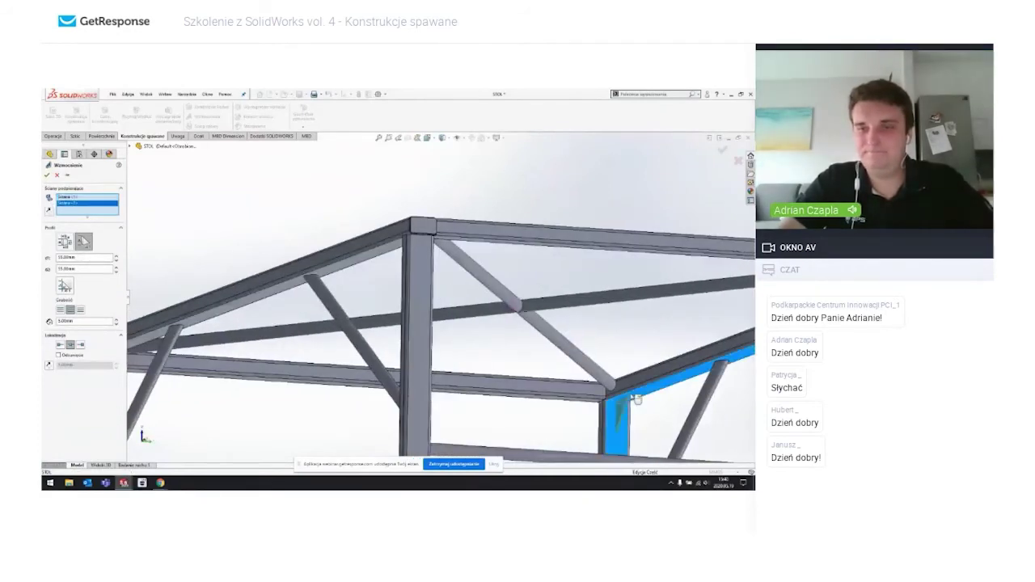
{"action": "left_click", "coordinate": [48, 174]}
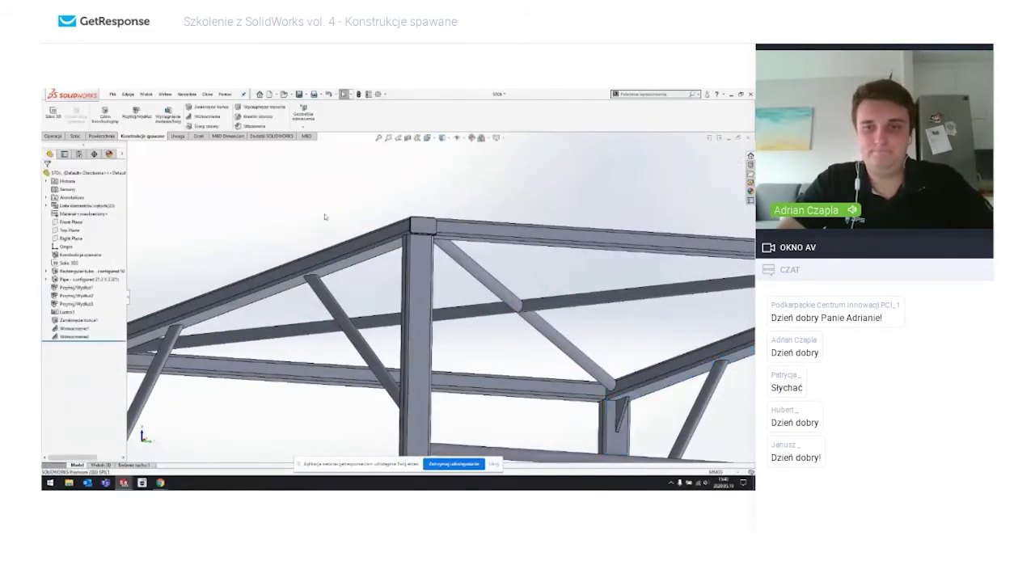
{"action": "scroll", "coordinate": [324, 219], "scroll_direction": "up", "scroll_amount": 3}
{"action": "scroll", "coordinate": [324, 215], "scroll_direction": "up", "scroll_amount": 3}
{"action": "scroll", "coordinate": [364, 243], "scroll_direction": "up", "scroll_amount": 3}
{"action": "mouse_move", "coordinate": [383, 253]}
{"action": "middle_mouse_down"}
{"action": "mouse_move", "coordinate": [415, 267]}
{"action": "mouse_move", "coordinate": [391, 250]}
{"action": "mouse_move", "coordinate": [395, 217]}
{"action": "mouse_move", "coordinate": [402, 244]}
{"action": "mouse_move", "coordinate": [404, 227]}
{"action": "middle_mouse_up"}
{"action": "scroll", "coordinate": [404, 270], "scroll_direction": "down", "scroll_amount": 2}
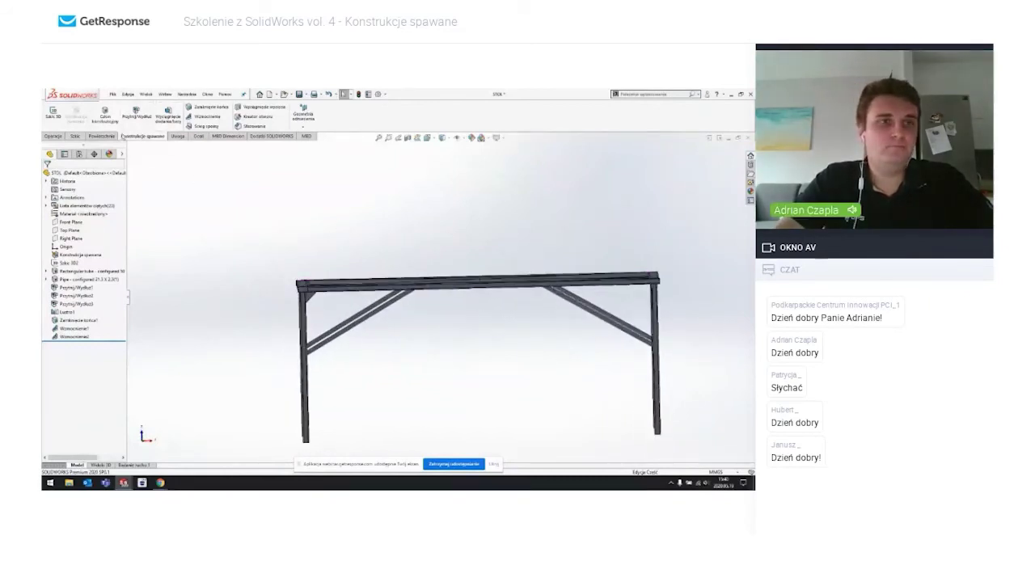
Step: Mirror both gussets across the Right Plane onto the opposite end of the table
{"action": "left_click", "coordinate": [53, 135]}
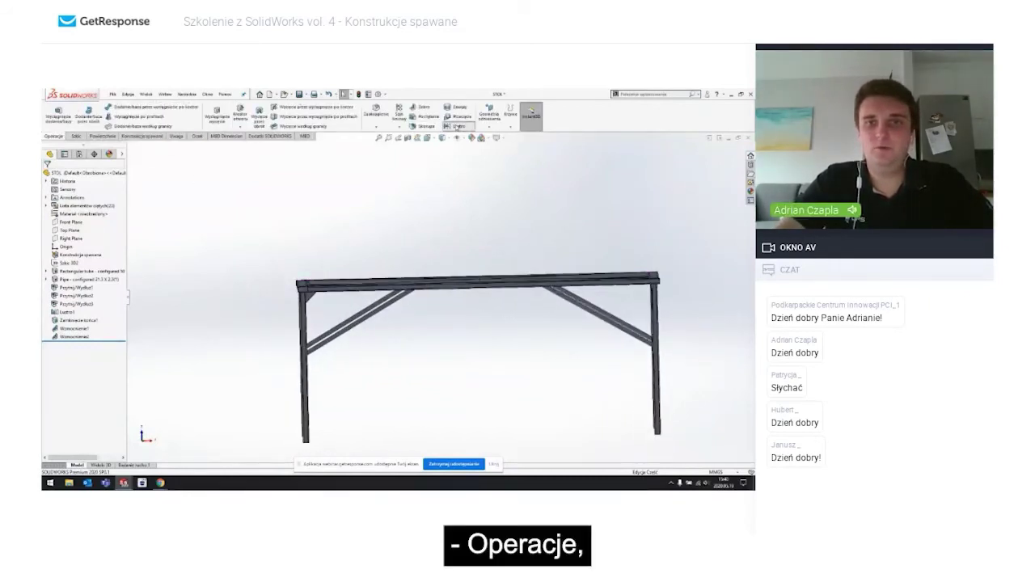
{"action": "left_click", "coordinate": [457, 126]}
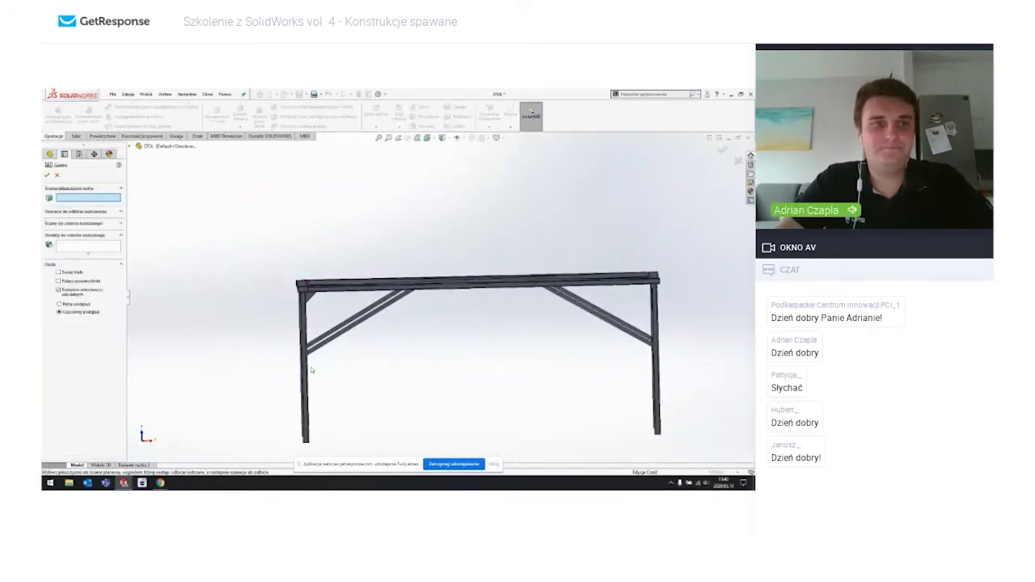
{"action": "left_click", "coordinate": [139, 145]}
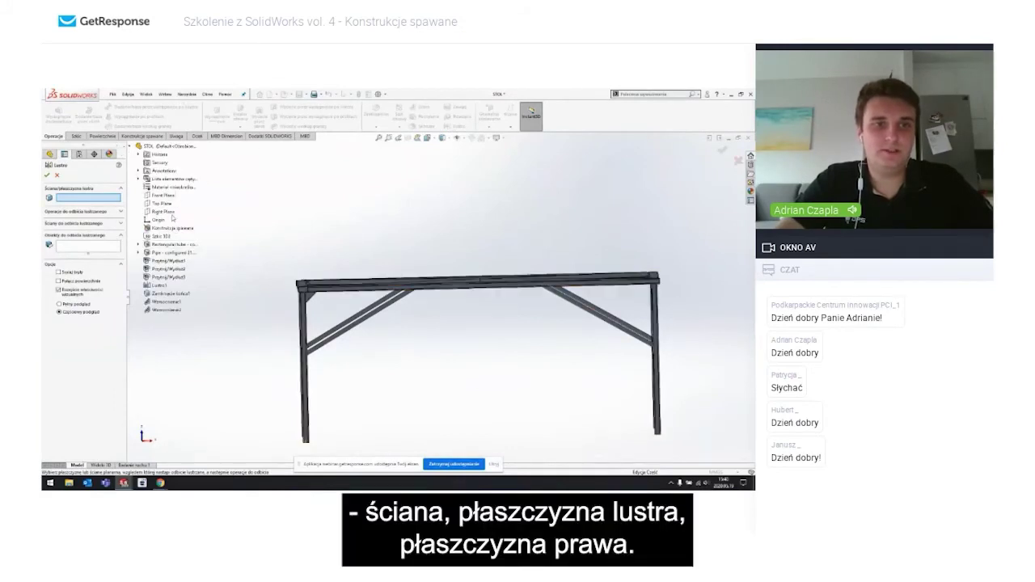
{"action": "left_click", "coordinate": [162, 211]}
{"action": "scroll", "coordinate": [334, 324], "scroll_direction": "down", "scroll_amount": 3}
{"action": "mouse_move", "coordinate": [335, 323]}
{"action": "middle_mouse_down"}
{"action": "mouse_move", "coordinate": [341, 340]}
{"action": "mouse_move", "coordinate": [344, 300]}
{"action": "middle_mouse_up"}
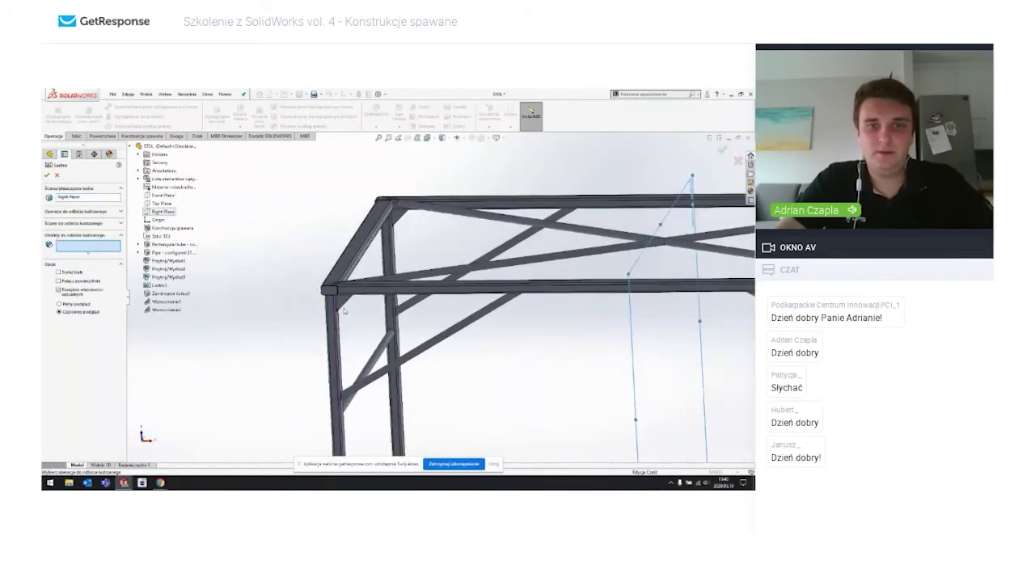
{"action": "left_click", "coordinate": [344, 301]}
{"action": "left_click", "coordinate": [405, 220]}
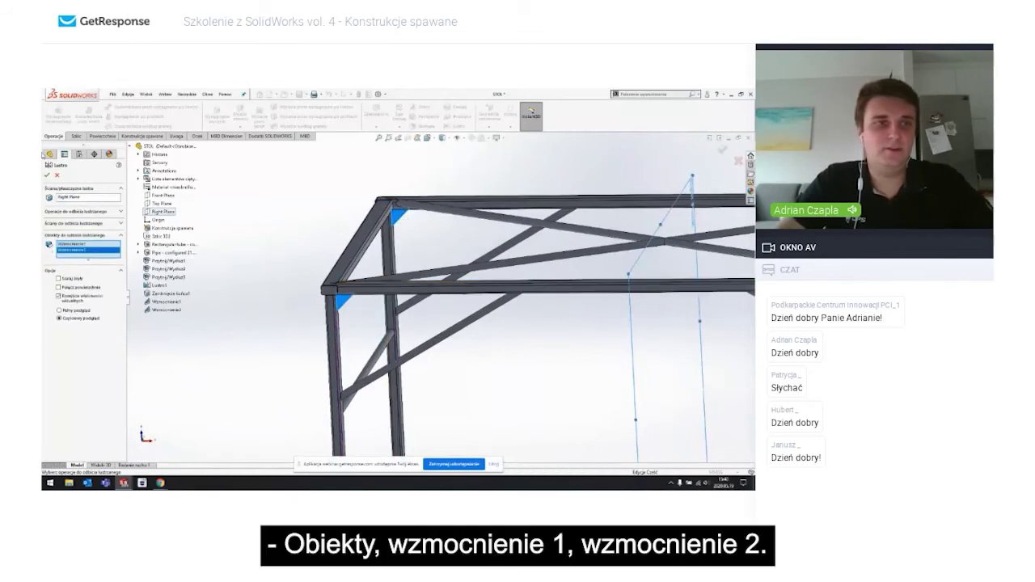
{"action": "left_click", "coordinate": [47, 175]}
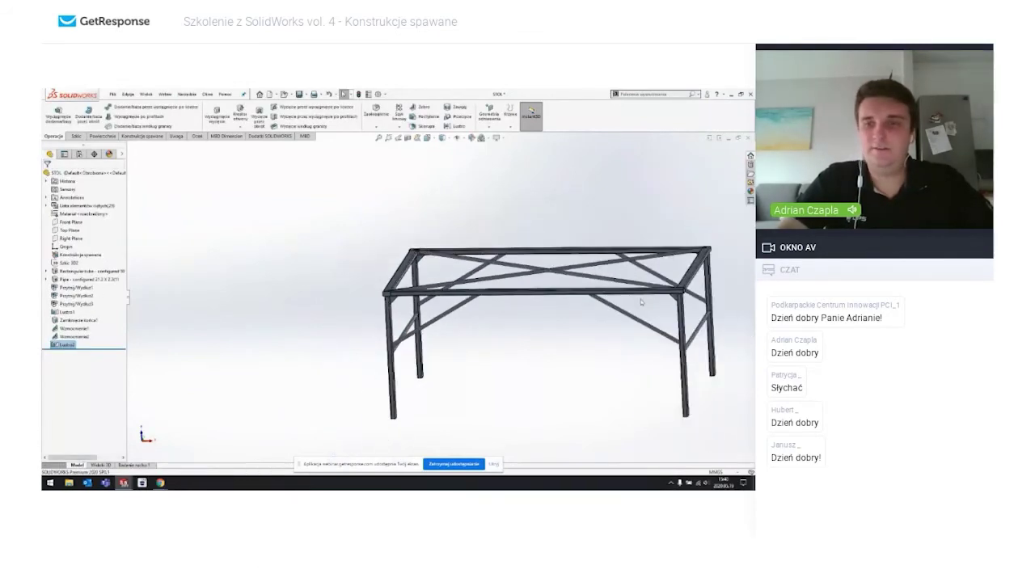
{"action": "middle_click_drag", "start_coordinate": [647, 286], "coordinate": [639, 289]}
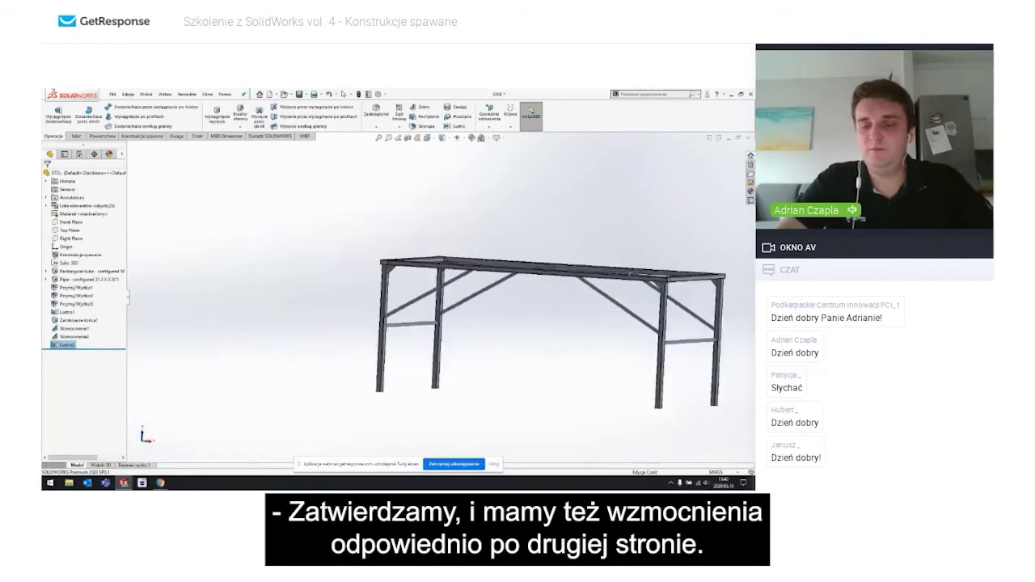
{"action": "middle_click_drag", "start_coordinate": [548, 206], "coordinate": [550, 228]}
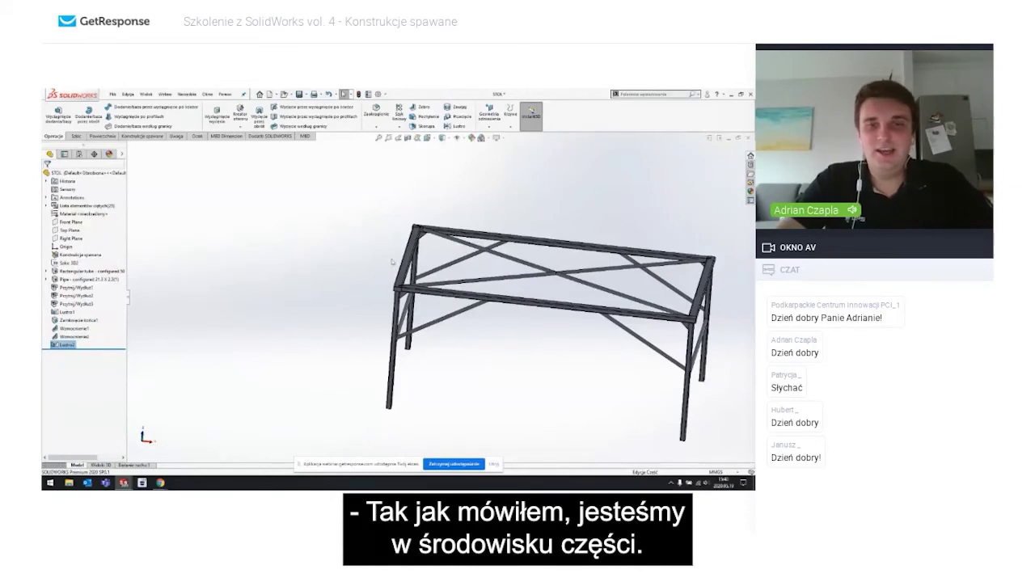
{"action": "scroll", "coordinate": [424, 231], "scroll_direction": "down", "scroll_amount": 3}
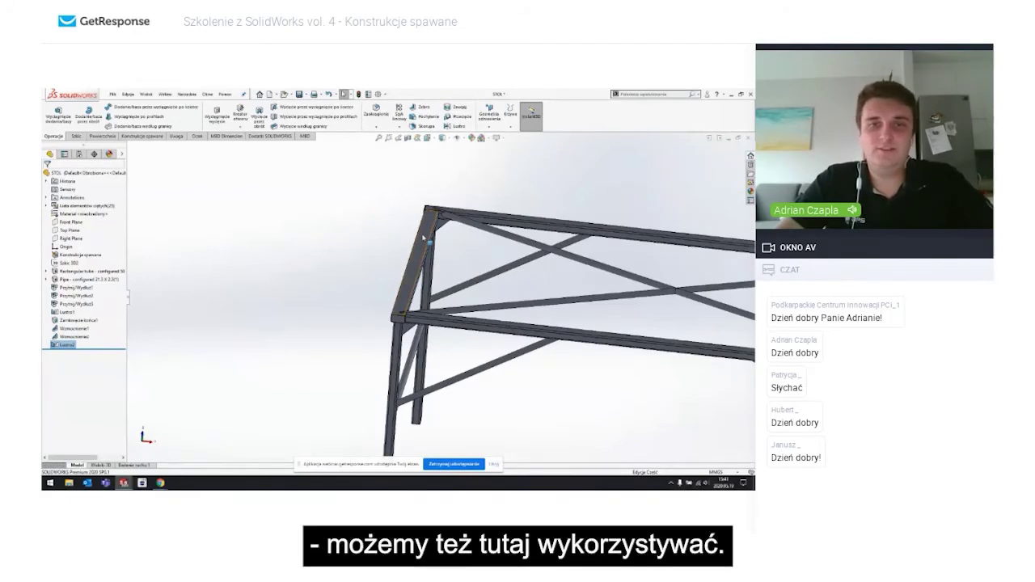
{"action": "right_click", "coordinate": [424, 237]}
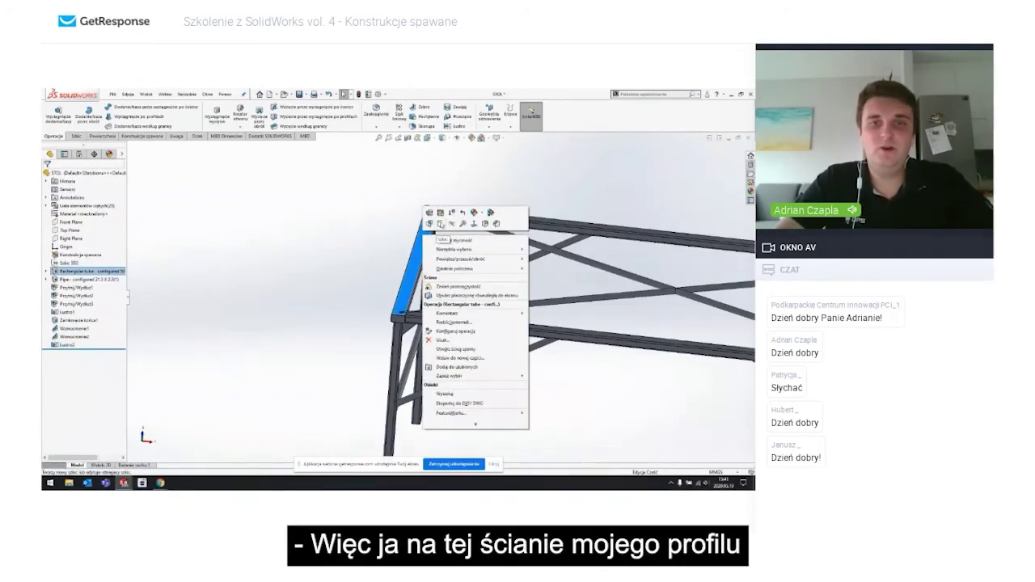
Step: Sketch a corner rectangle on the top frame face, enclosing the whole frame
{"action": "left_click", "coordinate": [441, 224]}
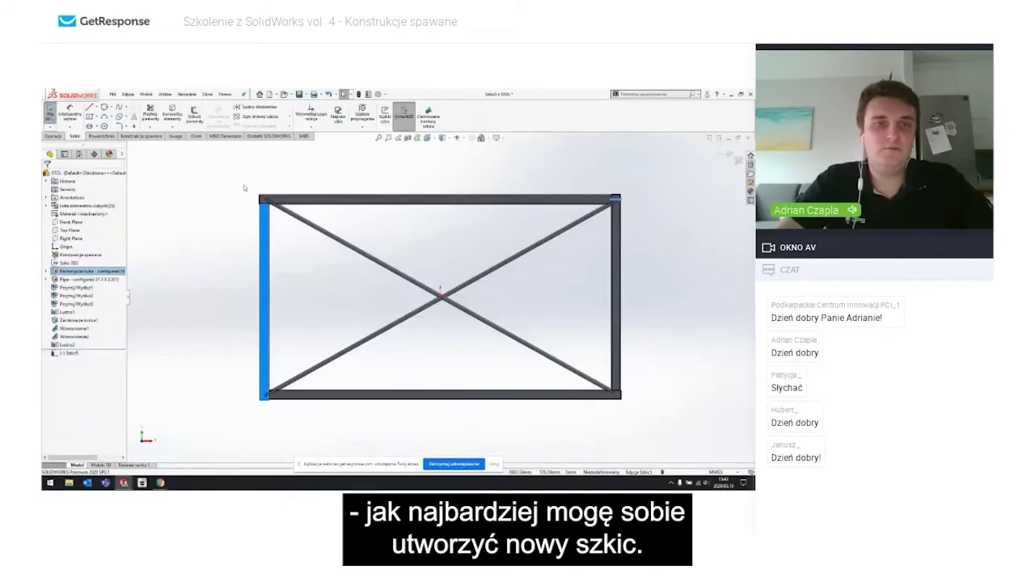
{"action": "left_click", "coordinate": [89, 116]}
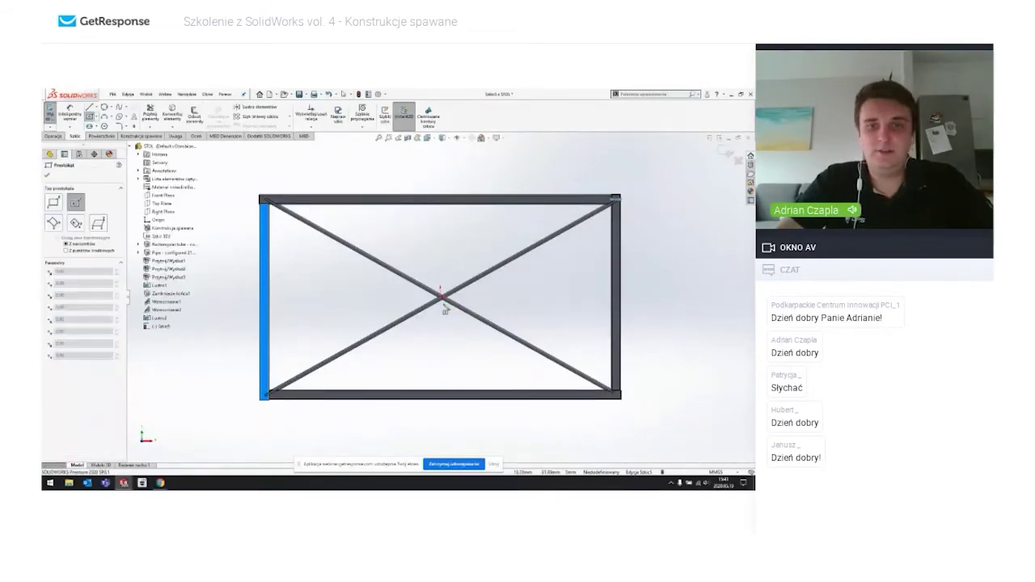
{"action": "left_click", "coordinate": [231, 182]}
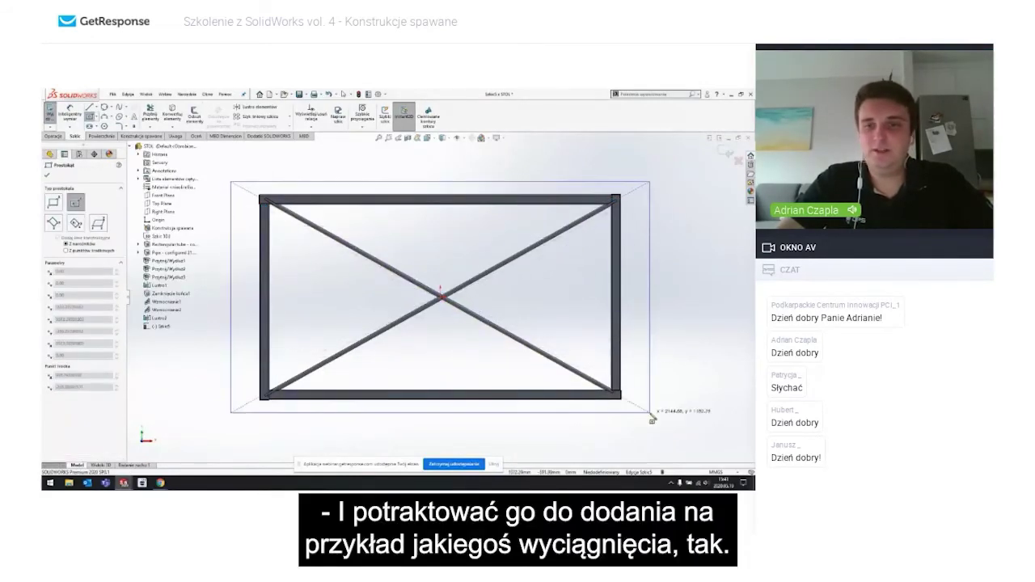
{"action": "left_click", "coordinate": [652, 416]}
{"action": "right_click_drag", "start_coordinate": [654, 388], "coordinate": [656, 237]}
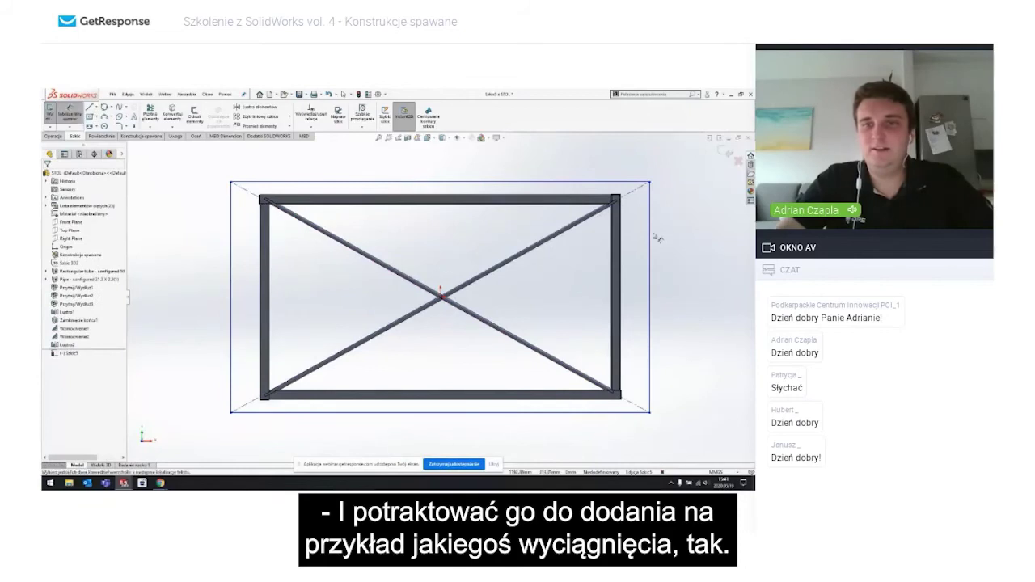
Step: Dimension the rectangle's top and side offsets to 50 mm beyond the frame
{"action": "left_click", "coordinate": [508, 184]}
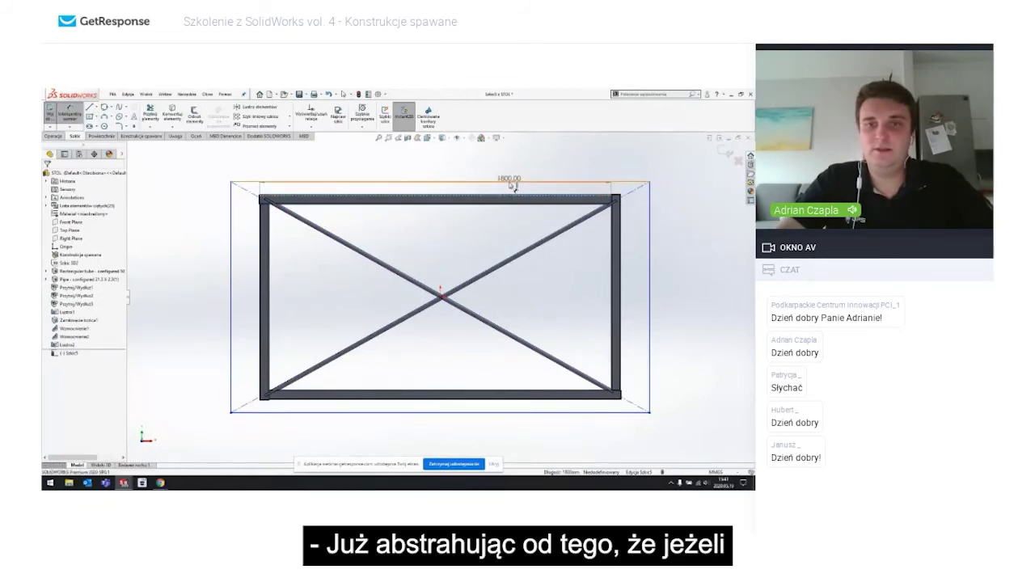
{"action": "left_click", "coordinate": [516, 162]}
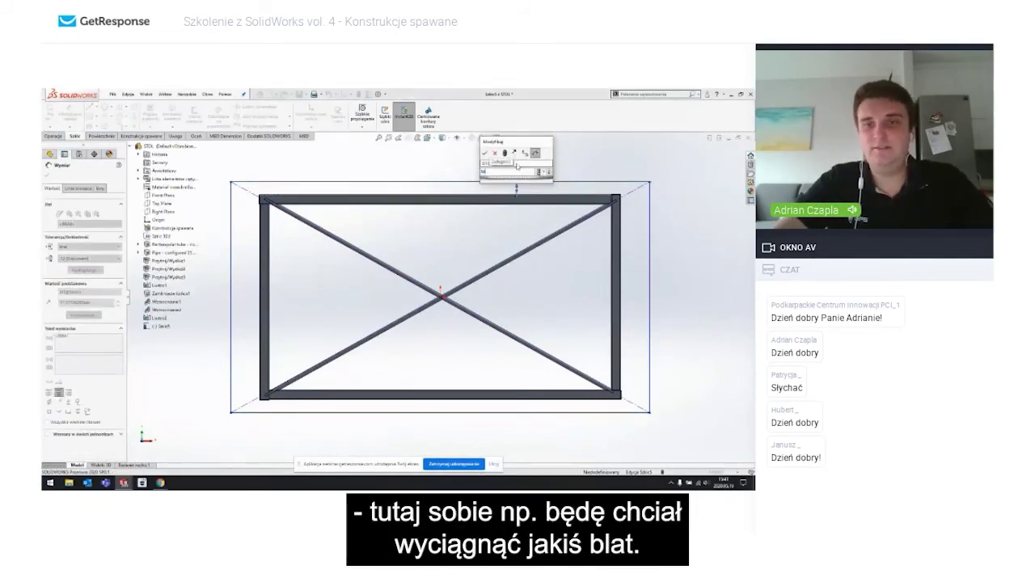
{"action": "key", "text": "Return"}
{"action": "left_click", "coordinate": [620, 286]}
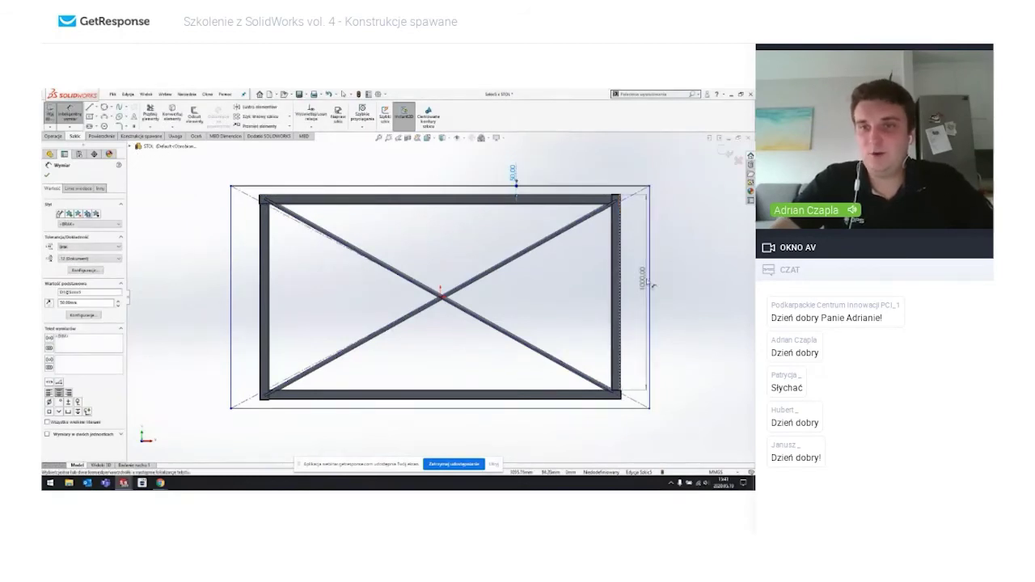
{"action": "left_click", "coordinate": [657, 173]}
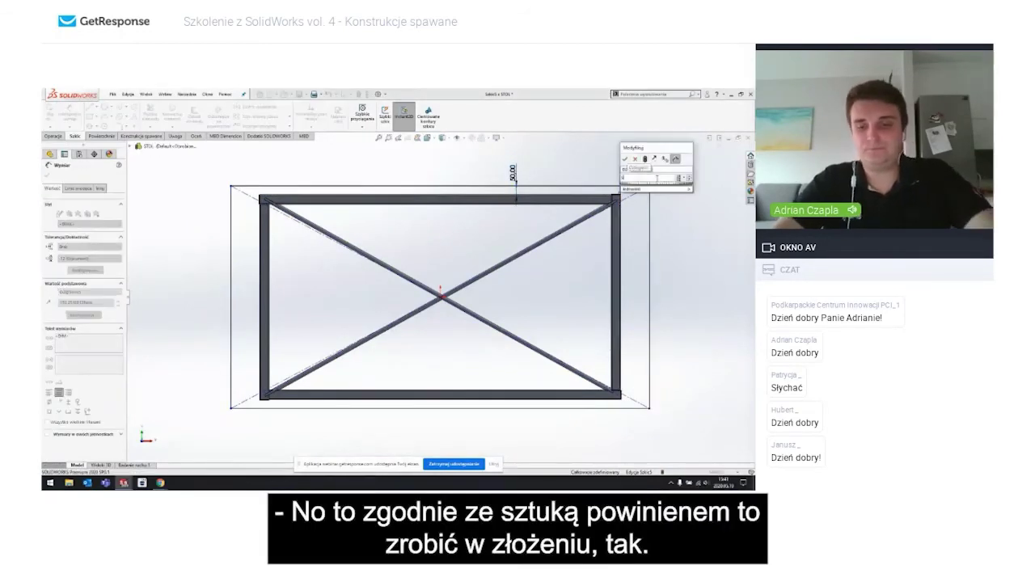
{"action": "key", "text": "Return"}
{"action": "key", "text": "Escape"}
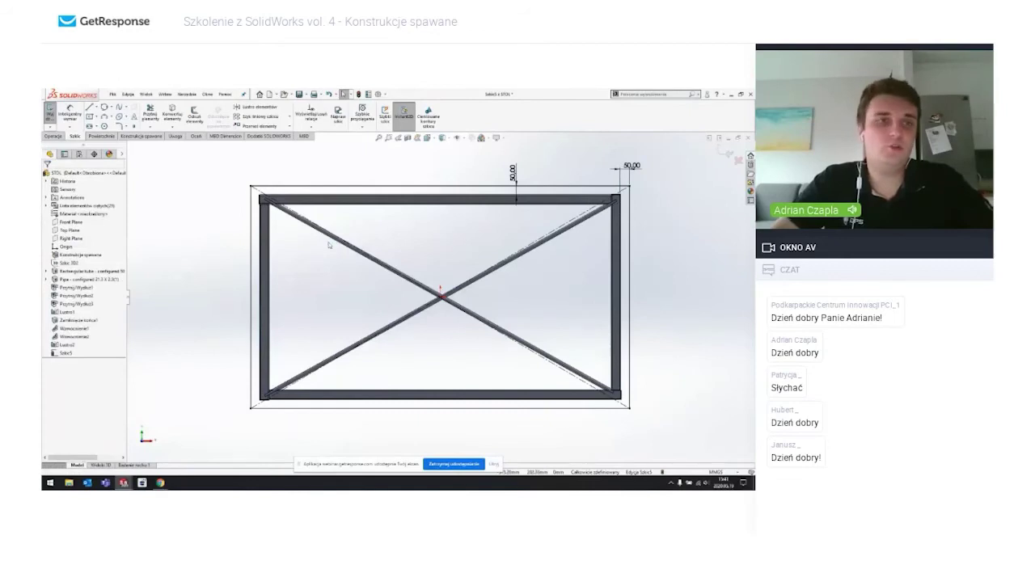
{"action": "left_click", "coordinate": [60, 137]}
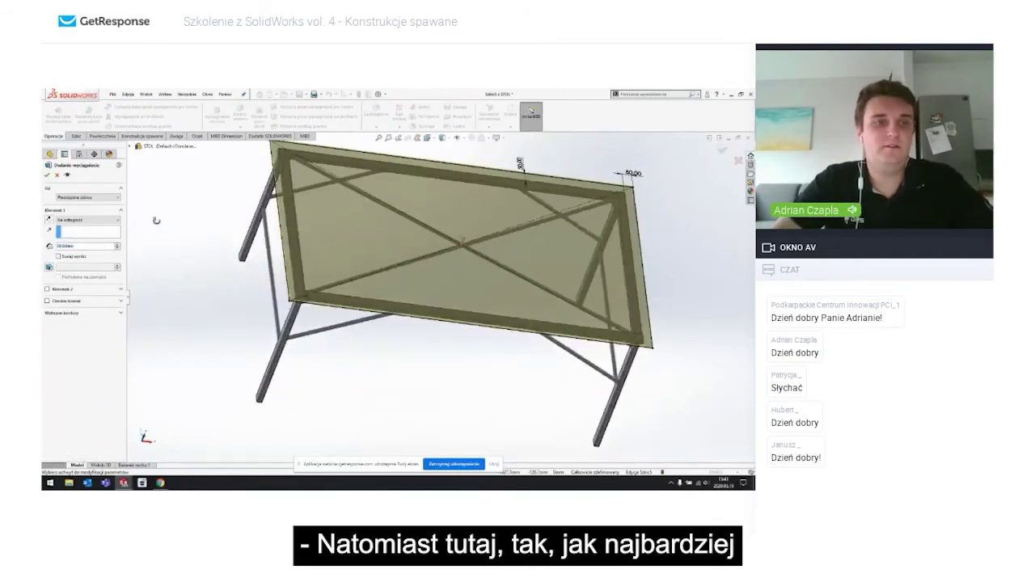
{"action": "type", "text": "4"}
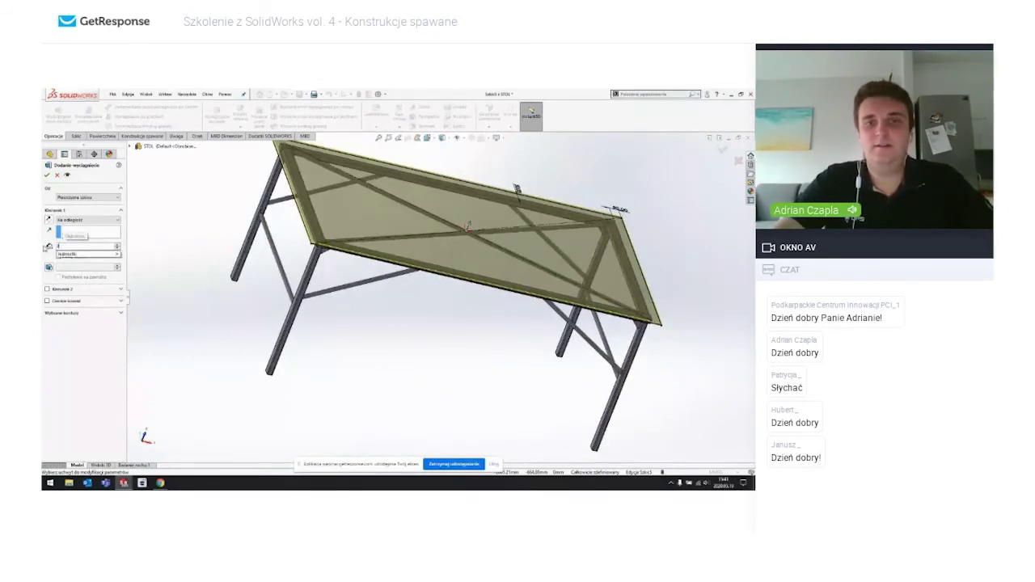
{"action": "key", "text": "Return"}
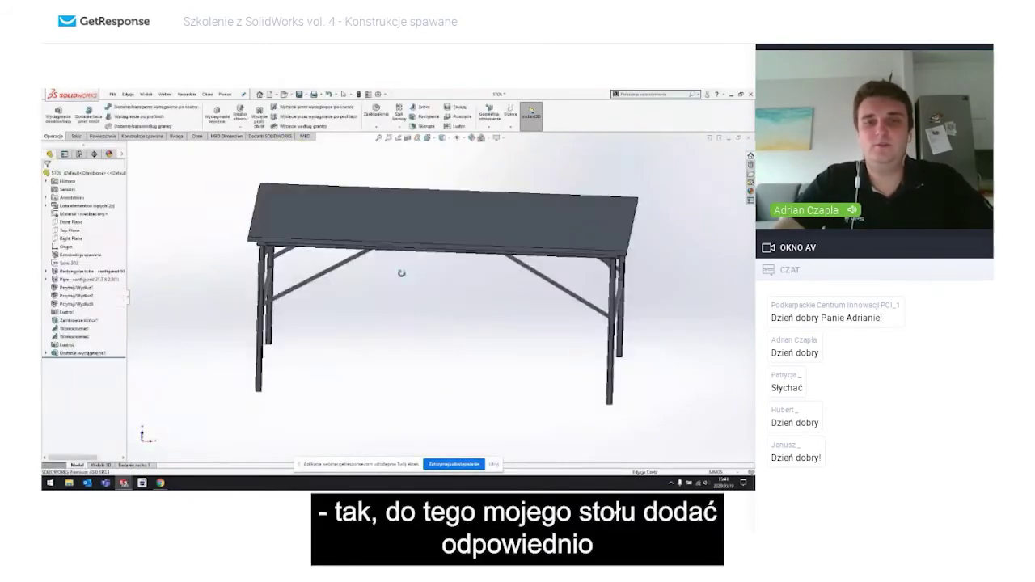
{"action": "middle_click_drag", "start_coordinate": [401, 273], "coordinate": [429, 286]}
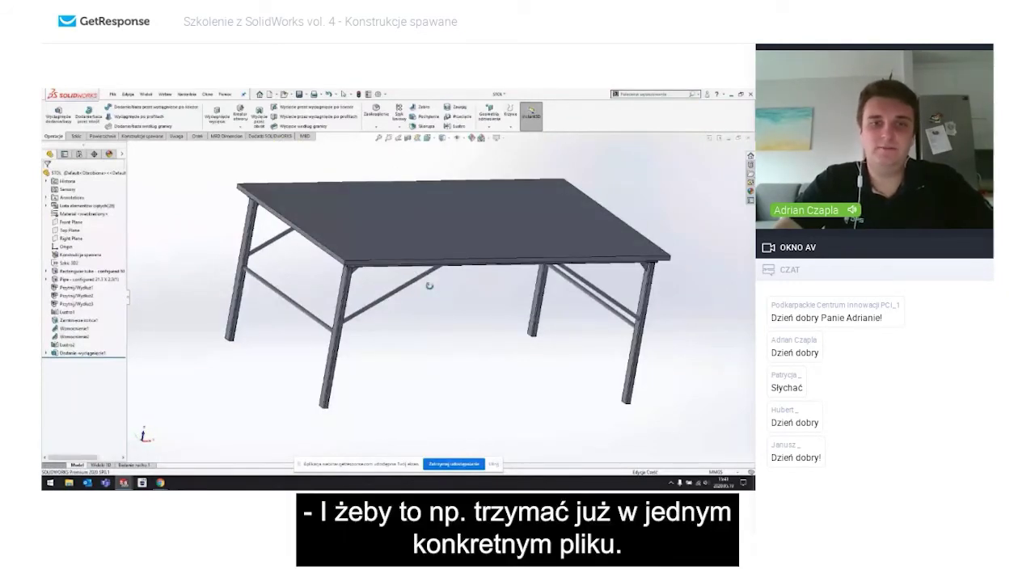
{"action": "middle_click_drag", "start_coordinate": [429, 286], "coordinate": [462, 310]}
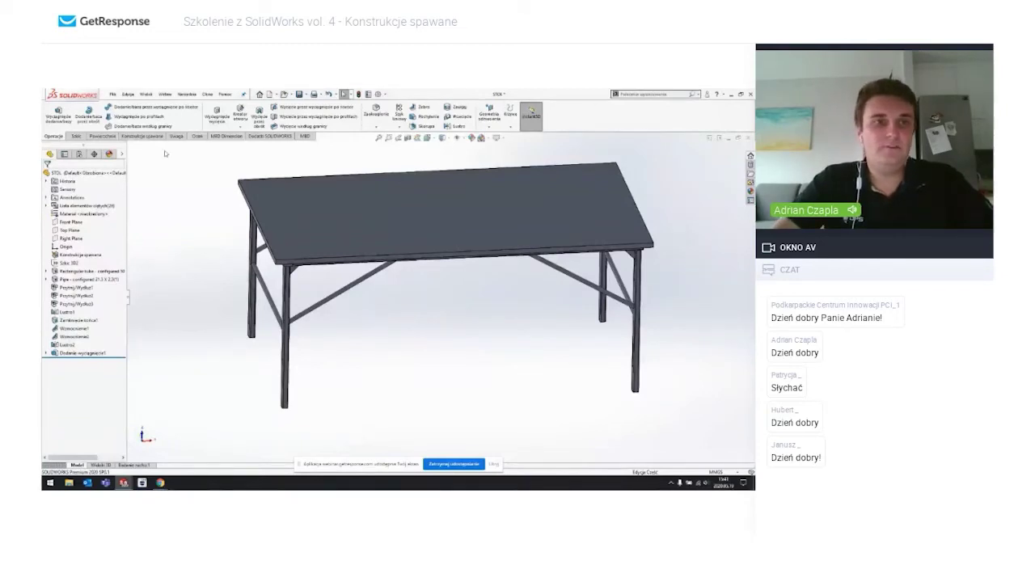
{"action": "left_click", "coordinate": [142, 136]}
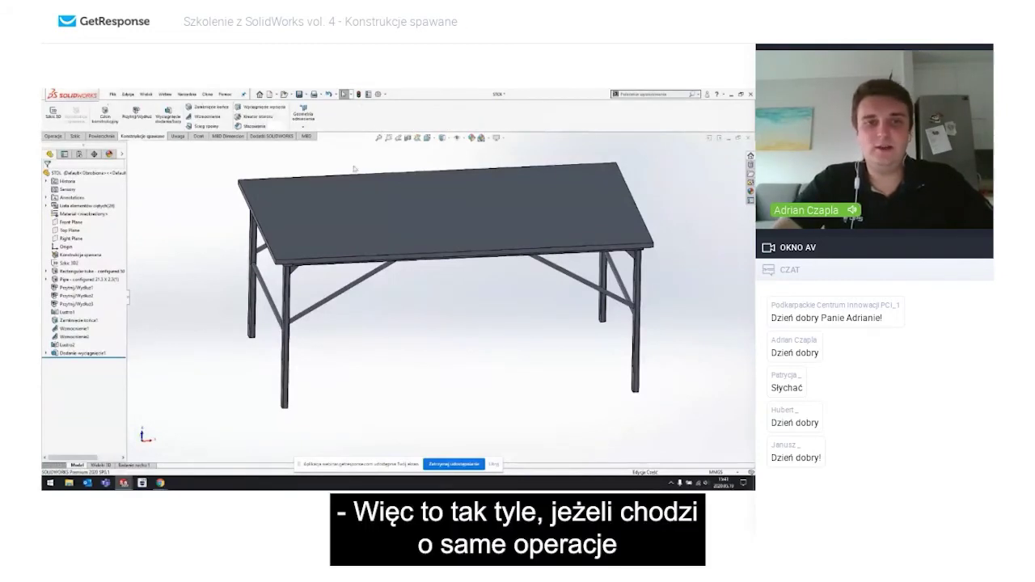
{"action": "middle_click_drag", "start_coordinate": [273, 165], "coordinate": [420, 234]}
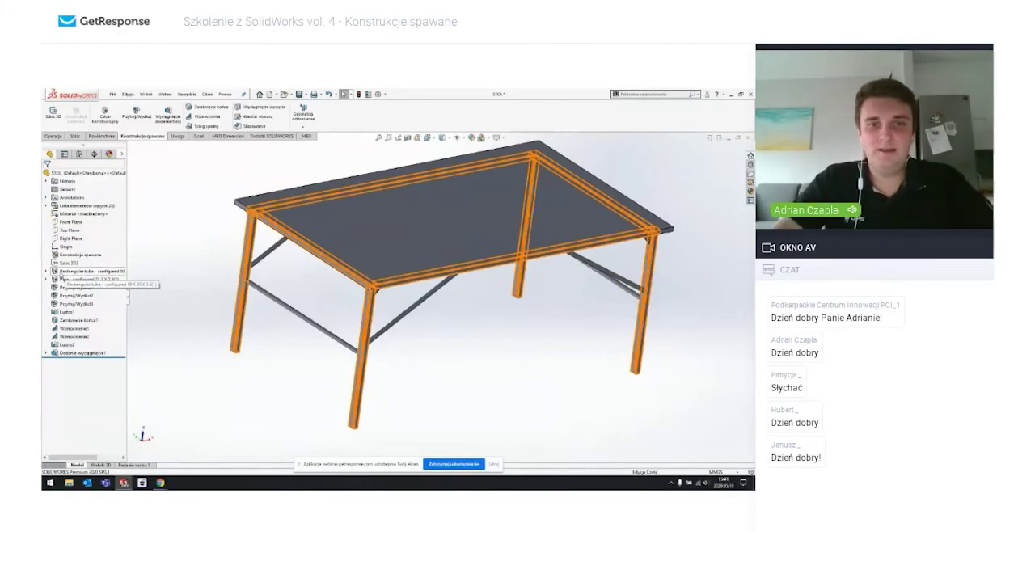
Step: Edit the rectangular tube member's corner treatment, setting the Grupa 1/Grupa 2 trim order at the leg corner
{"action": "double_click", "coordinate": [62, 279]}
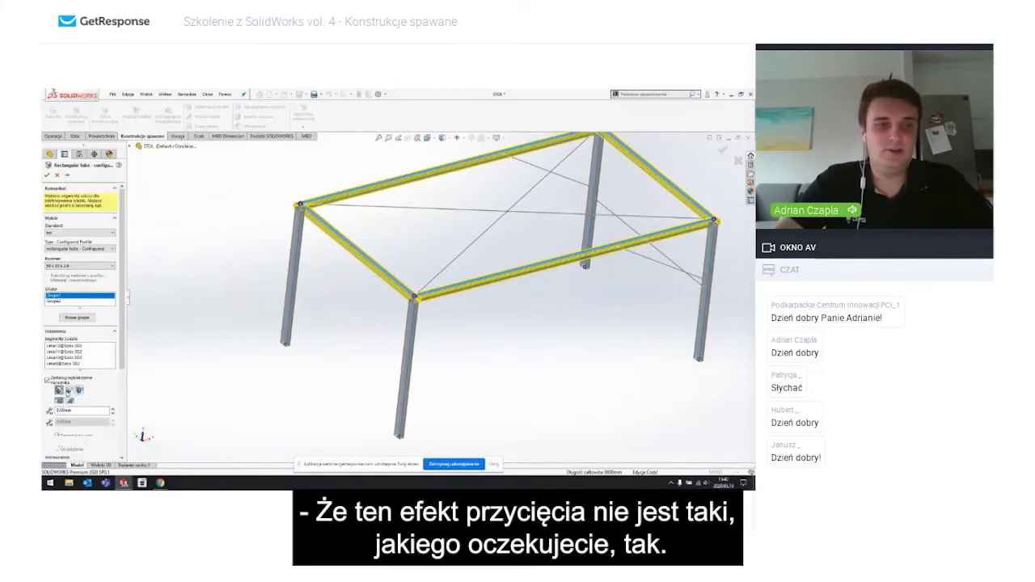
{"action": "left_click", "coordinate": [79, 390]}
{"action": "scroll", "coordinate": [431, 315], "scroll_direction": "down", "scroll_amount": 3}
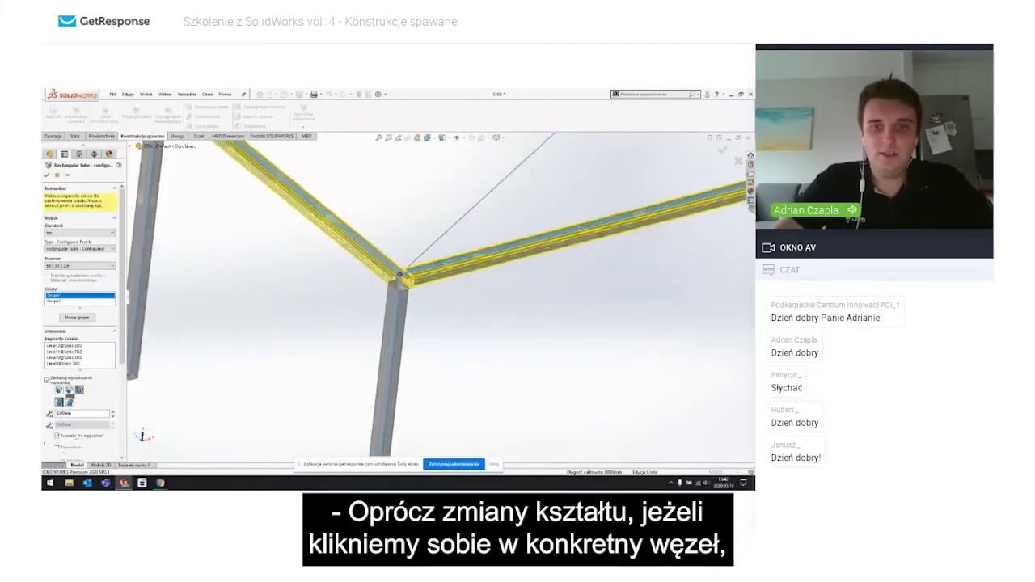
{"action": "left_click", "coordinate": [399, 275]}
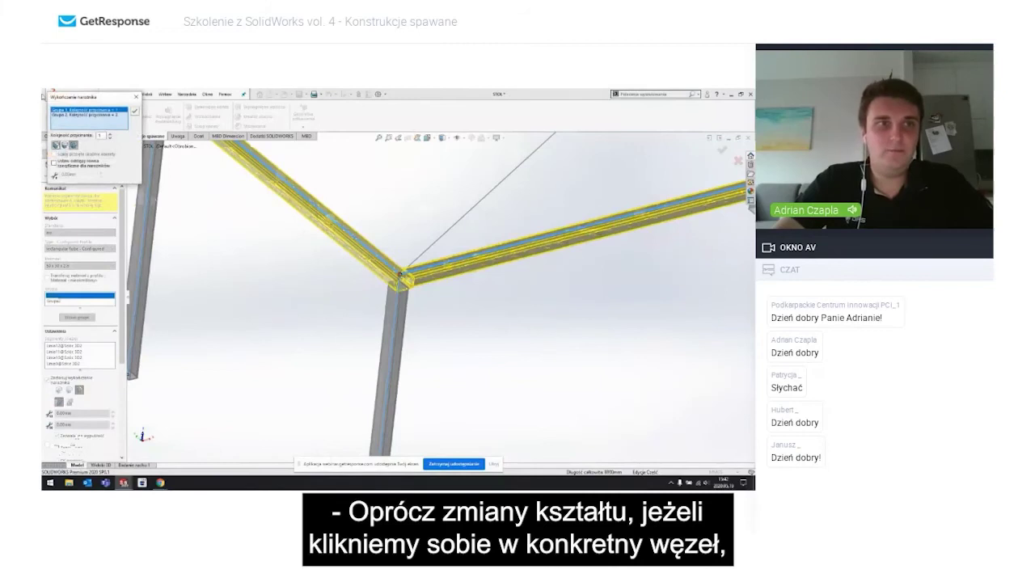
{"action": "left_click", "coordinate": [78, 115]}
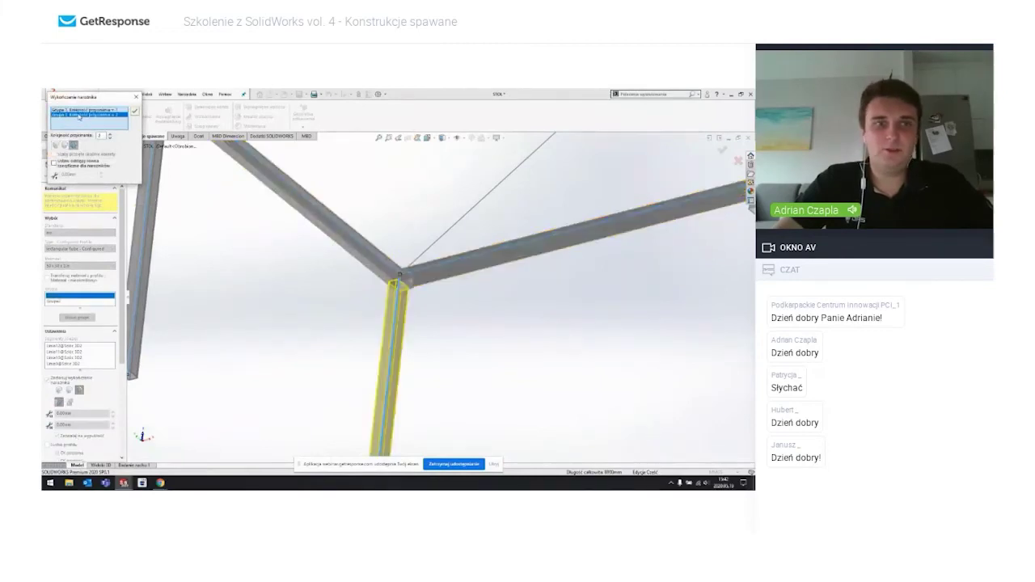
{"action": "left_click", "coordinate": [78, 110]}
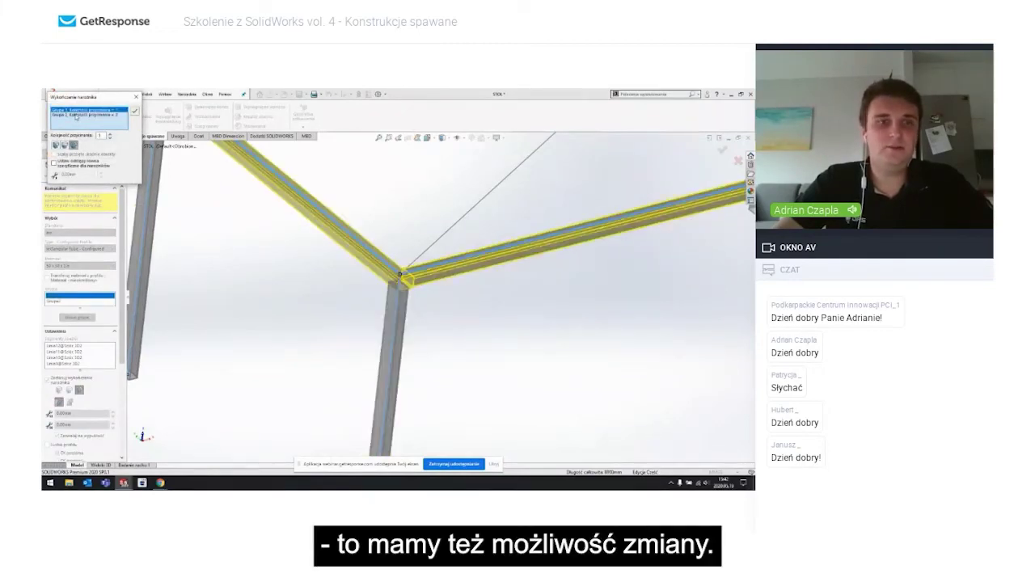
{"action": "left_click", "coordinate": [77, 116]}
{"action": "left_click", "coordinate": [77, 109]}
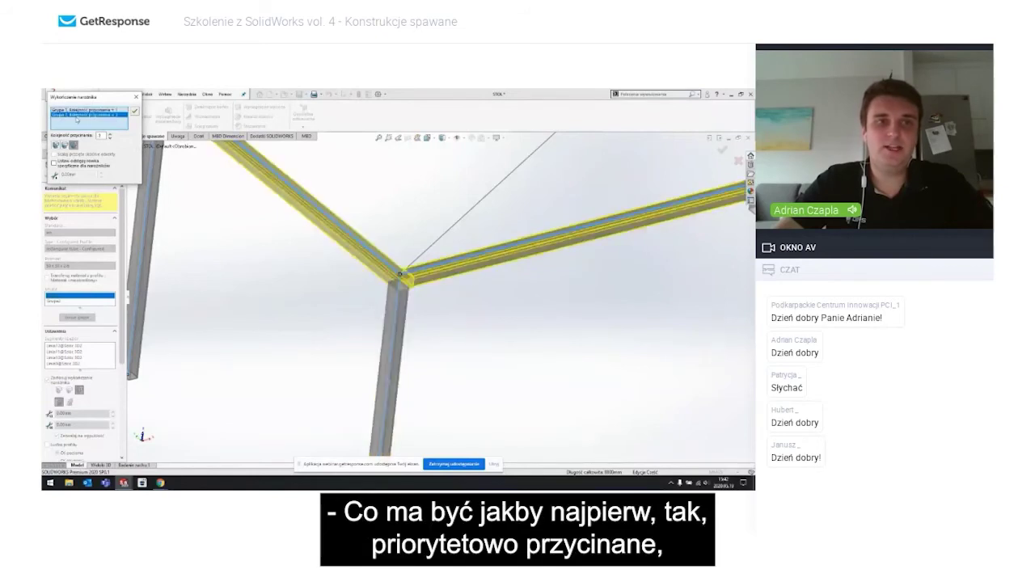
{"action": "left_click", "coordinate": [78, 115]}
{"action": "left_click", "coordinate": [77, 110]}
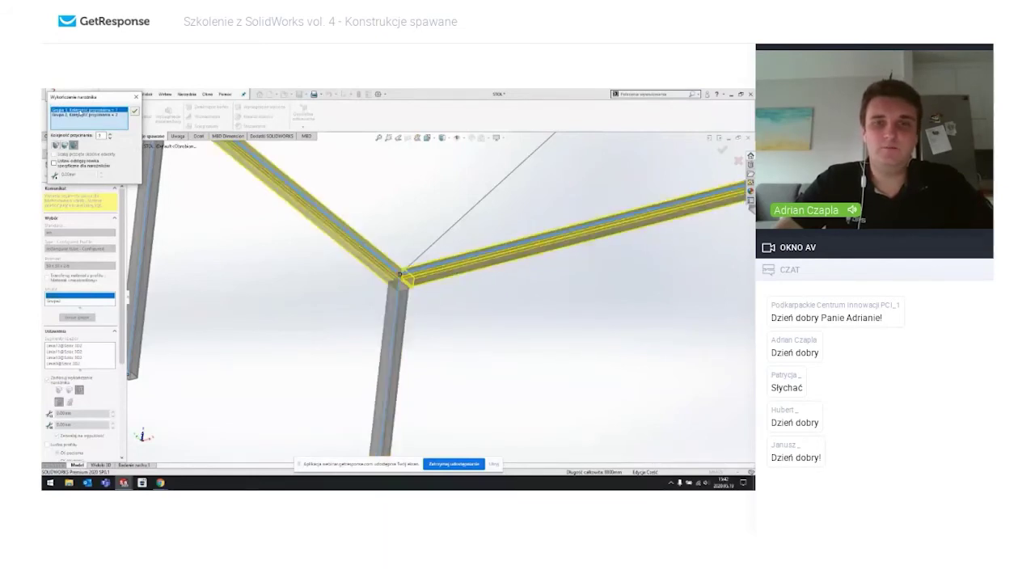
{"action": "left_click", "coordinate": [84, 116]}
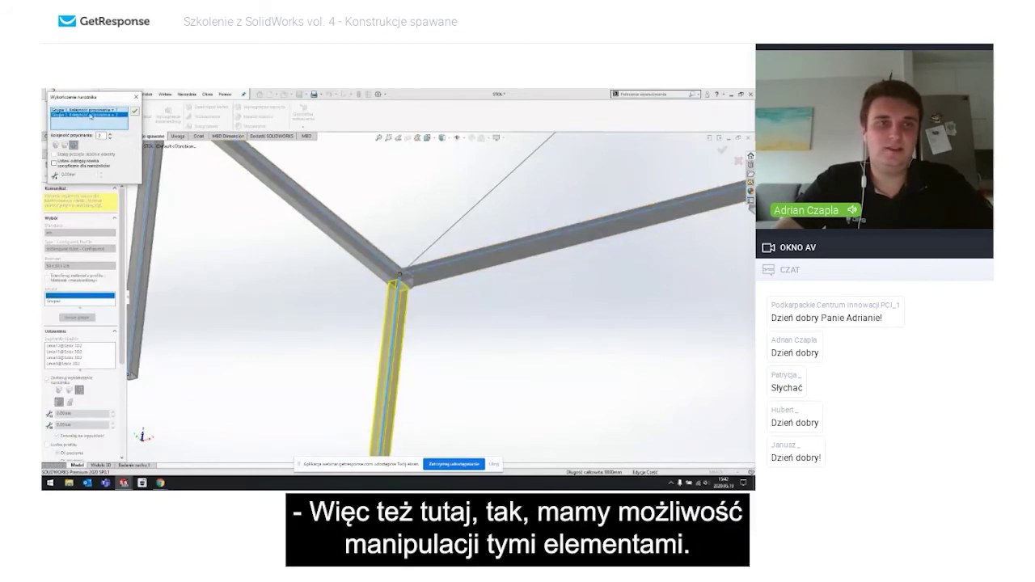
{"action": "left_click", "coordinate": [136, 97]}
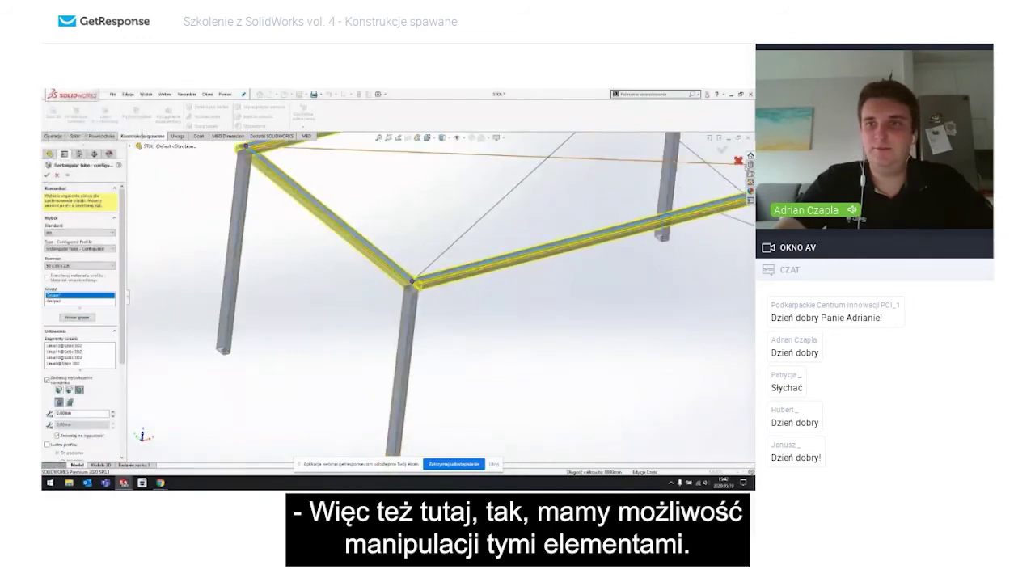
{"action": "left_click", "coordinate": [738, 160]}
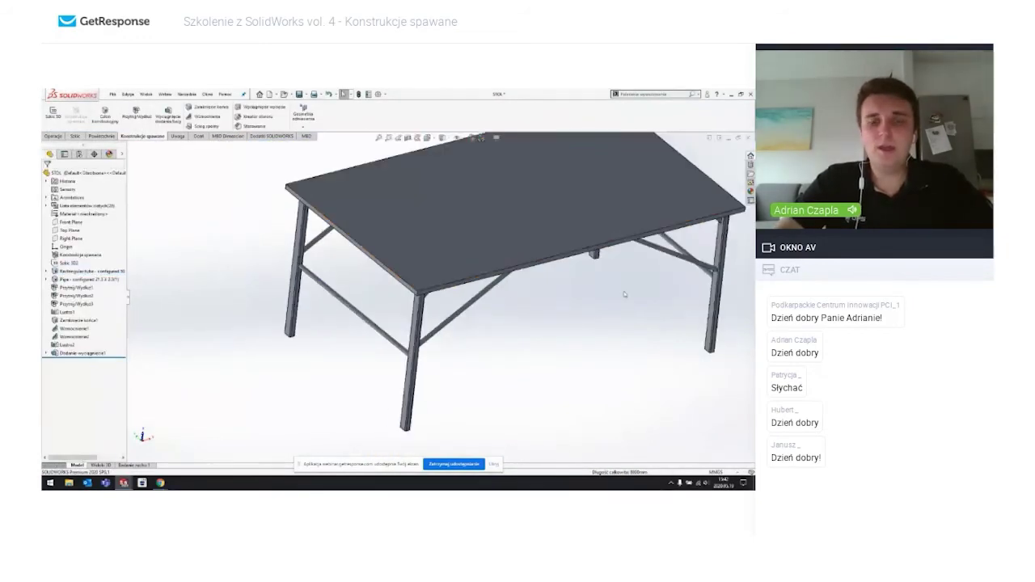
{"action": "middle_click_drag", "start_coordinate": [620, 292], "coordinate": [606, 308]}
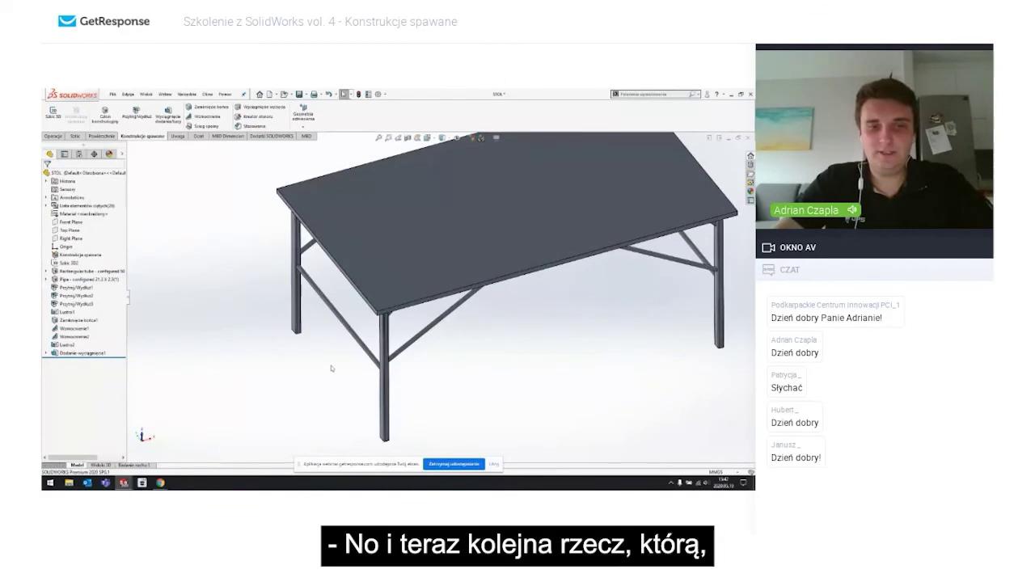
{"action": "scroll", "coordinate": [599, 288], "scroll_direction": "up", "scroll_amount": 4}
{"action": "scroll", "coordinate": [599, 288], "scroll_direction": "down", "scroll_amount": 6}
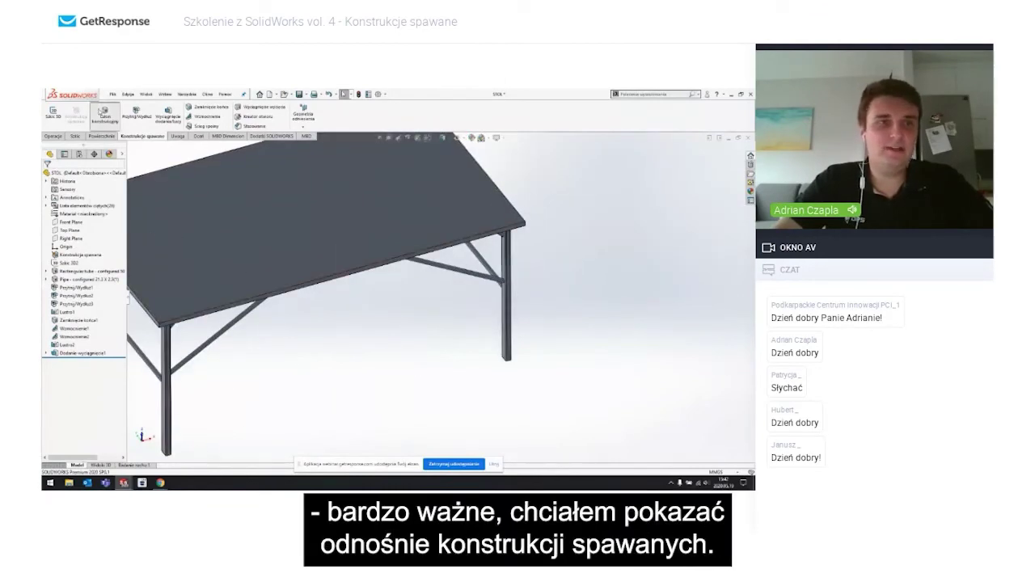
{"action": "left_click", "coordinate": [104, 115]}
{"action": "left_click", "coordinate": [99, 229]}
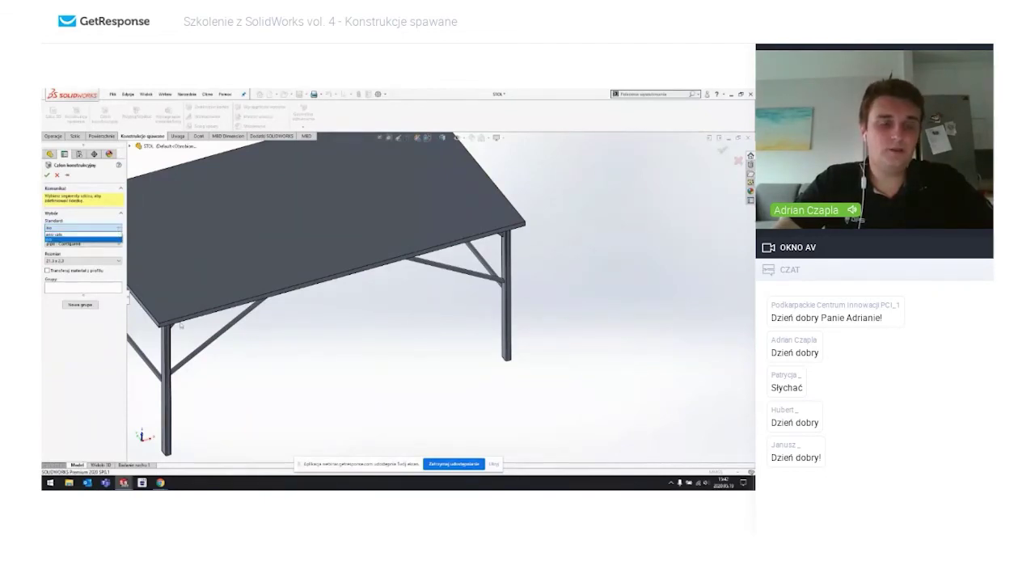
{"action": "left_click", "coordinate": [81, 233]}
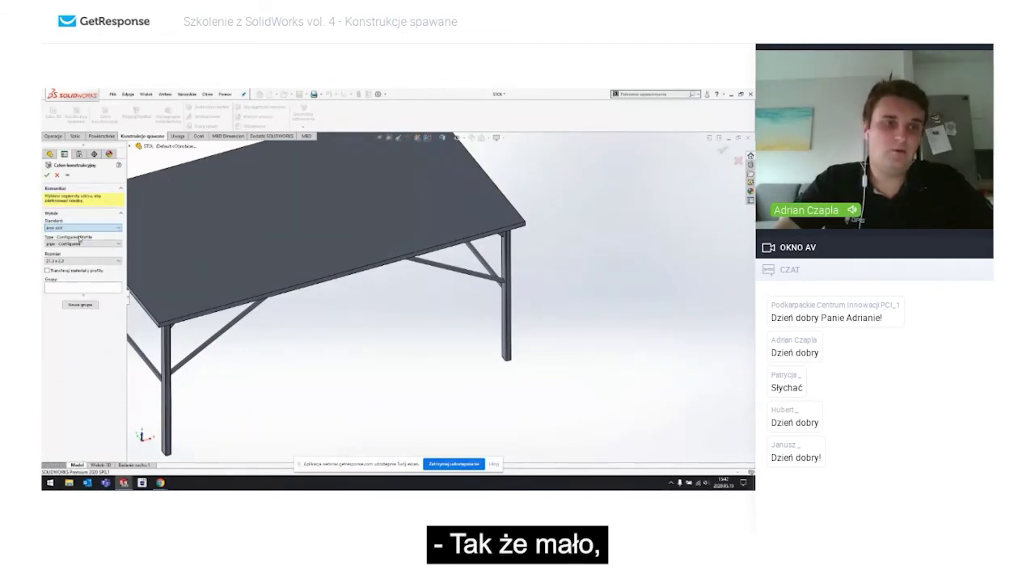
{"action": "left_click", "coordinate": [76, 228]}
{"action": "left_click", "coordinate": [79, 235]}
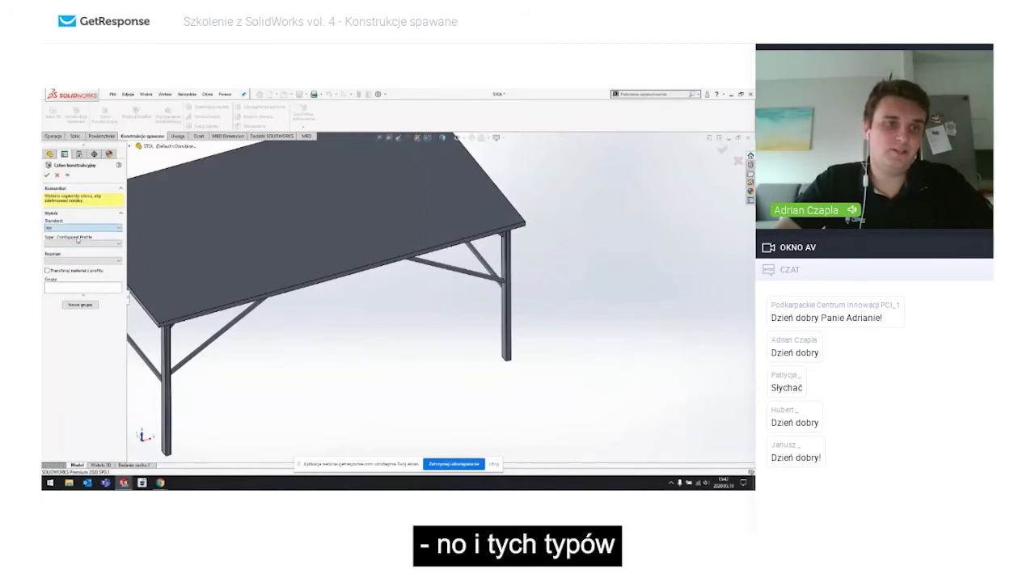
{"action": "left_click", "coordinate": [68, 243]}
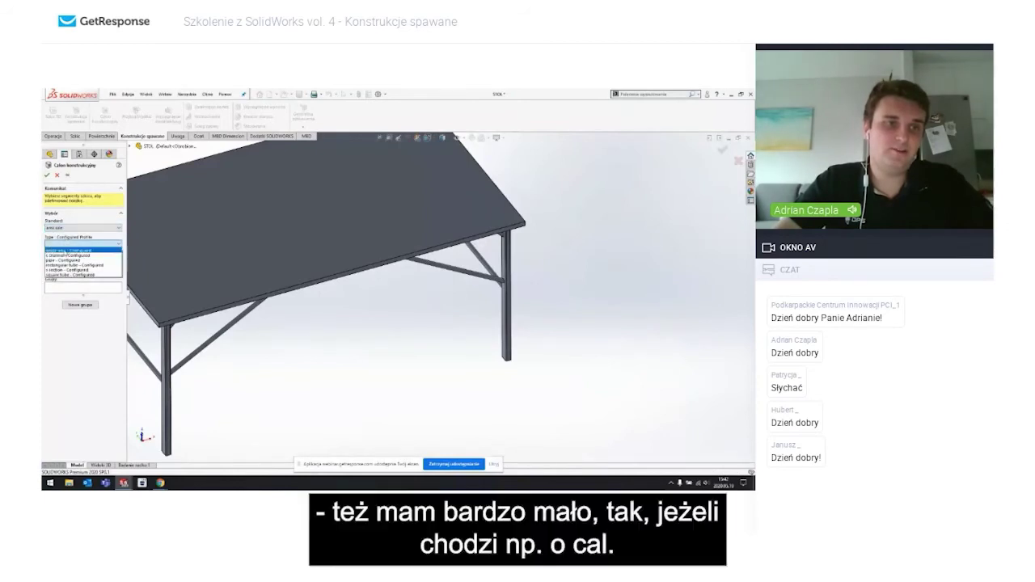
{"action": "left_click", "coordinate": [61, 275]}
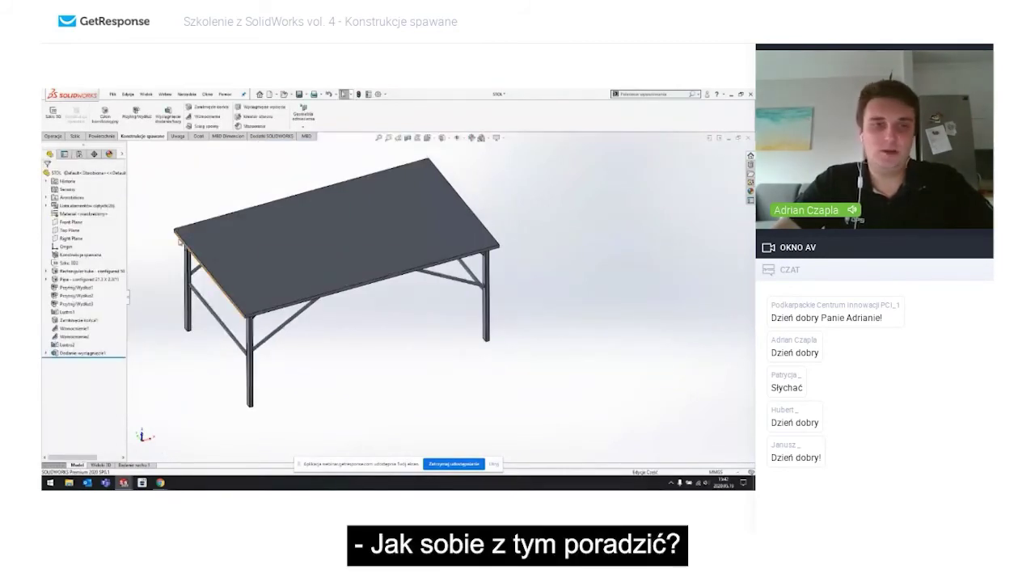
Step: Download the DIN profiles from Design Library > SOLIDWORKS Content > Weldments to the Pulpit (Desktop) folder
{"action": "scroll", "coordinate": [272, 259], "scroll_direction": "up", "scroll_amount": 2}
{"action": "scroll", "coordinate": [485, 300], "scroll_direction": "down", "scroll_amount": 3}
{"action": "scroll", "coordinate": [582, 347], "scroll_direction": "down", "scroll_amount": 3}
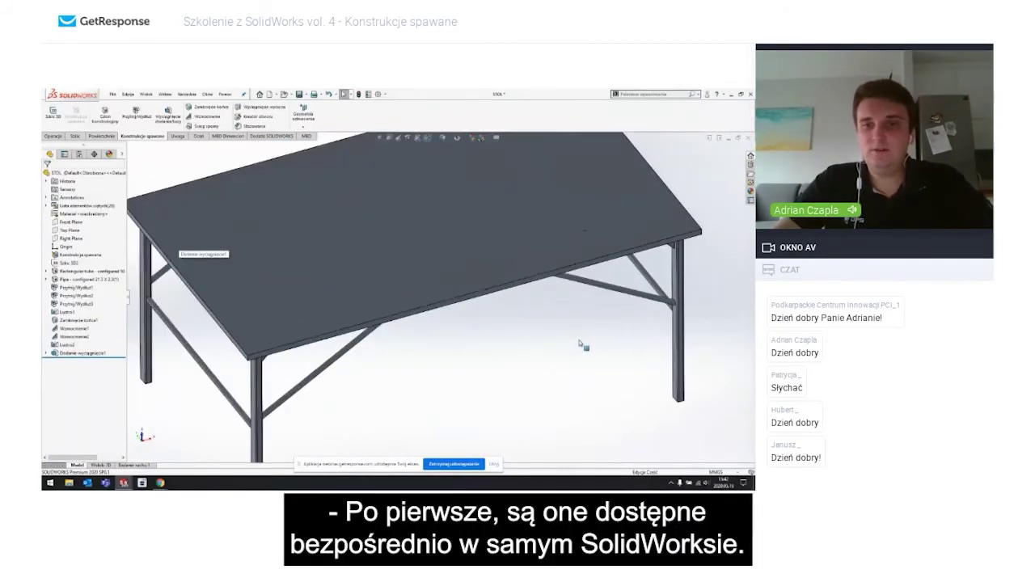
{"action": "scroll", "coordinate": [582, 345], "scroll_direction": "up", "scroll_amount": 2}
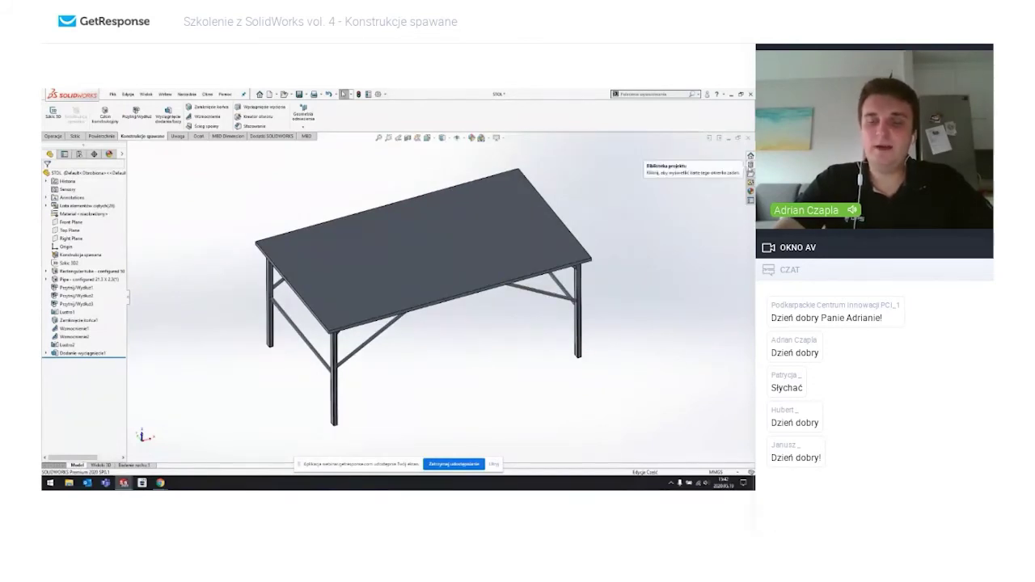
{"action": "left_click", "coordinate": [749, 172]}
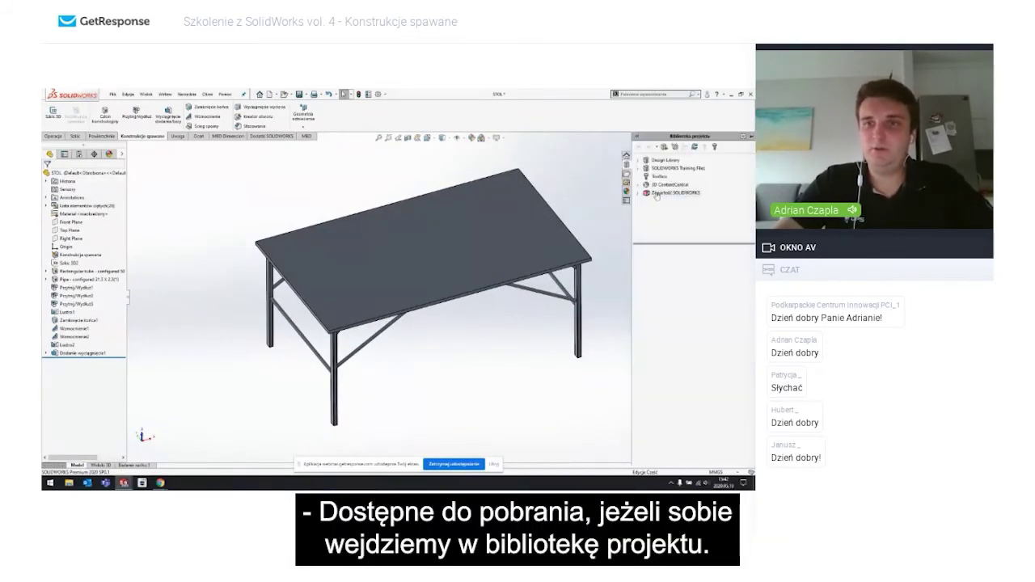
{"action": "left_click", "coordinate": [660, 195]}
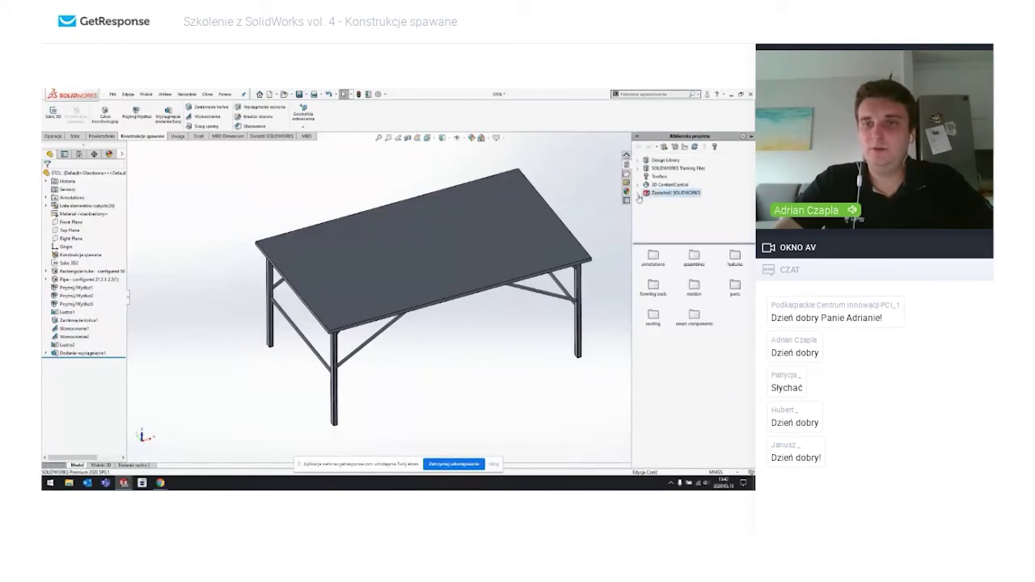
{"action": "left_click", "coordinate": [638, 194]}
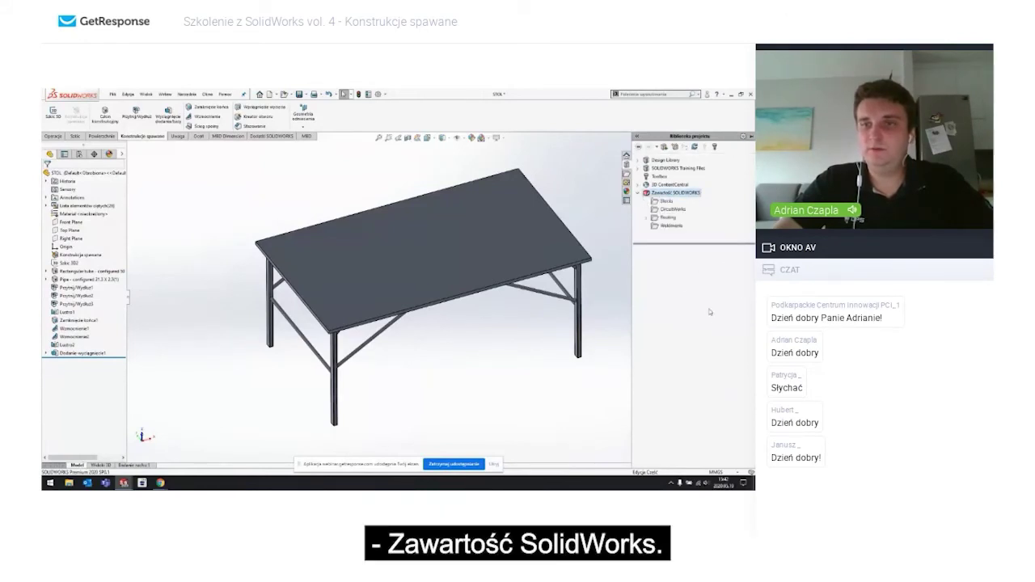
{"action": "left_click", "coordinate": [660, 226]}
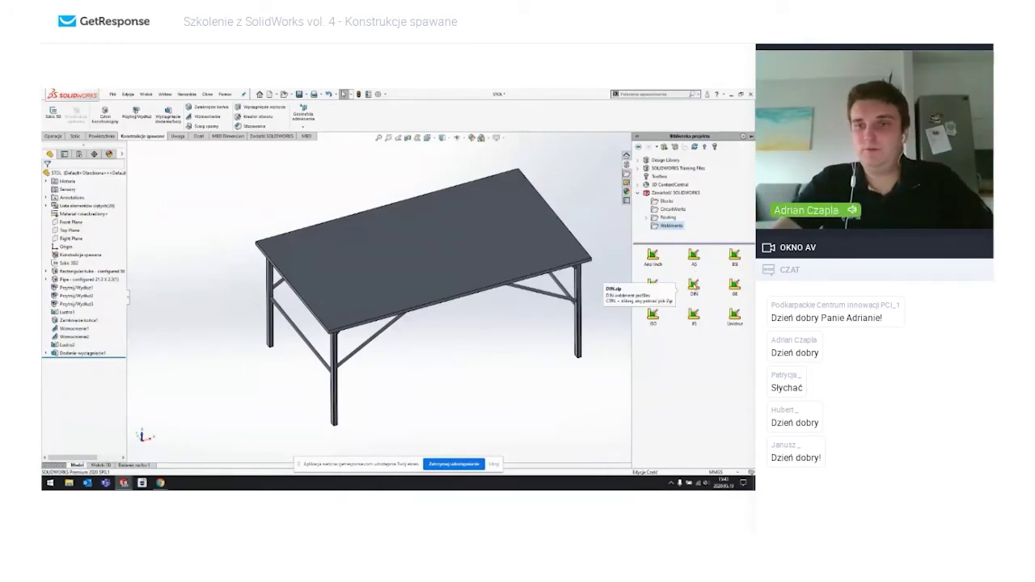
{"action": "left_click", "coordinate": [652, 283], "text": "ctrl"}
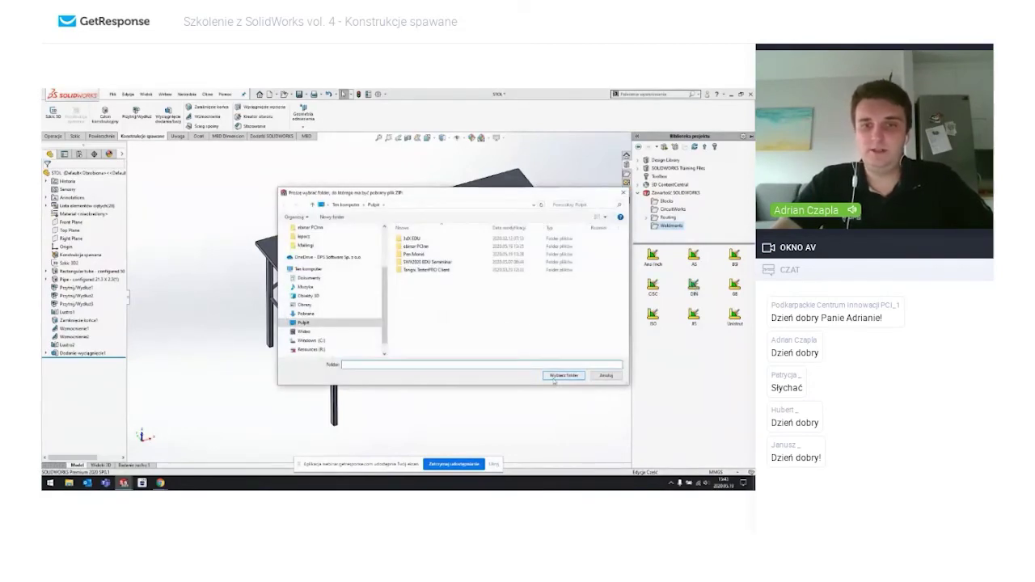
{"action": "left_click", "coordinate": [314, 323]}
{"action": "left_click", "coordinate": [569, 376]}
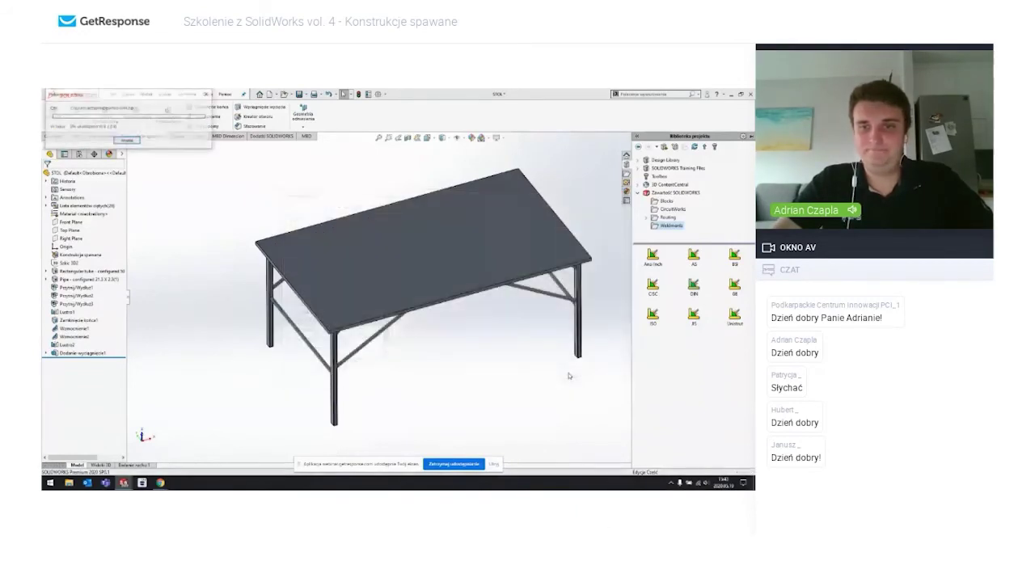
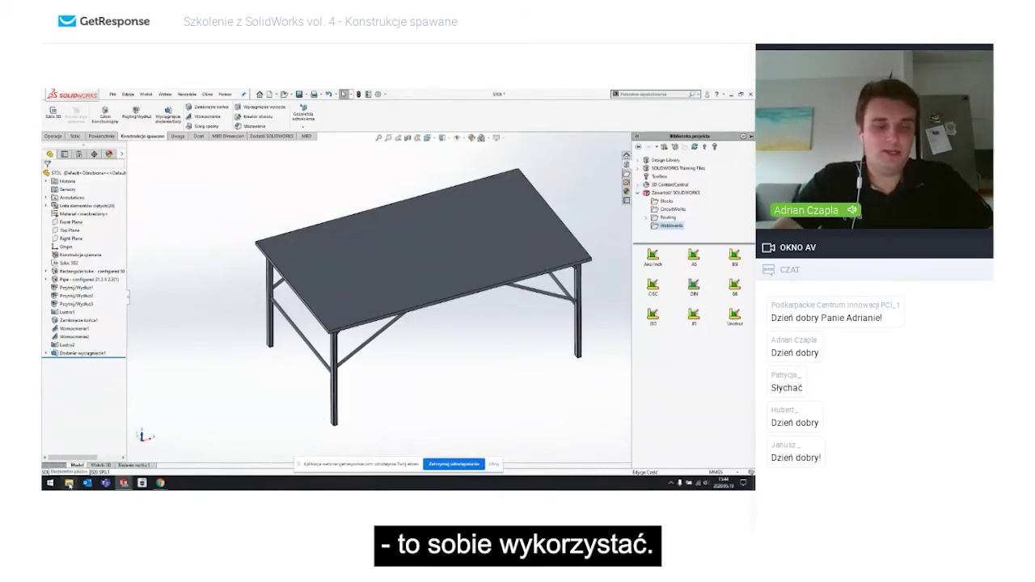
Step: Locate the downloaded DIN archive on the Desktop, then return to SOLIDWORKS
{"action": "left_click", "coordinate": [69, 482]}
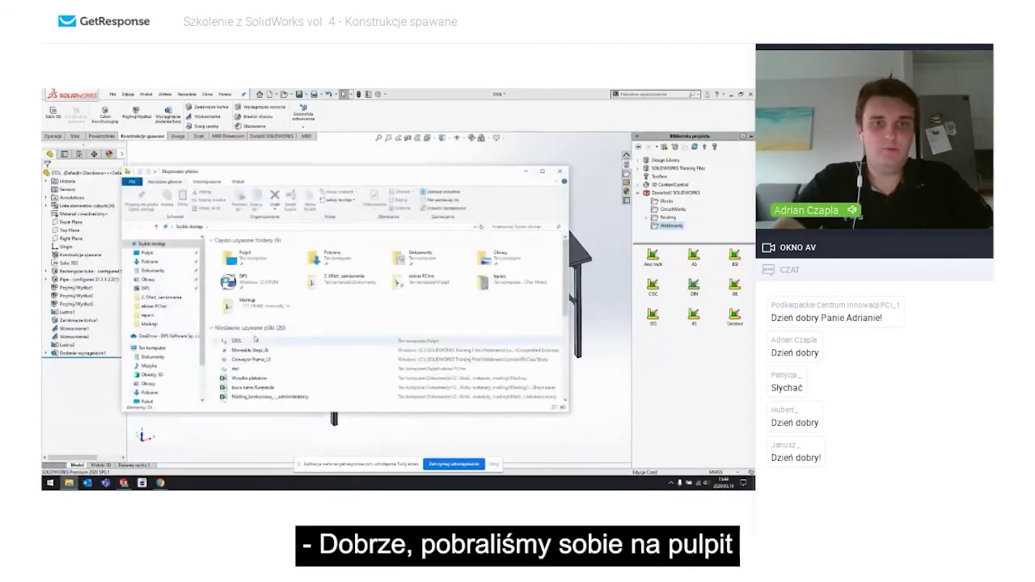
{"action": "left_click", "coordinate": [179, 256]}
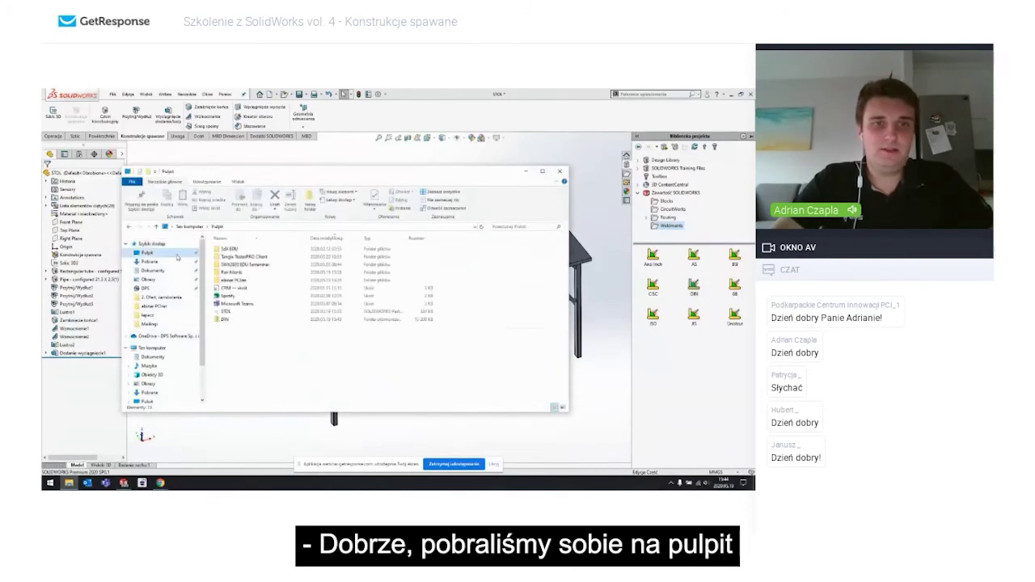
{"action": "left_click", "coordinate": [235, 319]}
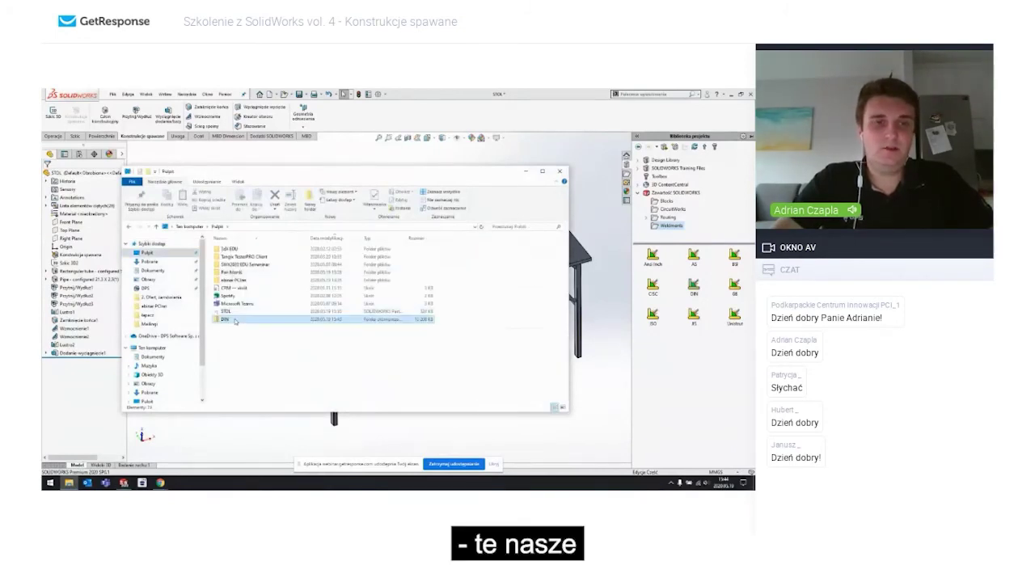
{"action": "left_click", "coordinate": [426, 94]}
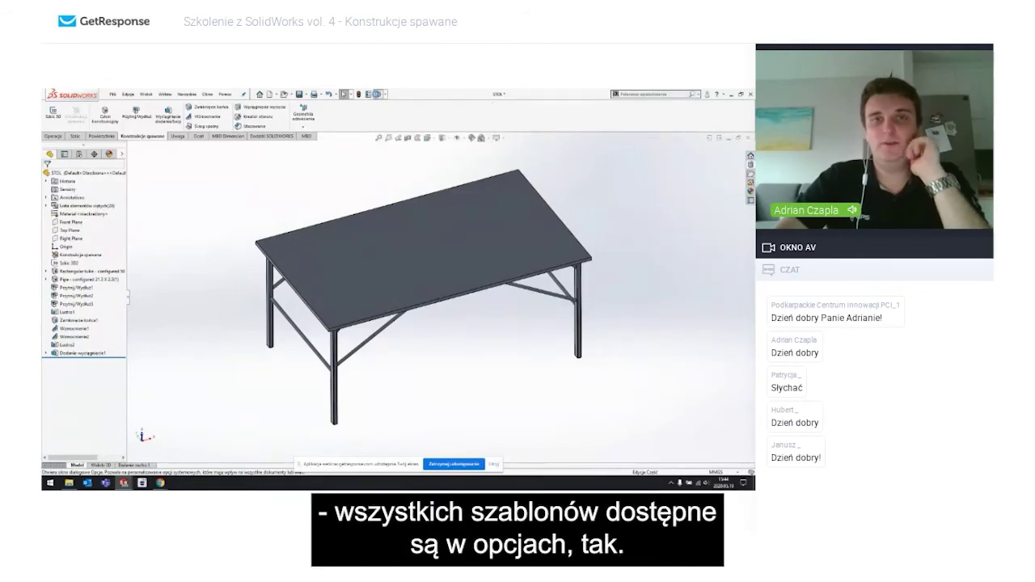
Step: Show the 'Profile konstrukcji spawanej' folder path under System Options > File Locations
{"action": "left_click", "coordinate": [377, 94]}
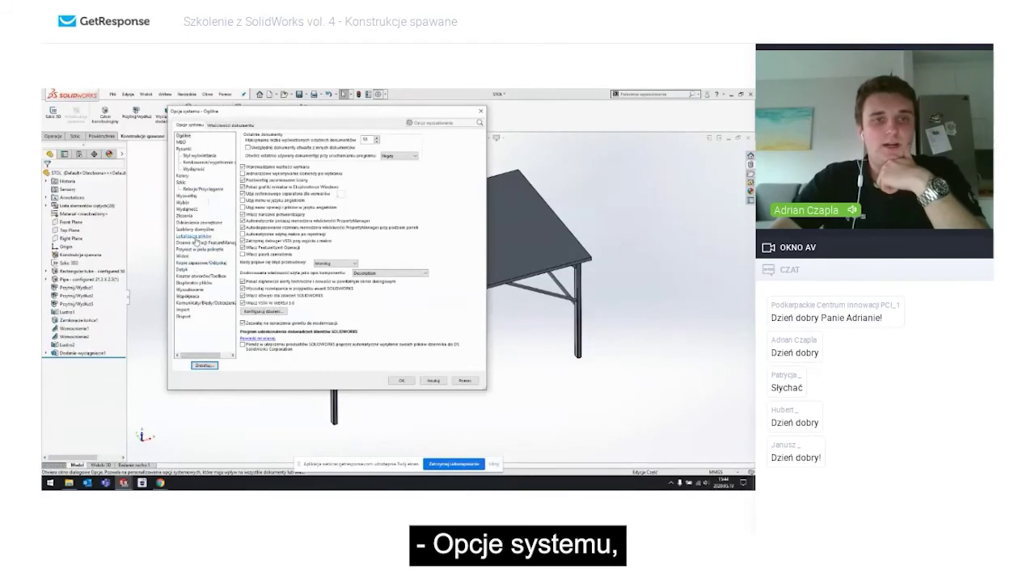
{"action": "left_click", "coordinate": [195, 236]}
{"action": "left_click", "coordinate": [332, 142]}
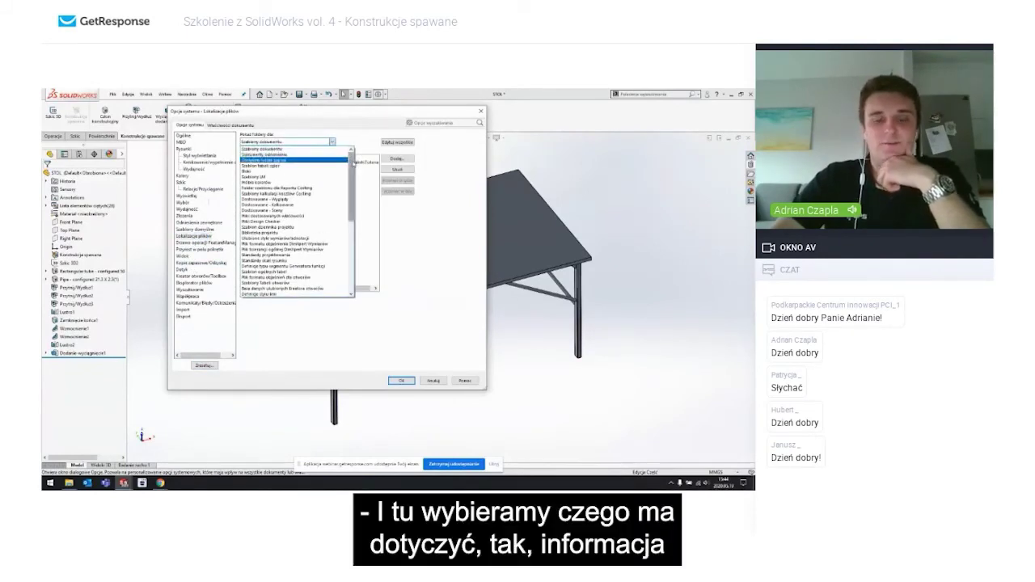
{"action": "scroll", "coordinate": [354, 205], "scroll_direction": "down", "scroll_amount": 2}
{"action": "scroll", "coordinate": [354, 205], "scroll_direction": "down", "scroll_amount": 3}
{"action": "scroll", "coordinate": [354, 206], "scroll_direction": "down", "scroll_amount": 2}
{"action": "scroll", "coordinate": [355, 205], "scroll_direction": "down", "scroll_amount": 2}
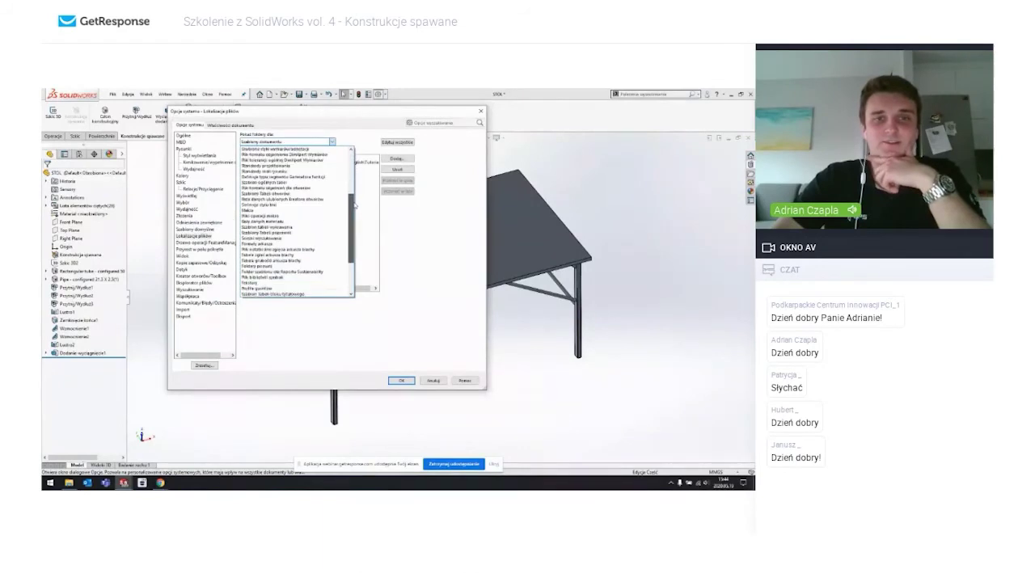
{"action": "left_click_drag", "start_coordinate": [353, 205], "coordinate": [353, 236]}
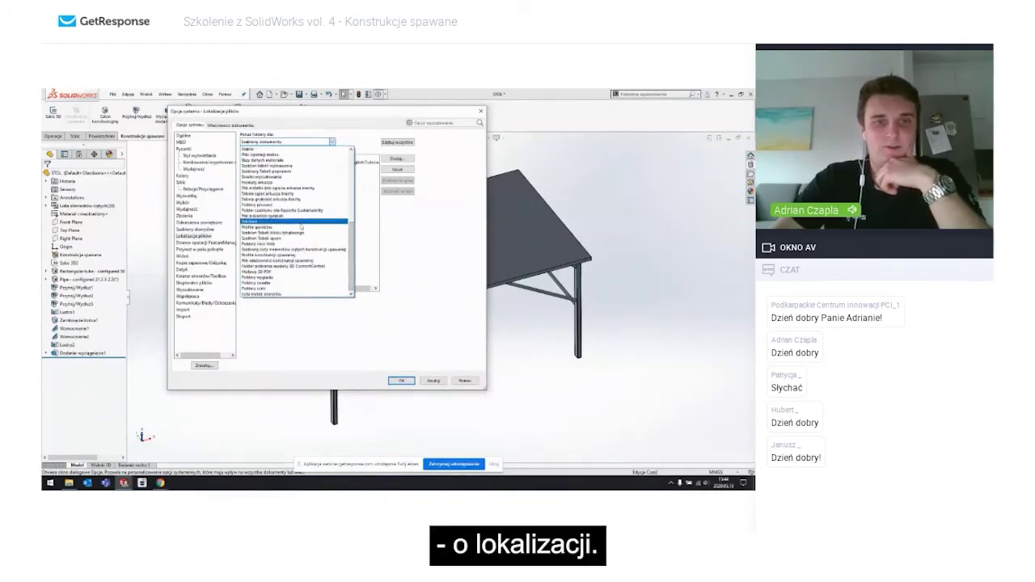
{"action": "left_click", "coordinate": [295, 255]}
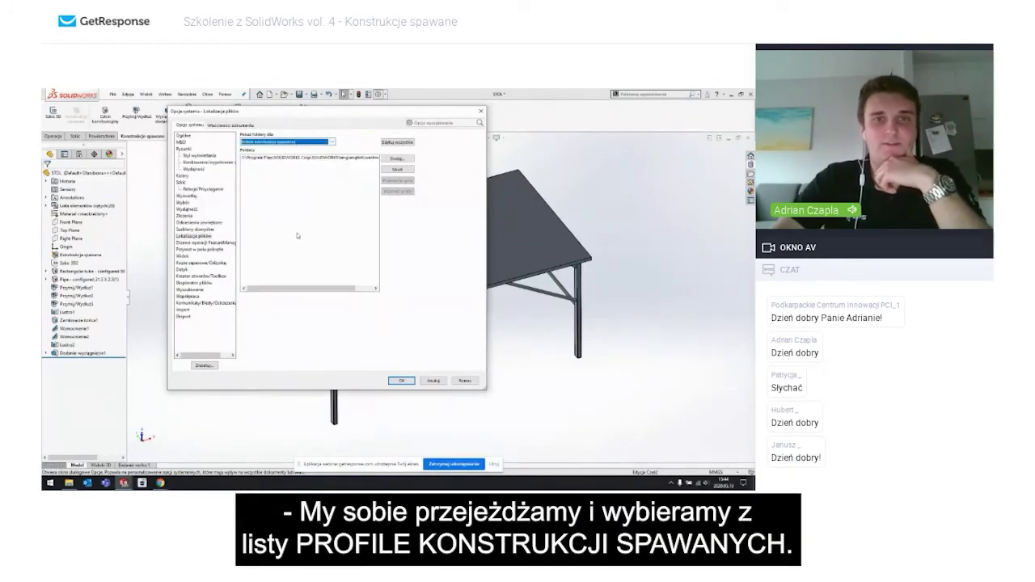
{"action": "left_click", "coordinate": [307, 161]}
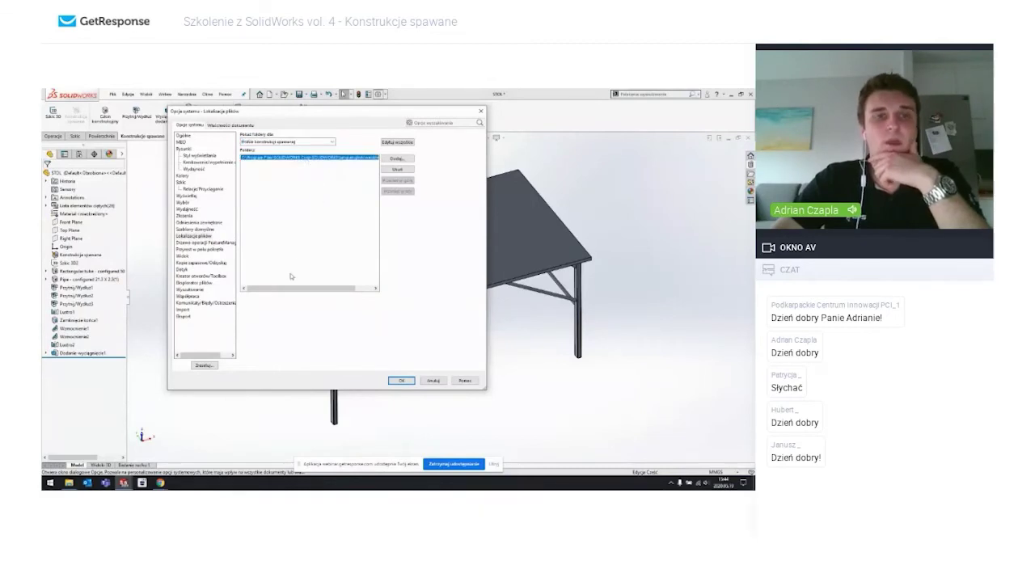
{"action": "mouse_move", "coordinate": [291, 290]}
{"action": "left_mouse_down"}
{"action": "mouse_move", "coordinate": [308, 292]}
{"action": "mouse_move", "coordinate": [264, 296]}
{"action": "mouse_move", "coordinate": [338, 291]}
{"action": "left_mouse_up"}
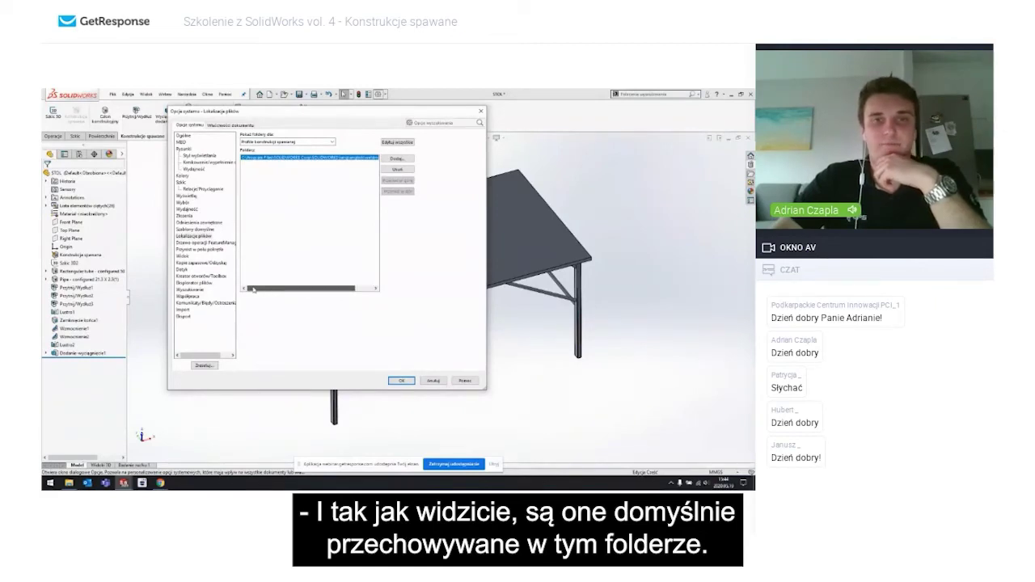
{"action": "left_click_drag", "start_coordinate": [254, 290], "coordinate": [270, 289]}
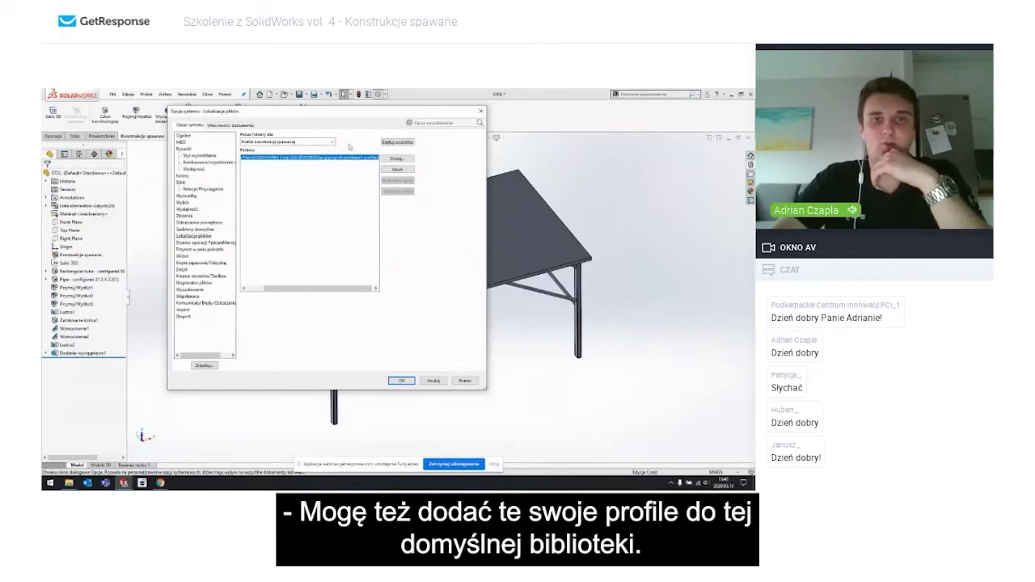
Step: Start Extract All on the DIN.zip archive and browse for a different destination
{"action": "left_click", "coordinate": [71, 483]}
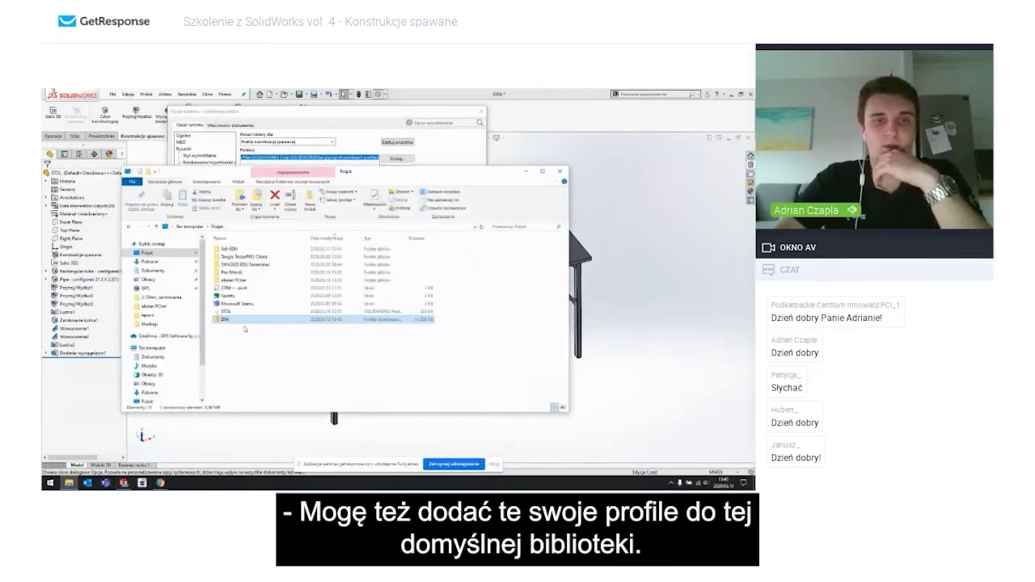
{"action": "right_click", "coordinate": [240, 323]}
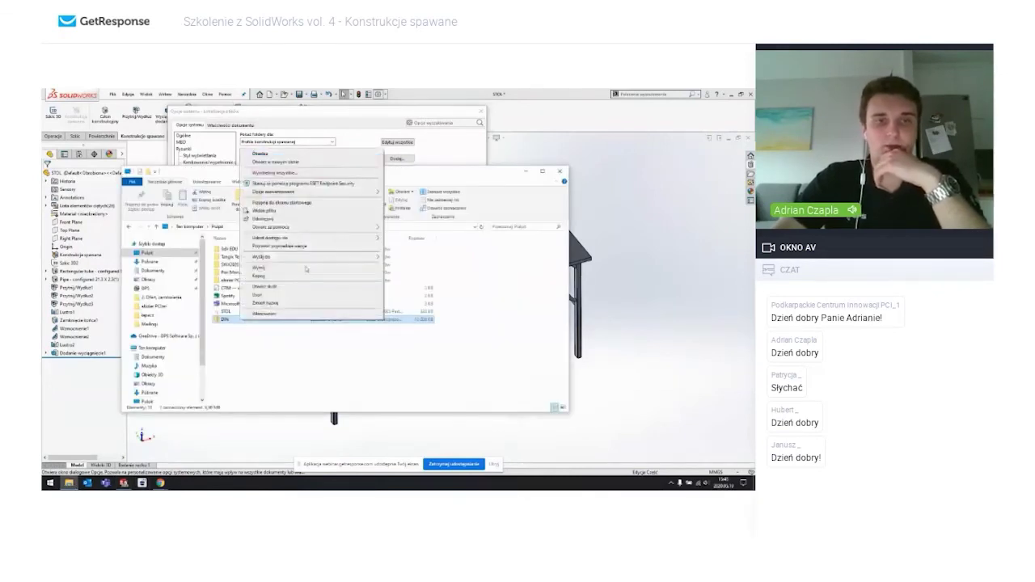
{"action": "left_click", "coordinate": [333, 172]}
{"action": "left_click", "coordinate": [478, 254]}
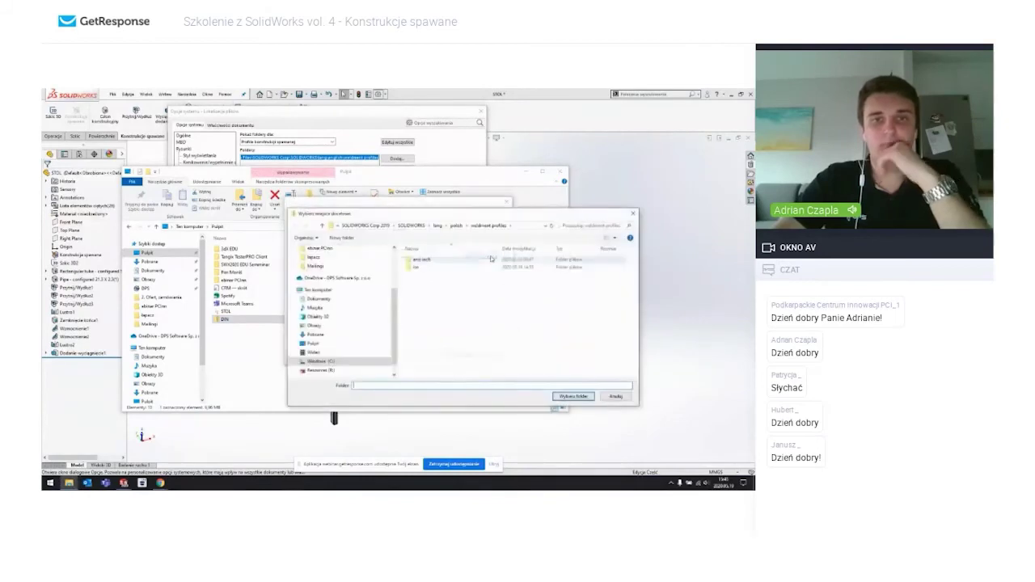
{"action": "scroll", "coordinate": [349, 279], "scroll_direction": "up", "scroll_amount": 3}
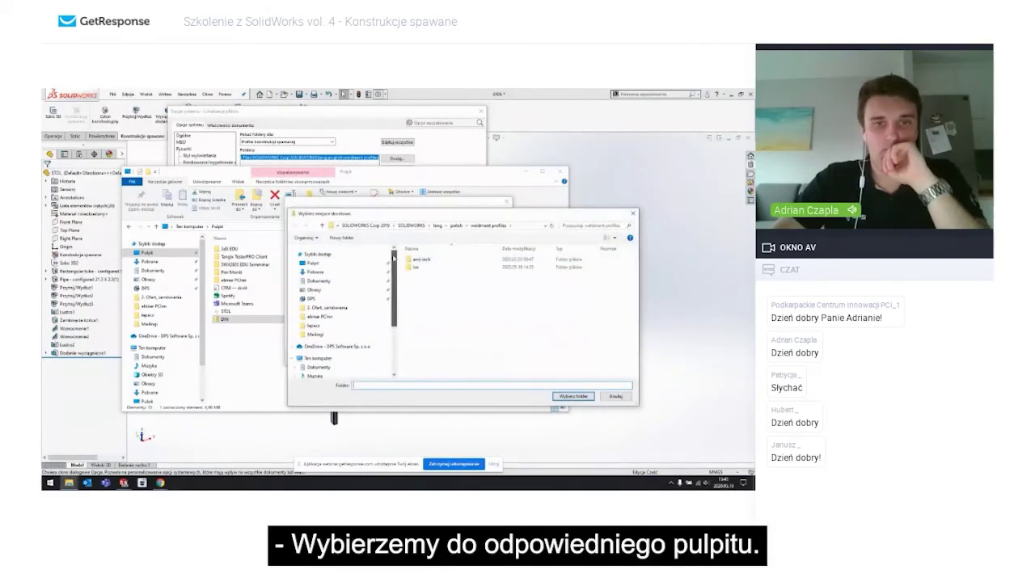
{"action": "left_click", "coordinate": [333, 290]}
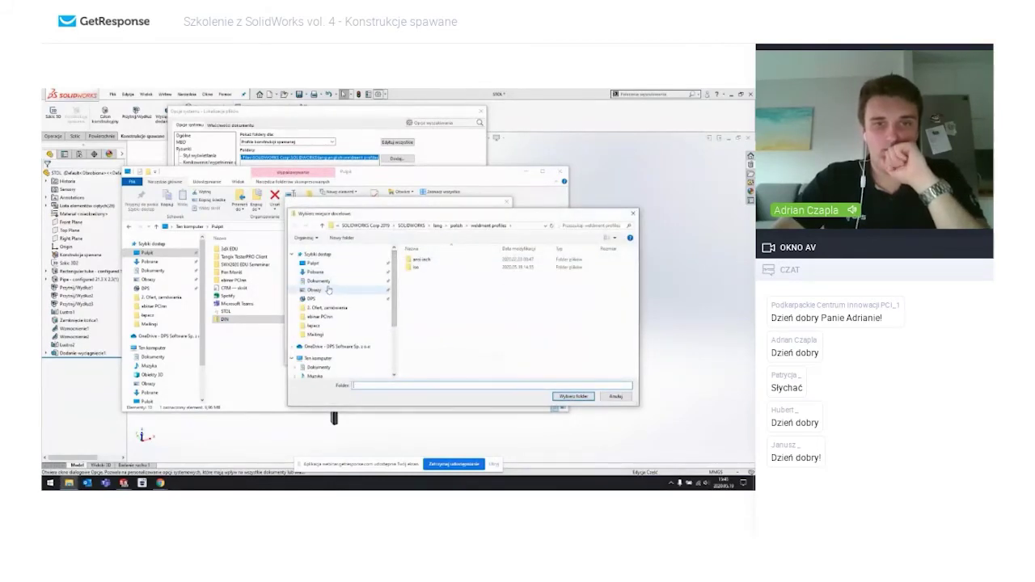
{"action": "left_click", "coordinate": [317, 357]}
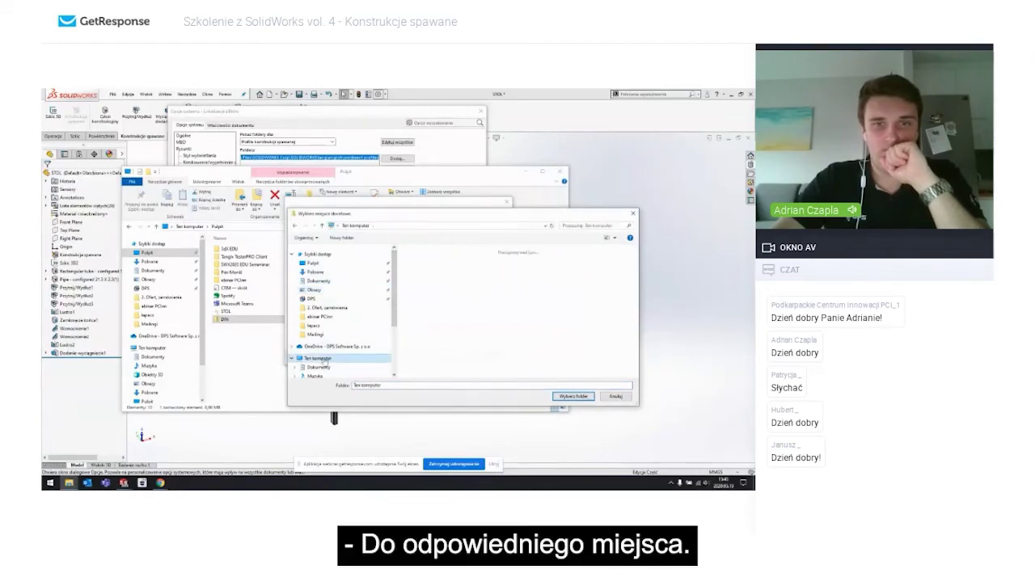
Step: Extract DIN into ...\SOLIDWORKS\lang\polish\weldment profiles, granting administrator permission
{"action": "double_click", "coordinate": [448, 354]}
{"action": "double_click", "coordinate": [447, 321]}
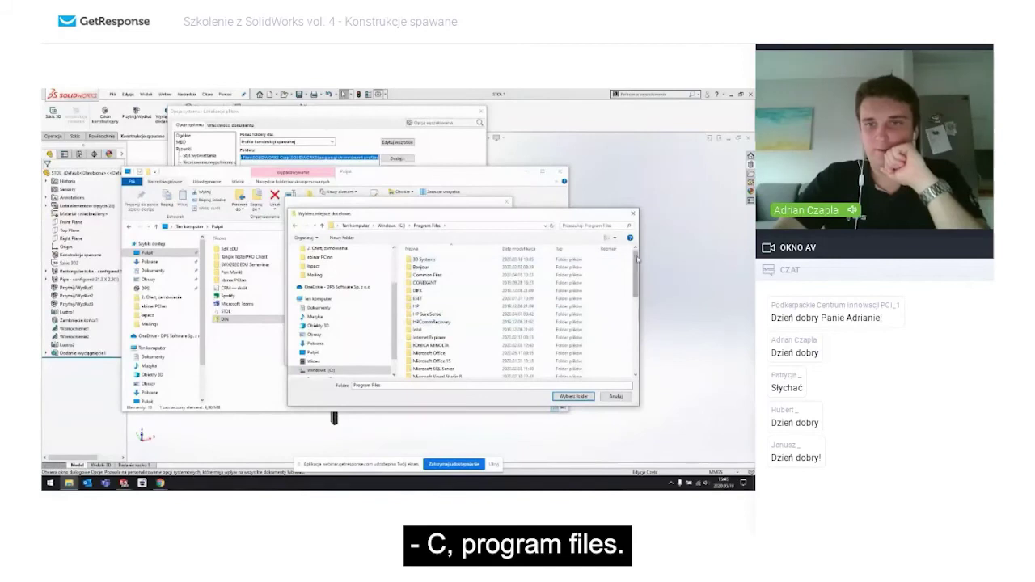
{"action": "left_click_drag", "start_coordinate": [635, 273], "coordinate": [636, 323]}
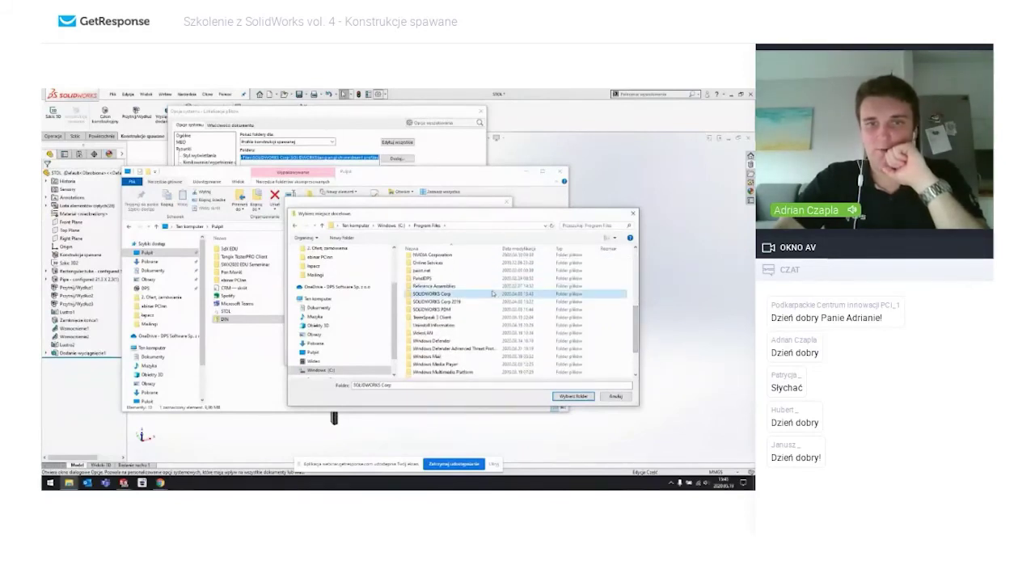
{"action": "double_click", "coordinate": [440, 294]}
{"action": "double_click", "coordinate": [453, 266]}
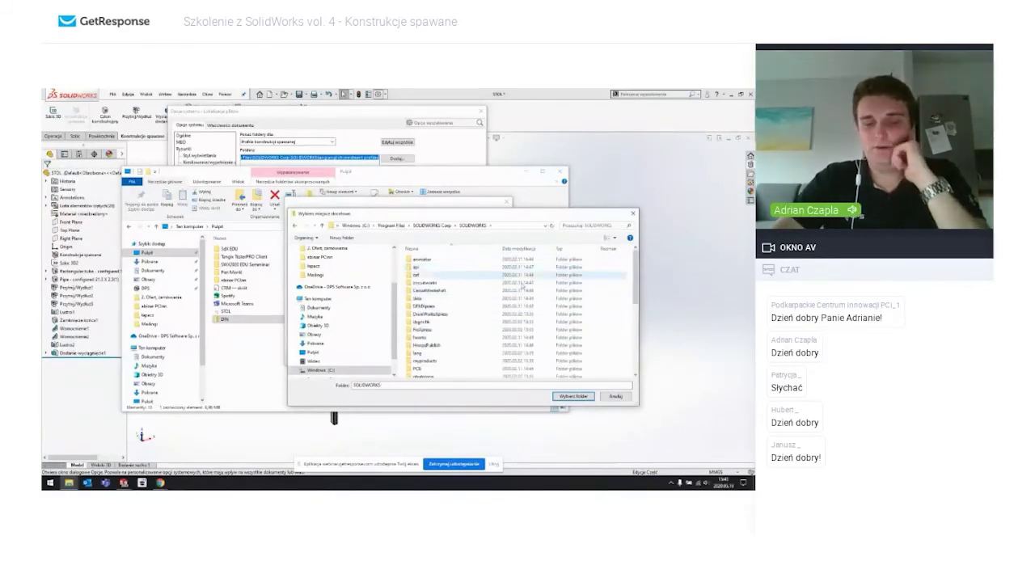
{"action": "left_click_drag", "start_coordinate": [637, 279], "coordinate": [636, 318]}
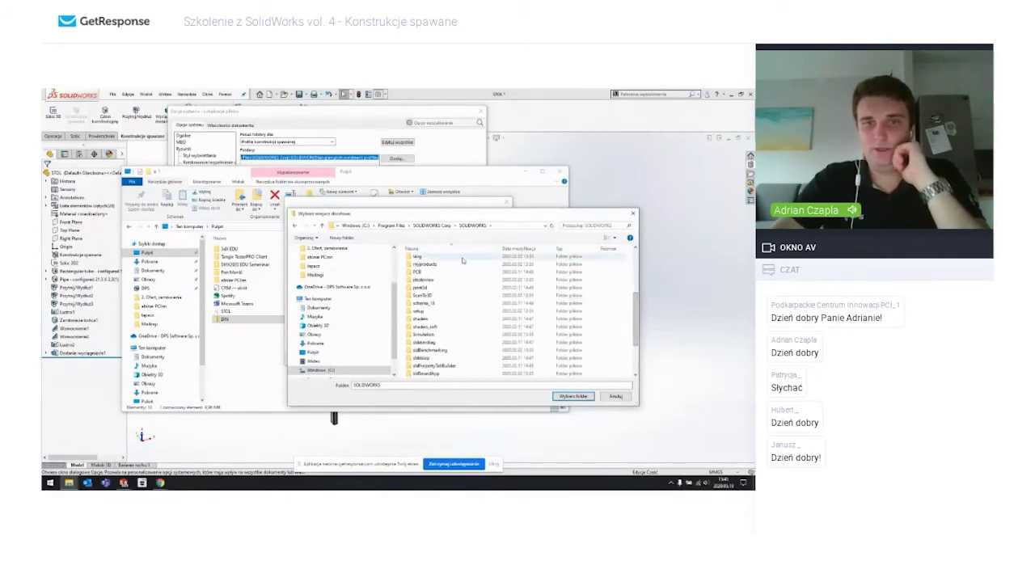
{"action": "double_click", "coordinate": [463, 257]}
{"action": "double_click", "coordinate": [419, 267]}
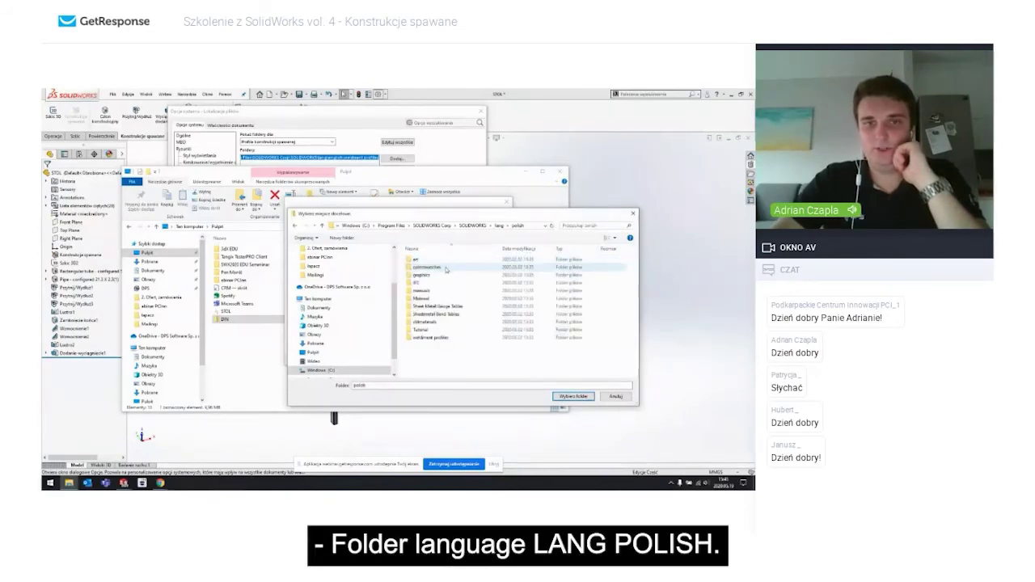
{"action": "double_click", "coordinate": [440, 338]}
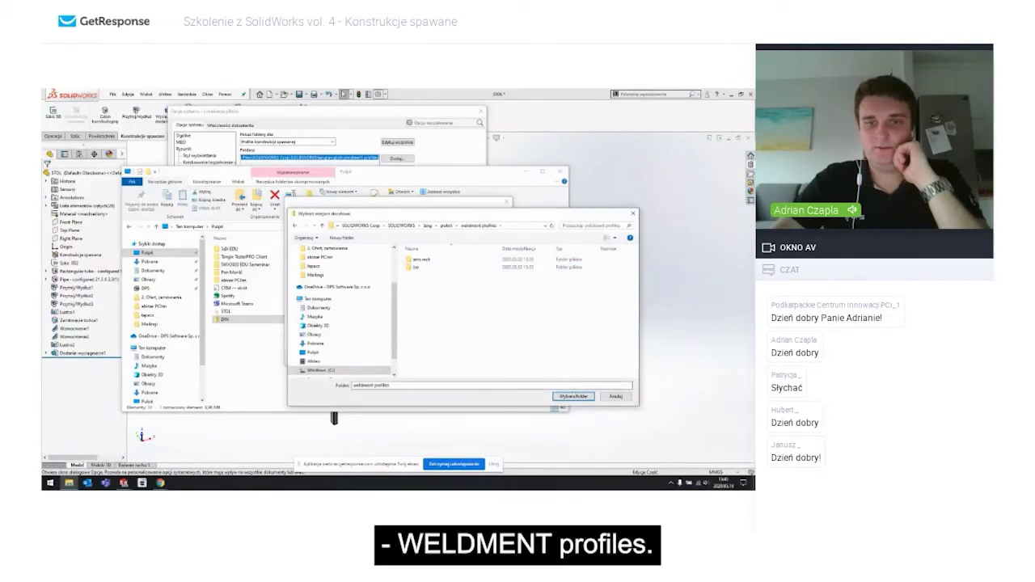
{"action": "left_click", "coordinate": [588, 397]}
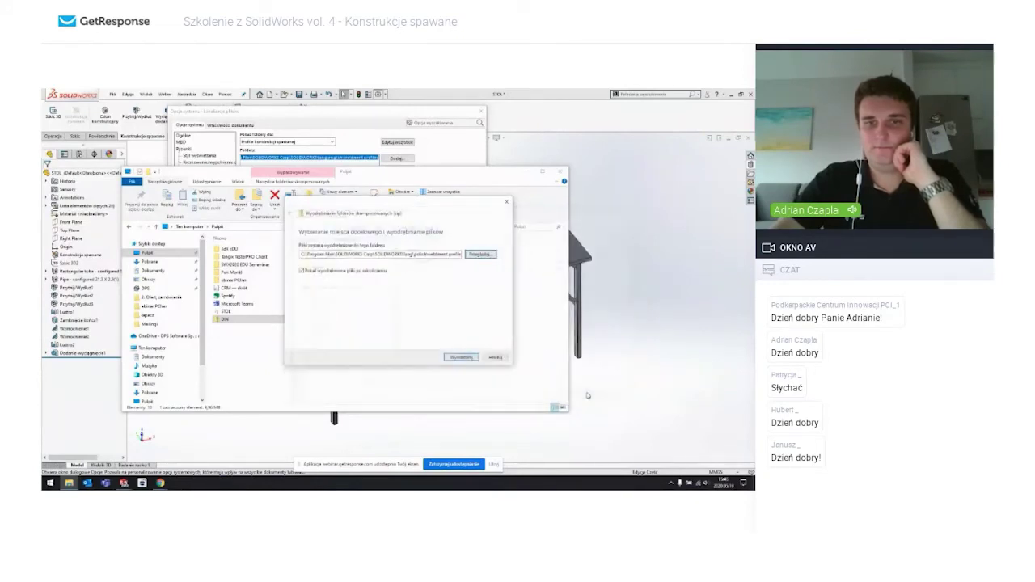
{"action": "left_click", "coordinate": [467, 357]}
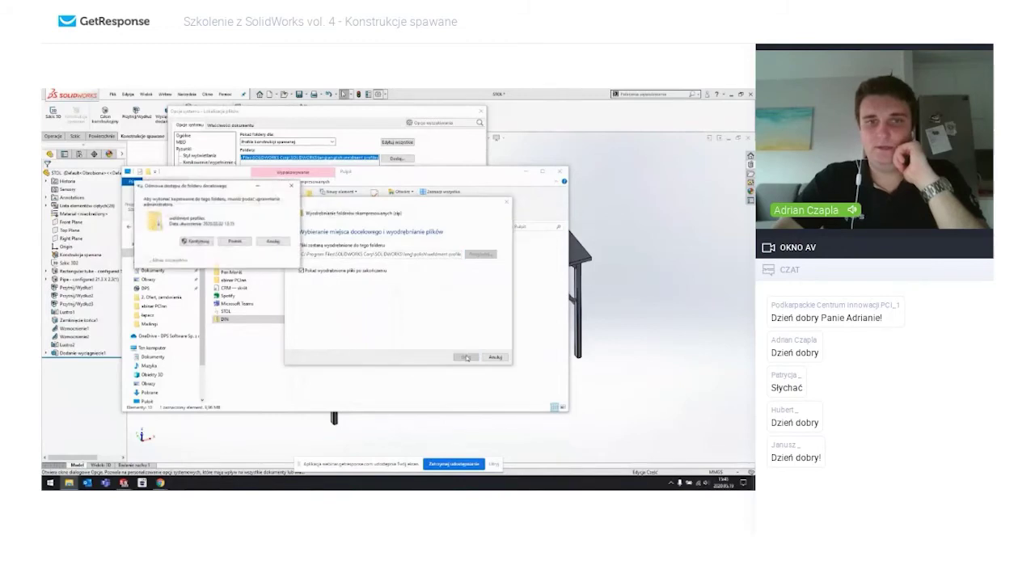
{"action": "left_click", "coordinate": [194, 241]}
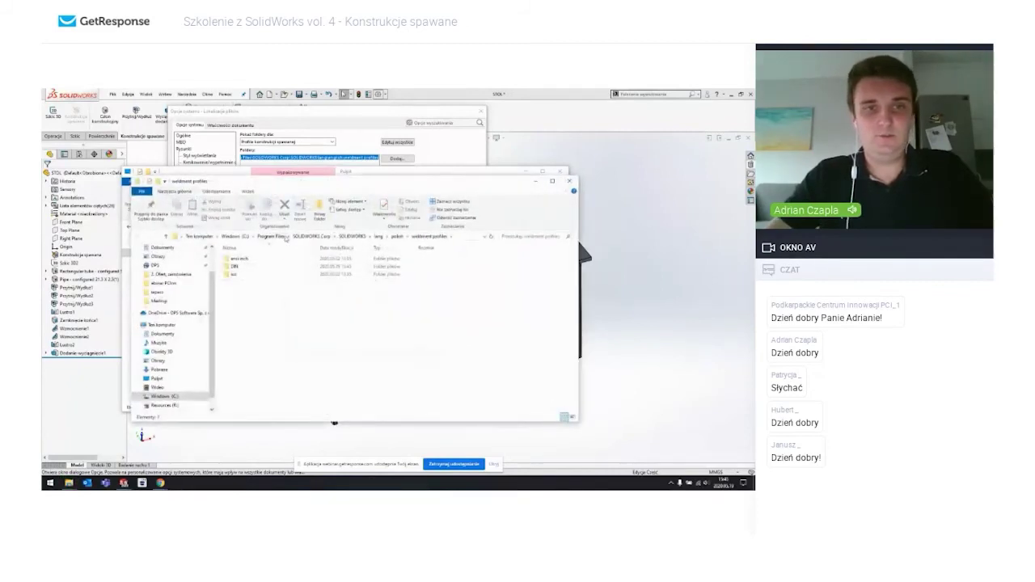
Step: Check the profile standards in Structural Member, then cancel the feature
{"action": "left_click", "coordinate": [566, 180]}
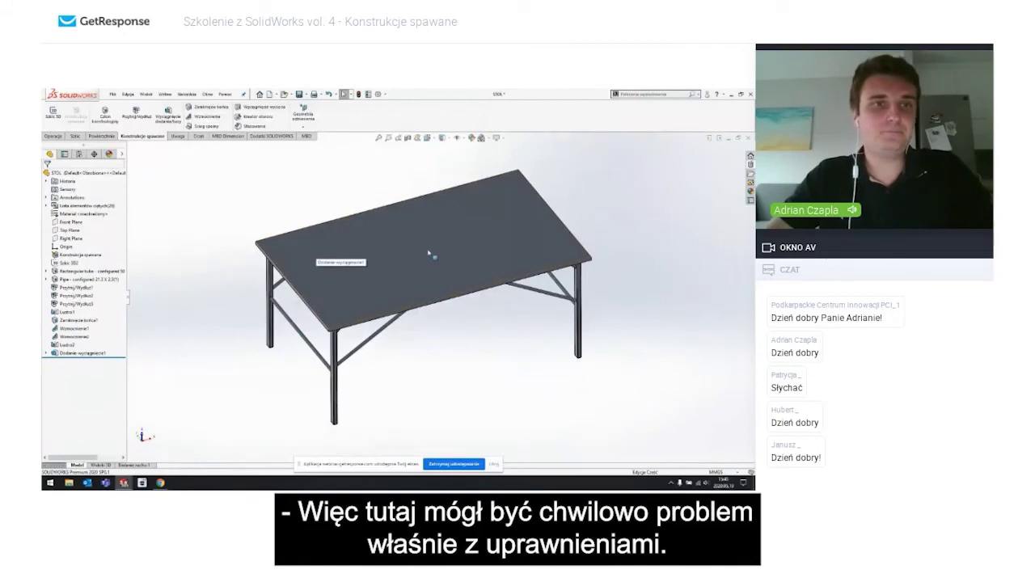
{"action": "left_click", "coordinate": [104, 113]}
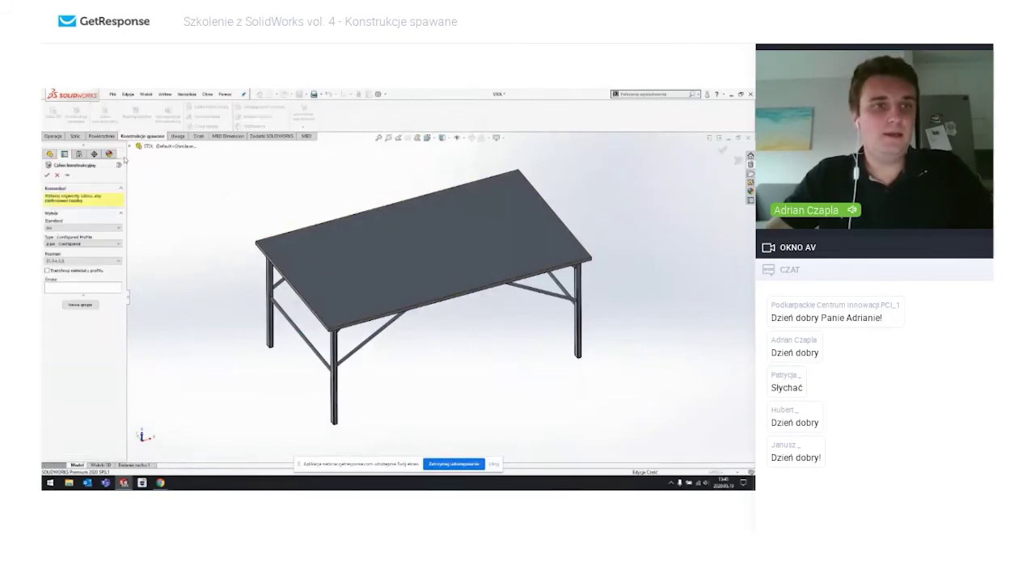
{"action": "left_click", "coordinate": [96, 228]}
{"action": "left_click", "coordinate": [96, 232]}
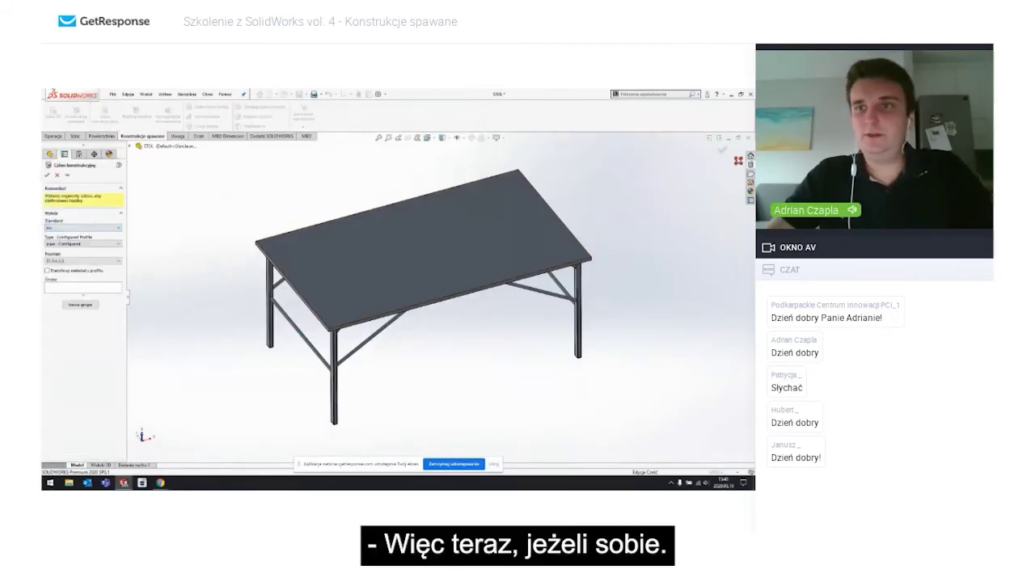
{"action": "key", "text": "Escape"}
Step: Close the STOL table document, answering the save prompt, and switch to the 3D STOL part
{"action": "key", "text": "ctrl+w"}
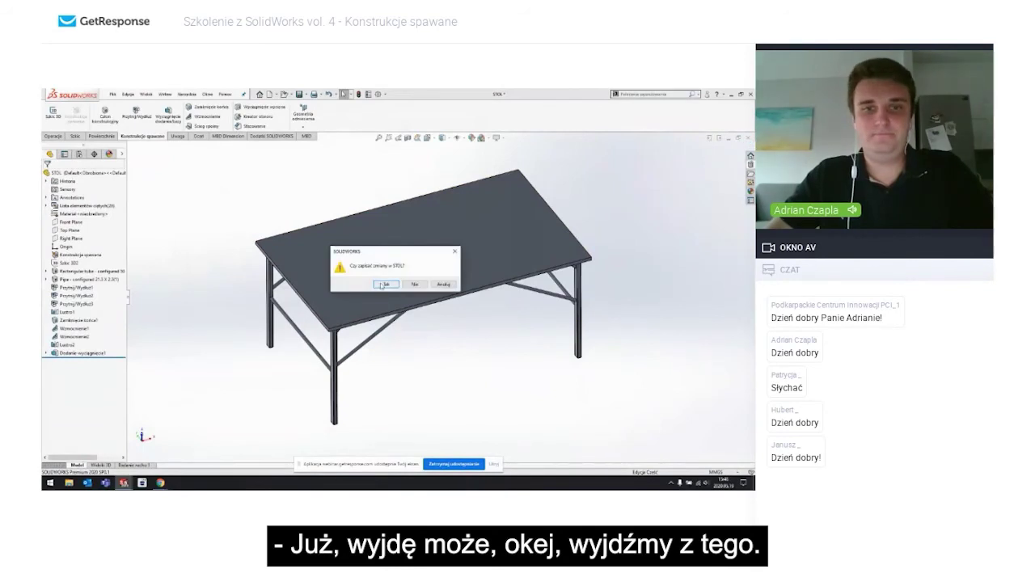
{"action": "left_click", "coordinate": [381, 285]}
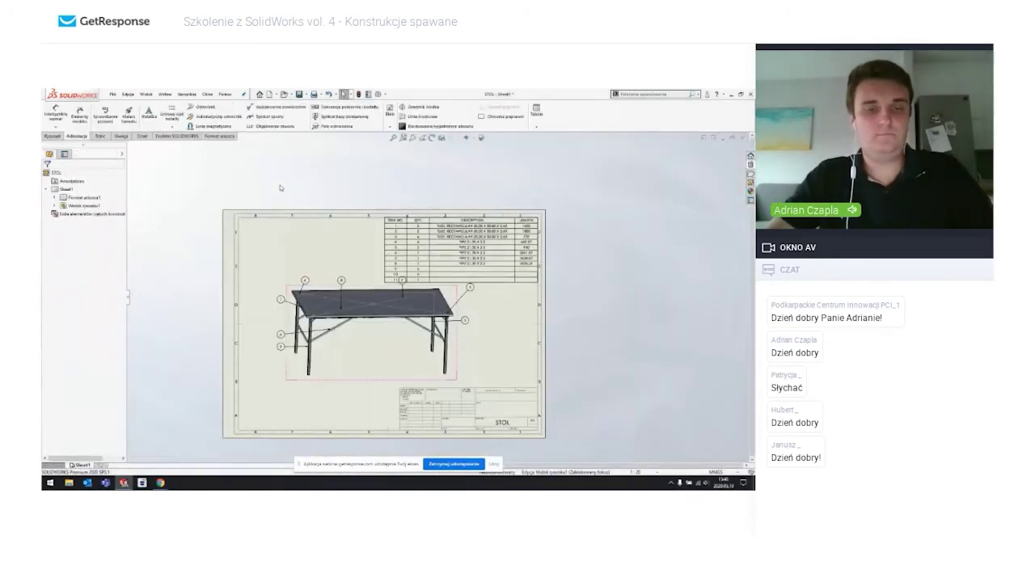
{"action": "key", "text": "r"}
{"action": "left_click", "coordinate": [222, 210]}
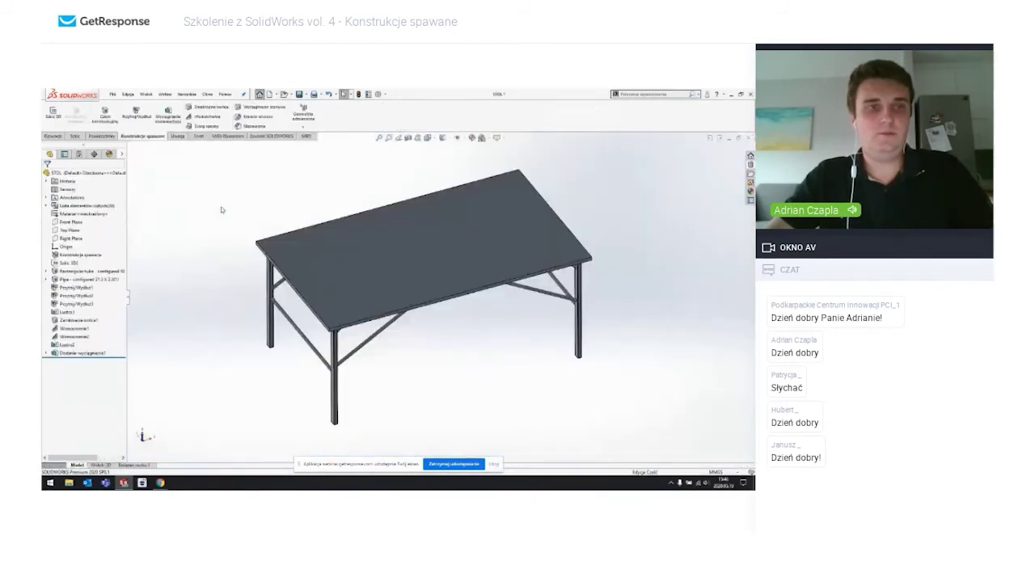
Step: Recheck the profile standards, cancel the structural member, and exit SOLIDWORKS
{"action": "left_click", "coordinate": [105, 116]}
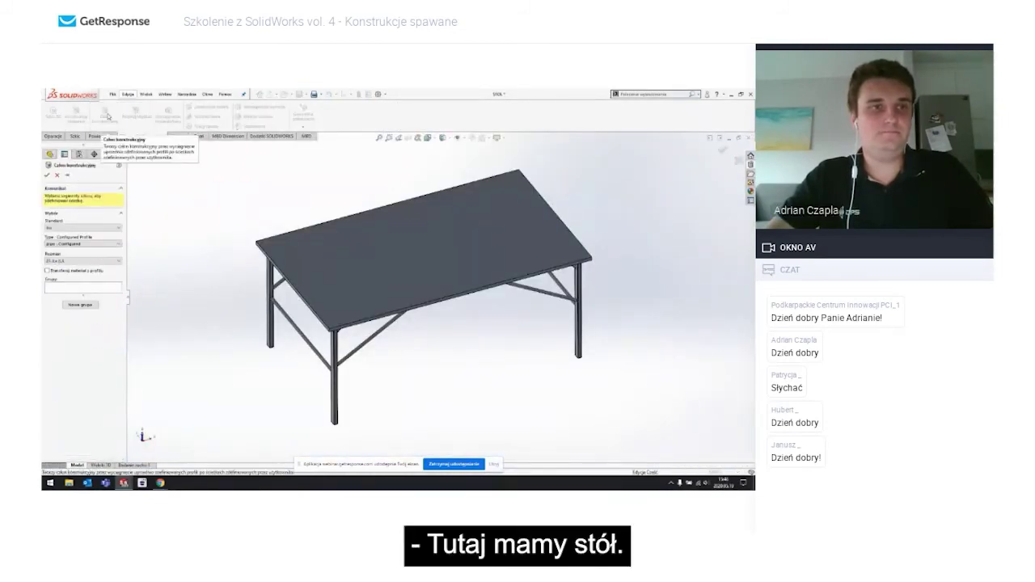
{"action": "left_click", "coordinate": [83, 227]}
{"action": "left_click", "coordinate": [81, 235]}
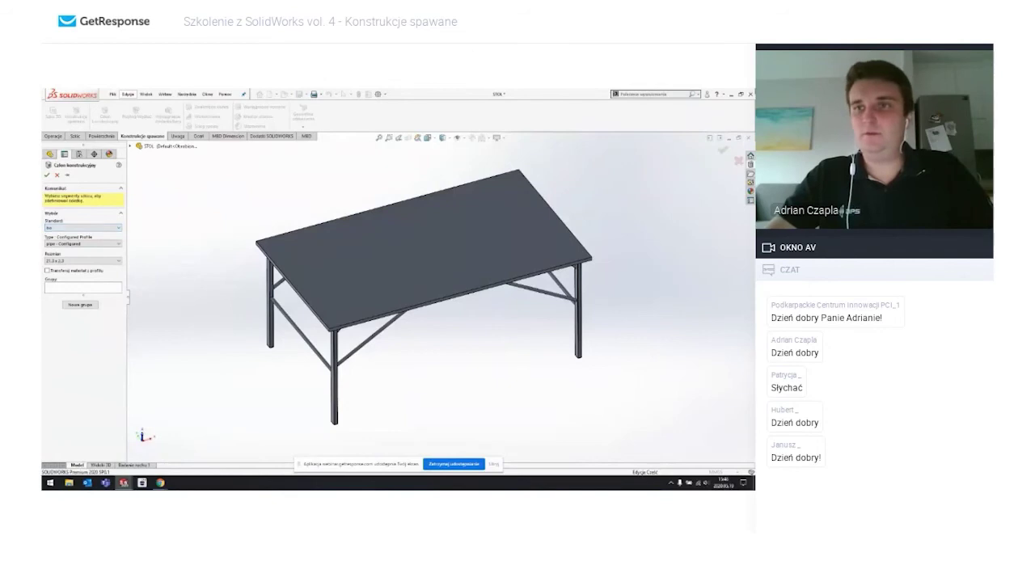
{"action": "left_click", "coordinate": [738, 161]}
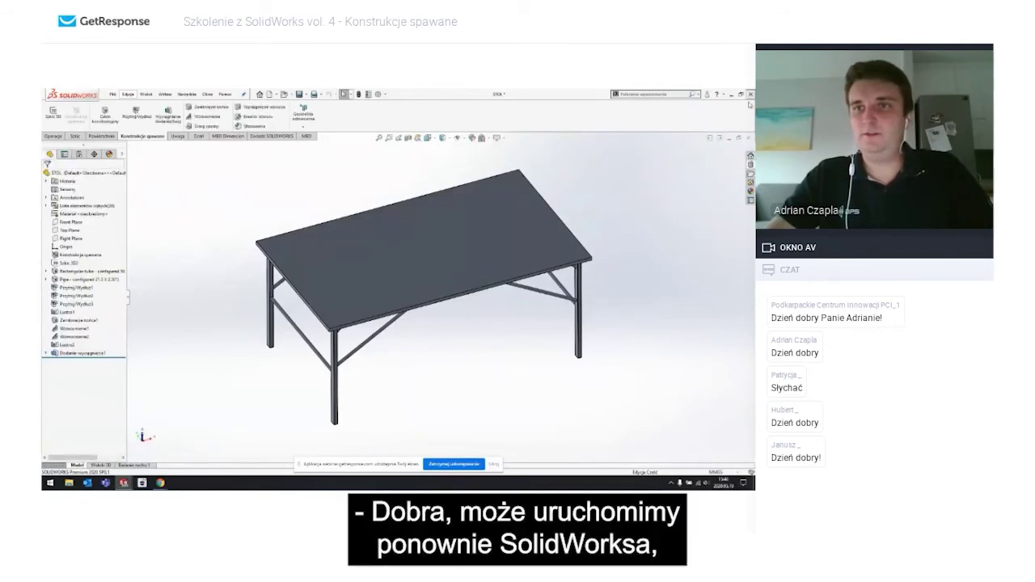
{"action": "left_click", "coordinate": [748, 95]}
{"action": "left_click", "coordinate": [207, 203]}
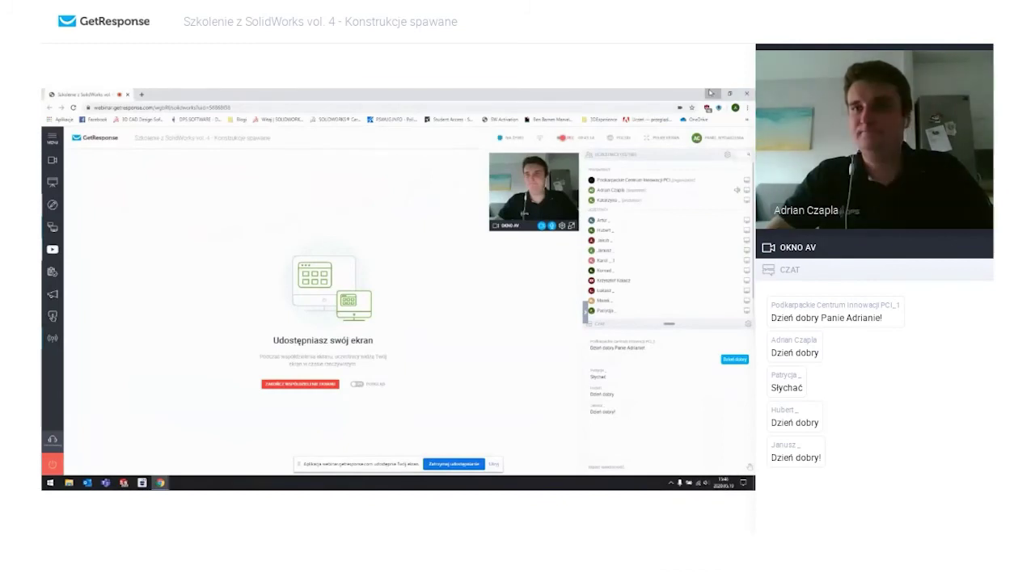
Step: Relaunch SOLIDWORKS 2020 from its desktop shortcut
{"action": "left_click", "coordinate": [710, 93]}
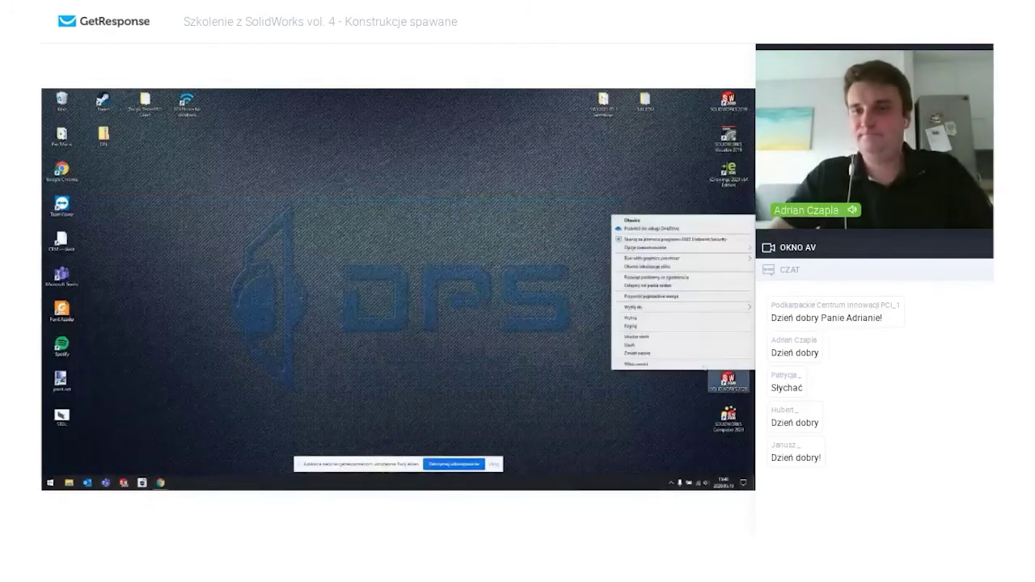
{"action": "right_click", "coordinate": [726, 374]}
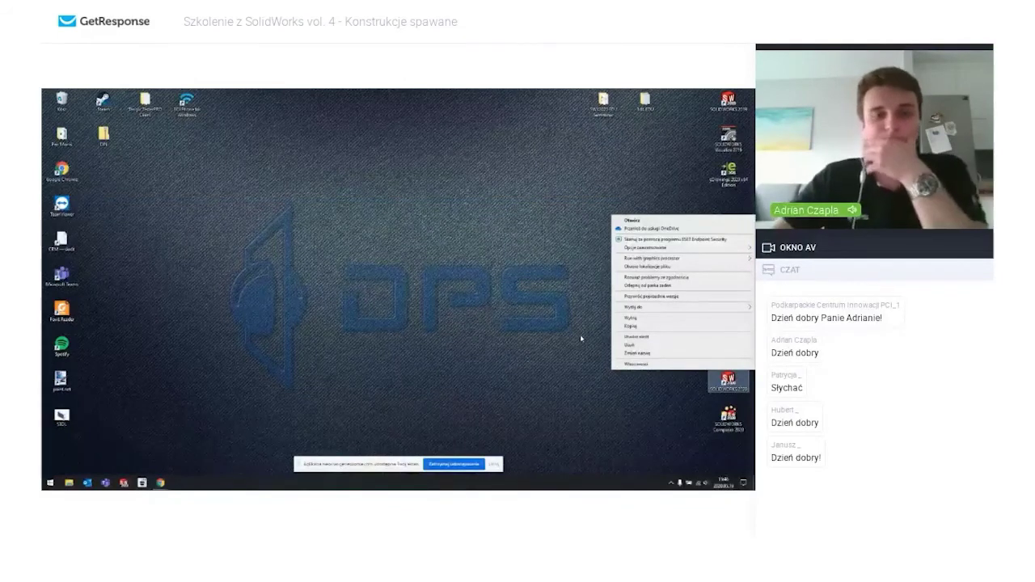
{"action": "key", "text": "Return"}
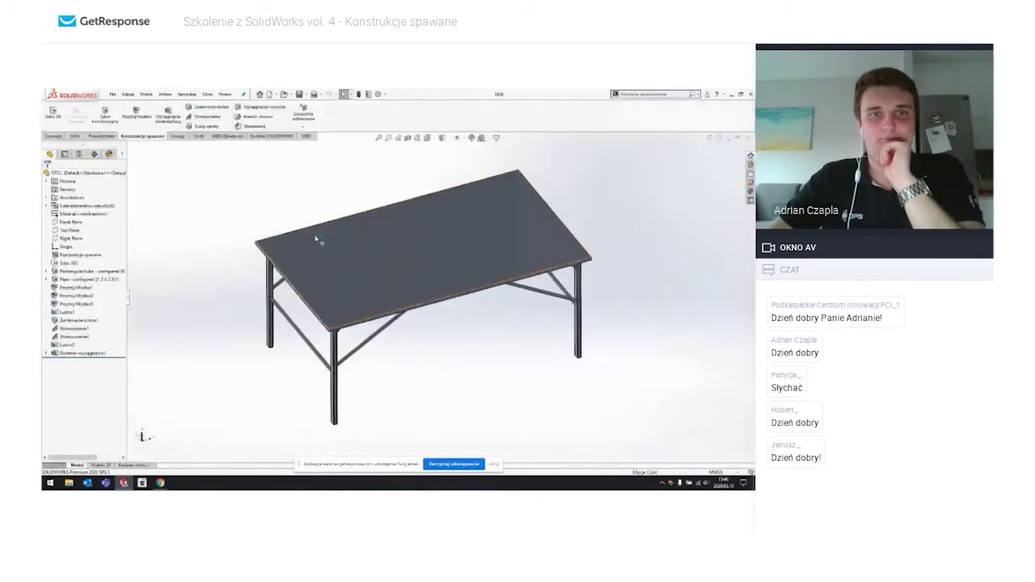
Step: Start a structural member on the STOL table, keeping the pipe profile type
{"action": "left_click", "coordinate": [104, 114]}
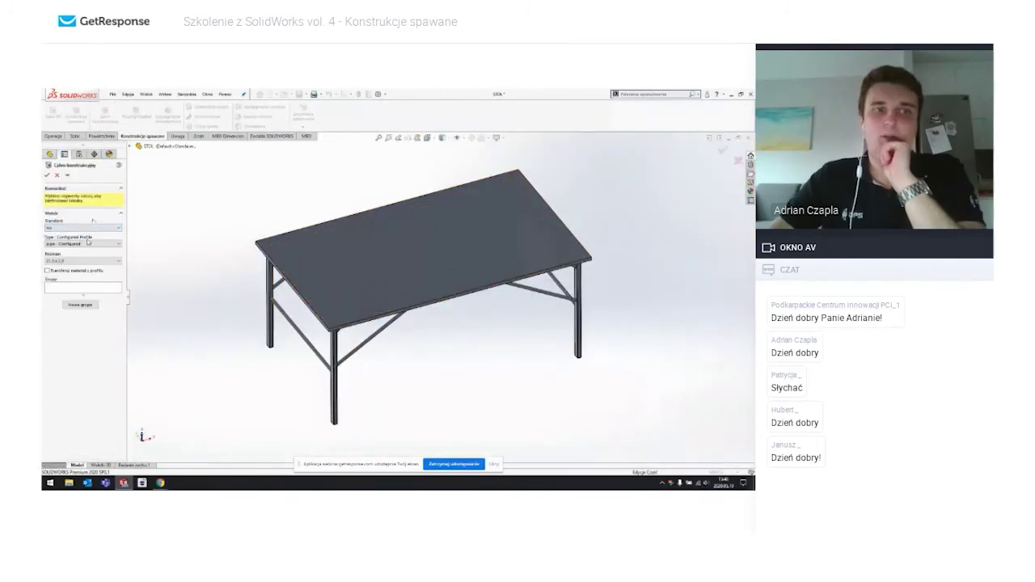
{"action": "left_click", "coordinate": [88, 243]}
{"action": "left_click", "coordinate": [81, 259]}
Step: Open C:\Program Files\SOLIDWORKS Corp\SOLIDWORKS\lang\polish\weldment profiles\DIN in File Explorer
{"action": "key", "text": "super+e"}
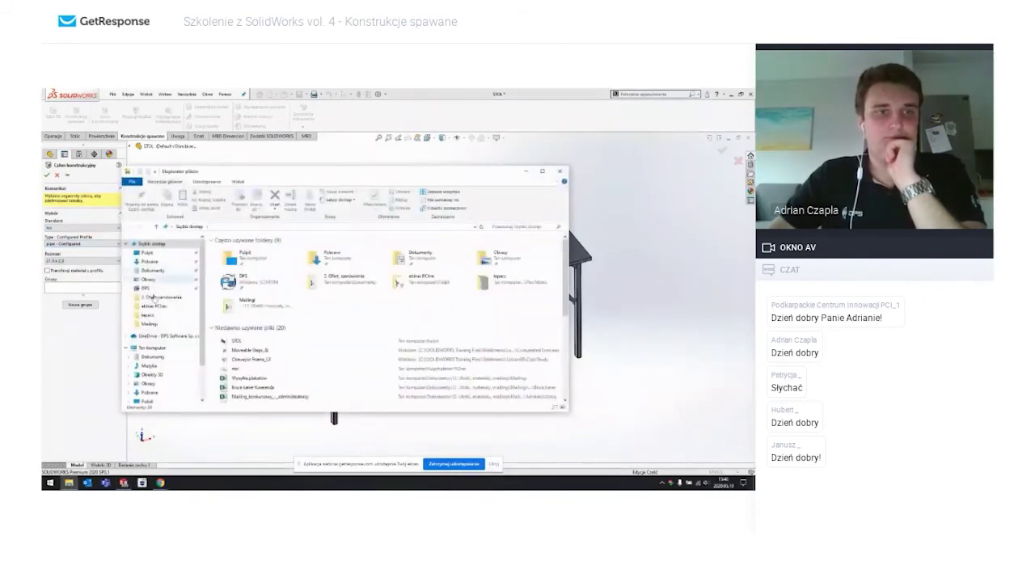
{"action": "scroll", "coordinate": [200, 303], "scroll_direction": "down", "scroll_amount": 2}
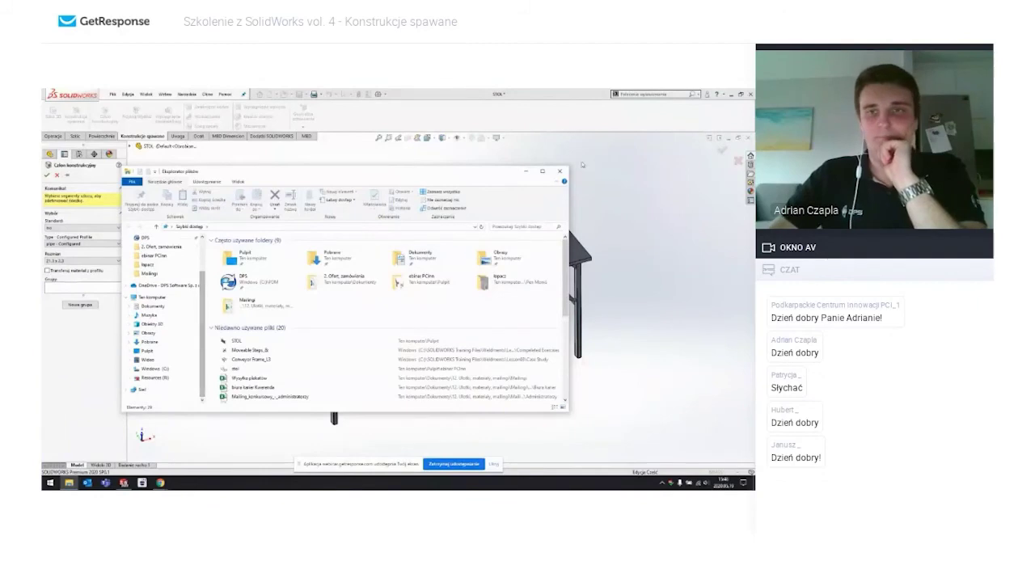
{"action": "left_click", "coordinate": [185, 370]}
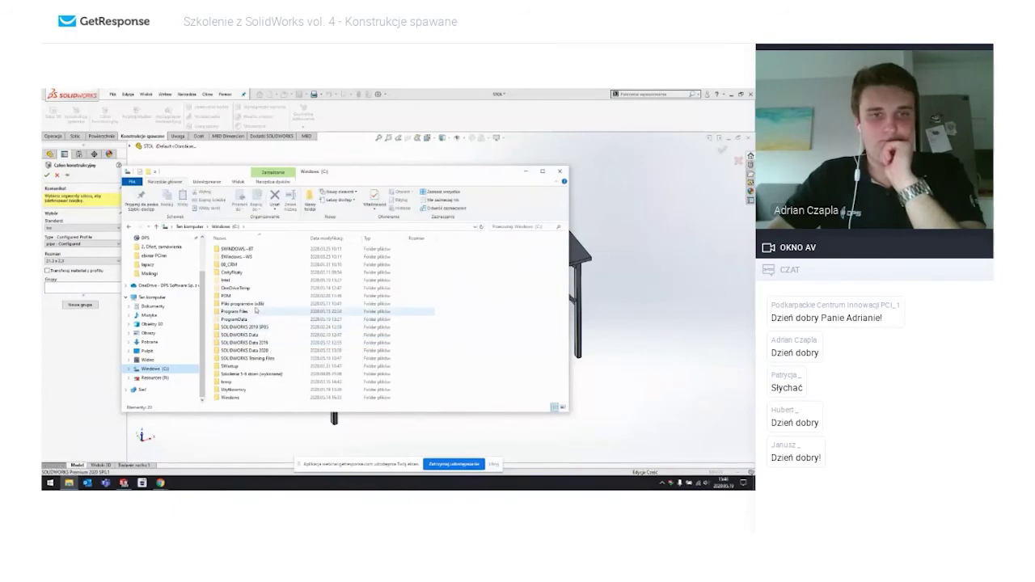
{"action": "double_click", "coordinate": [255, 310]}
{"action": "scroll", "coordinate": [259, 317], "scroll_direction": "down", "scroll_amount": 4}
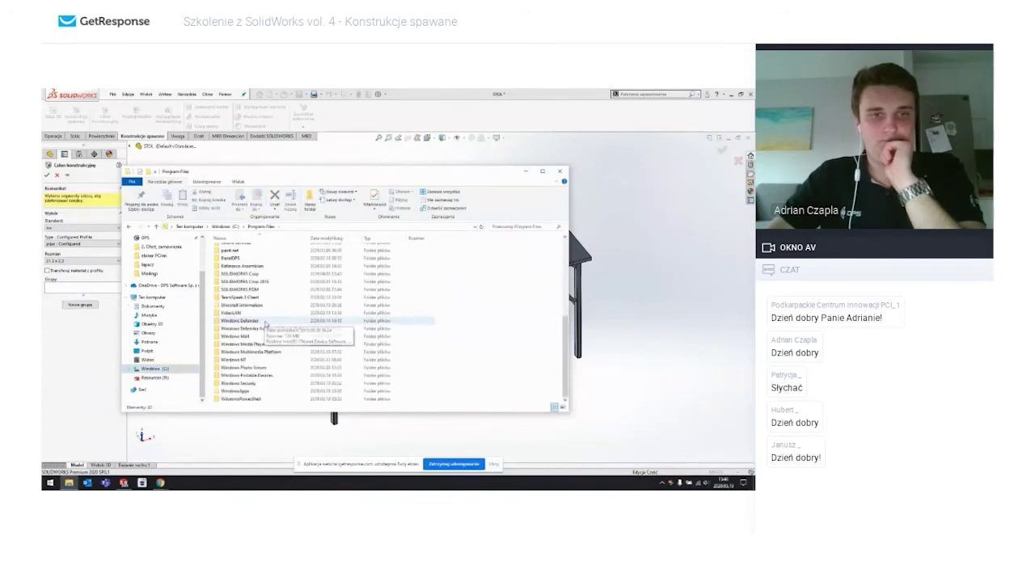
{"action": "double_click", "coordinate": [257, 273]}
{"action": "double_click", "coordinate": [259, 257]}
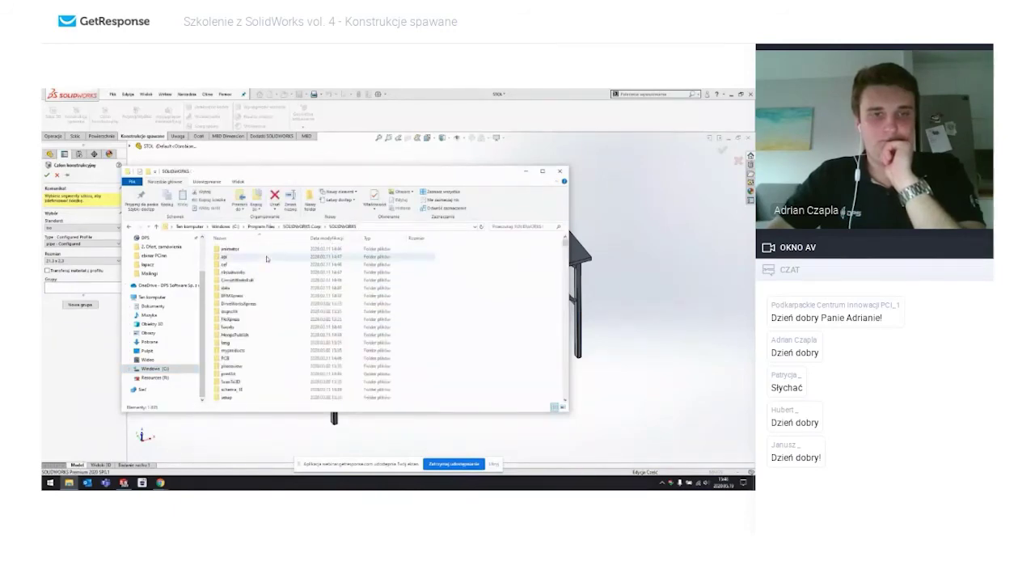
{"action": "double_click", "coordinate": [260, 343]}
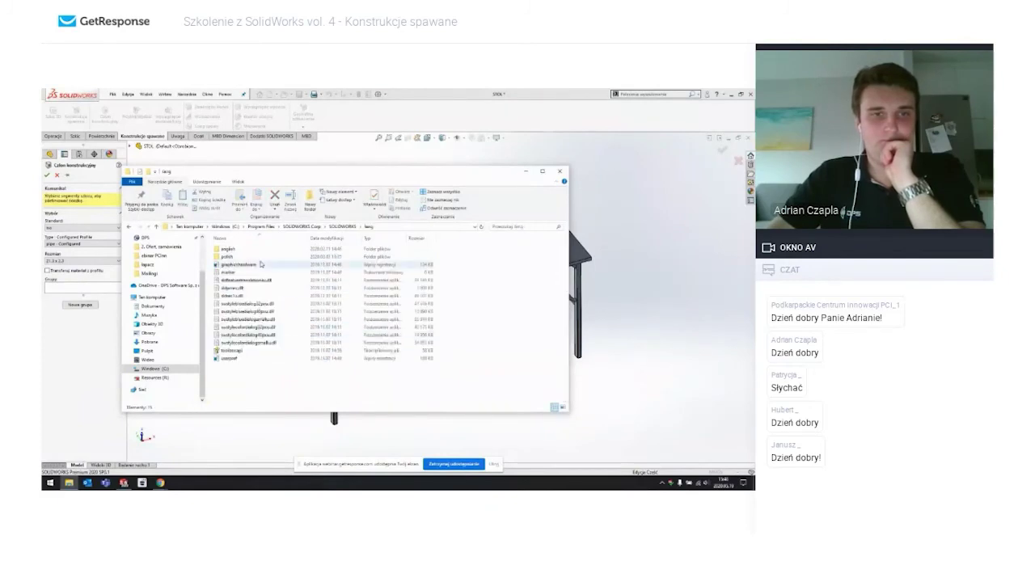
{"action": "double_click", "coordinate": [252, 257]}
{"action": "scroll", "coordinate": [278, 280], "scroll_direction": "down", "scroll_amount": 2}
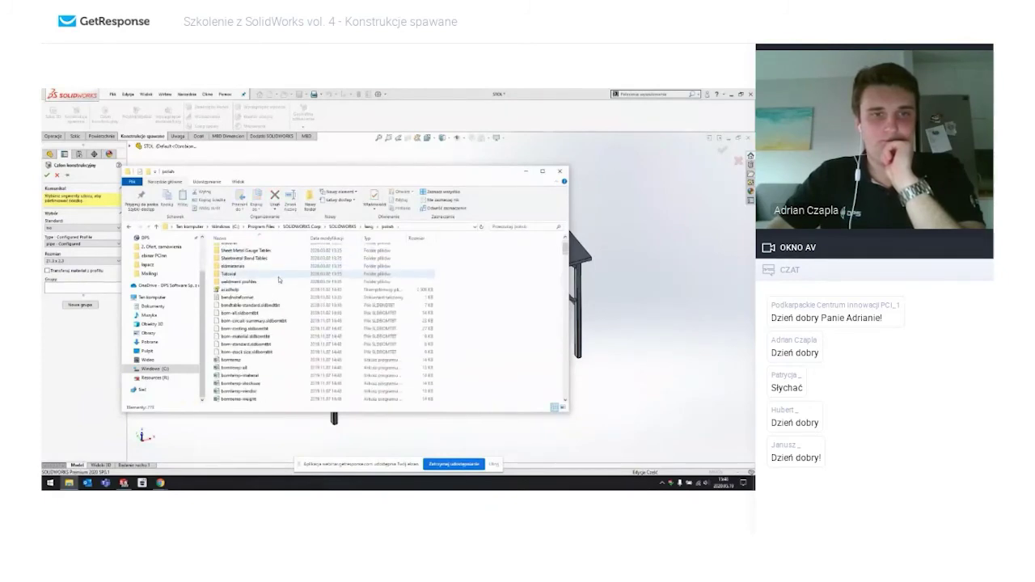
{"action": "double_click", "coordinate": [273, 280]}
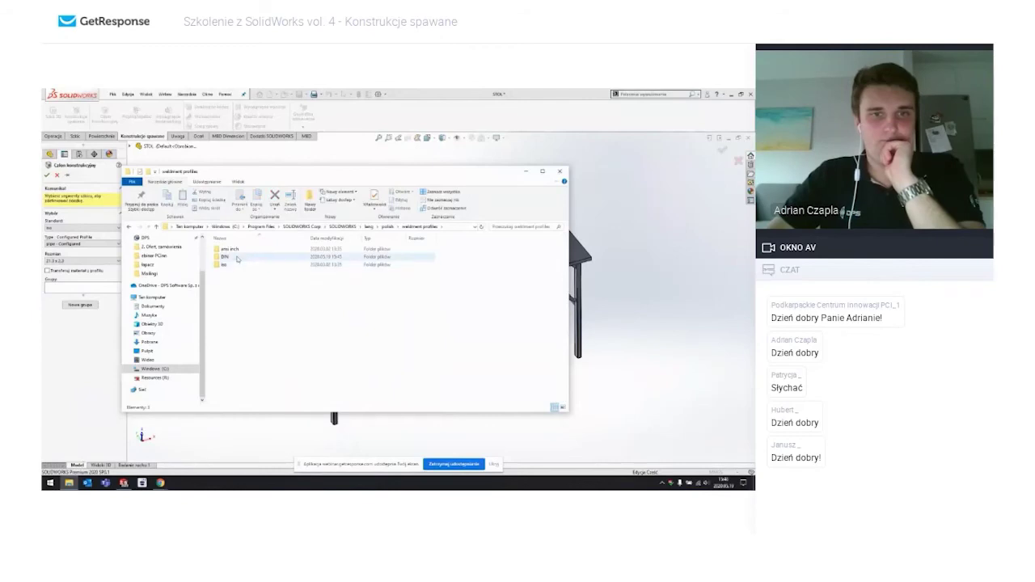
{"action": "left_click", "coordinate": [237, 259]}
{"action": "double_click", "coordinate": [235, 257]}
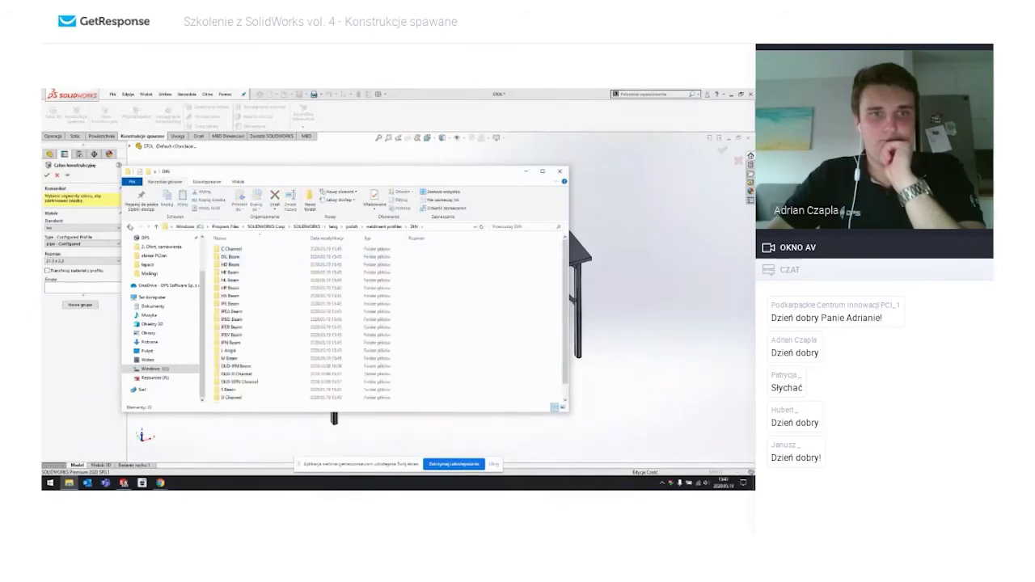
Step: Go back up to the SOLIDWORKS program folder
{"action": "key", "text": "BackSpace"}
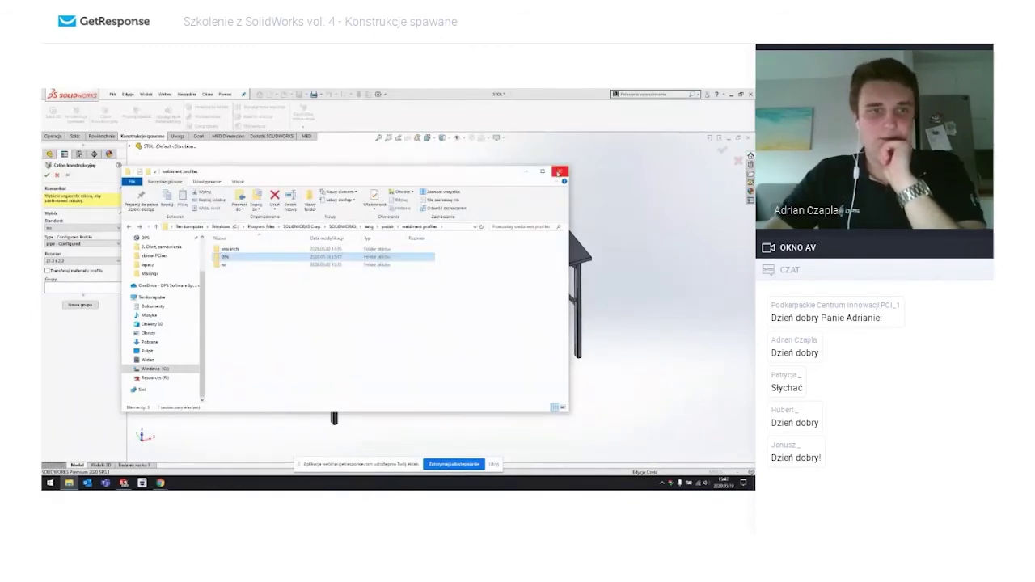
{"action": "key", "text": "BackSpace"}
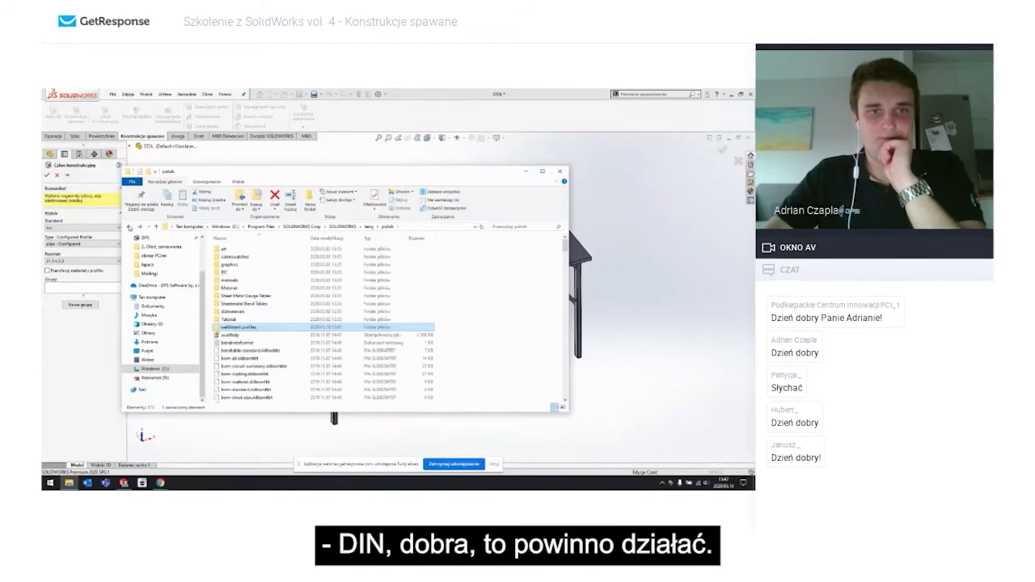
{"action": "left_click", "coordinate": [127, 228]}
{"action": "left_click", "coordinate": [127, 227]}
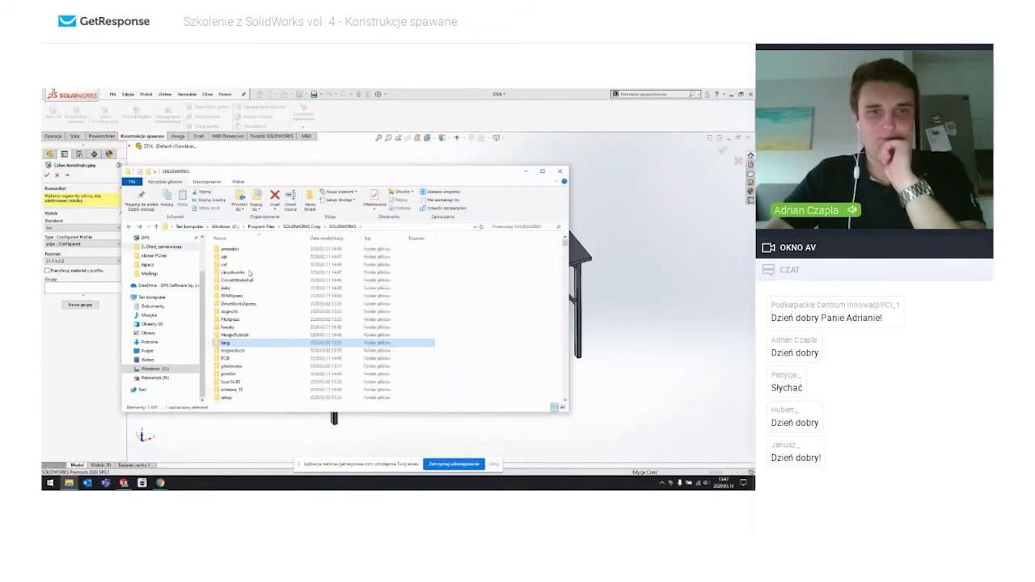
{"action": "key", "text": "Down"}
{"action": "key", "text": "Down"}
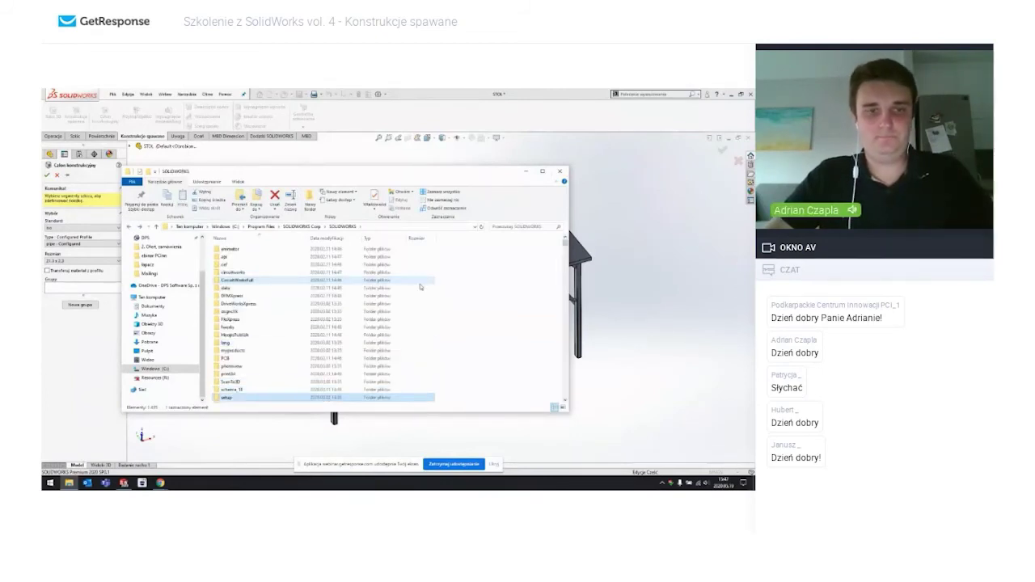
{"action": "key", "text": "Down"}
{"action": "key", "text": "Down"}
{"action": "left_click_drag", "start_coordinate": [564, 244], "coordinate": [564, 378]}
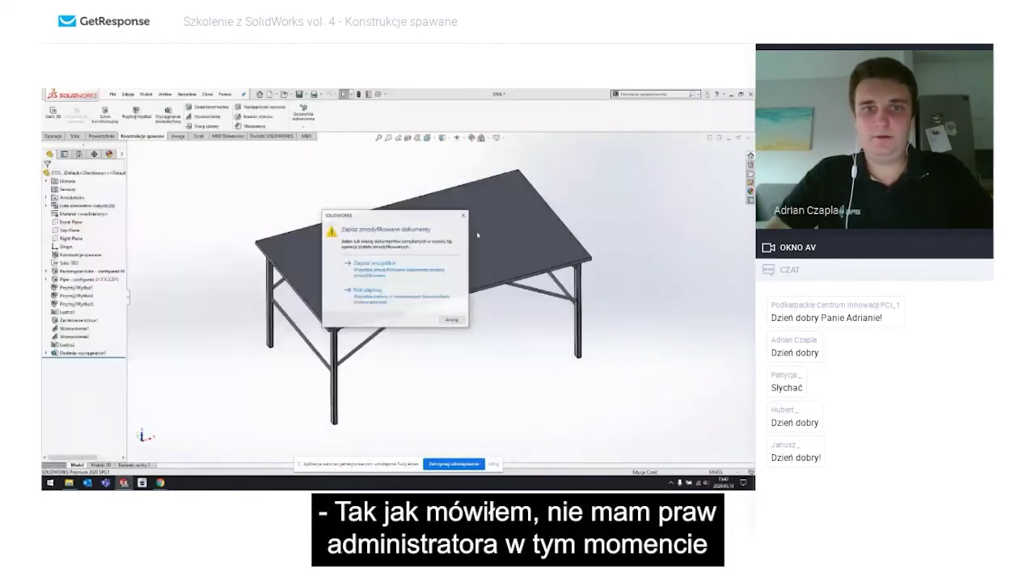
{"action": "left_click", "coordinate": [417, 275]}
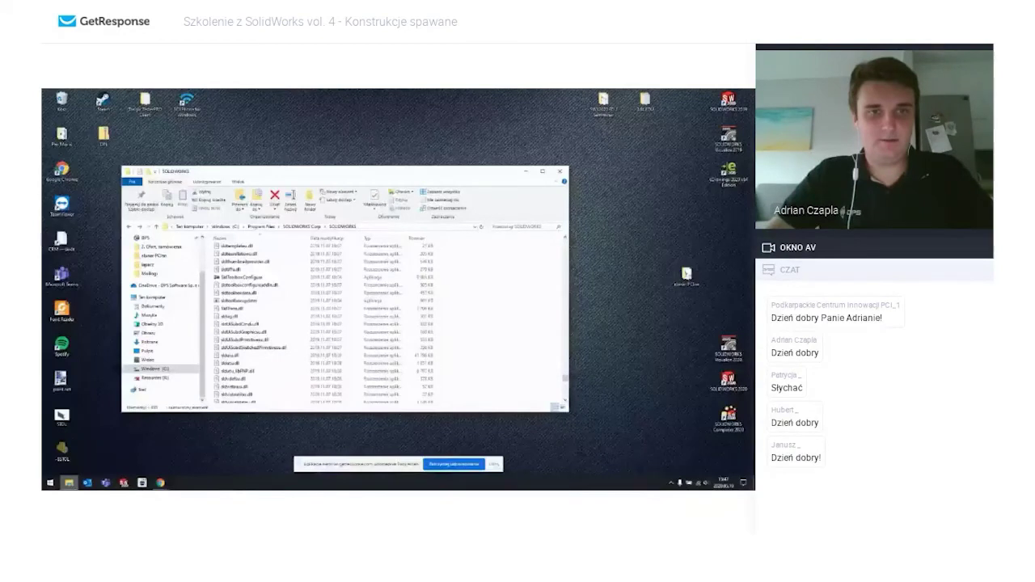
{"action": "scroll", "coordinate": [397, 311], "scroll_direction": "down", "scroll_amount": 5}
{"action": "left_click", "coordinate": [397, 311]}
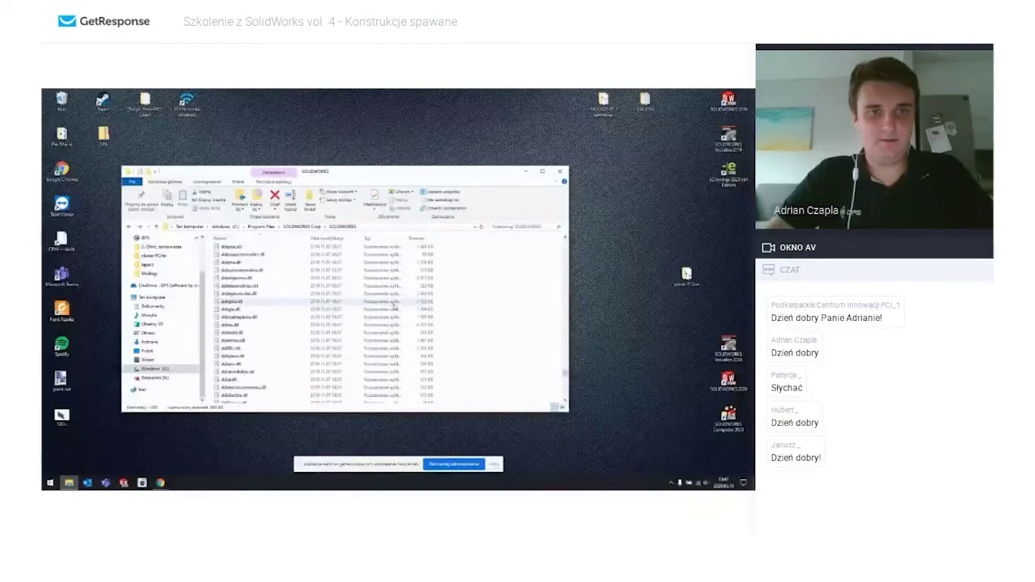
{"action": "scroll", "coordinate": [397, 310], "scroll_direction": "down", "scroll_amount": 2}
{"action": "scroll", "coordinate": [398, 310], "scroll_direction": "down", "scroll_amount": 2}
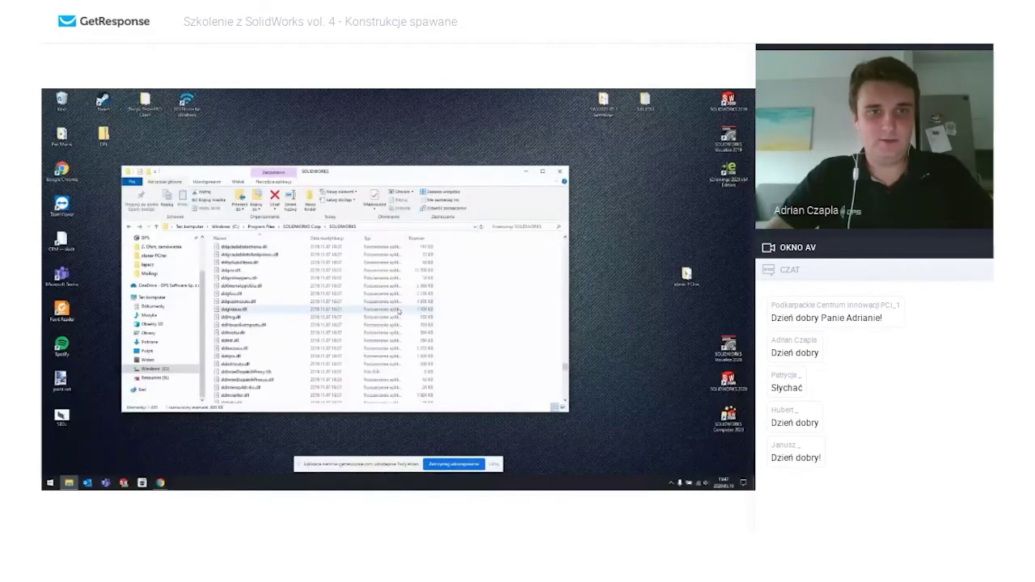
{"action": "scroll", "coordinate": [398, 311], "scroll_direction": "down", "scroll_amount": 2}
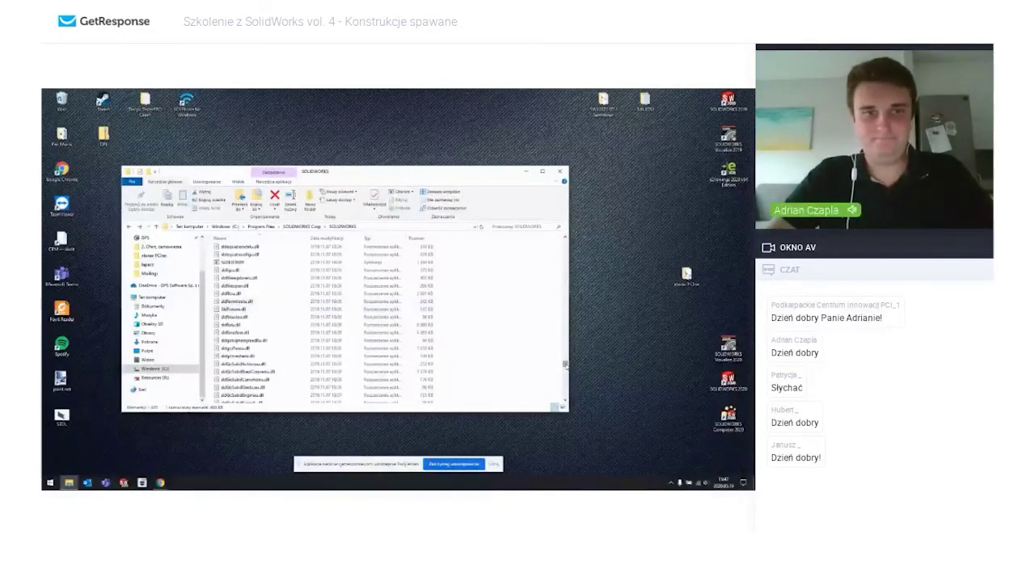
{"action": "scroll", "coordinate": [564, 365], "scroll_direction": "down", "scroll_amount": 3}
{"action": "scroll", "coordinate": [564, 365], "scroll_direction": "up", "scroll_amount": 3}
{"action": "scroll", "coordinate": [564, 365], "scroll_direction": "up", "scroll_amount": 3}
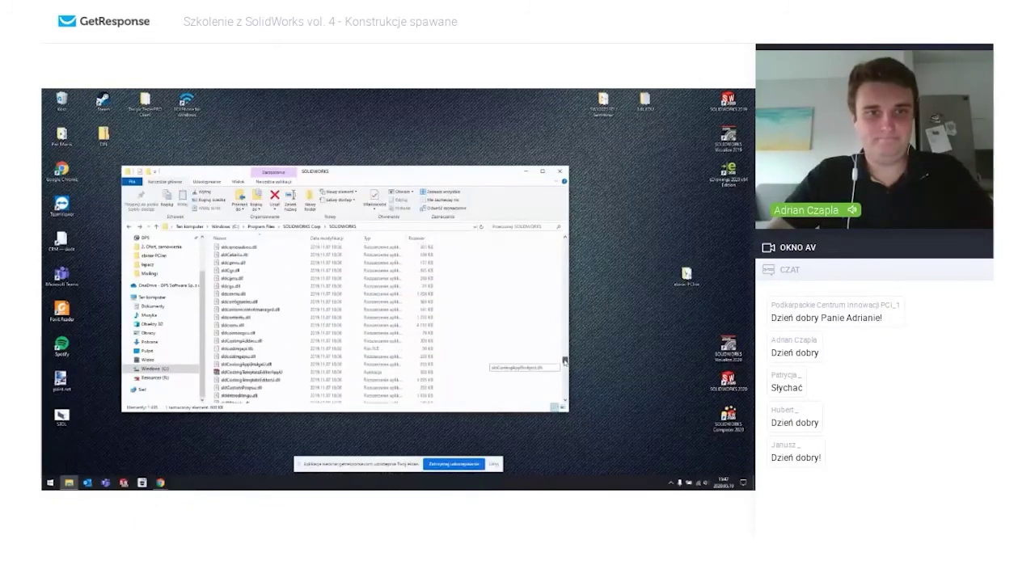
{"action": "mouse_move", "coordinate": [564, 361]}
{"action": "left_mouse_down"}
{"action": "mouse_move", "coordinate": [563, 352]}
{"action": "mouse_move", "coordinate": [564, 373]}
{"action": "left_mouse_up"}
Step: Tick Run as administrator for all users in the SOLIDWORKS 2020 shortcut's Compatibility settings
{"action": "left_click", "coordinate": [737, 111]}
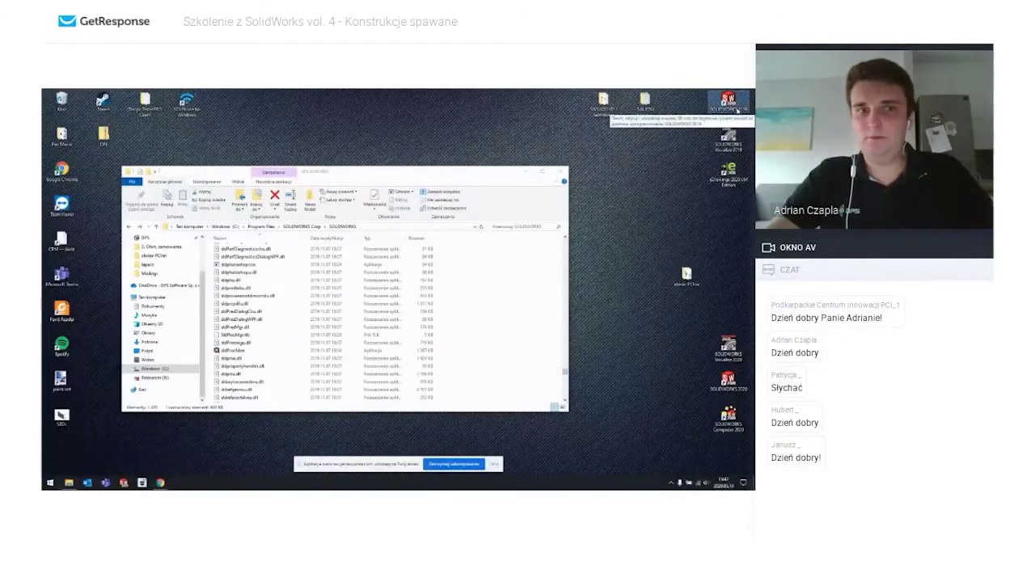
{"action": "left_click", "coordinate": [724, 394]}
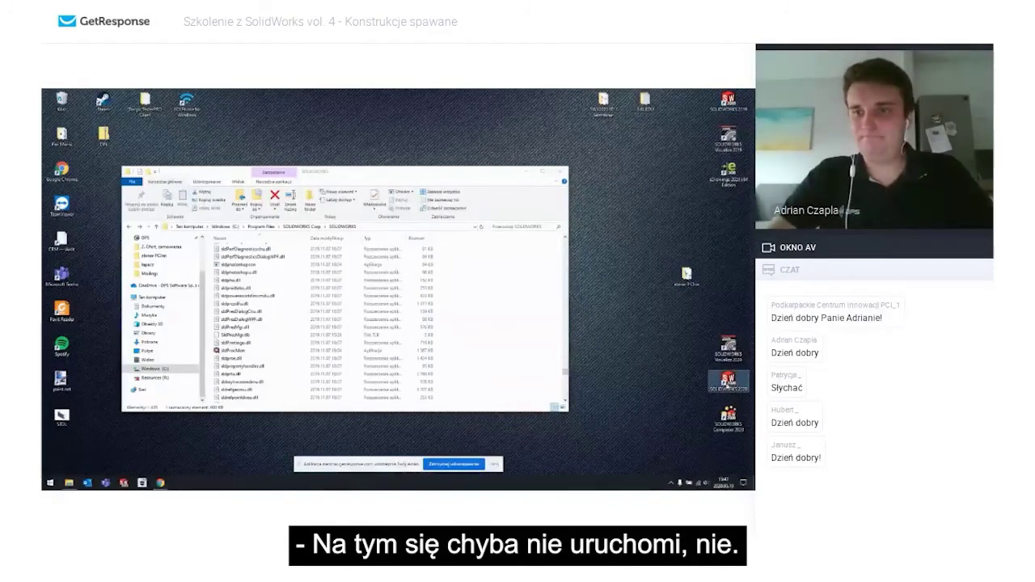
{"action": "right_click", "coordinate": [724, 389]}
{"action": "left_click", "coordinate": [651, 378]}
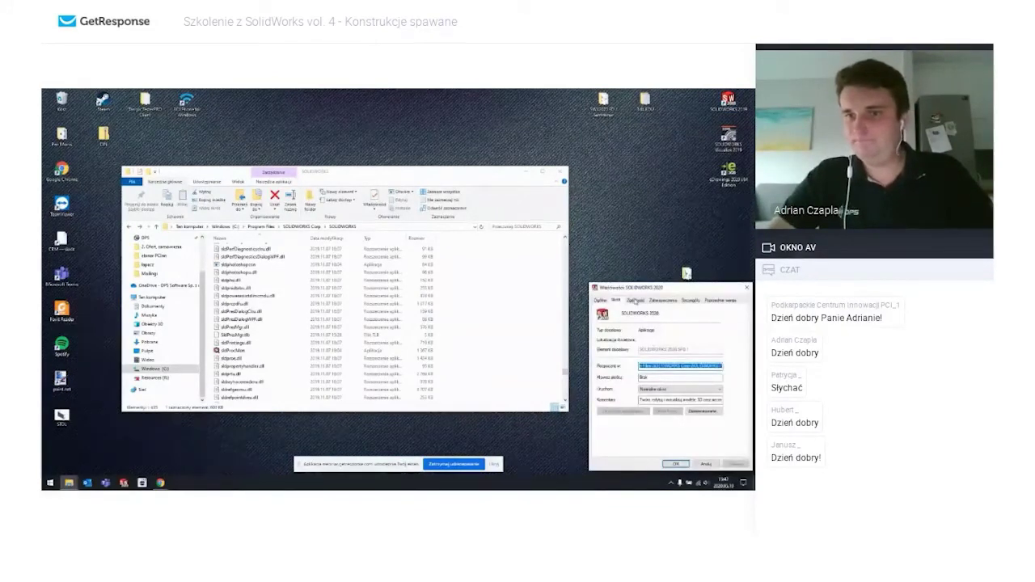
{"action": "left_click", "coordinate": [637, 300]}
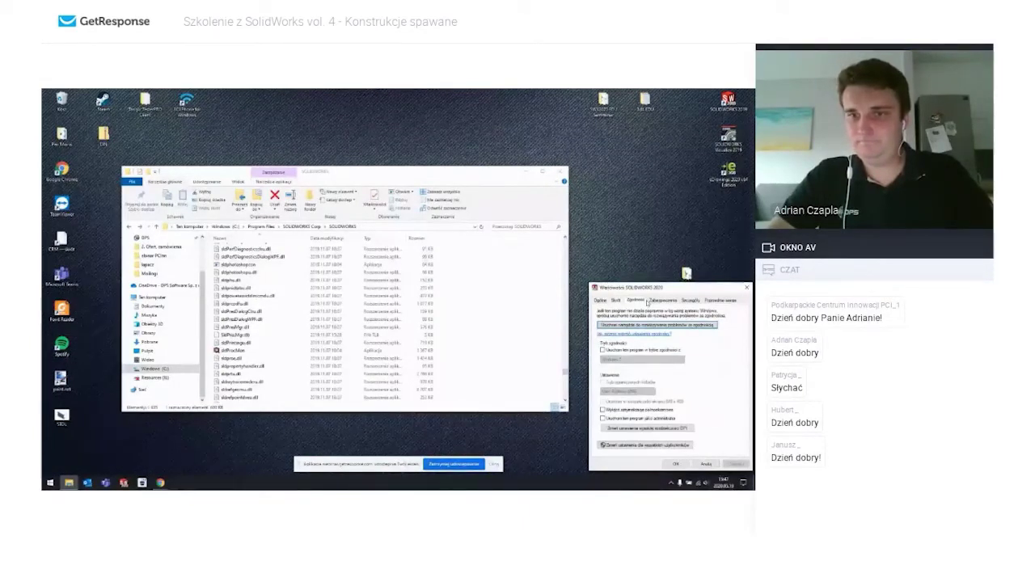
{"action": "left_click", "coordinate": [642, 445]}
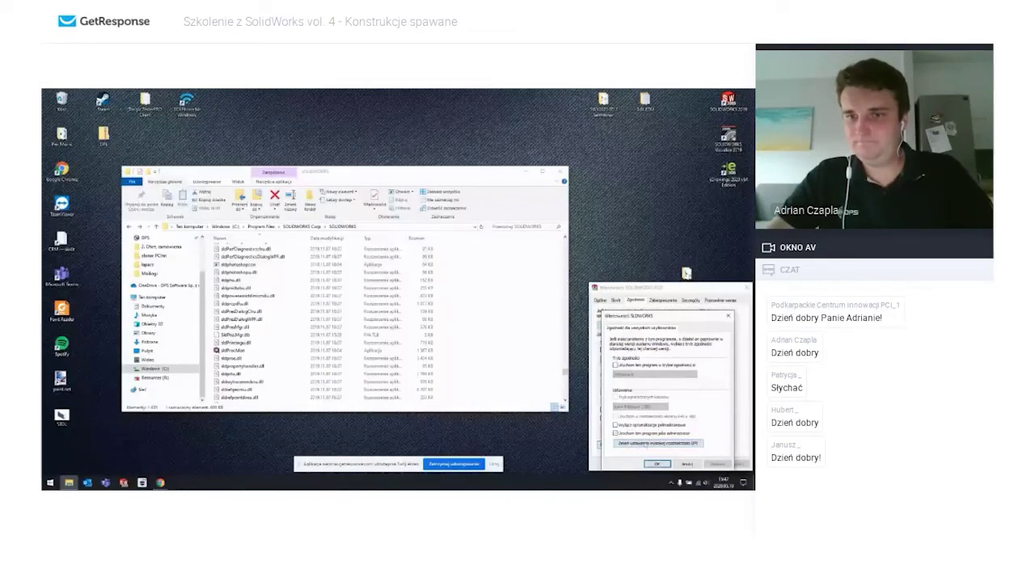
{"action": "left_click", "coordinate": [616, 434]}
{"action": "left_click", "coordinate": [656, 465]}
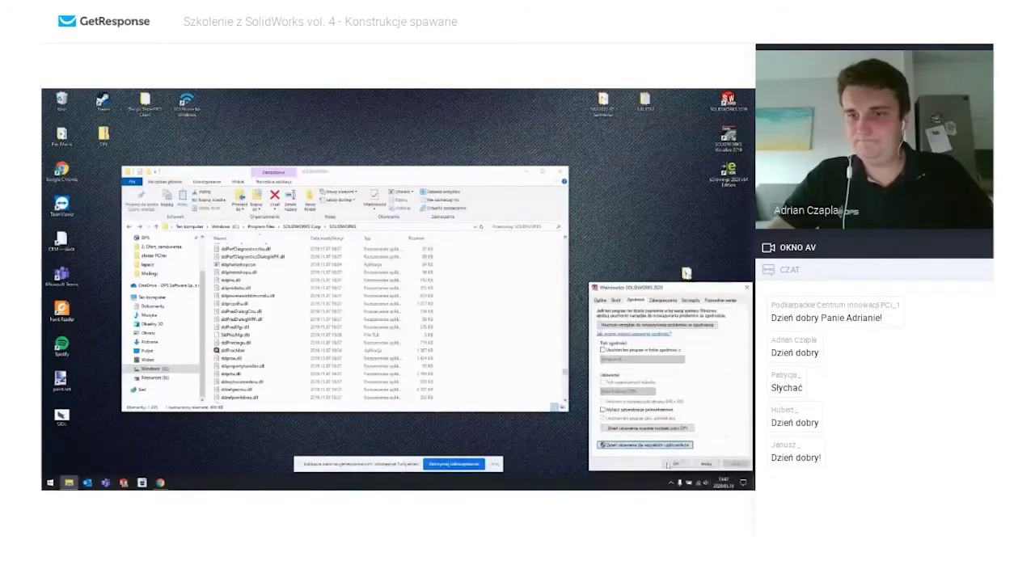
{"action": "left_click", "coordinate": [674, 462]}
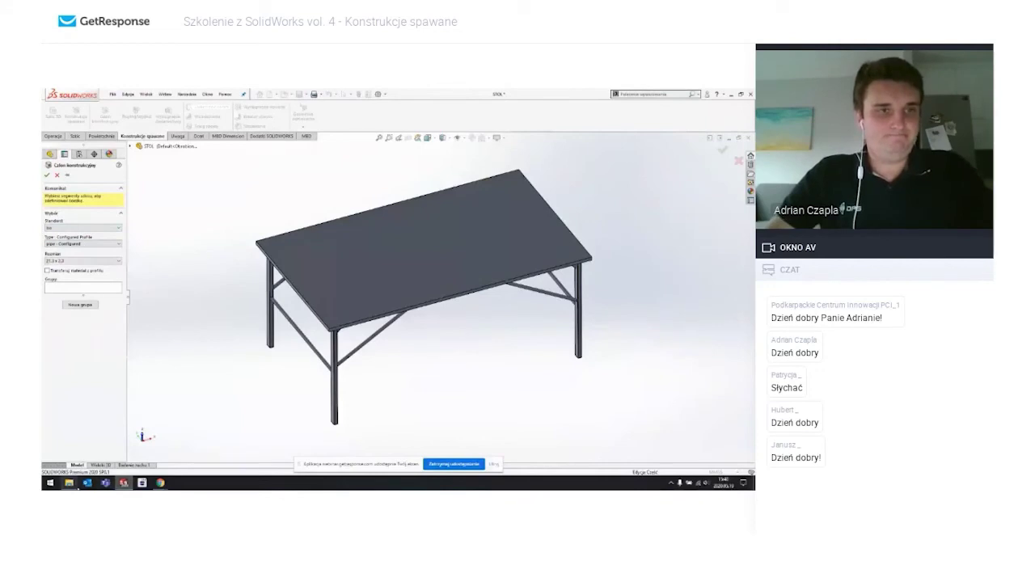
Step: Cancel the structural member and create a new blank part
{"action": "left_click", "coordinate": [208, 96]}
{"action": "left_click", "coordinate": [192, 205]}
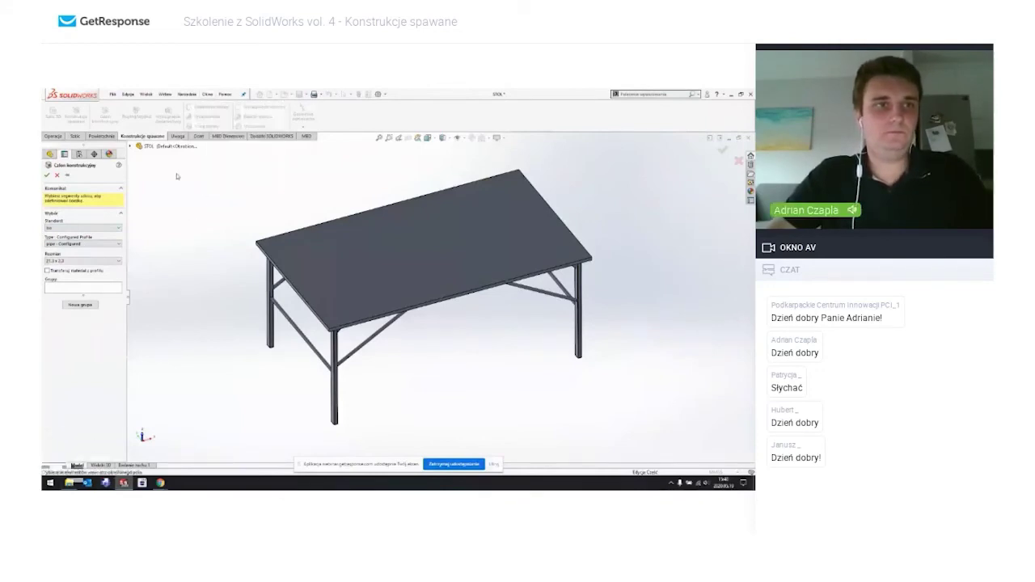
{"action": "key", "text": "Escape"}
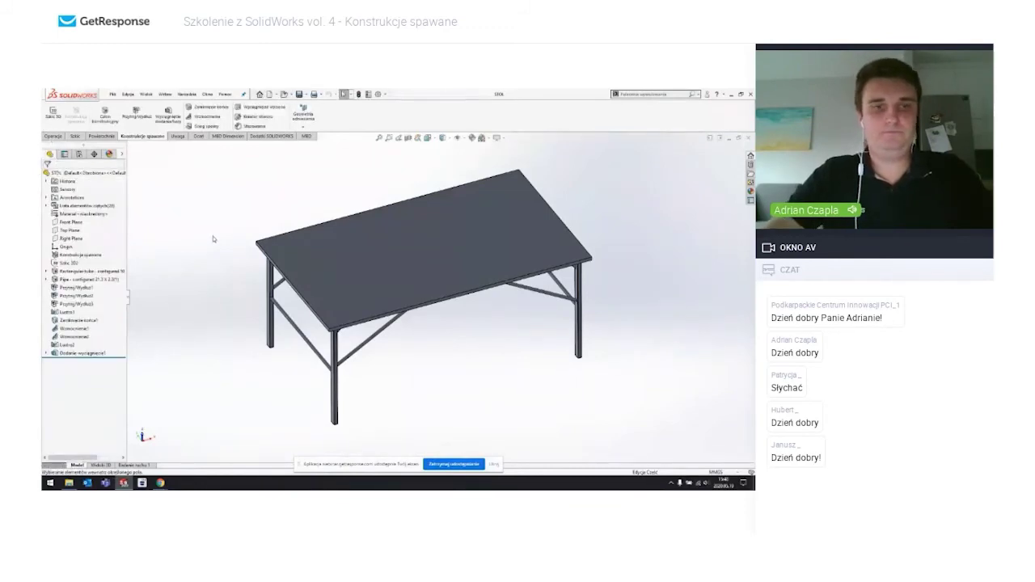
{"action": "key", "text": "ctrl+n"}
{"action": "double_click", "coordinate": [200, 270]}
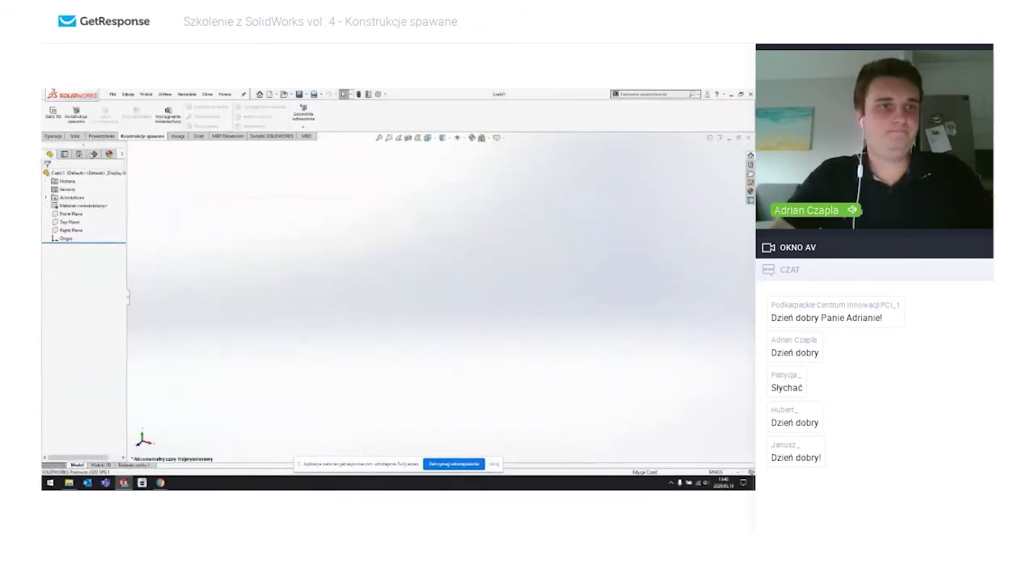
Step: Sketch a short line ending at the origin and a longer line on the Top Plane, then start Structural Member
{"action": "left_click", "coordinate": [70, 221]}
{"action": "left_click", "coordinate": [76, 212]}
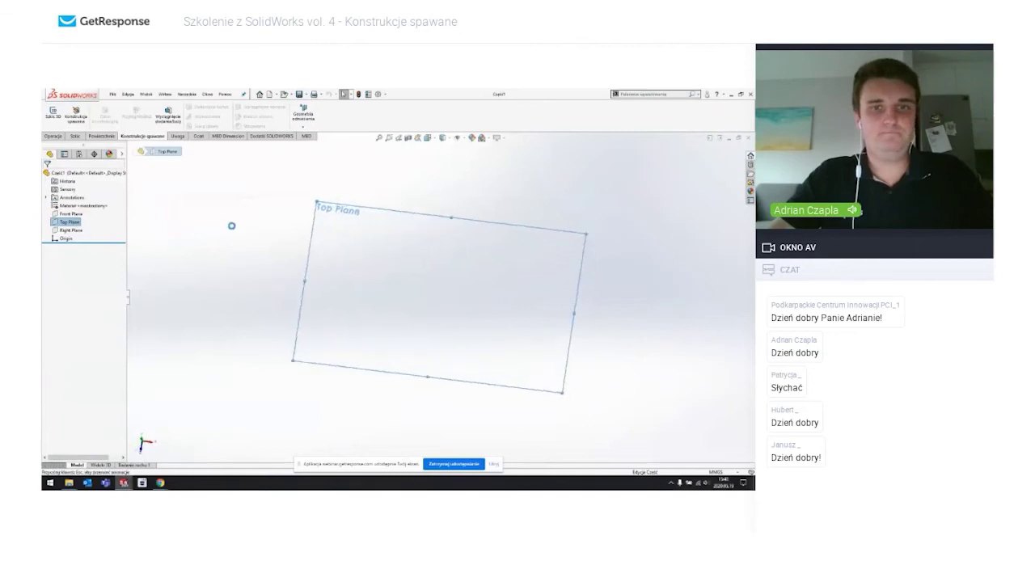
{"action": "key", "text": "l"}
{"action": "left_click", "coordinate": [445, 241]}
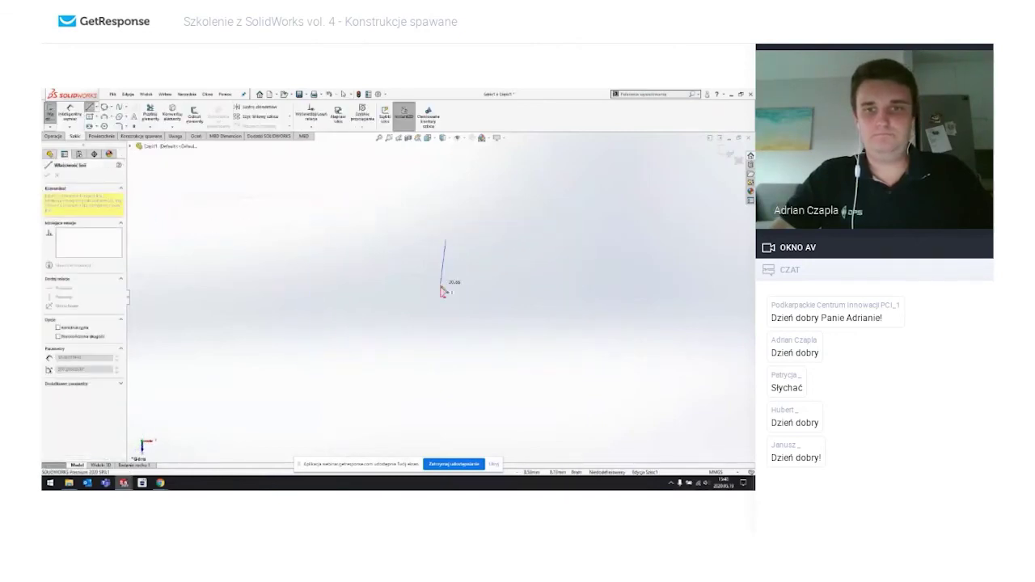
{"action": "left_click", "coordinate": [443, 298]}
{"action": "left_click", "coordinate": [370, 337]}
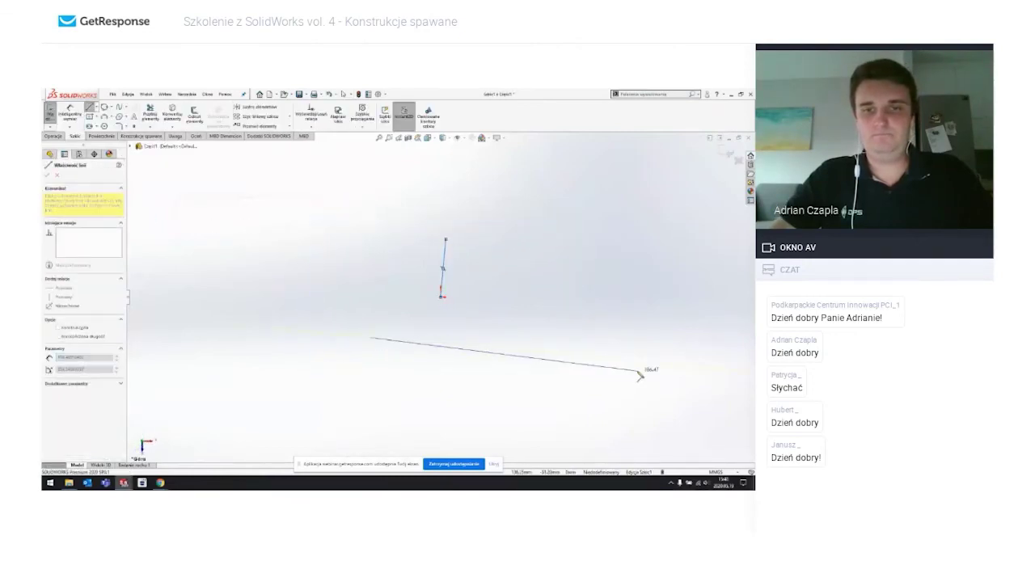
{"action": "left_click", "coordinate": [637, 371]}
{"action": "key", "text": "Escape"}
{"action": "left_click", "coordinate": [152, 137]}
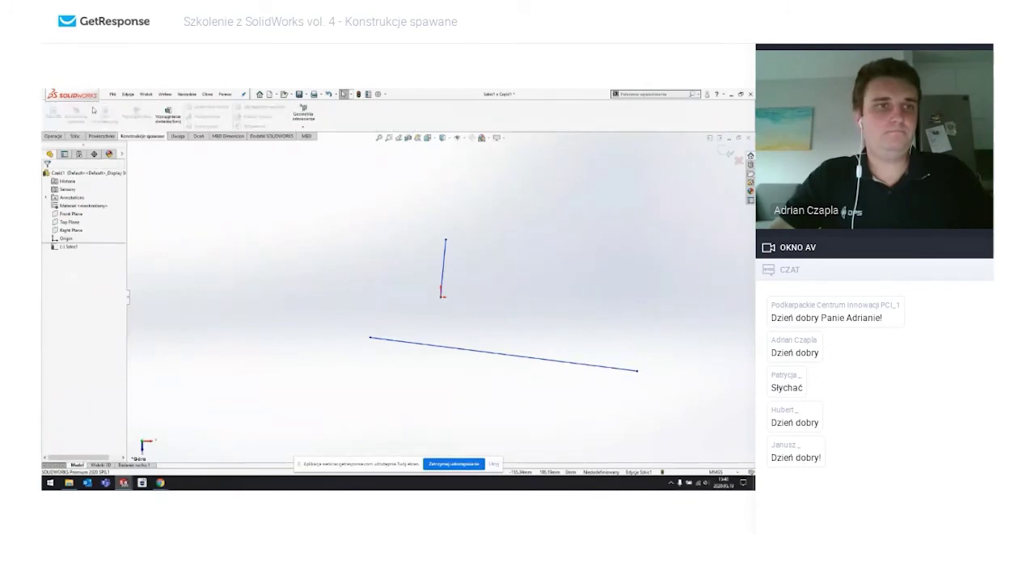
{"action": "key", "text": "f"}
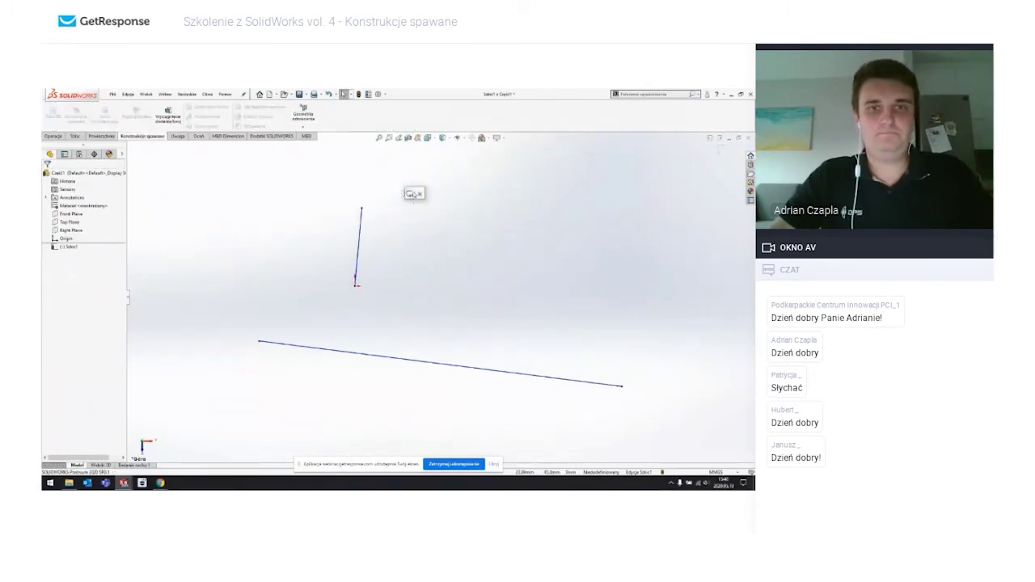
{"action": "left_click", "coordinate": [105, 113]}
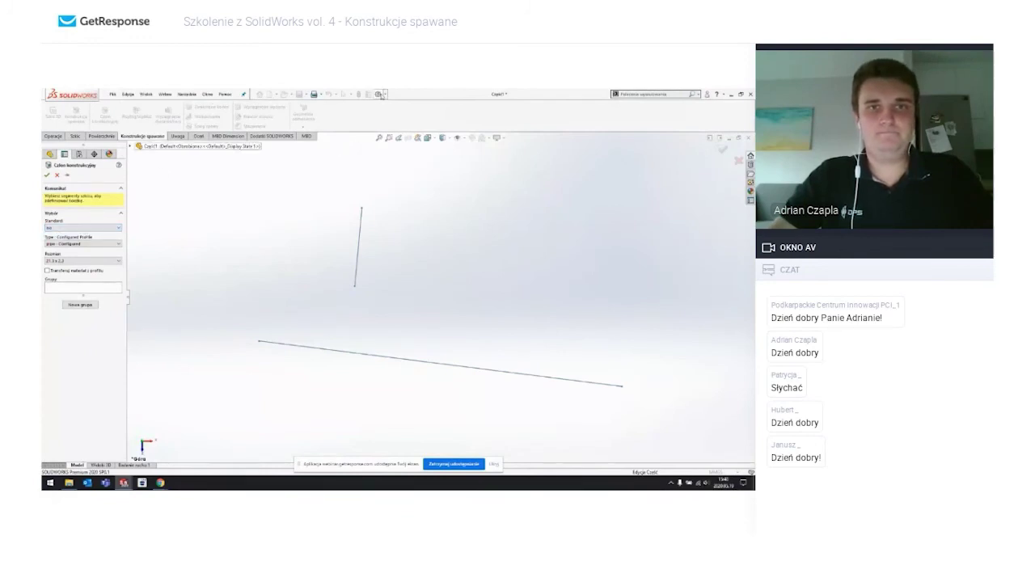
Step: Cancel the structural member and read the Weldment Profiles path in File Locations options
{"action": "key", "text": "Escape"}
{"action": "left_click", "coordinate": [378, 95]}
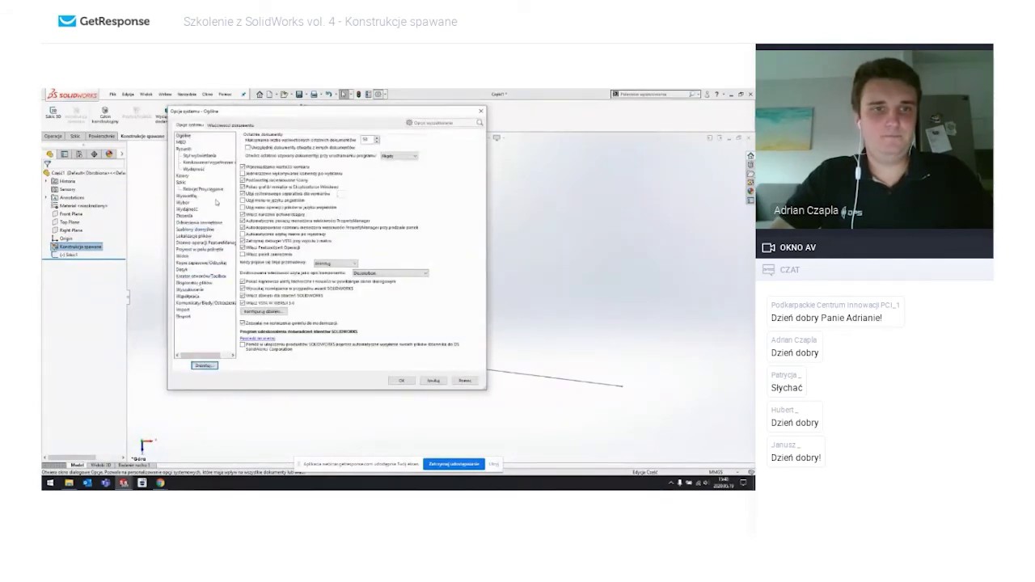
{"action": "left_click", "coordinate": [201, 235]}
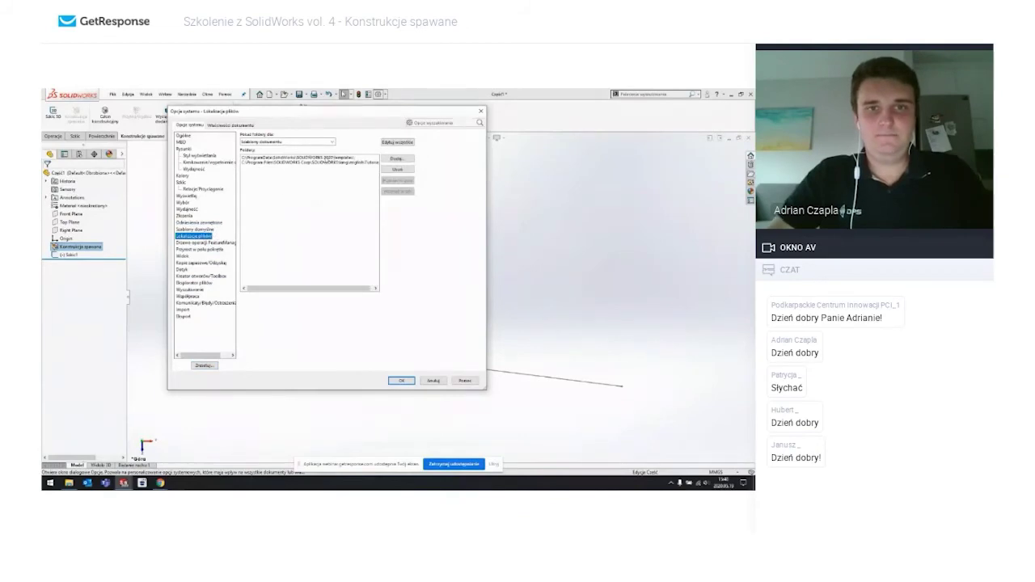
{"action": "left_click", "coordinate": [307, 141]}
{"action": "scroll", "coordinate": [291, 226], "scroll_direction": "down", "scroll_amount": 5}
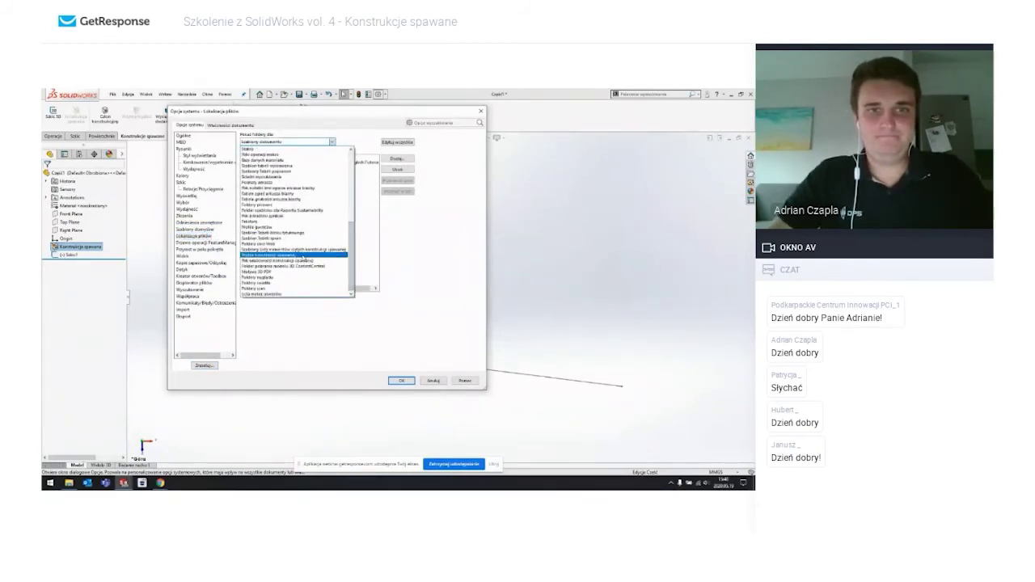
{"action": "left_click", "coordinate": [291, 254]}
{"action": "left_click", "coordinate": [312, 158]}
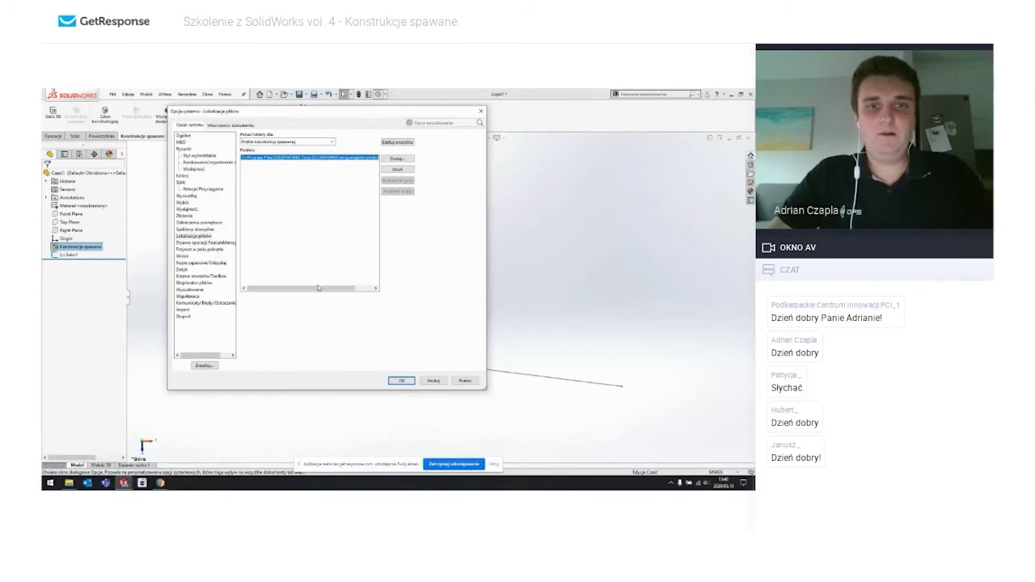
{"action": "left_click_drag", "start_coordinate": [322, 288], "coordinate": [339, 288]}
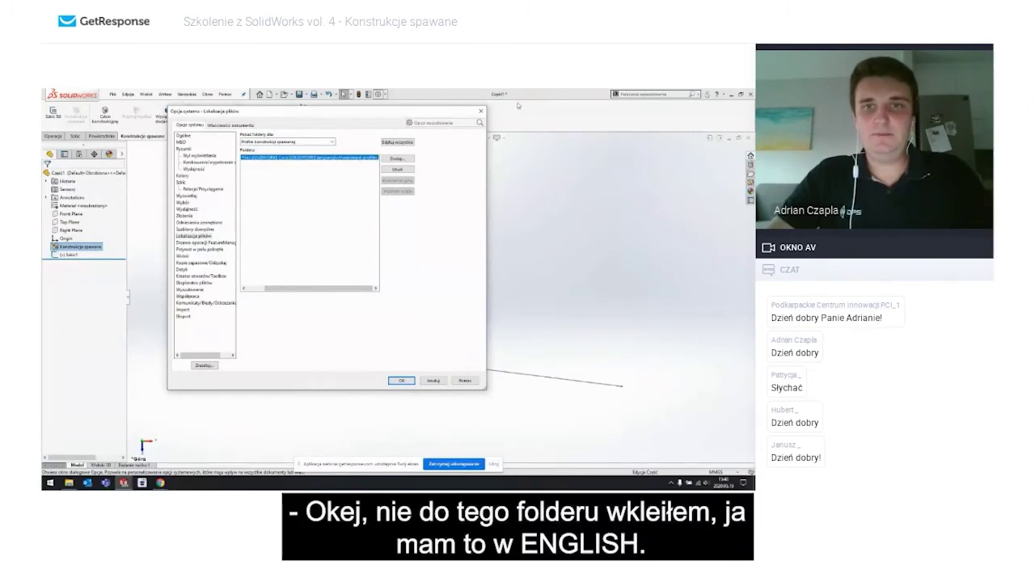
{"action": "left_click", "coordinate": [481, 111]}
Step: Browse lang\polish\weldment profiles and check the DIN folder
{"action": "left_click", "coordinate": [69, 483]}
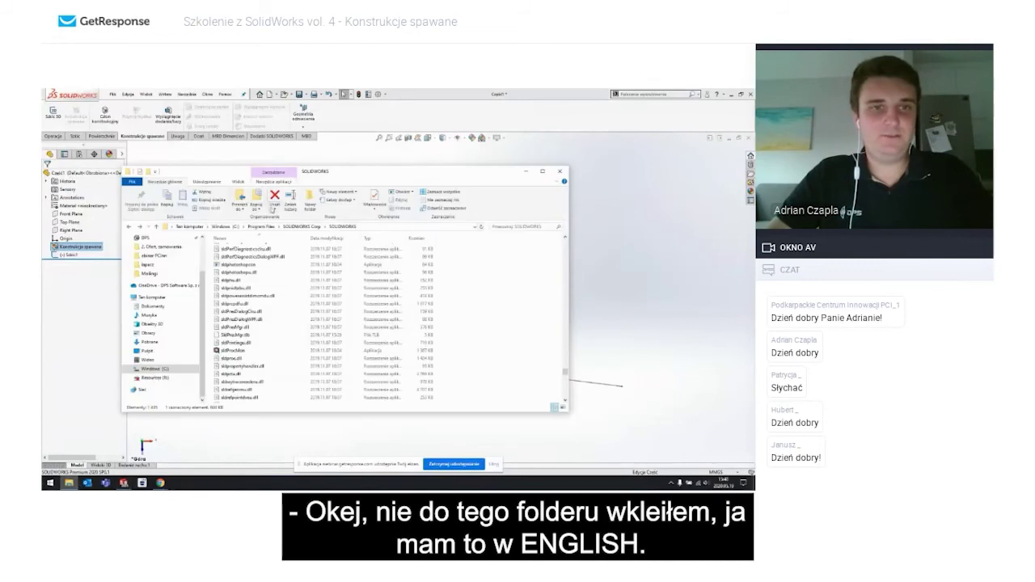
{"action": "left_click_drag", "start_coordinate": [565, 372], "coordinate": [564, 239]}
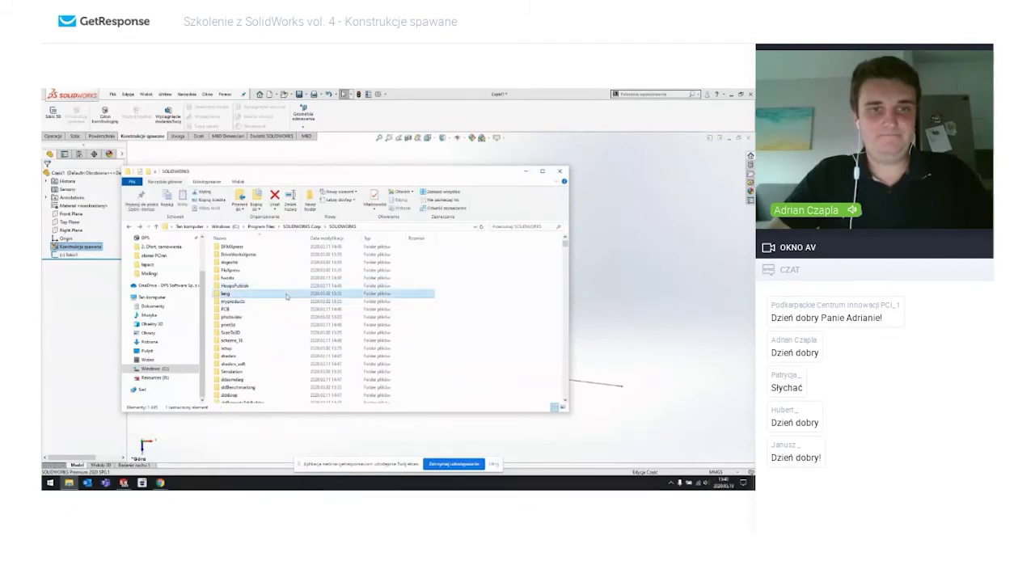
{"action": "double_click", "coordinate": [243, 293]}
{"action": "double_click", "coordinate": [240, 257]}
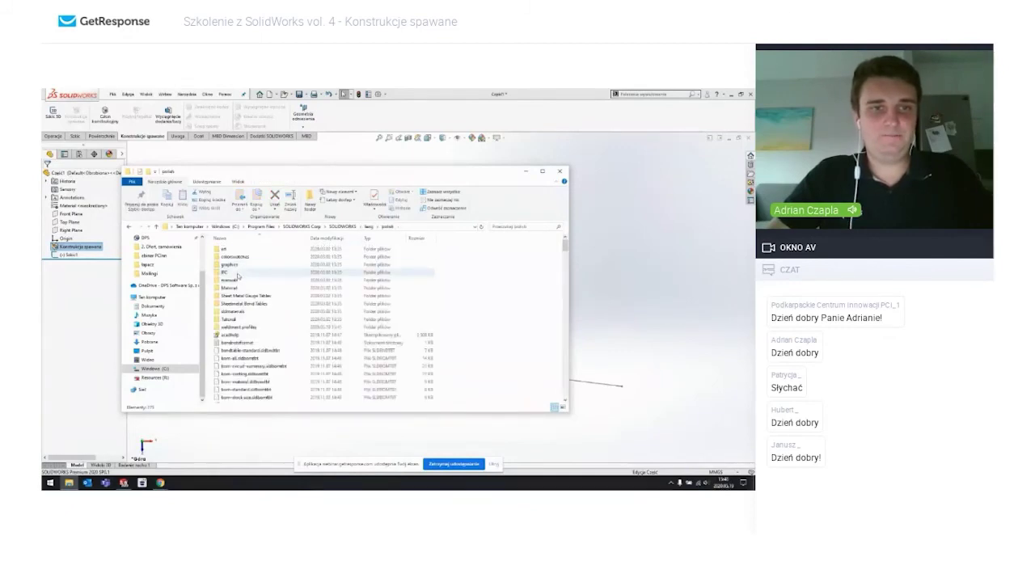
{"action": "double_click", "coordinate": [242, 332]}
{"action": "left_click", "coordinate": [233, 258]}
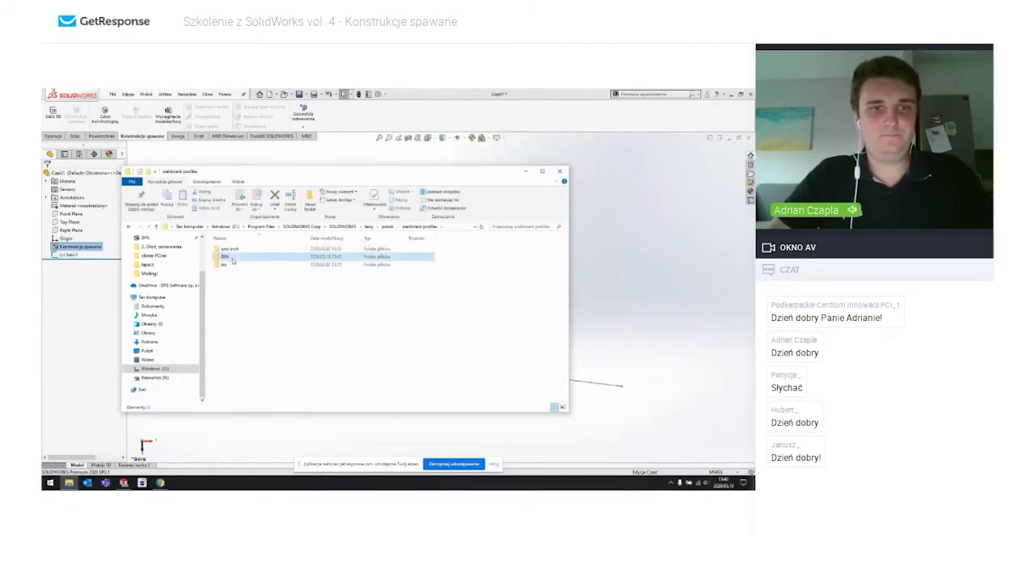
{"action": "left_click", "coordinate": [130, 226]}
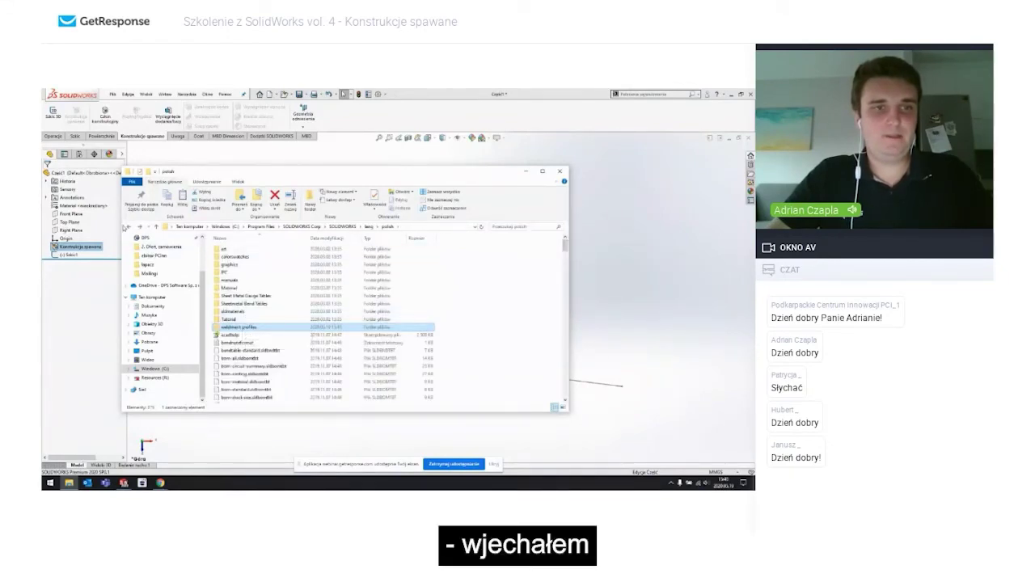
Step: Paste the profiles into lang\english\weldment profiles, granting administrator permission
{"action": "left_click", "coordinate": [127, 227]}
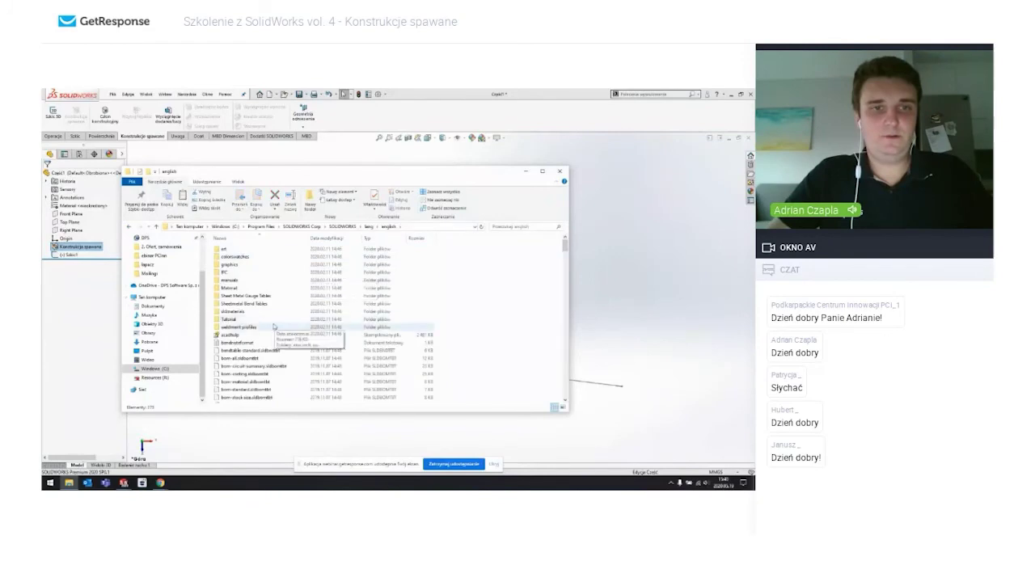
{"action": "double_click", "coordinate": [274, 326]}
{"action": "key", "text": "ctrl+v"}
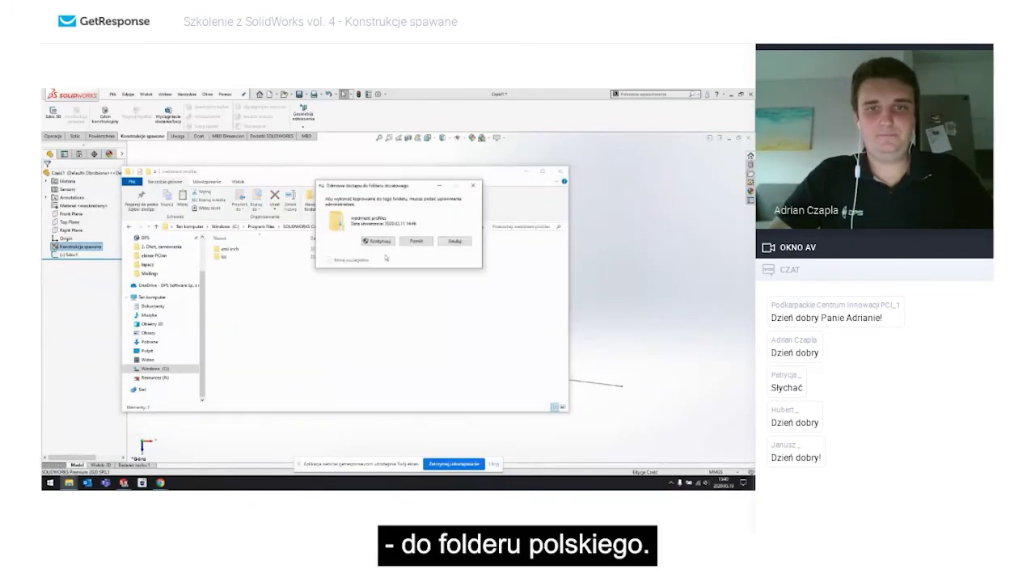
{"action": "left_click", "coordinate": [378, 241]}
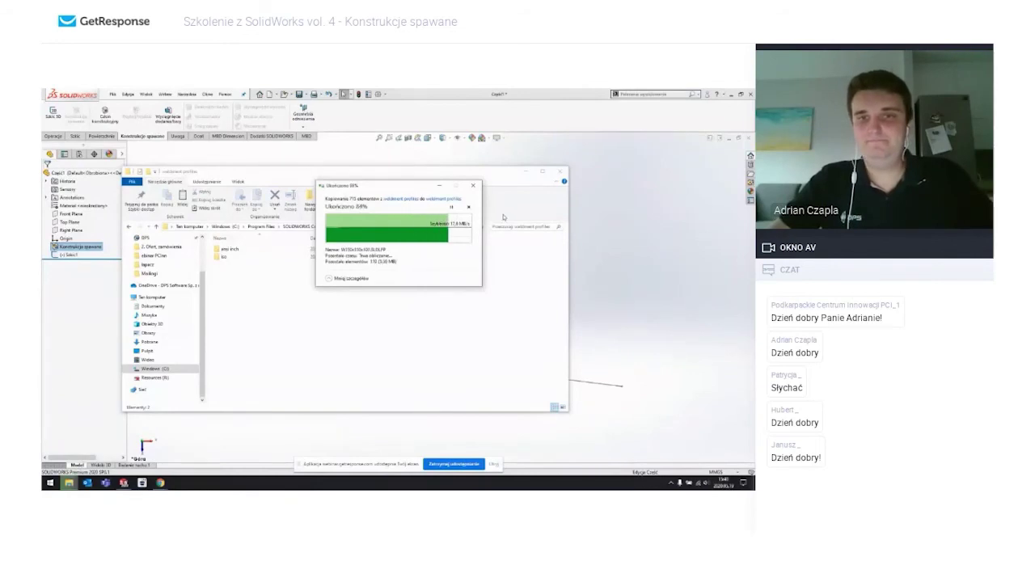
{"action": "left_click", "coordinate": [559, 171]}
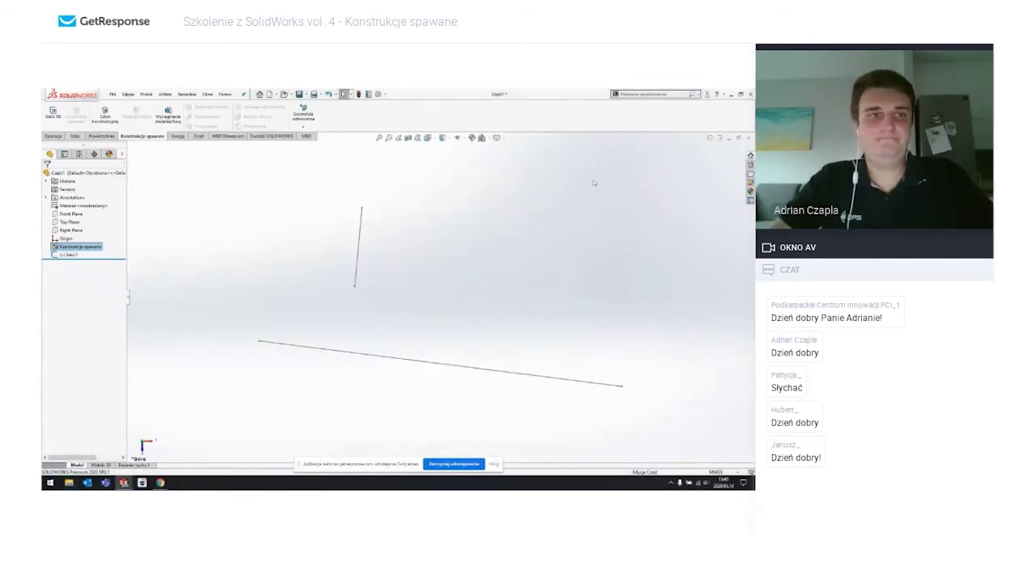
{"action": "left_click", "coordinate": [105, 113]}
{"action": "left_click", "coordinate": [81, 227]}
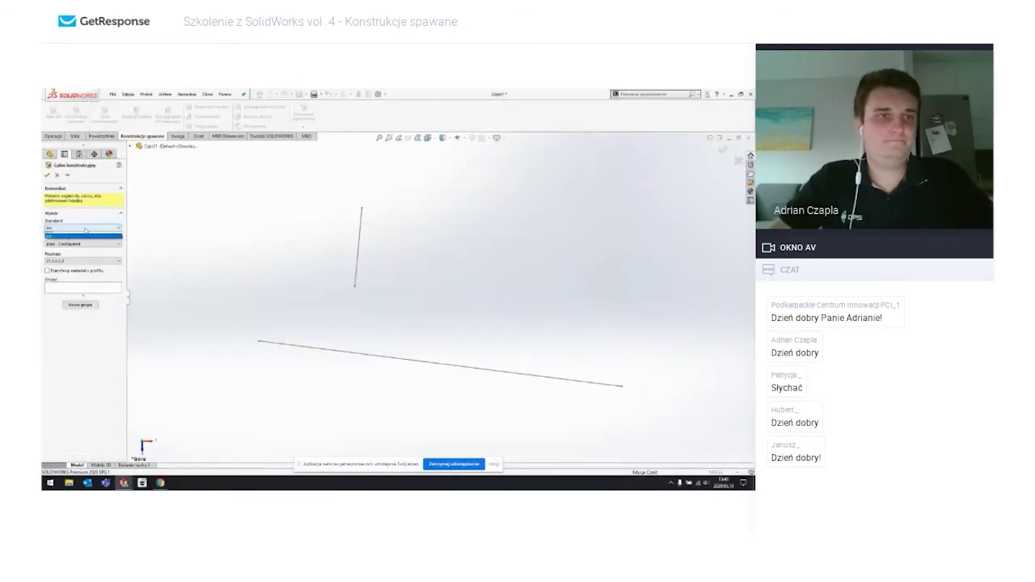
{"action": "left_click", "coordinate": [73, 240]}
{"action": "left_click", "coordinate": [73, 243]}
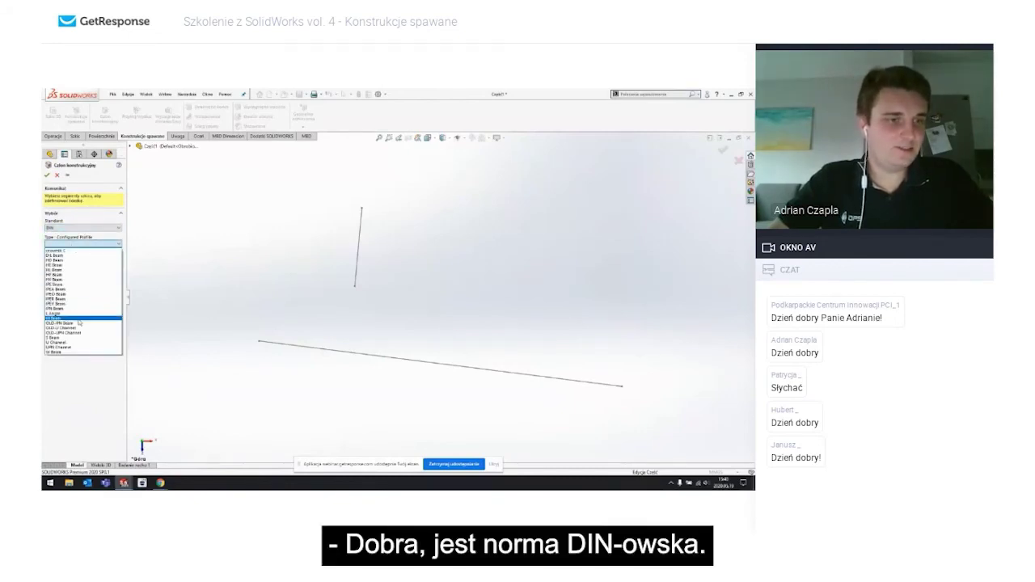
{"action": "left_click", "coordinate": [72, 251]}
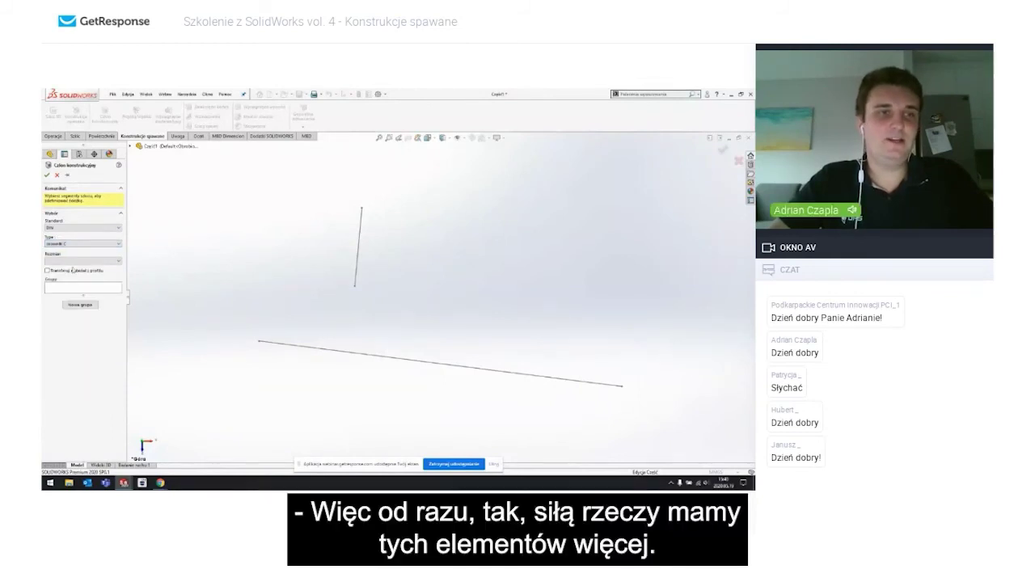
{"action": "left_click", "coordinate": [68, 261]}
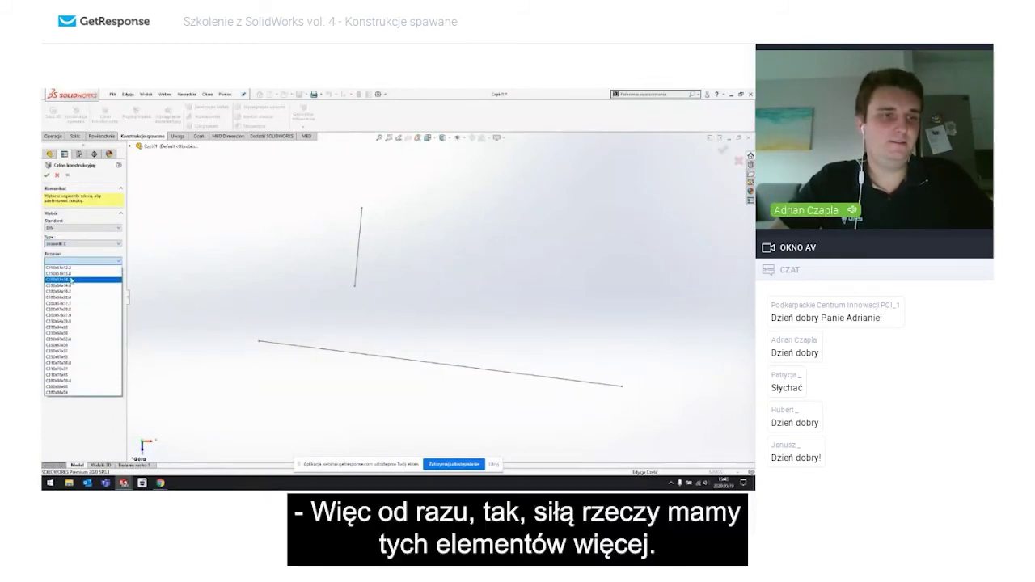
{"action": "left_click", "coordinate": [73, 274]}
{"action": "left_click", "coordinate": [361, 241]}
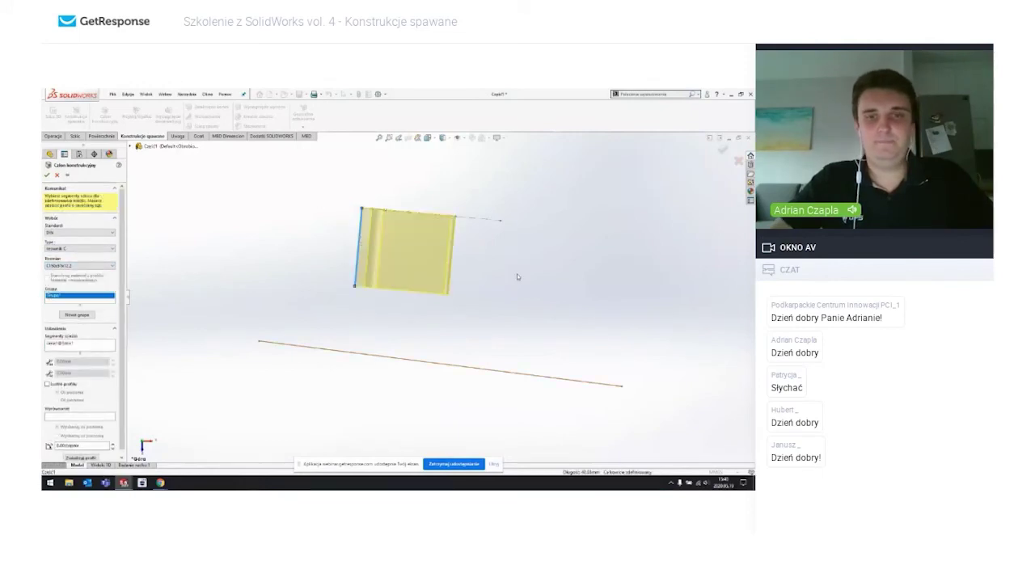
{"action": "left_click", "coordinate": [73, 315]}
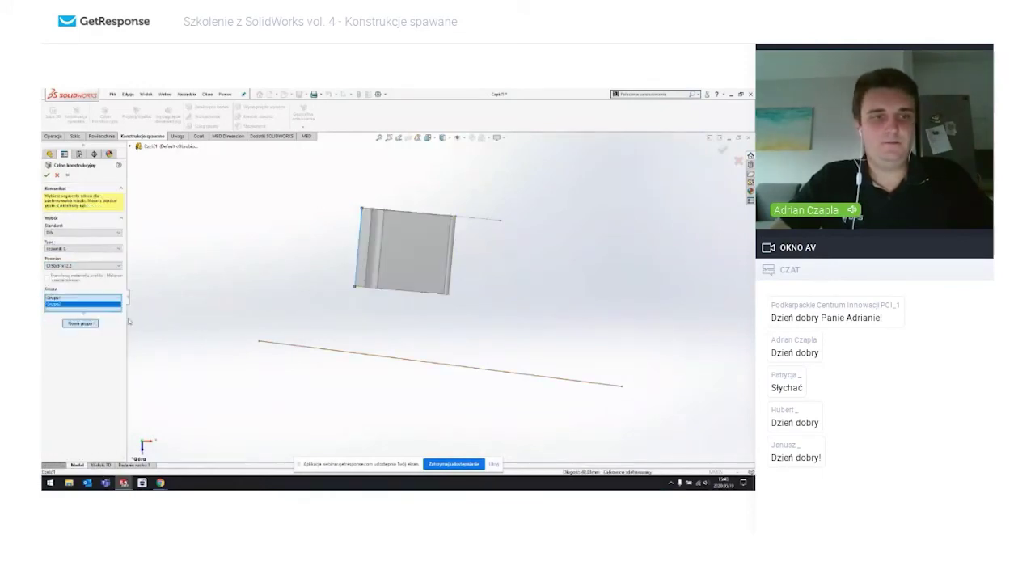
{"action": "left_click", "coordinate": [351, 357]}
{"action": "mouse_move", "coordinate": [352, 356]}
{"action": "middle_mouse_down"}
{"action": "mouse_move", "coordinate": [266, 318]}
{"action": "mouse_move", "coordinate": [240, 321]}
{"action": "mouse_move", "coordinate": [253, 325]}
{"action": "middle_mouse_up"}
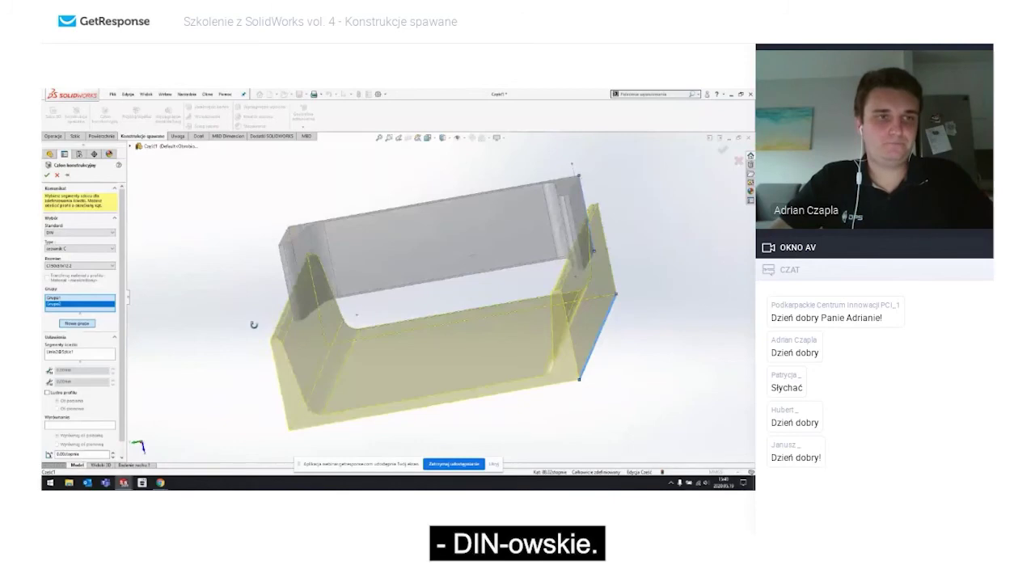
{"action": "scroll", "coordinate": [434, 300], "scroll_direction": "up", "scroll_amount": 3}
{"action": "left_click", "coordinate": [56, 174]}
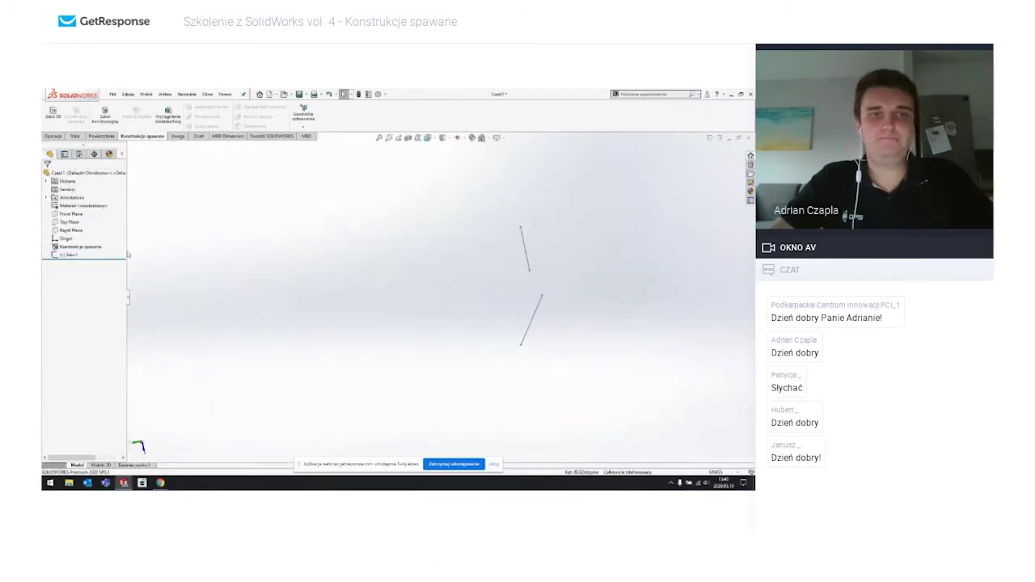
Step: Start a Structural Member from Szkic1 with configured DIN pipe, size 21.3 x 2.3
{"action": "right_click", "coordinate": [70, 256]}
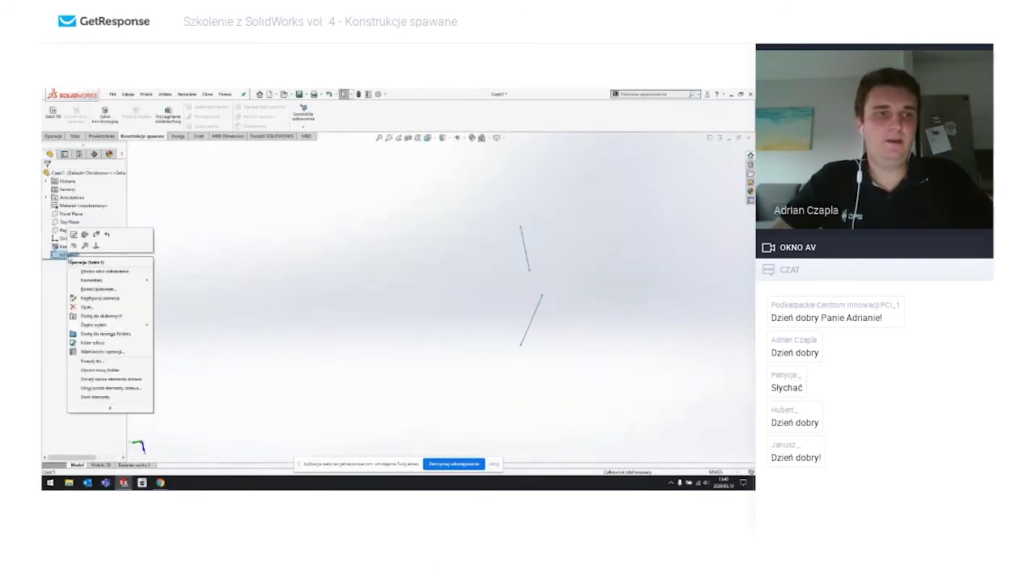
{"action": "left_click", "coordinate": [272, 273]}
{"action": "left_click", "coordinate": [105, 115]}
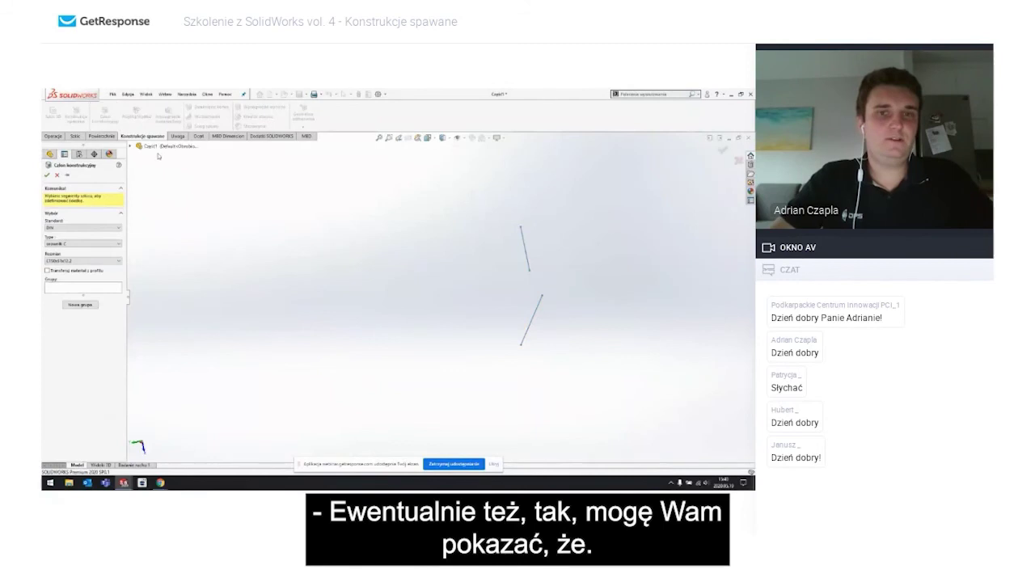
{"action": "left_click", "coordinate": [81, 227]}
{"action": "left_click", "coordinate": [73, 239]}
{"action": "left_click", "coordinate": [81, 243]}
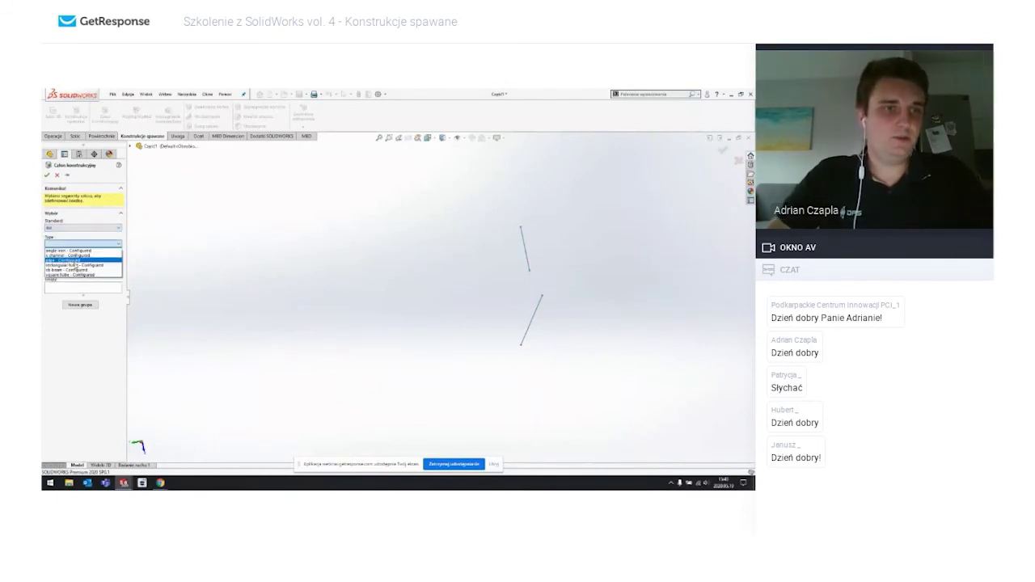
{"action": "left_click", "coordinate": [72, 260]}
{"action": "left_click", "coordinate": [81, 260]}
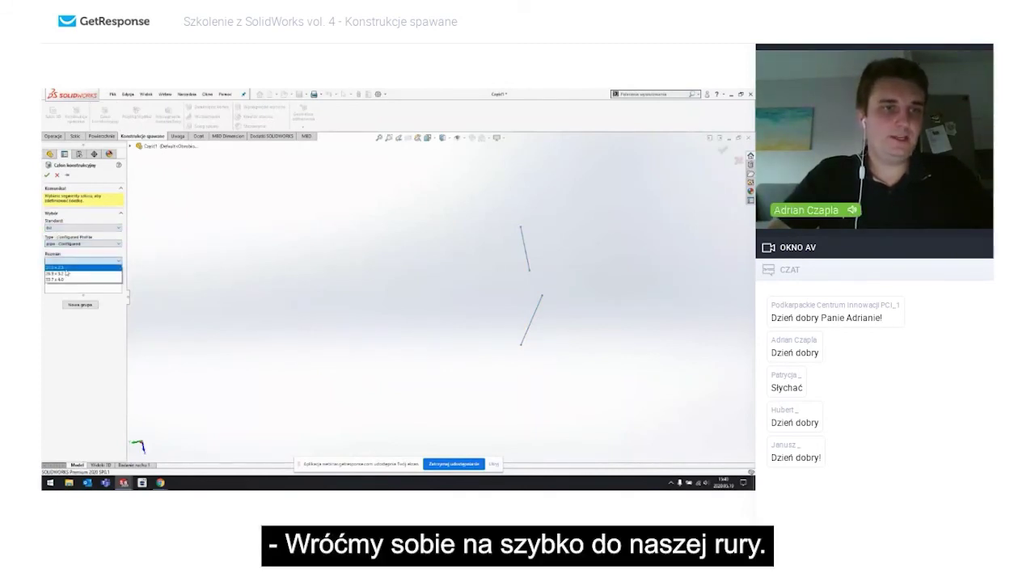
{"action": "left_click", "coordinate": [69, 267]}
Step: Place pipes on the short line and, in a new group, the long line
{"action": "middle_click_drag", "start_coordinate": [157, 273], "coordinate": [329, 286]}
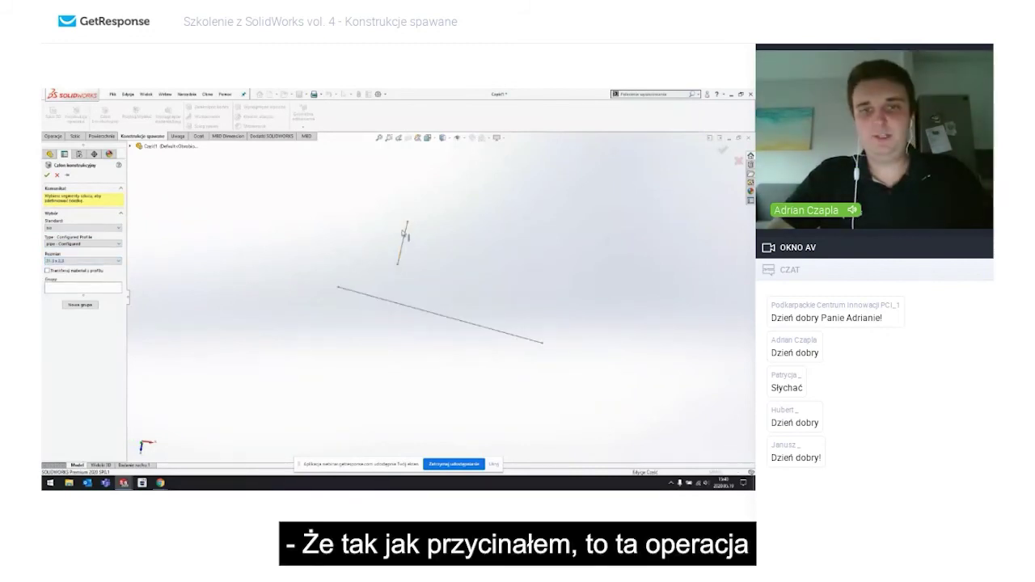
{"action": "left_click", "coordinate": [405, 231]}
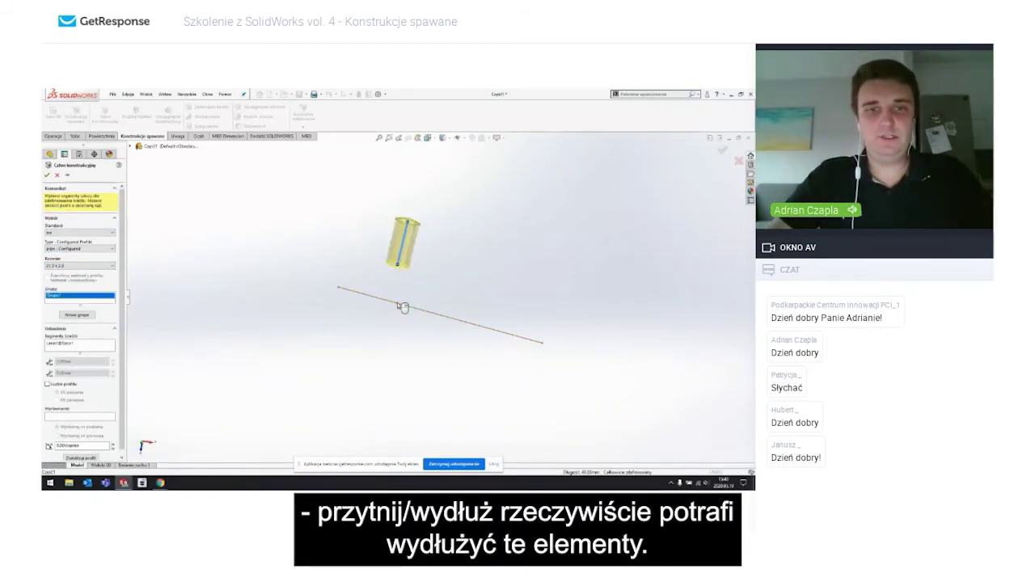
{"action": "left_click", "coordinate": [77, 315]}
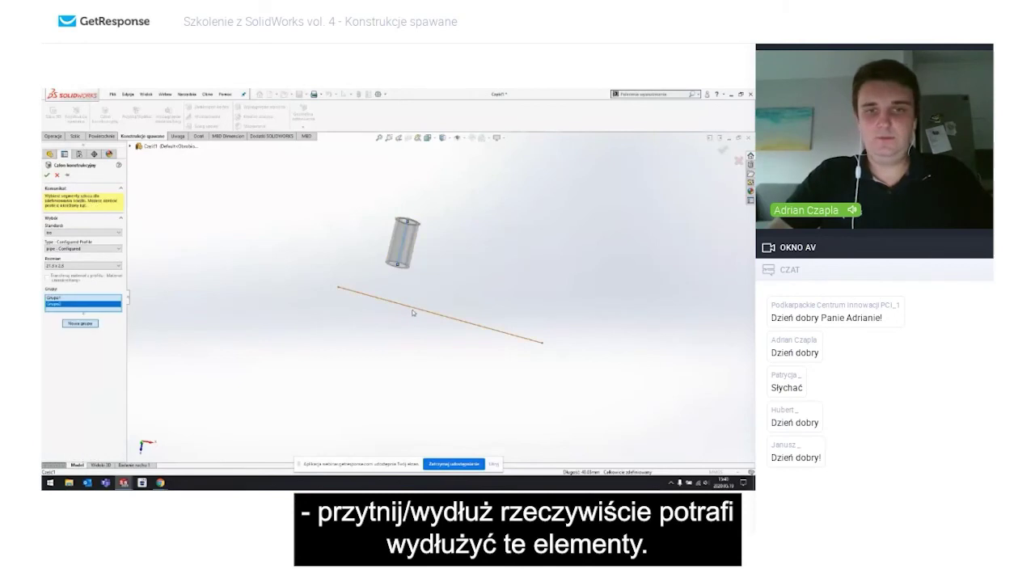
{"action": "left_click", "coordinate": [417, 311]}
{"action": "left_click", "coordinate": [47, 175]}
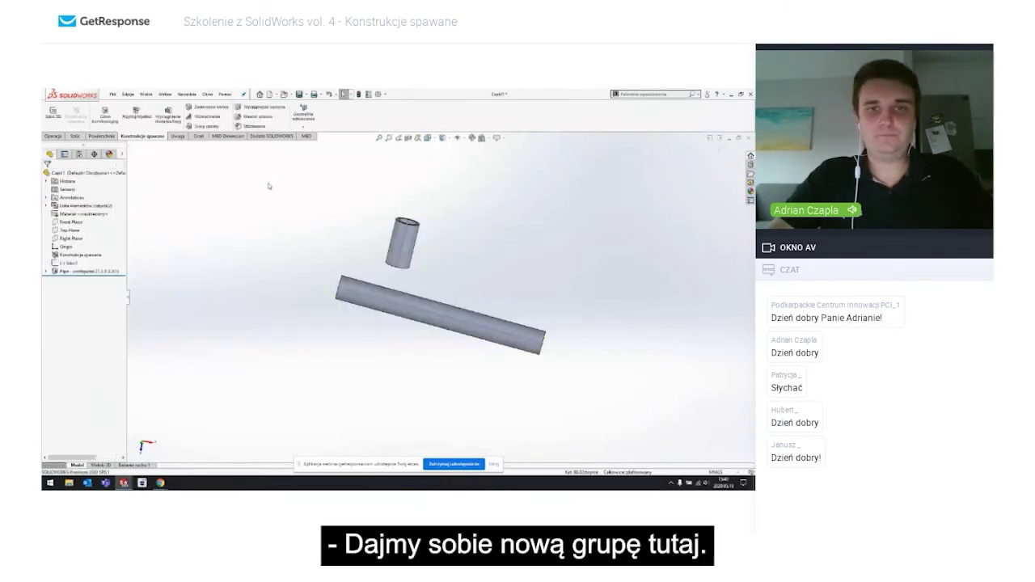
{"action": "scroll", "coordinate": [412, 295], "scroll_direction": "down", "scroll_amount": 3}
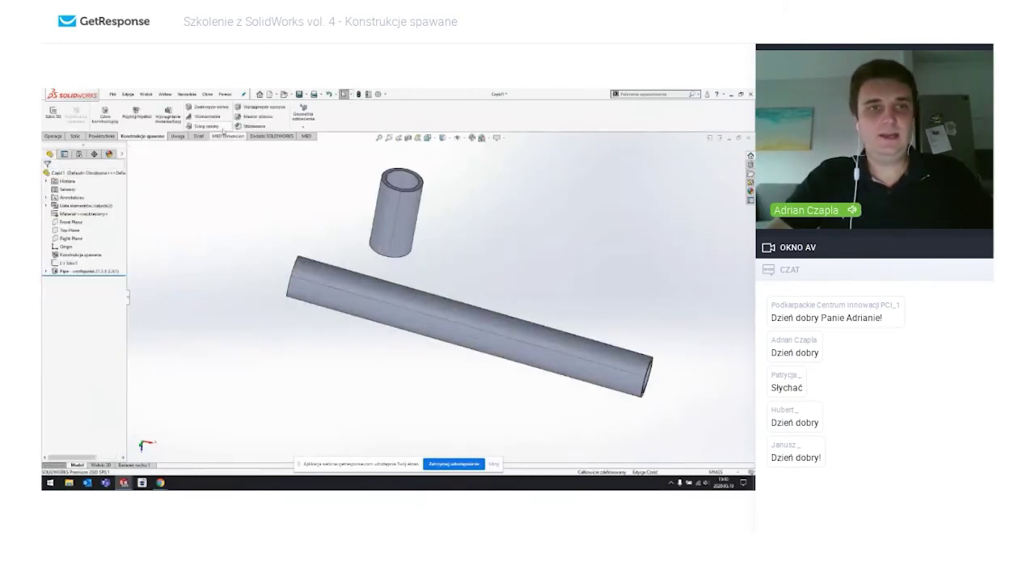
{"action": "left_click", "coordinate": [137, 113]}
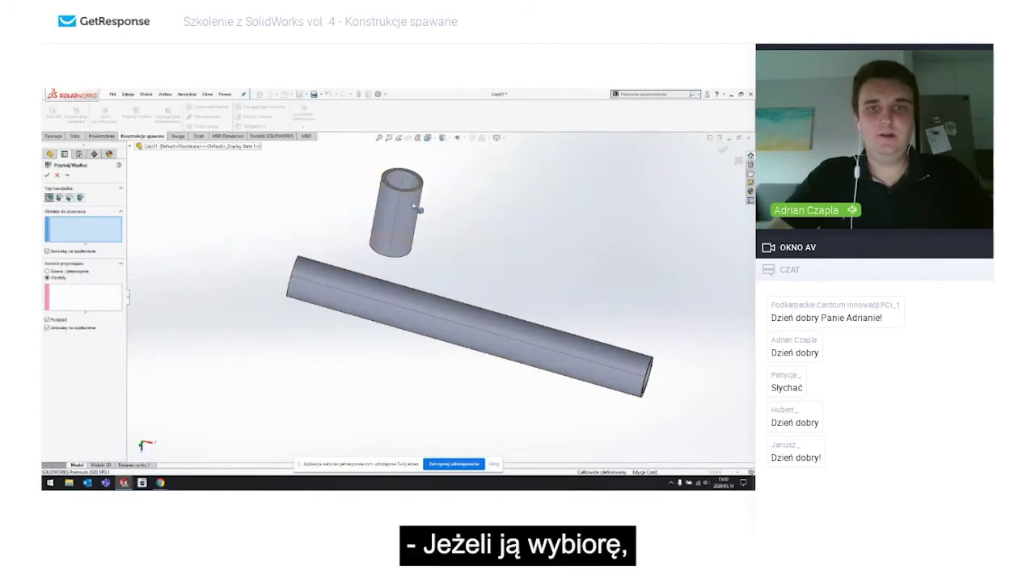
{"action": "left_click", "coordinate": [400, 233]}
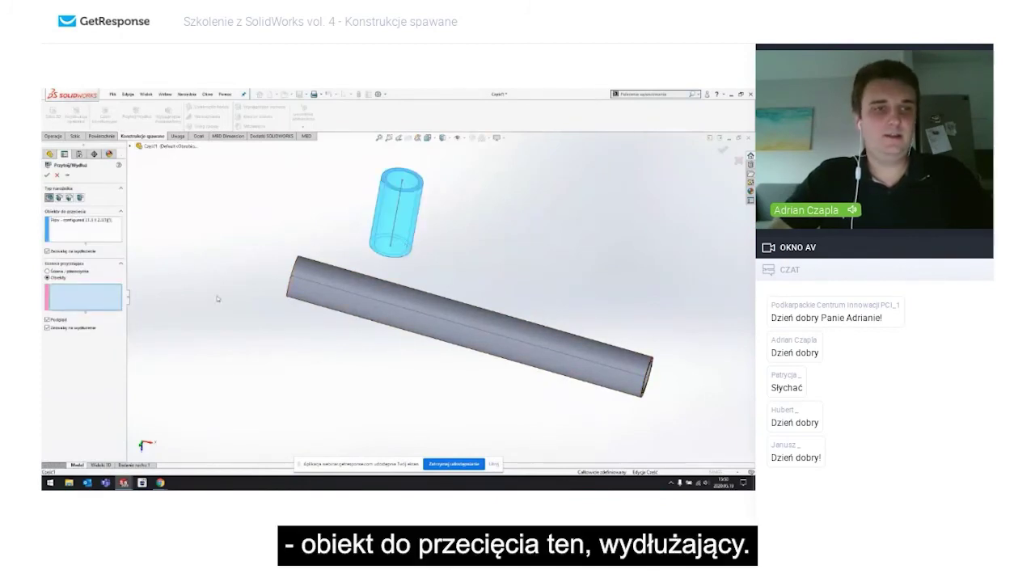
{"action": "left_click", "coordinate": [372, 296]}
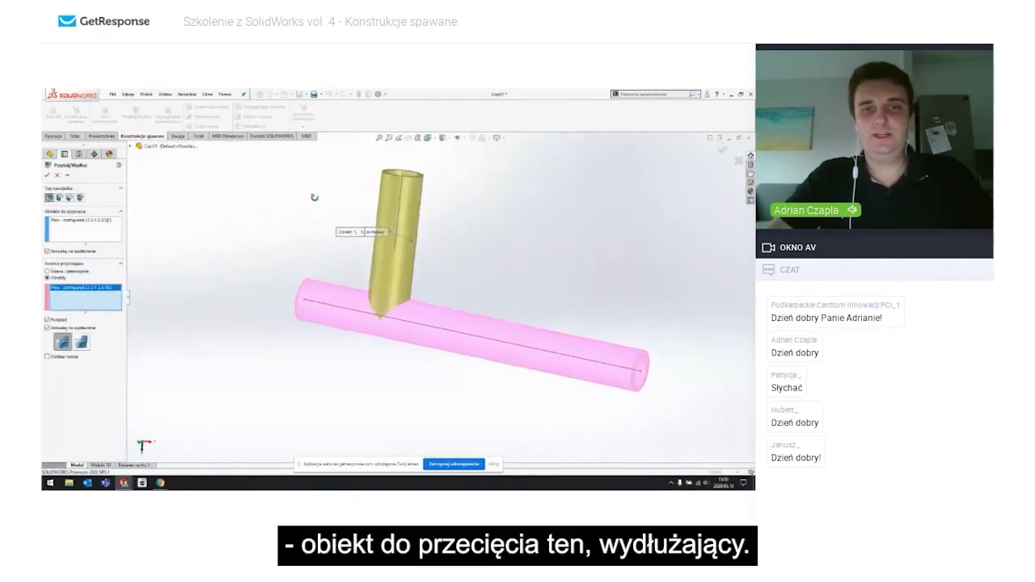
{"action": "scroll", "coordinate": [330, 236], "scroll_direction": "down", "scroll_amount": 3}
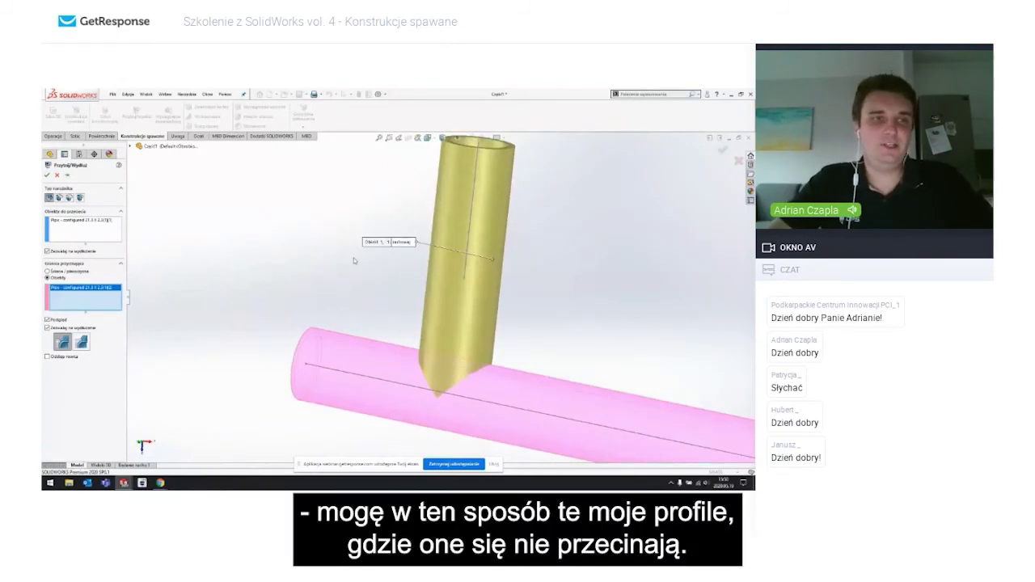
{"action": "left_click", "coordinate": [60, 199]}
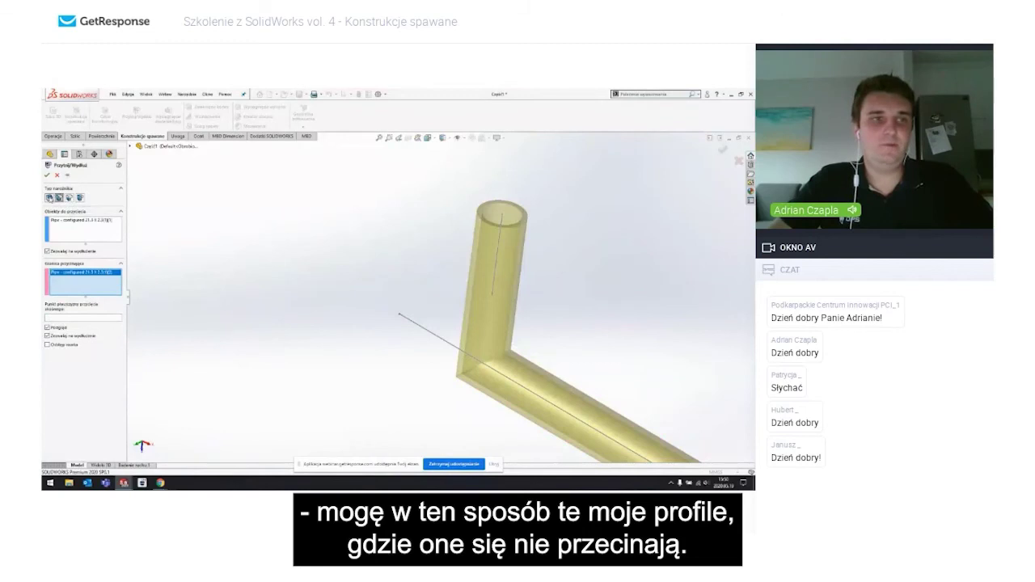
{"action": "left_click", "coordinate": [50, 198]}
{"action": "left_click", "coordinate": [69, 197]}
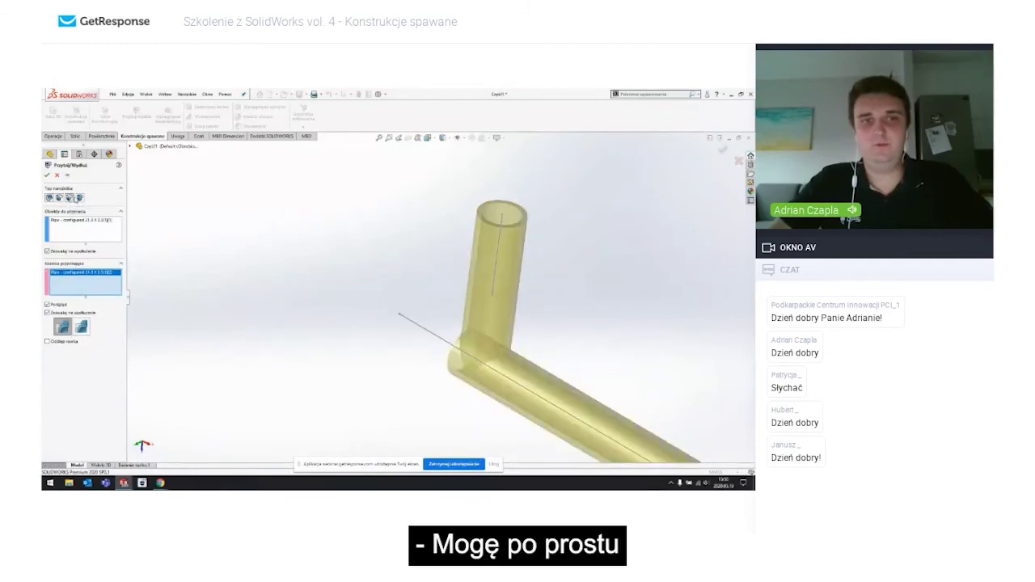
{"action": "left_click", "coordinate": [60, 198]}
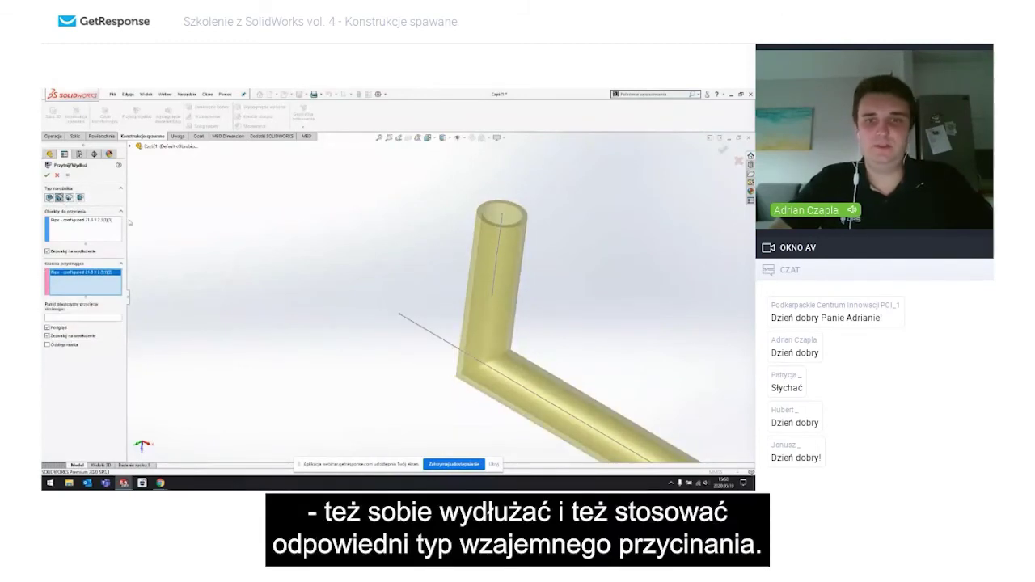
{"action": "left_click", "coordinate": [737, 160]}
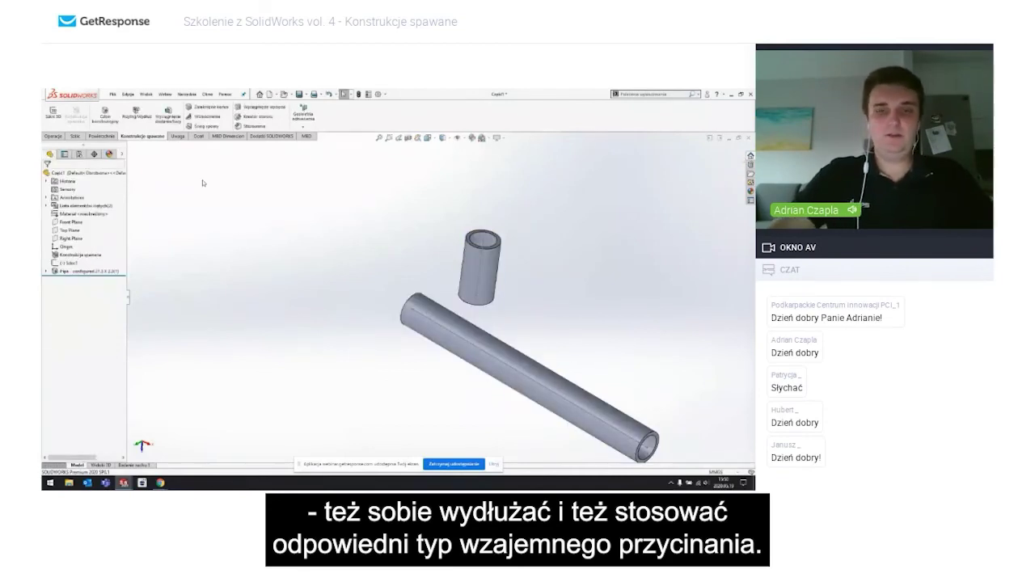
Step: Create a new blank part document from the New SOLIDWORKS Document dialog
{"action": "key", "text": "ctrl+n"}
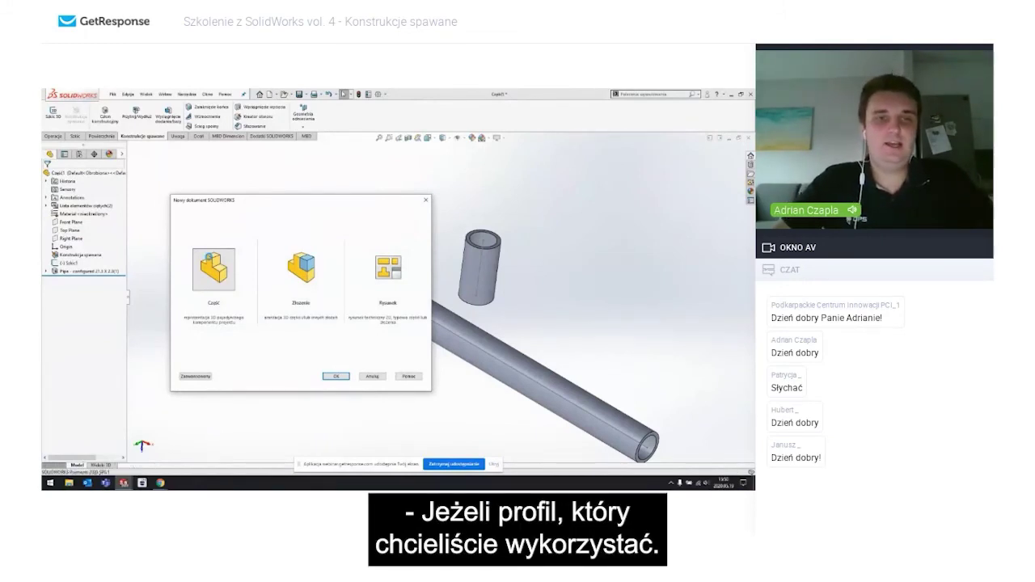
{"action": "double_click", "coordinate": [208, 259]}
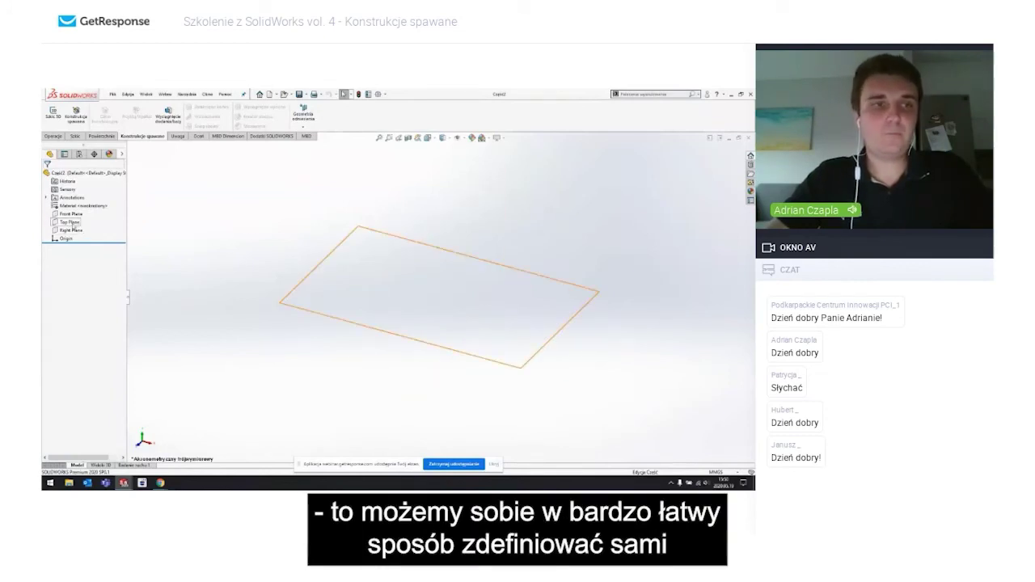
Step: Sketch a hexagon on the Top Plane centred on the origin with a horizontal bottom edge
{"action": "left_click", "coordinate": [71, 223]}
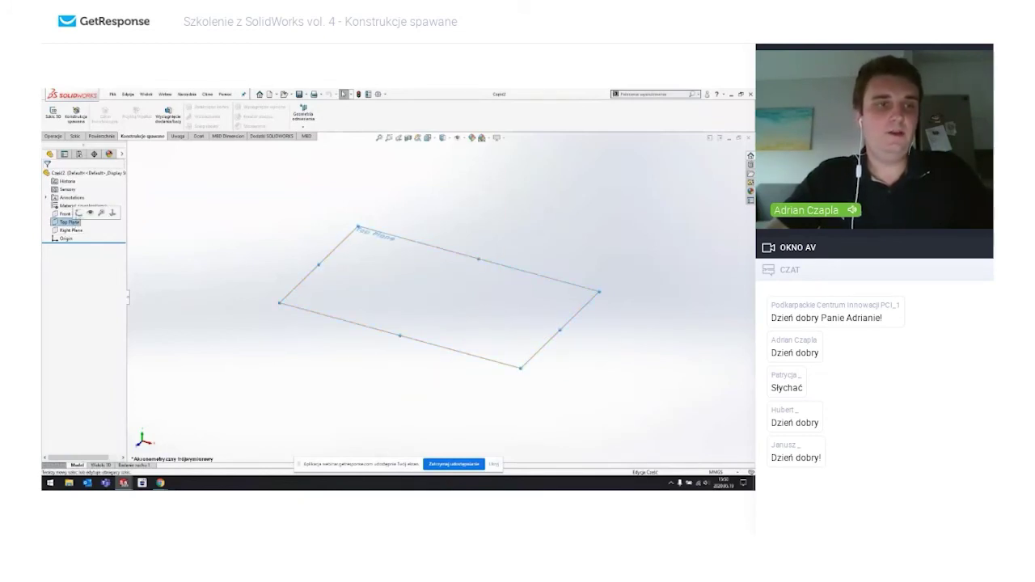
{"action": "left_click", "coordinate": [158, 213]}
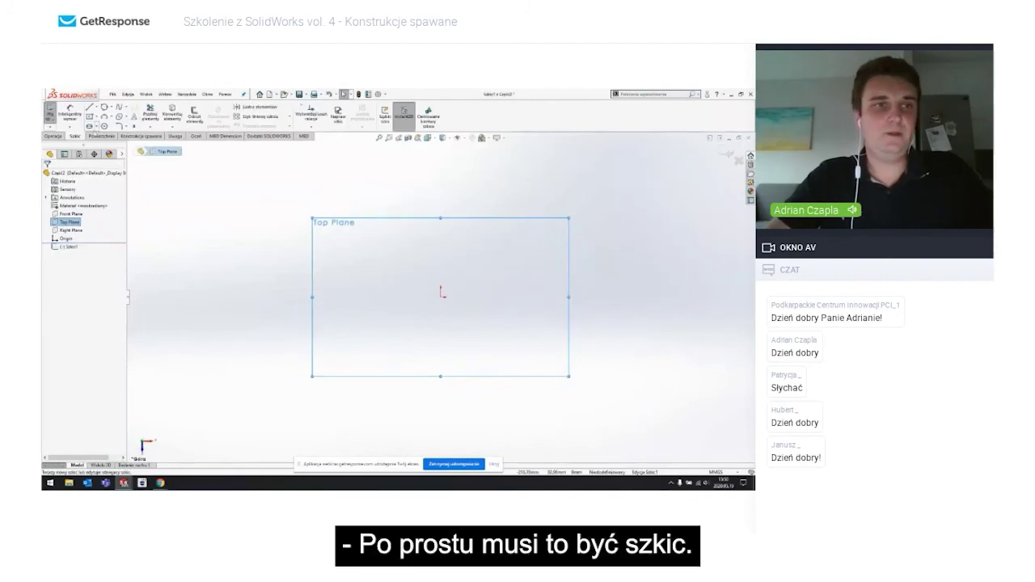
{"action": "left_click", "coordinate": [104, 126]}
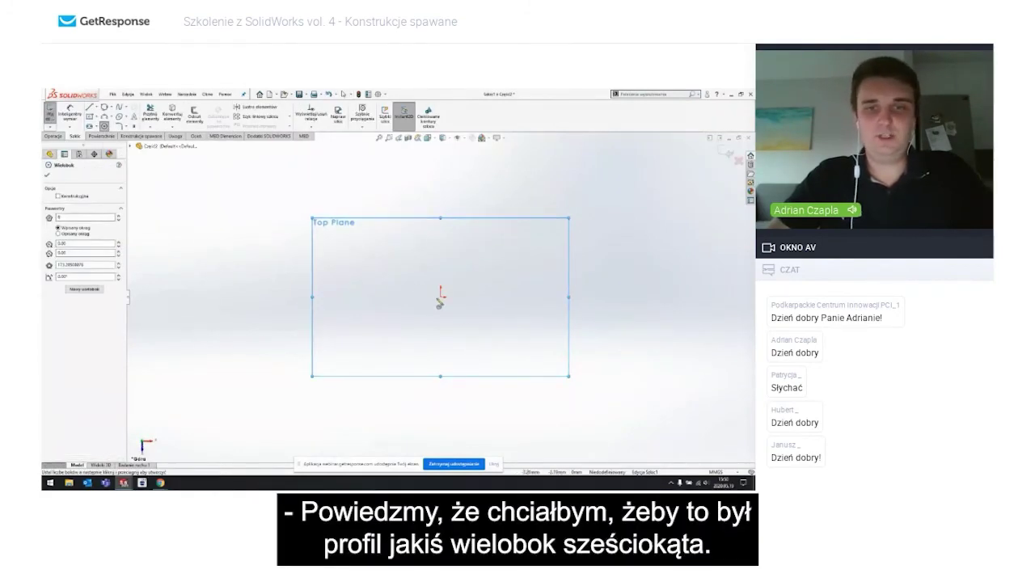
{"action": "left_click", "coordinate": [441, 297]}
{"action": "left_click", "coordinate": [503, 369]}
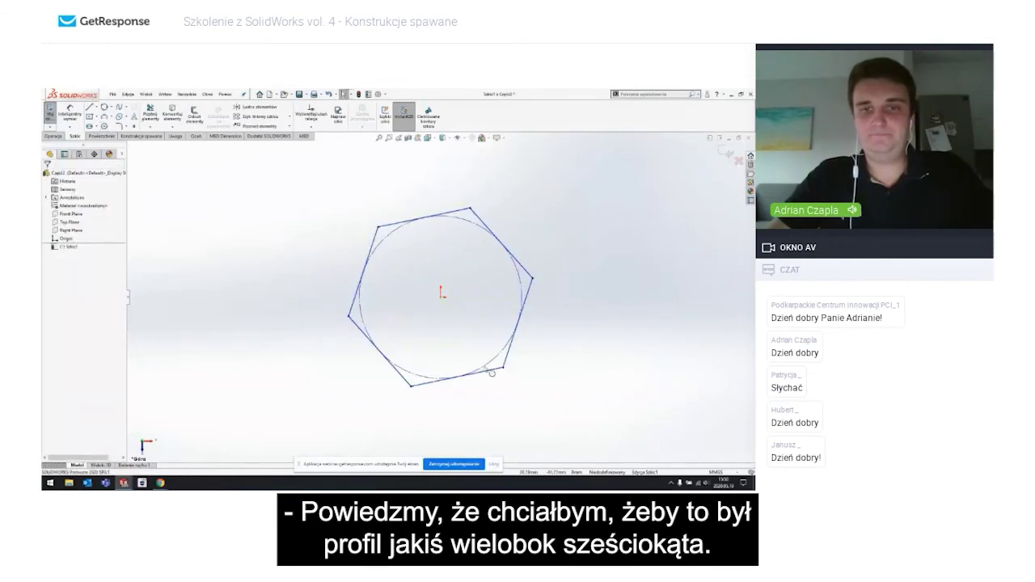
{"action": "left_click", "coordinate": [490, 373]}
{"action": "left_click", "coordinate": [509, 336]}
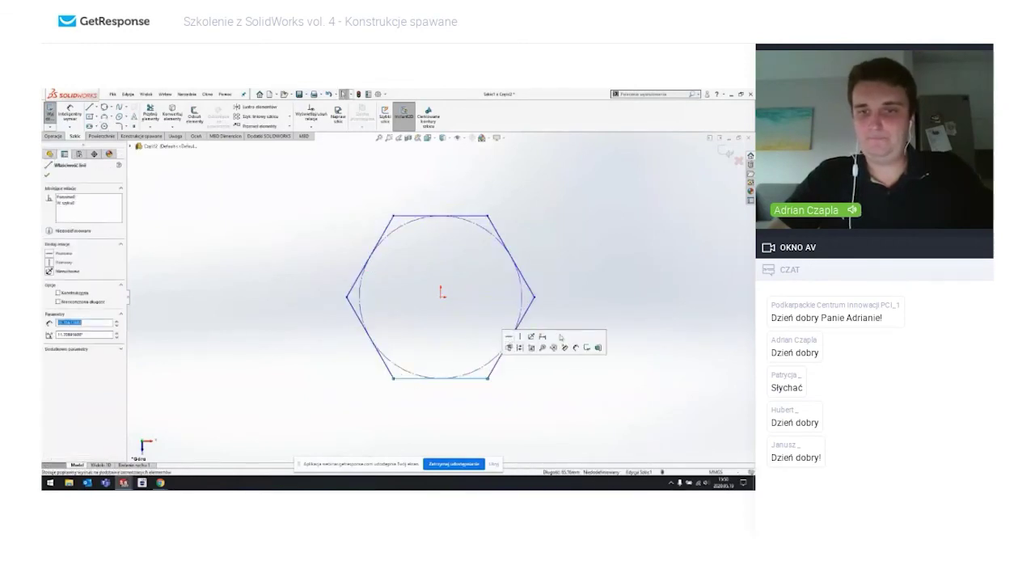
Step: Dimension the hexagon's top-to-bottom height as 60 and exit the sketch
{"action": "right_click_drag", "start_coordinate": [556, 407], "coordinate": [556, 356]}
{"action": "left_click", "coordinate": [469, 218]}
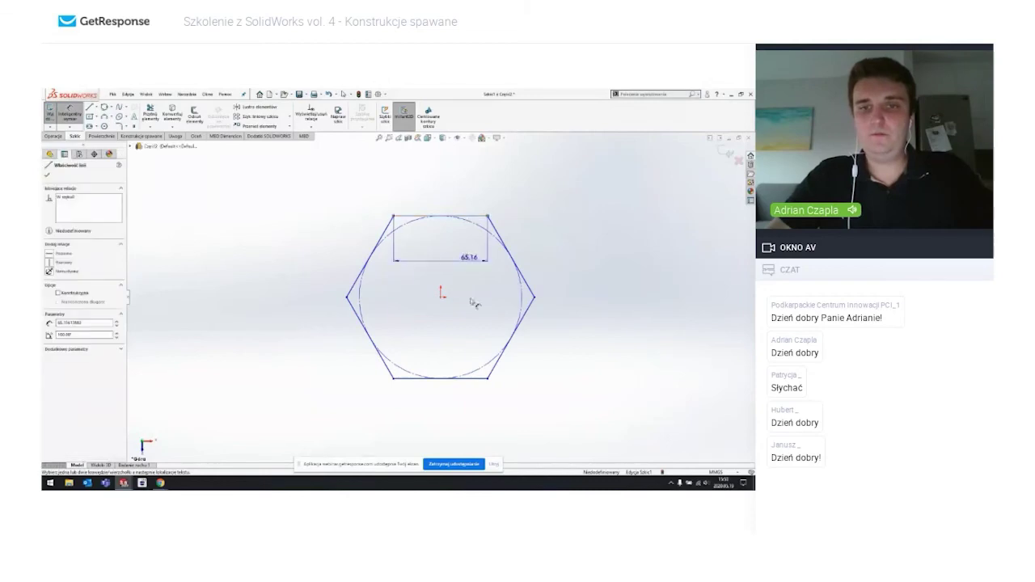
{"action": "left_click", "coordinate": [475, 377]}
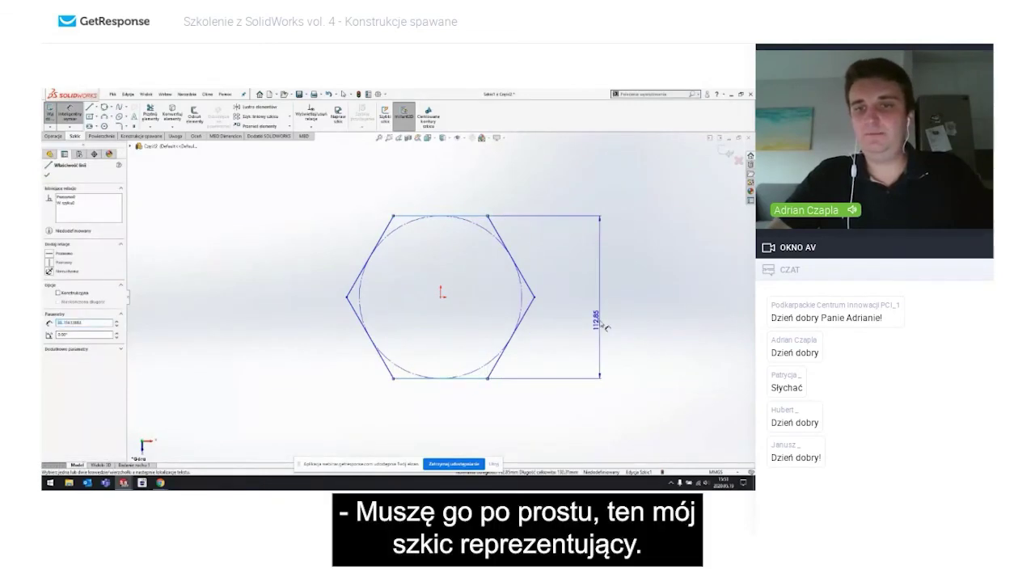
{"action": "left_click", "coordinate": [599, 327]}
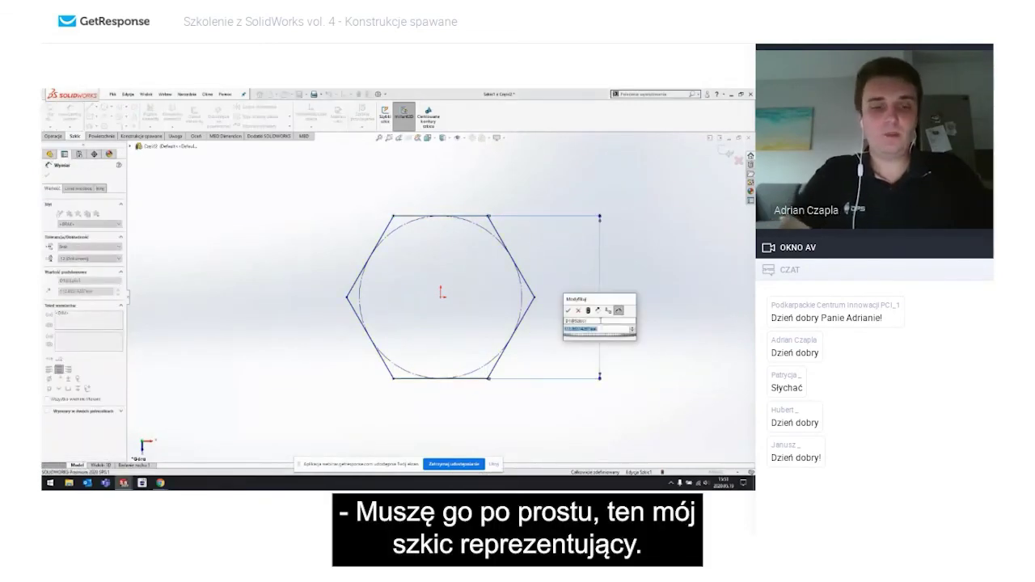
{"action": "type", "text": "60.00mm"}
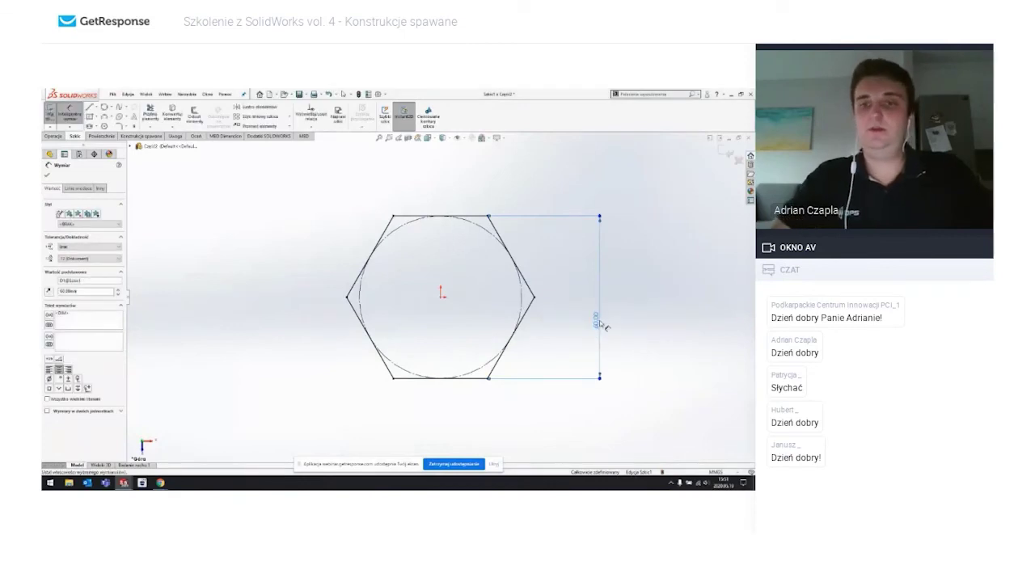
{"action": "key", "text": "Return"}
{"action": "key", "text": "Escape"}
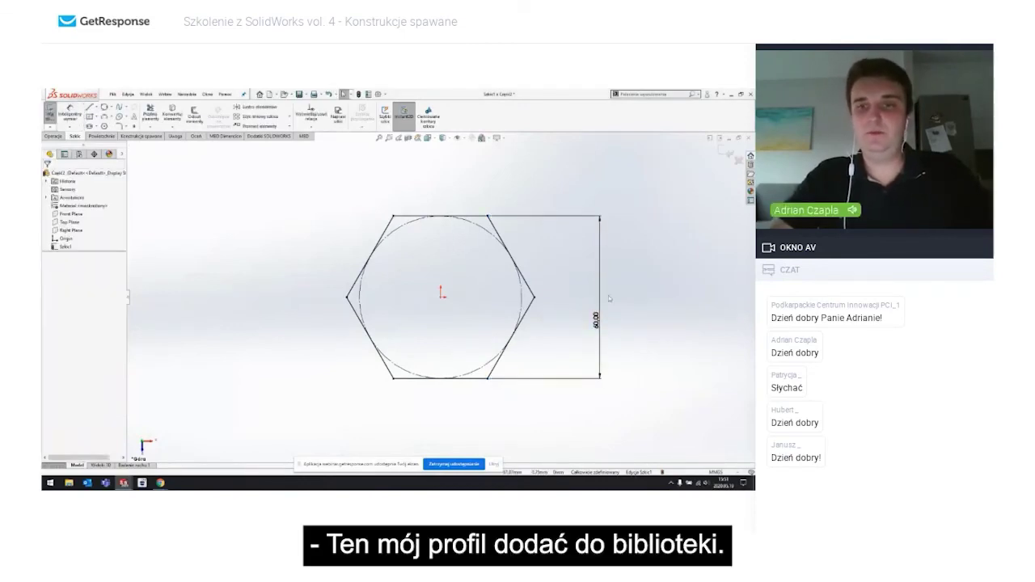
{"action": "left_click_drag", "start_coordinate": [596, 301], "coordinate": [582, 303]}
{"action": "left_click", "coordinate": [645, 284]}
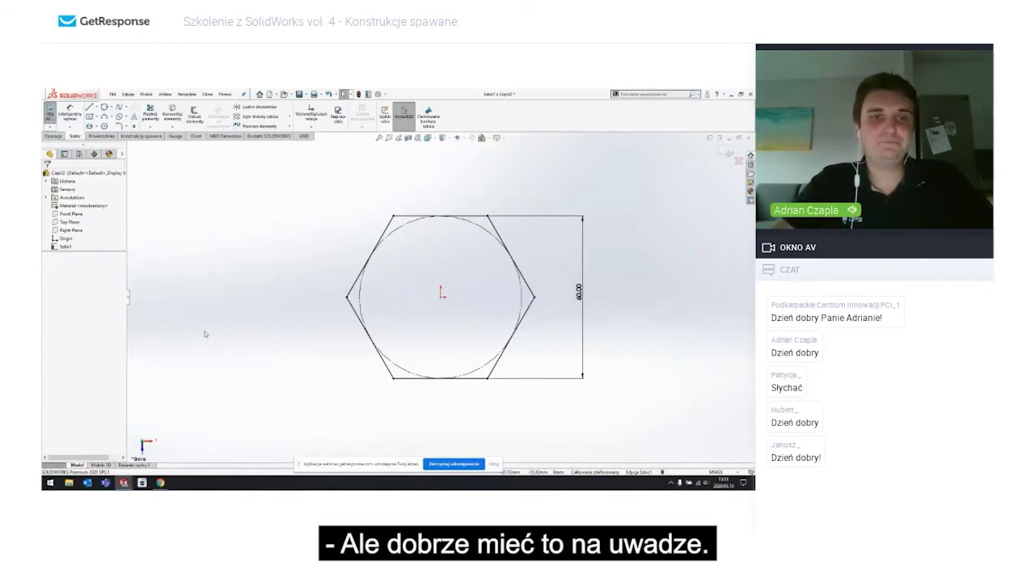
{"action": "left_click", "coordinate": [243, 285]}
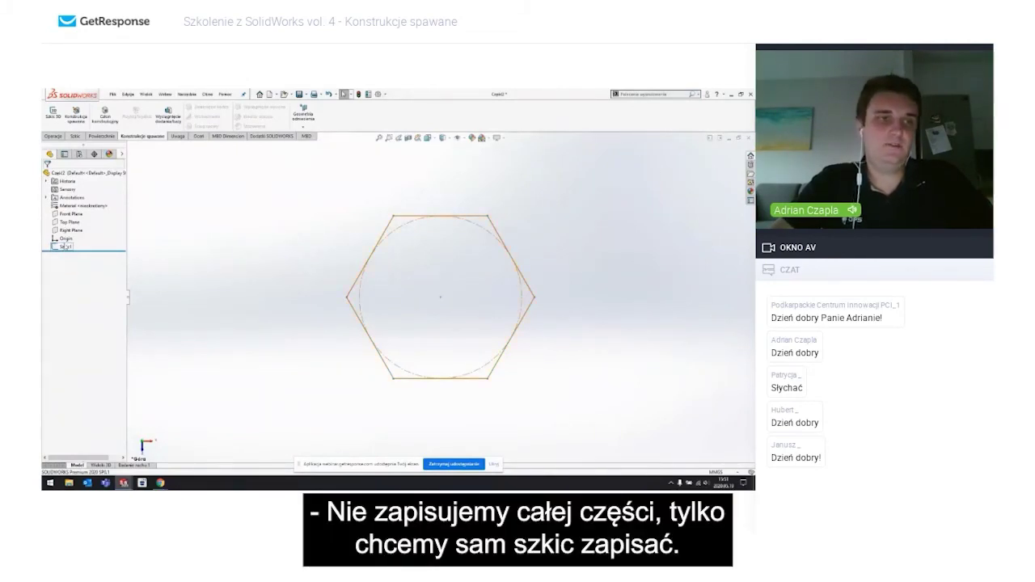
Step: Select sketch Szkic1 and start Save As (Zapisz jako)
{"action": "left_click", "coordinate": [65, 246]}
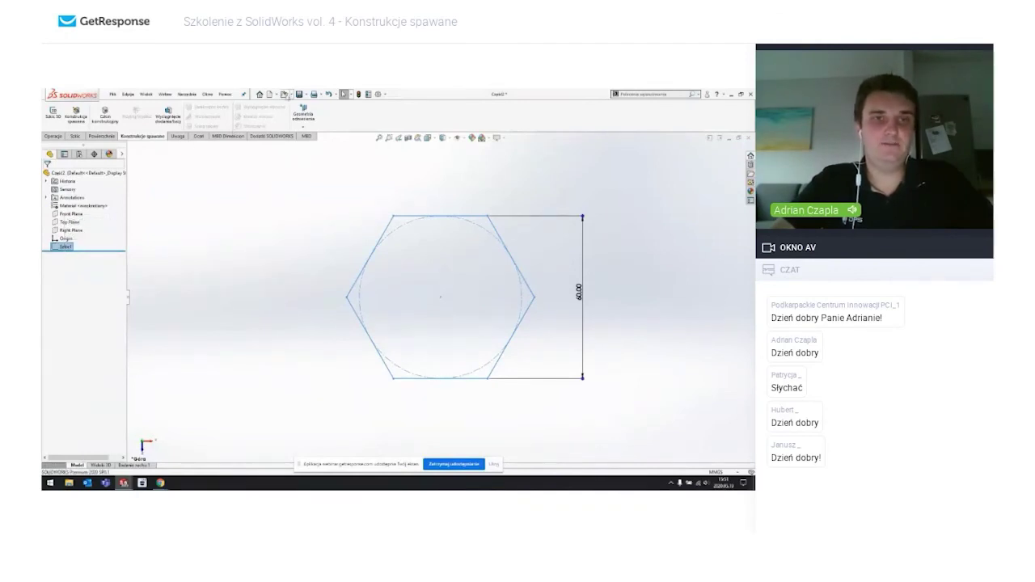
{"action": "left_click", "coordinate": [306, 94]}
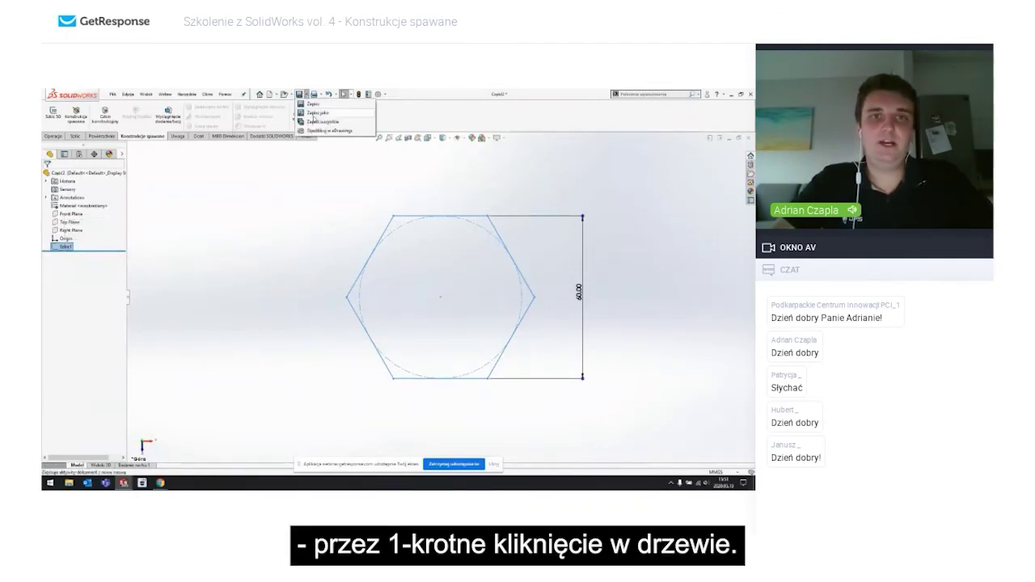
{"action": "left_click", "coordinate": [313, 114]}
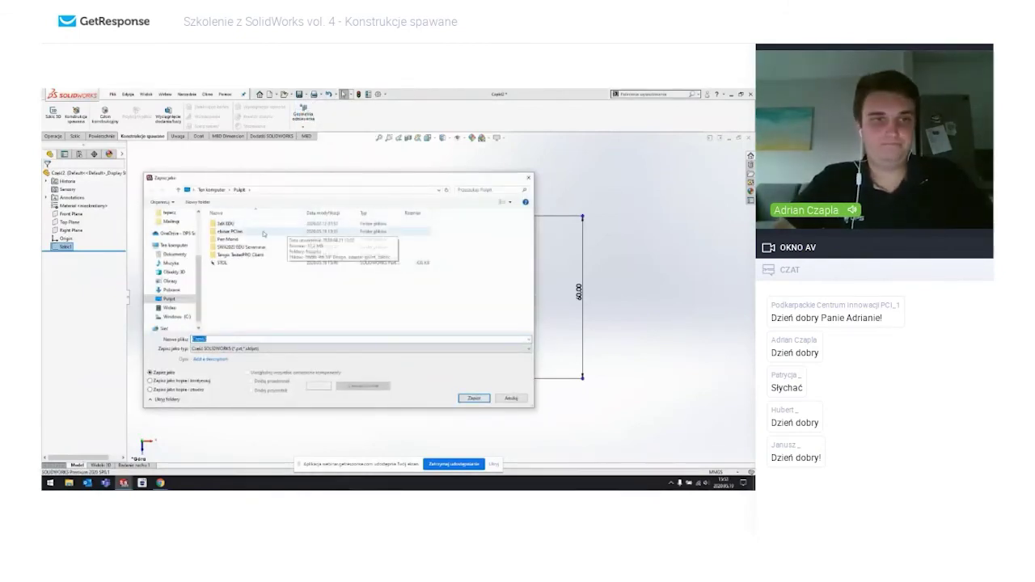
Step: Browse to C:\Program Files\SOLIDWORKS Corp\SOLIDWORKS\lang\english\weldment profiles
{"action": "scroll", "coordinate": [199, 218], "scroll_direction": "up", "scroll_amount": 3}
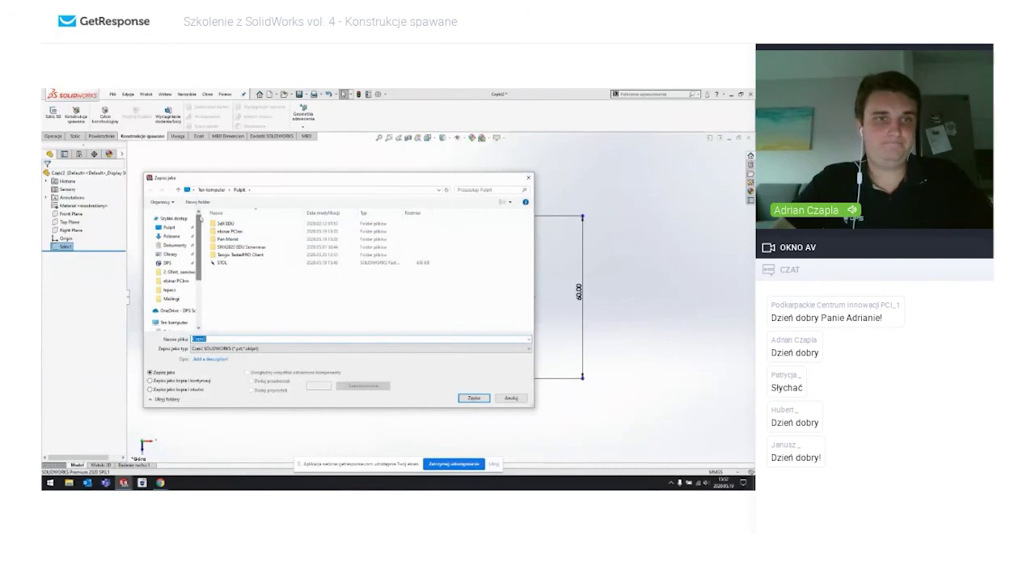
{"action": "scroll", "coordinate": [172, 283], "scroll_direction": "down", "scroll_amount": 2}
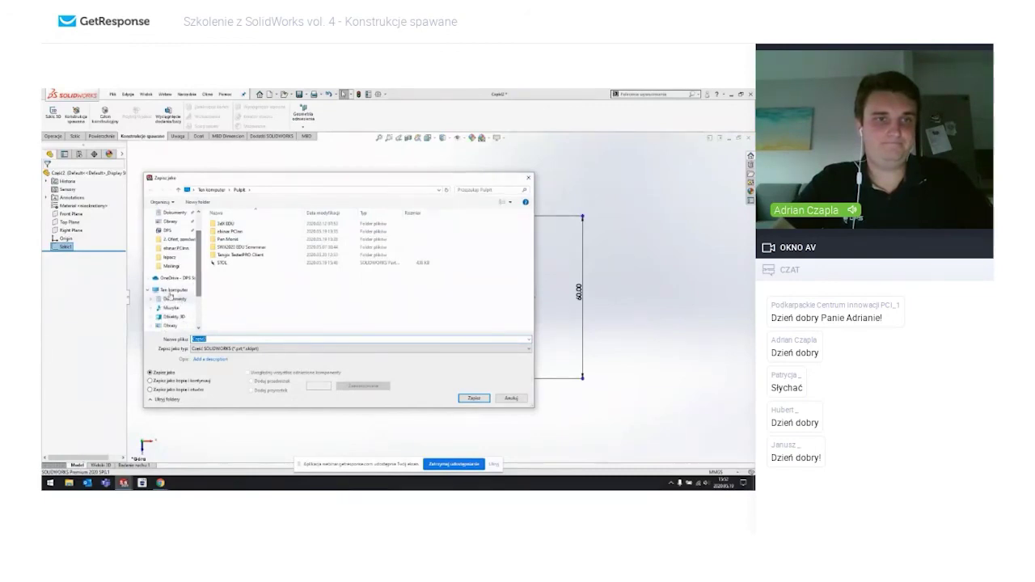
{"action": "left_click", "coordinate": [172, 290]}
{"action": "double_click", "coordinate": [230, 299]}
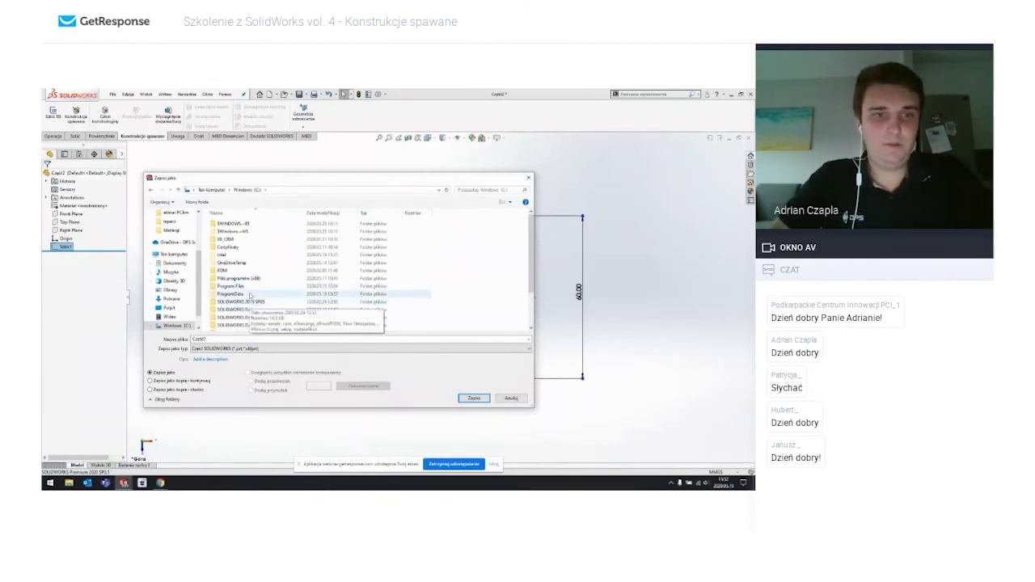
{"action": "double_click", "coordinate": [248, 286]}
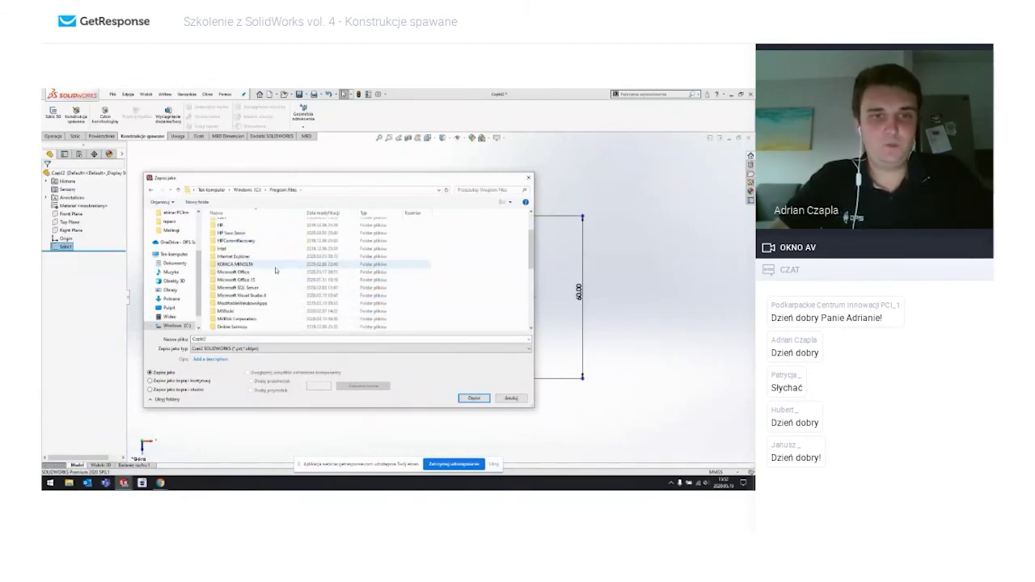
{"action": "scroll", "coordinate": [276, 270], "scroll_direction": "down", "scroll_amount": 2}
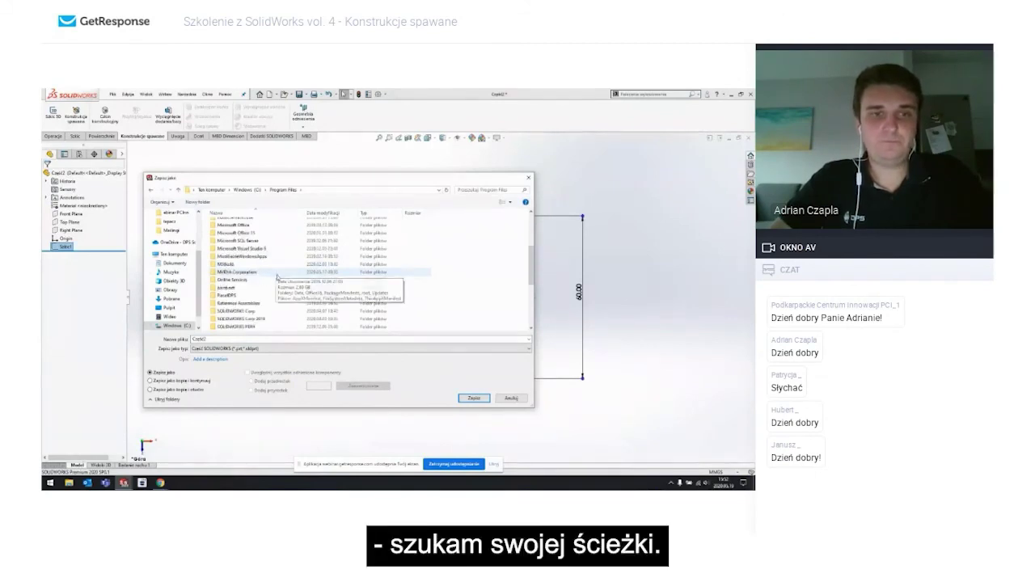
{"action": "double_click", "coordinate": [243, 312]}
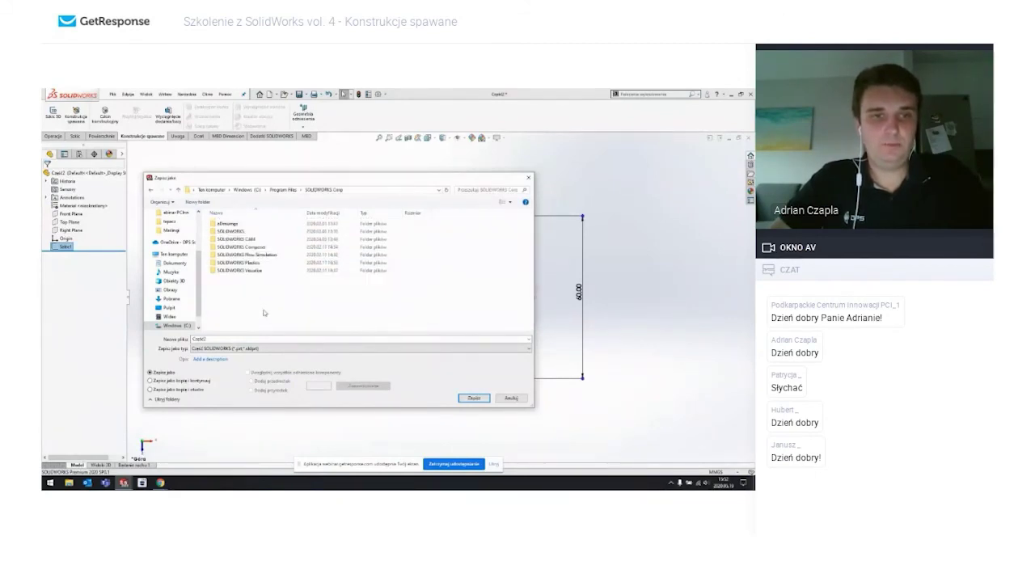
{"action": "double_click", "coordinate": [235, 232]}
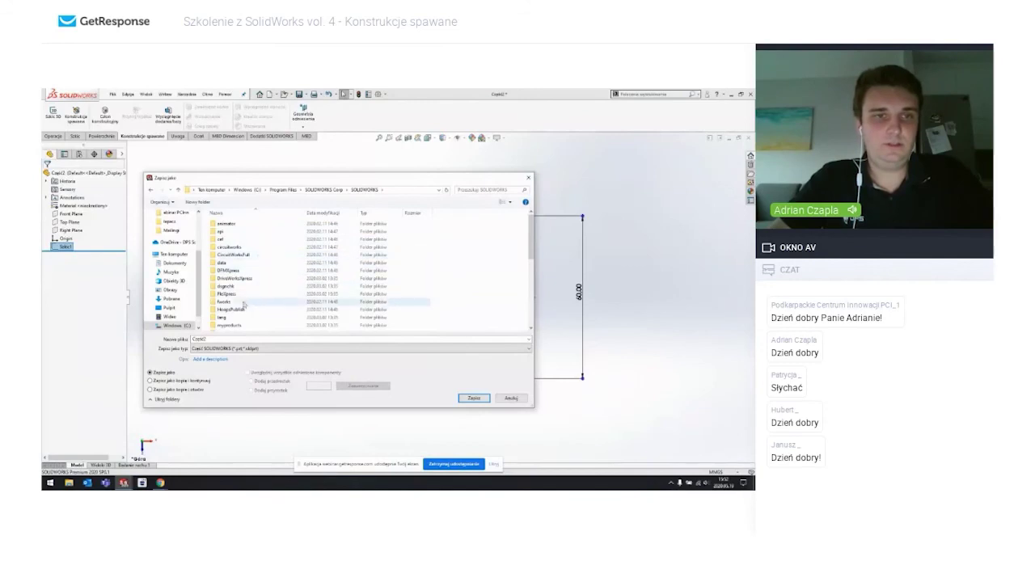
{"action": "double_click", "coordinate": [236, 317]}
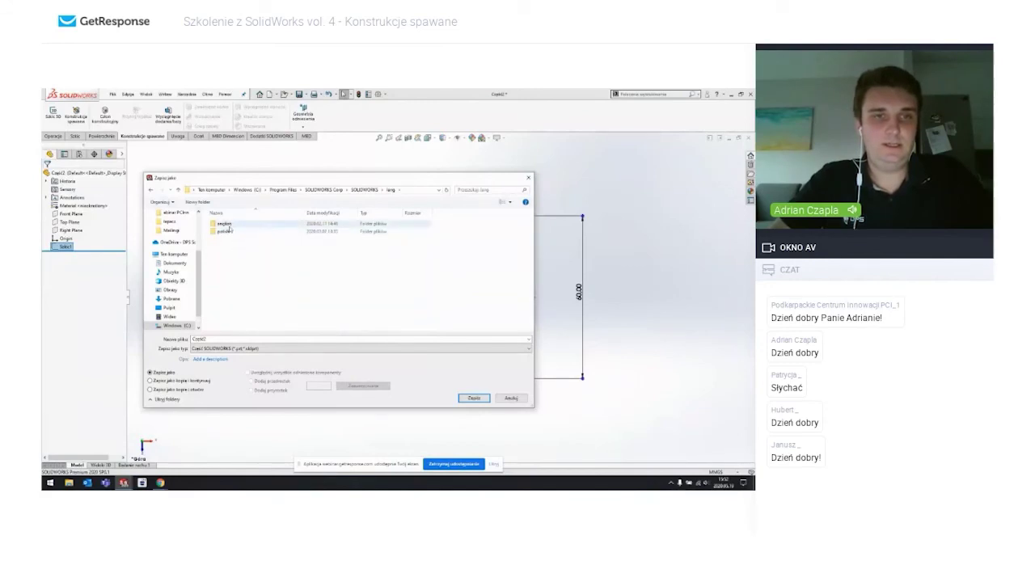
{"action": "double_click", "coordinate": [226, 224]}
{"action": "double_click", "coordinate": [236, 301]}
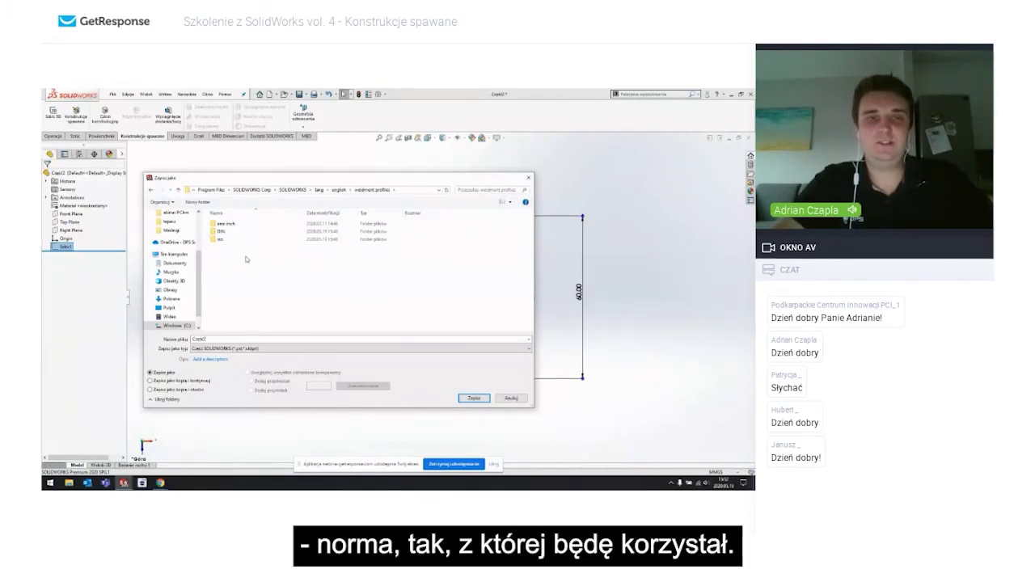
Step: Create a new folder named Moje profile in weldment profiles and open it
{"action": "right_click", "coordinate": [251, 261]}
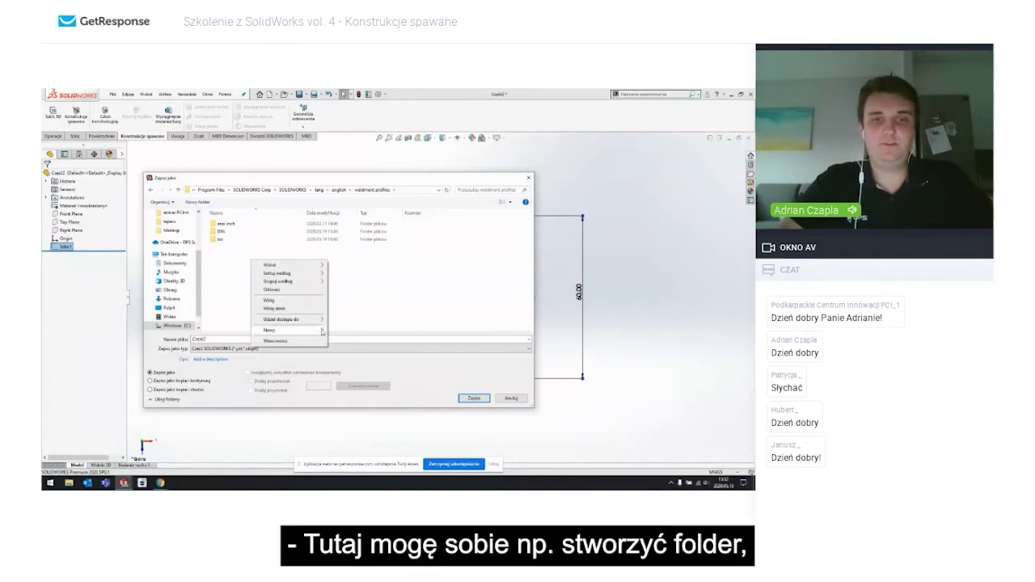
{"action": "mouse_move", "coordinate": [279, 329]}
{"action": "left_click", "coordinate": [339, 330]}
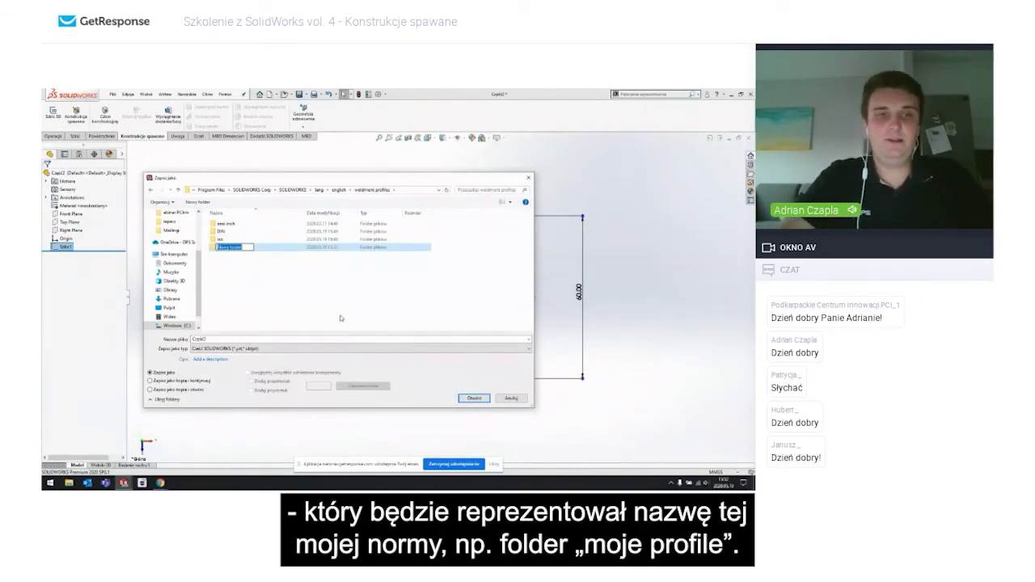
{"action": "type", "text": "Moje pr"}
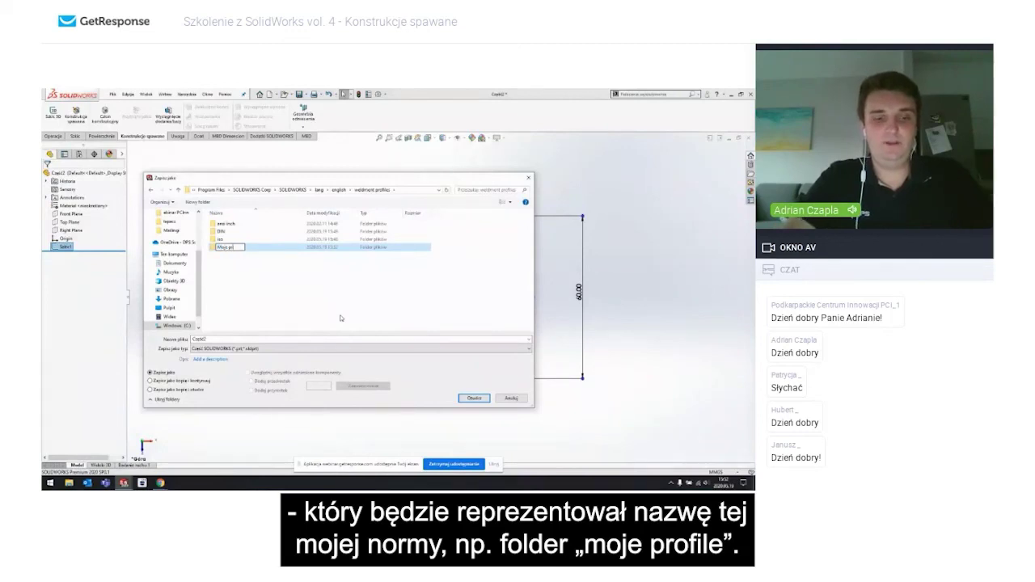
{"action": "type", "text": "ofile"}
{"action": "key", "text": "Return"}
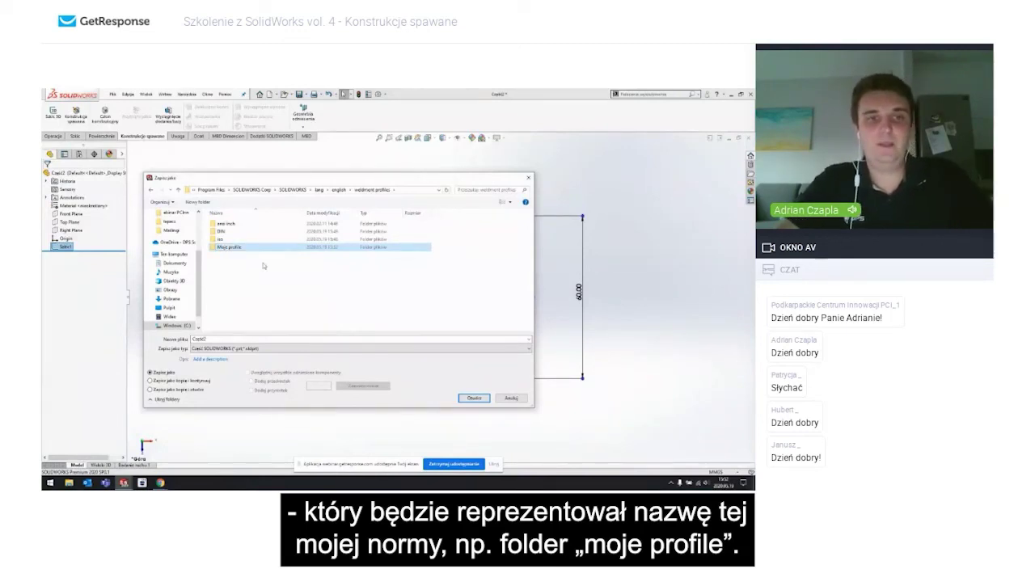
{"action": "double_click", "coordinate": [242, 247]}
Step: Create a subfolder named sześciokątne inside Moje profile and open it
{"action": "right_click", "coordinate": [245, 249]}
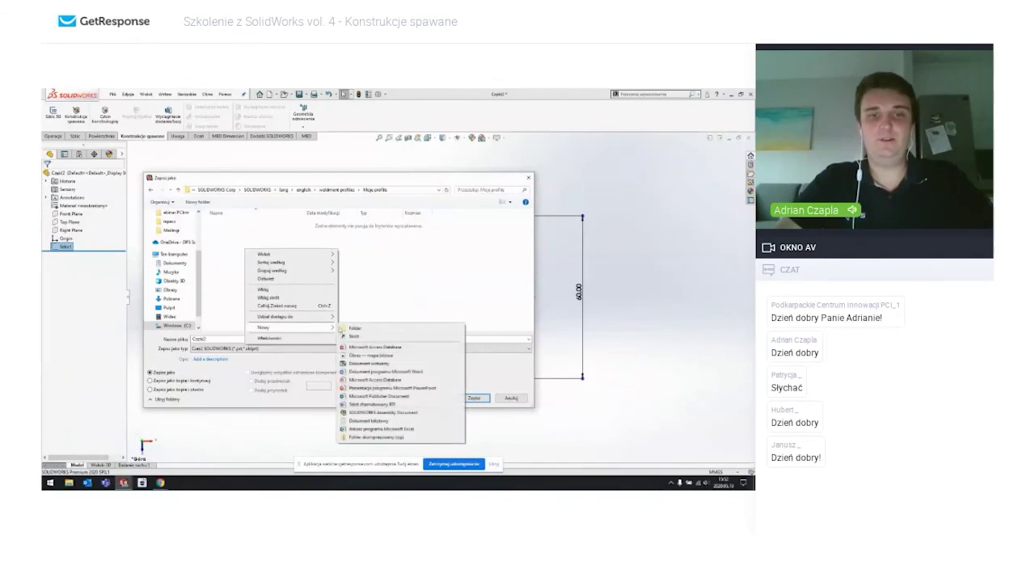
{"action": "left_click", "coordinate": [343, 329]}
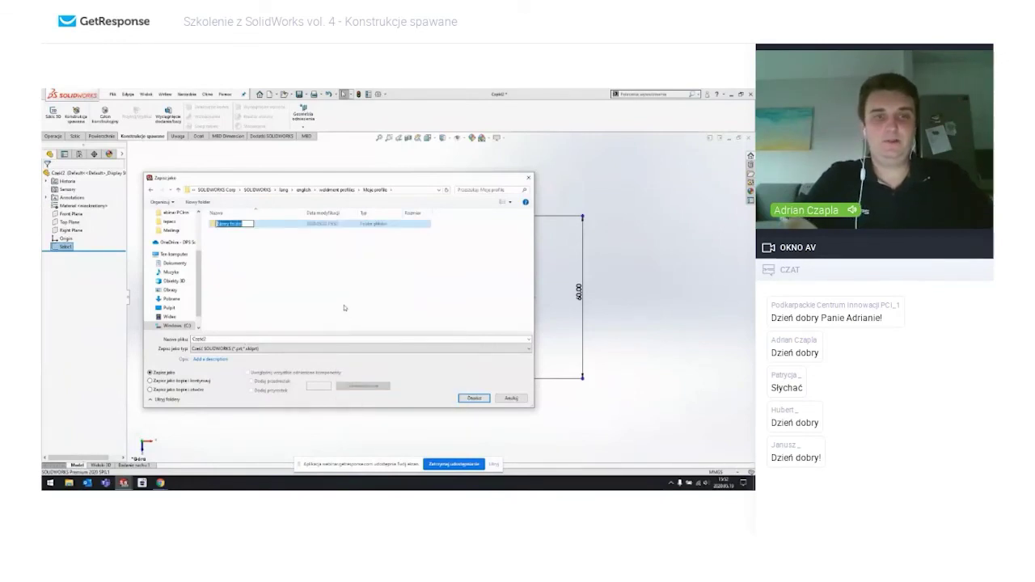
{"action": "type", "text": "szesciok"}
{"action": "type", "text": "z"}
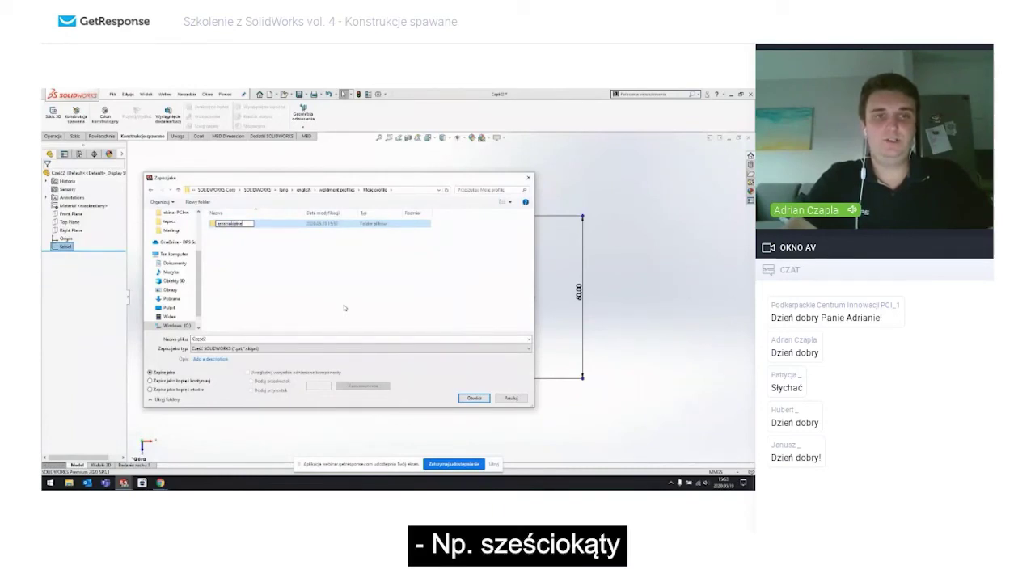
{"action": "left_click", "coordinate": [346, 305]}
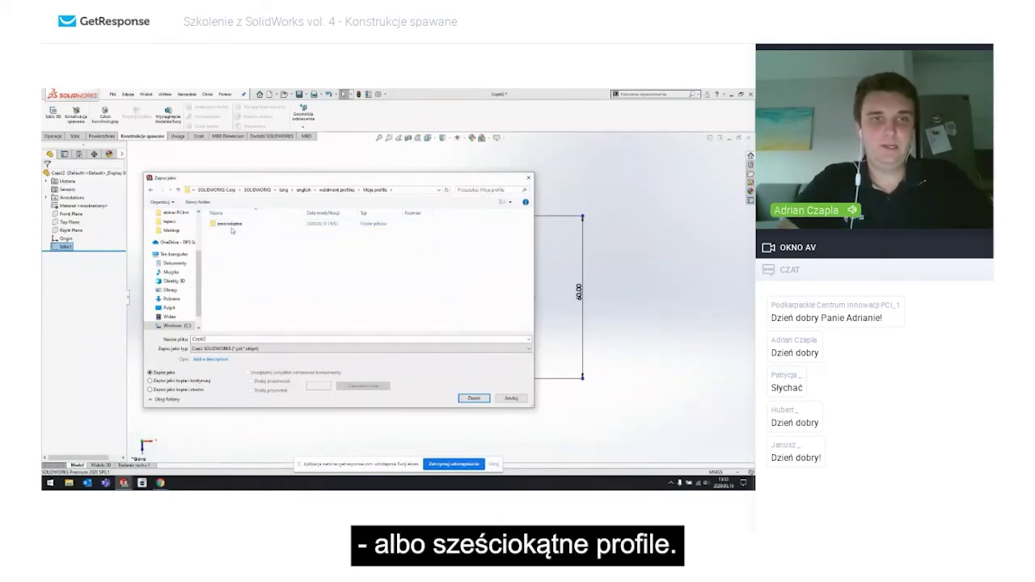
{"action": "double_click", "coordinate": [231, 224]}
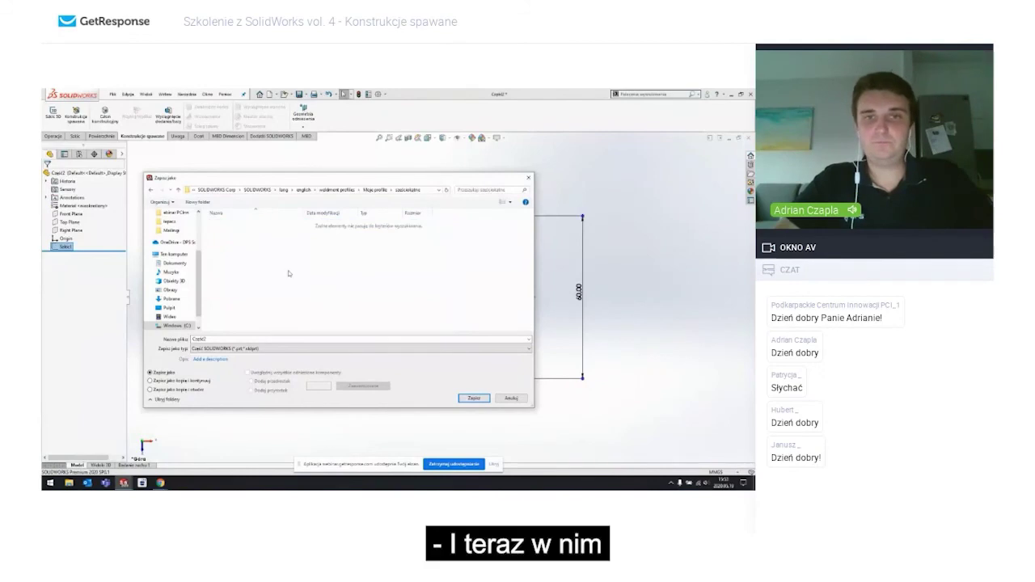
Step: Name the file 60 mm and set the type to Lib Feat Part (*.sldlfp)
{"action": "double_click", "coordinate": [250, 338]}
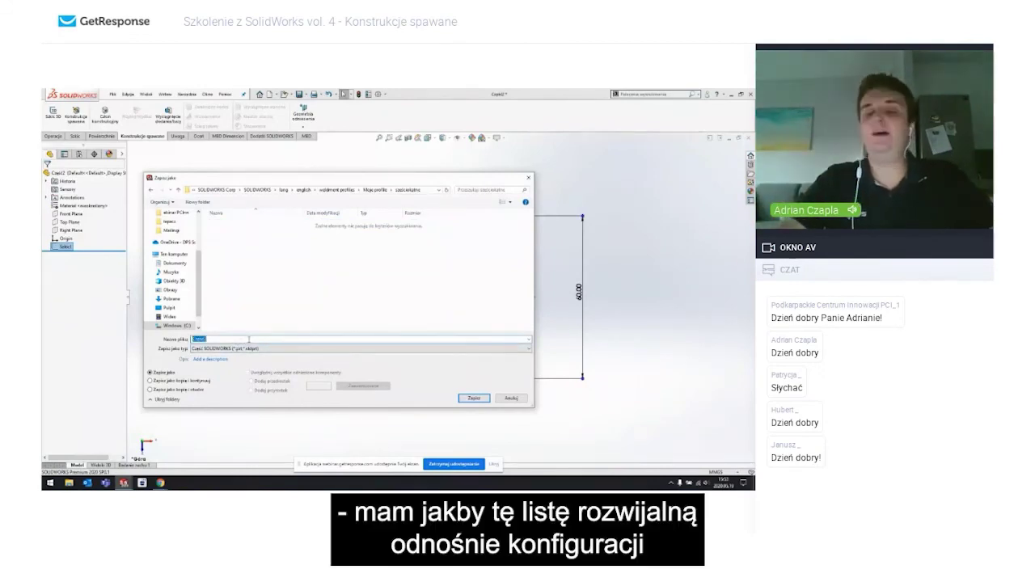
{"action": "type", "text": "60"}
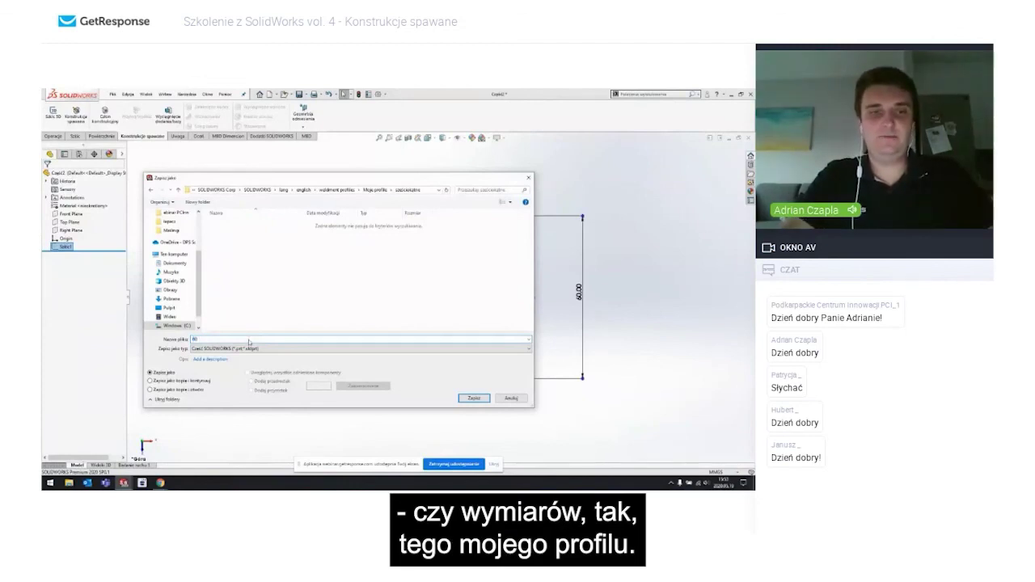
{"action": "type", "text": " mm"}
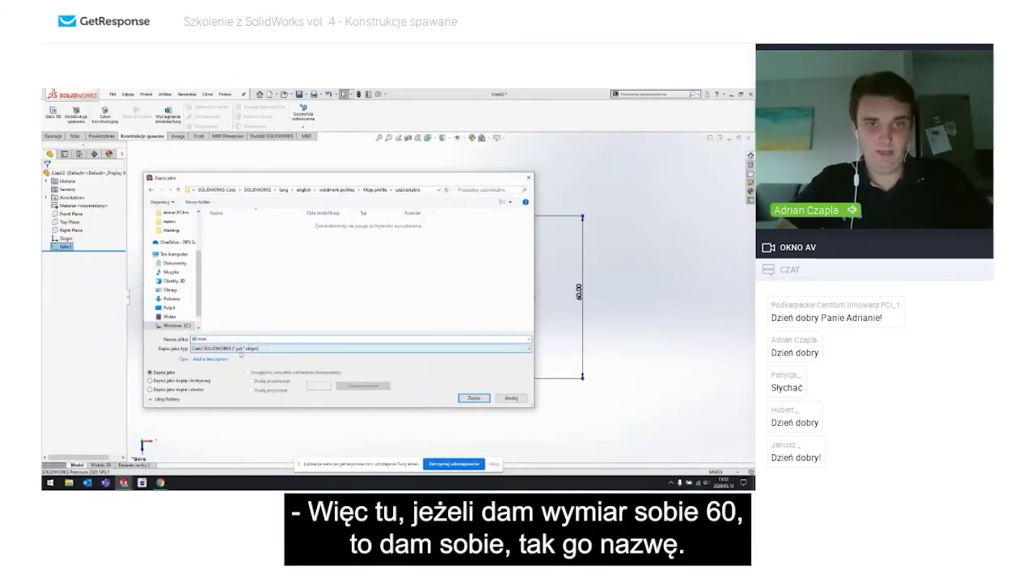
{"action": "left_click", "coordinate": [239, 352]}
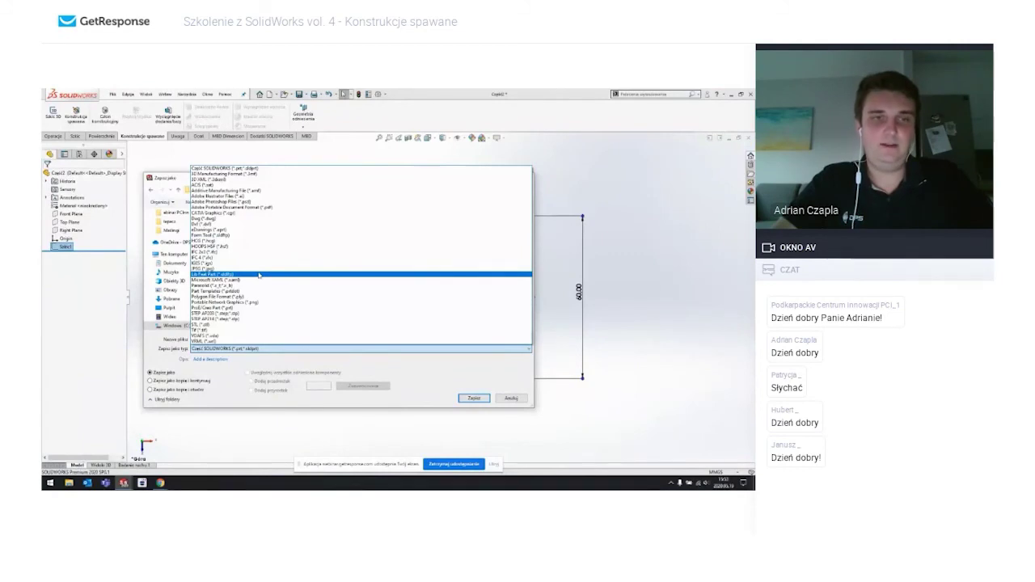
{"action": "left_click", "coordinate": [259, 275]}
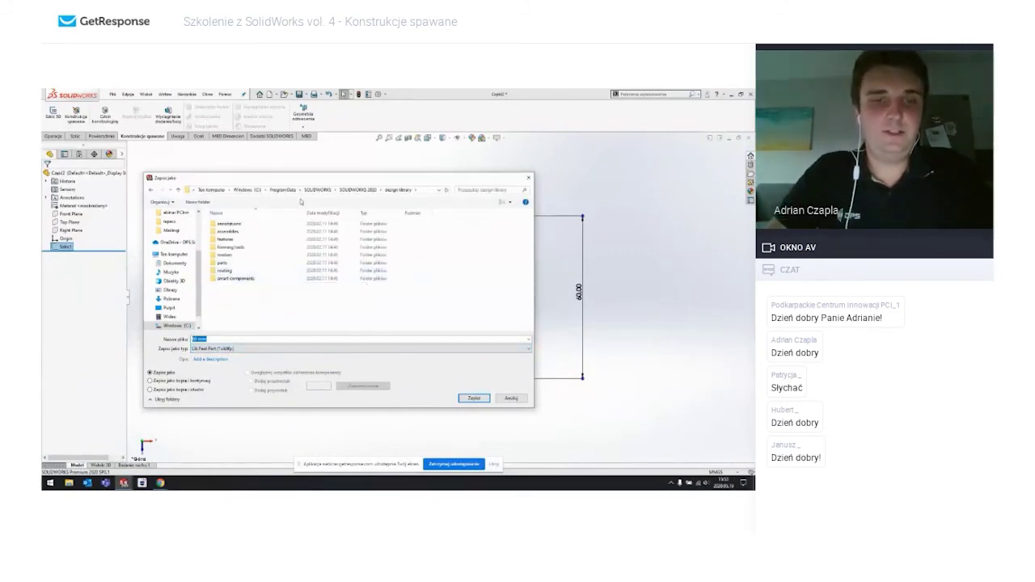
Step: Browse back to C:\...\weldment profiles\Moje profile\sześciokątne
{"action": "left_click", "coordinate": [173, 254]}
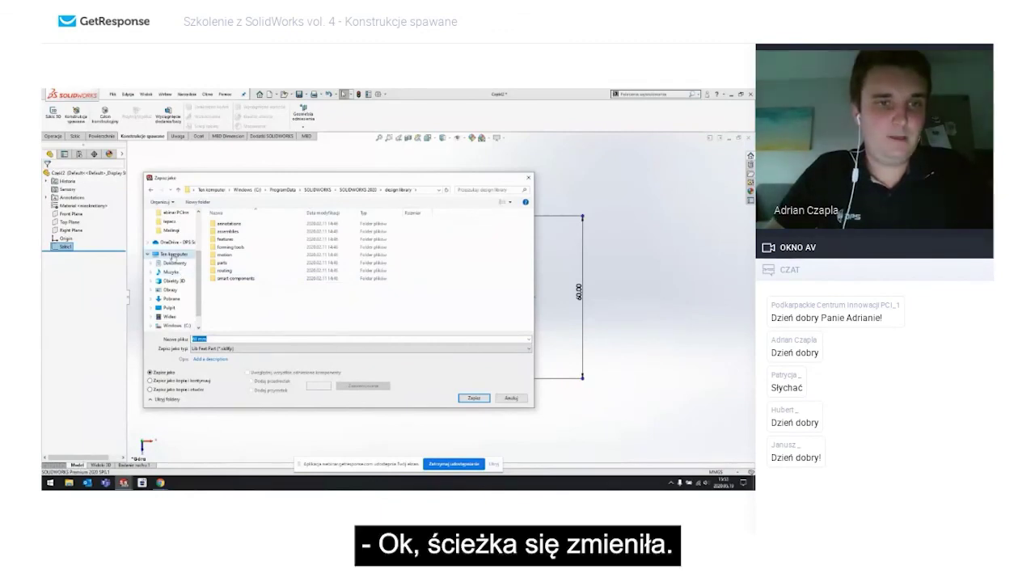
{"action": "double_click", "coordinate": [270, 311]}
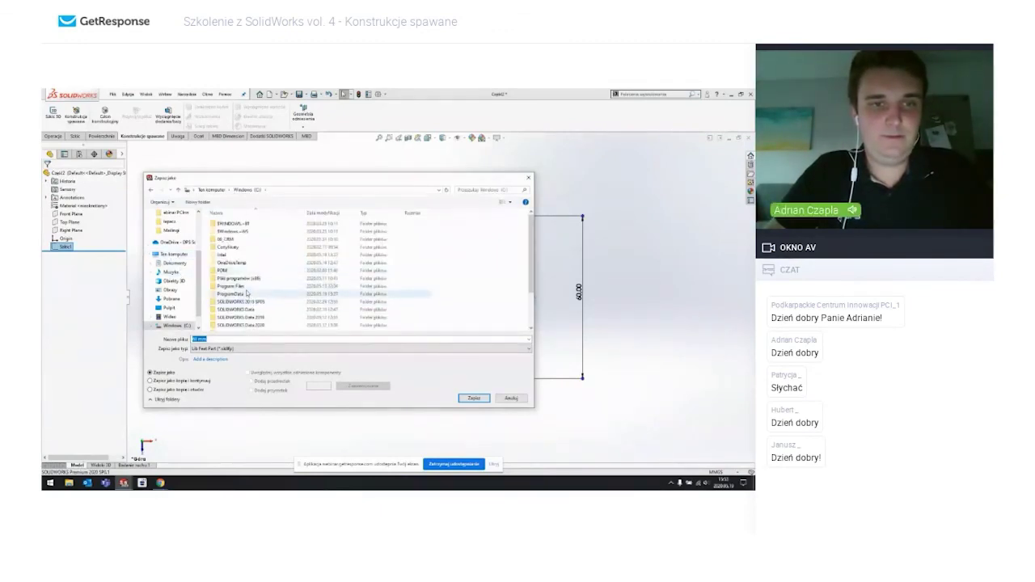
{"action": "double_click", "coordinate": [243, 287]}
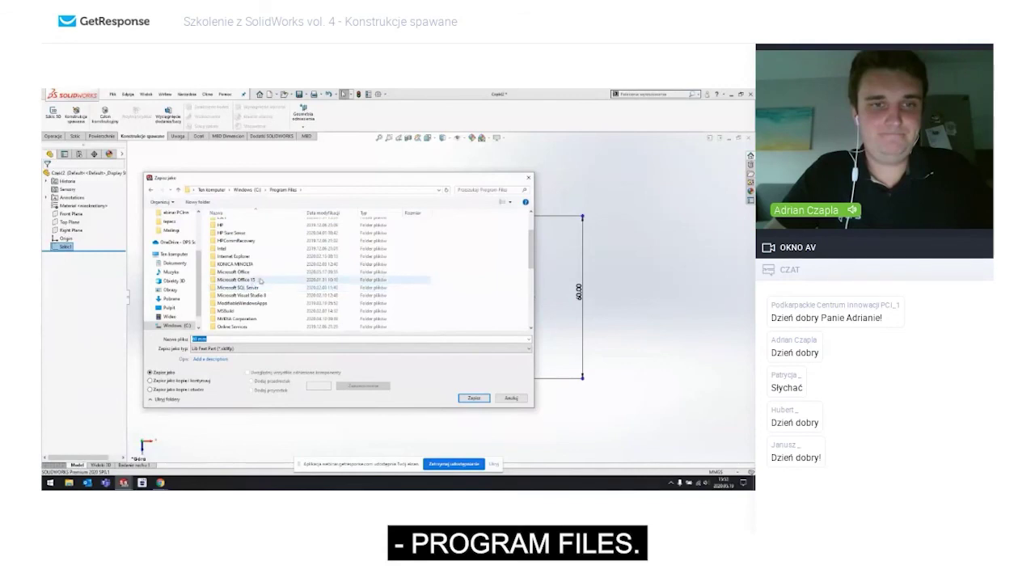
{"action": "scroll", "coordinate": [260, 280], "scroll_direction": "down", "scroll_amount": 5}
{"action": "double_click", "coordinate": [259, 288]}
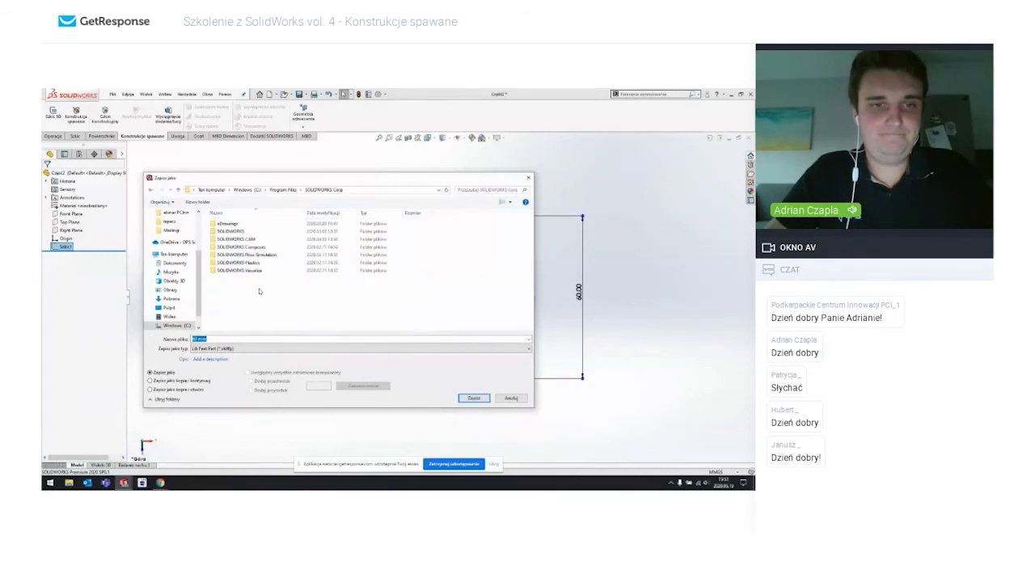
{"action": "double_click", "coordinate": [242, 231]}
{"action": "scroll", "coordinate": [272, 285], "scroll_direction": "down", "scroll_amount": 5}
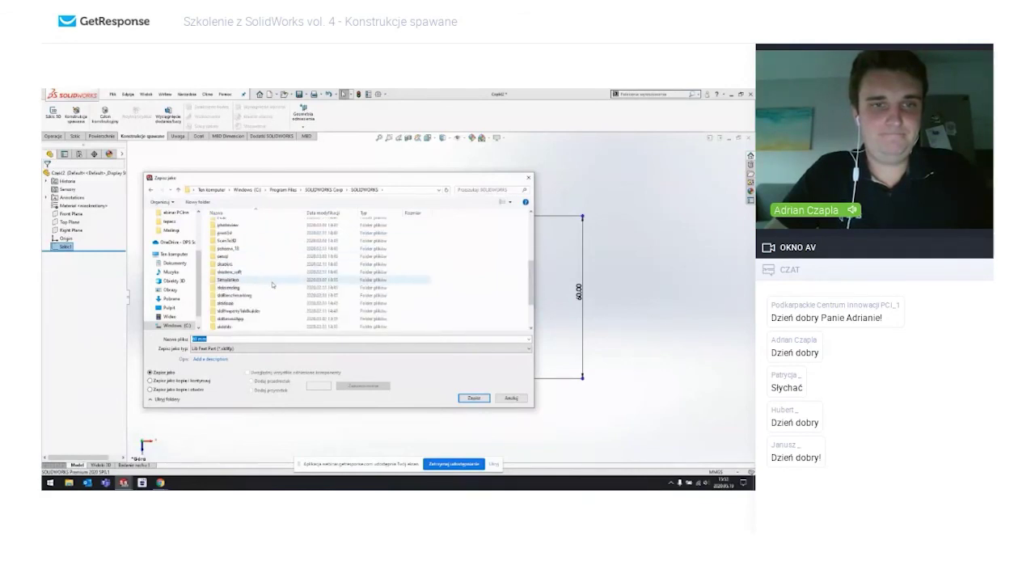
{"action": "scroll", "coordinate": [261, 276], "scroll_direction": "up", "scroll_amount": 3}
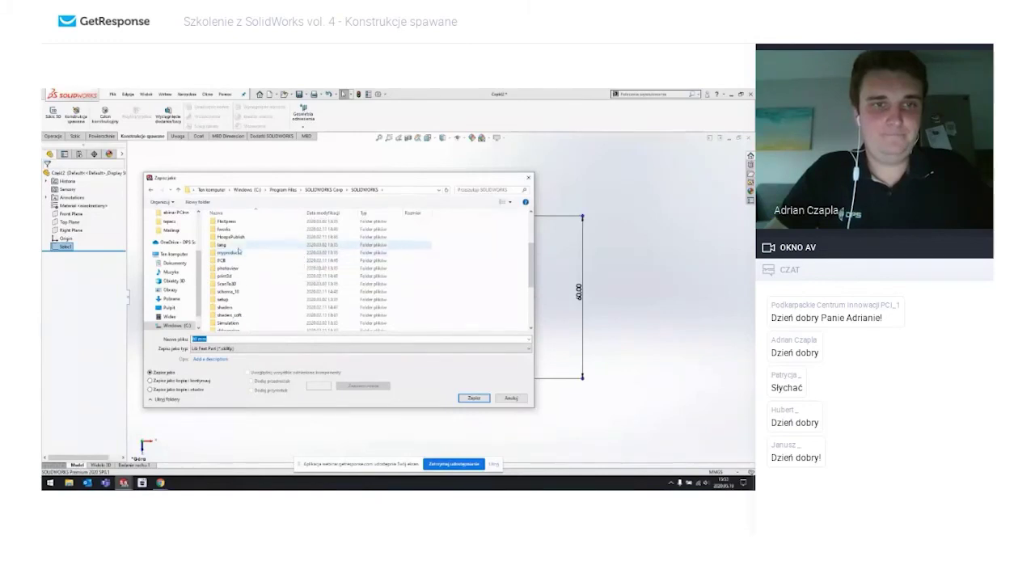
{"action": "double_click", "coordinate": [237, 247]}
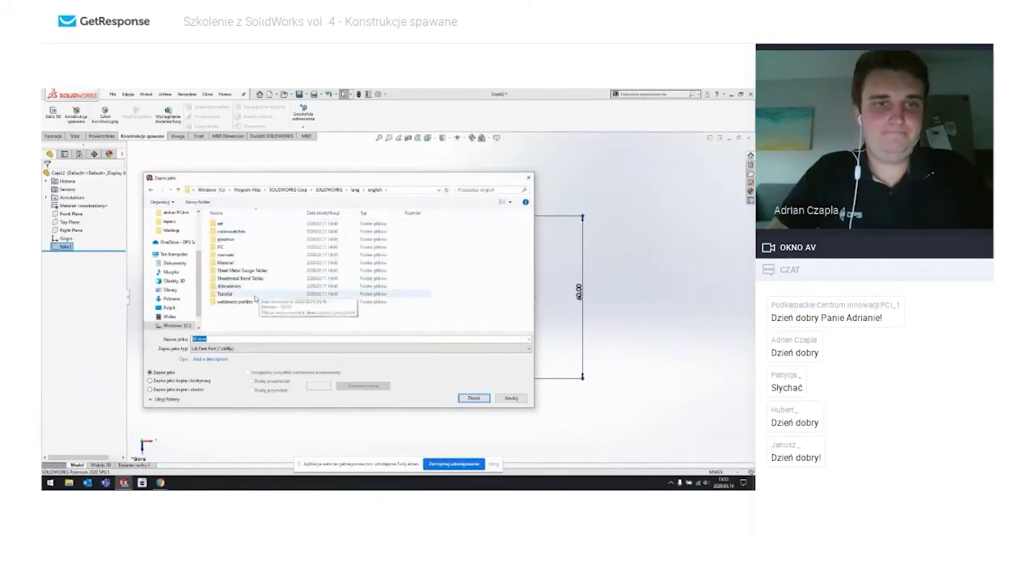
{"action": "double_click", "coordinate": [234, 302]}
{"action": "double_click", "coordinate": [230, 247]}
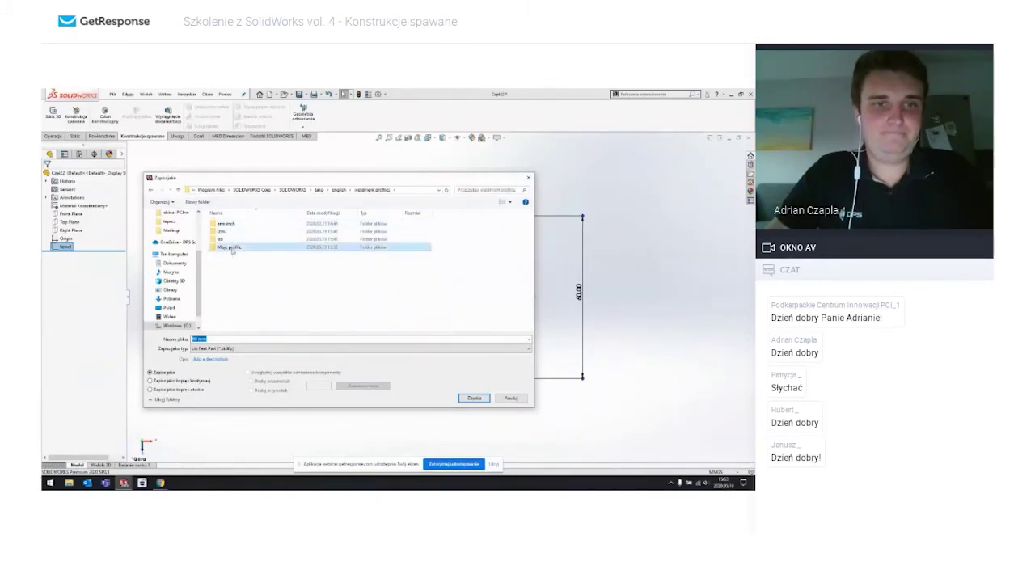
{"action": "double_click", "coordinate": [232, 225]}
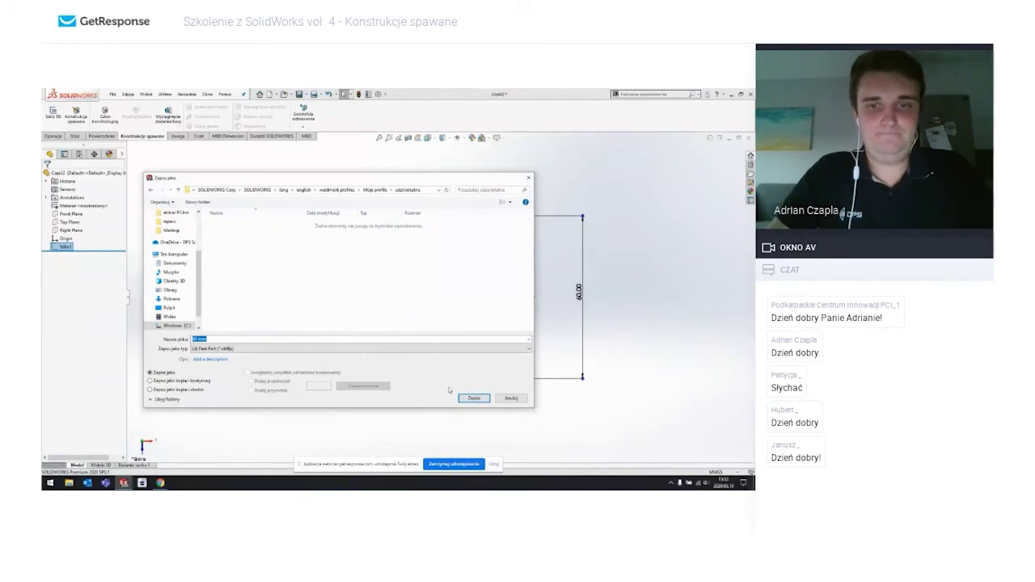
Step: Save the 60 mm profile, then set the Pipe member to Moje profile, sześciokątne, 40 mm
{"action": "left_click", "coordinate": [473, 398]}
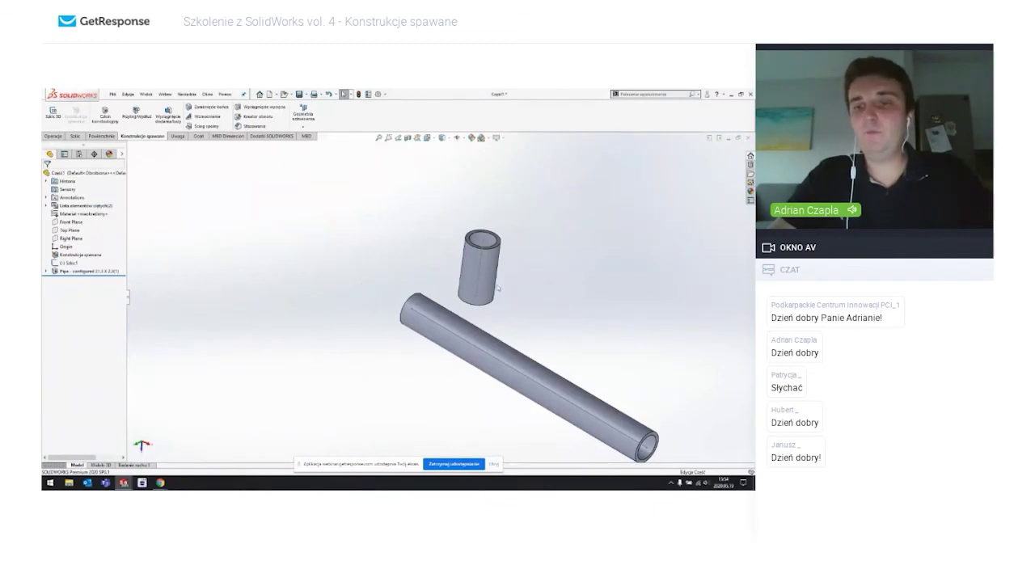
{"action": "right_click", "coordinate": [105, 268]}
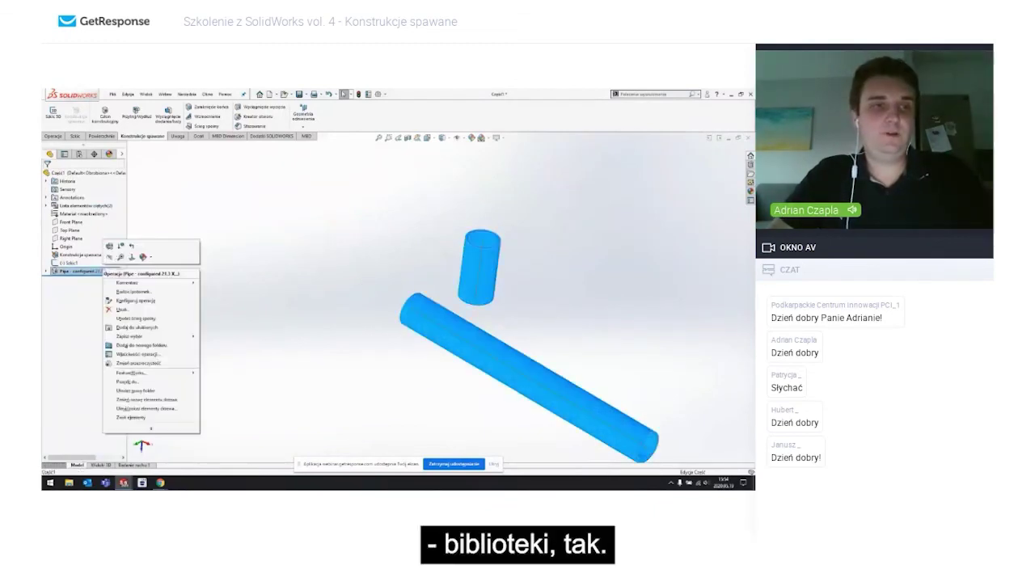
{"action": "left_click", "coordinate": [117, 249]}
{"action": "left_click", "coordinate": [81, 233]}
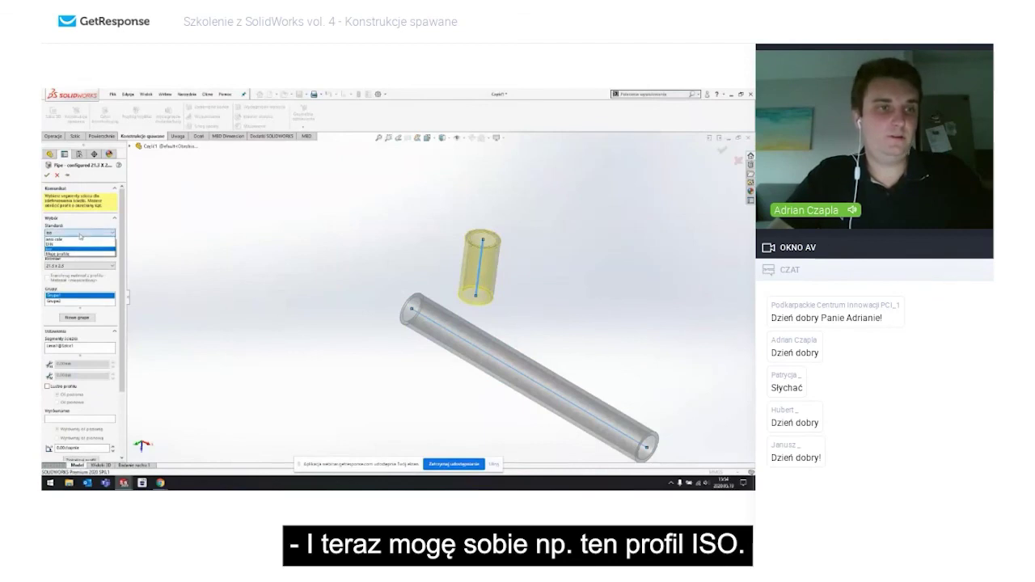
{"action": "left_click", "coordinate": [73, 255]}
{"action": "left_click", "coordinate": [79, 248]}
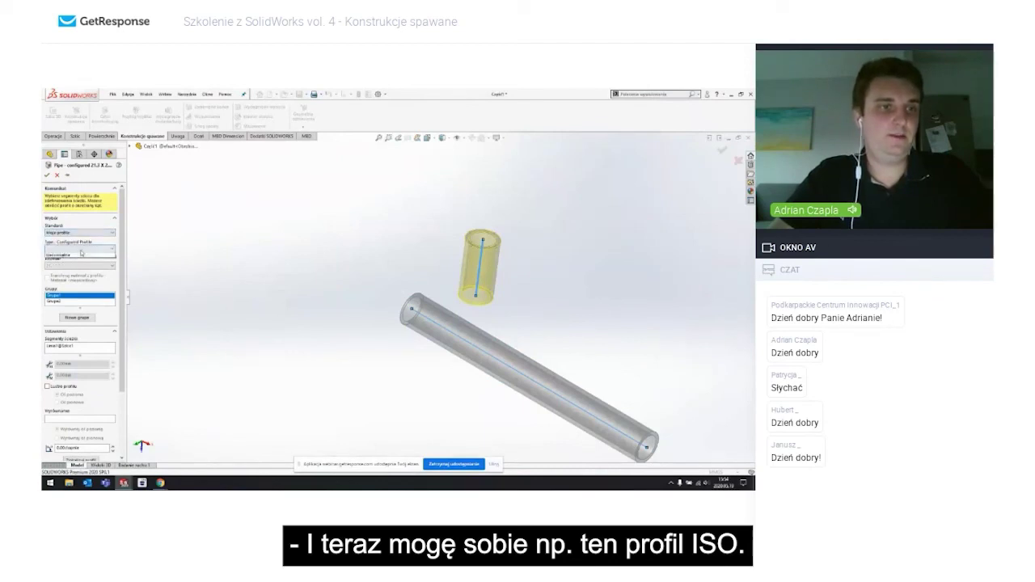
{"action": "left_click", "coordinate": [73, 255]}
{"action": "left_click", "coordinate": [80, 265]}
{"action": "left_click", "coordinate": [67, 273]}
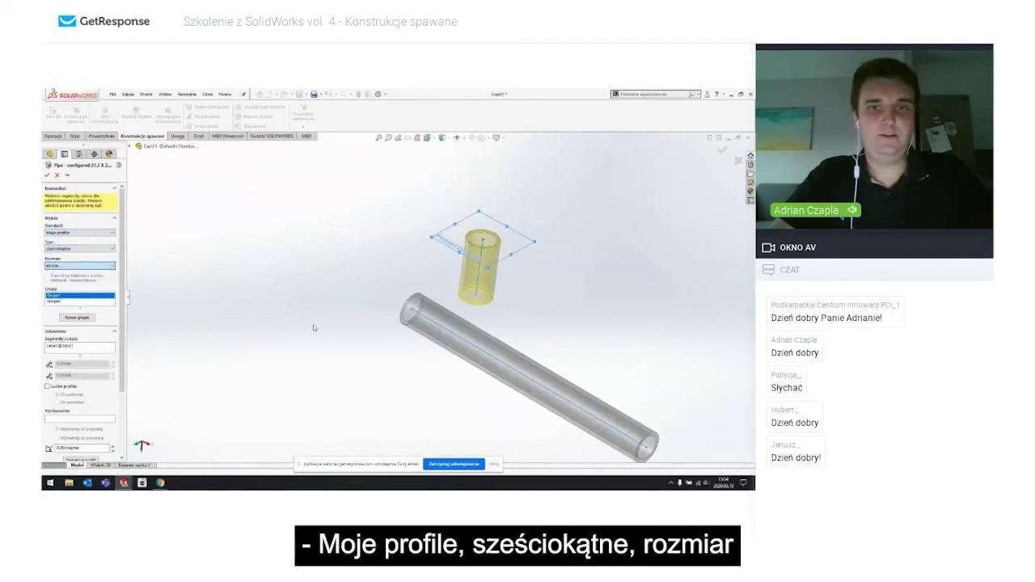
{"action": "left_click", "coordinate": [47, 174]}
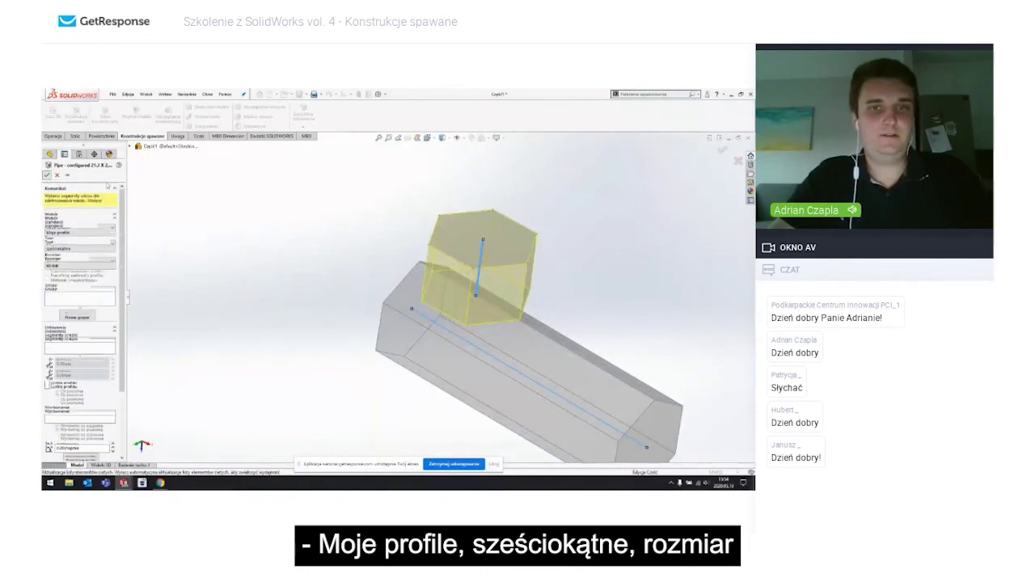
Step: Inspect the hexagonal members, then close the part without saving
{"action": "mouse_move", "coordinate": [323, 212]}
{"action": "middle_mouse_down"}
{"action": "mouse_move", "coordinate": [363, 201]}
{"action": "mouse_move", "coordinate": [402, 267]}
{"action": "mouse_move", "coordinate": [325, 166]}
{"action": "mouse_move", "coordinate": [316, 170]}
{"action": "mouse_move", "coordinate": [357, 251]}
{"action": "middle_mouse_up"}
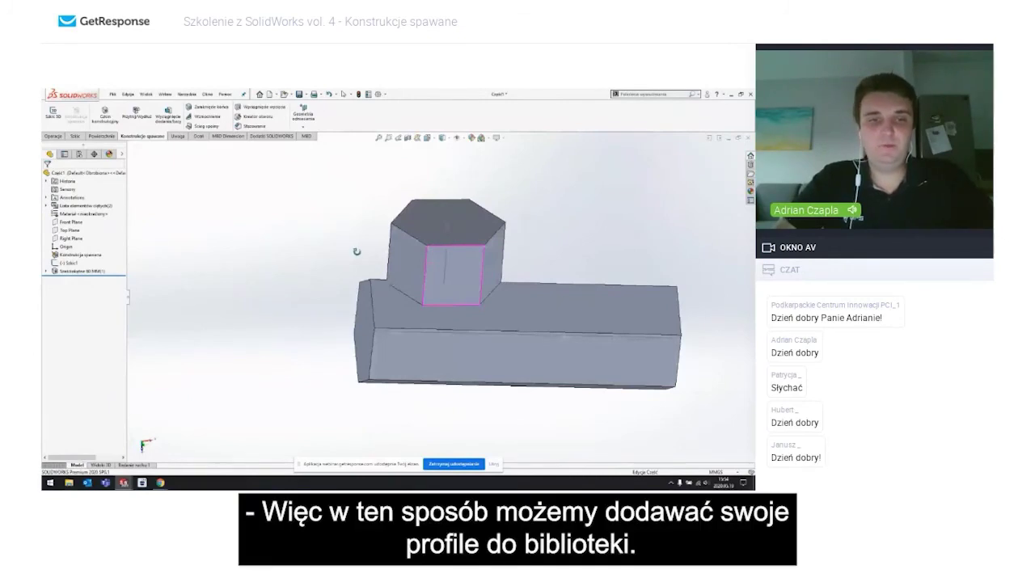
{"action": "key", "text": "Escape"}
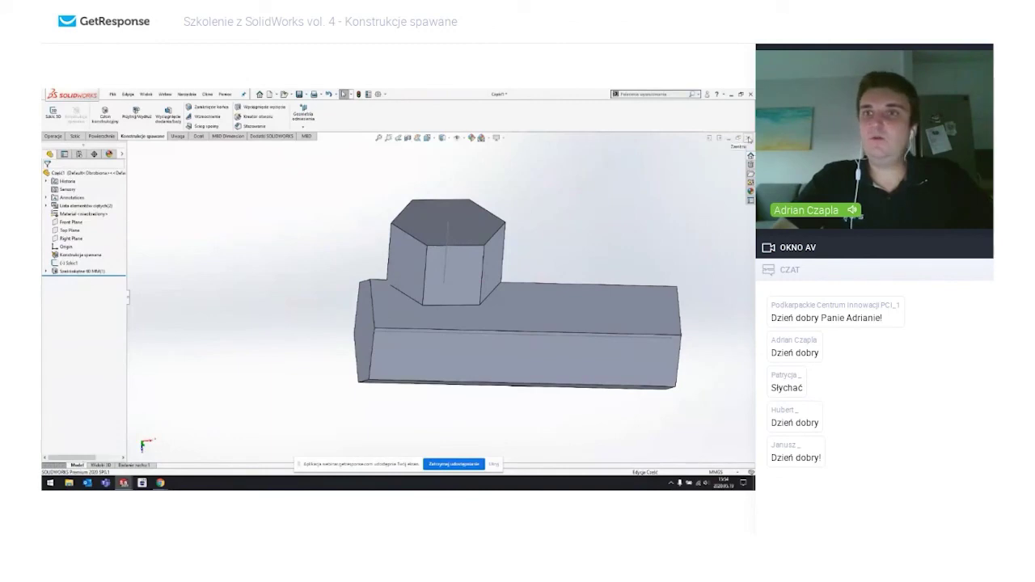
{"action": "left_click", "coordinate": [738, 139]}
{"action": "left_click", "coordinate": [394, 293]}
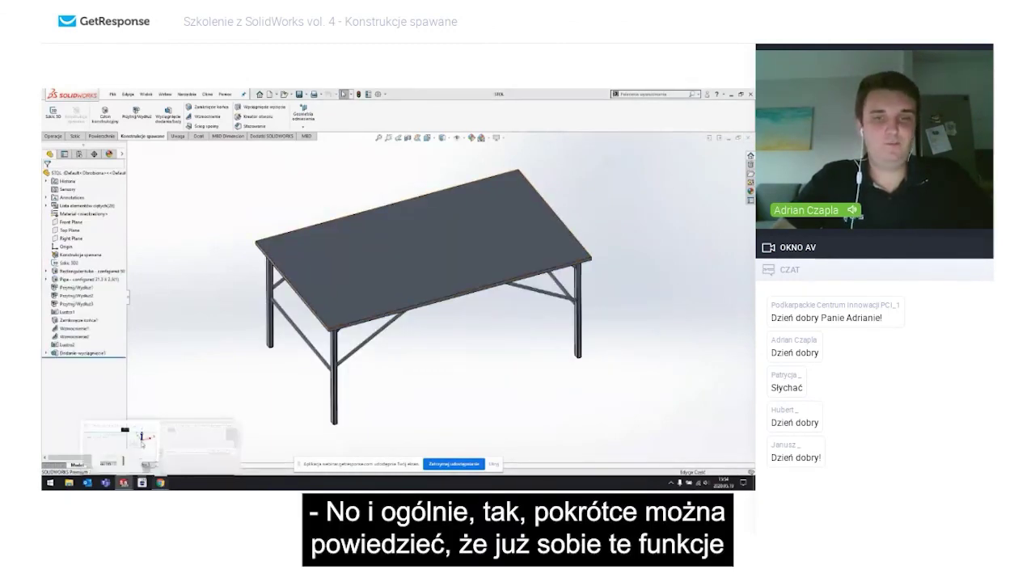
Step: Stop screen sharing from the webinar browser page
{"action": "left_click", "coordinate": [161, 483]}
{"action": "left_click", "coordinate": [453, 463]}
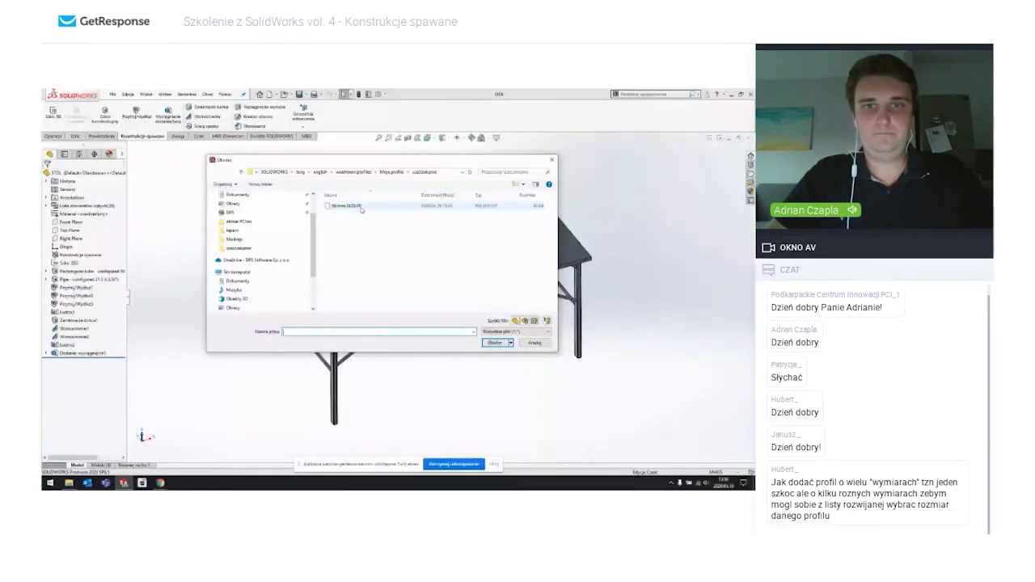
Step: Open the 60 mm profile part and add a configuration named 70 mm
{"action": "double_click", "coordinate": [361, 207]}
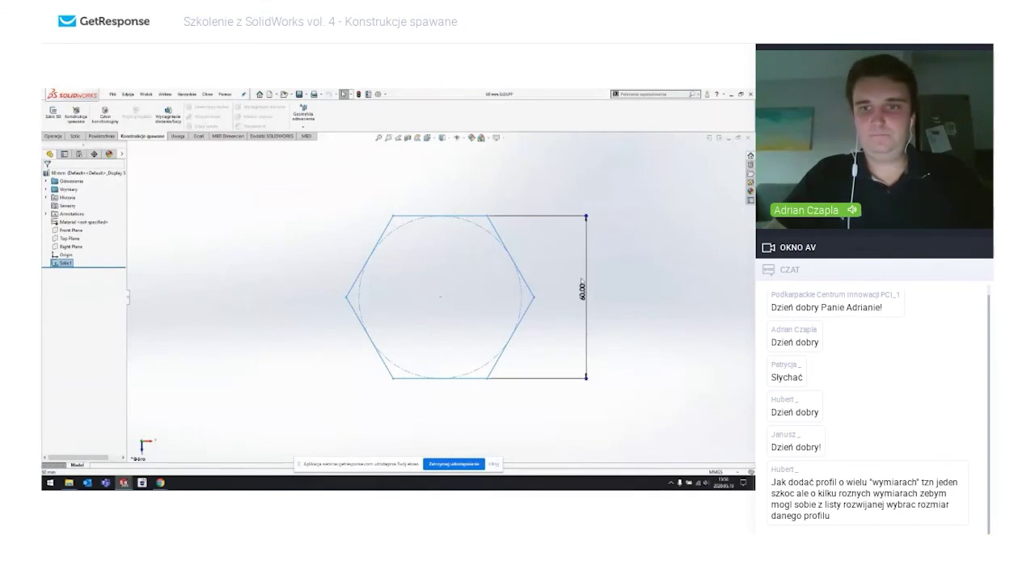
{"action": "left_click", "coordinate": [79, 153]}
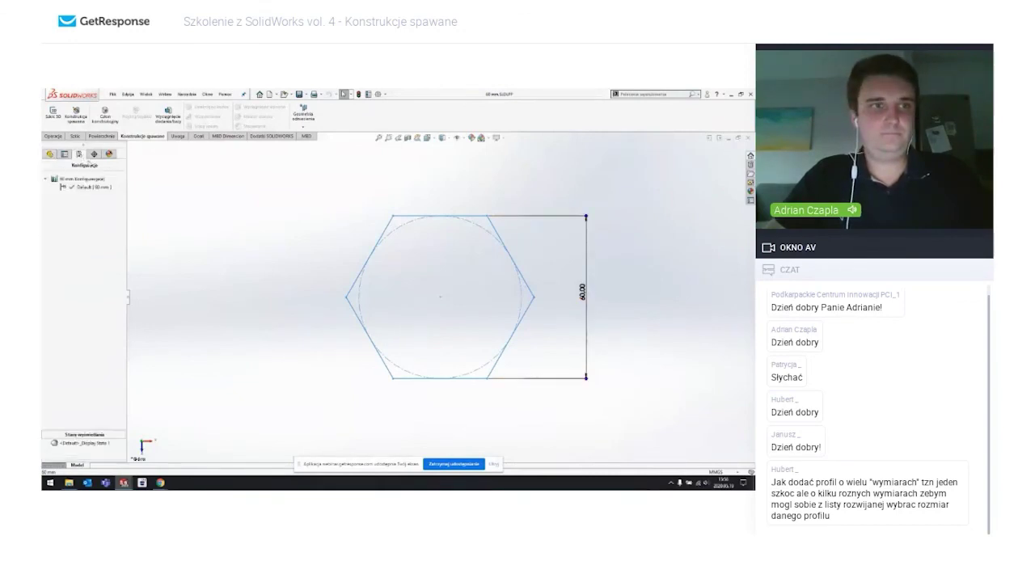
{"action": "left_click", "coordinate": [66, 178]}
{"action": "right_click", "coordinate": [66, 178]}
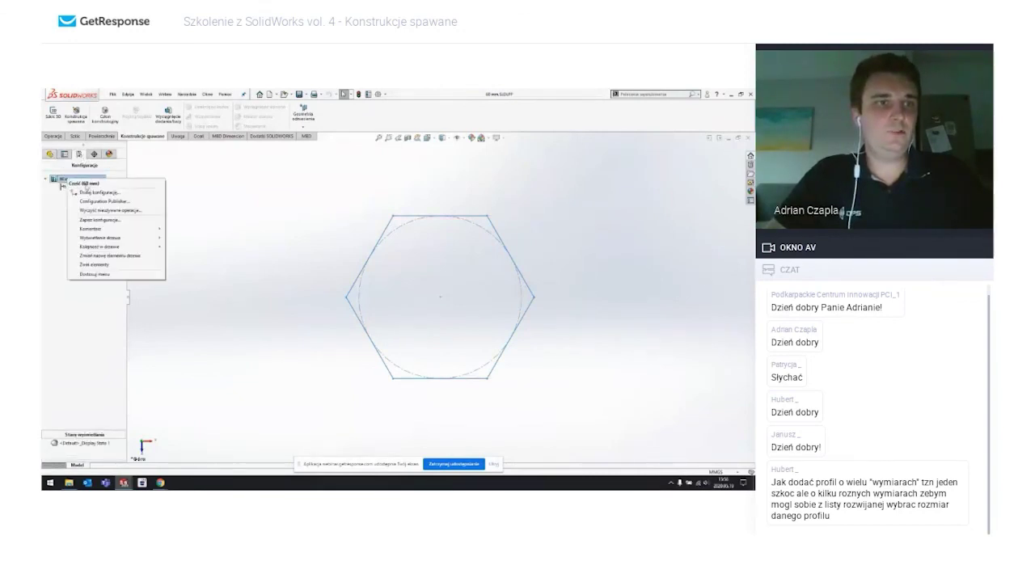
{"action": "left_click", "coordinate": [89, 189]}
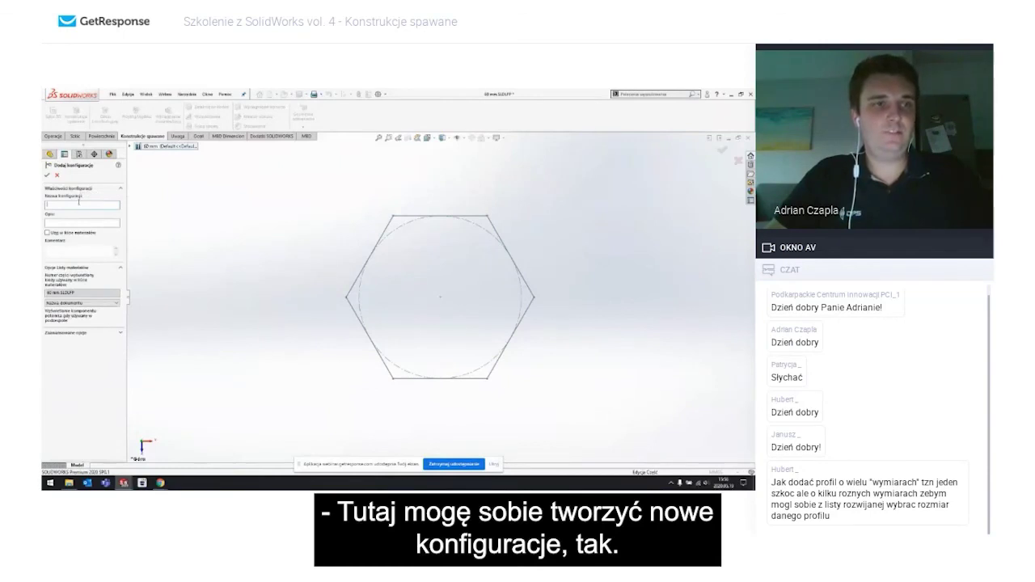
{"action": "type", "text": "70mm"}
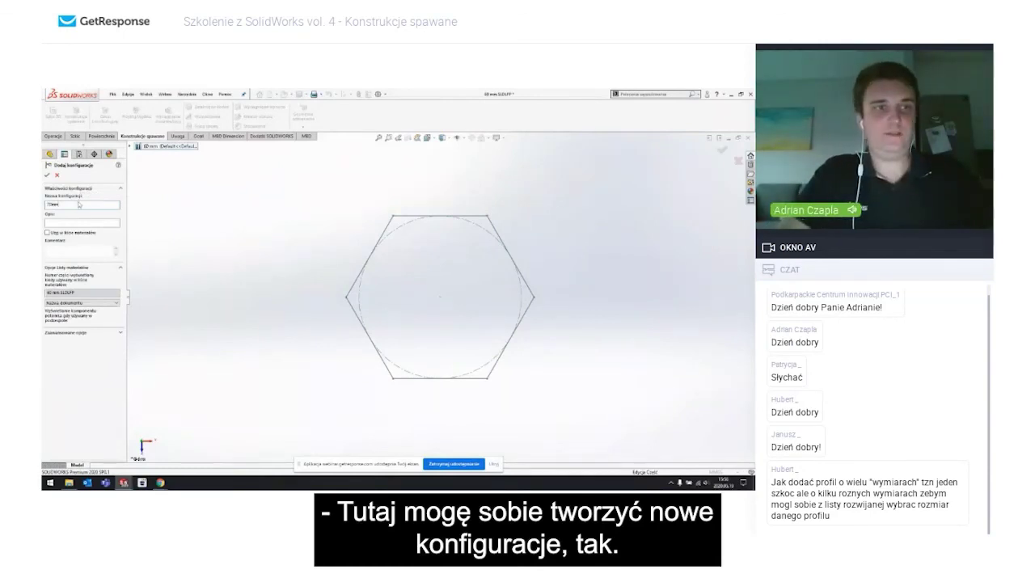
{"action": "type", "text": " mm"}
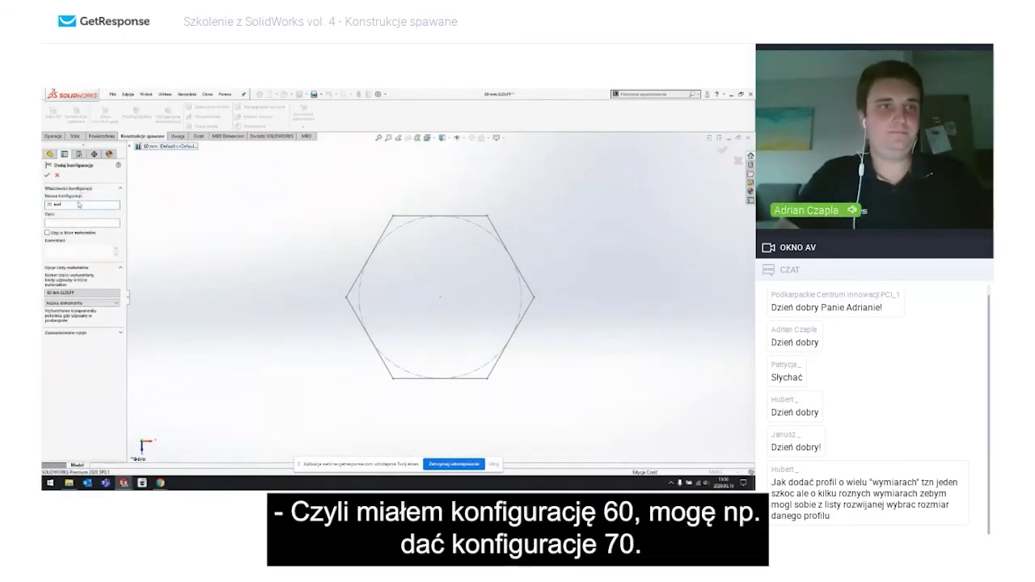
{"action": "left_click", "coordinate": [46, 175]}
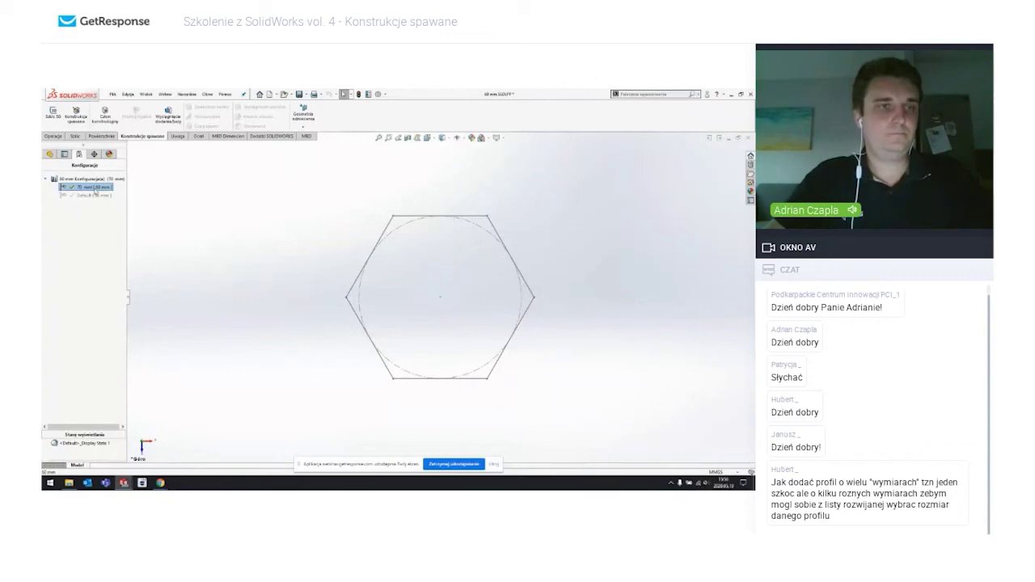
Step: Make the 70 mm configuration active and return to the FeatureManager tree
{"action": "right_click", "coordinate": [76, 189]}
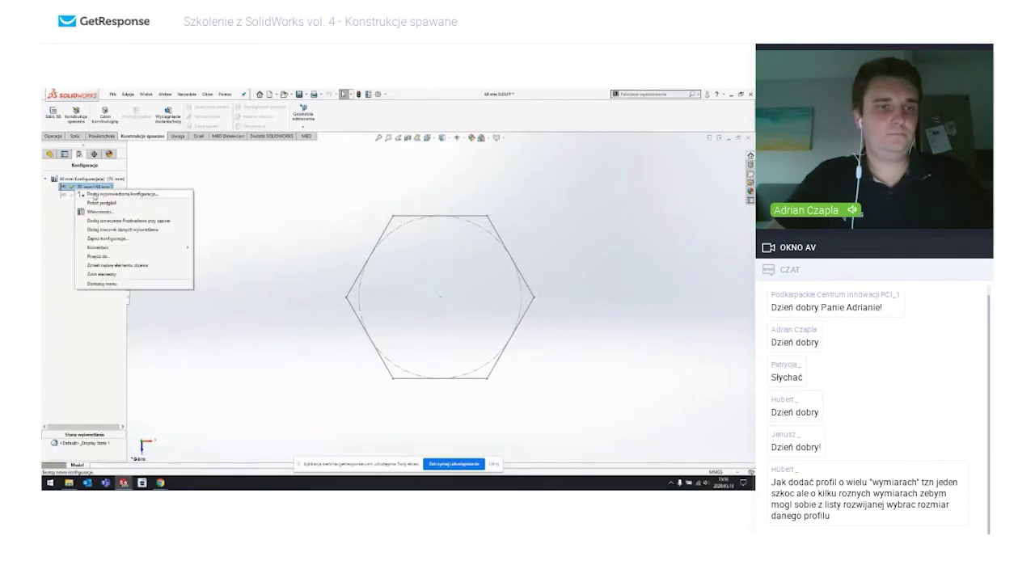
{"action": "key", "text": "Escape"}
{"action": "right_click", "coordinate": [89, 185]}
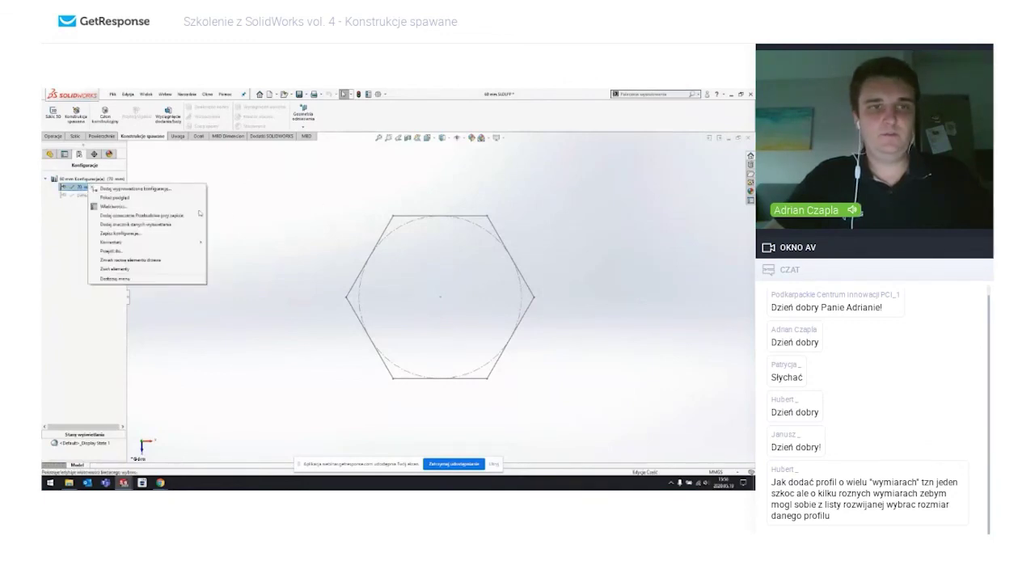
{"action": "key", "text": "Escape"}
{"action": "right_click", "coordinate": [76, 186]}
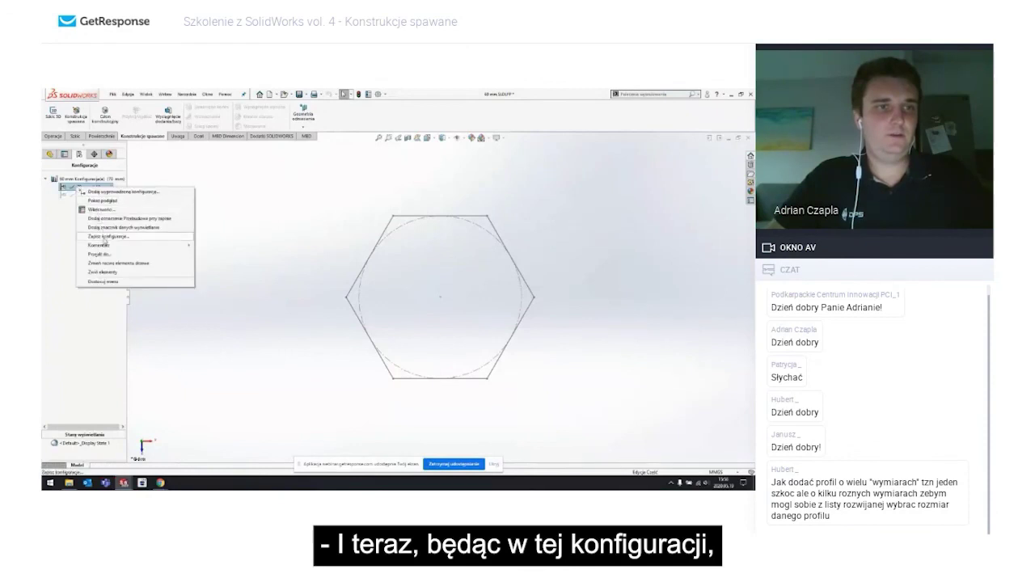
{"action": "left_click", "coordinate": [103, 237]}
{"action": "left_click", "coordinate": [50, 155]}
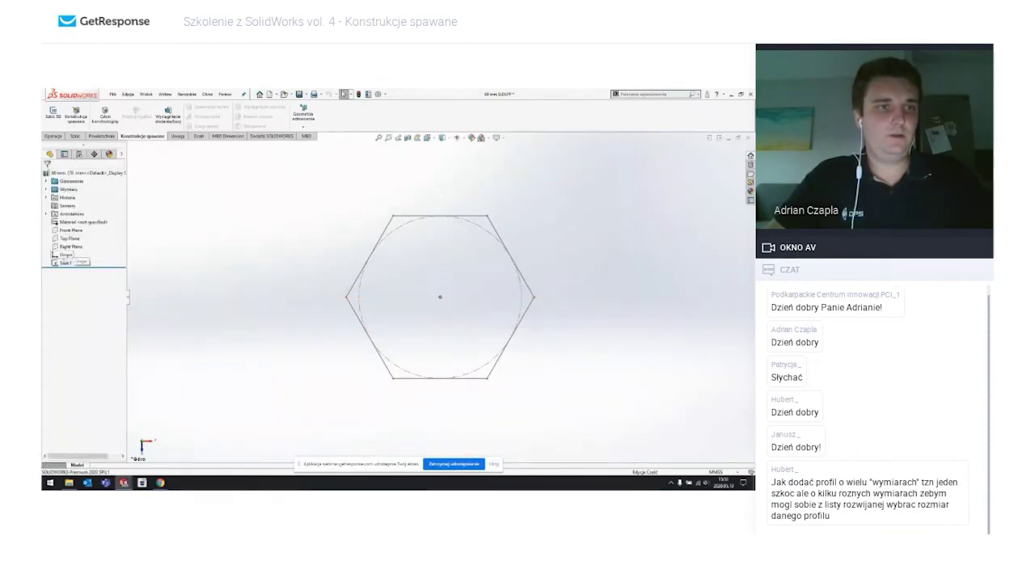
Step: Edit the profile sketch and change the 60 dimension to 70 for This Configuration only
{"action": "right_click", "coordinate": [64, 262]}
{"action": "left_click", "coordinate": [83, 235]}
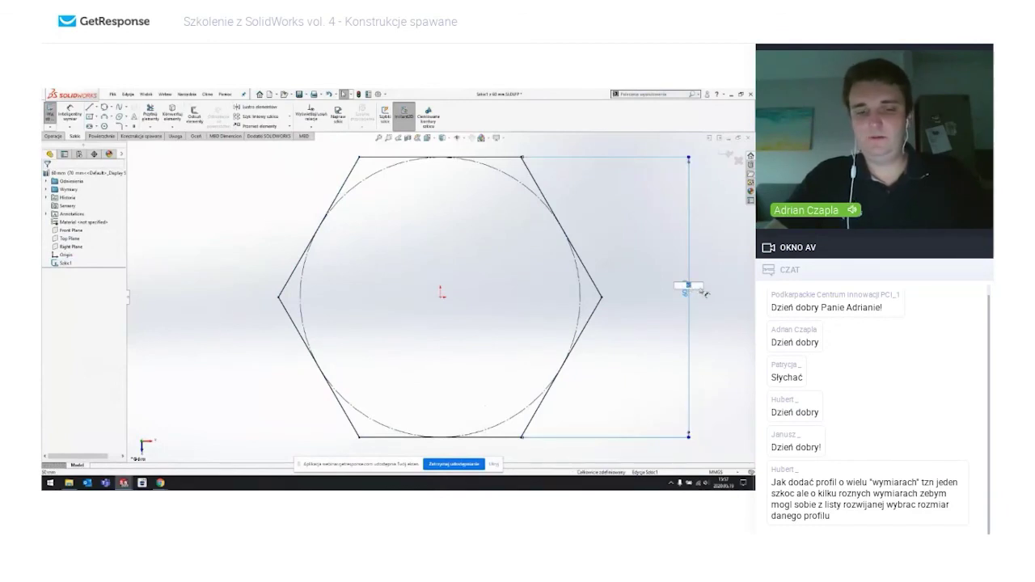
{"action": "double_click", "coordinate": [687, 289]}
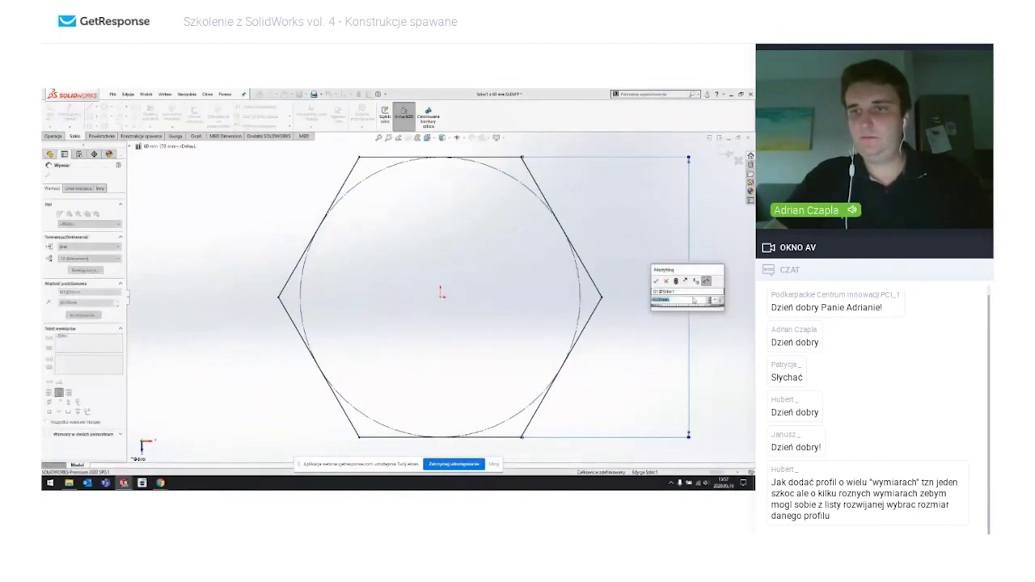
{"action": "type", "text": "="}
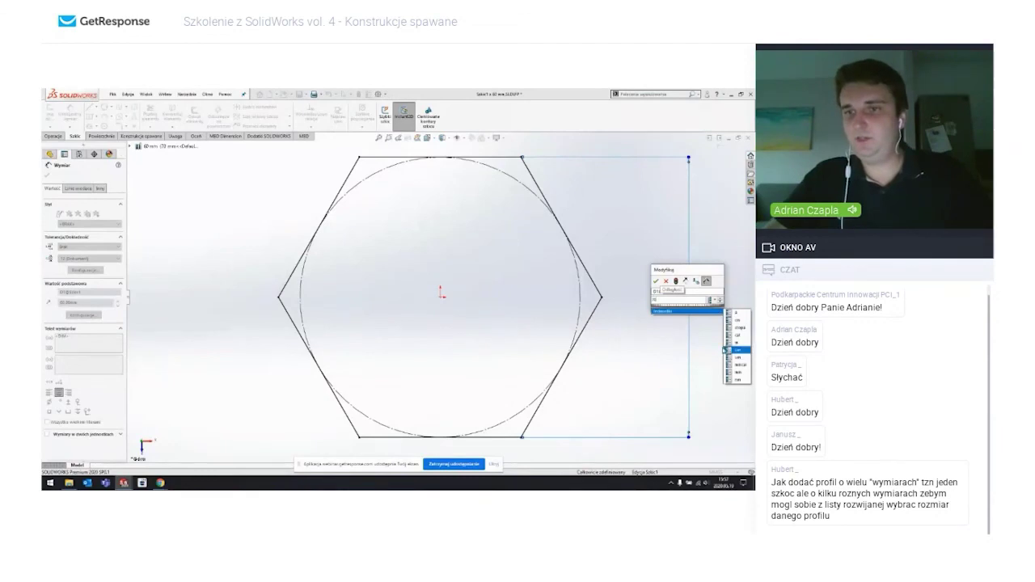
{"action": "left_click", "coordinate": [713, 300]}
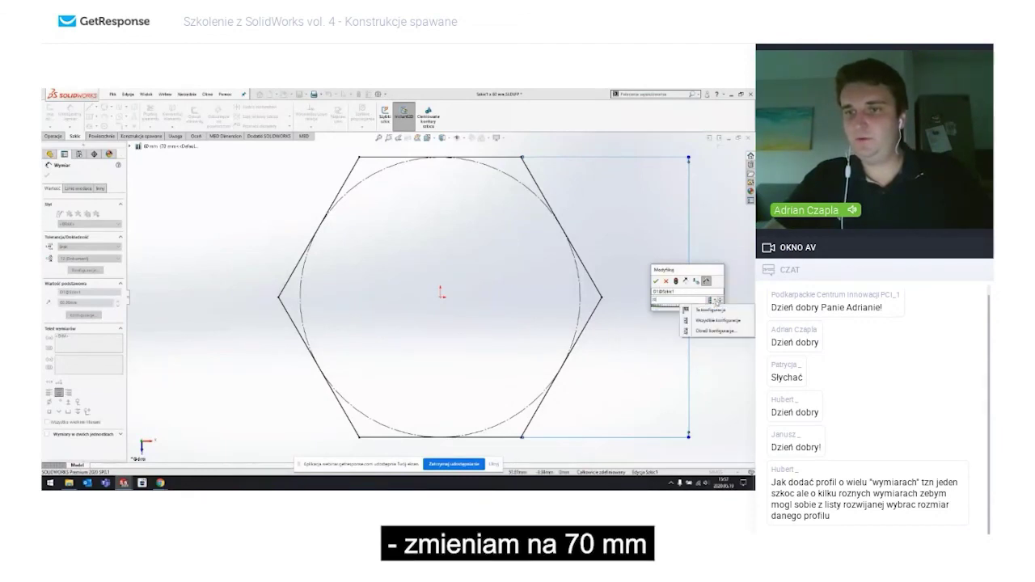
{"action": "left_click", "coordinate": [712, 311]}
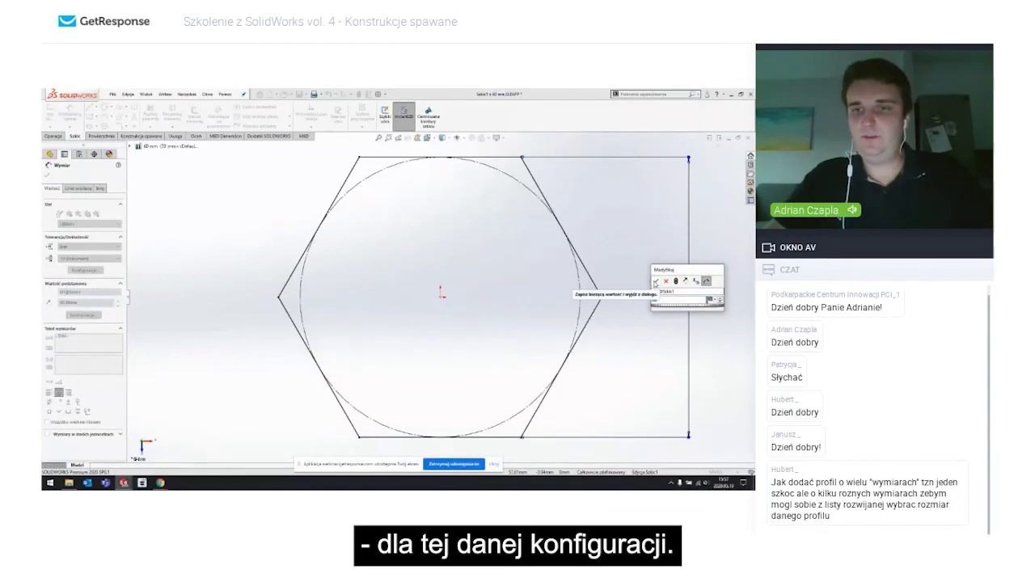
{"action": "left_click", "coordinate": [654, 282]}
{"action": "left_click", "coordinate": [656, 236]}
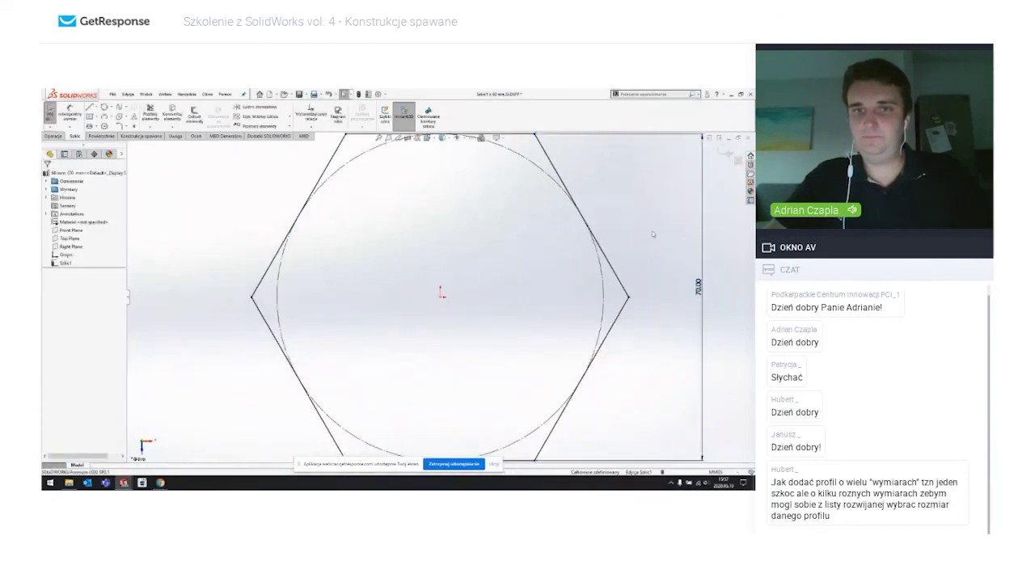
{"action": "left_click", "coordinate": [79, 153]}
Step: Save the 70 mm configuration as a new part using Save Configurations as New Parts
{"action": "left_click", "coordinate": [84, 187]}
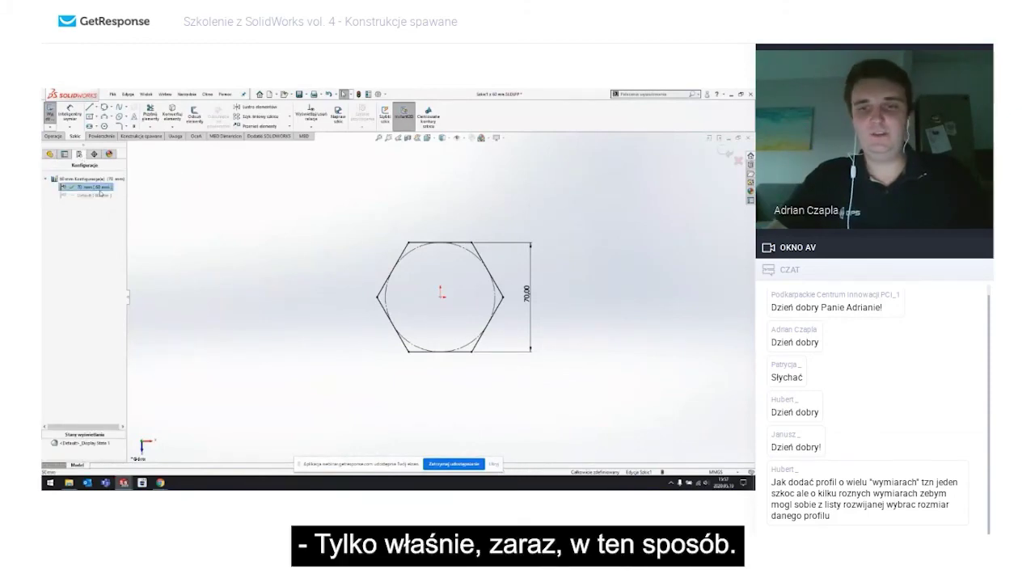
{"action": "right_click", "coordinate": [58, 179]}
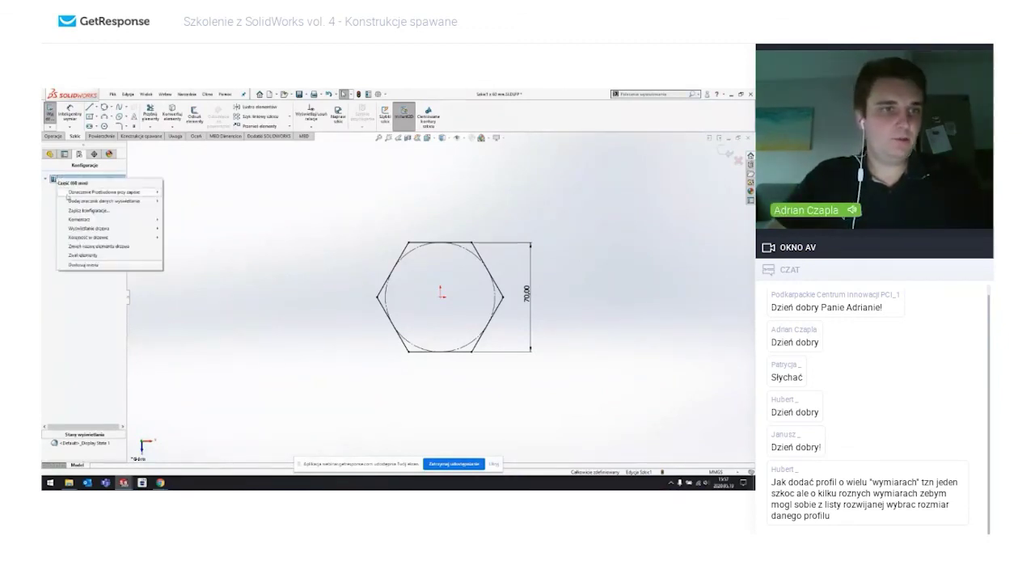
{"action": "left_click", "coordinate": [123, 211]}
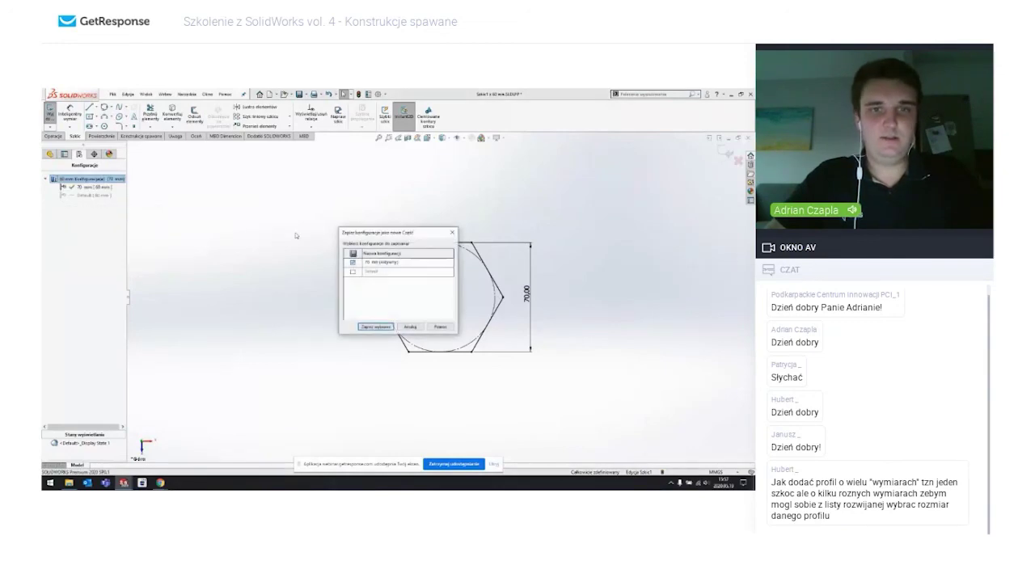
{"action": "left_click", "coordinate": [377, 325]}
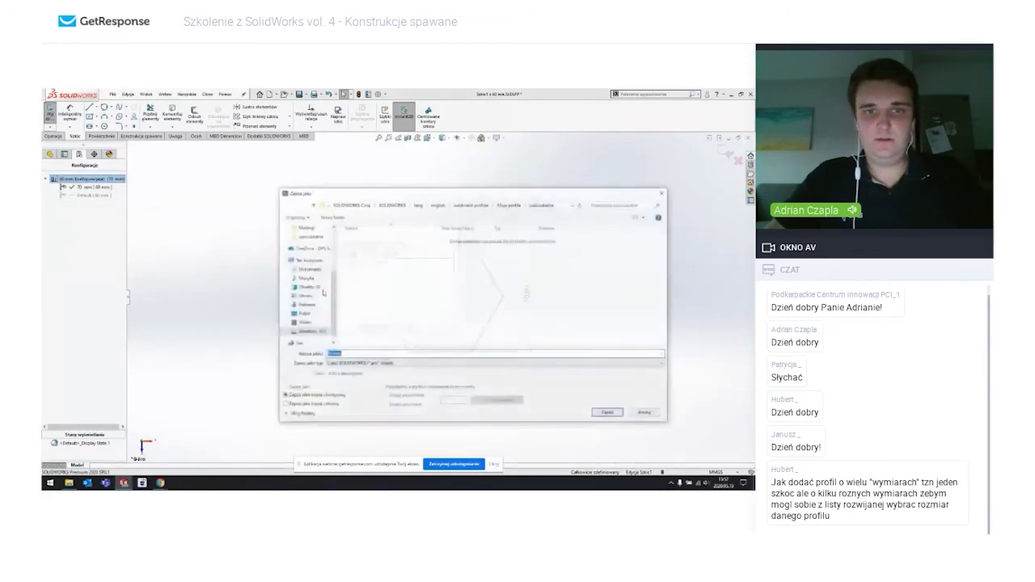
{"action": "left_click", "coordinate": [414, 363]}
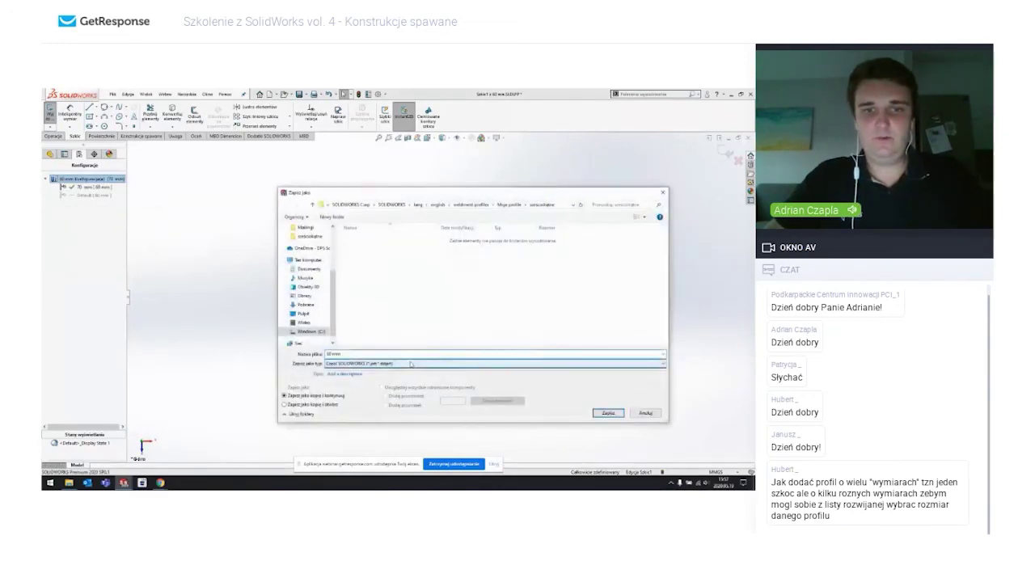
{"action": "left_click", "coordinate": [392, 333]}
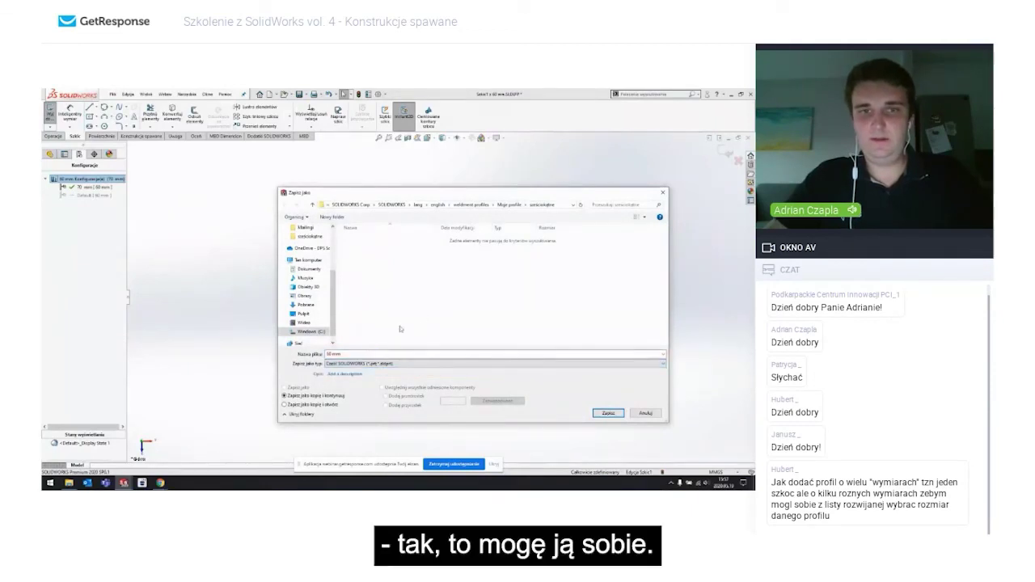
{"action": "key", "text": "Return"}
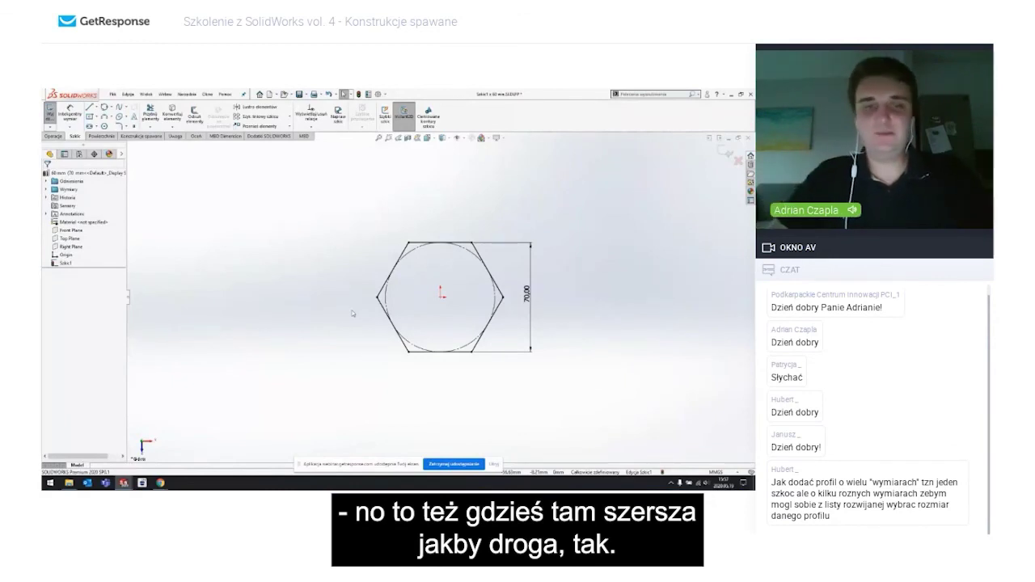
Step: Select and check the hexagon's 70.00 dimension
{"action": "scroll", "coordinate": [526, 324], "scroll_direction": "down", "scroll_amount": 3}
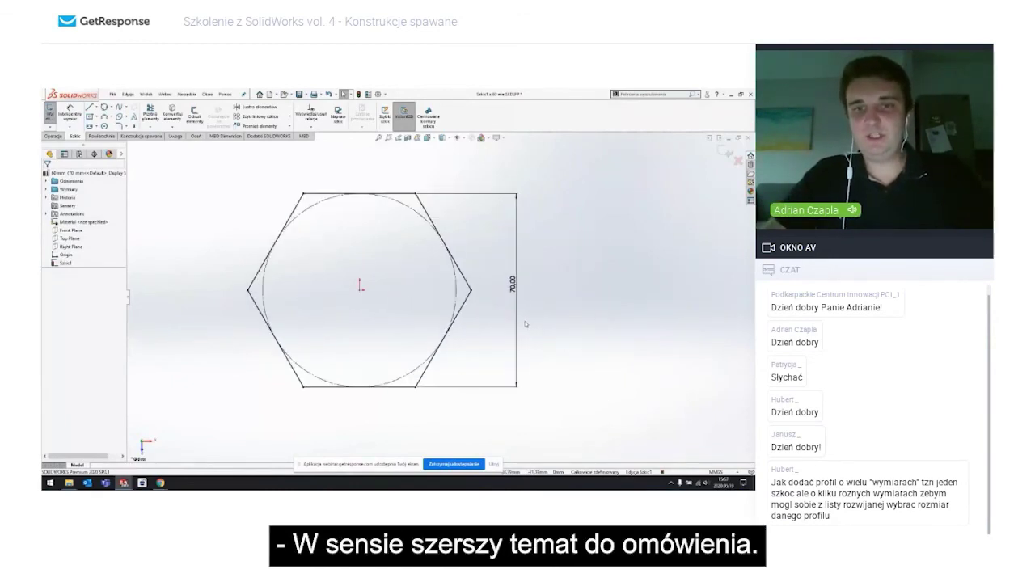
{"action": "scroll", "coordinate": [525, 325], "scroll_direction": "up", "scroll_amount": 2}
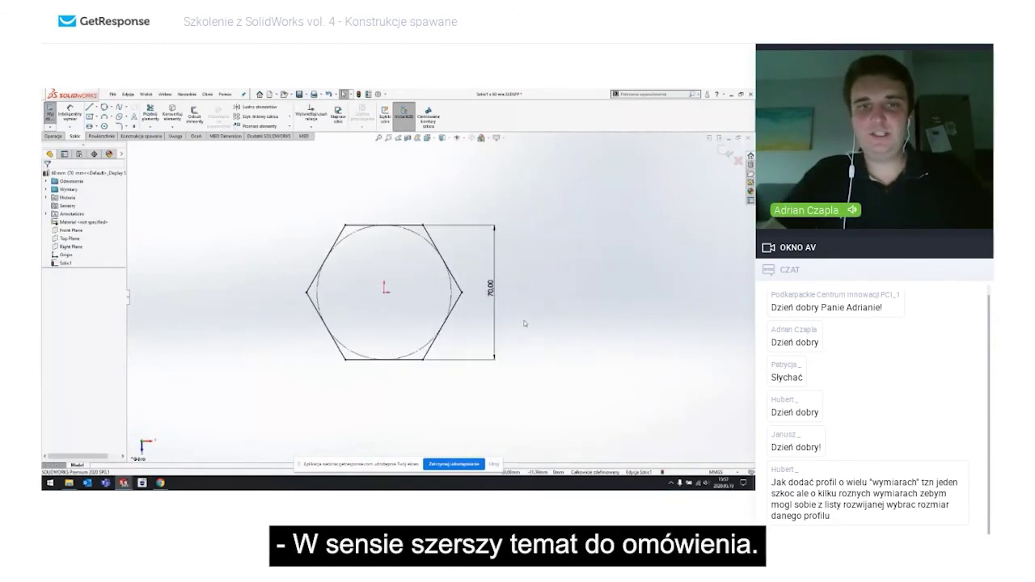
{"action": "left_click", "coordinate": [495, 240]}
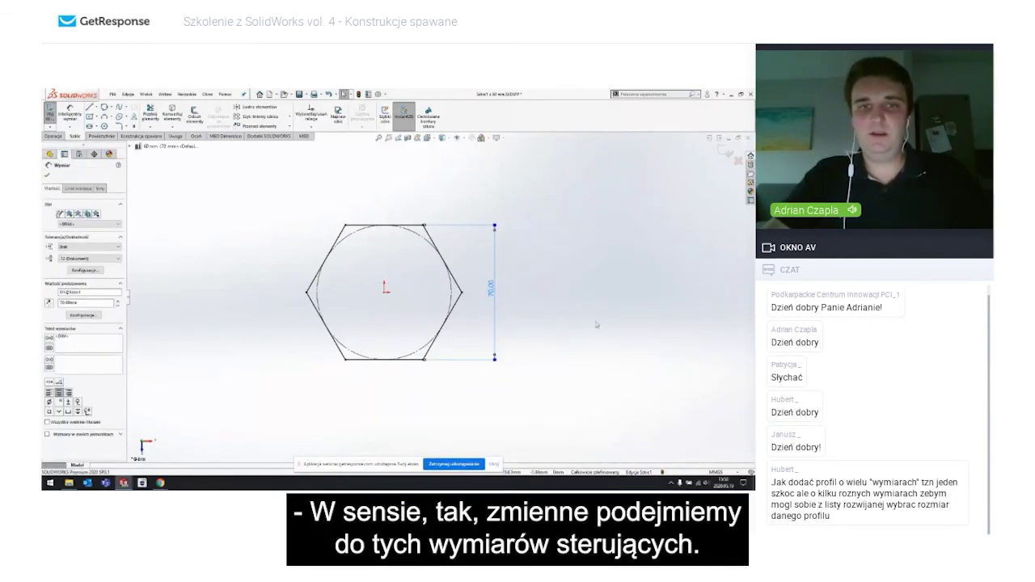
{"action": "left_click", "coordinate": [523, 224]}
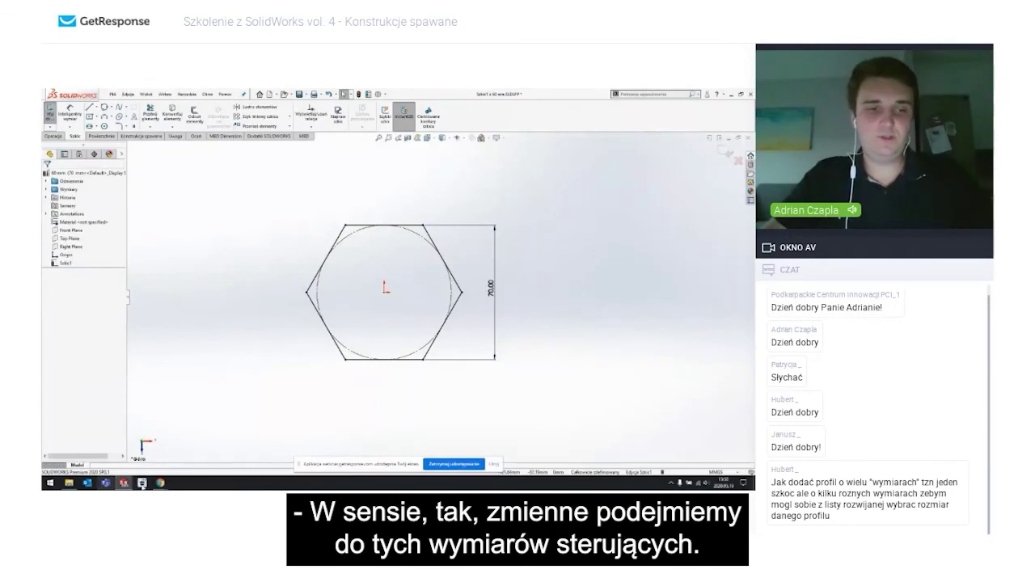
Step: Review the properties of the 70 mm configuration in the configuration list
{"action": "left_click", "coordinate": [80, 154]}
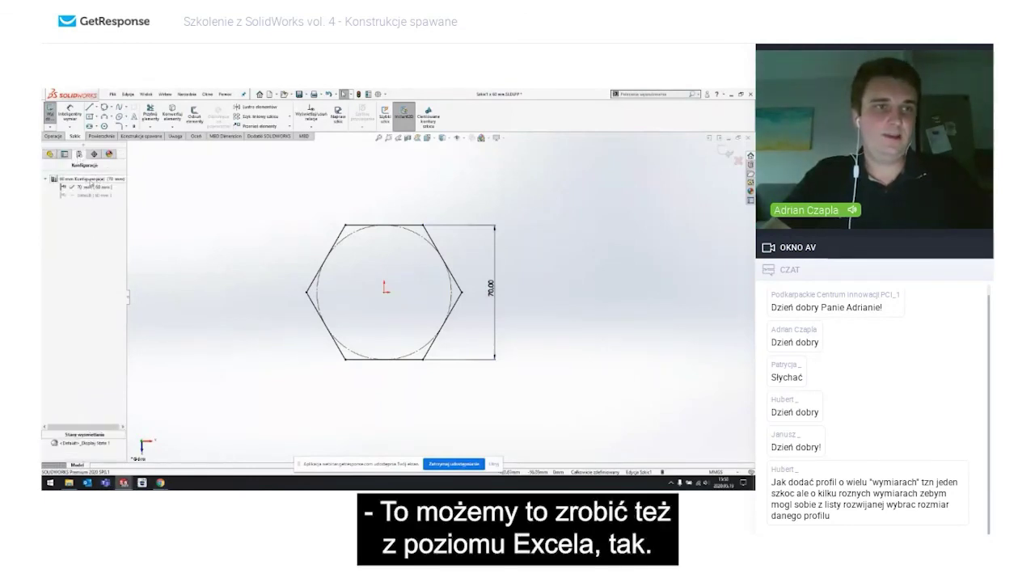
{"action": "left_click", "coordinate": [87, 179]}
{"action": "right_click", "coordinate": [87, 187]}
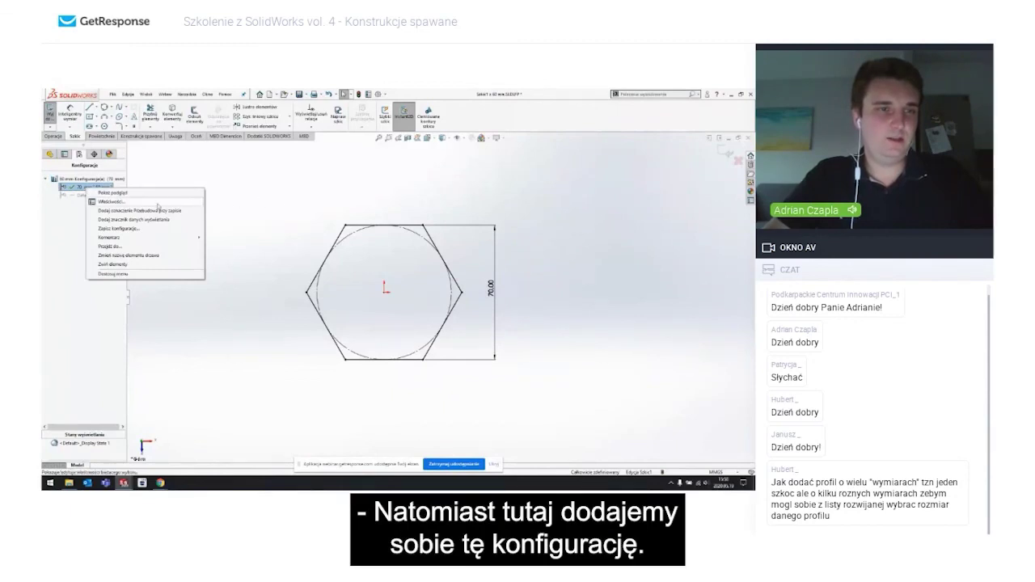
{"action": "left_click", "coordinate": [111, 201]}
{"action": "key", "text": "Return"}
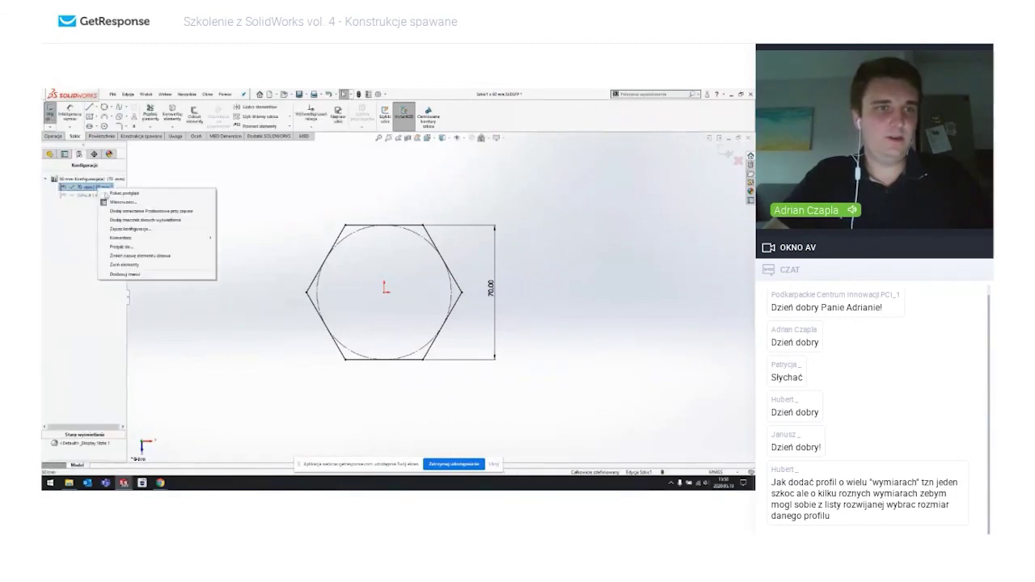
{"action": "right_click", "coordinate": [97, 187]}
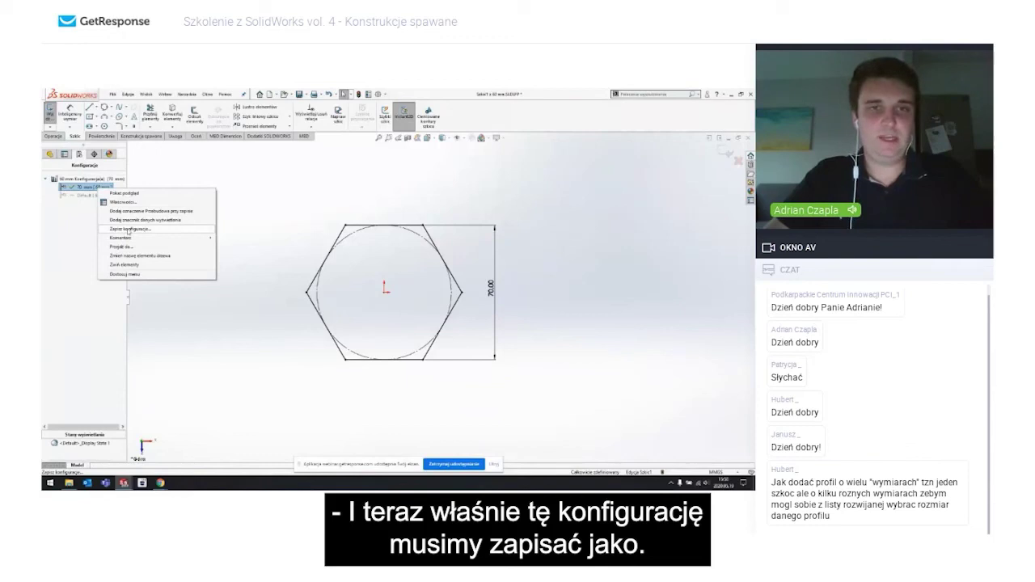
Step: Select Sketch1 in the feature tree, then bring the Chrome webinar window forward
{"action": "left_click", "coordinate": [282, 212]}
{"action": "left_click", "coordinate": [49, 154]}
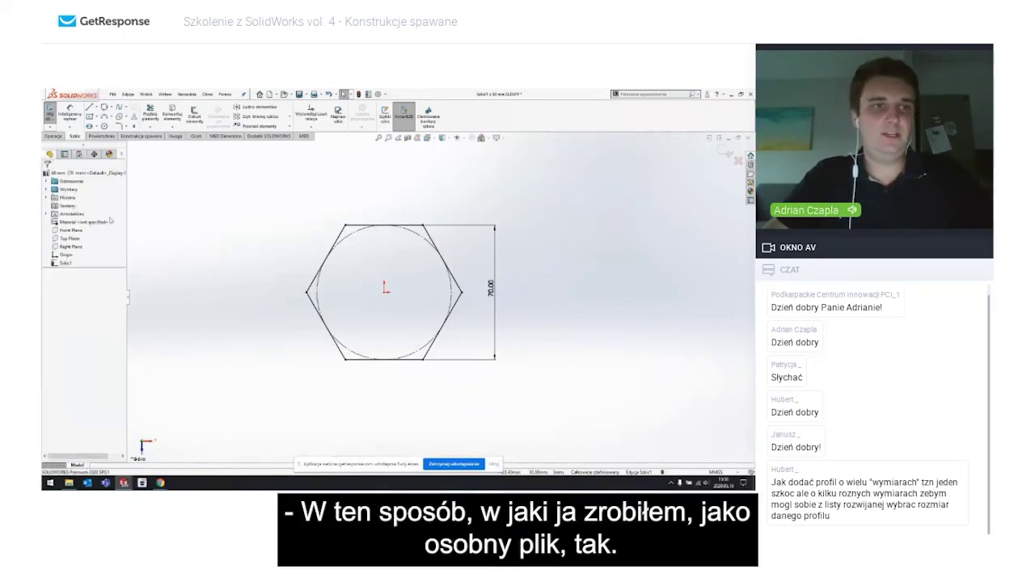
{"action": "left_click", "coordinate": [64, 263]}
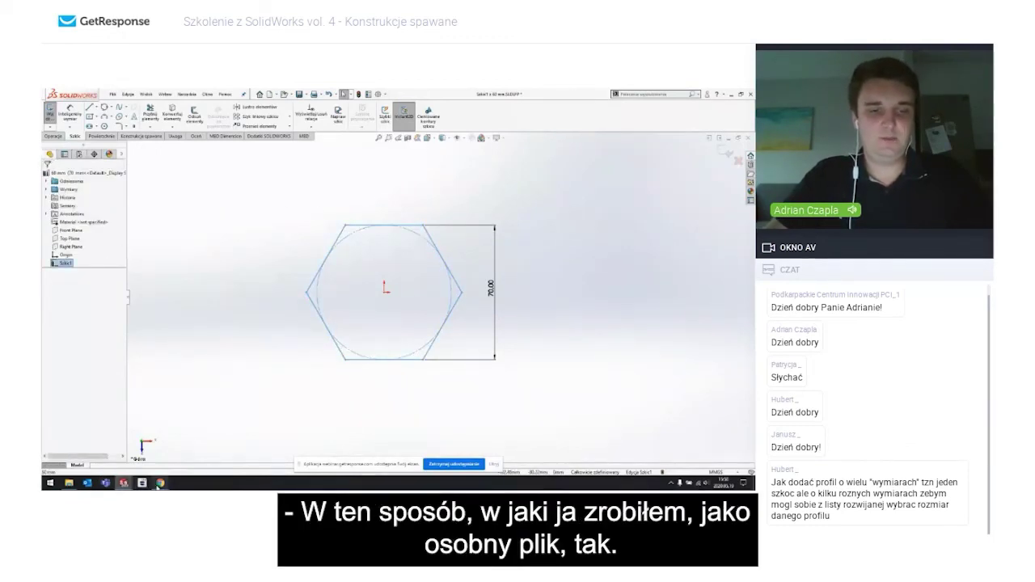
{"action": "mouse_move", "coordinate": [160, 483]}
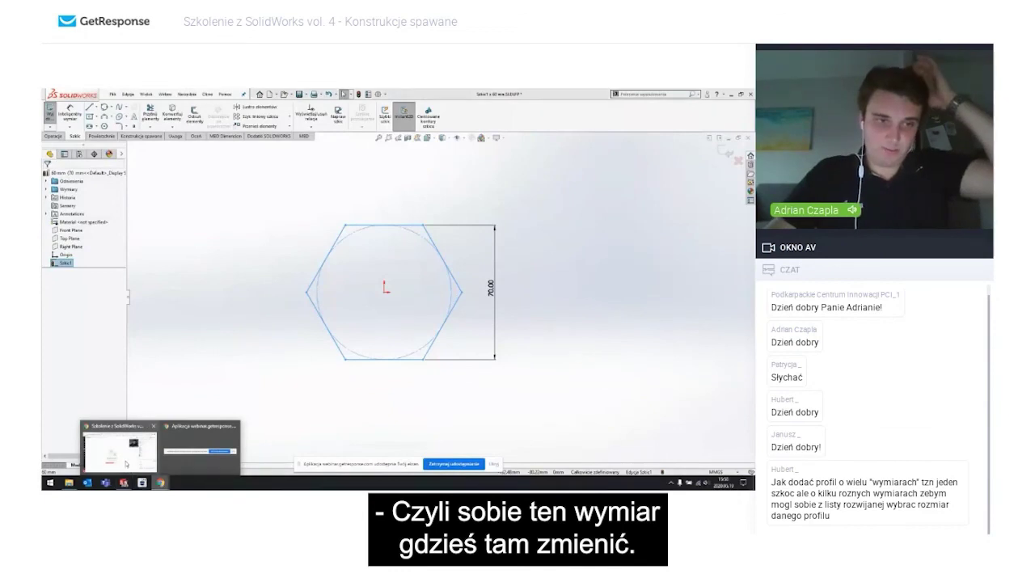
{"action": "left_click", "coordinate": [126, 464]}
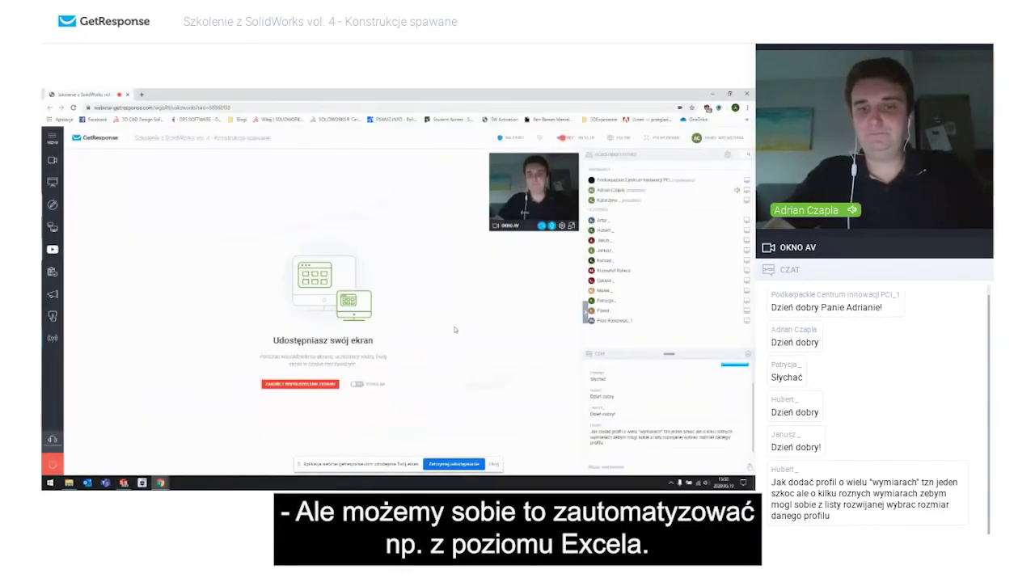